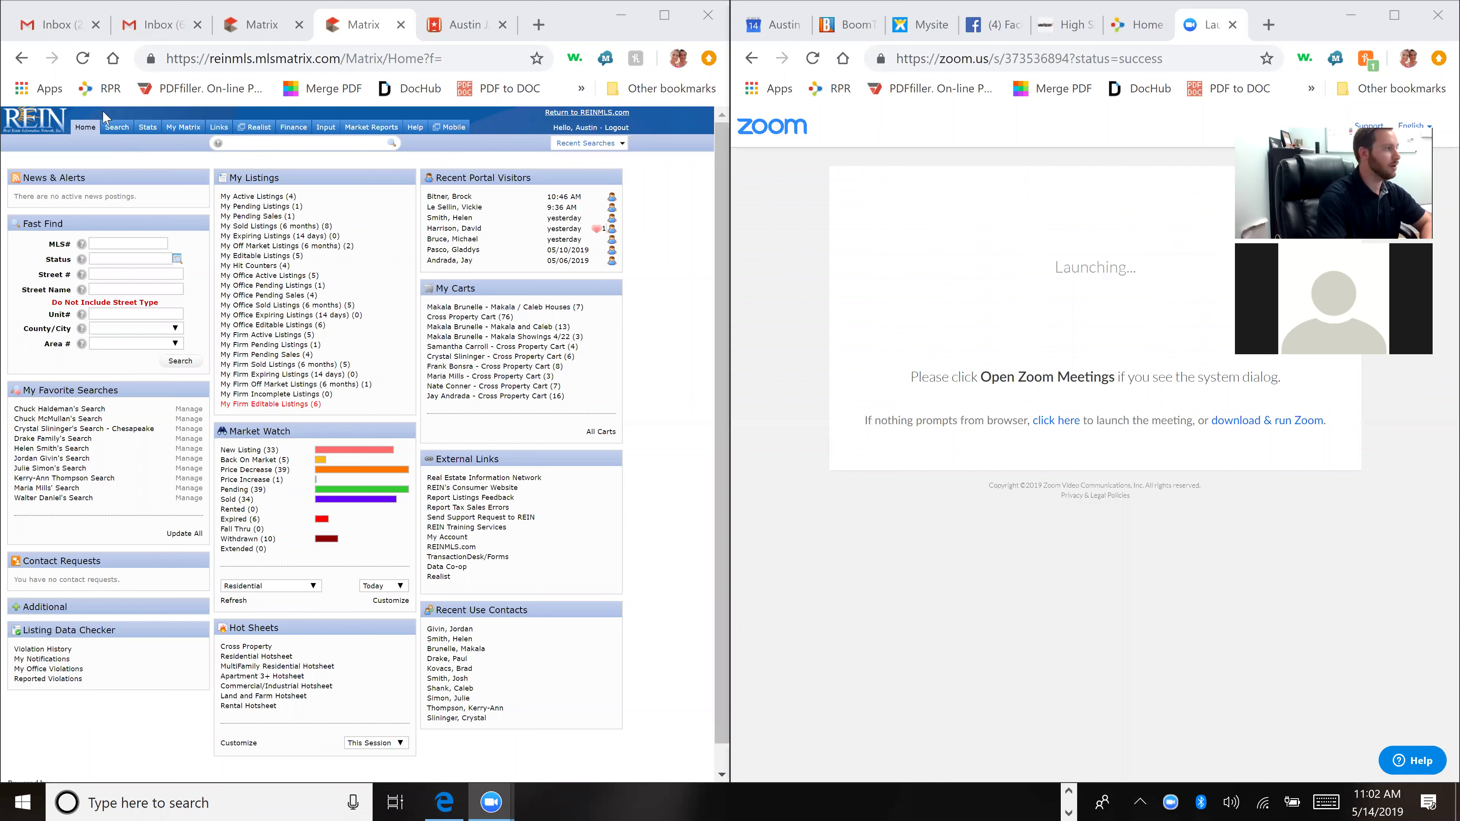
click(126, 145)
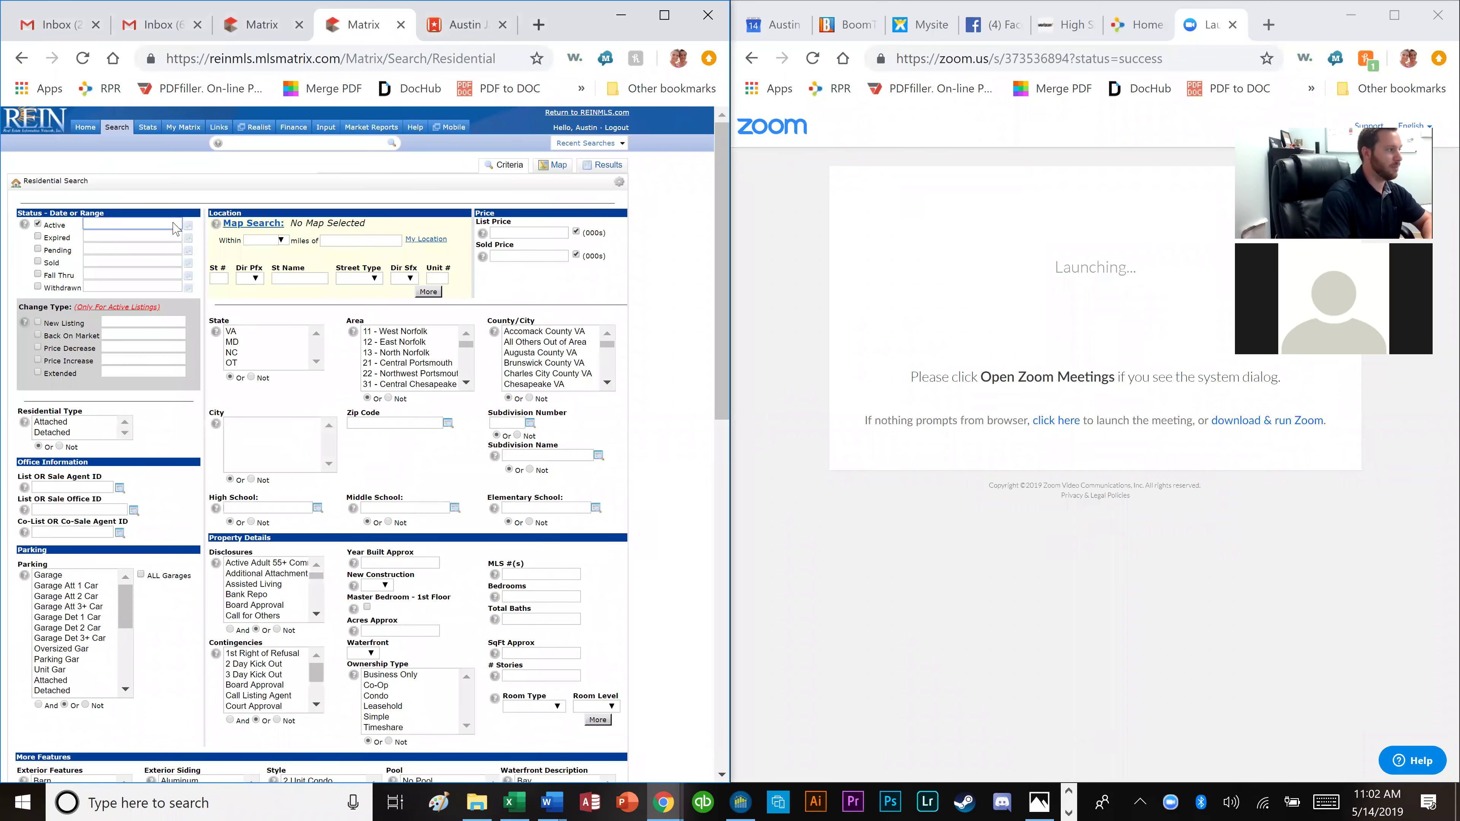
click(100, 152)
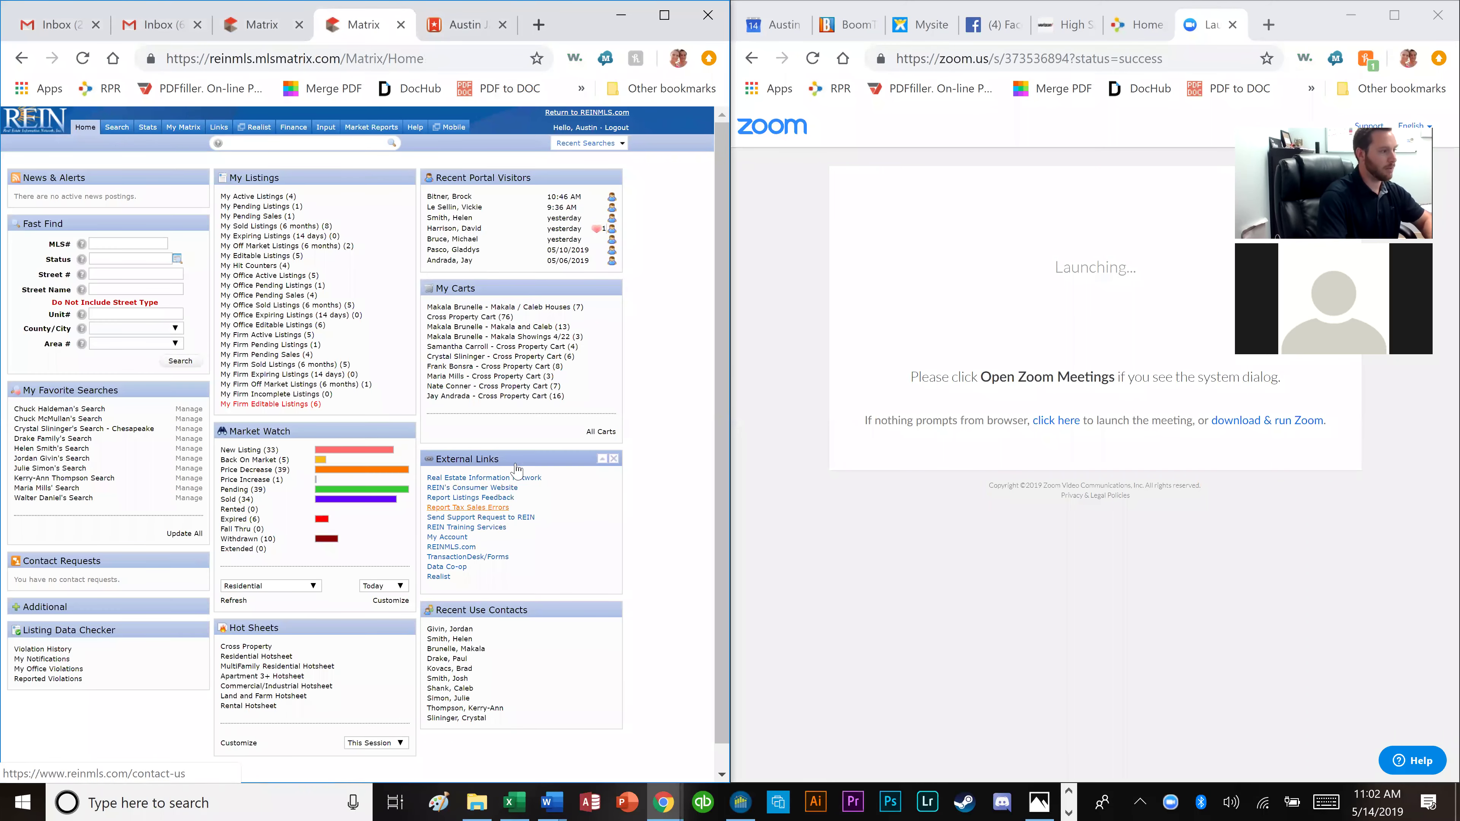
click(498, 347)
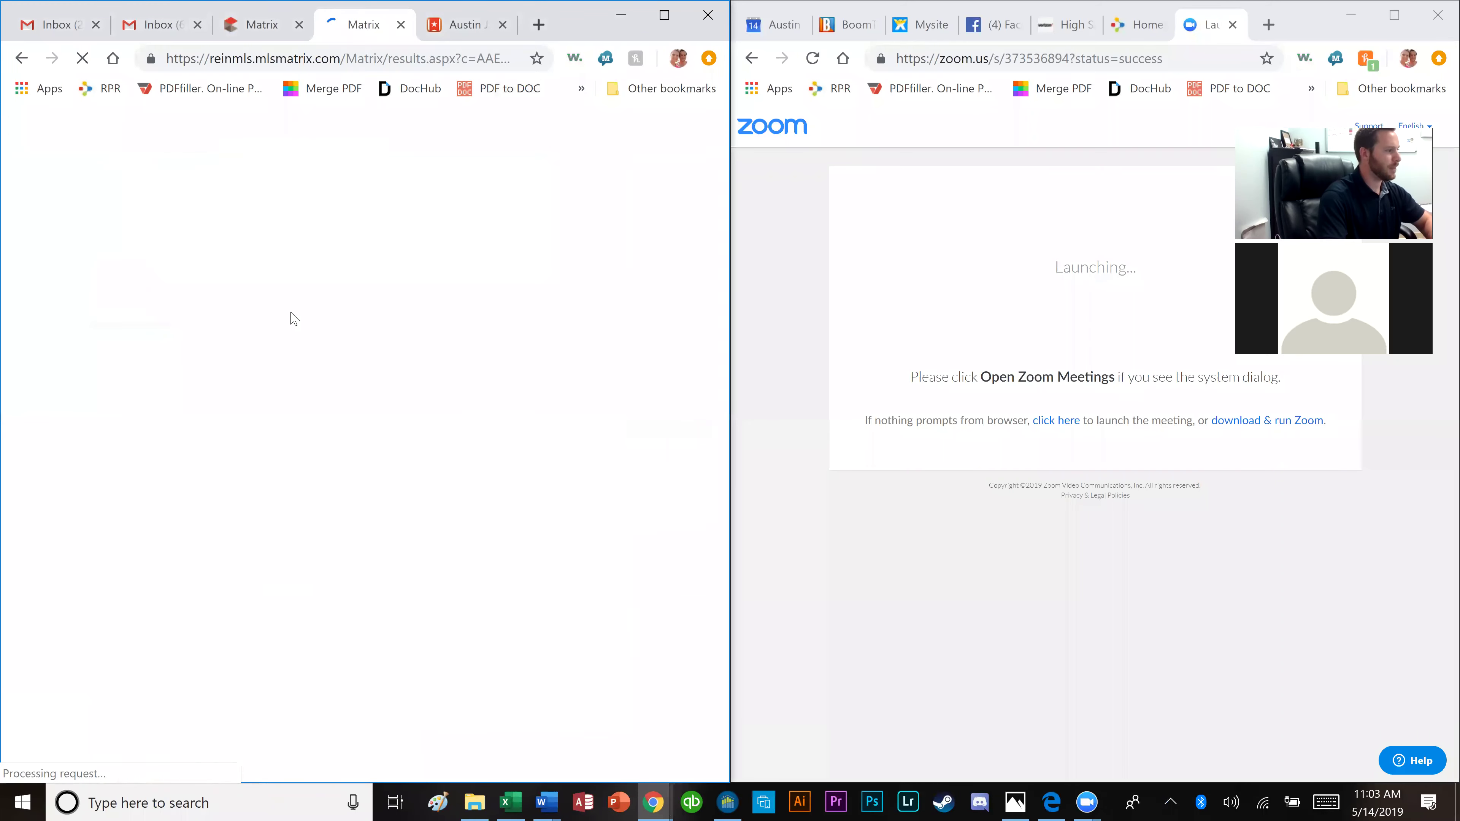
click(248, 247)
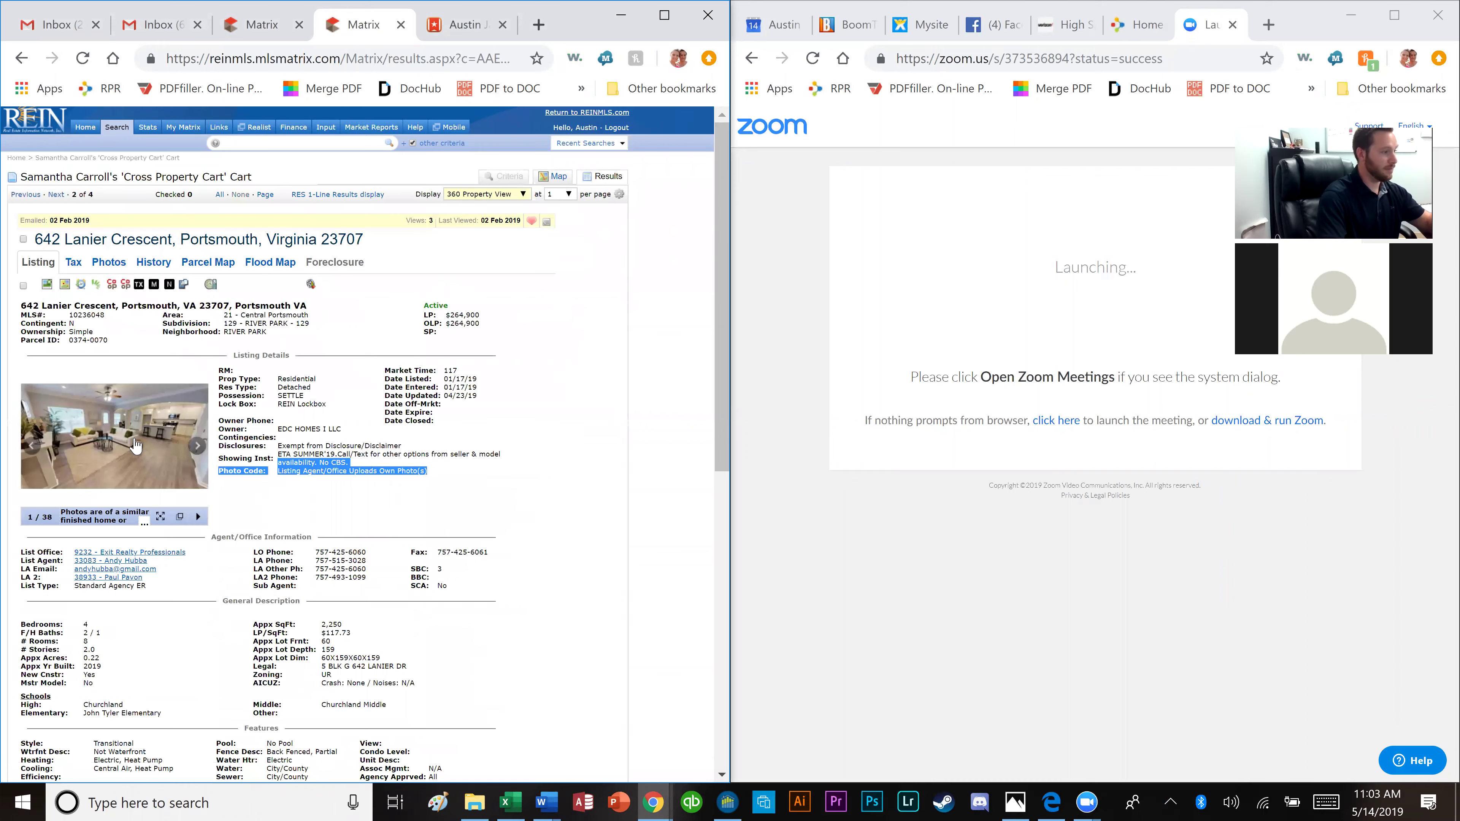
Browse the listing photos full size, then launch TransactionDesk forms for this listing.
click(135, 448)
click(682, 448)
click(683, 447)
click(683, 448)
click(698, 449)
scroll(315, 396, down, 8)
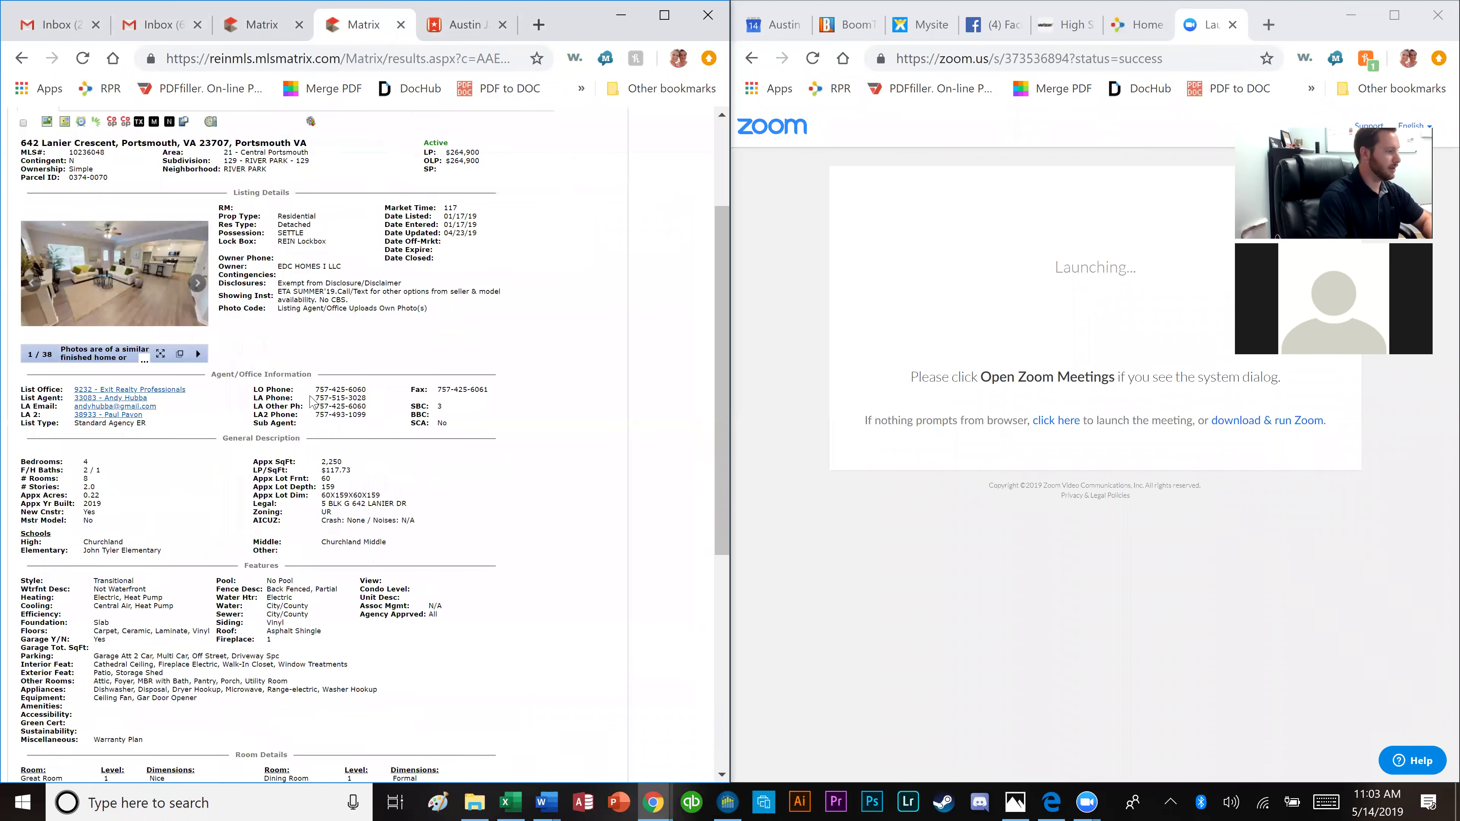
scroll(312, 403, up, 8)
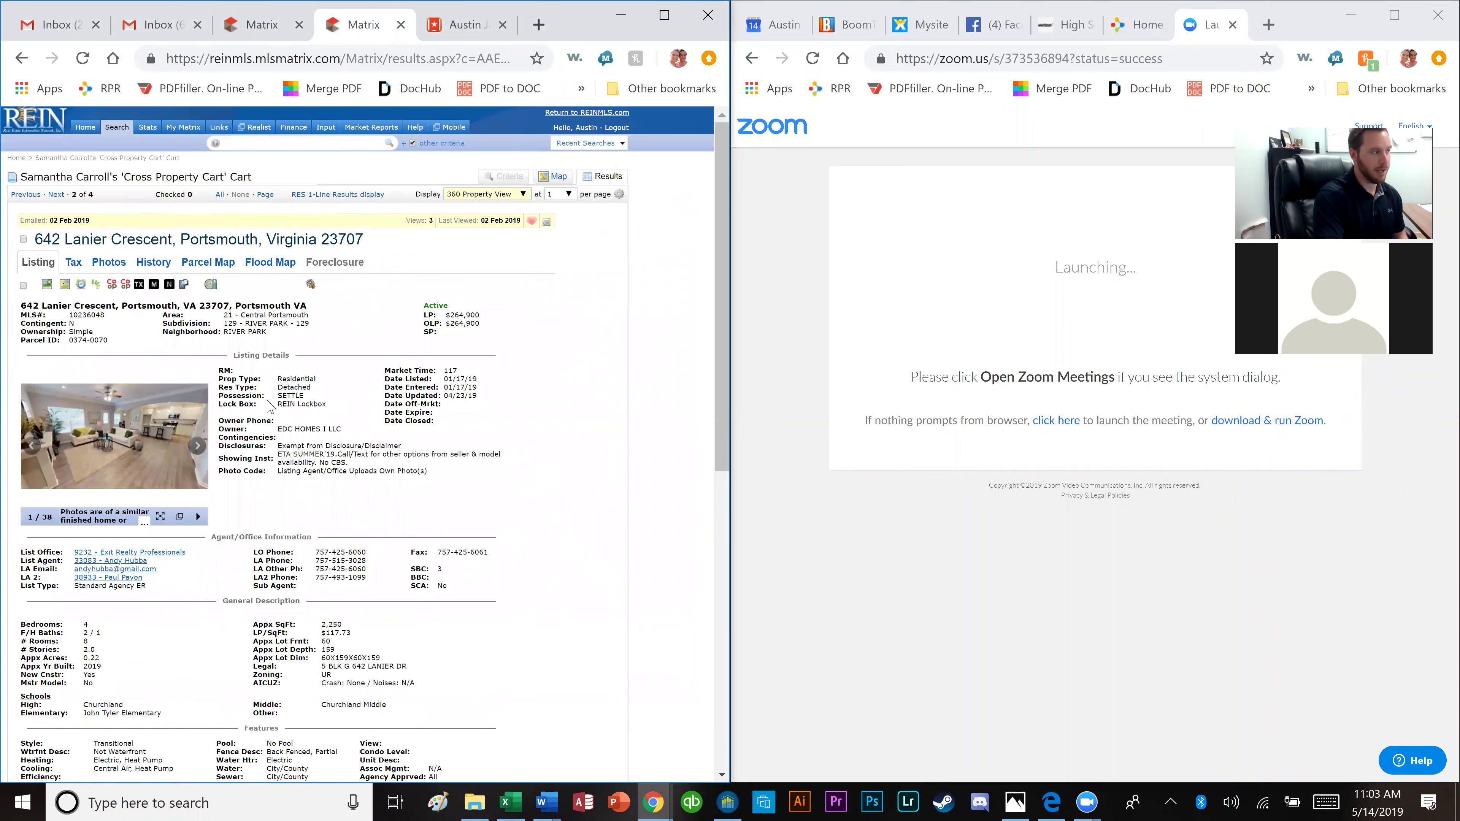
click(99, 287)
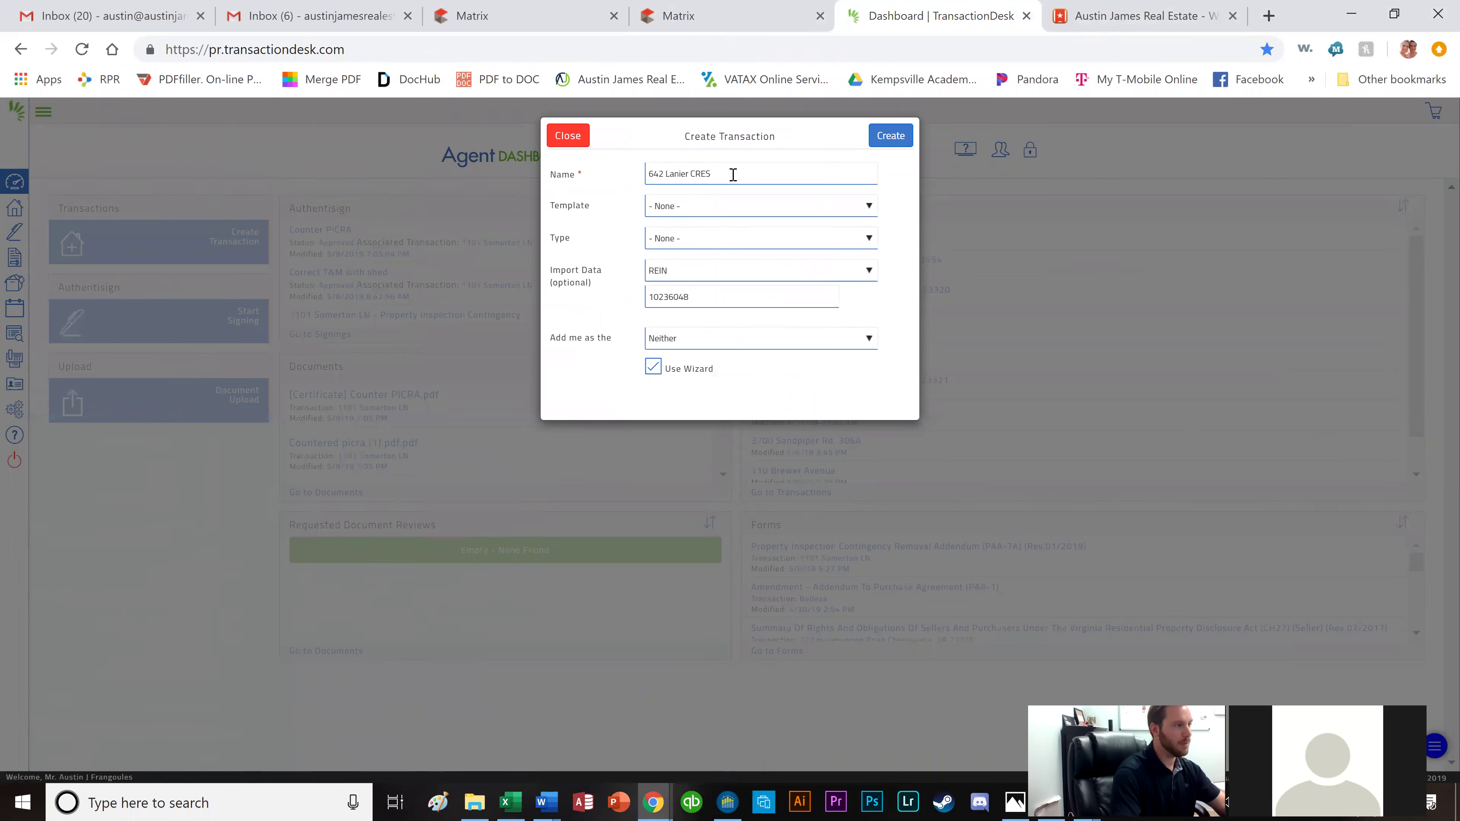
Check the transaction's template options but close the list, leaving the template at None.
click(713, 209)
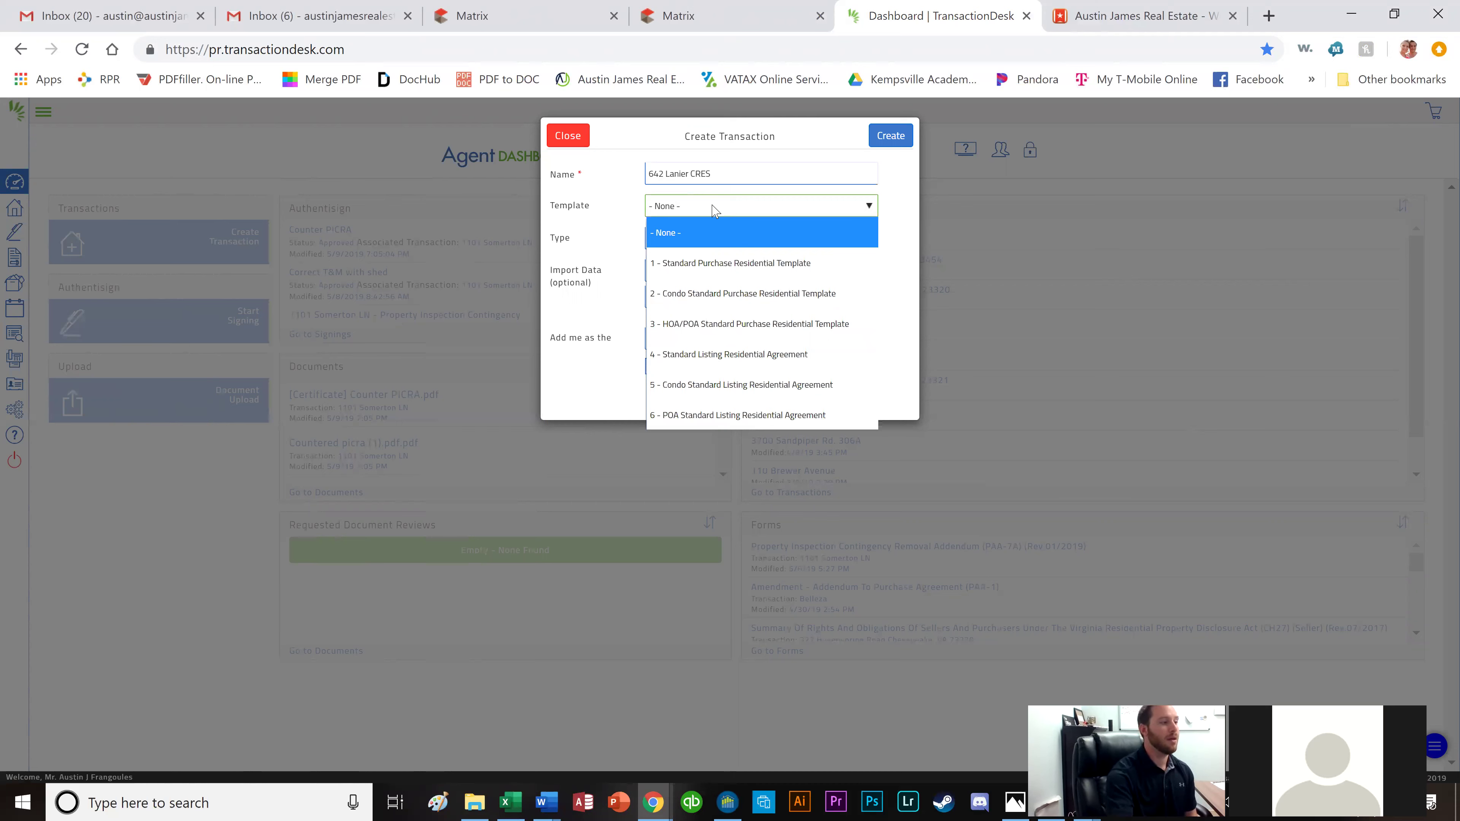
click(699, 22)
click(698, 21)
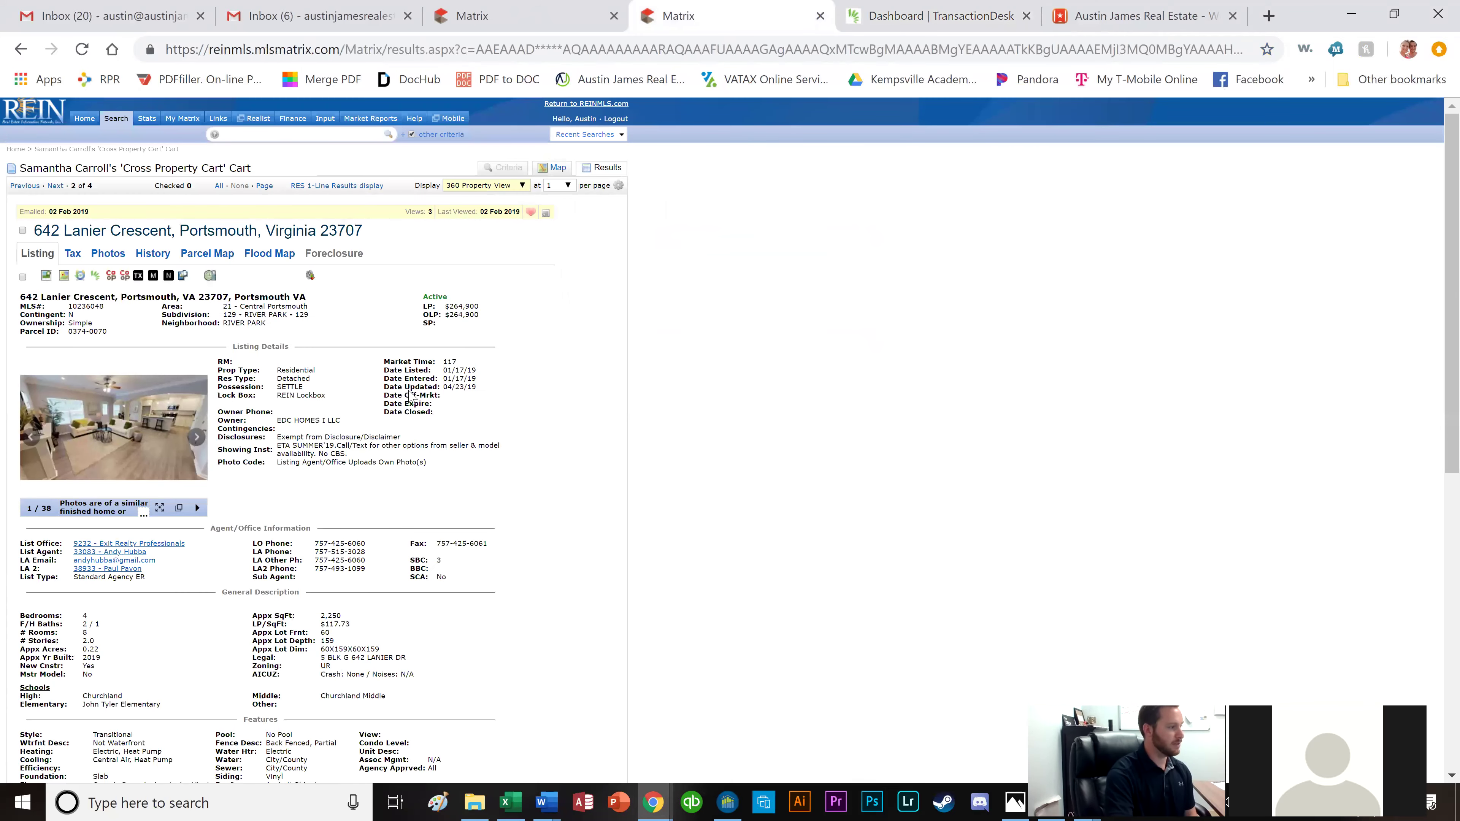
scroll(410, 396, down, 10)
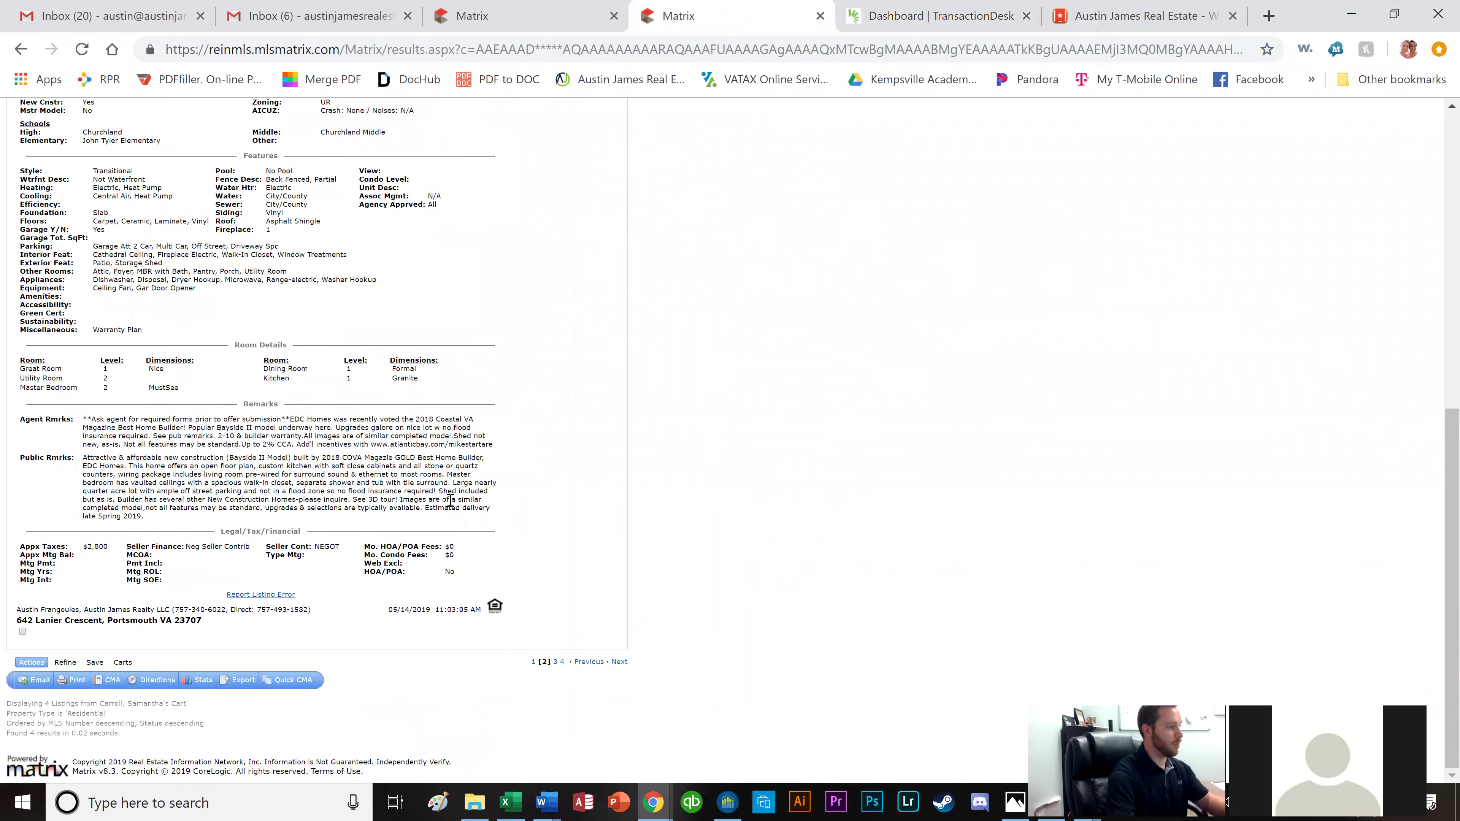
scroll(448, 507, up, 10)
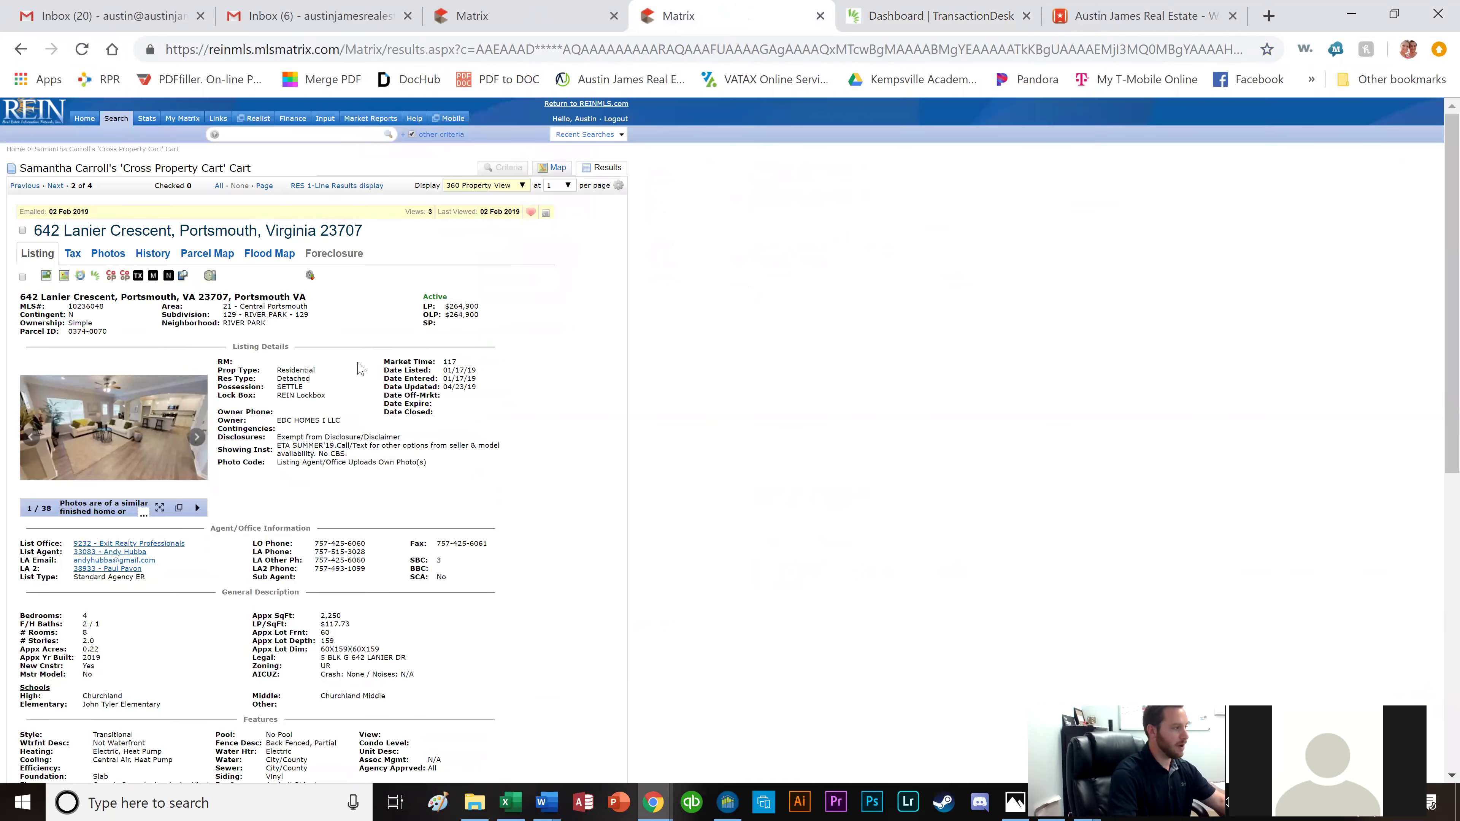
click(925, 17)
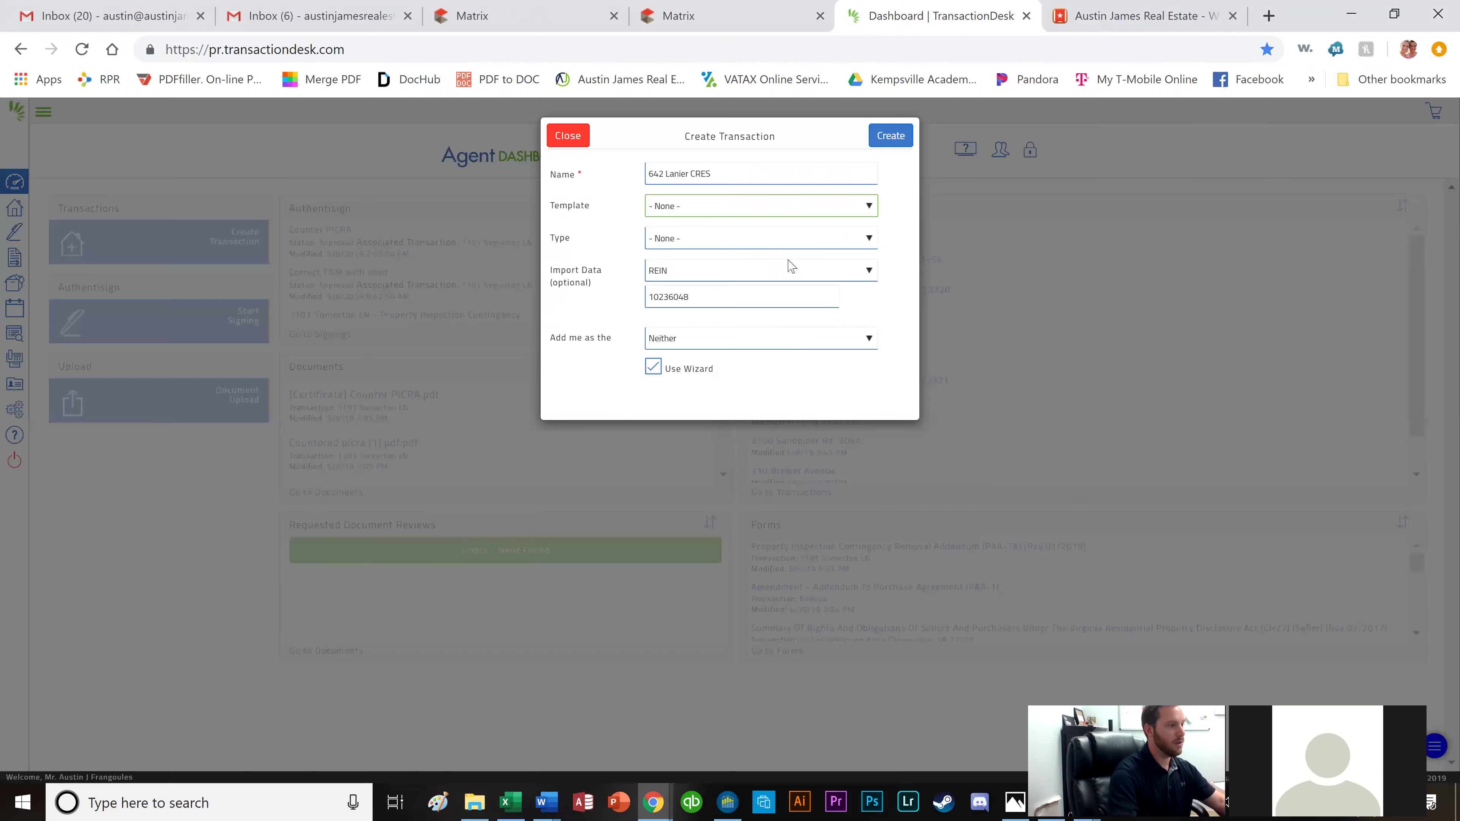
Create the transaction from 1 - Standard Purchase Residential Template as Selling Agent with the wizard.
click(773, 212)
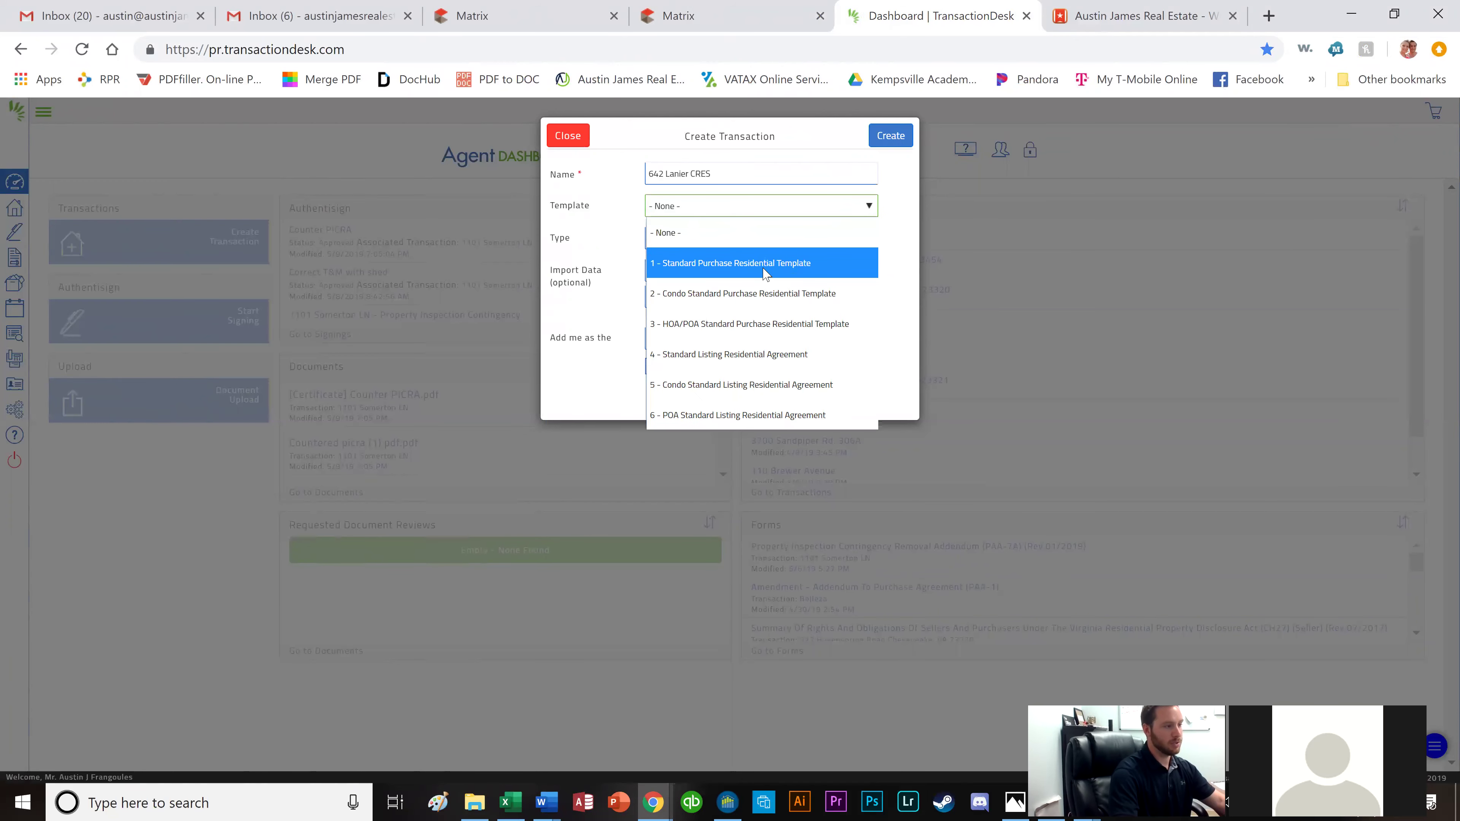
click(766, 270)
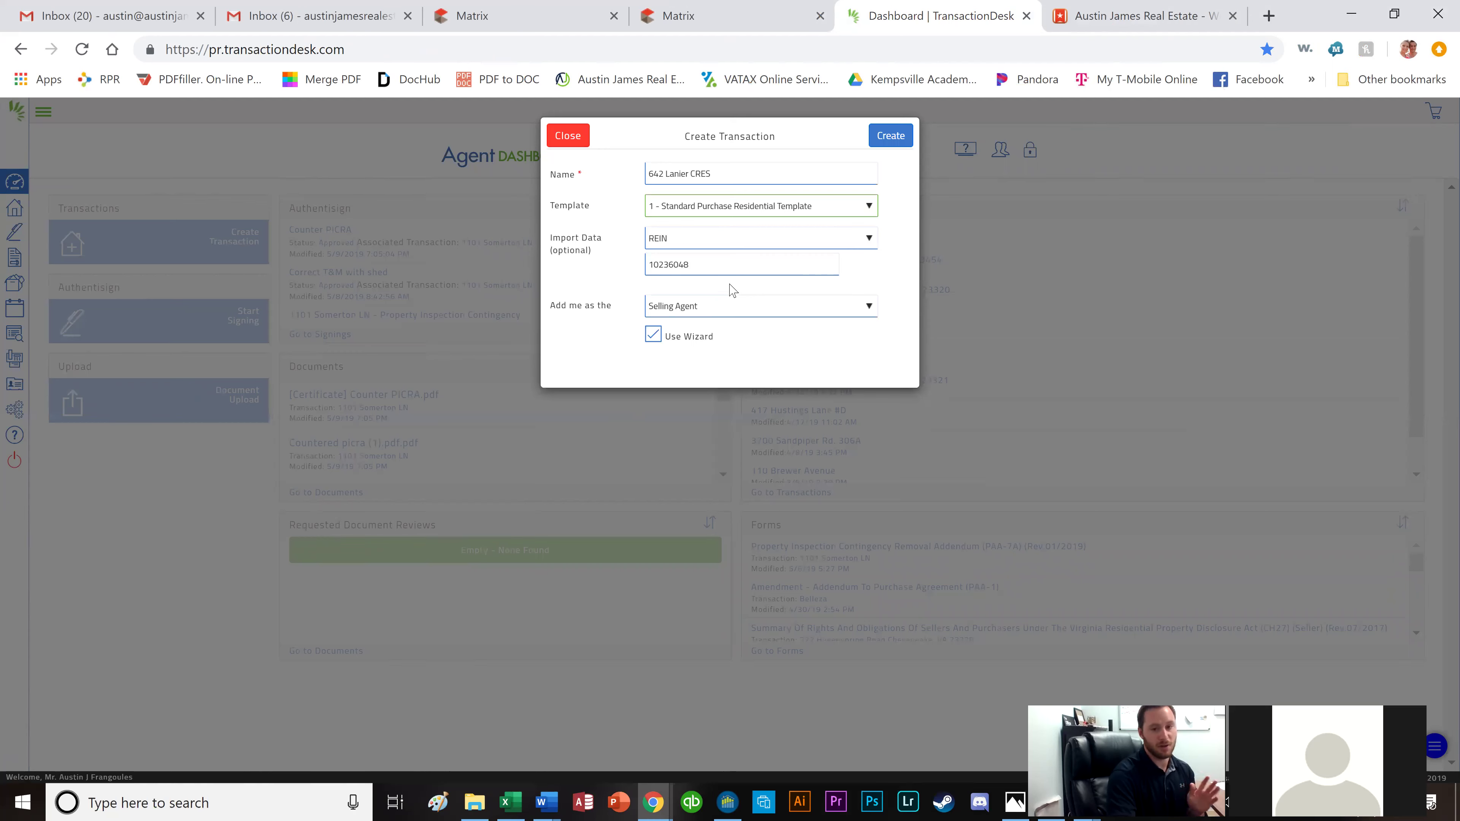
click(770, 209)
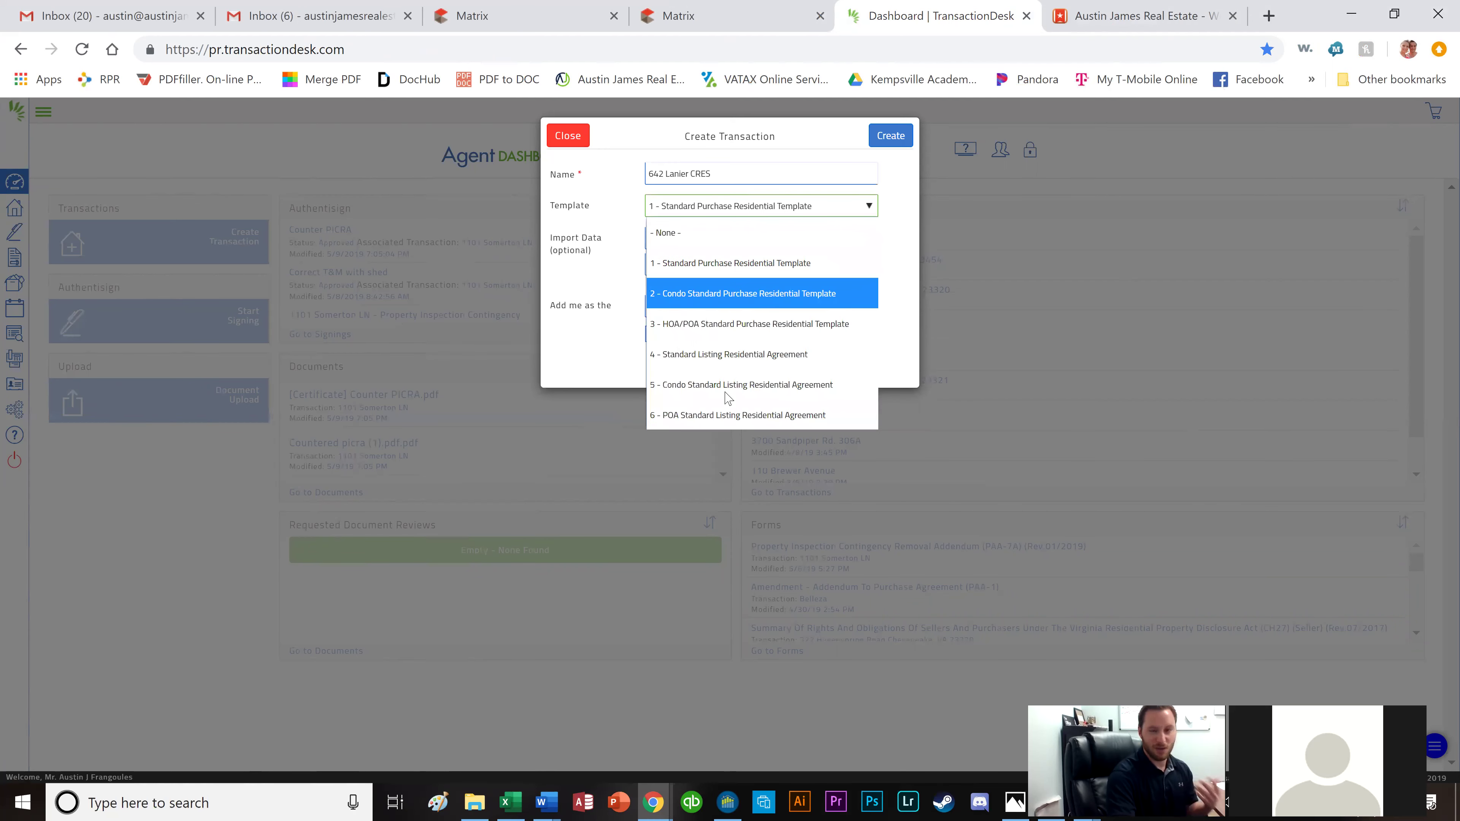
click(753, 263)
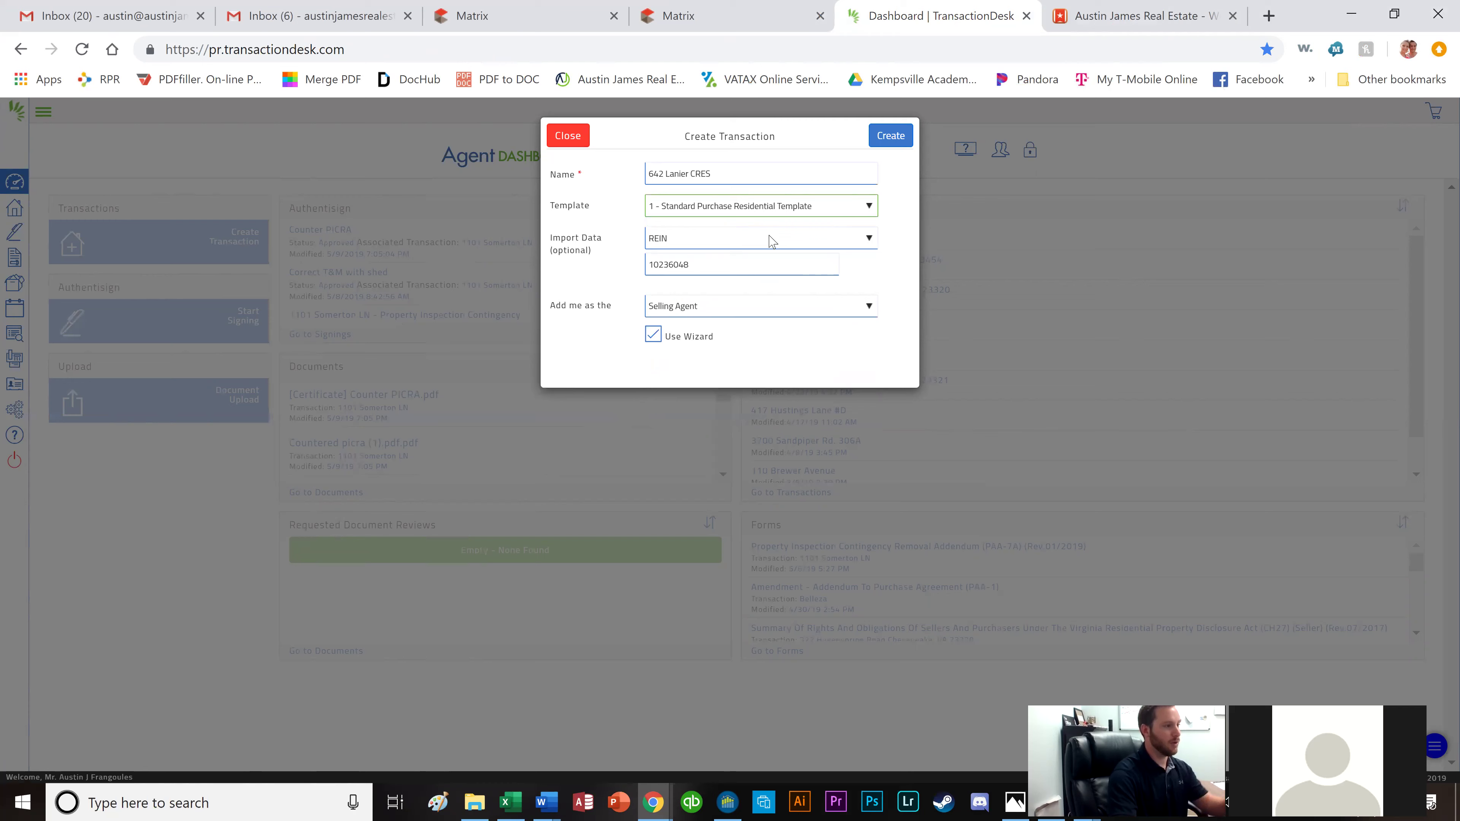
click(880, 141)
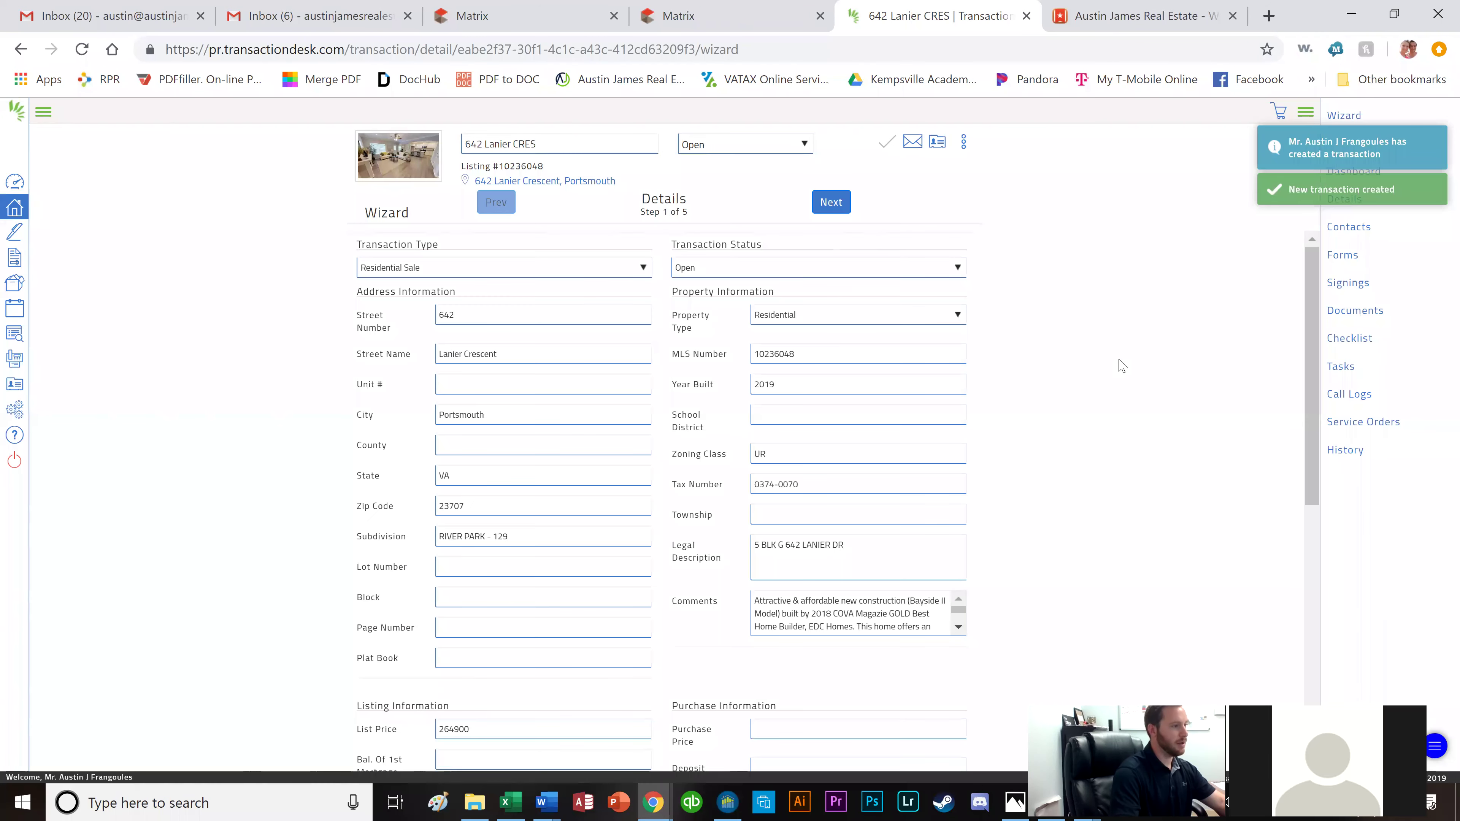
Review the Details form and advance past Transaction Dates to the Contacts step (3 of 5).
scroll(1113, 363, down, 2)
scroll(1107, 361, down, 2)
scroll(1101, 351, up, 4)
click(823, 203)
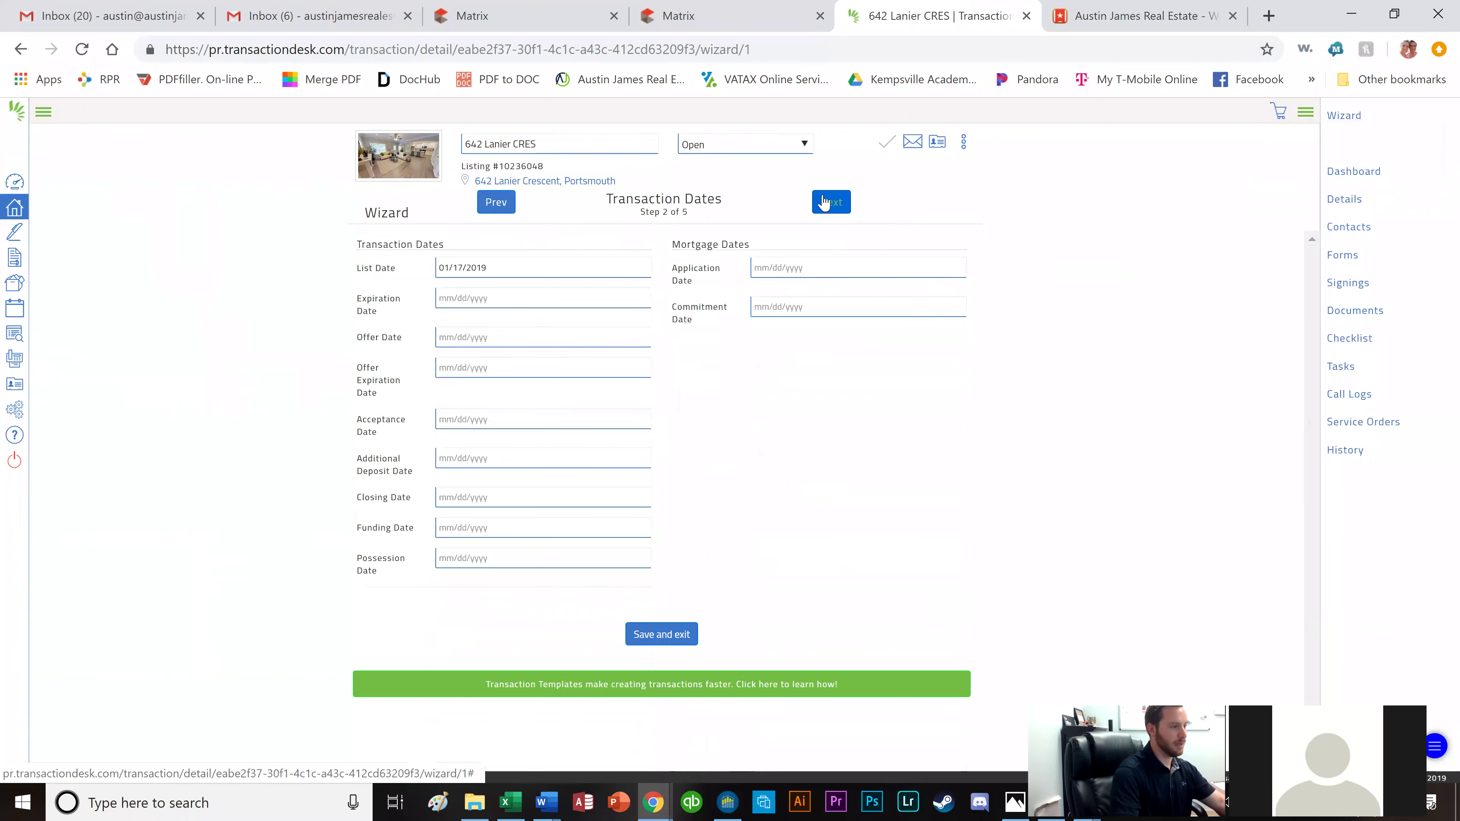
click(828, 201)
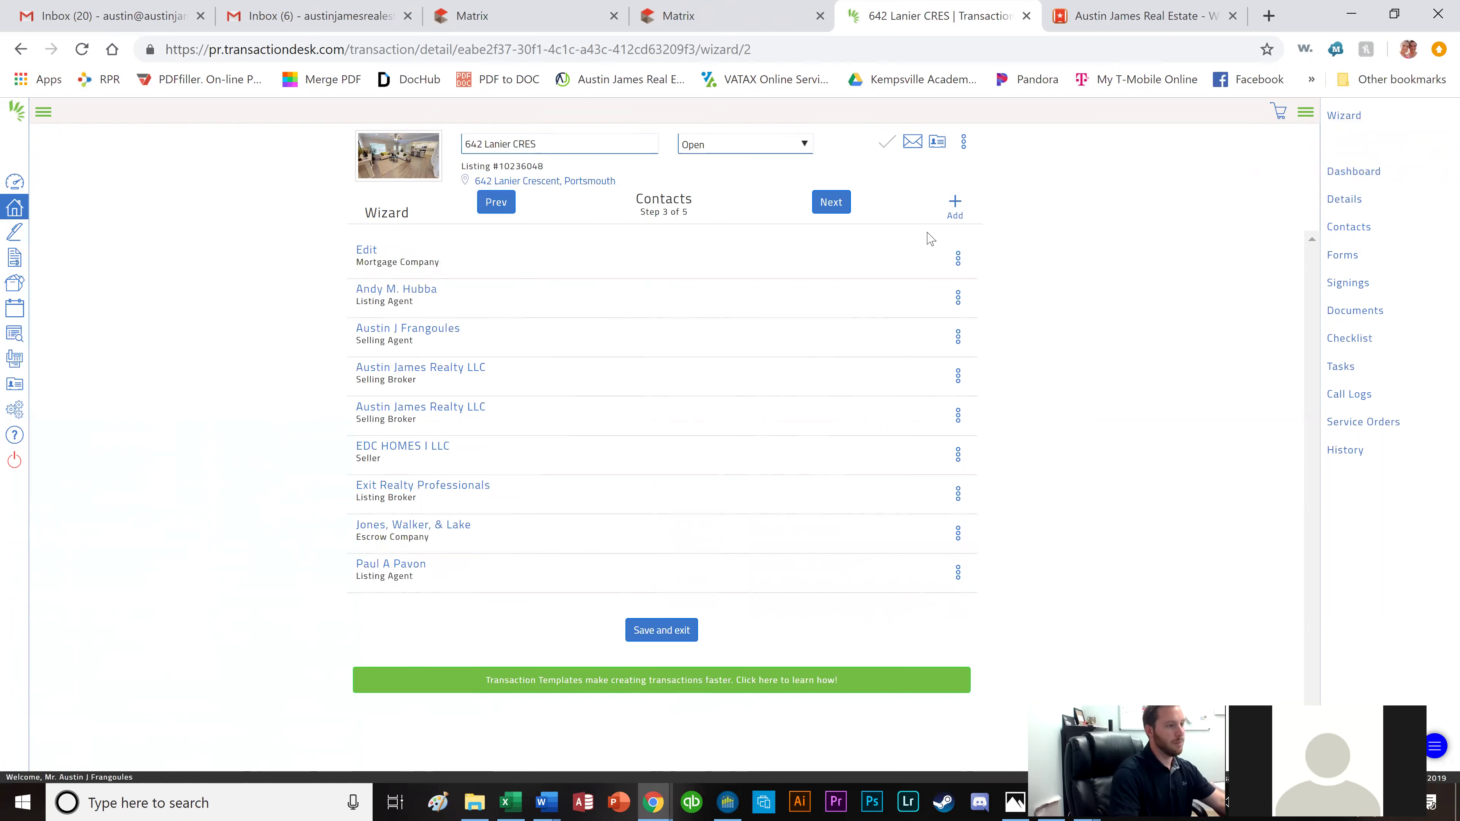
Start a new transaction contact and set its type to Buyer.
click(954, 210)
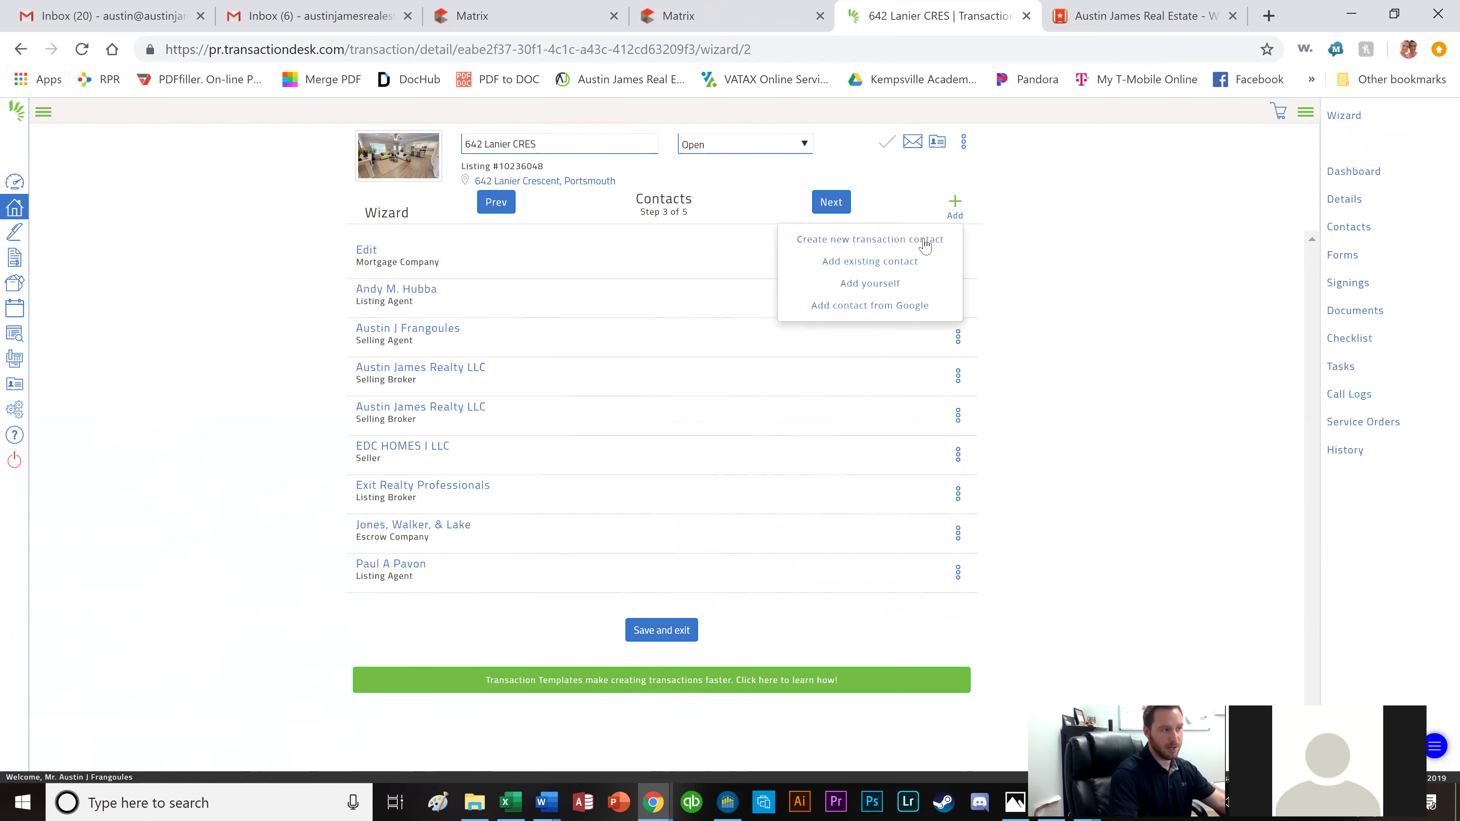
click(855, 245)
click(790, 206)
click(754, 293)
Fill in the buyer's first name, last name and legal name, and save the contact.
click(819, 262)
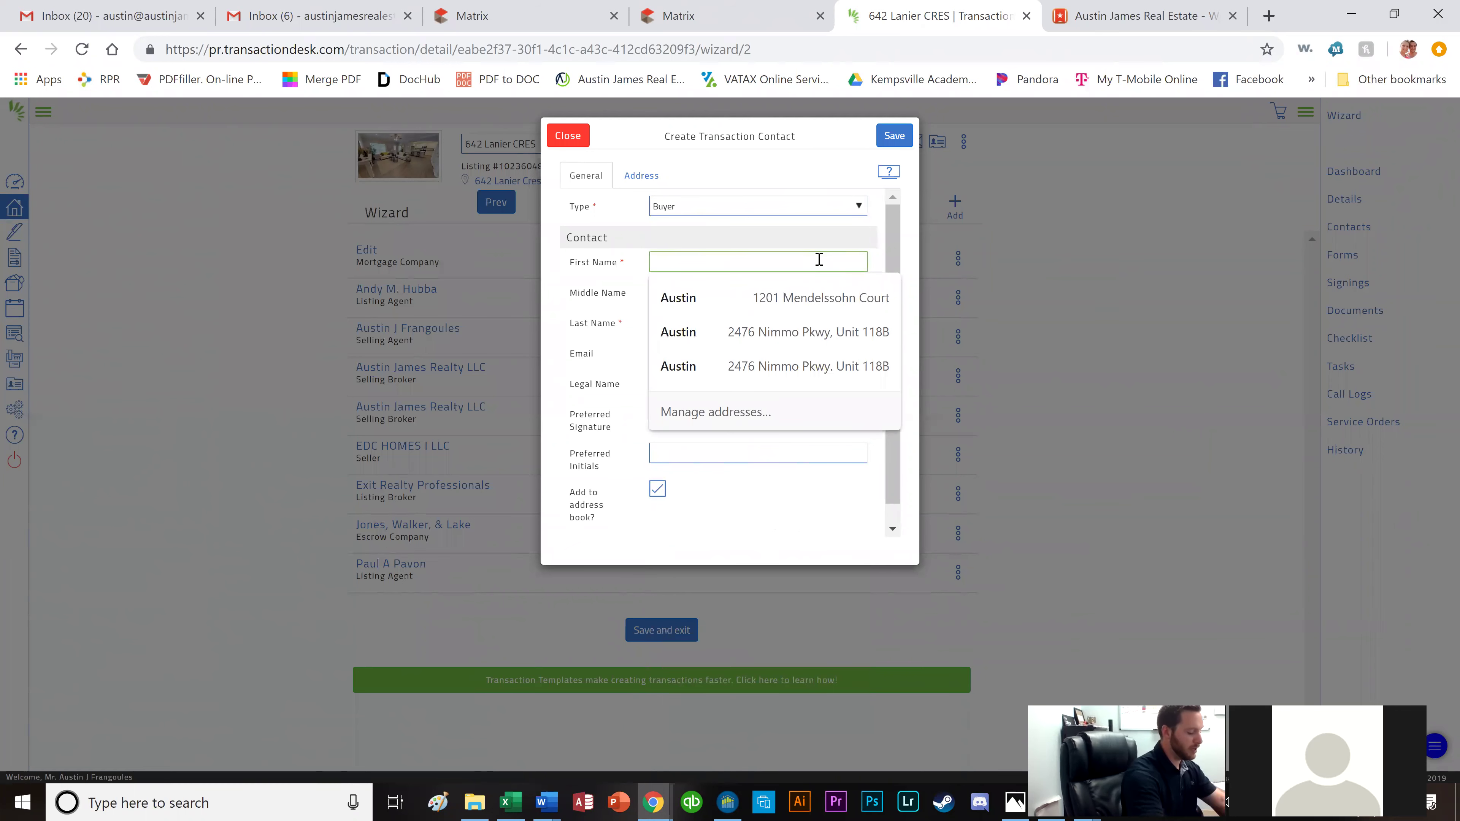
key(Tab)
key(Tab)
key(Tab)
key(Tab)
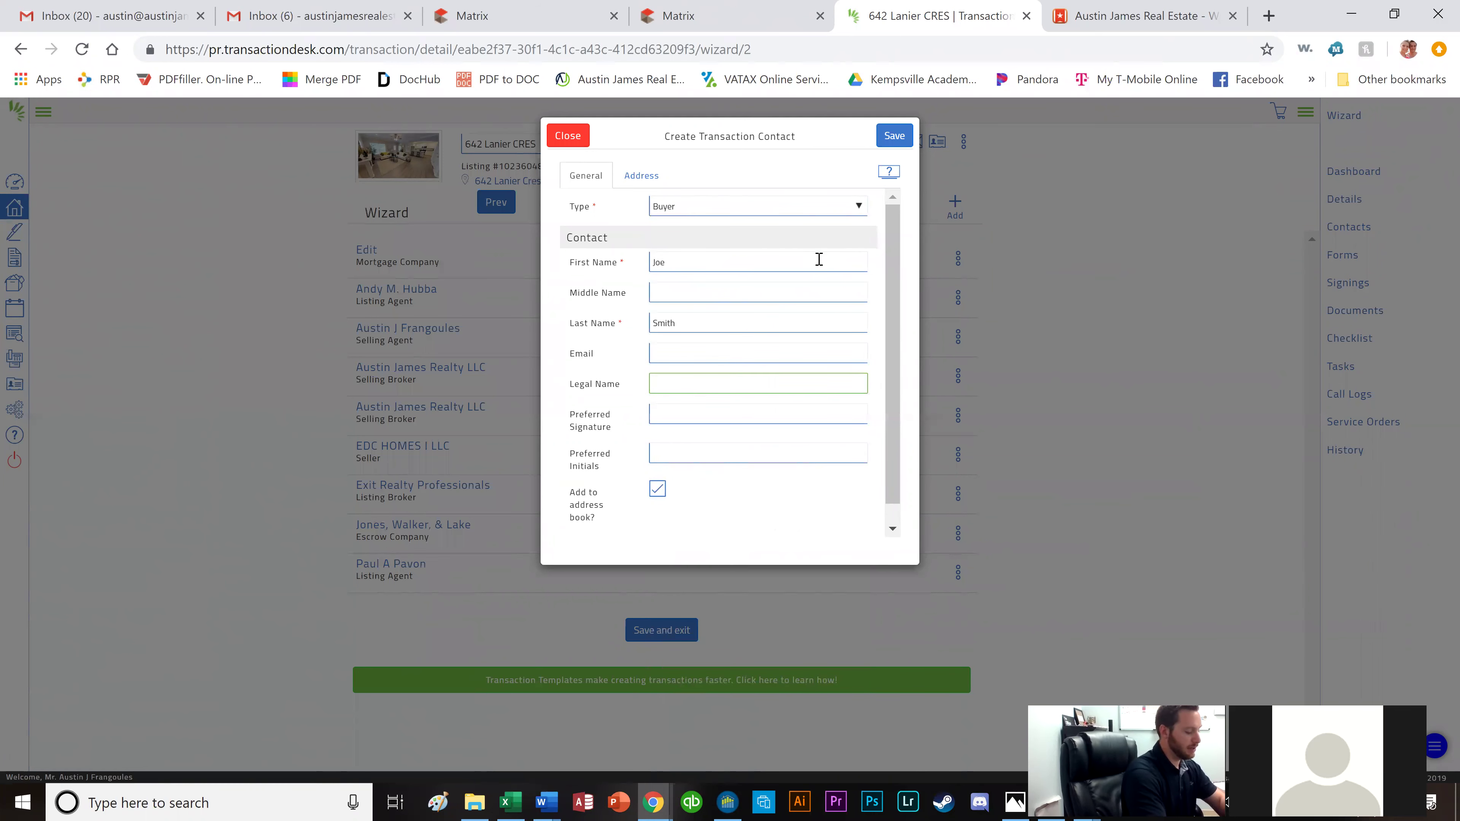
key(Tab)
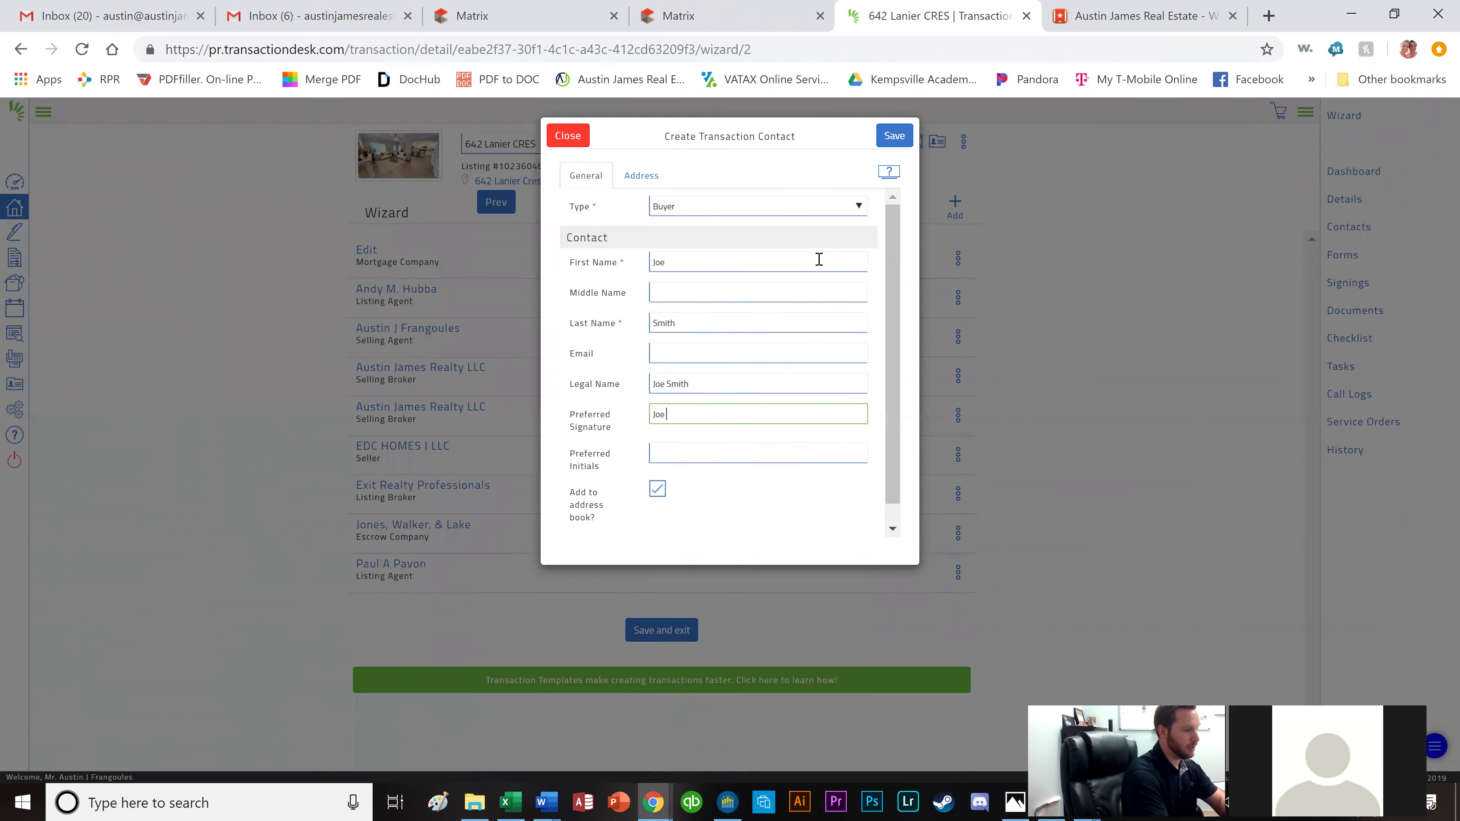
key(Tab)
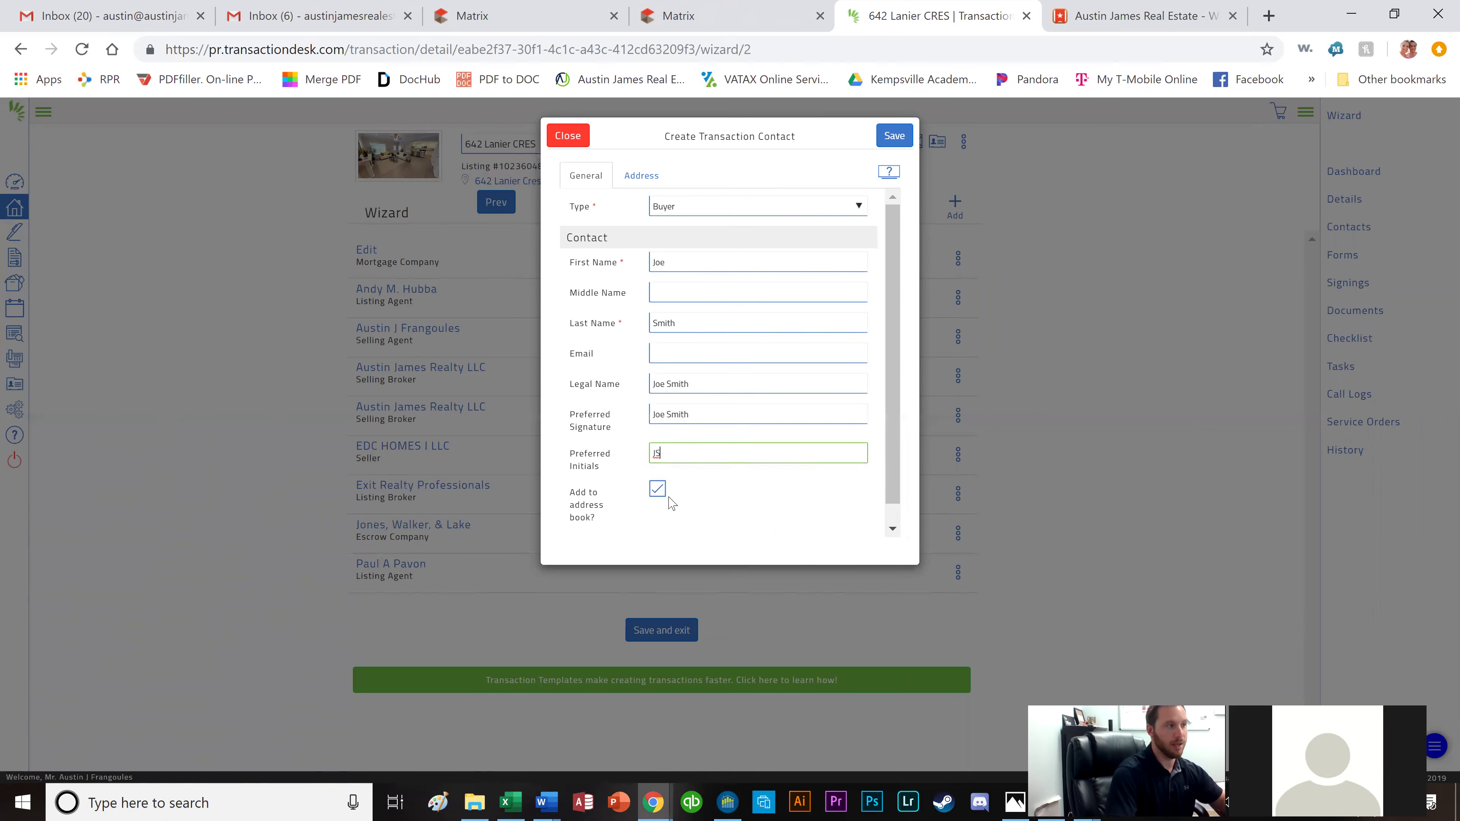
click(889, 143)
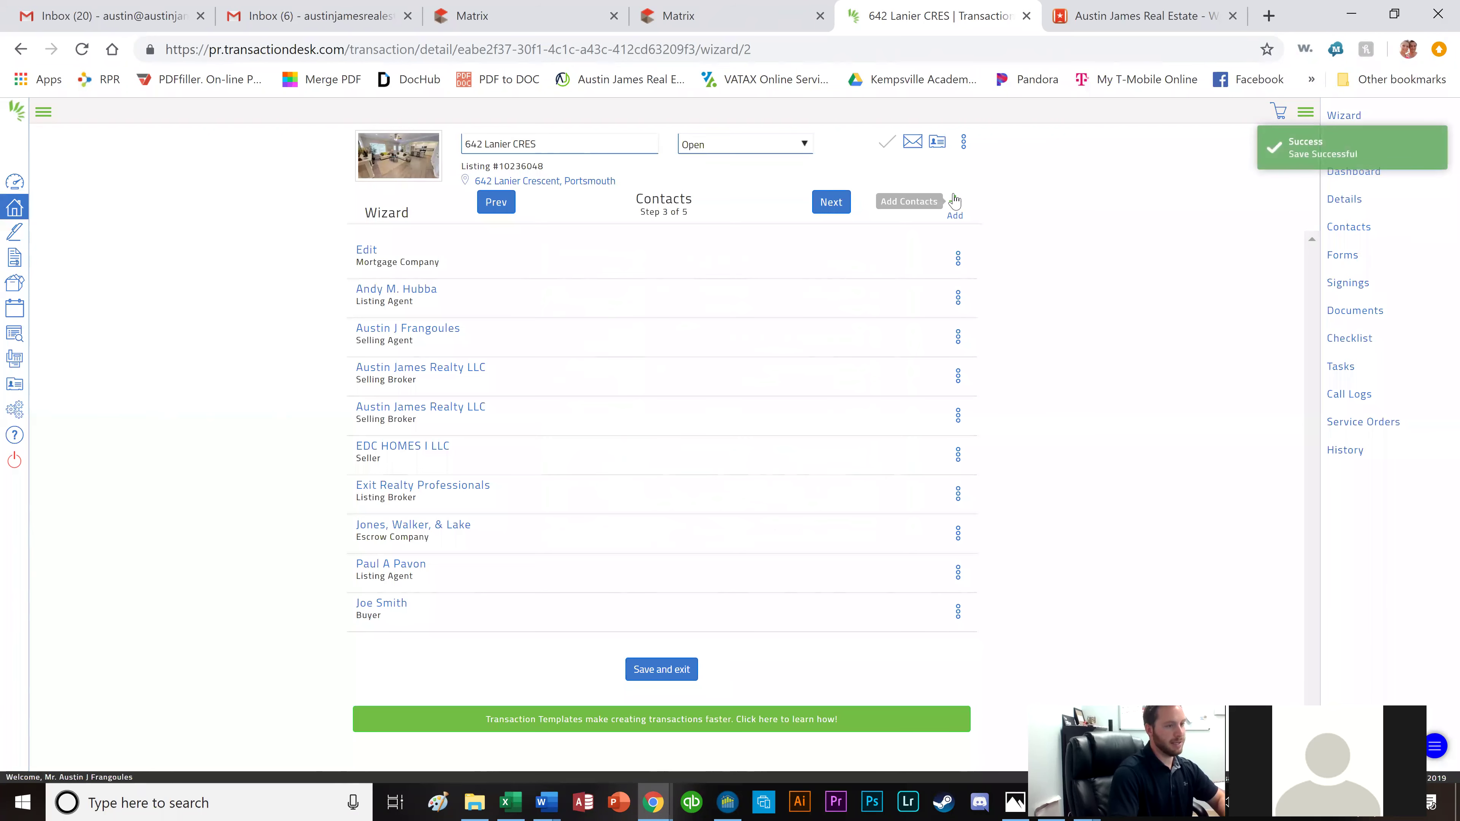
click(954, 202)
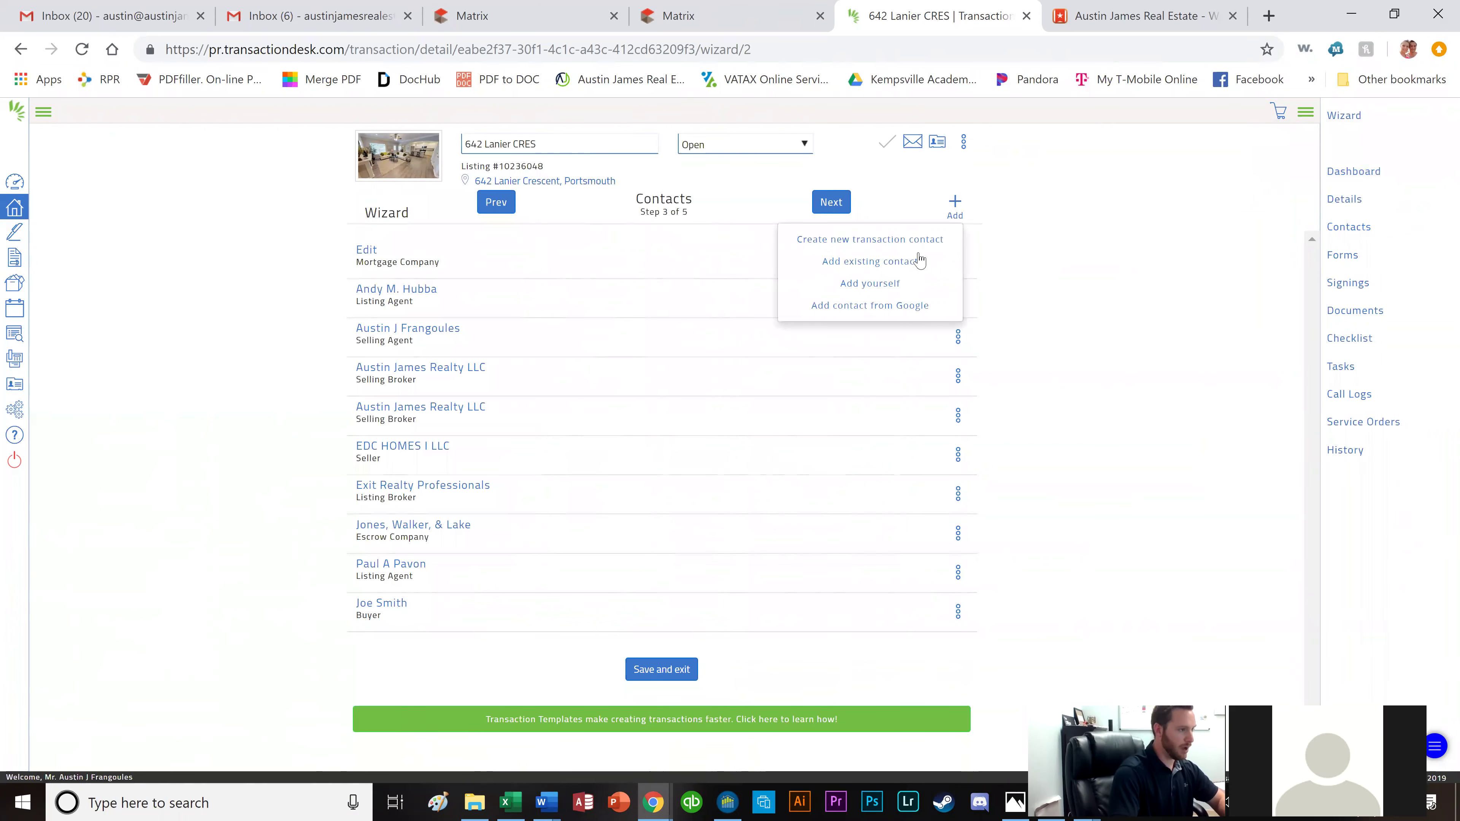
Start another new contact with the buyer's first and last name and type Buyer.
click(898, 241)
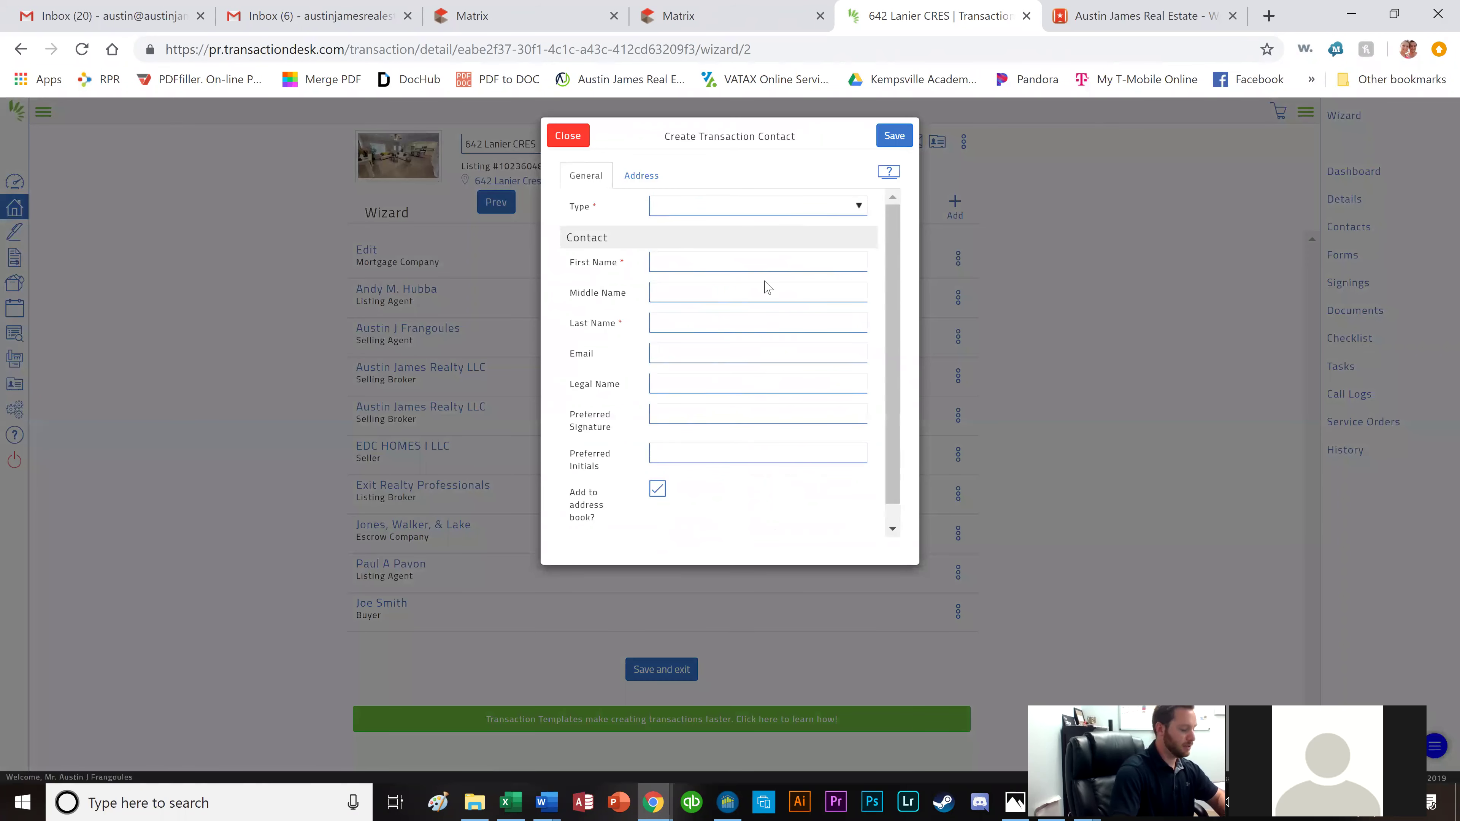
key(Tab)
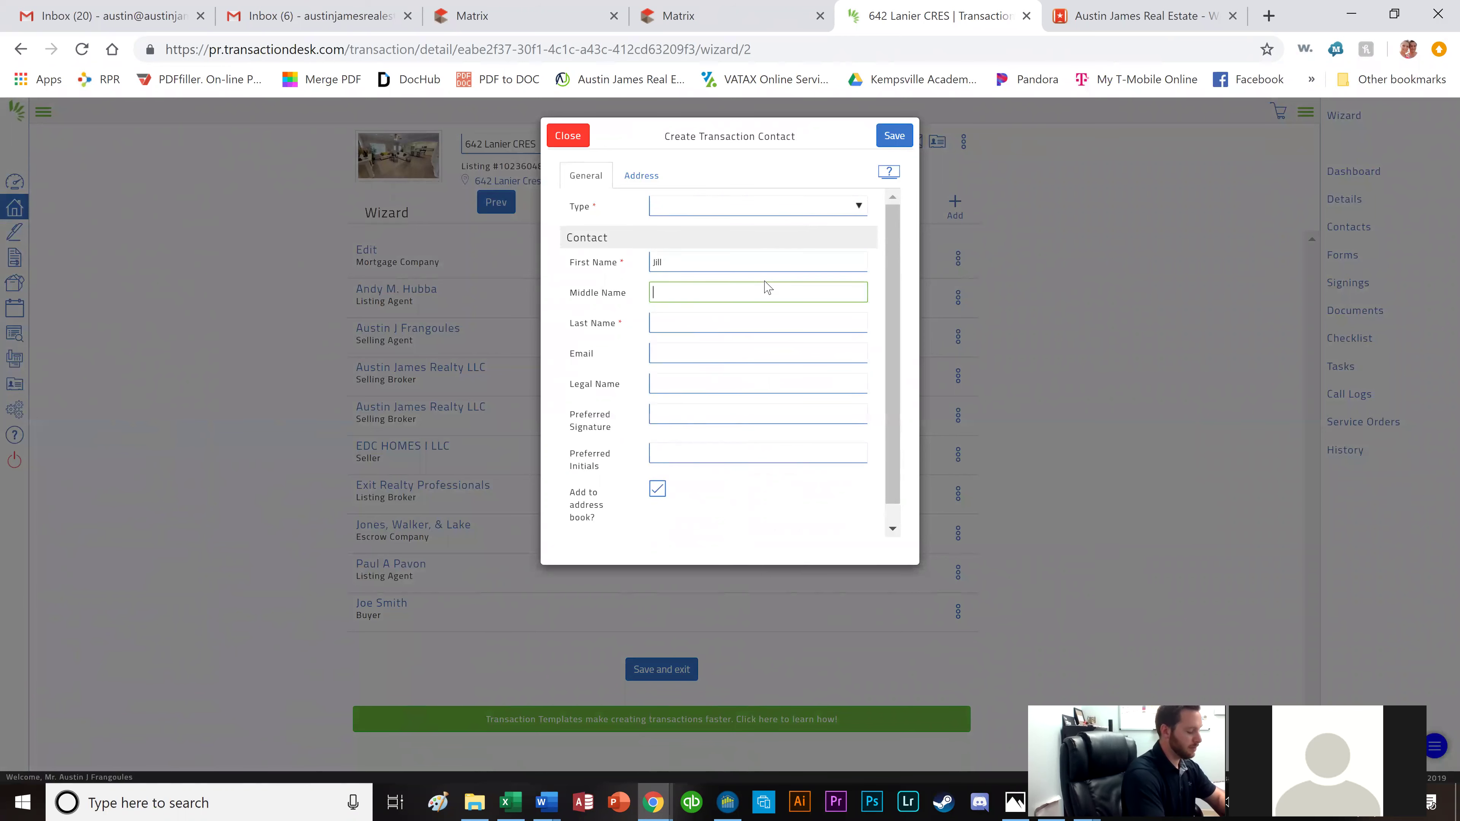
key(Tab)
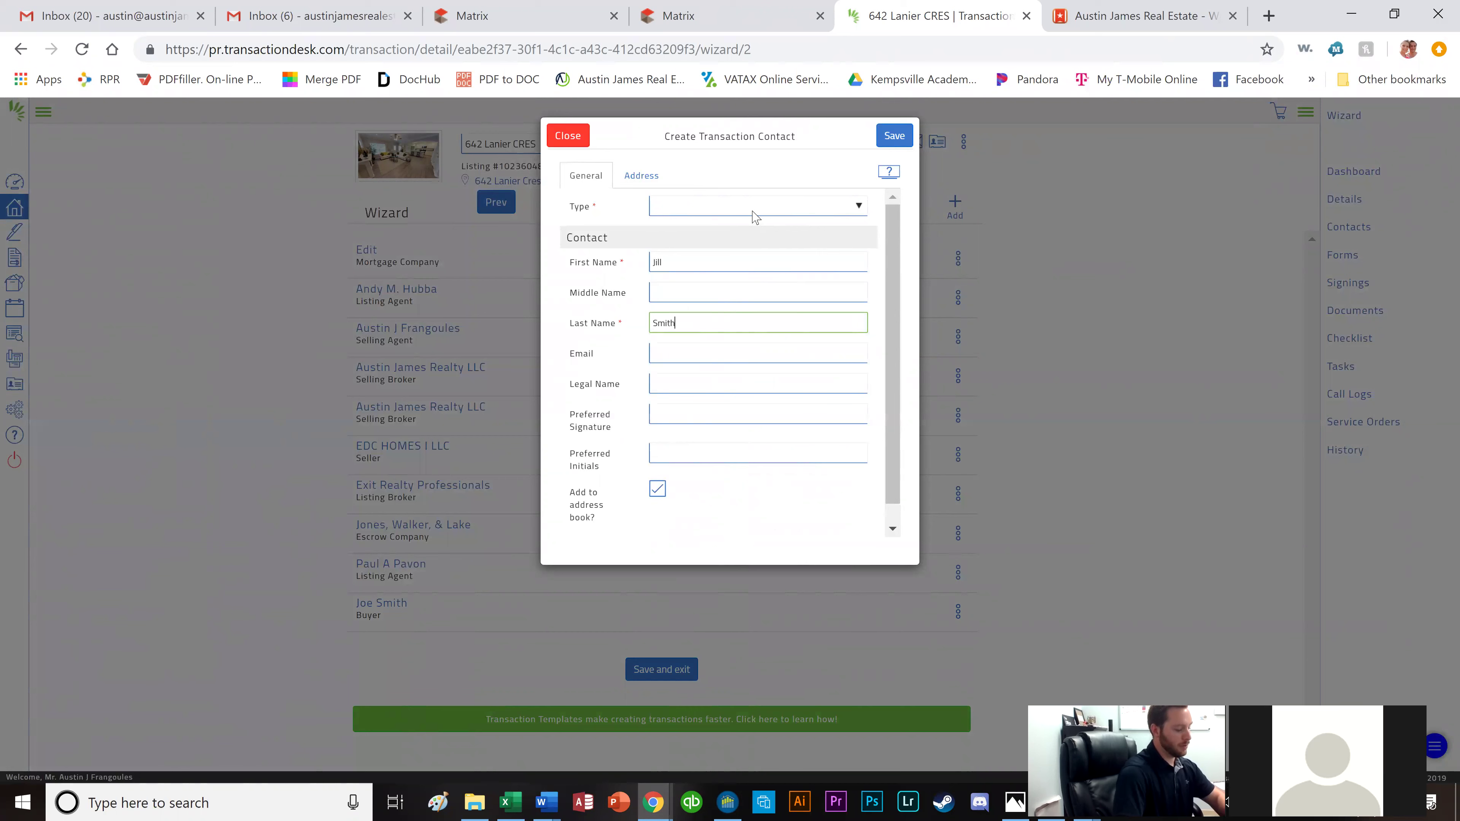
click(755, 217)
key(b)
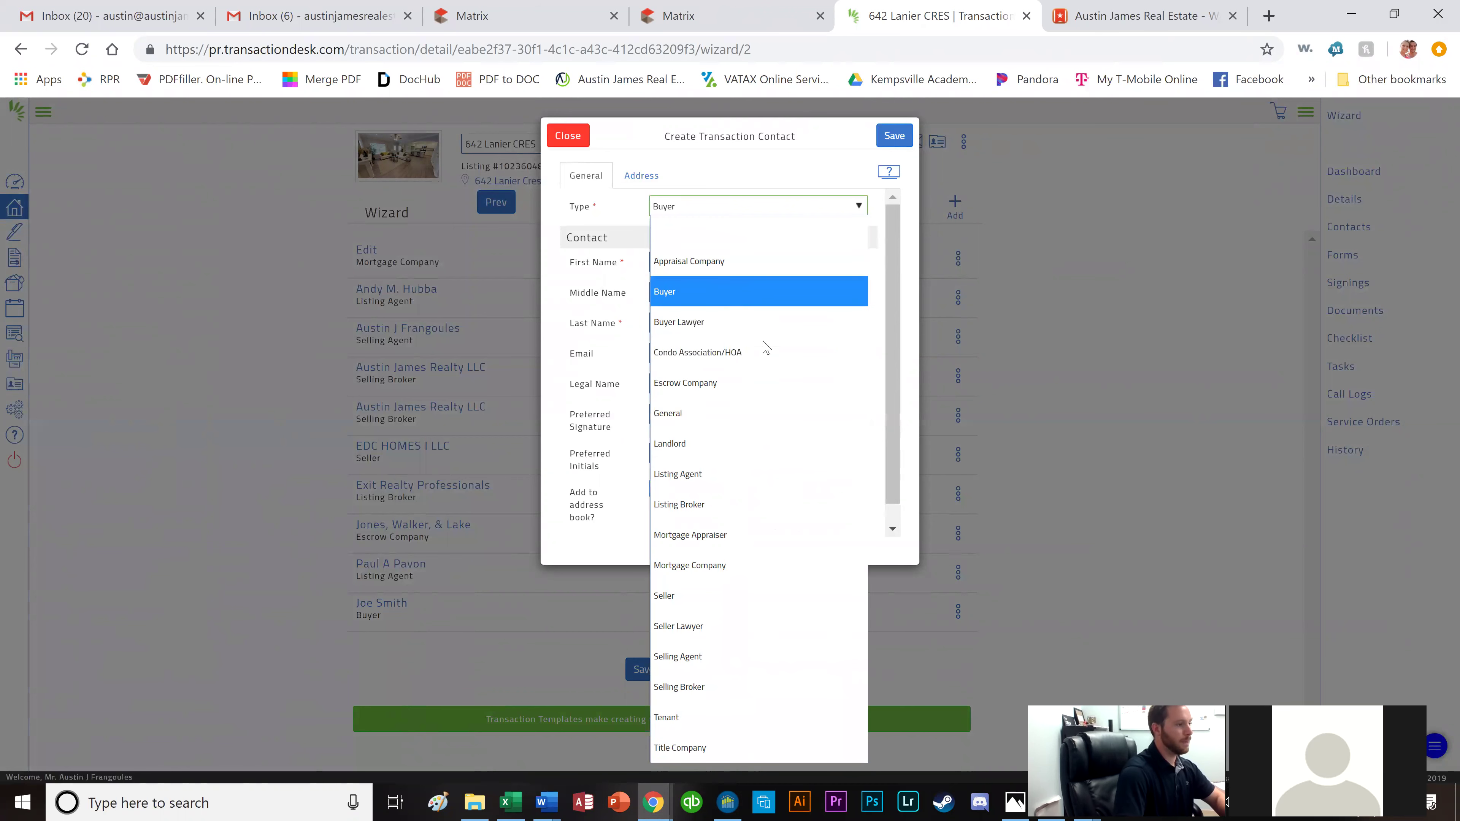
key(Return)
Add the second buyer's e-mail address and initials, then save the contact.
click(750, 357)
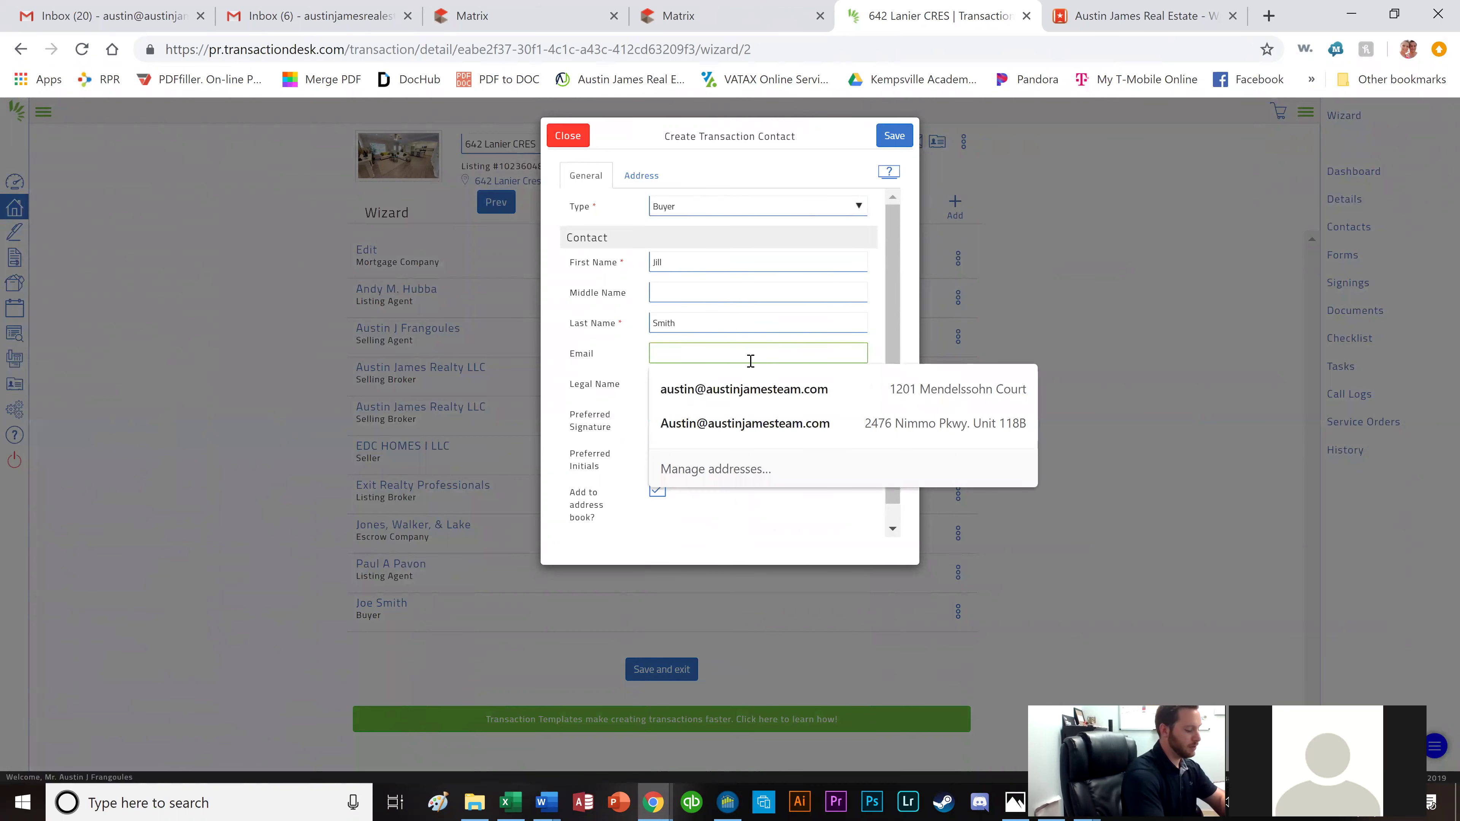
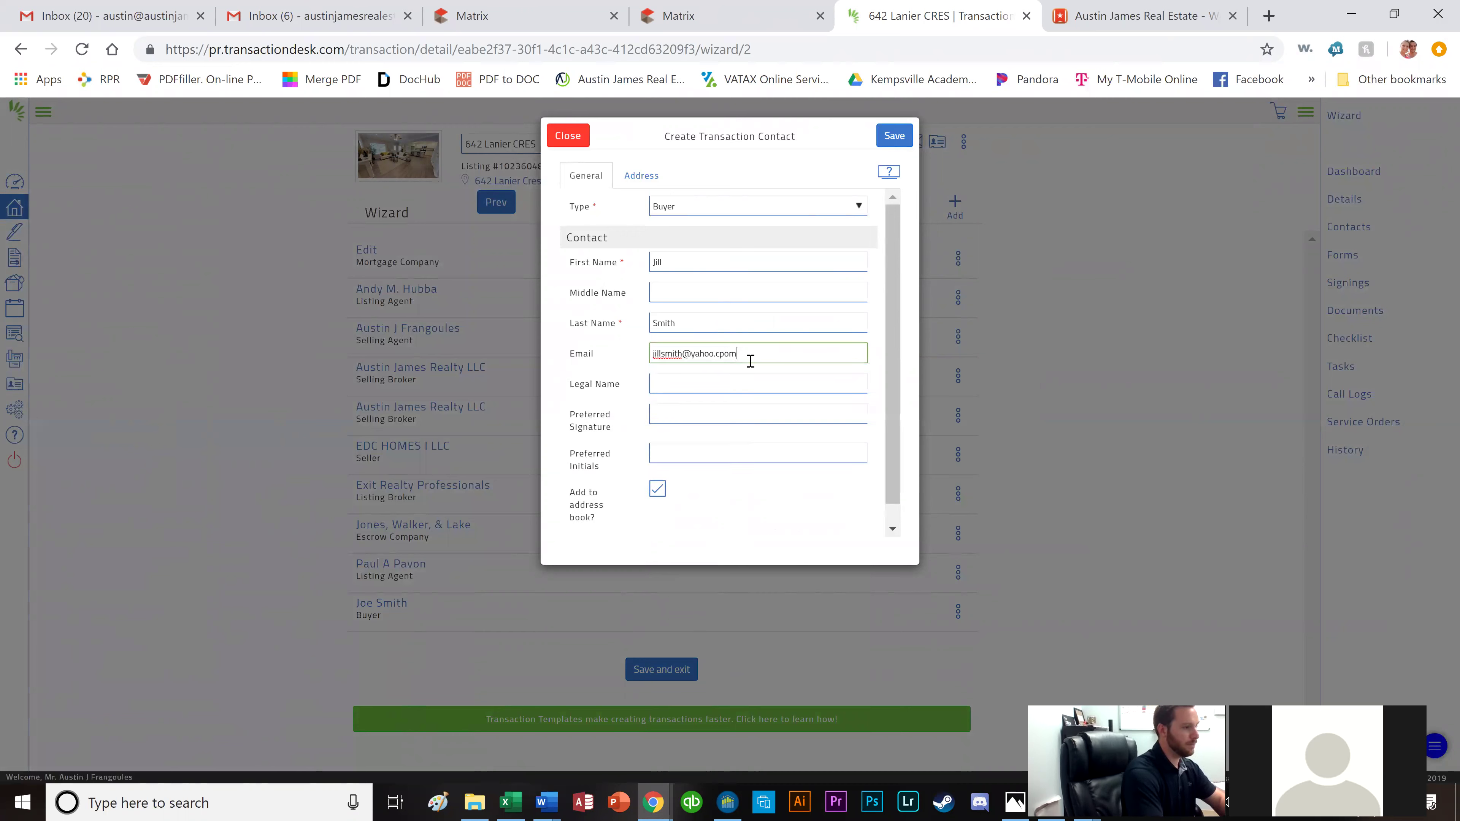
key(Tab)
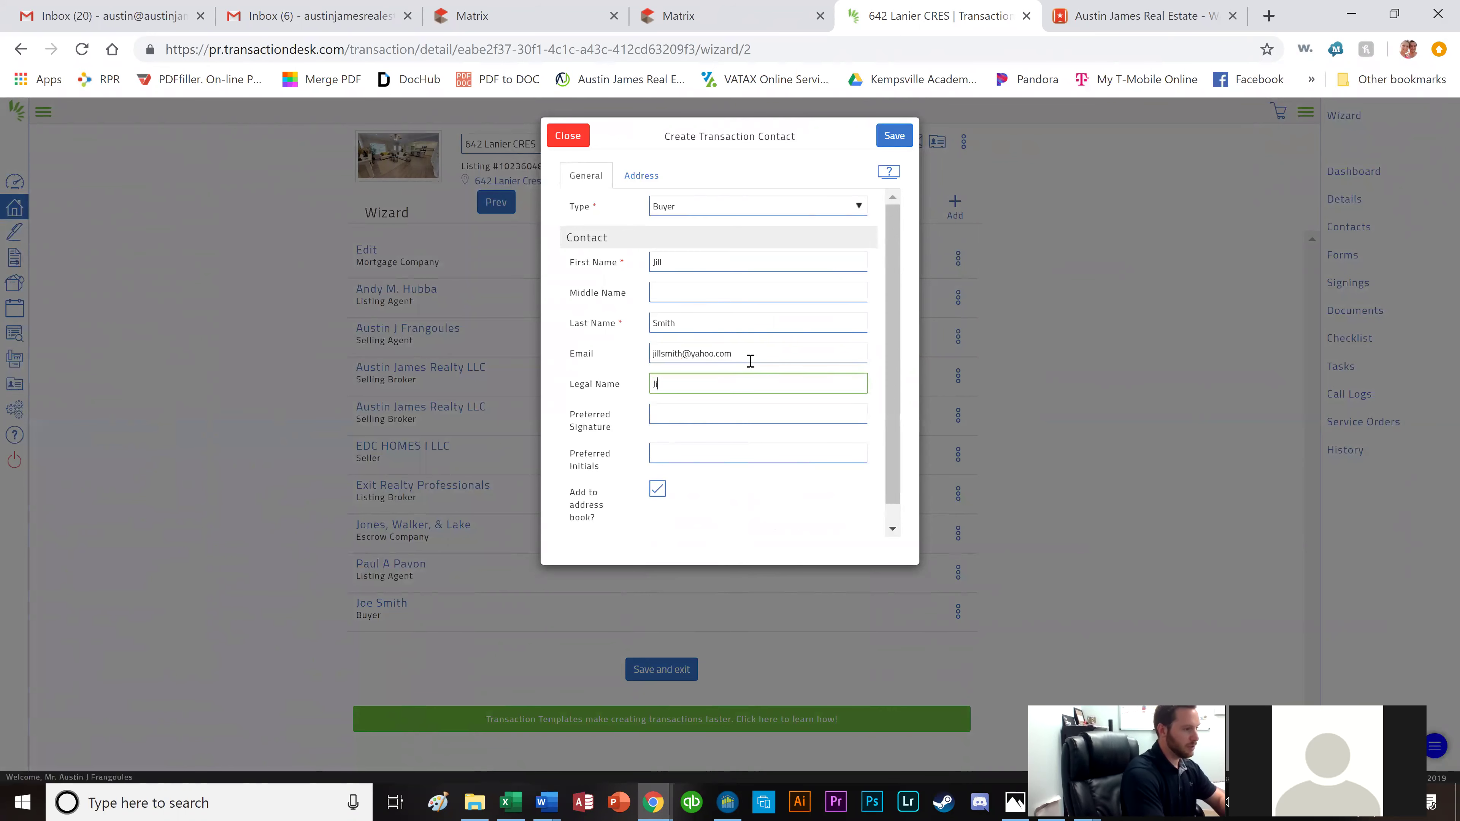
key(Tab)
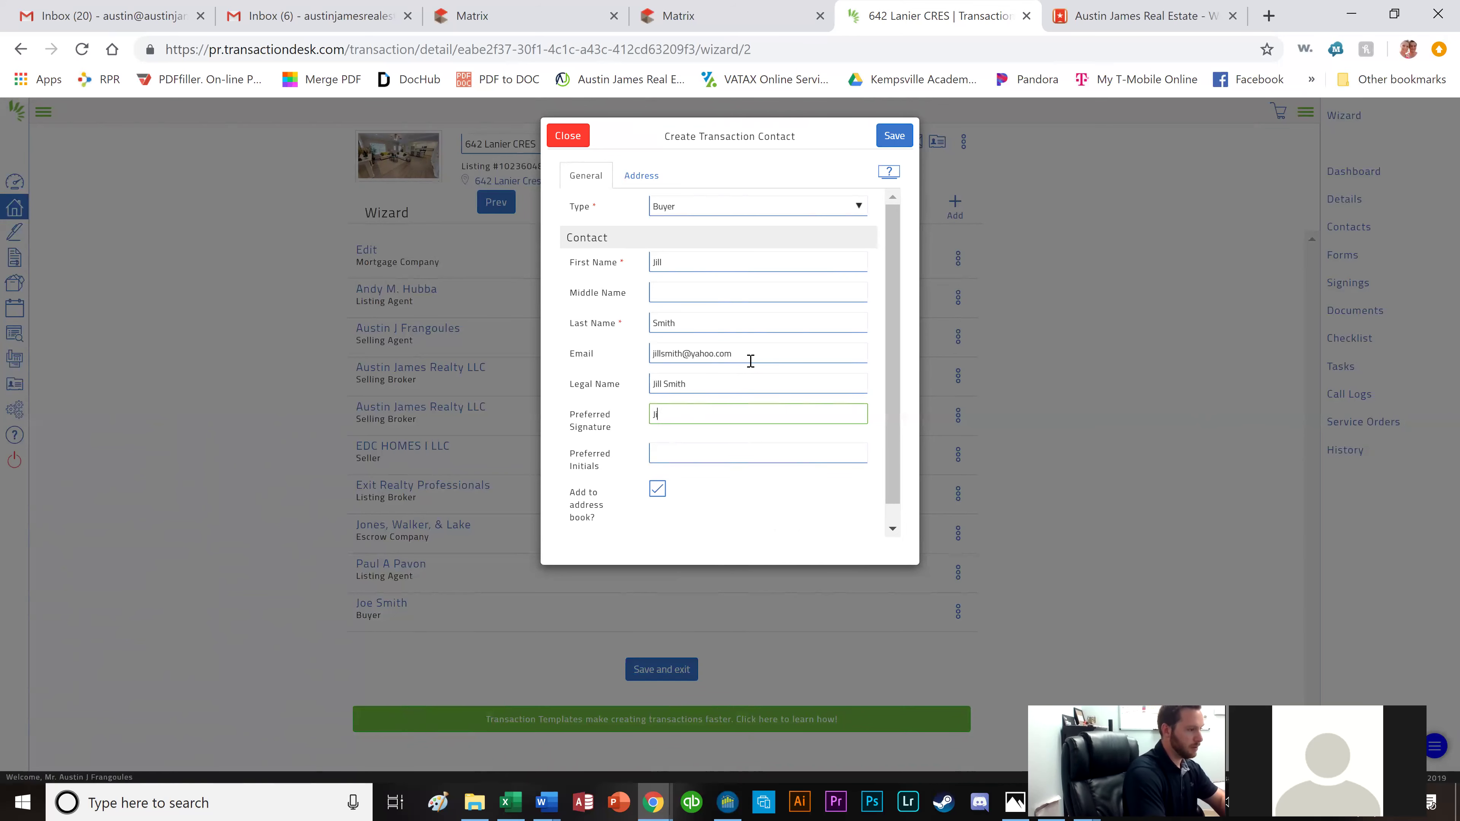
key(Tab)
text(JS)
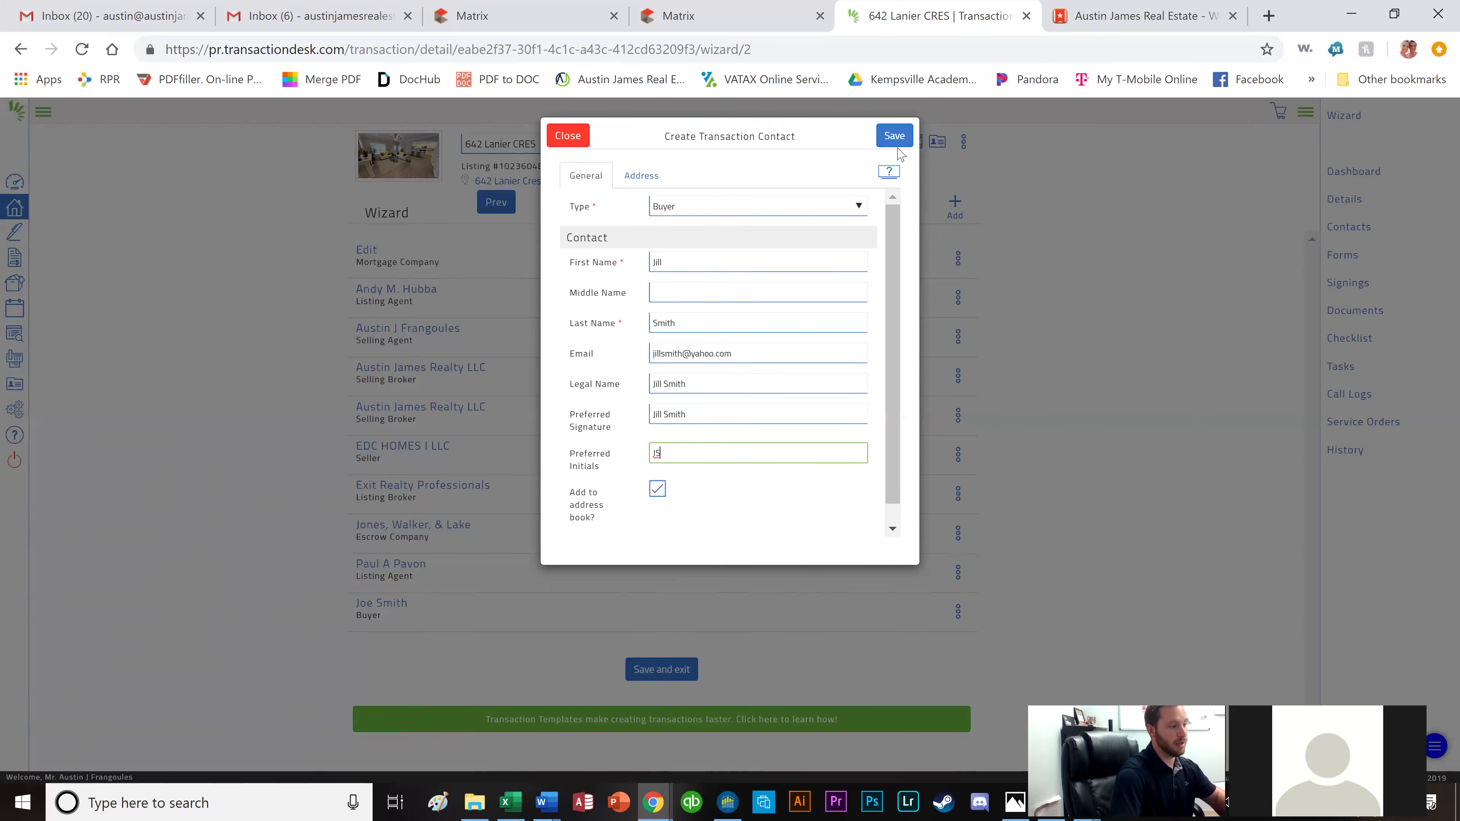
click(895, 138)
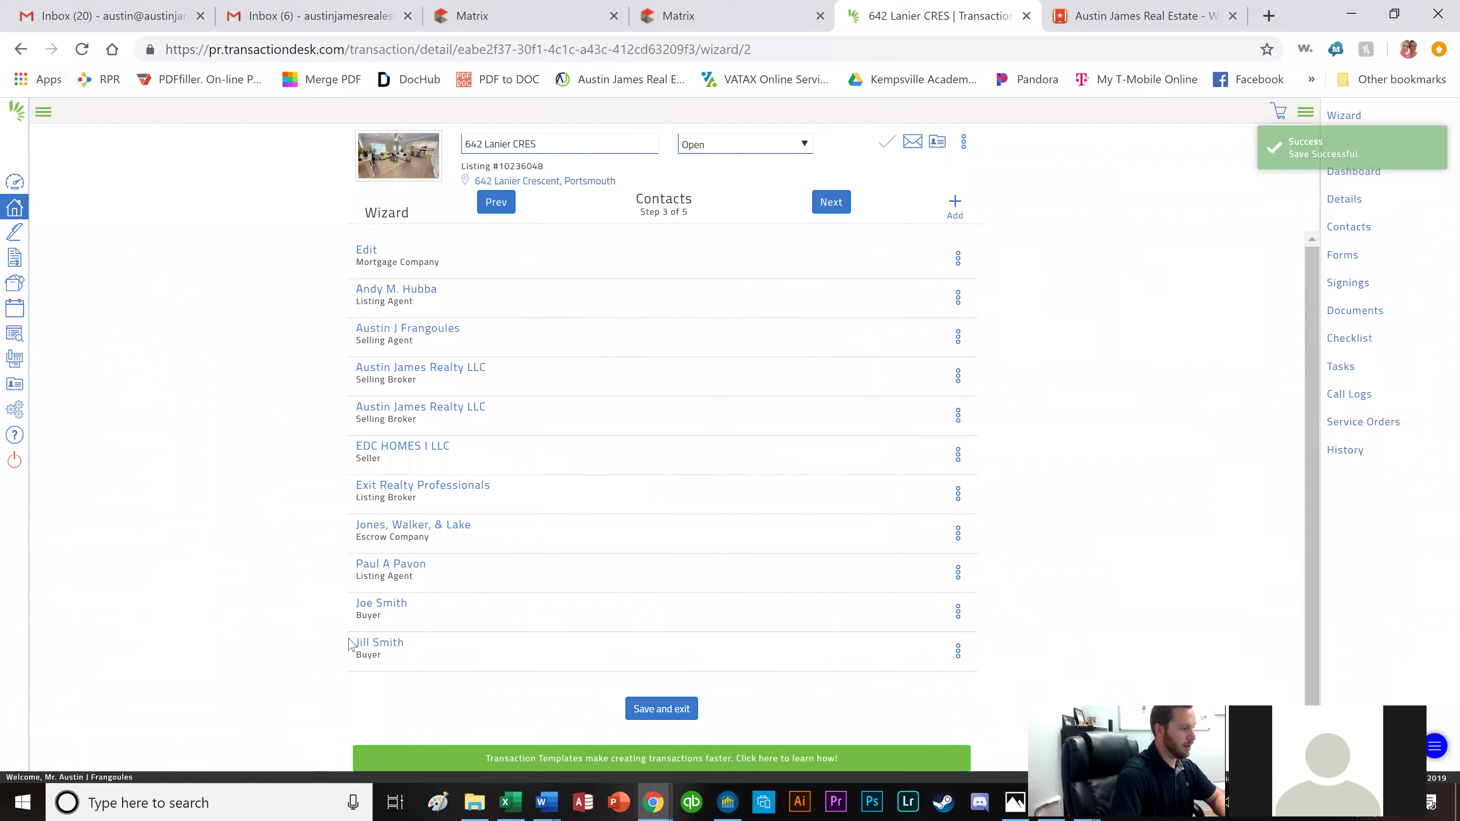
Enter an e-mail address for the first buyer contact and save it.
click(380, 605)
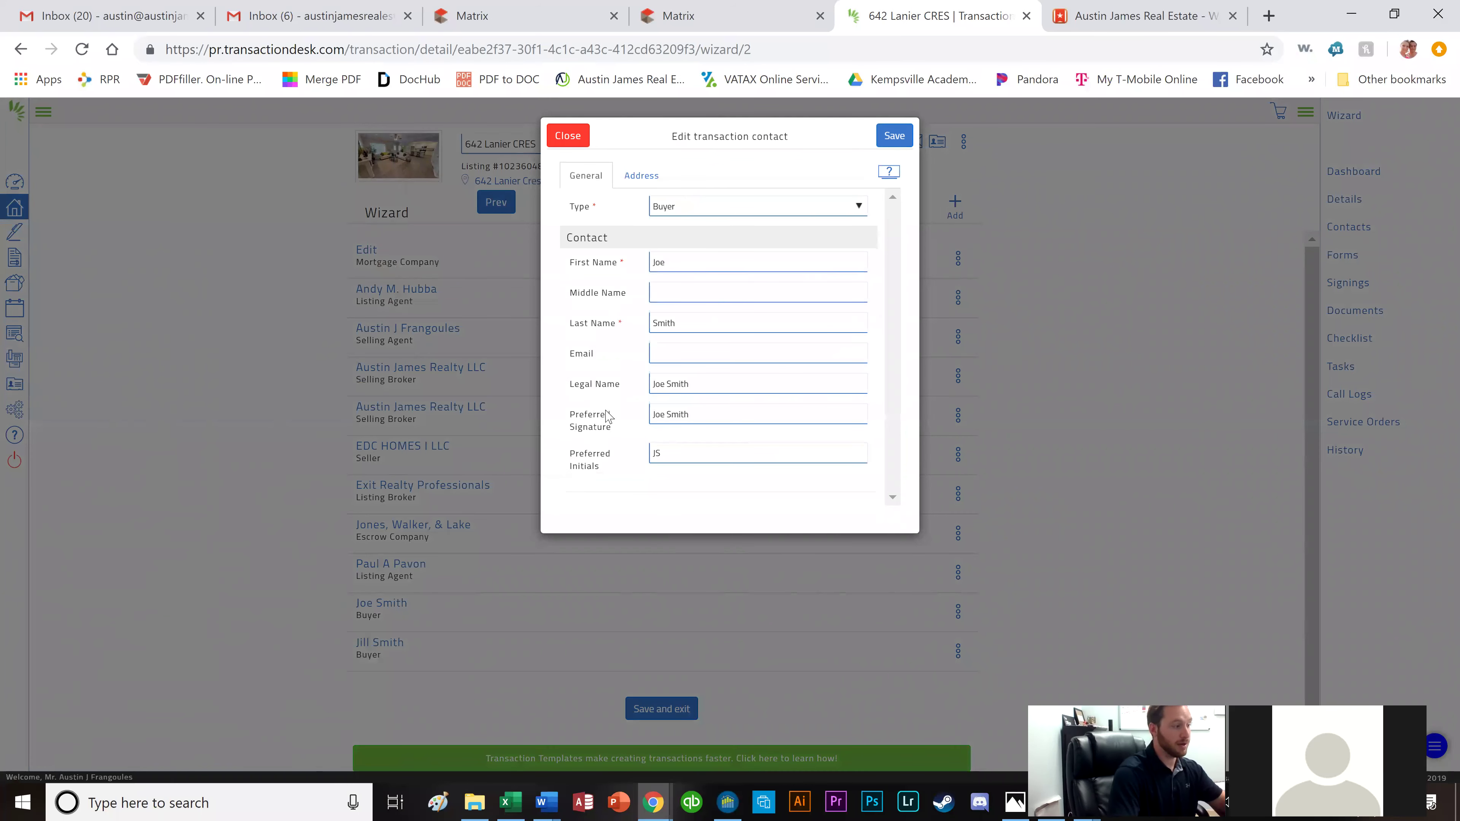
click(759, 349)
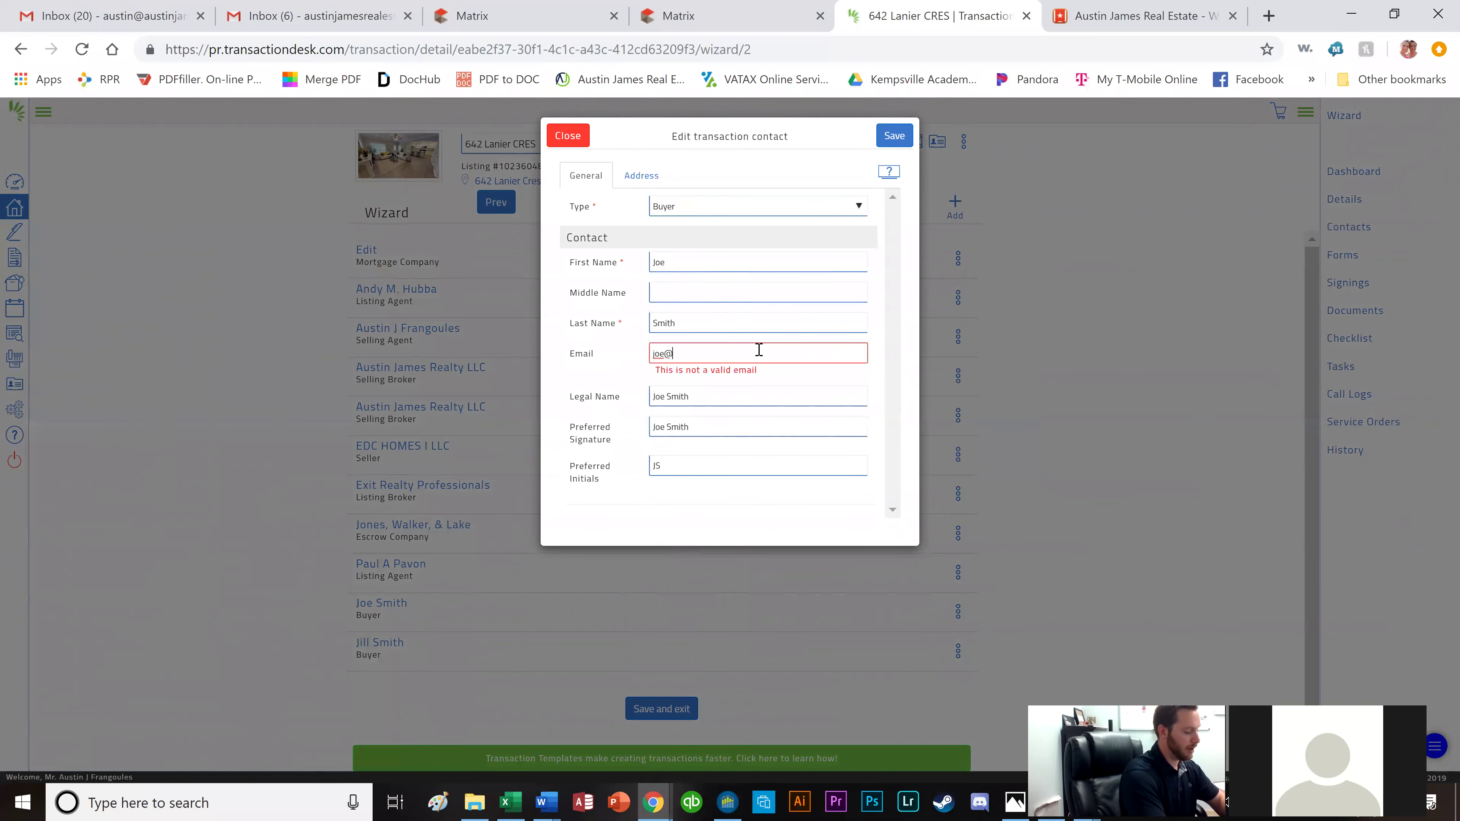
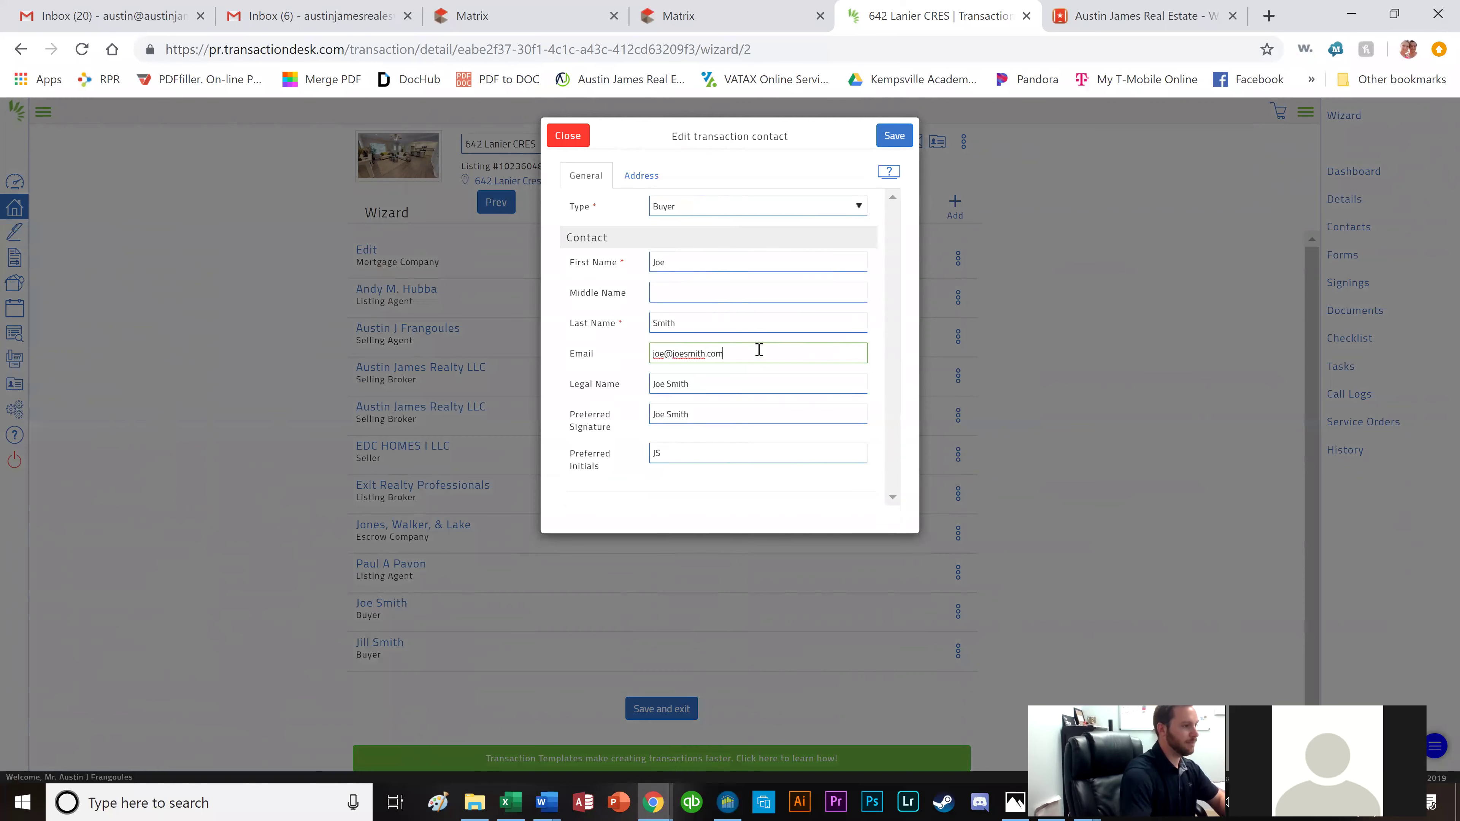
click(894, 136)
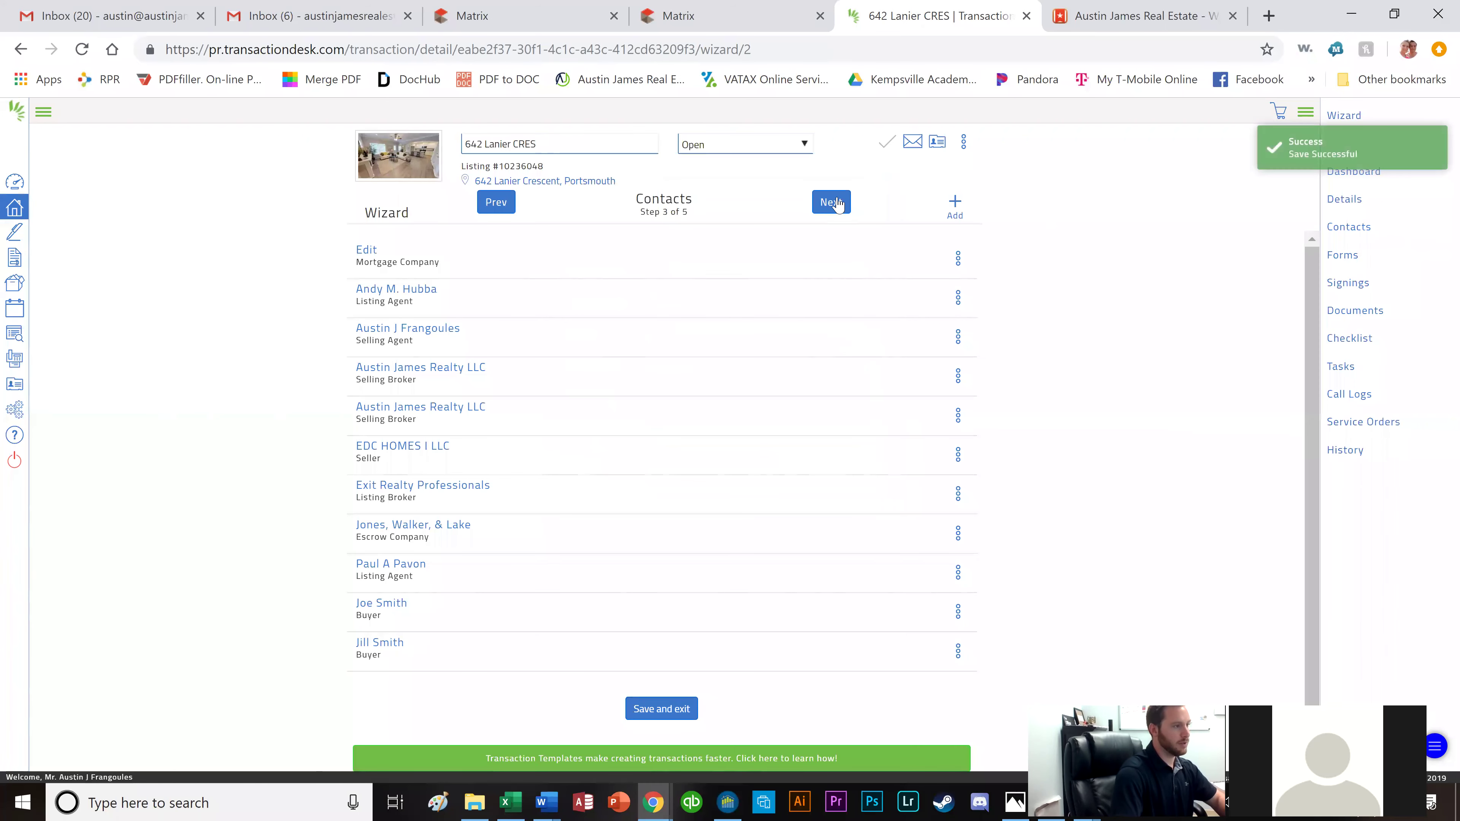
Advance to the documents step, delete Mid Atlantic Disclosure.docx, and finish the wizard.
click(828, 203)
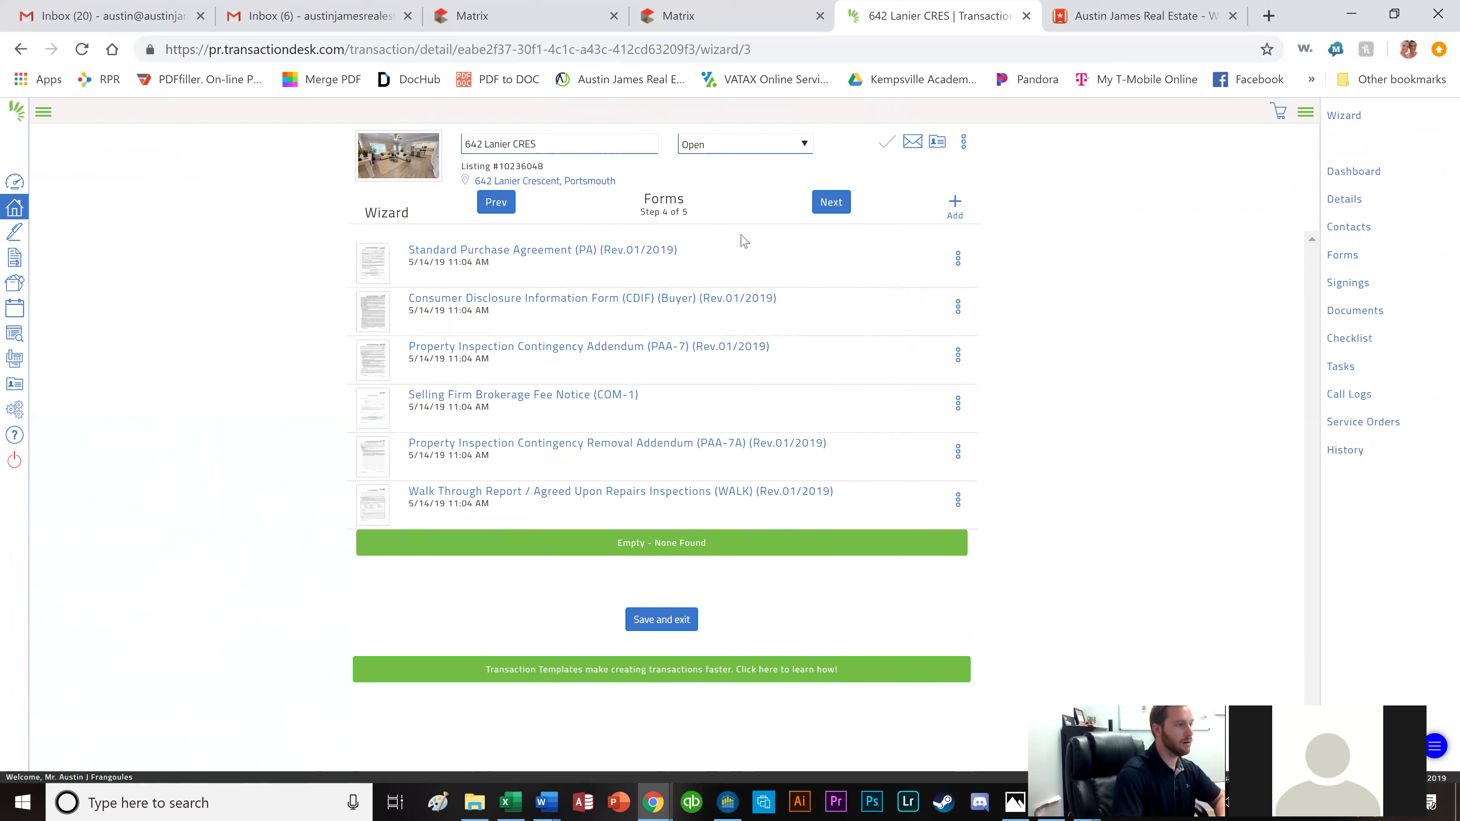
click(821, 217)
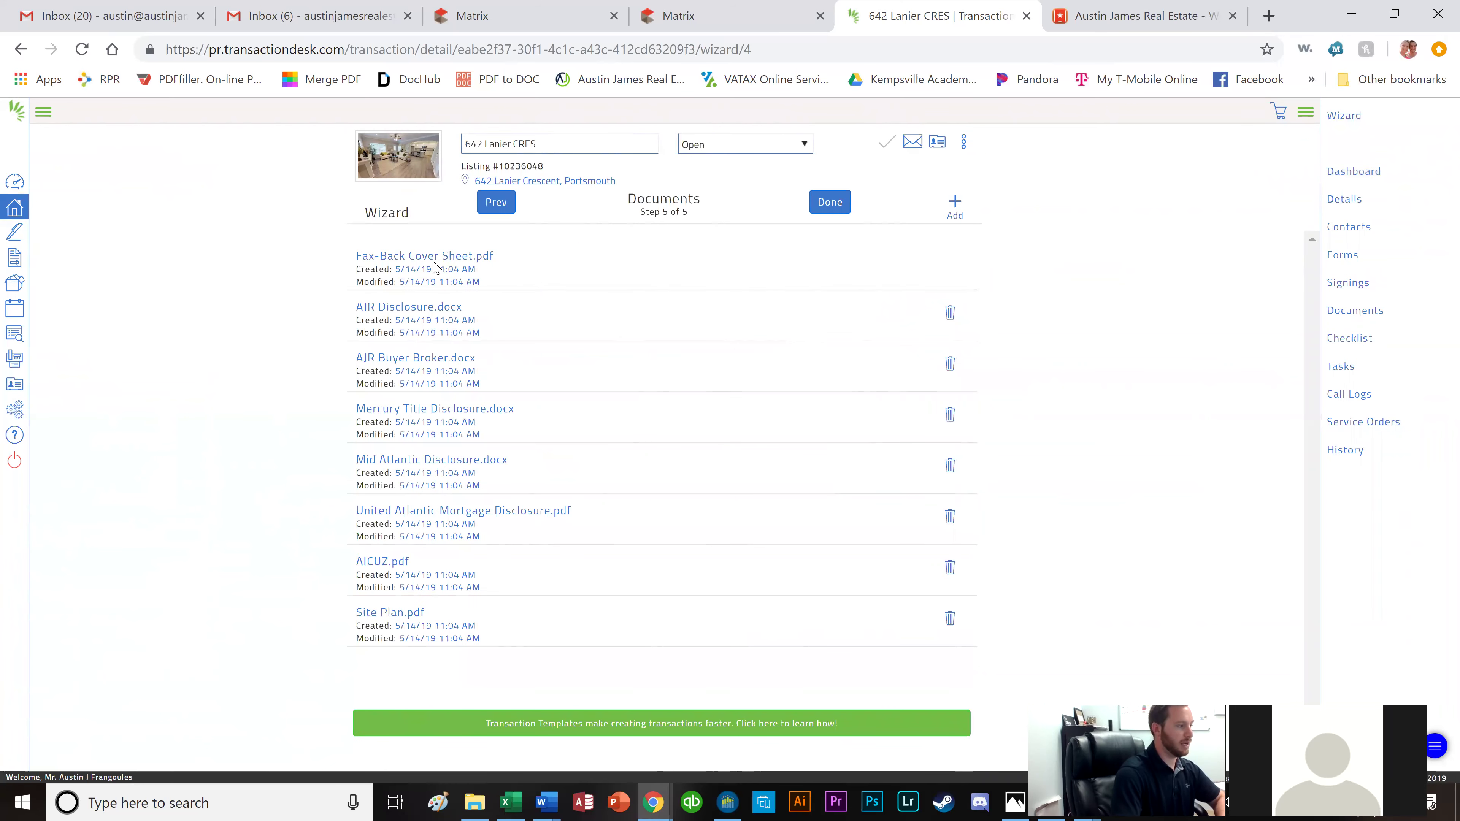
click(954, 466)
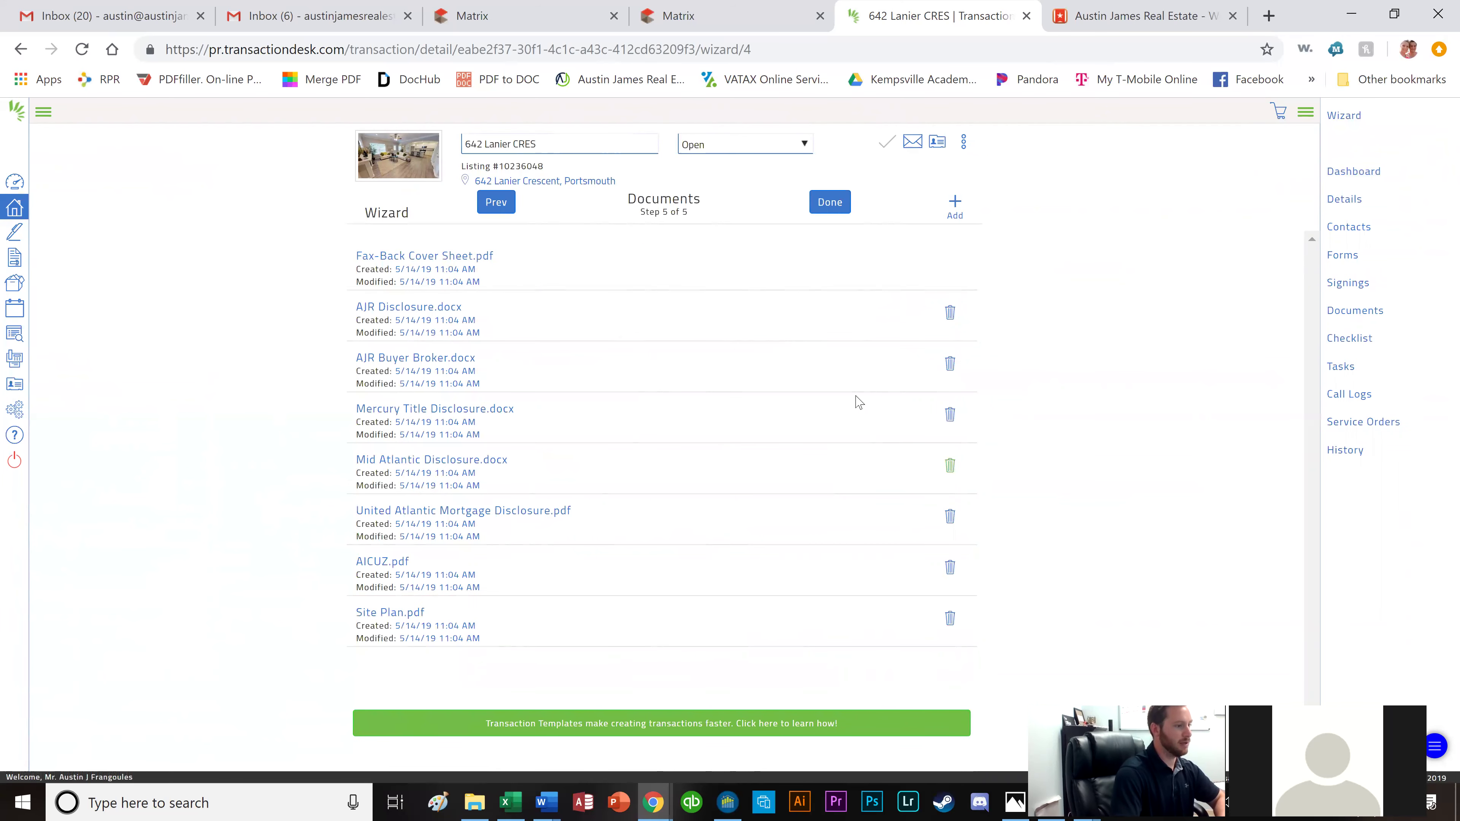
click(888, 139)
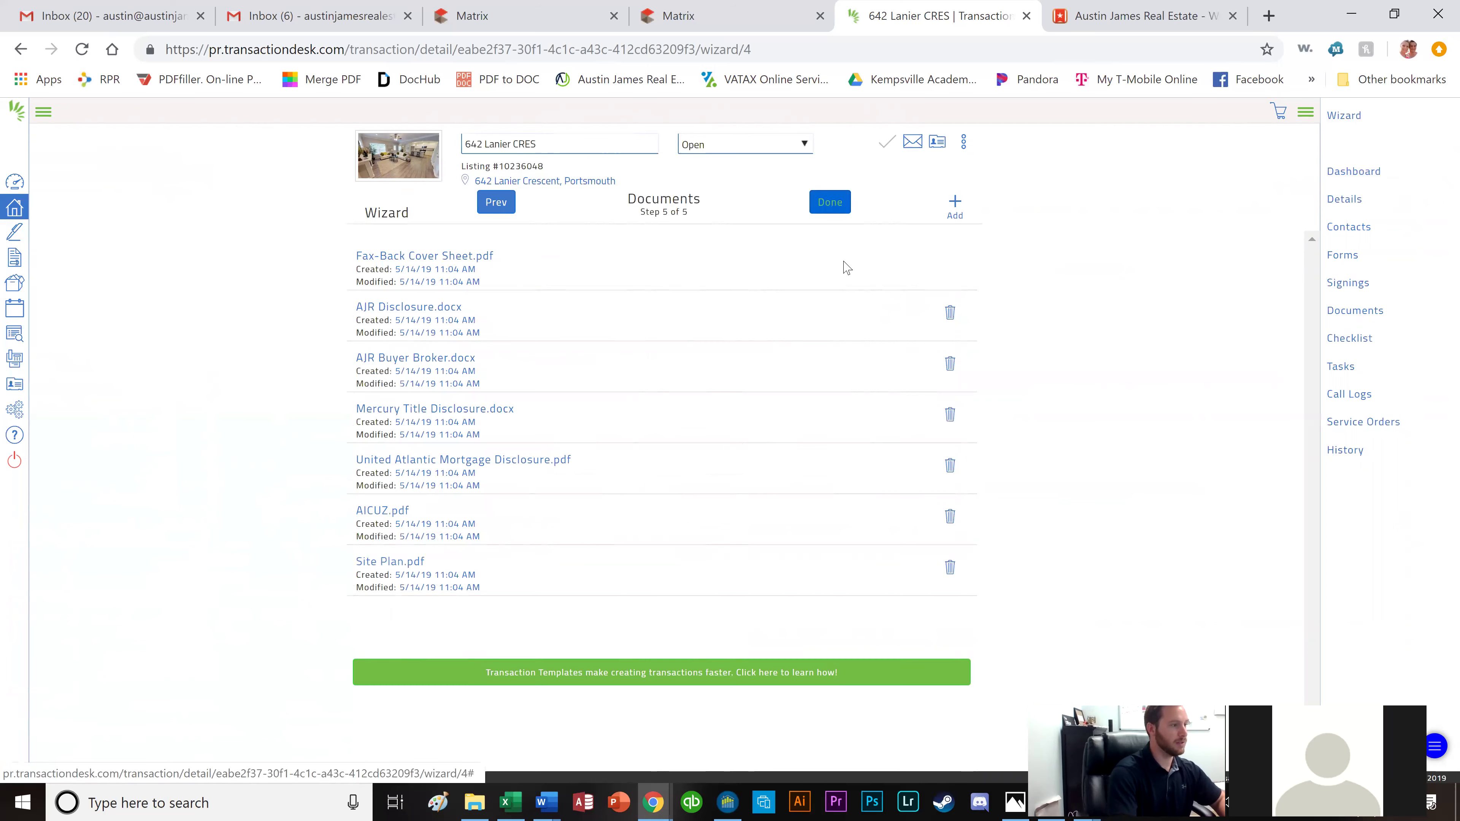
click(820, 213)
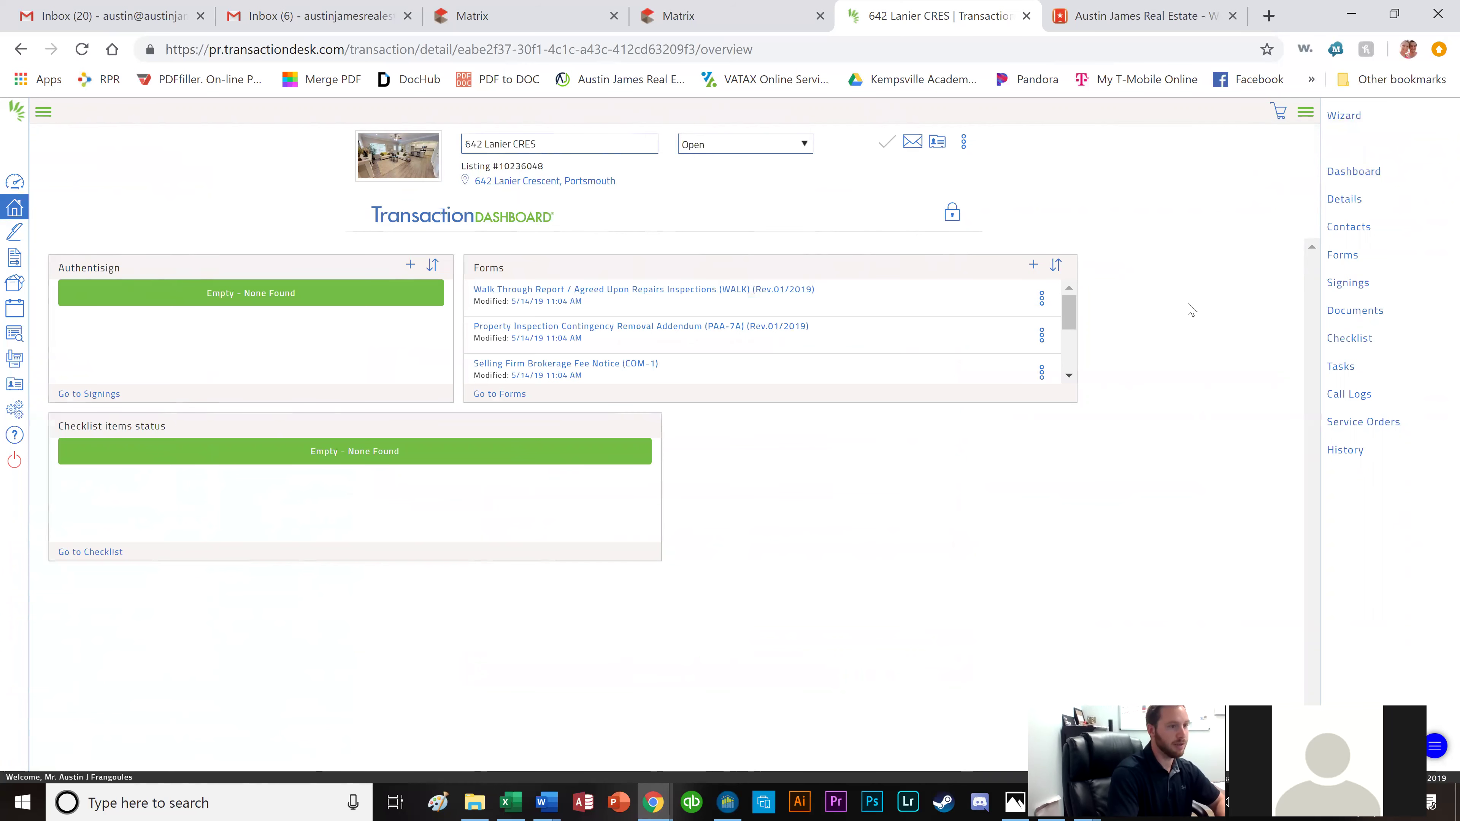
Open the Standard Purchase Agreement form and set the agreement date to 05/14/2019.
click(1342, 258)
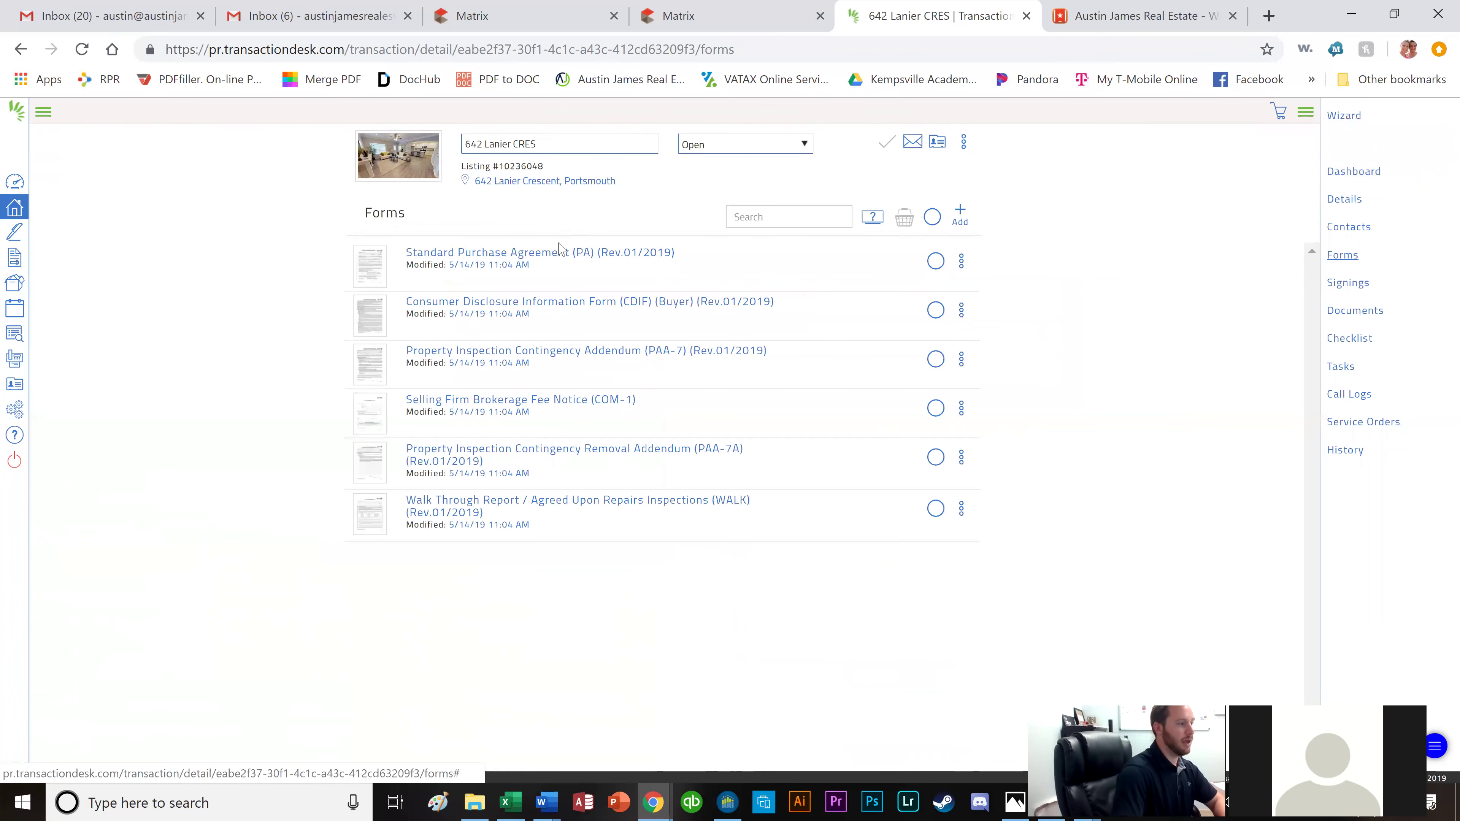
click(558, 253)
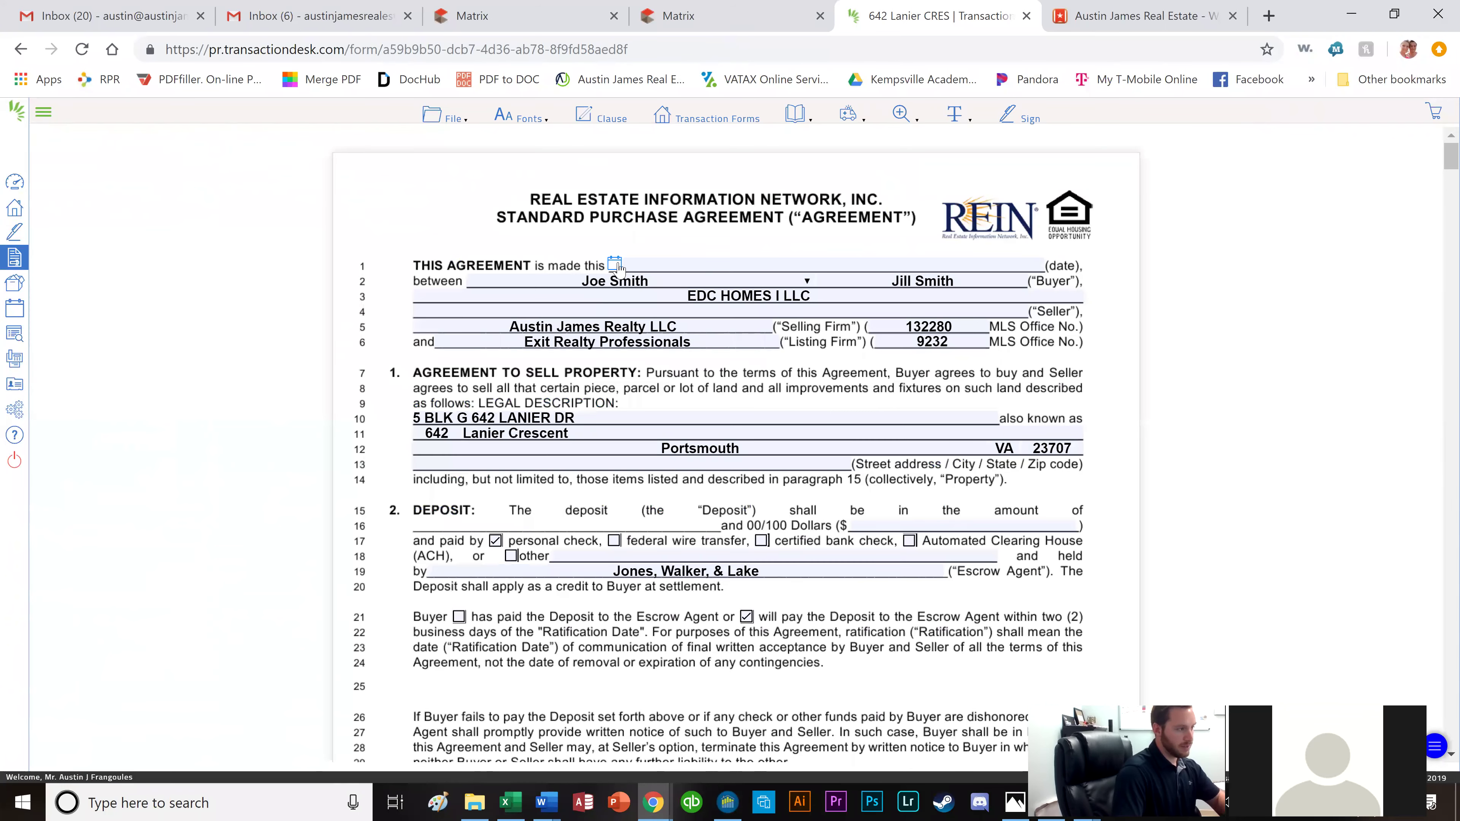
click(614, 263)
click(686, 360)
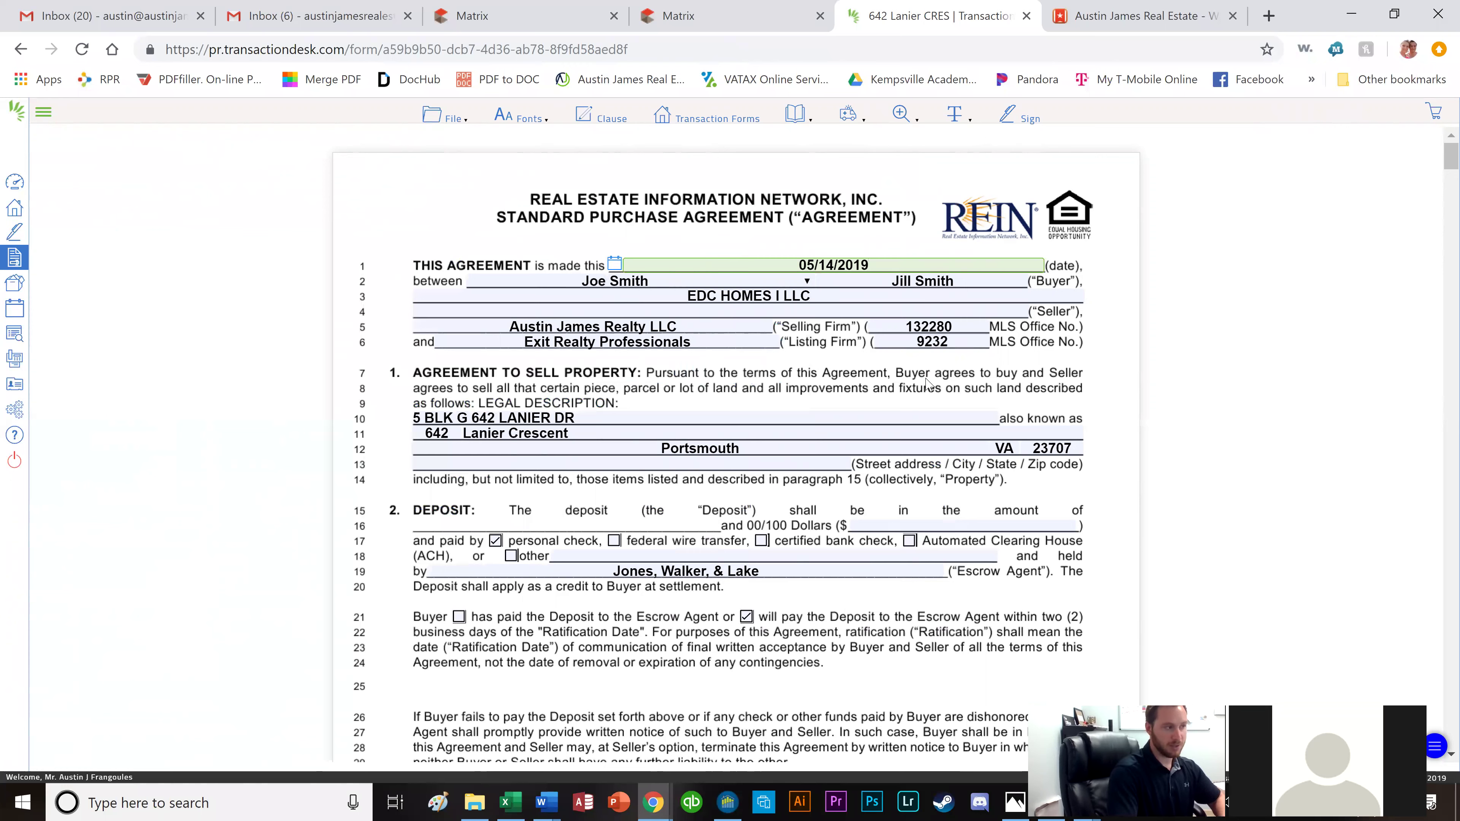
click(808, 372)
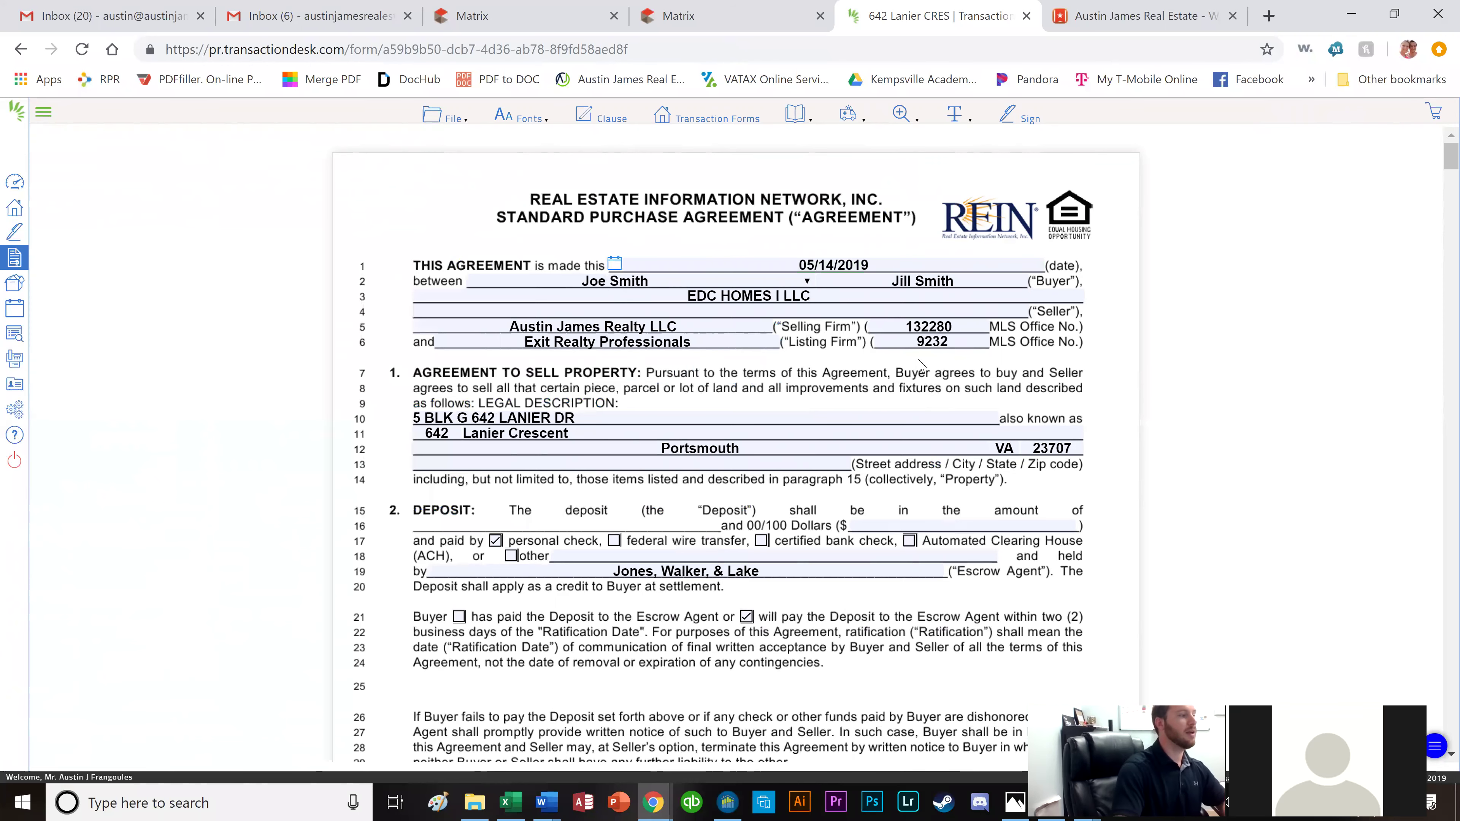
Enter a deposit amount of 500 in the purchase agreement.
scroll(665, 246, down, 2)
scroll(741, 238, down, 3)
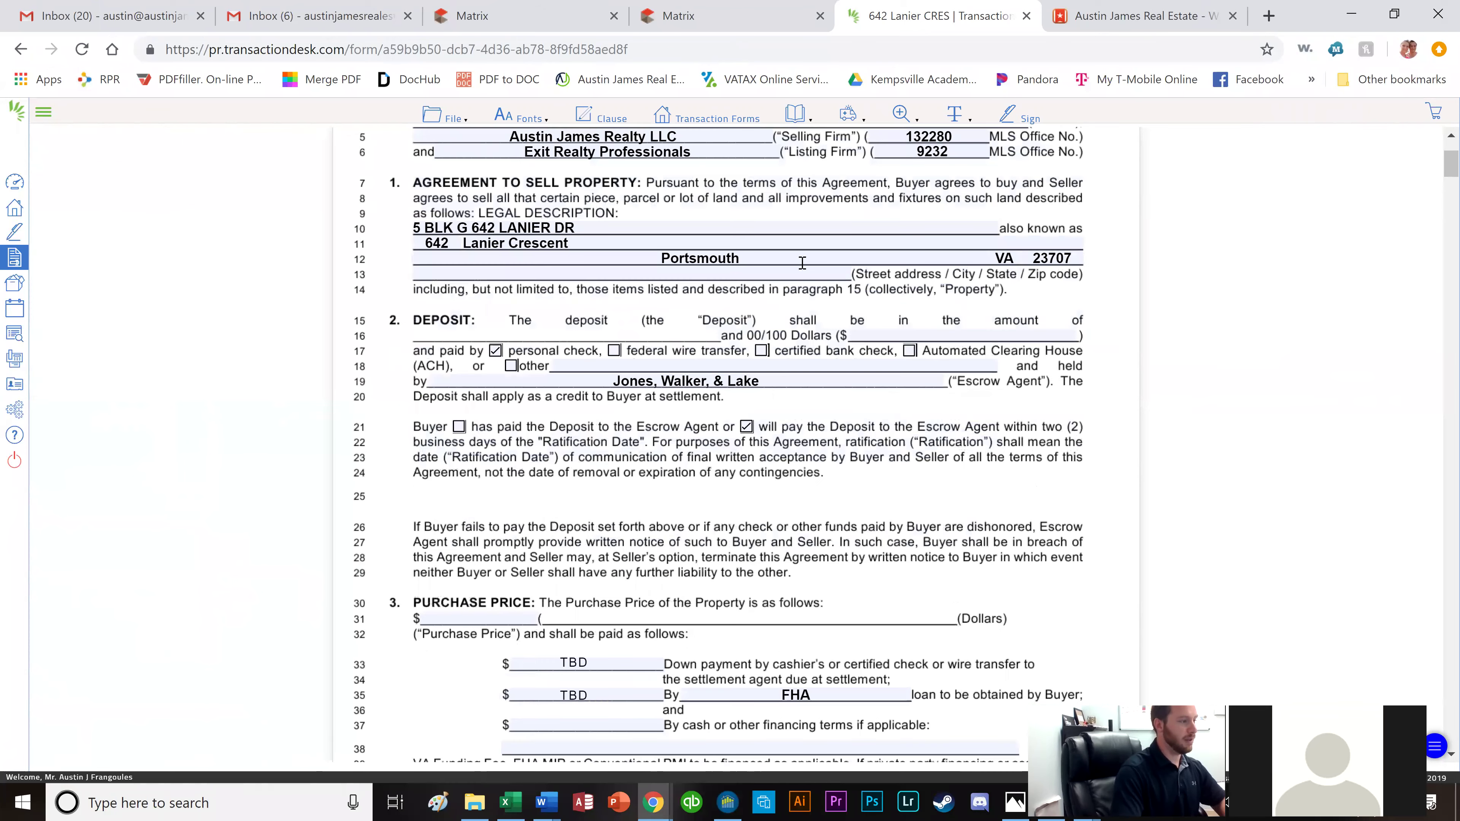
click(945, 237)
text(500)
click(798, 336)
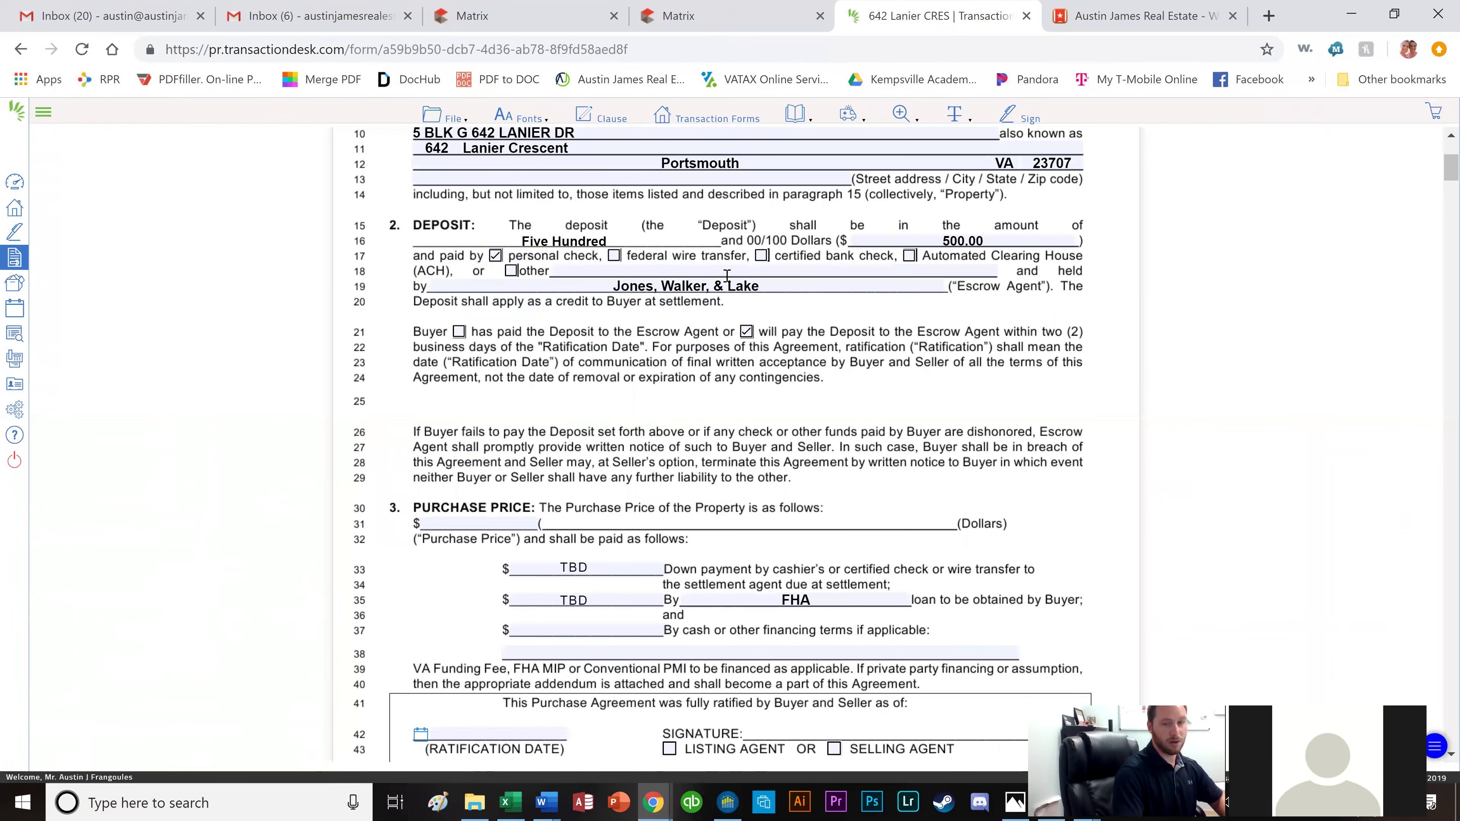
scroll(673, 357, down, 2)
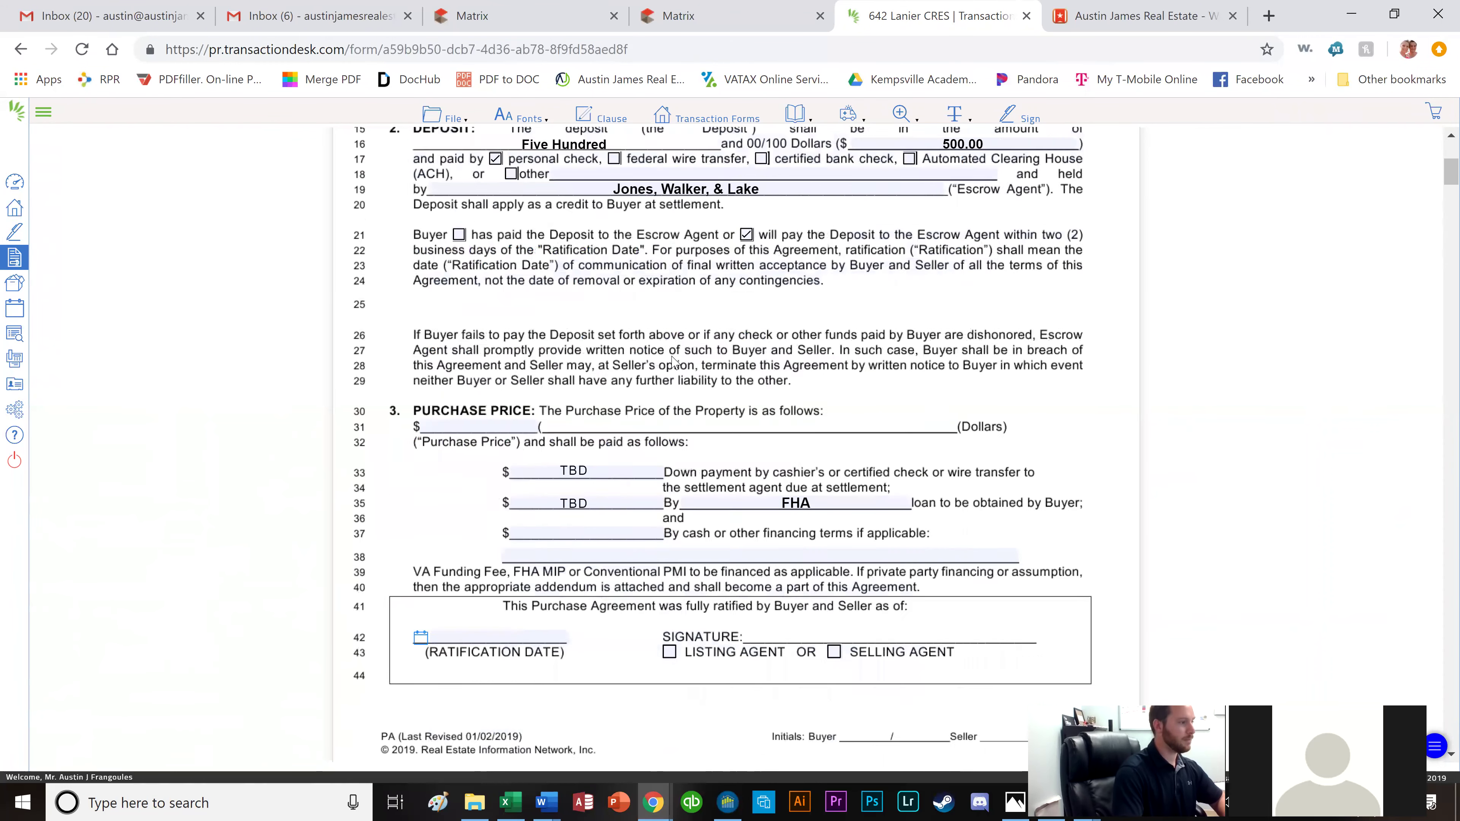
scroll(674, 361, down, 2)
click(667, 20)
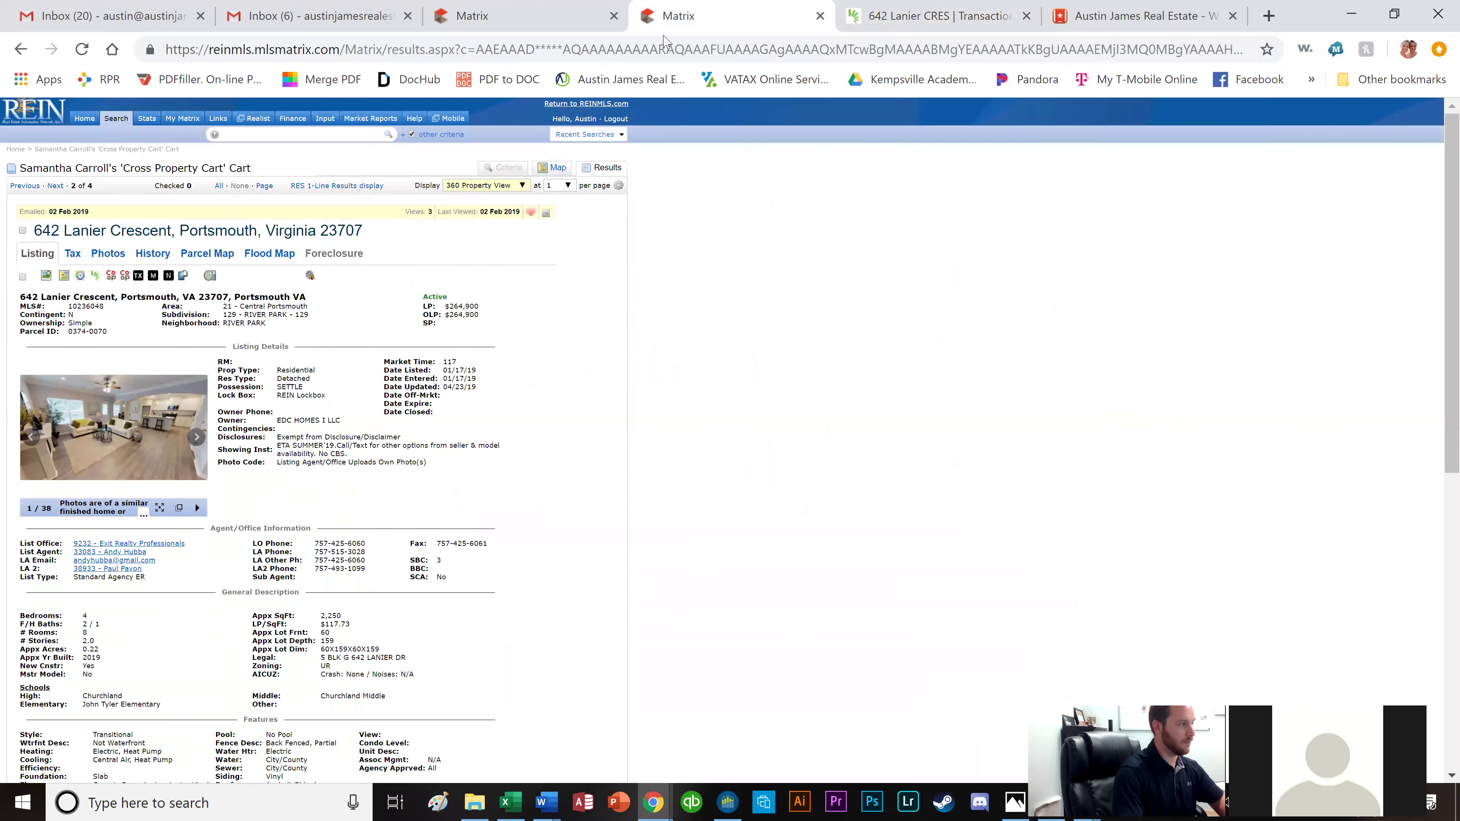
drag(450, 307, 484, 311)
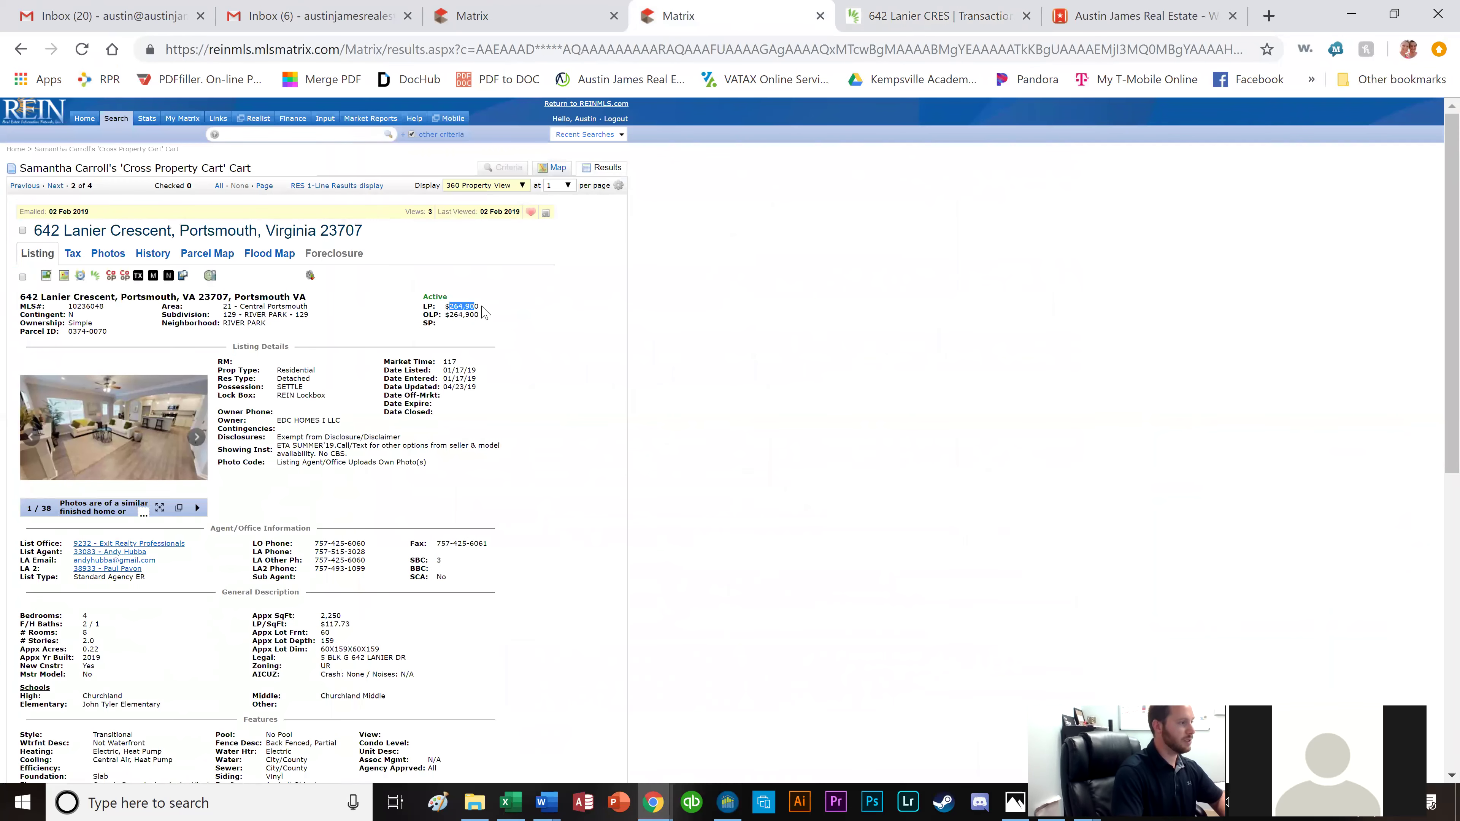
click(896, 25)
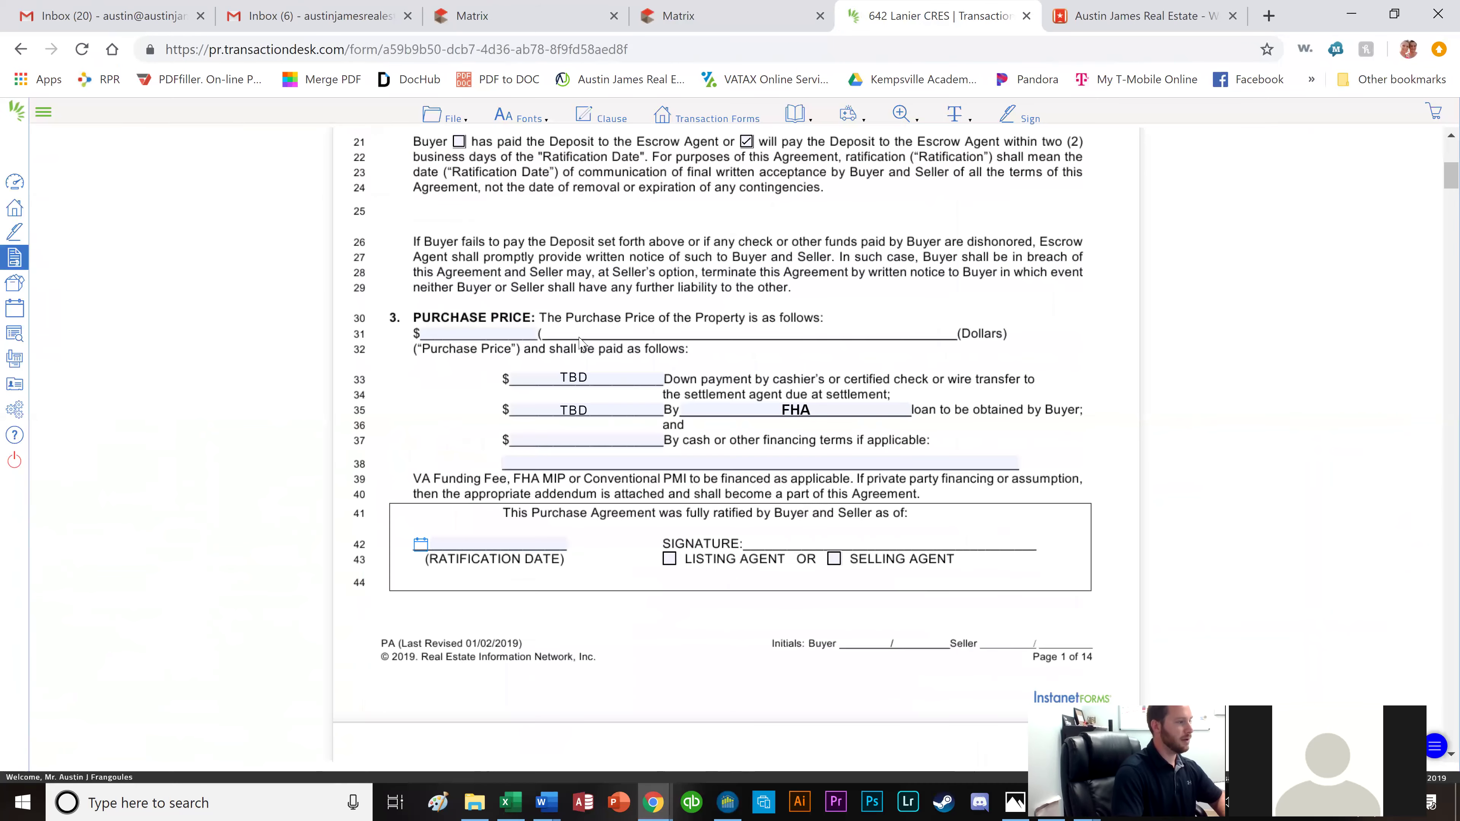
Enter a purchase price of 264900 in the agreement.
click(524, 332)
text(264900)
click(728, 390)
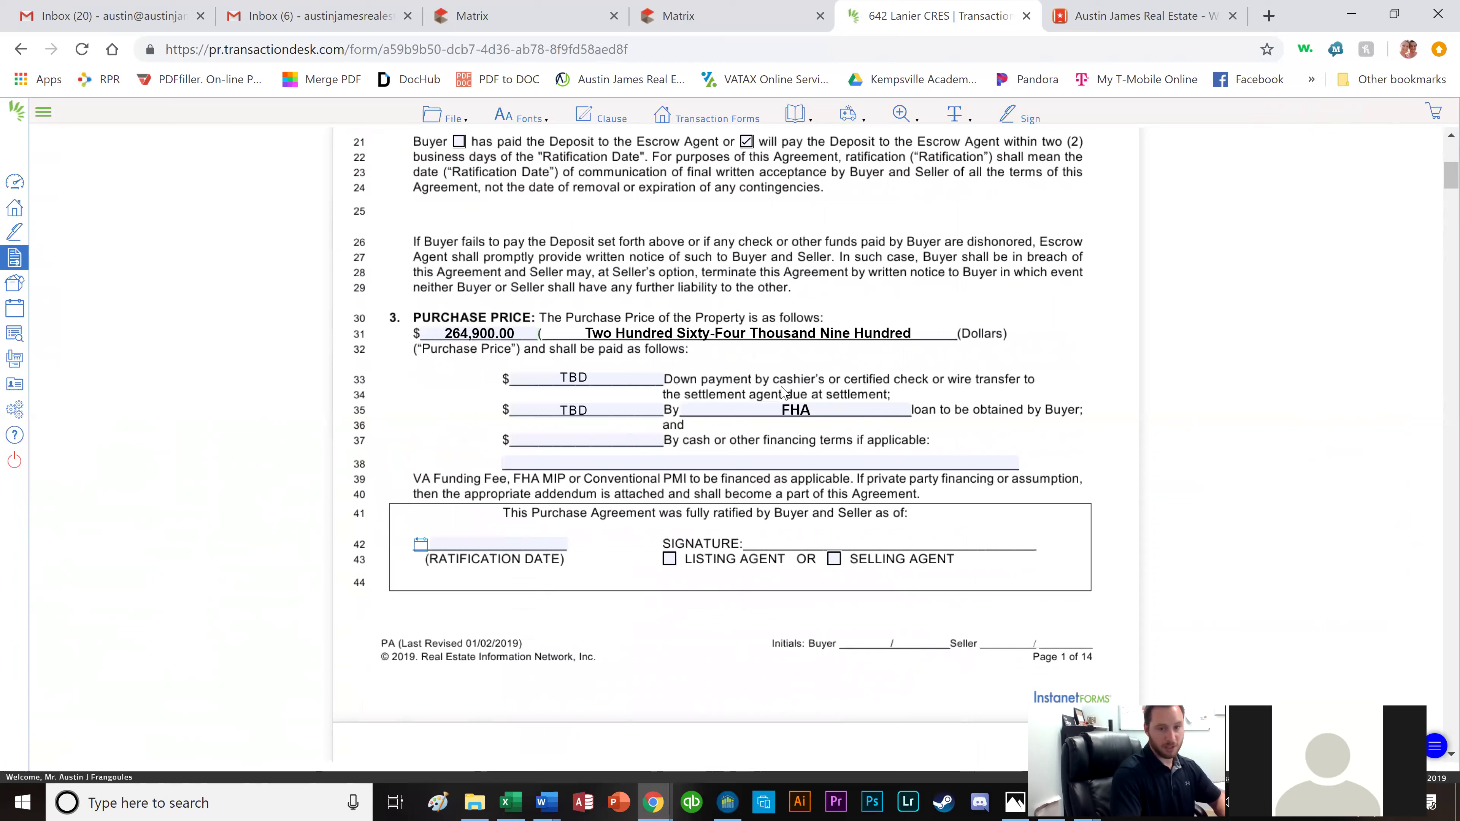
Set the financing loan type to FHA.
double_click(793, 409)
text(VA)
key(BackSpace)
key(BackSpace)
text(FHA)
key(BackSpace)
key(BackSpace)
key(BackSpace)
text(FHA)
click(1083, 387)
scroll(1067, 388, down, 2)
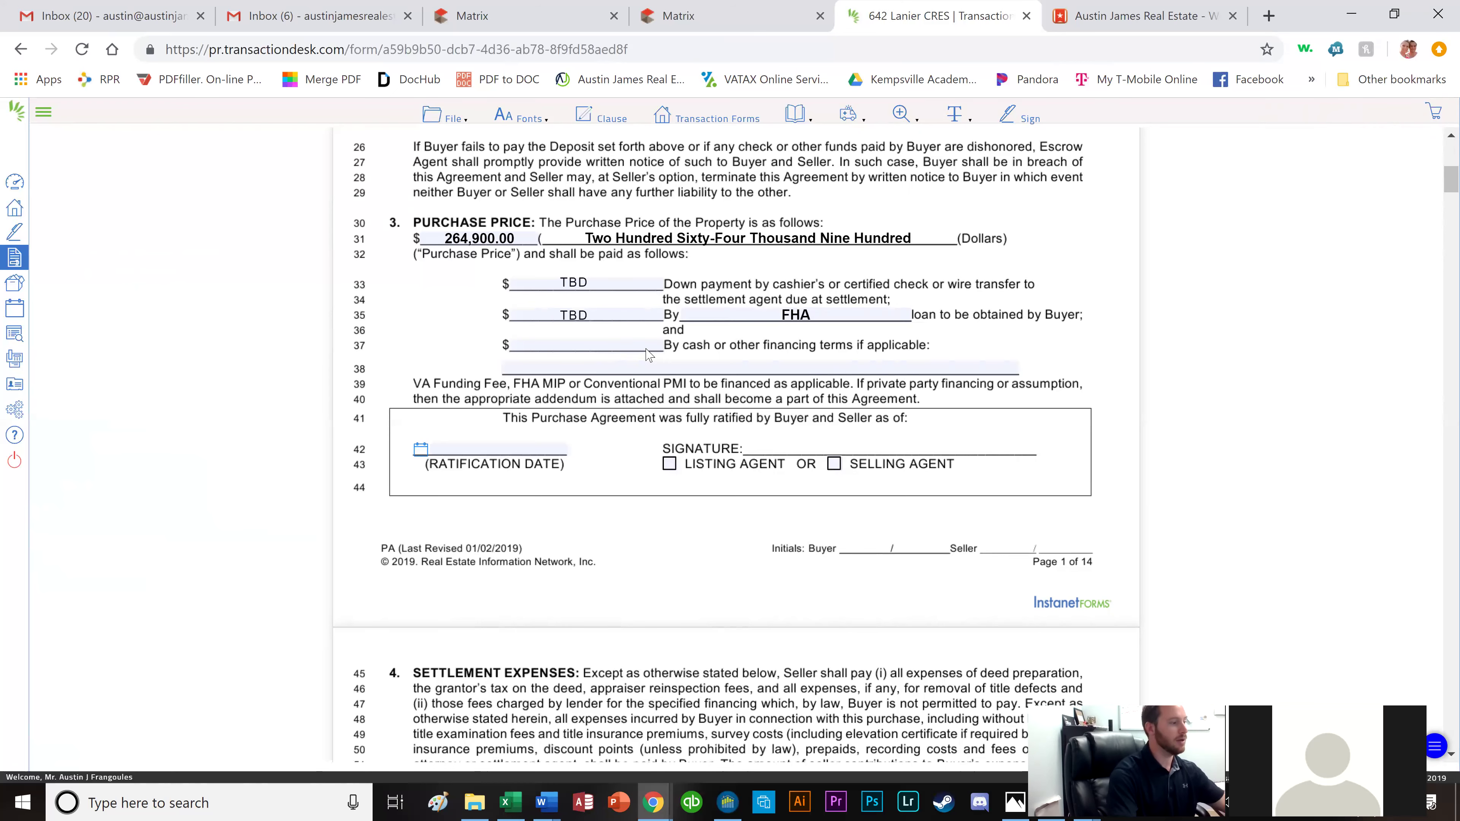
scroll(651, 357, down, 3)
scroll(697, 320, down, 4)
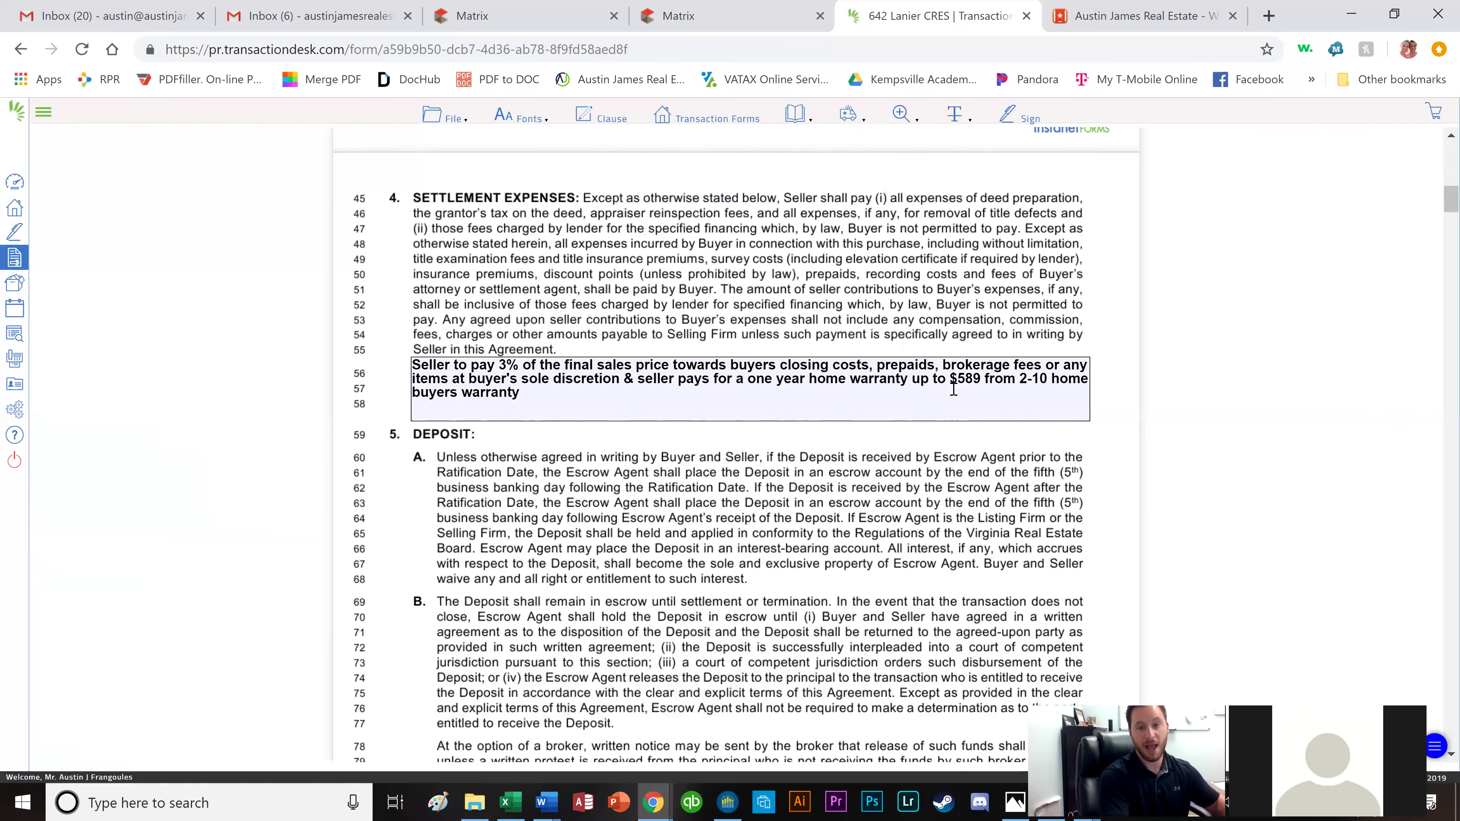
scroll(953, 389, down, 2)
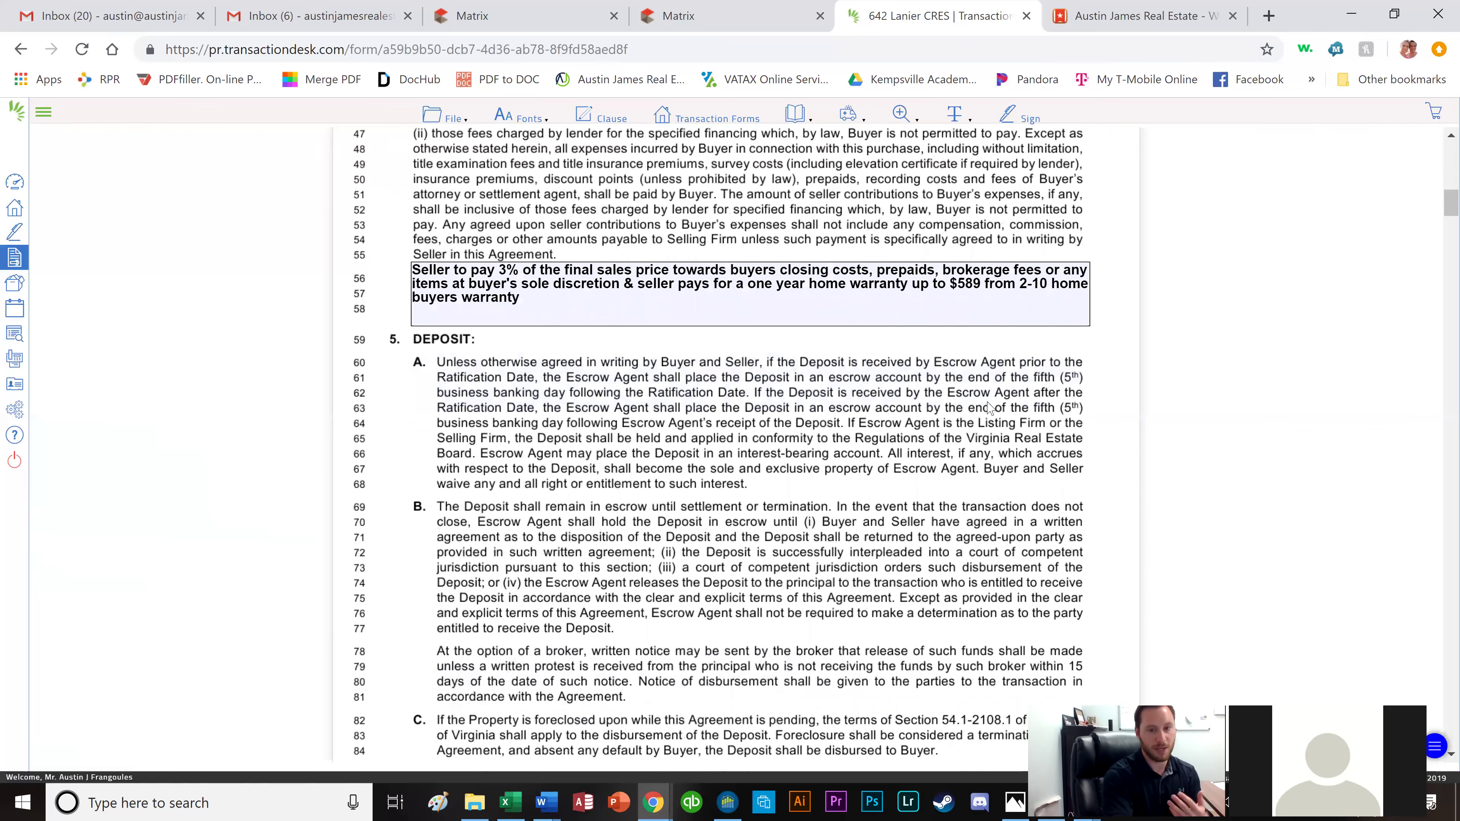
scroll(972, 402, down, 2)
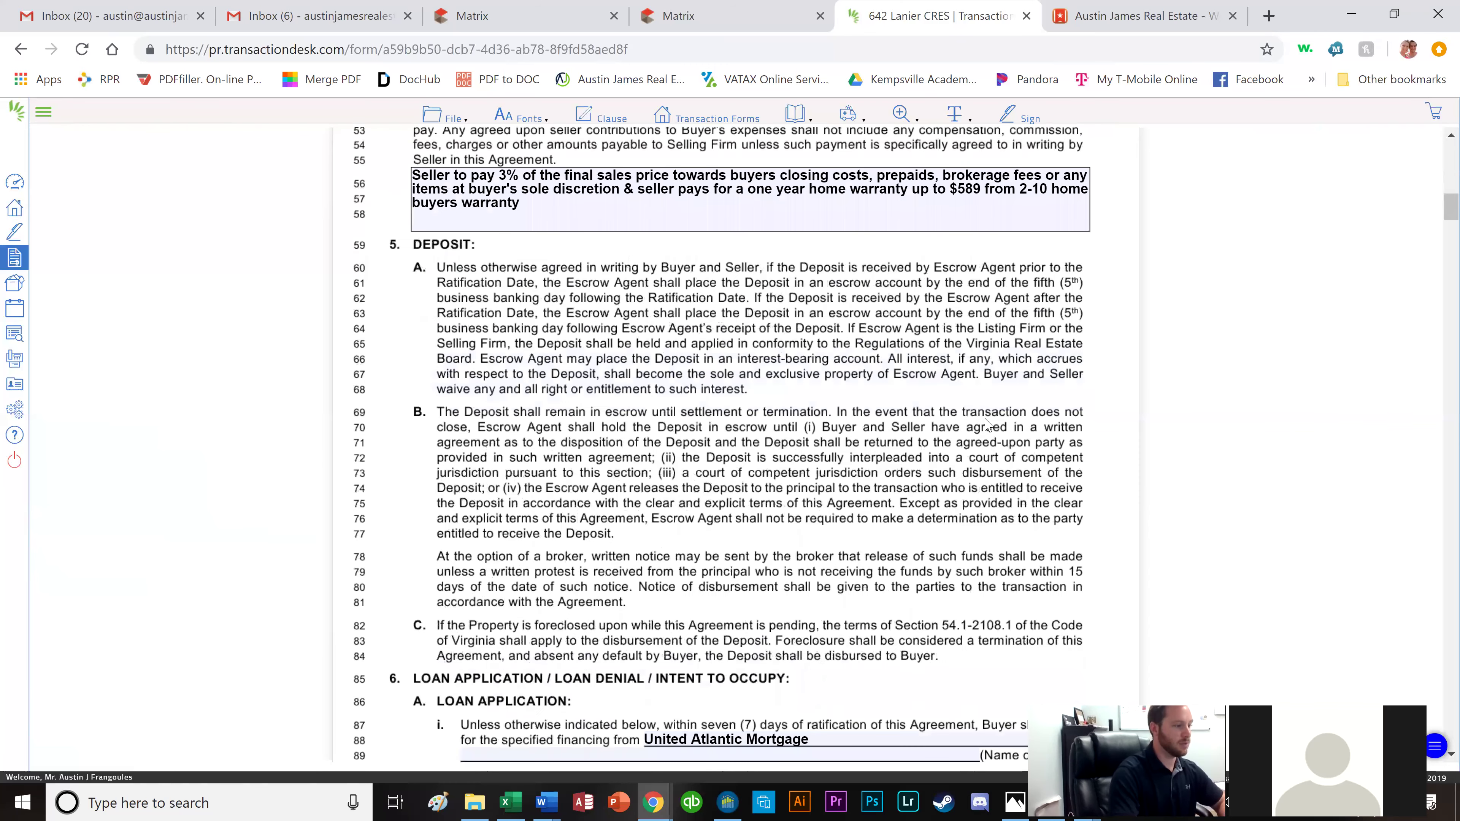
scroll(972, 403, down, 6)
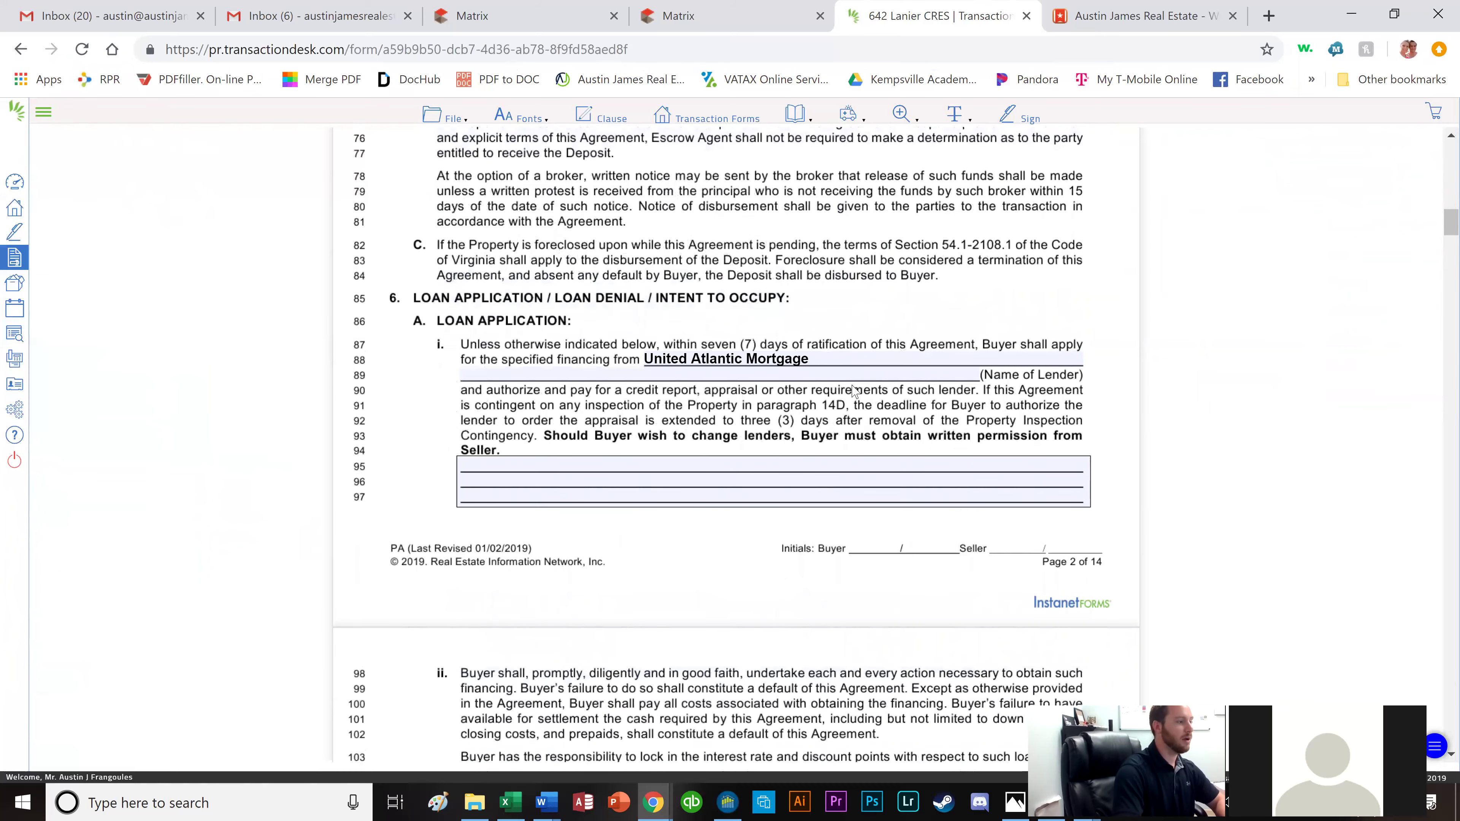
scroll(839, 379, down, 8)
scroll(844, 400, down, 4)
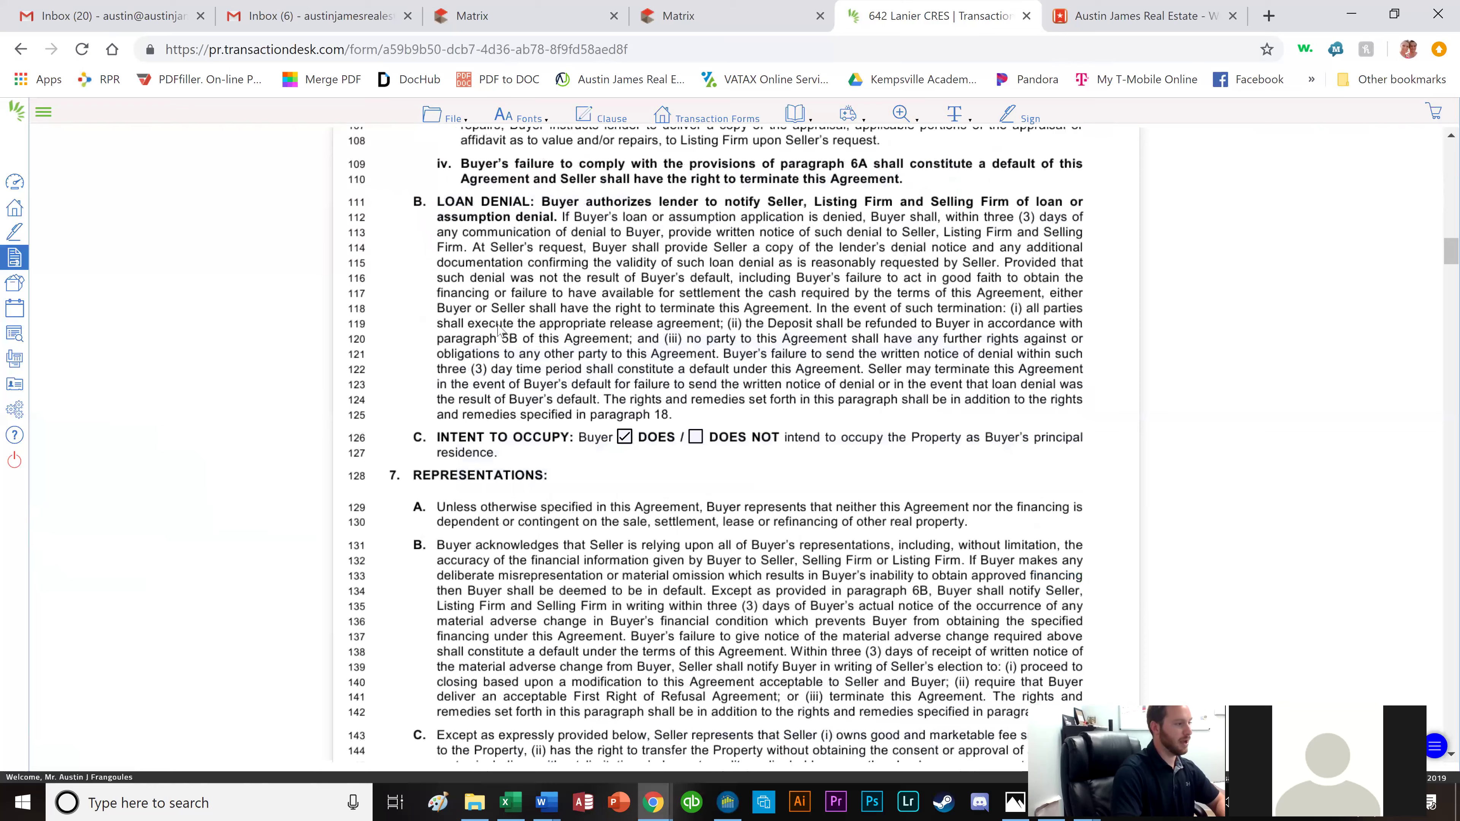
scroll(661, 385, down, 1)
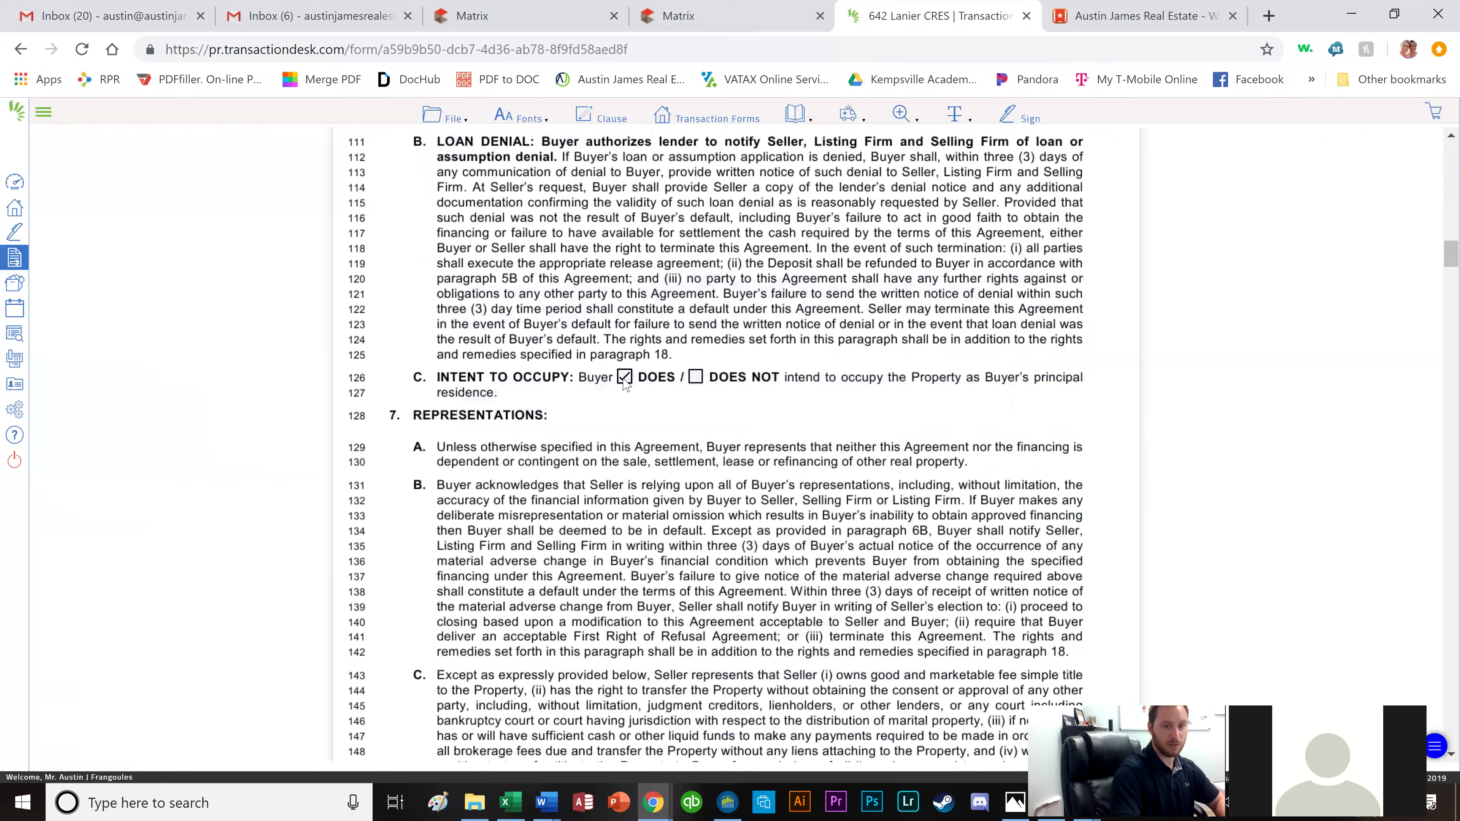
scroll(638, 405, down, 2)
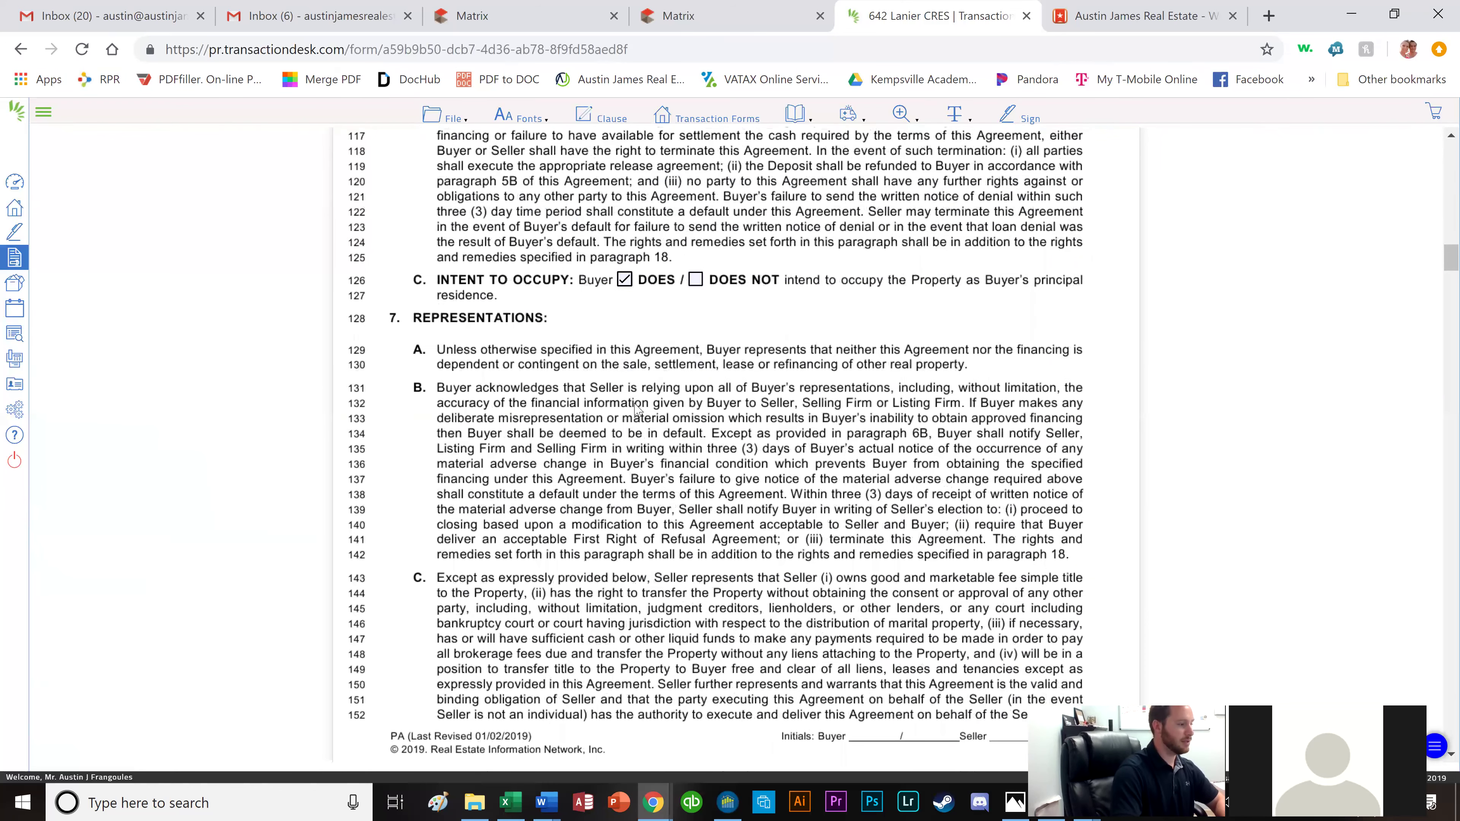
scroll(598, 403, down, 10)
scroll(581, 343, down, 1)
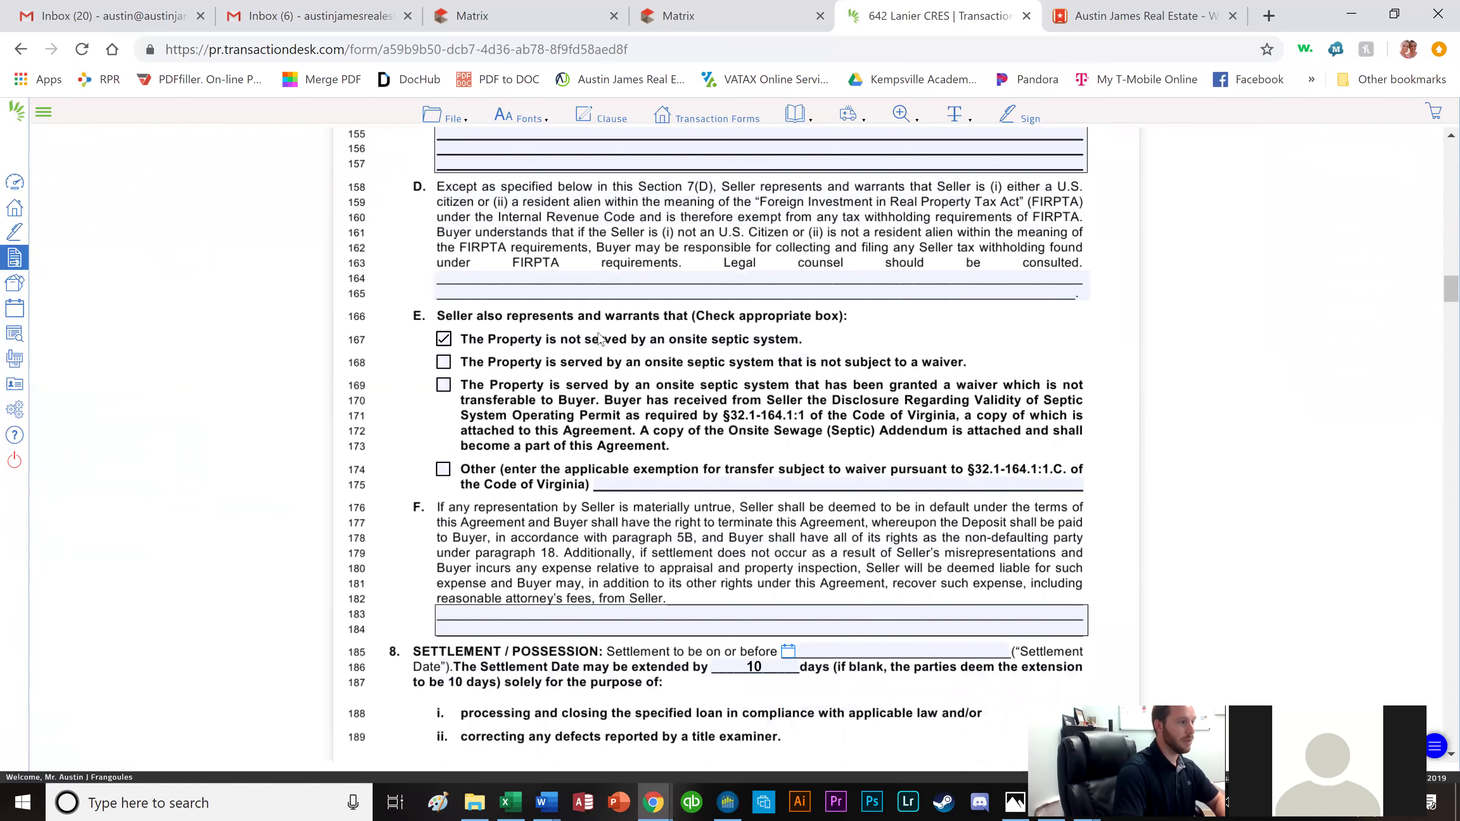
click(740, 19)
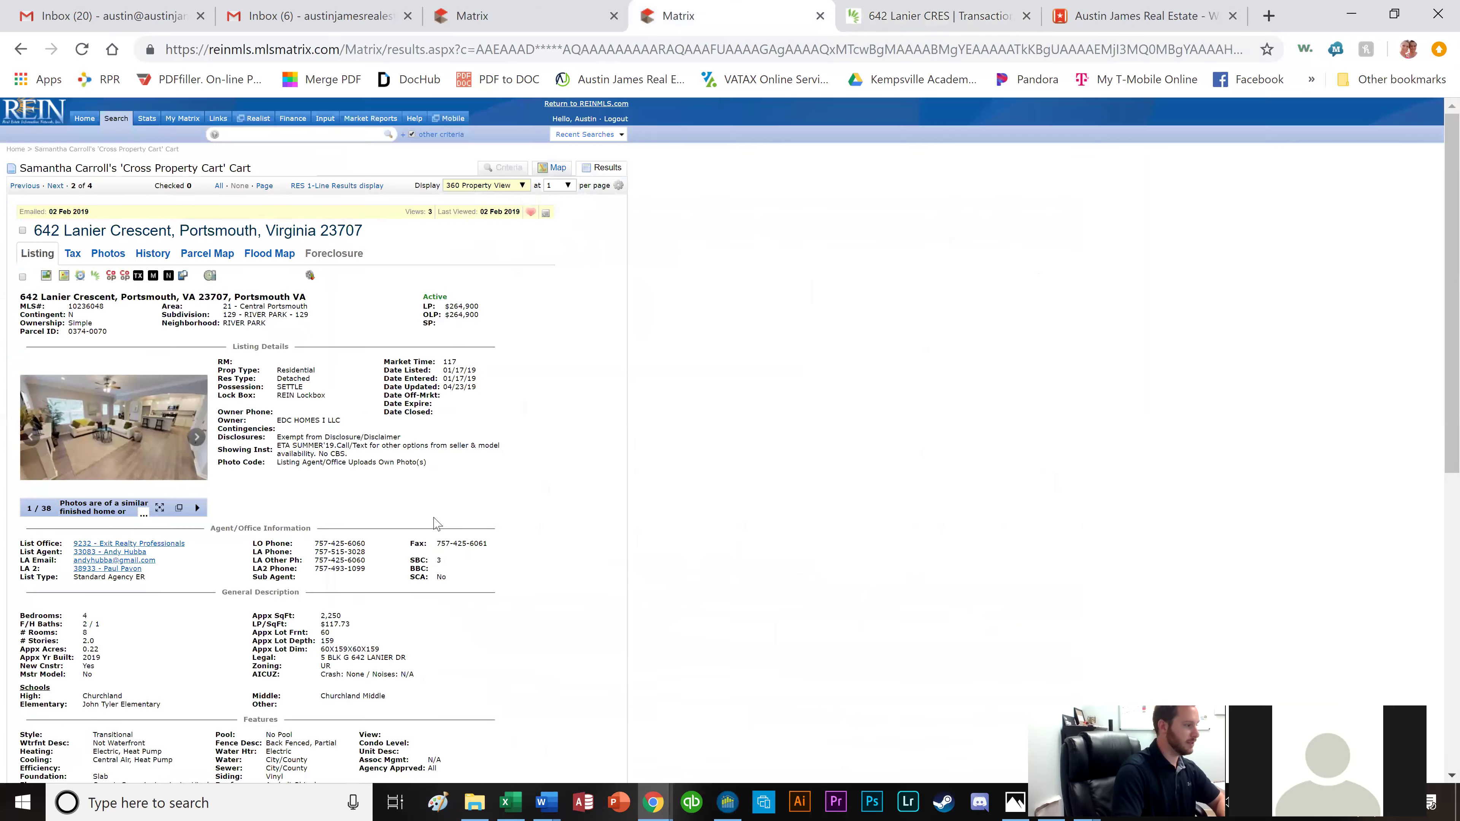
scroll(287, 517, down, 5)
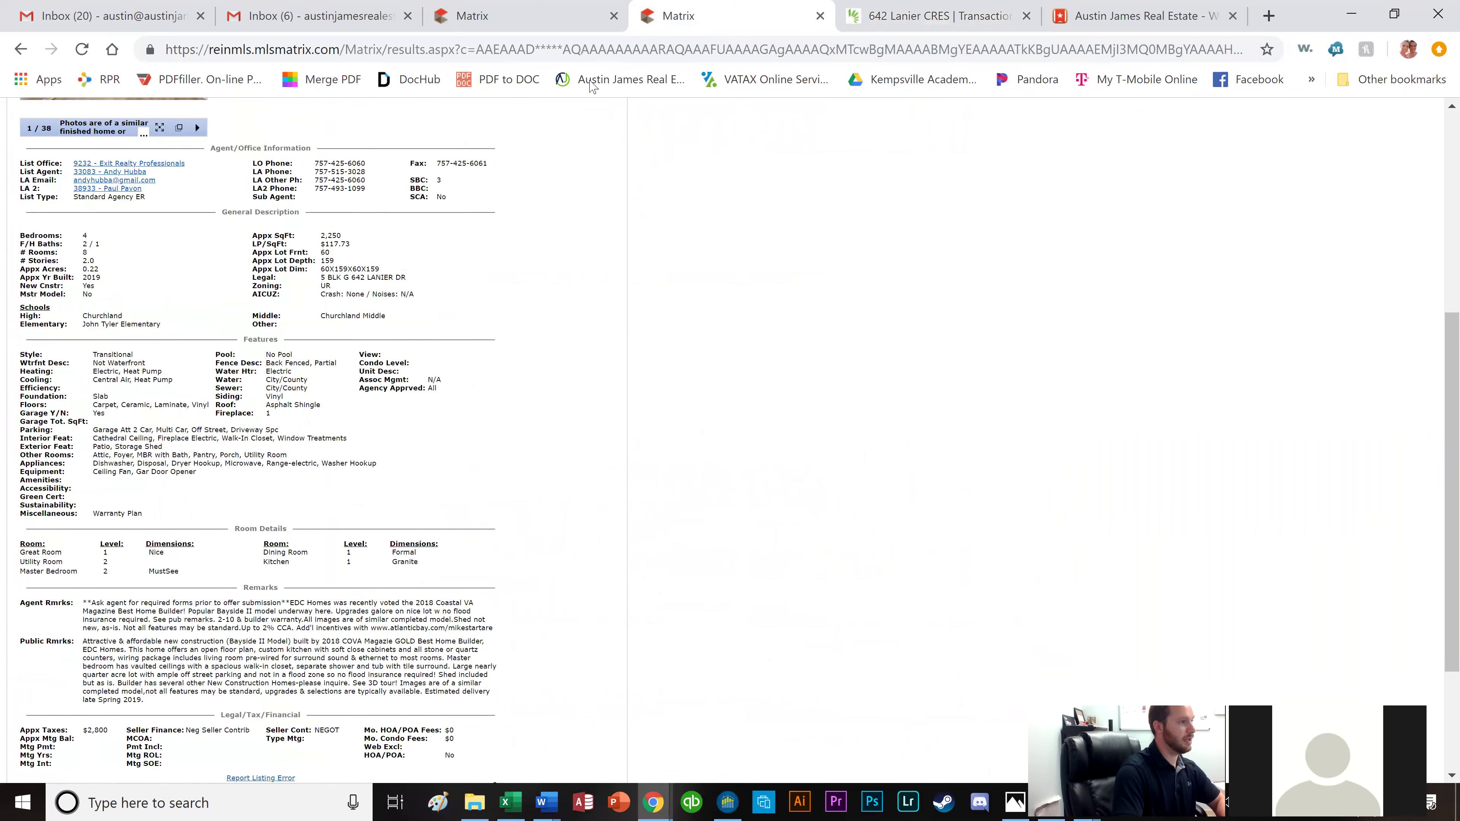
click(925, 20)
scroll(594, 437, down, 3)
scroll(609, 438, down, 2)
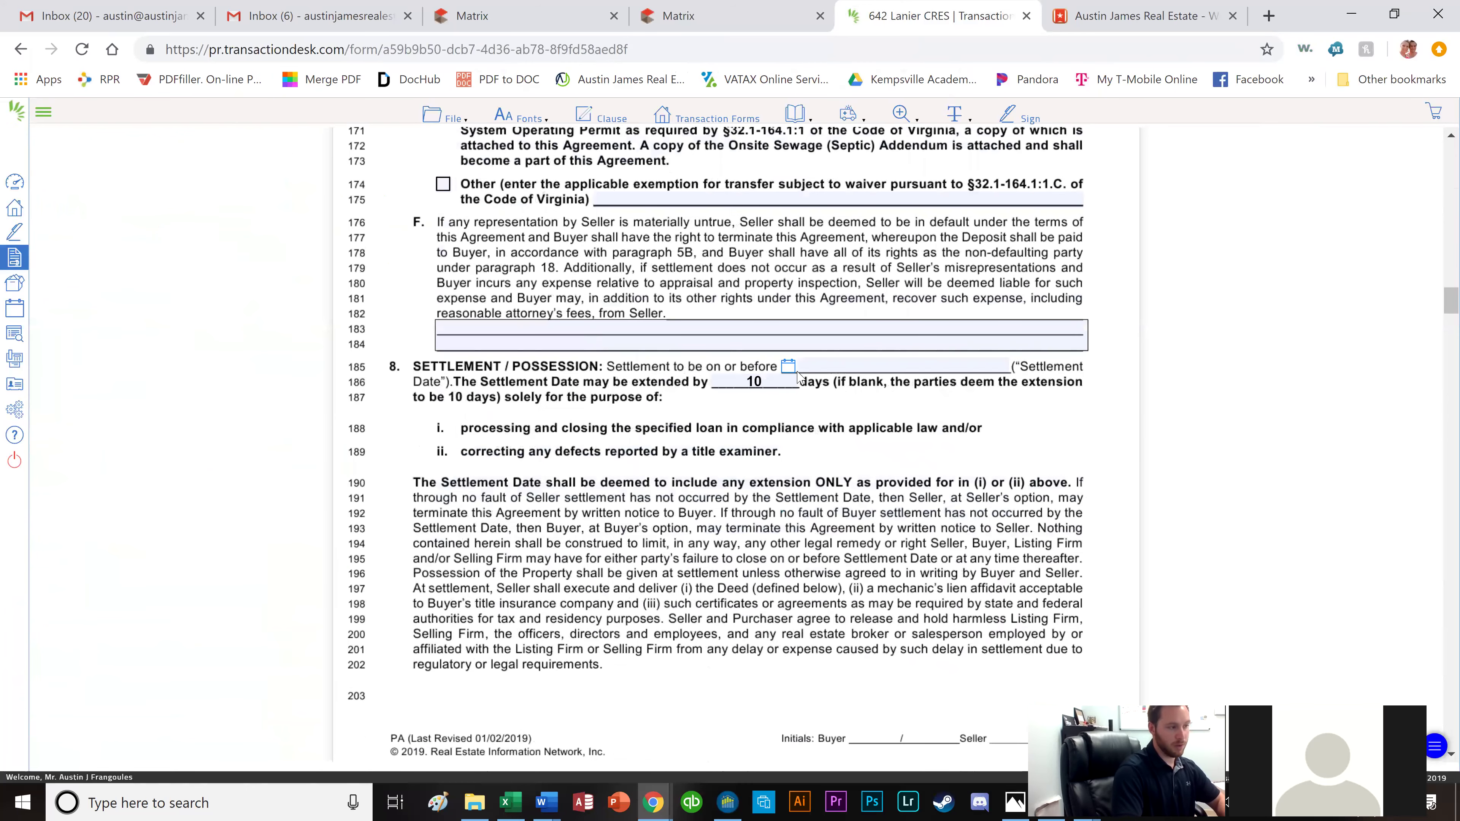
Set the settlement date to 06/13/2019 using the calendar picker.
click(789, 370)
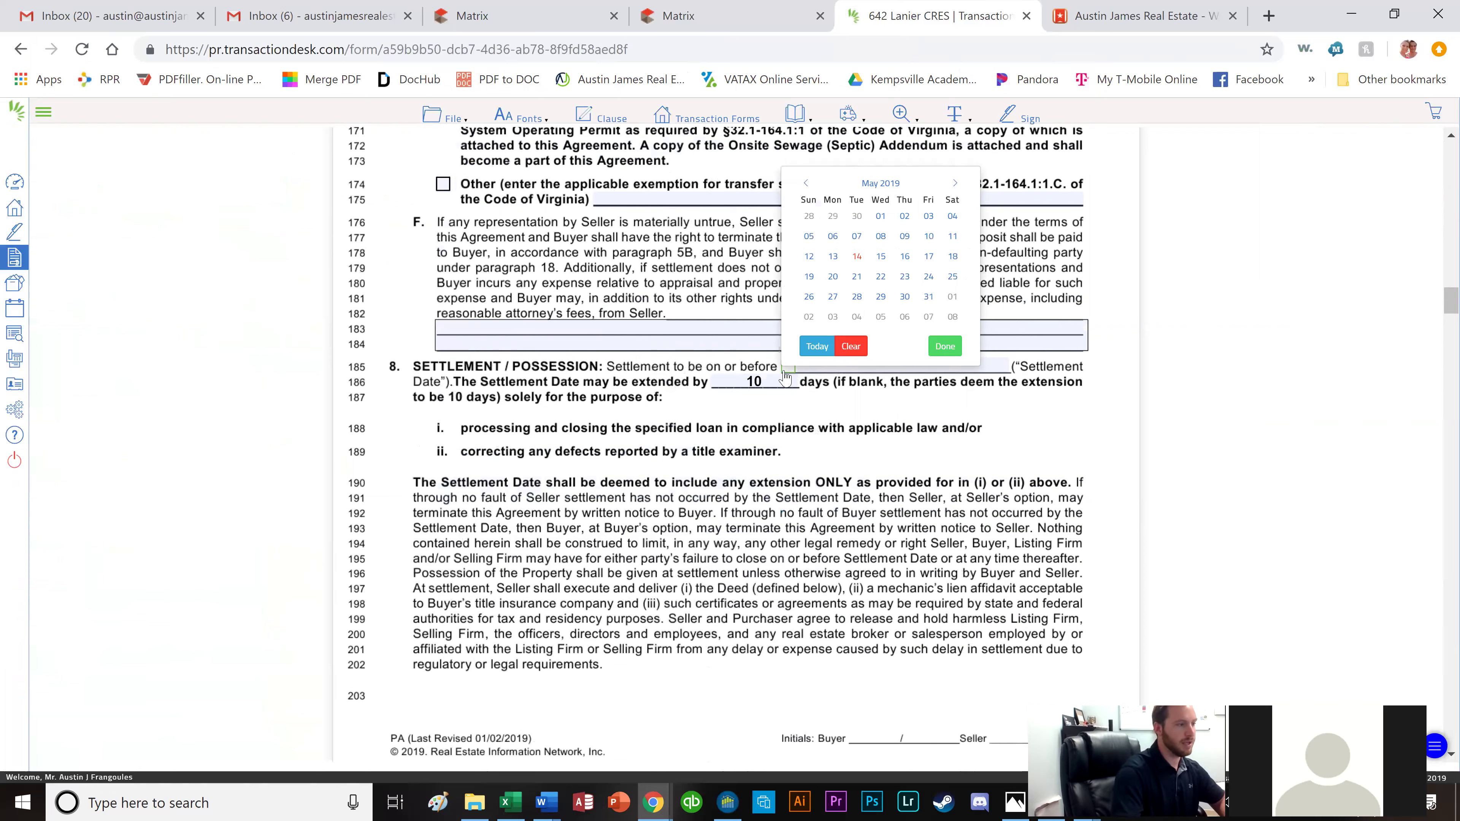
click(855, 257)
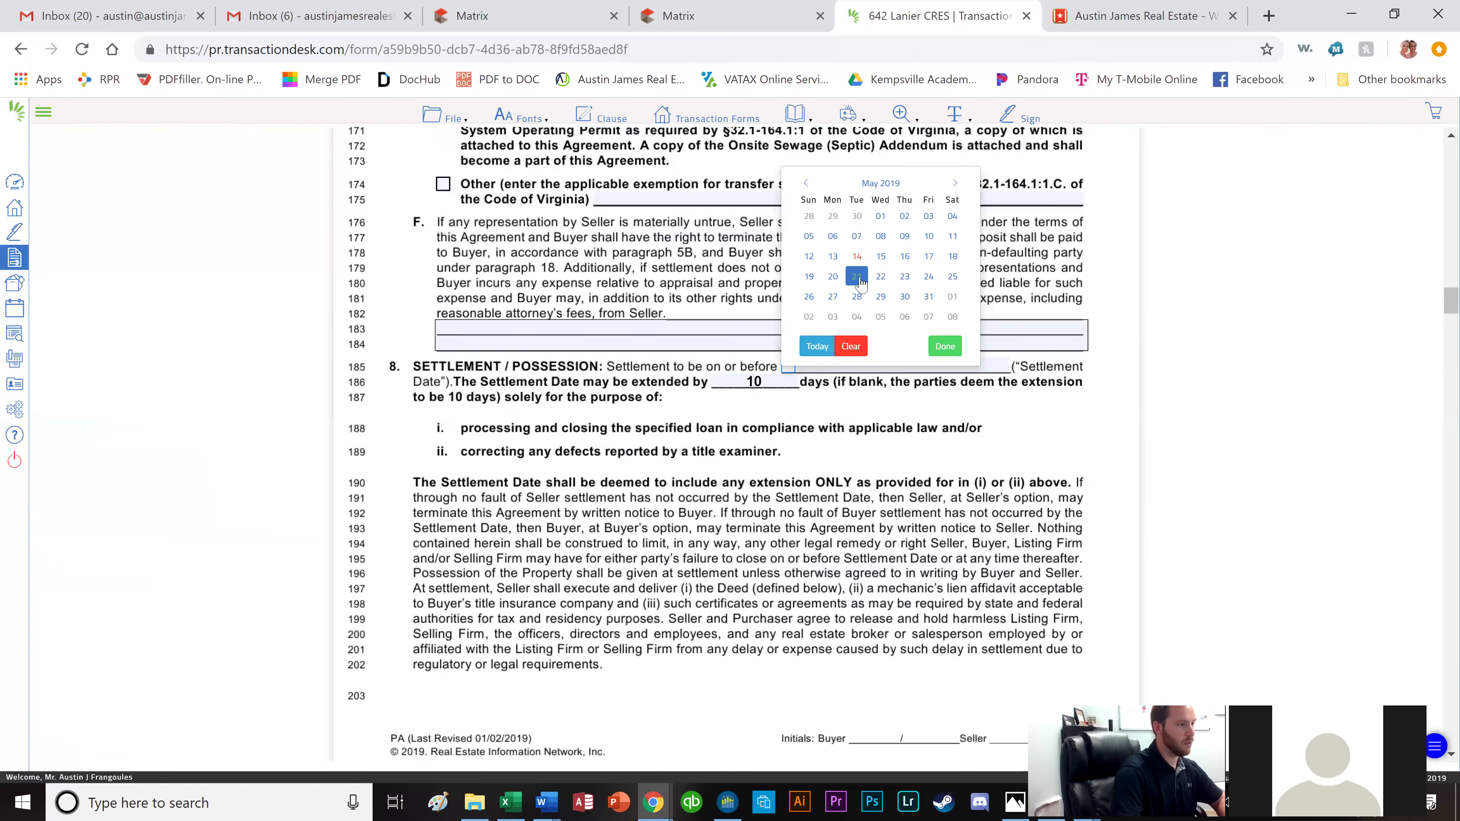
click(955, 183)
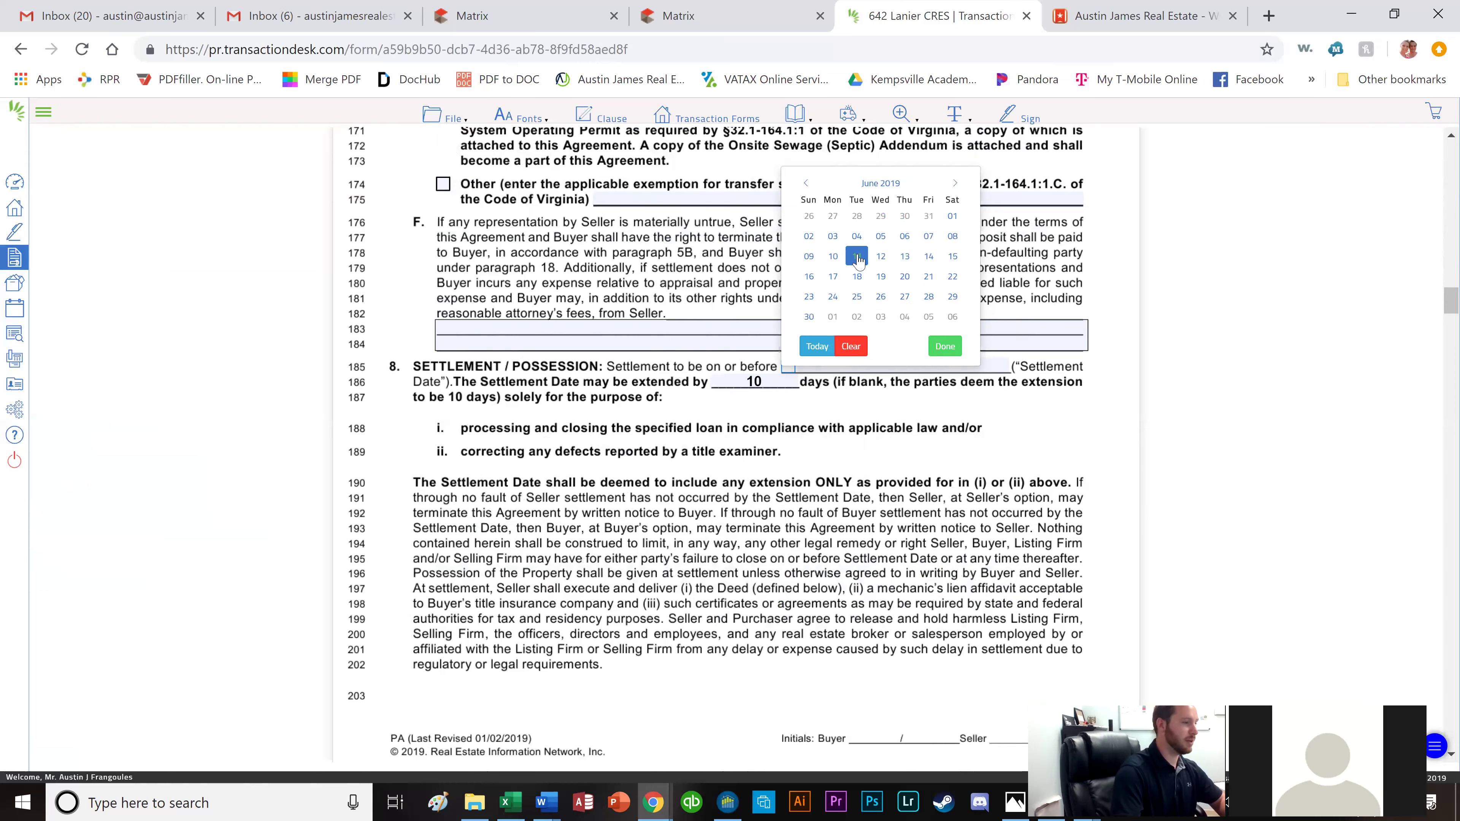
click(906, 257)
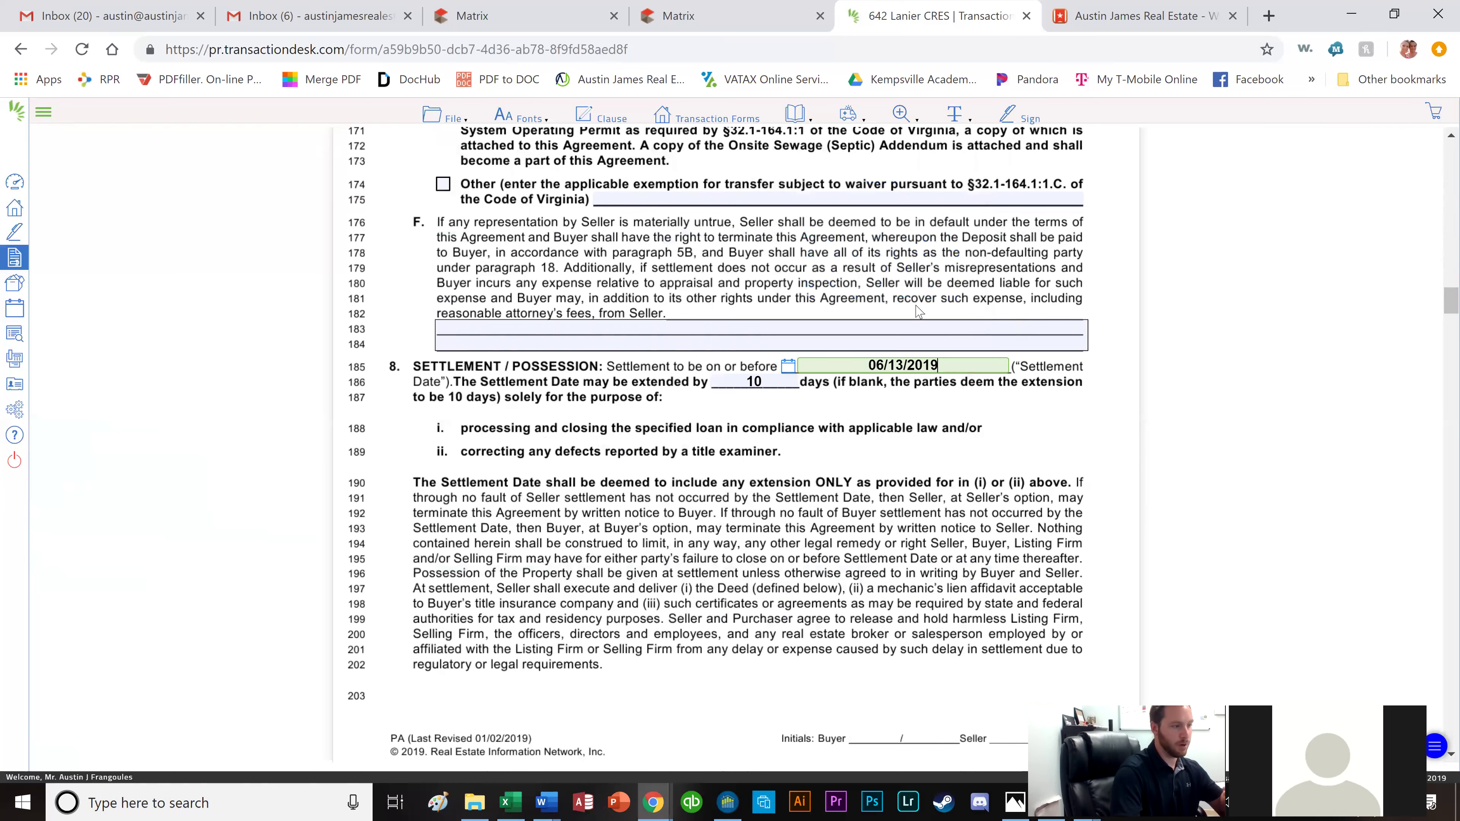
click(794, 380)
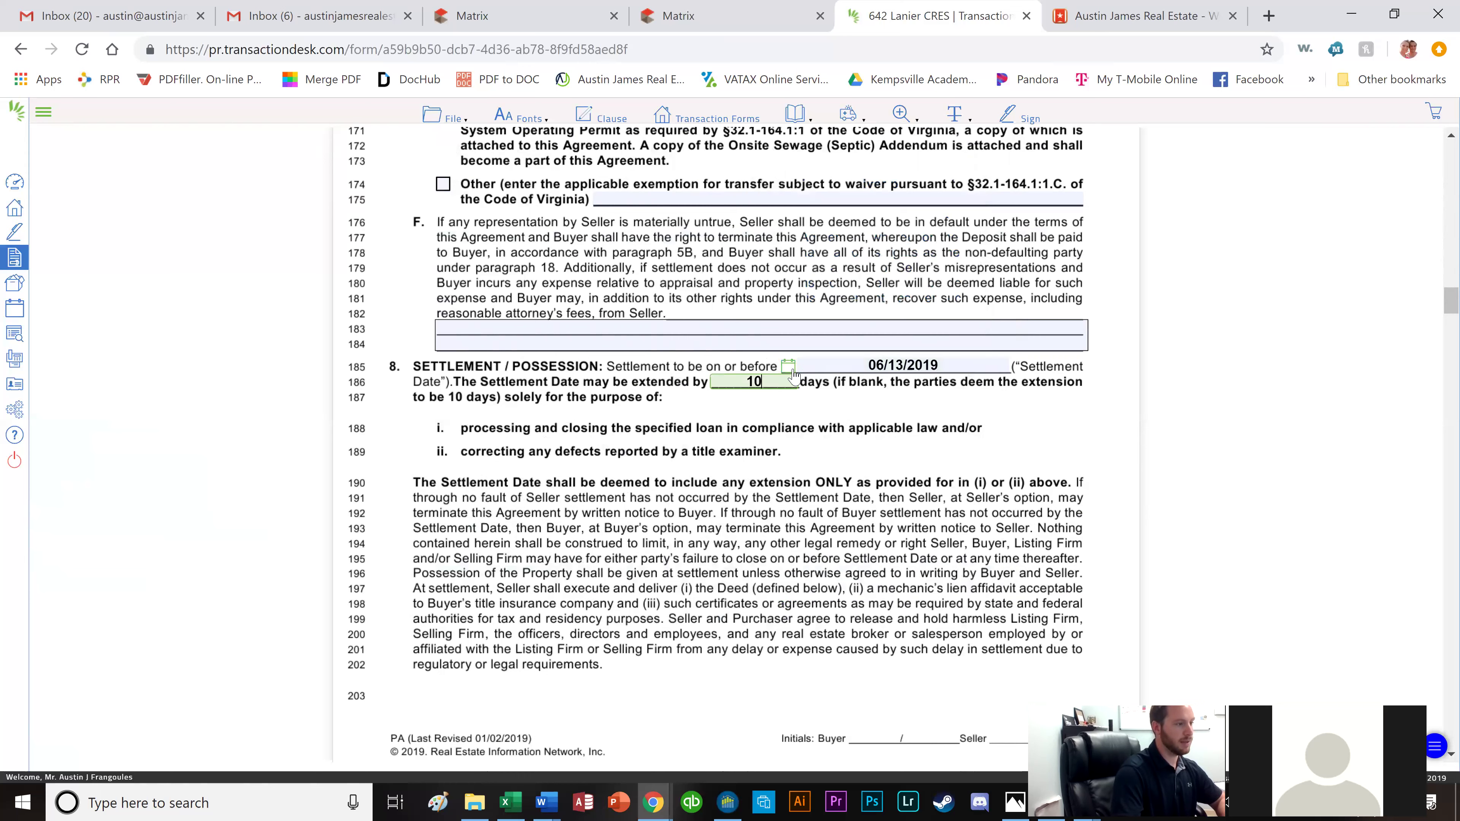
click(790, 370)
click(805, 395)
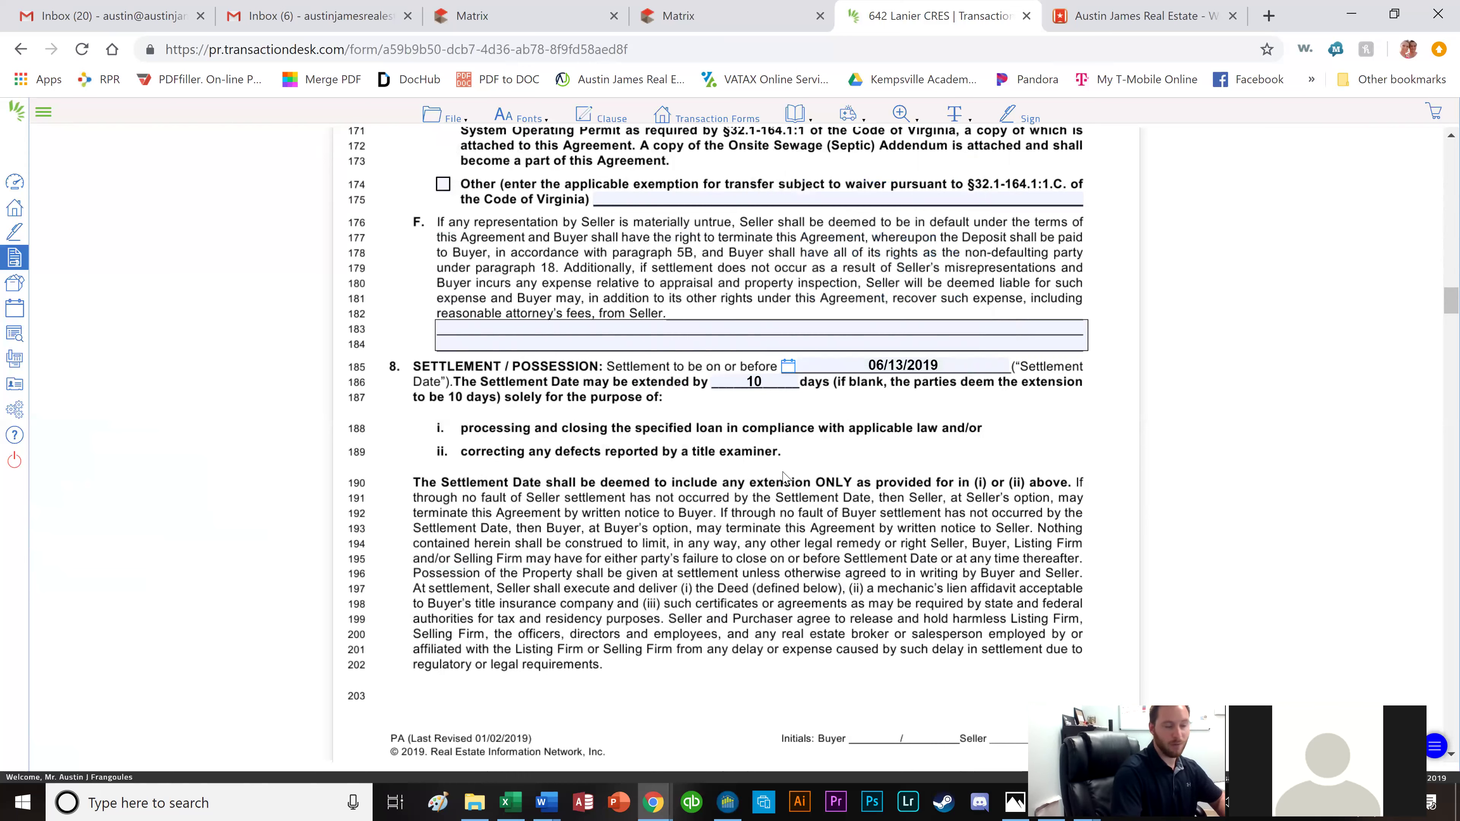
Scroll the purchase agreement down to Section 10 on tax and fee proration.
scroll(790, 481, down, 3)
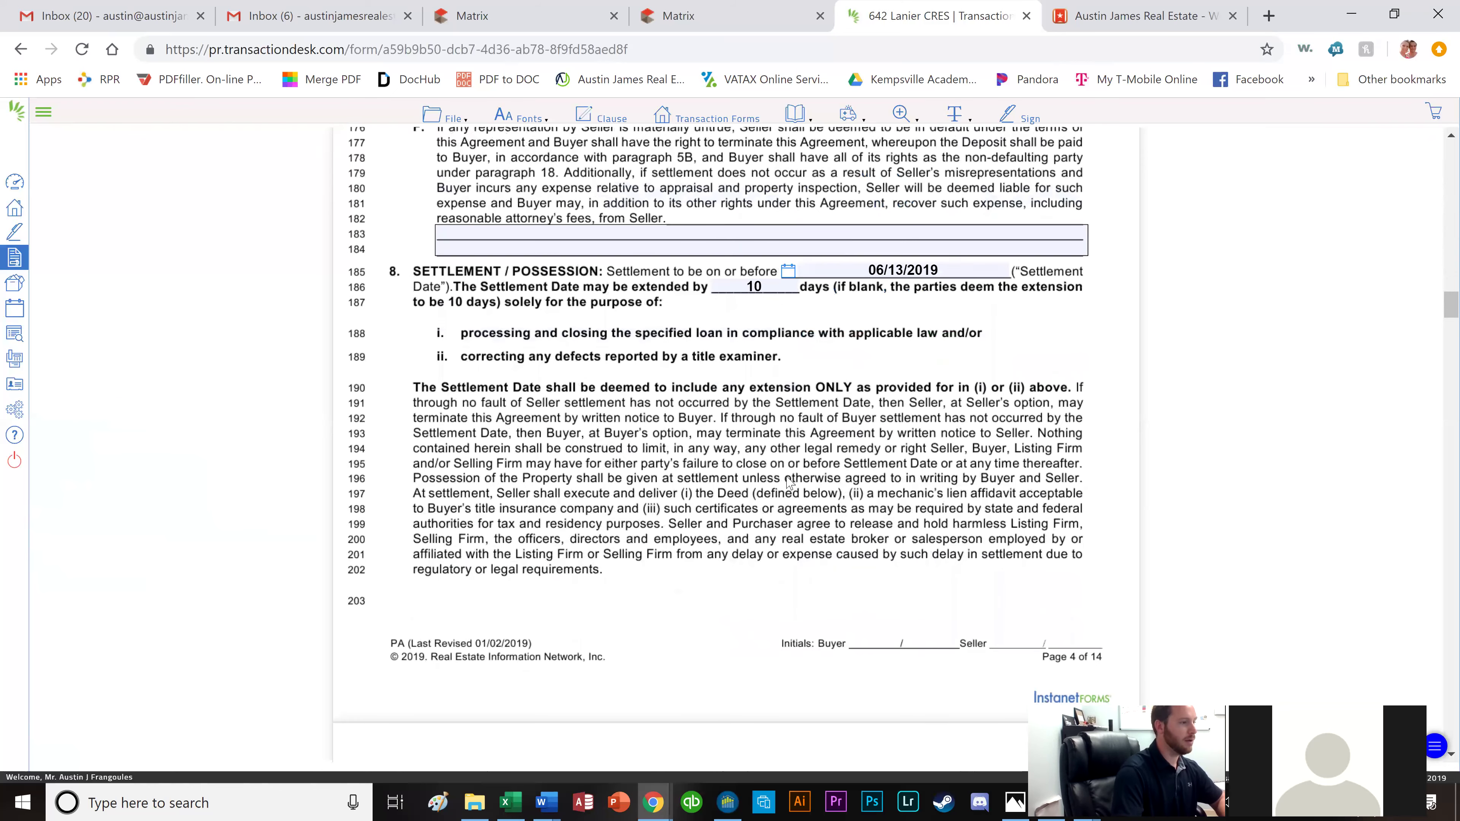
scroll(790, 481, down, 10)
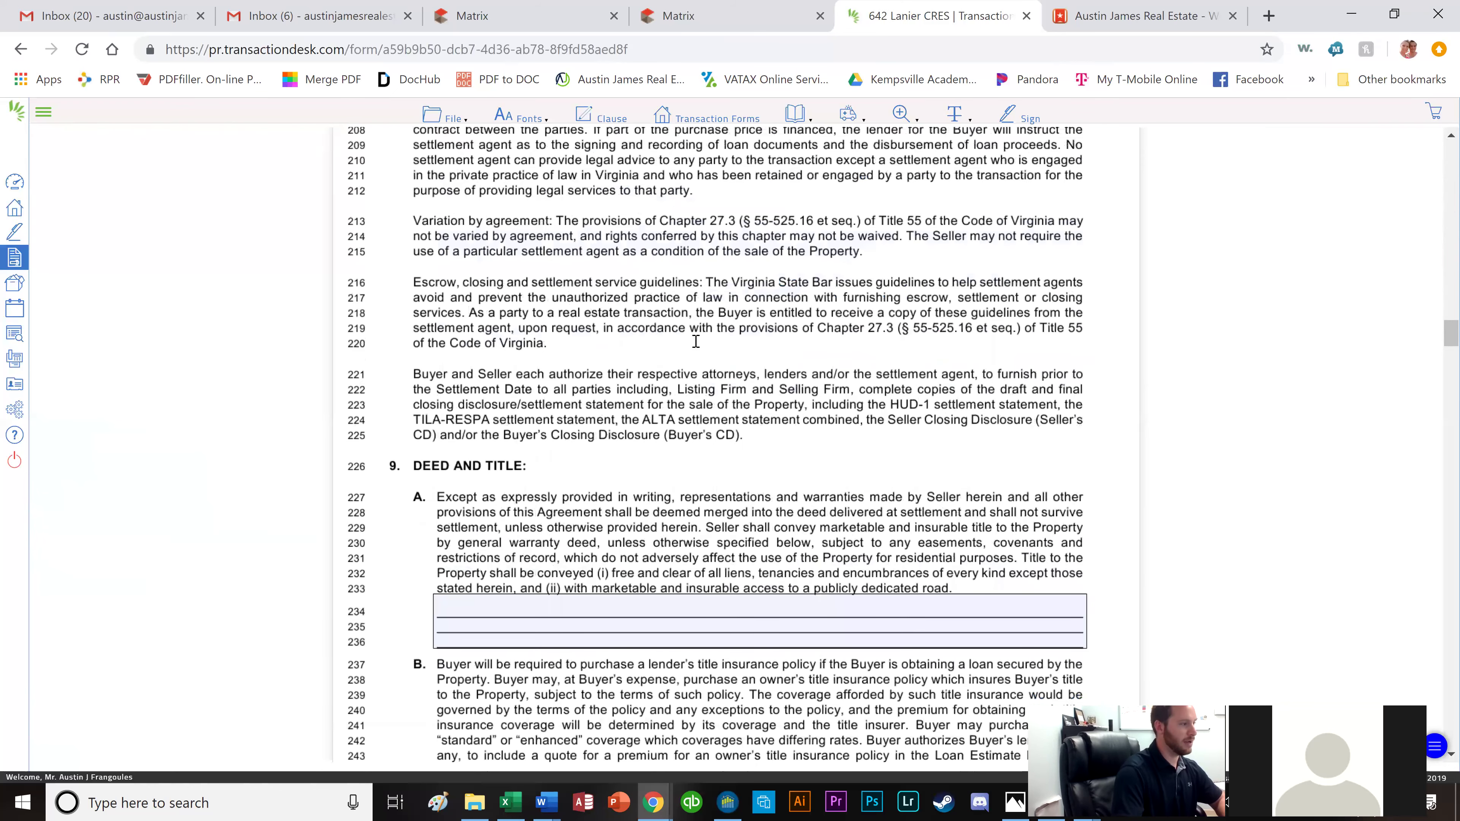
scroll(586, 395, down, 9)
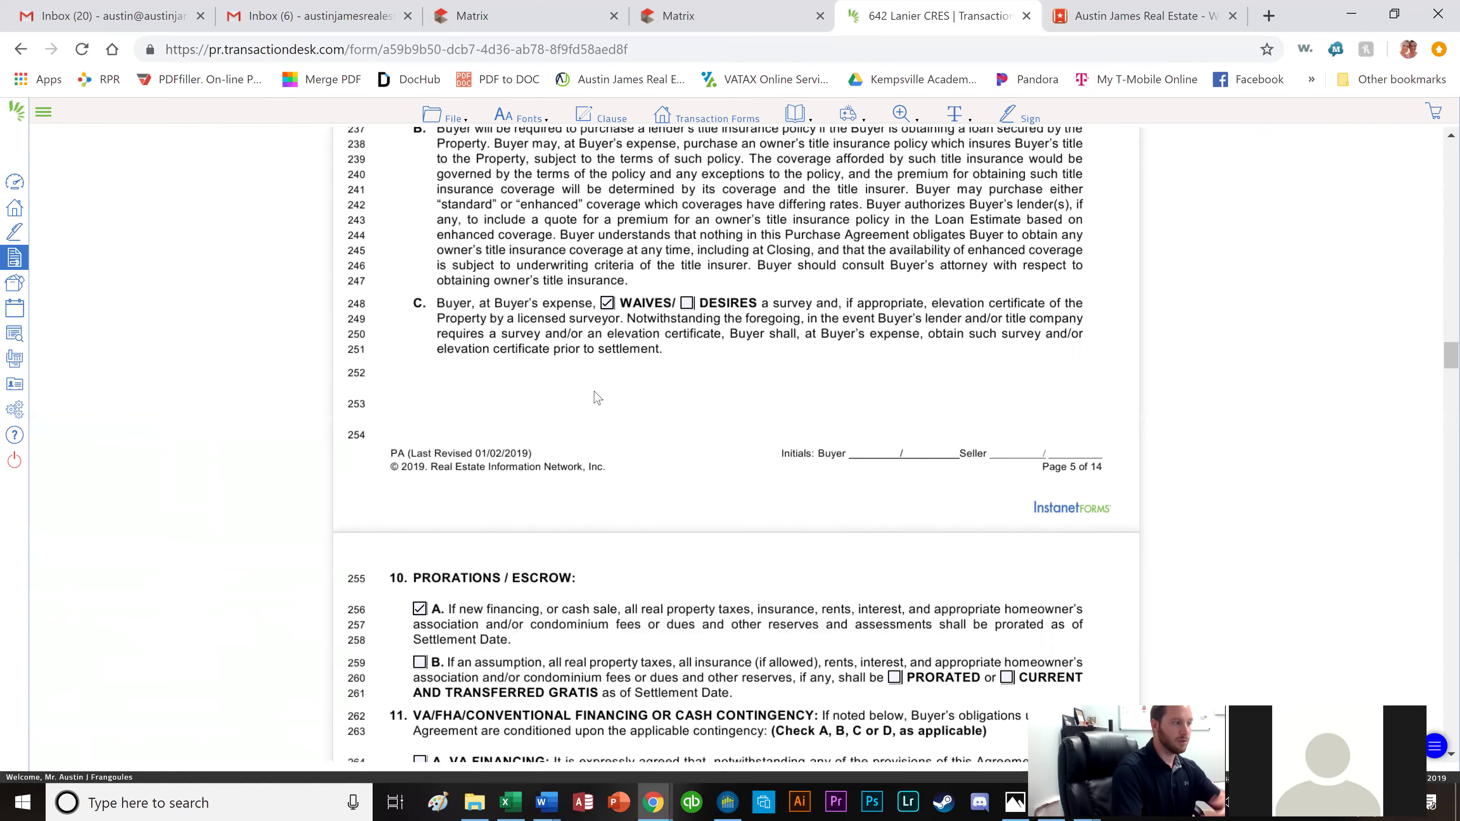
scroll(594, 393, down, 4)
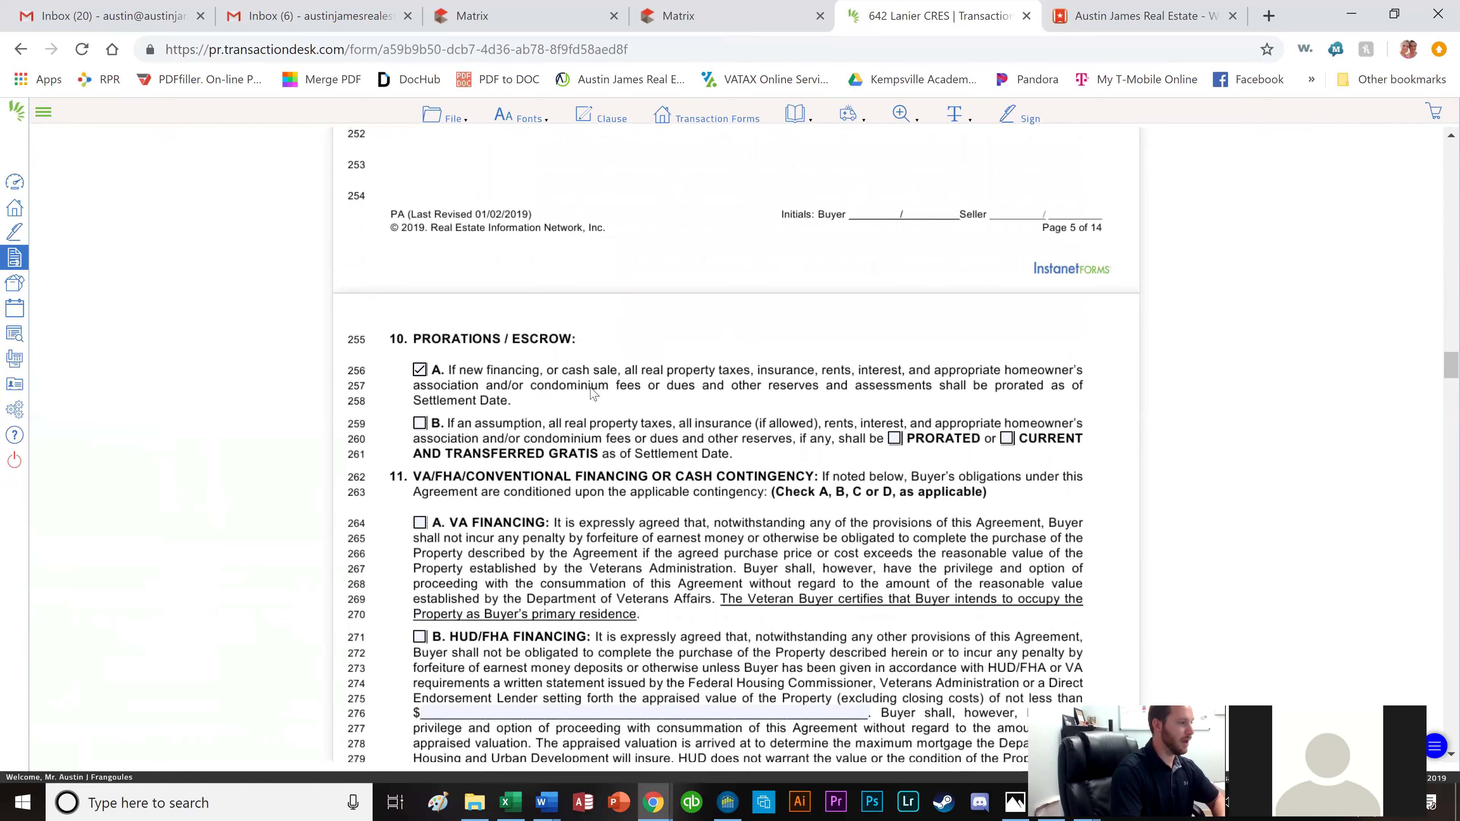
scroll(534, 336, down, 1)
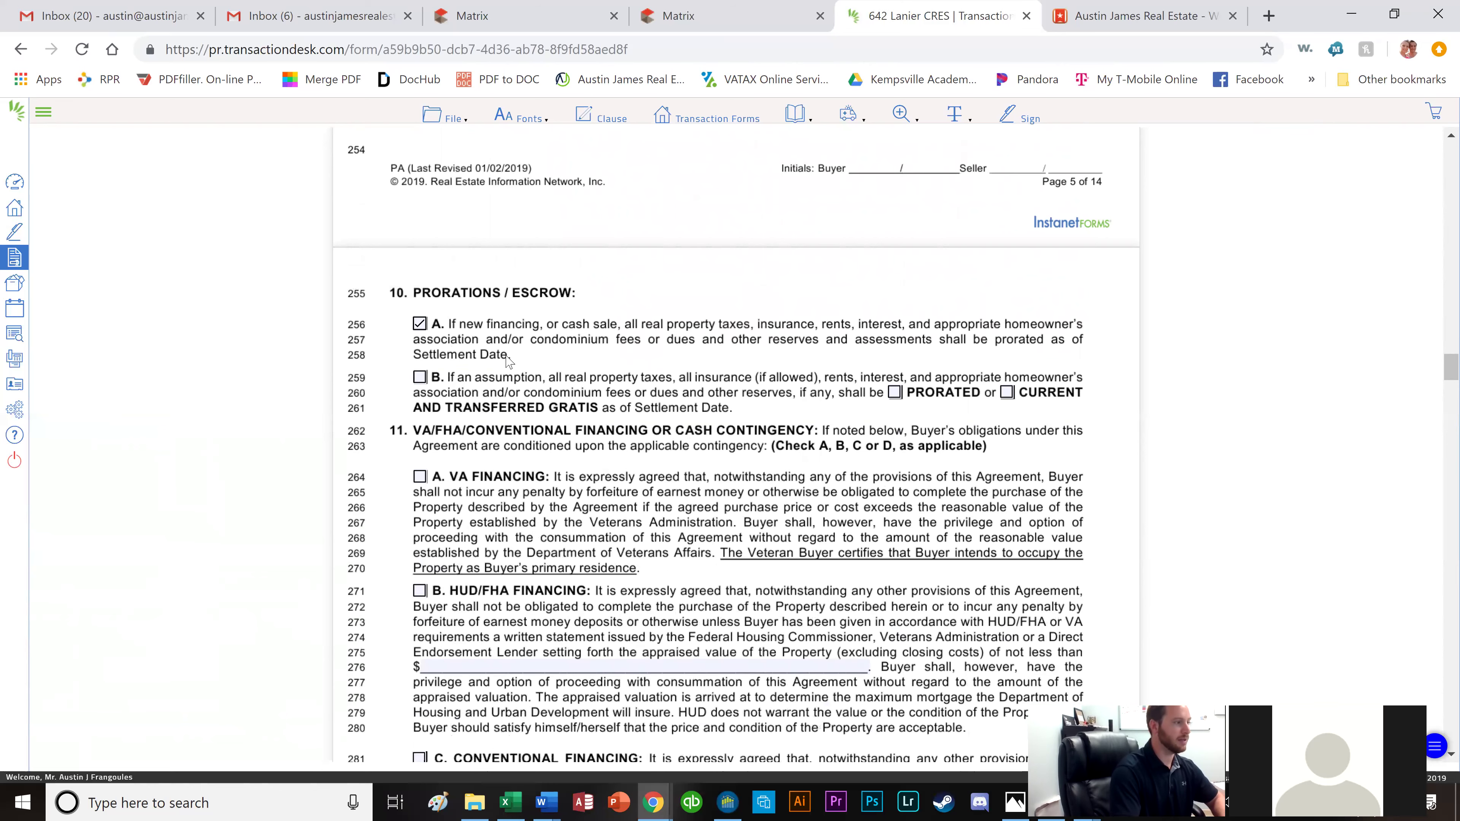
scroll(507, 361, down, 3)
Choose HUD/FHA financing and enter a minimum appraised value of $264,900.00.
scroll(423, 307, down, 1)
click(420, 306)
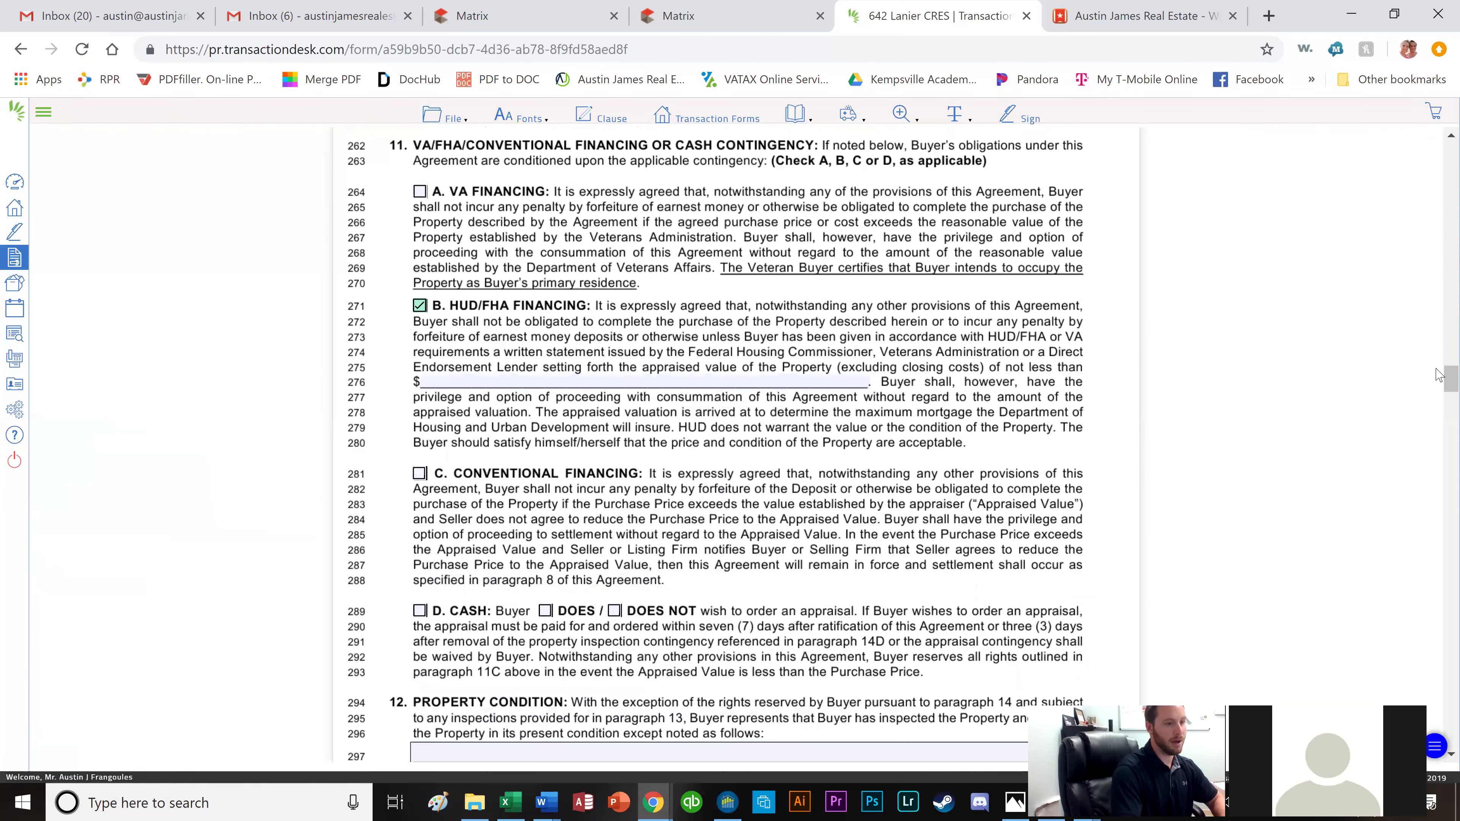
drag(1450, 375, 1449, 341)
drag(1439, 172, 1441, 381)
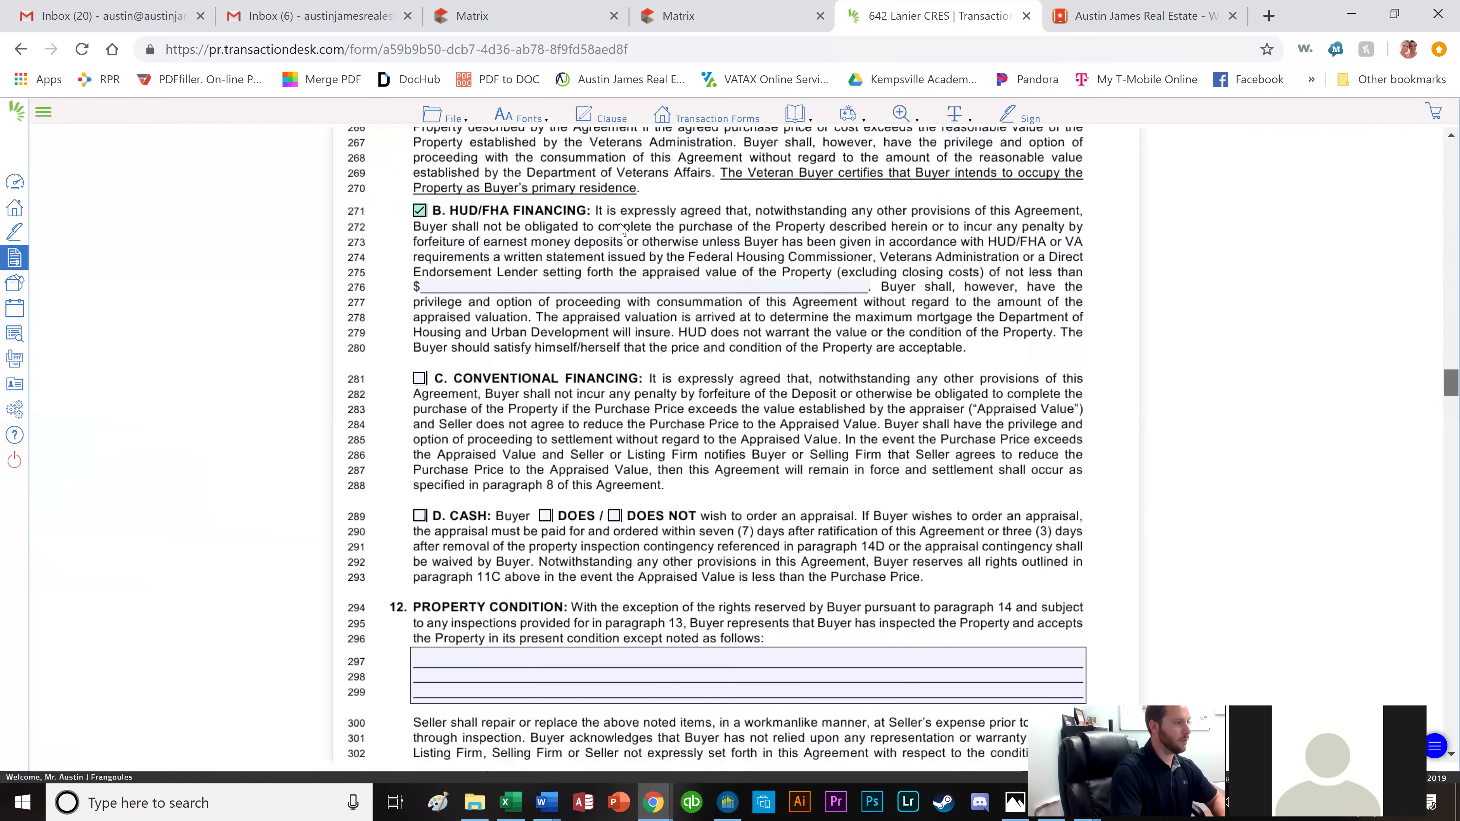
click(552, 288)
text(264900)
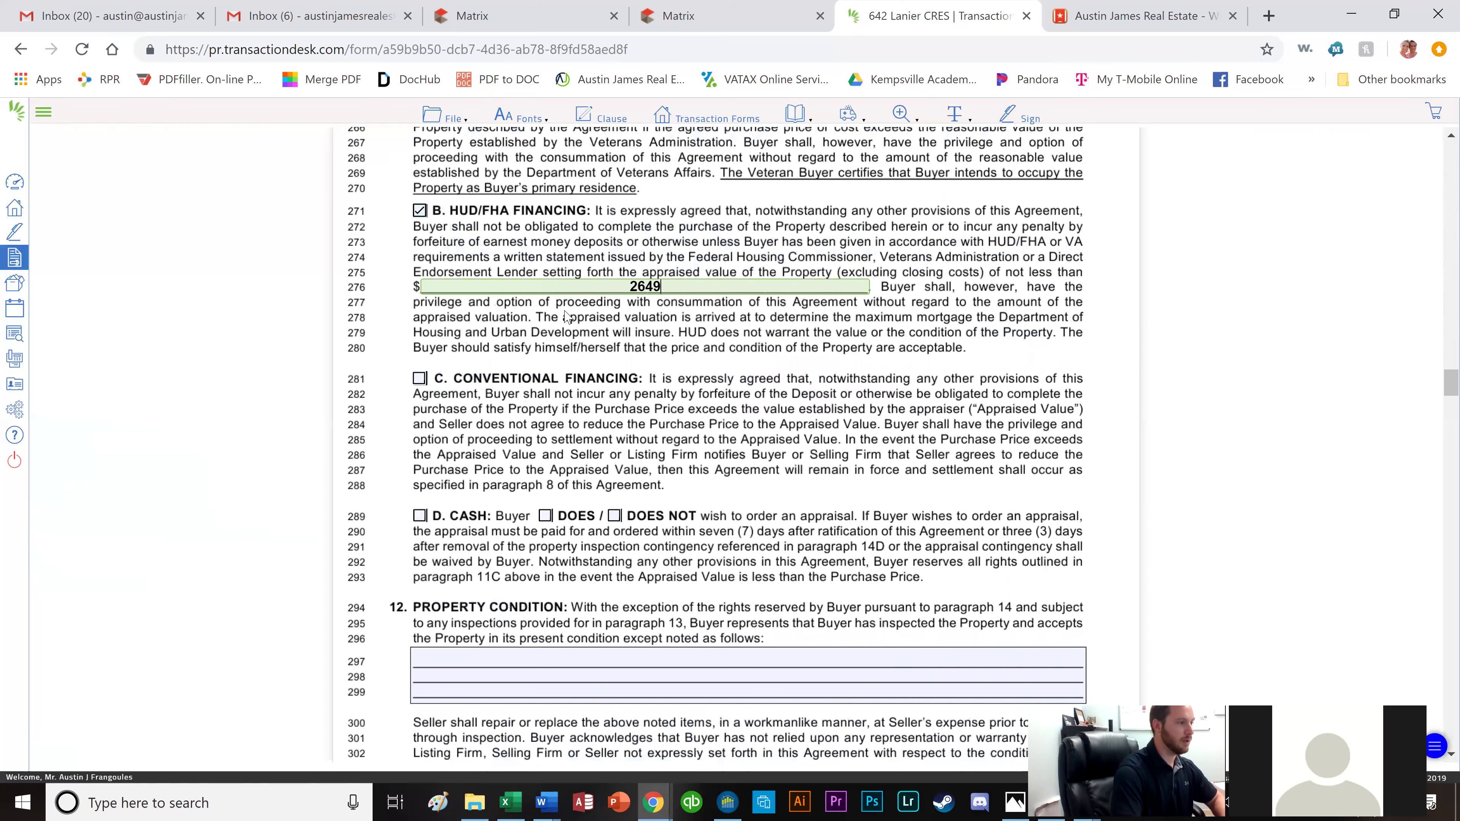
click(690, 334)
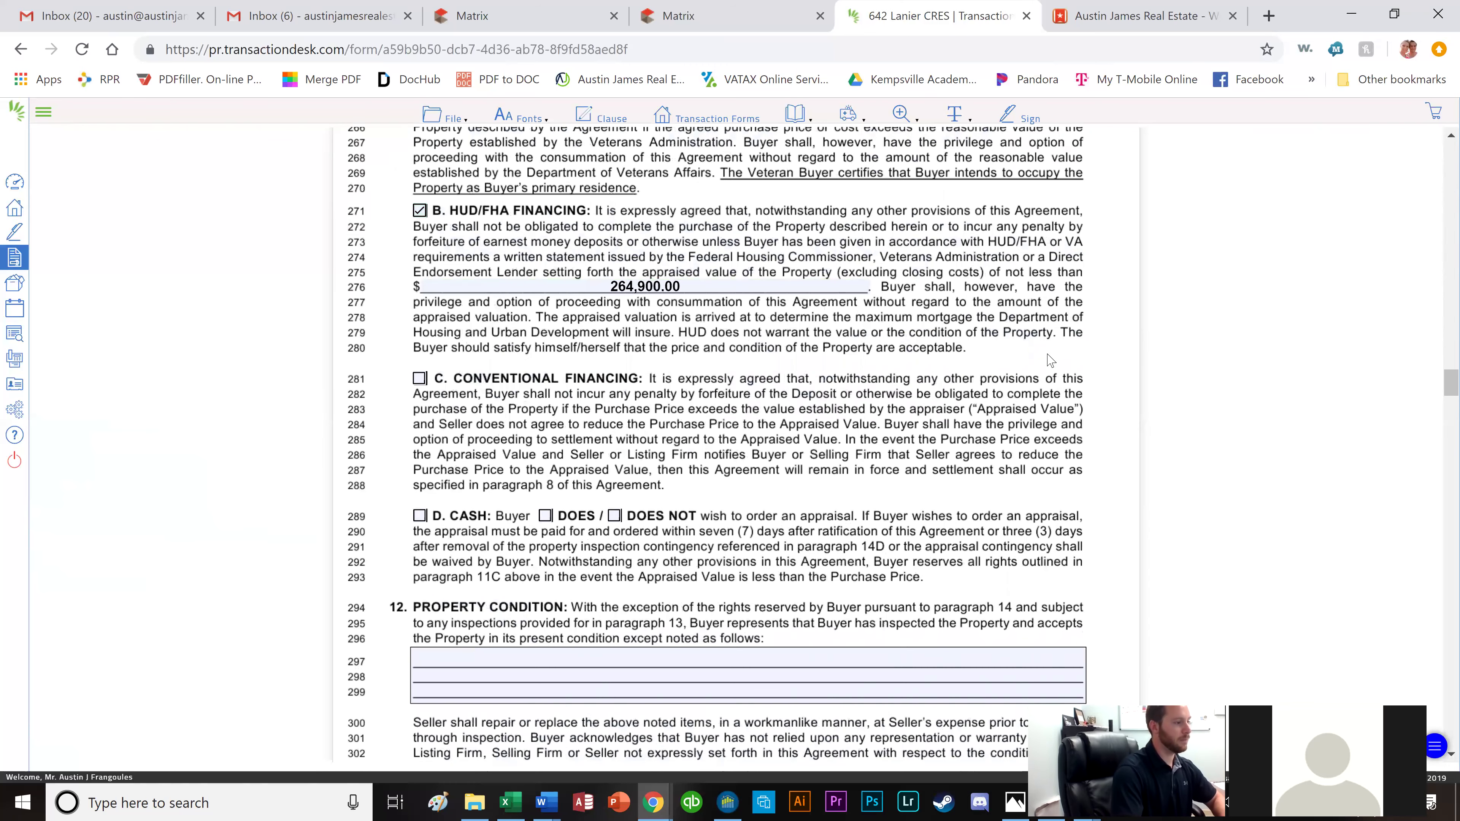
scroll(983, 385, down, 2)
scroll(983, 384, down, 3)
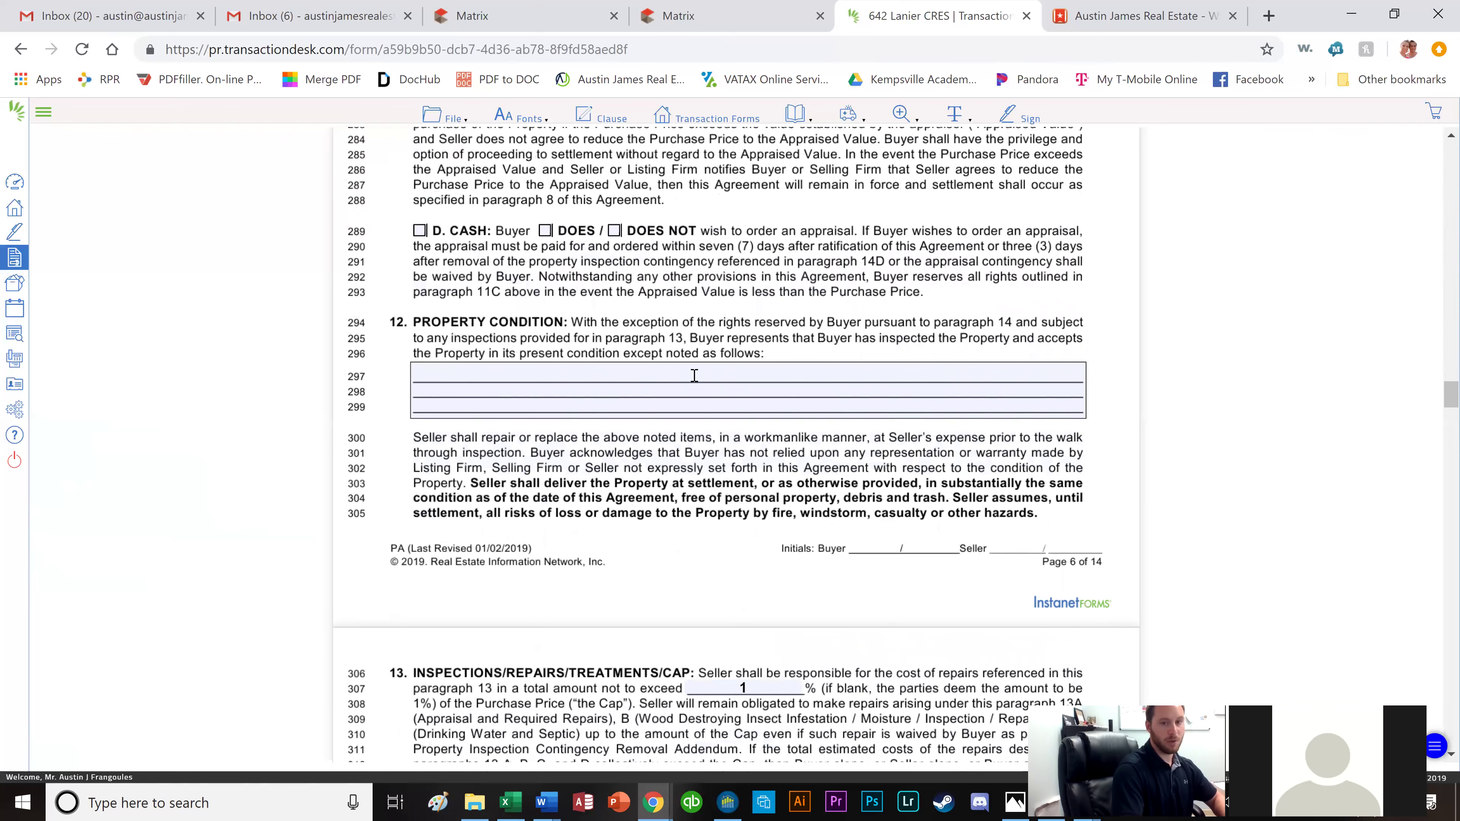
scroll(690, 382, down, 2)
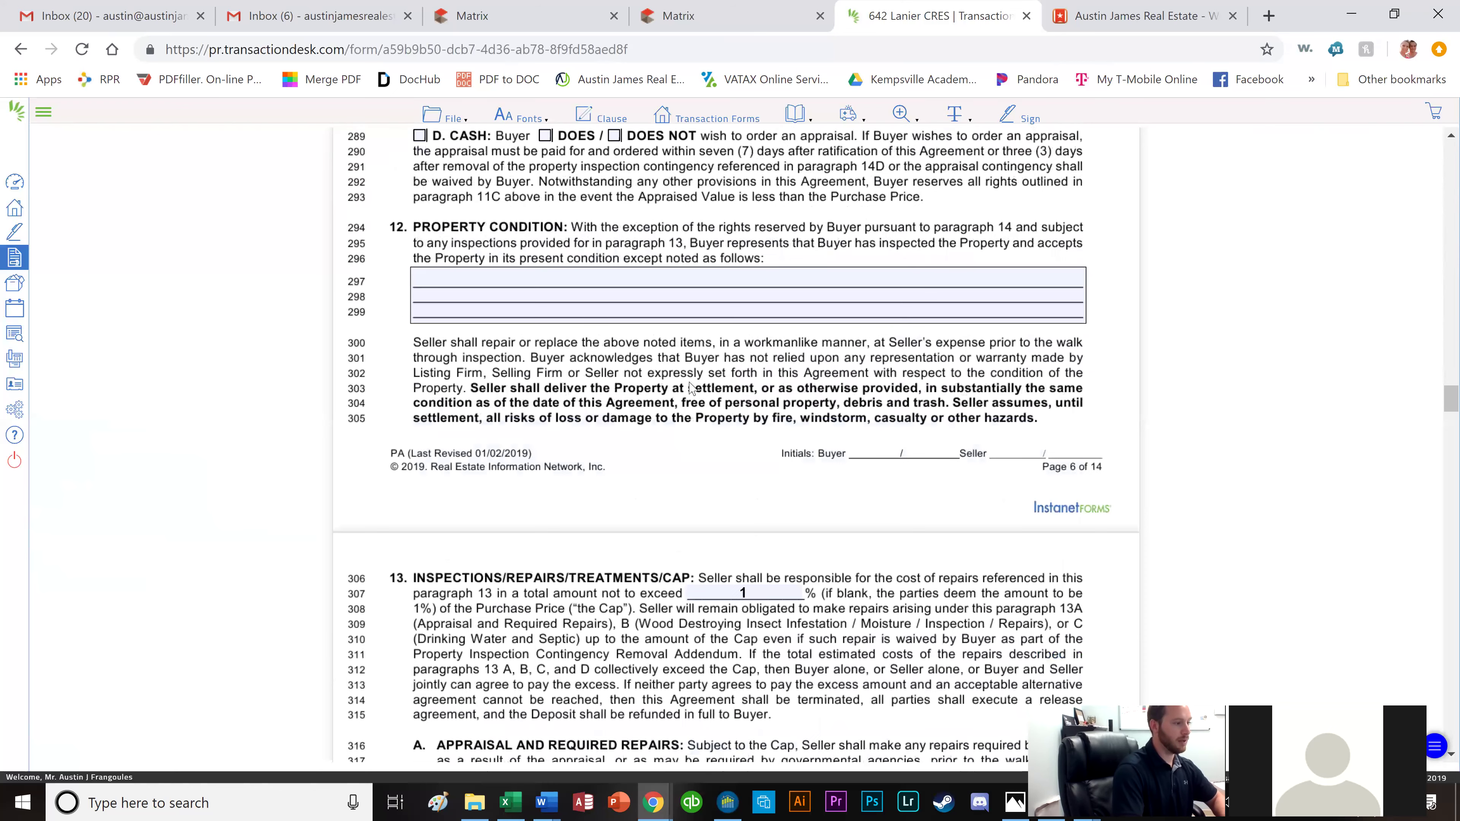
scroll(776, 296, down, 5)
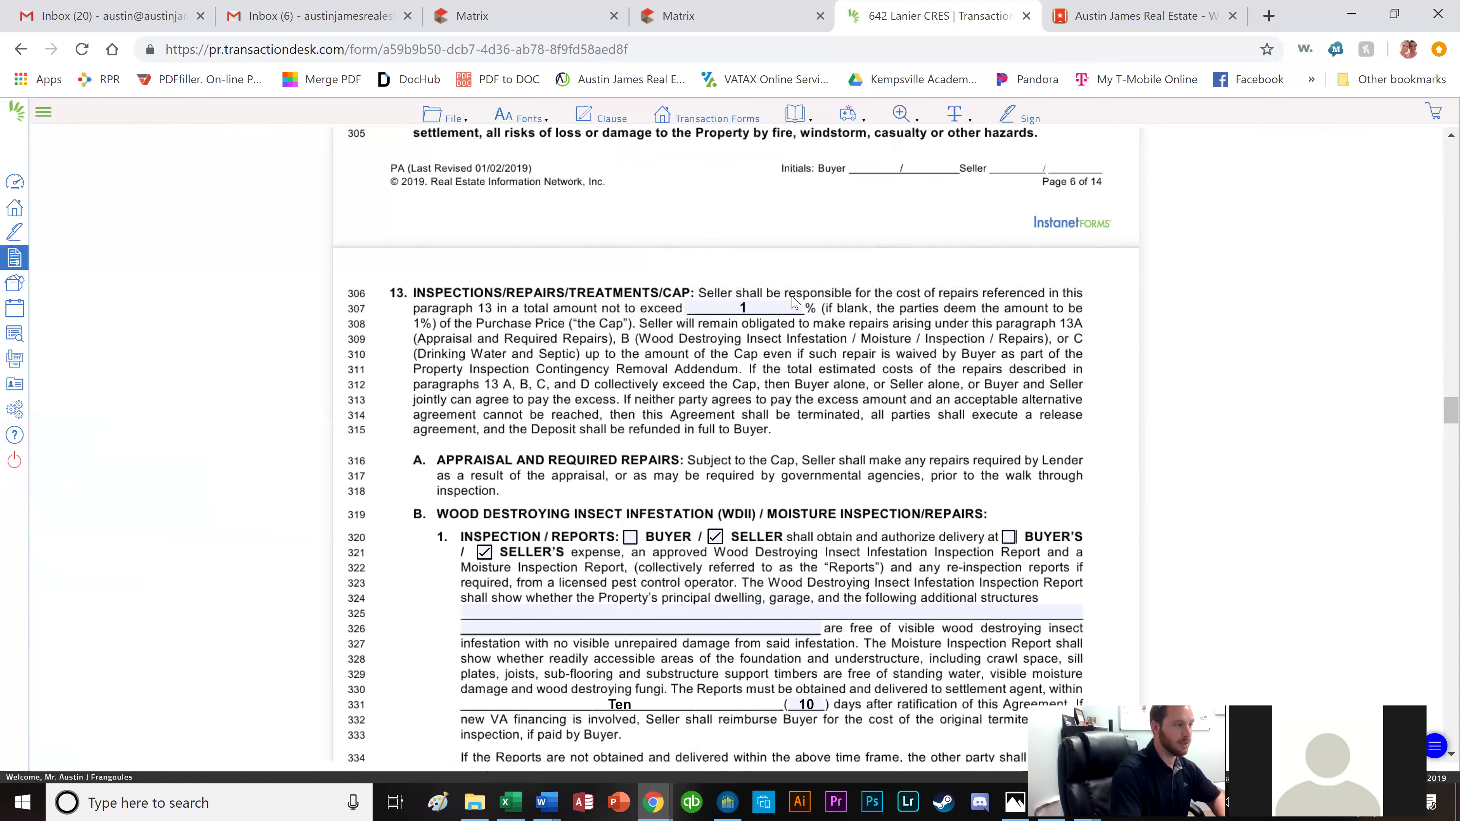
scroll(816, 382, down, 2)
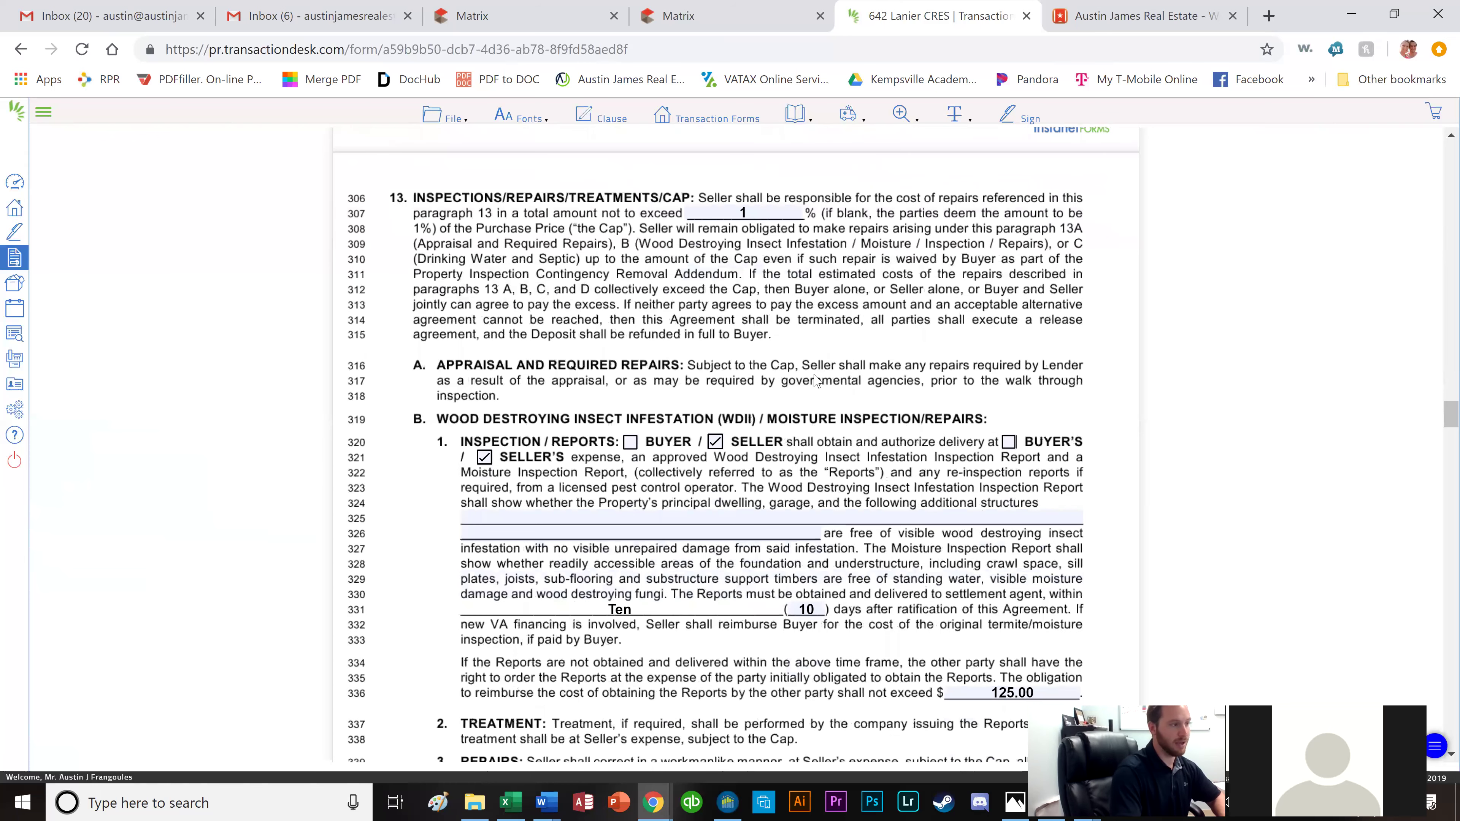
scroll(789, 318, down, 2)
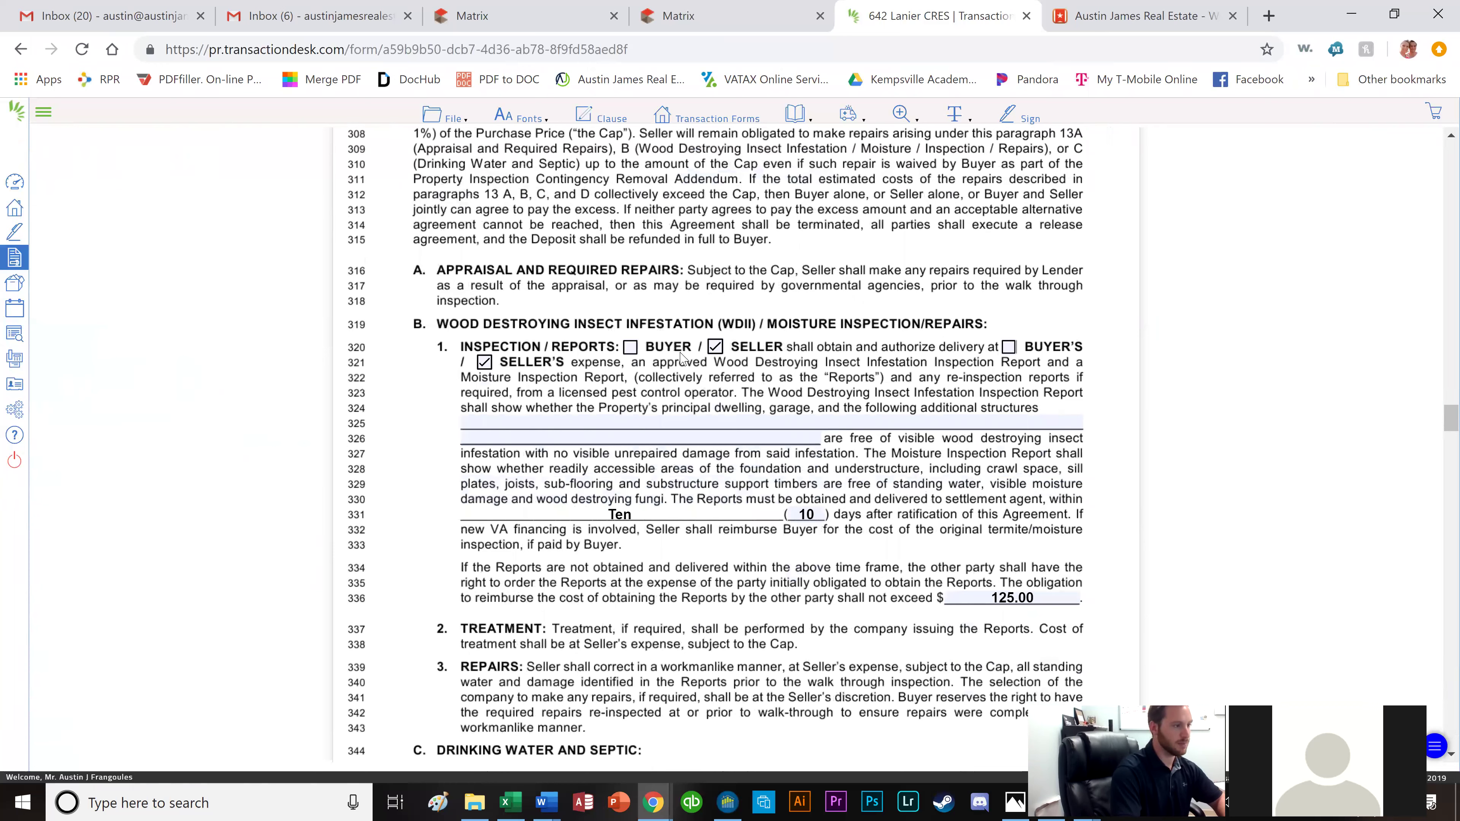
click(632, 350)
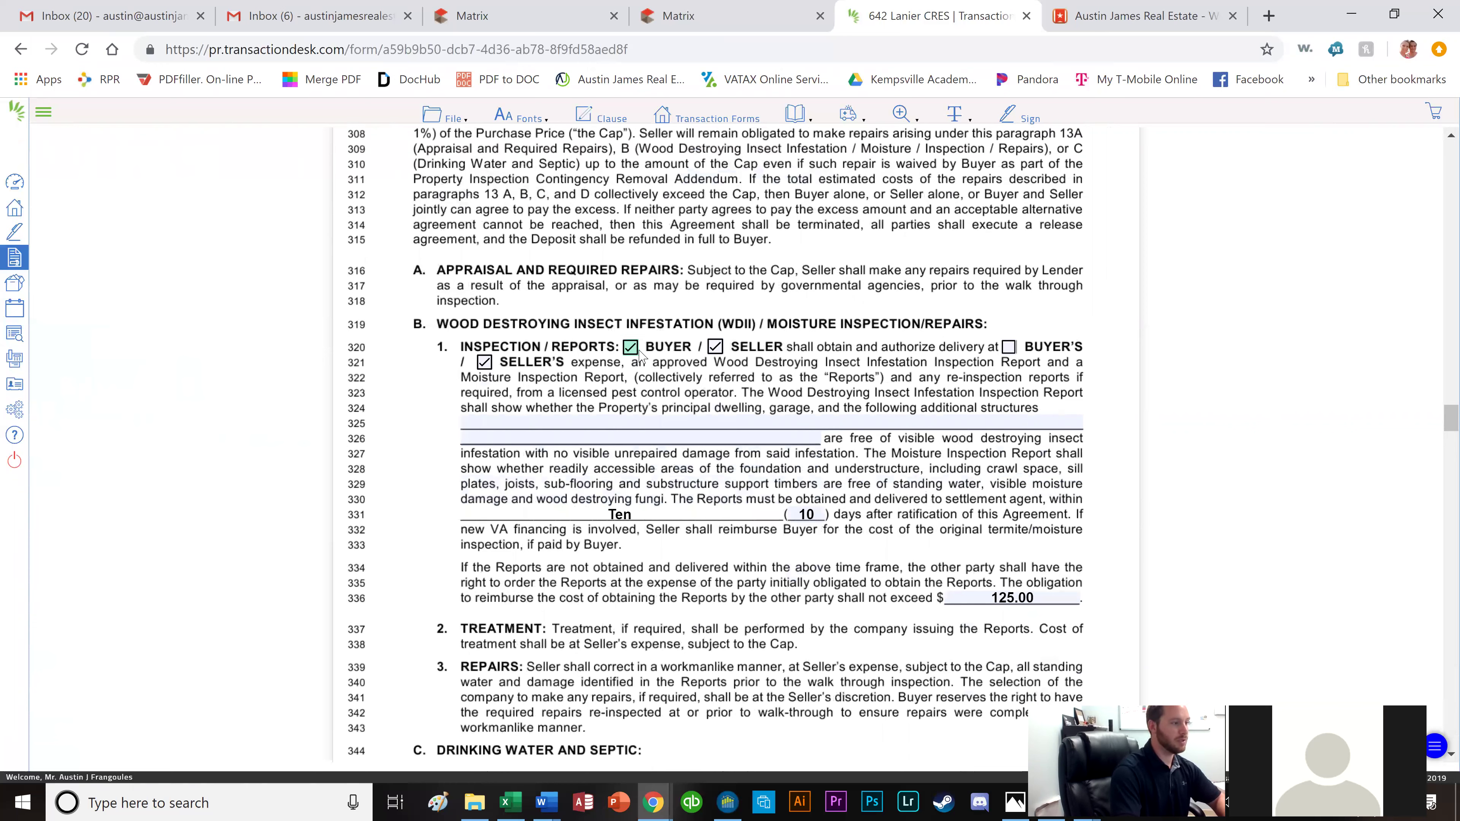
click(713, 349)
click(630, 349)
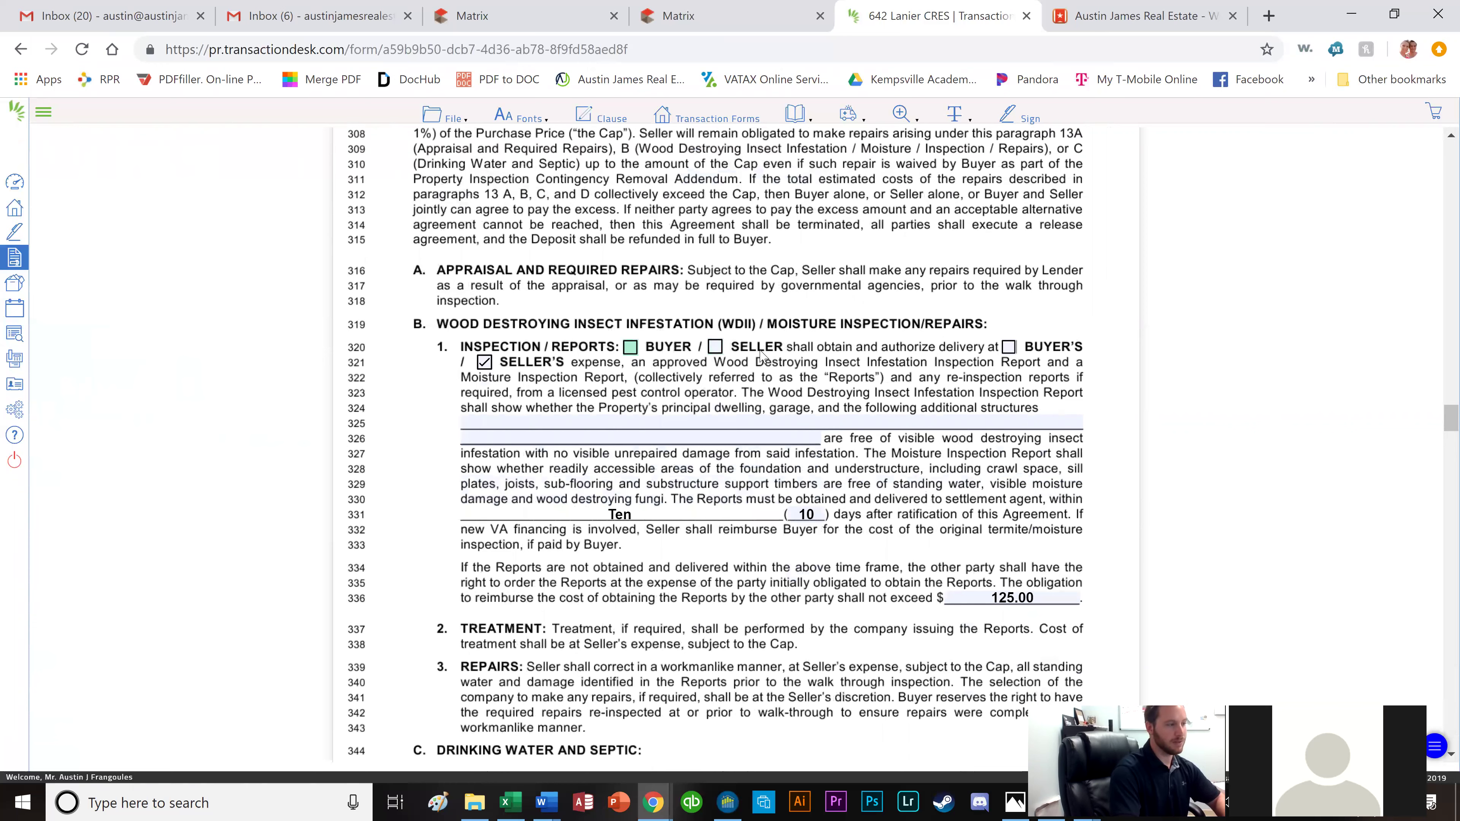
click(714, 352)
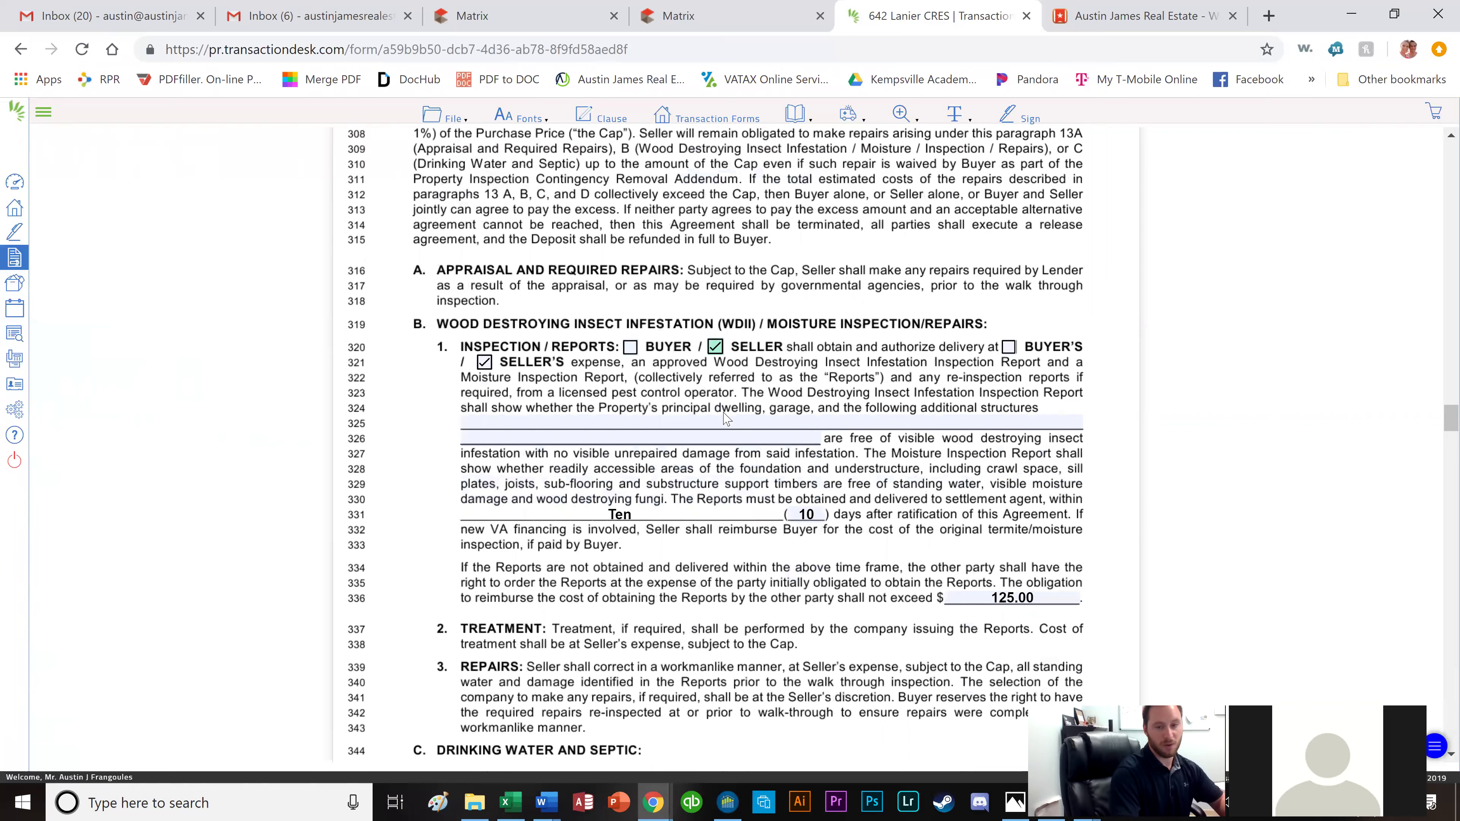
click(631, 346)
click(715, 346)
click(715, 347)
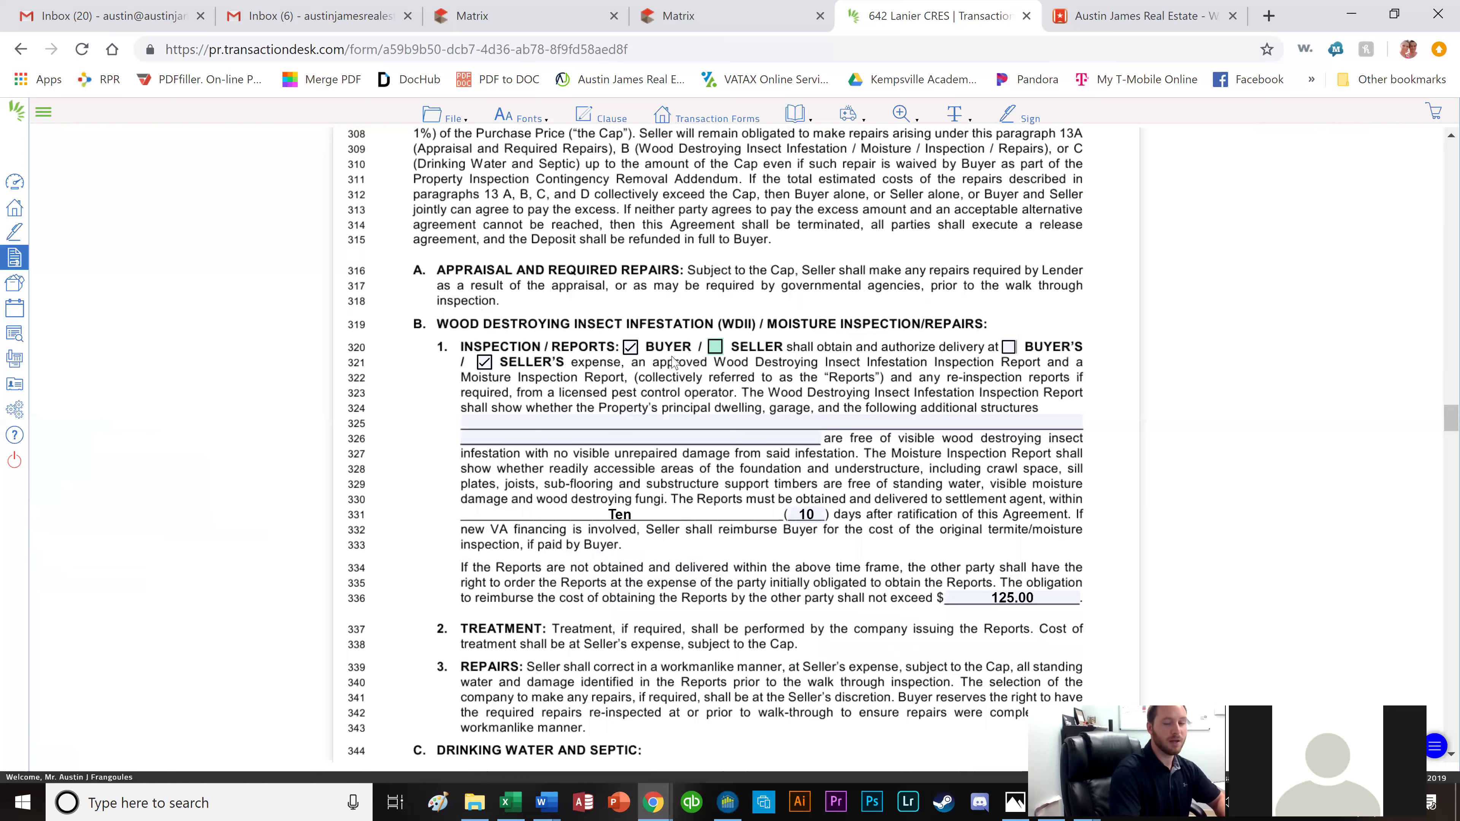
click(716, 348)
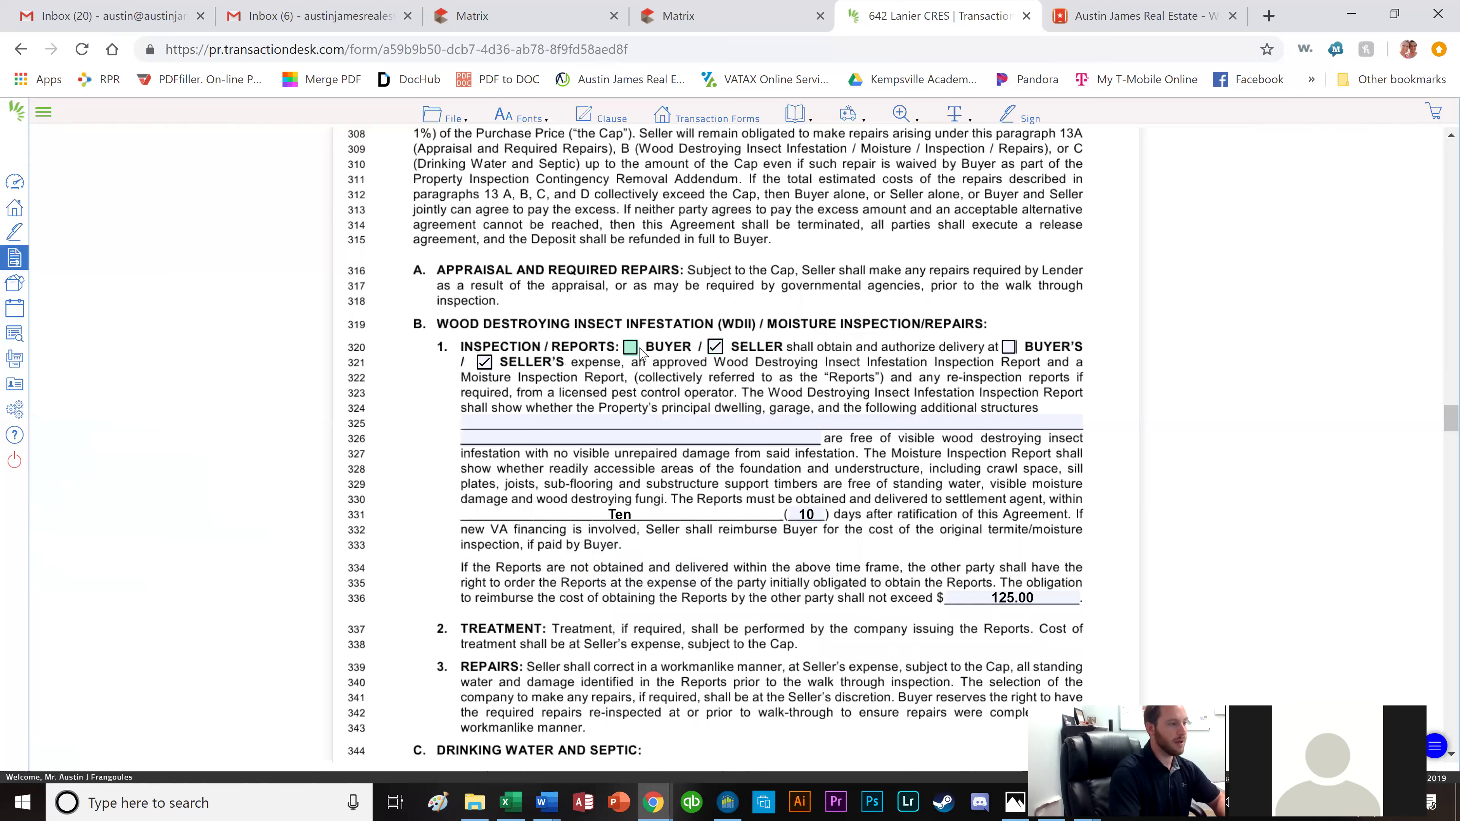
scroll(858, 383, down, 1)
scroll(857, 383, down, 3)
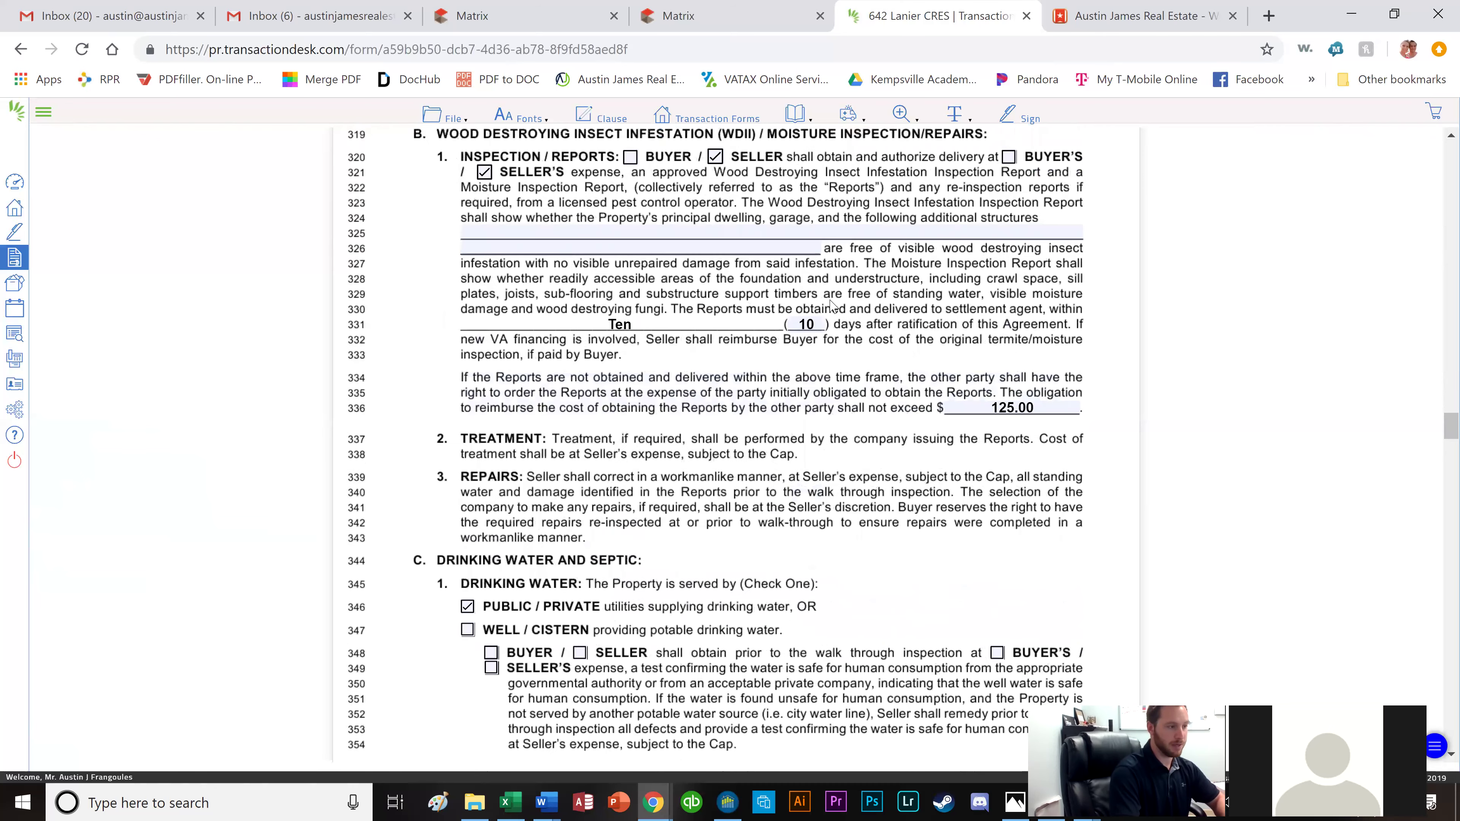
scroll(808, 328, down, 1)
scroll(848, 332, down, 1)
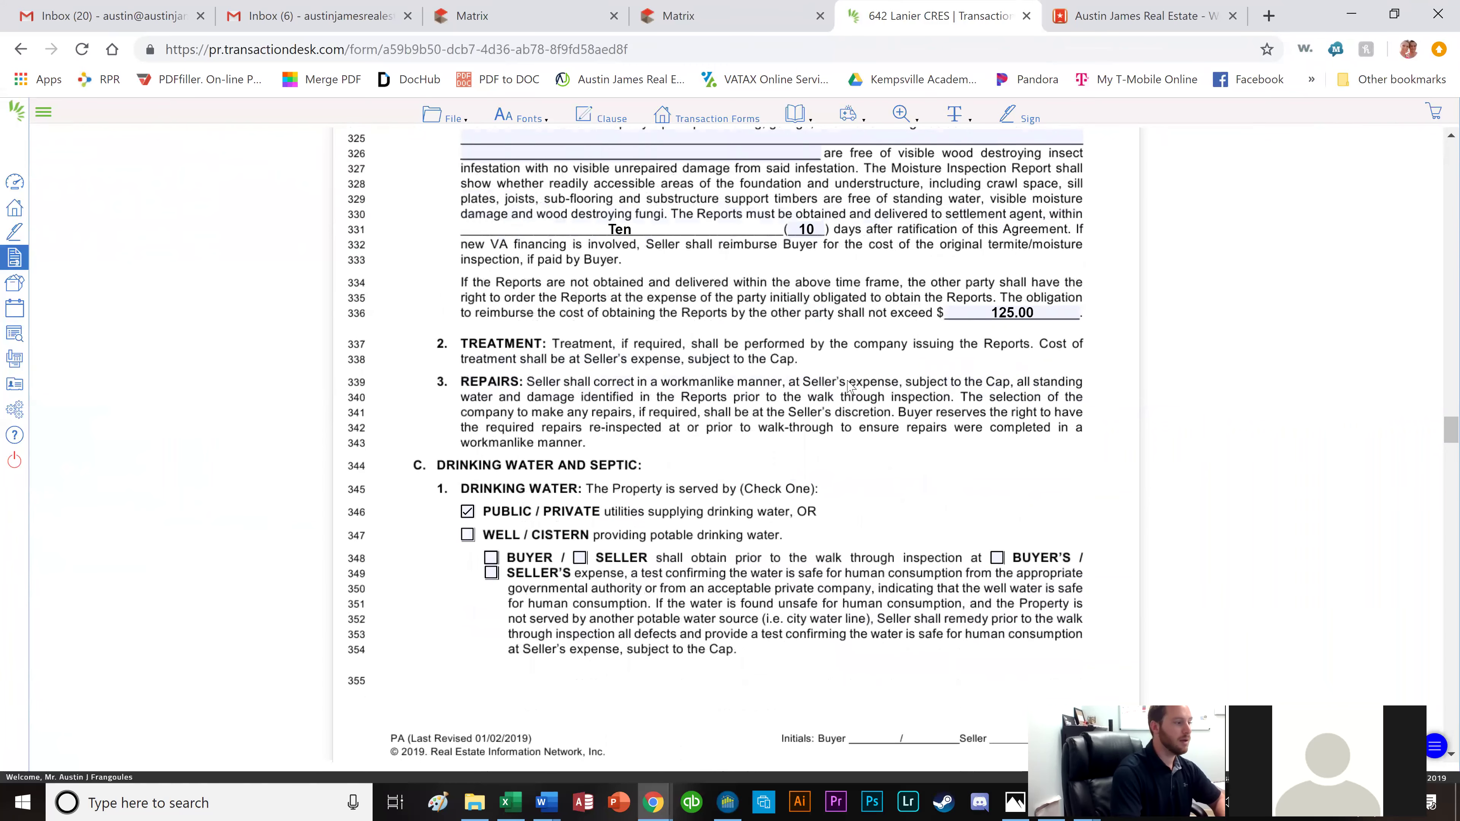
scroll(845, 388, down, 1)
scroll(841, 390, down, 2)
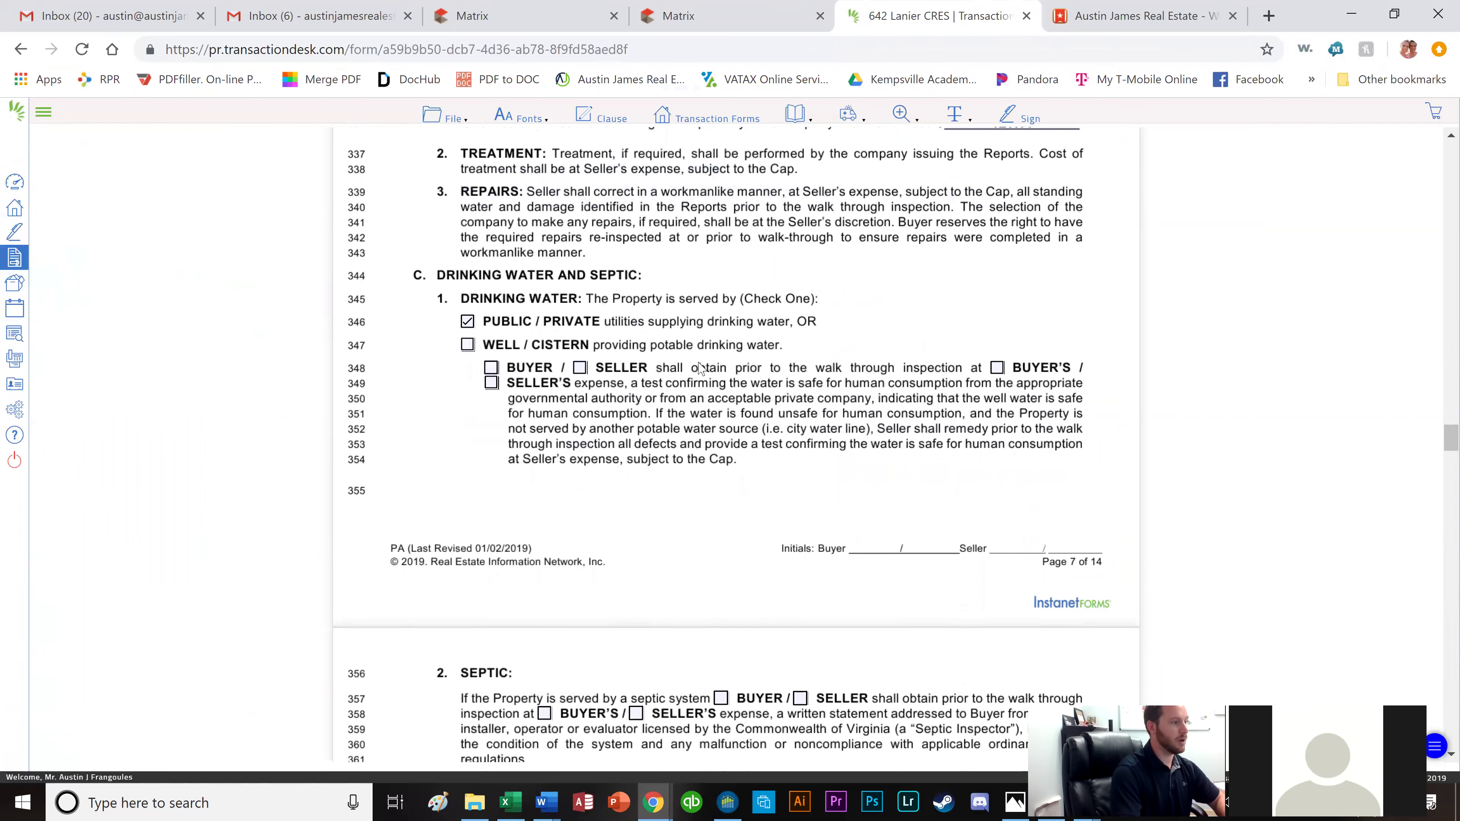
scroll(699, 368, down, 3)
scroll(669, 345, down, 3)
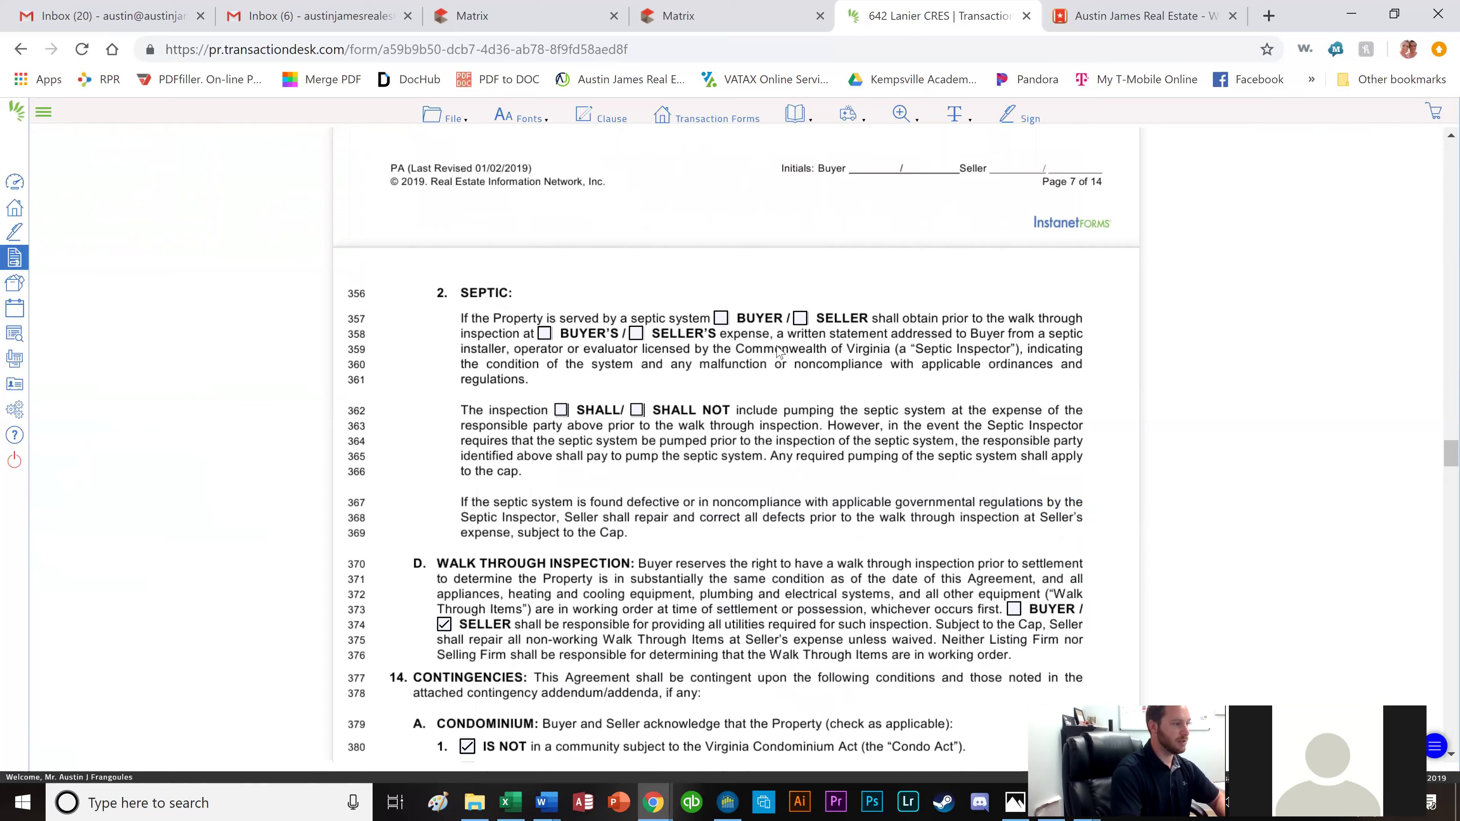
scroll(632, 345, down, 2)
scroll(771, 322, down, 2)
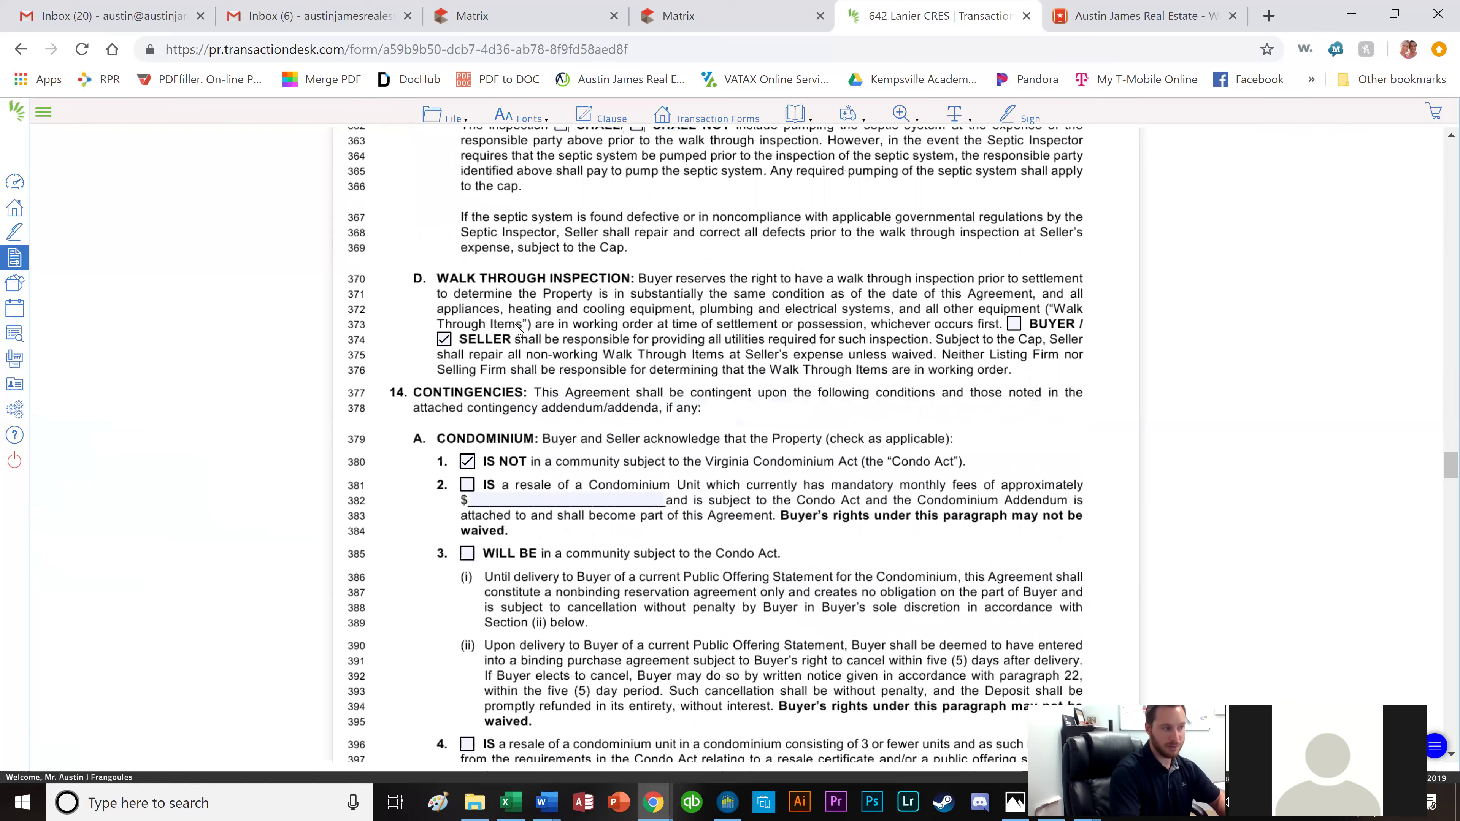
scroll(514, 331, down, 1)
scroll(466, 339, down, 7)
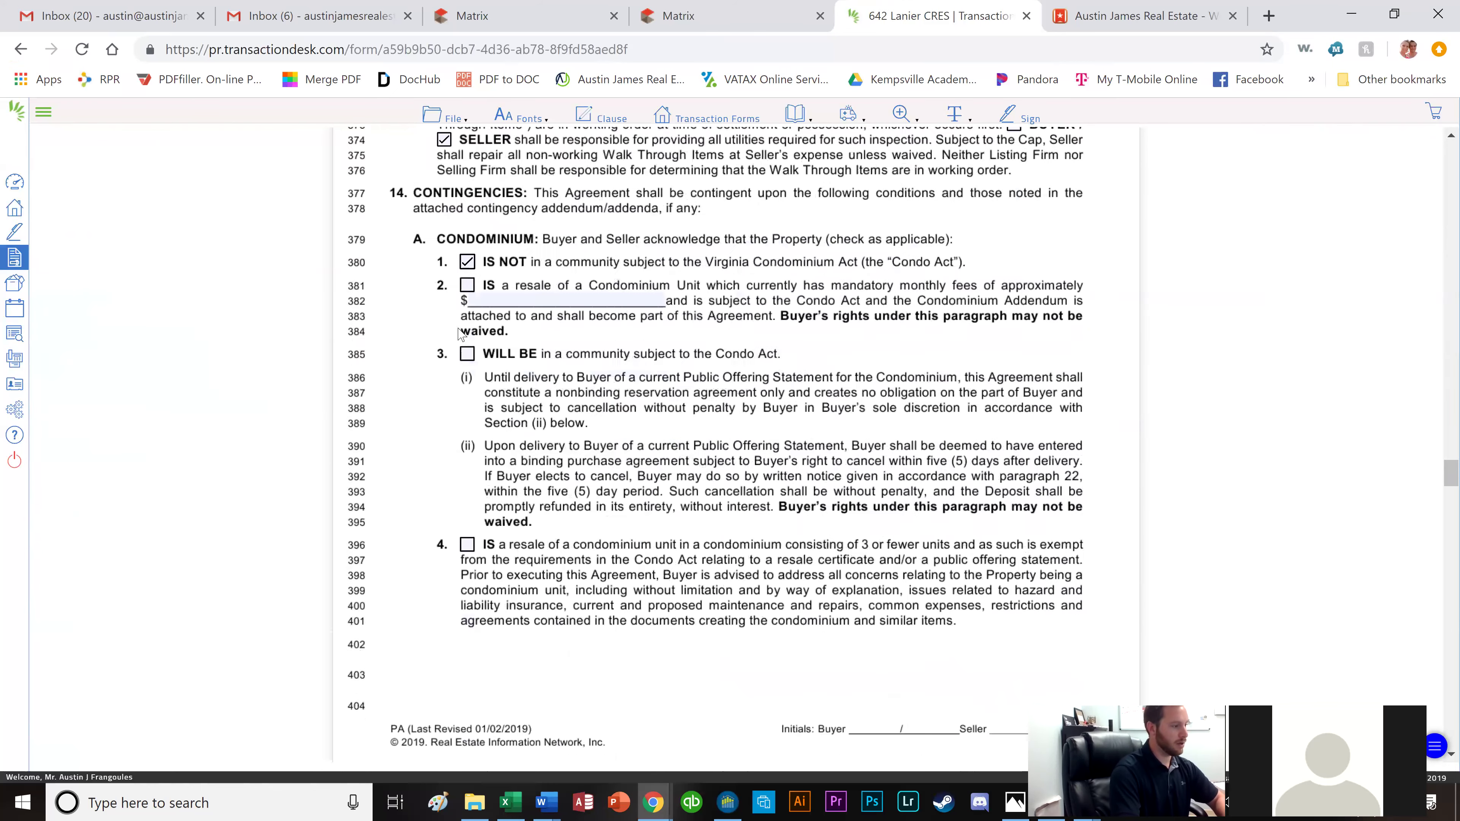
scroll(466, 349, down, 2)
scroll(674, 359, down, 2)
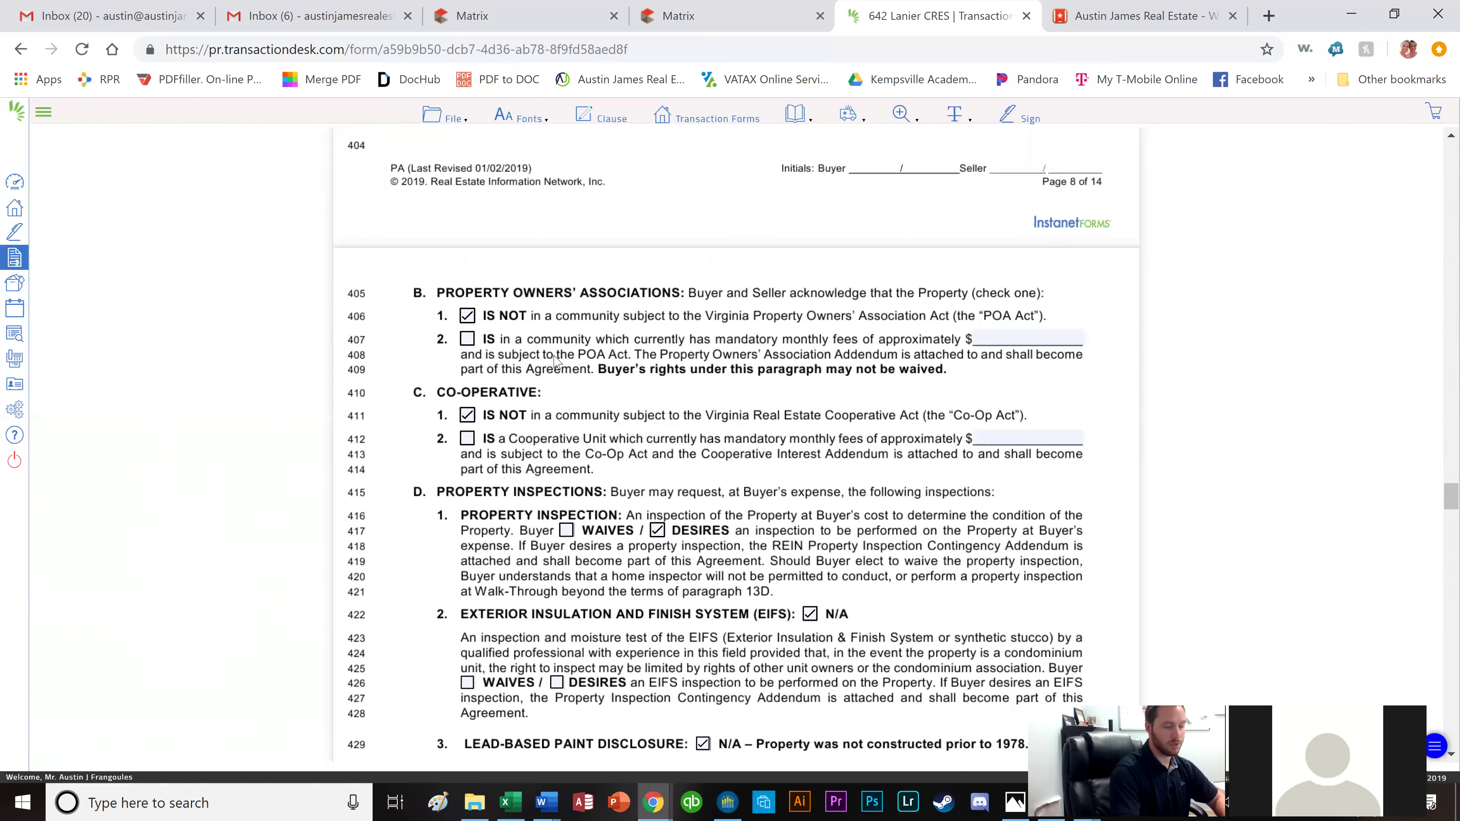
scroll(655, 355, down, 2)
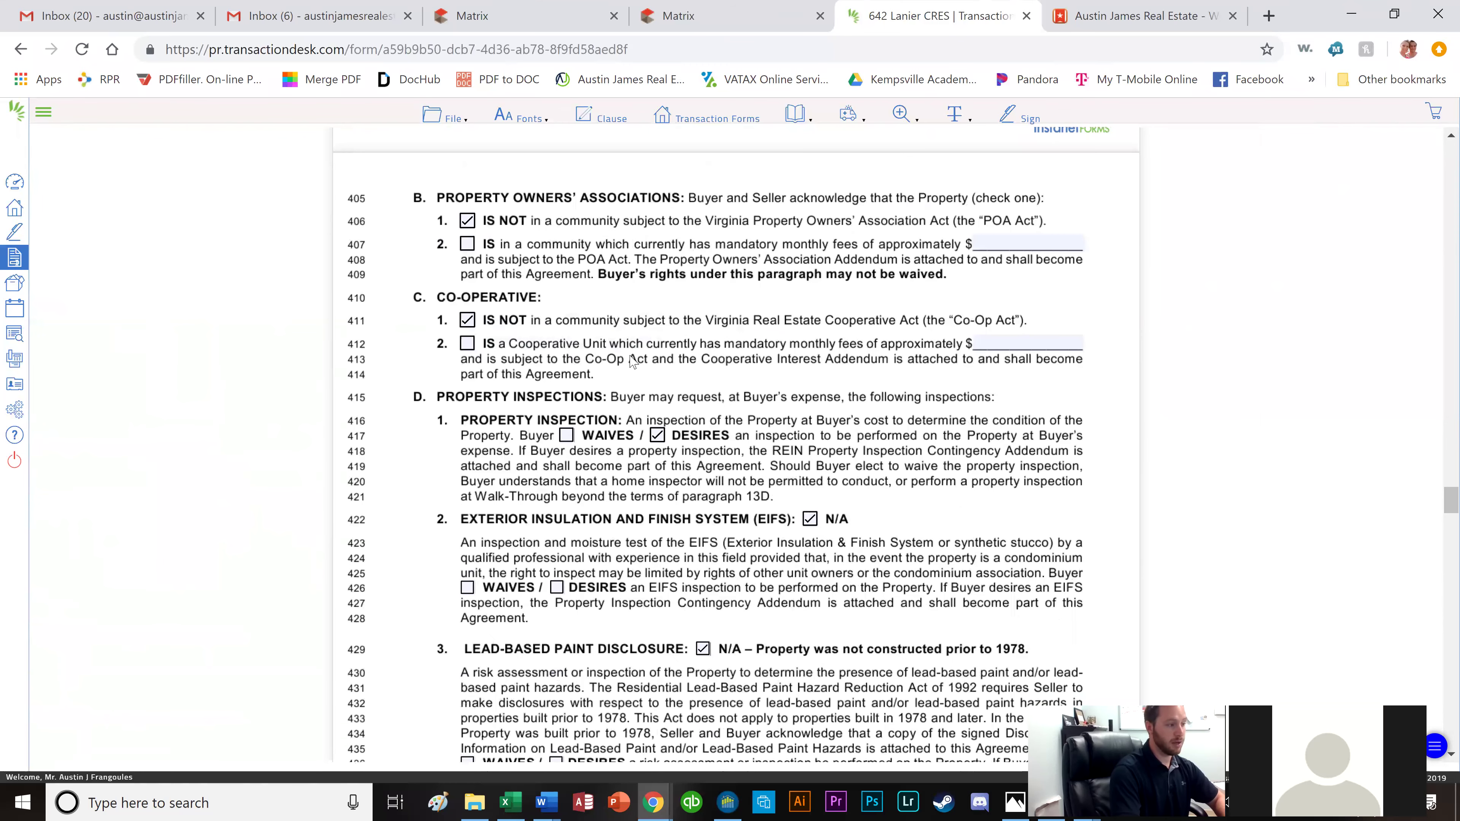
scroll(572, 368, down, 2)
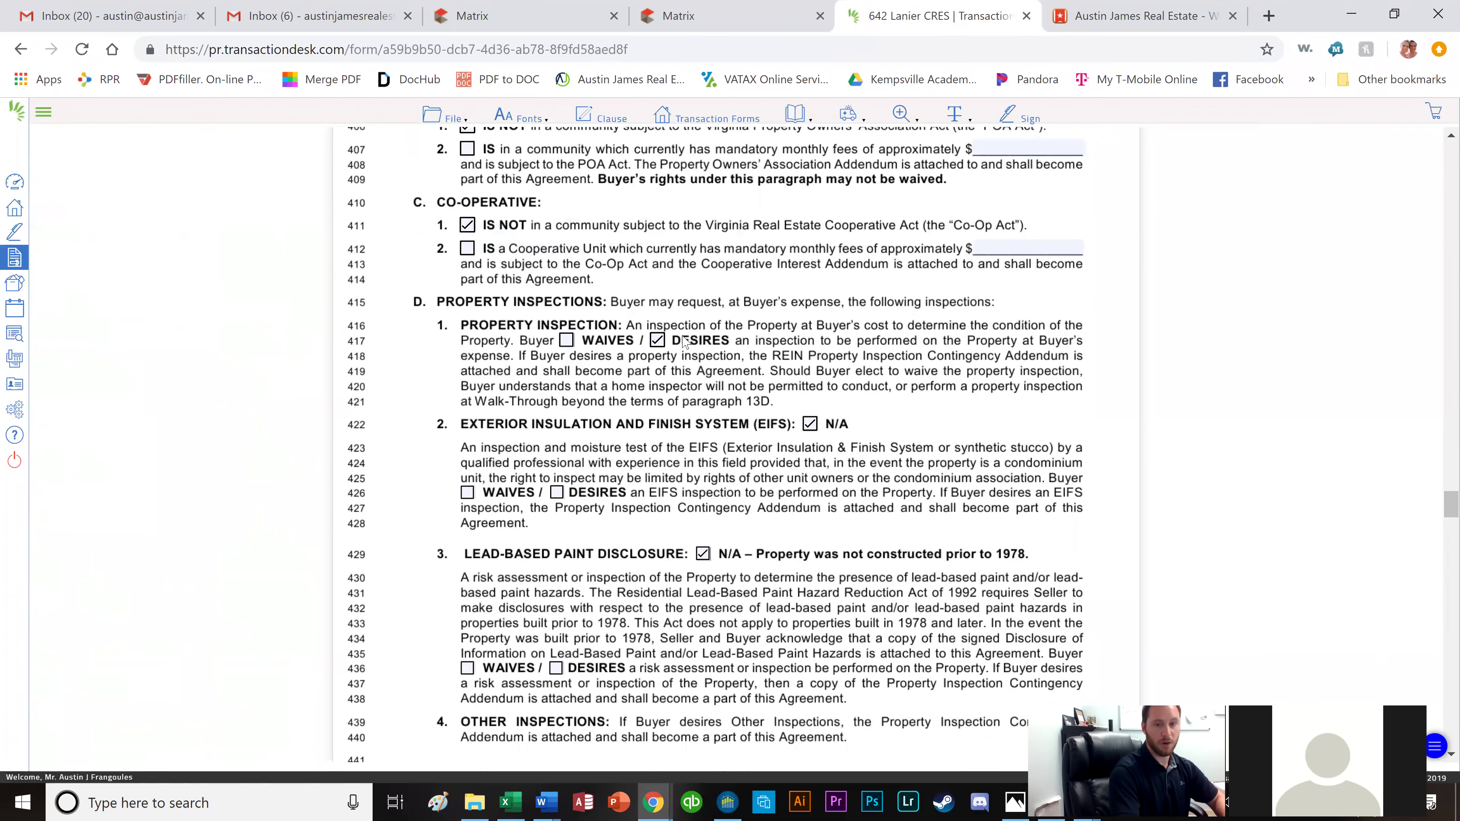
scroll(676, 361, down, 2)
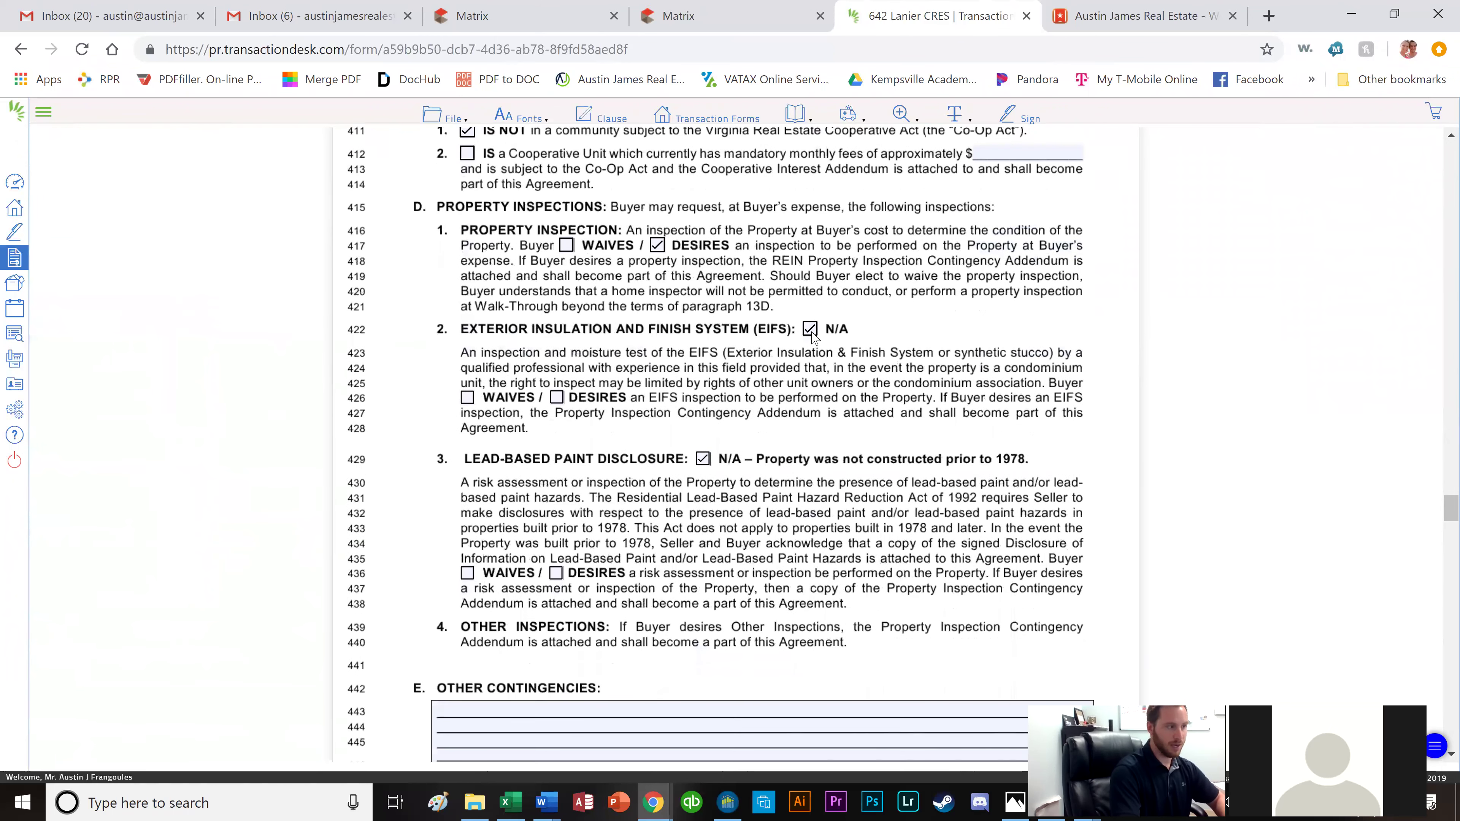
scroll(711, 384, down, 1)
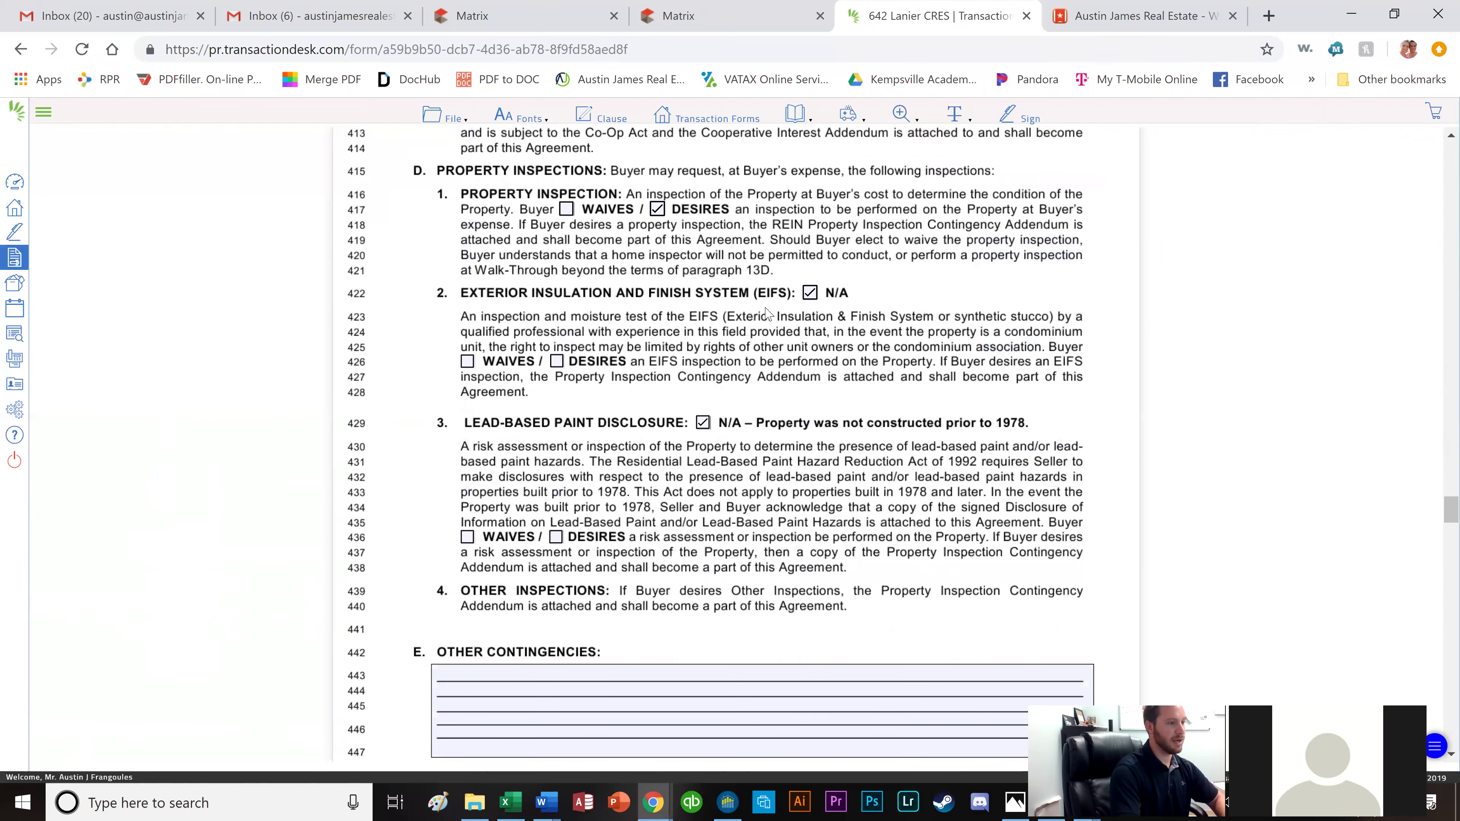
scroll(767, 310, down, 3)
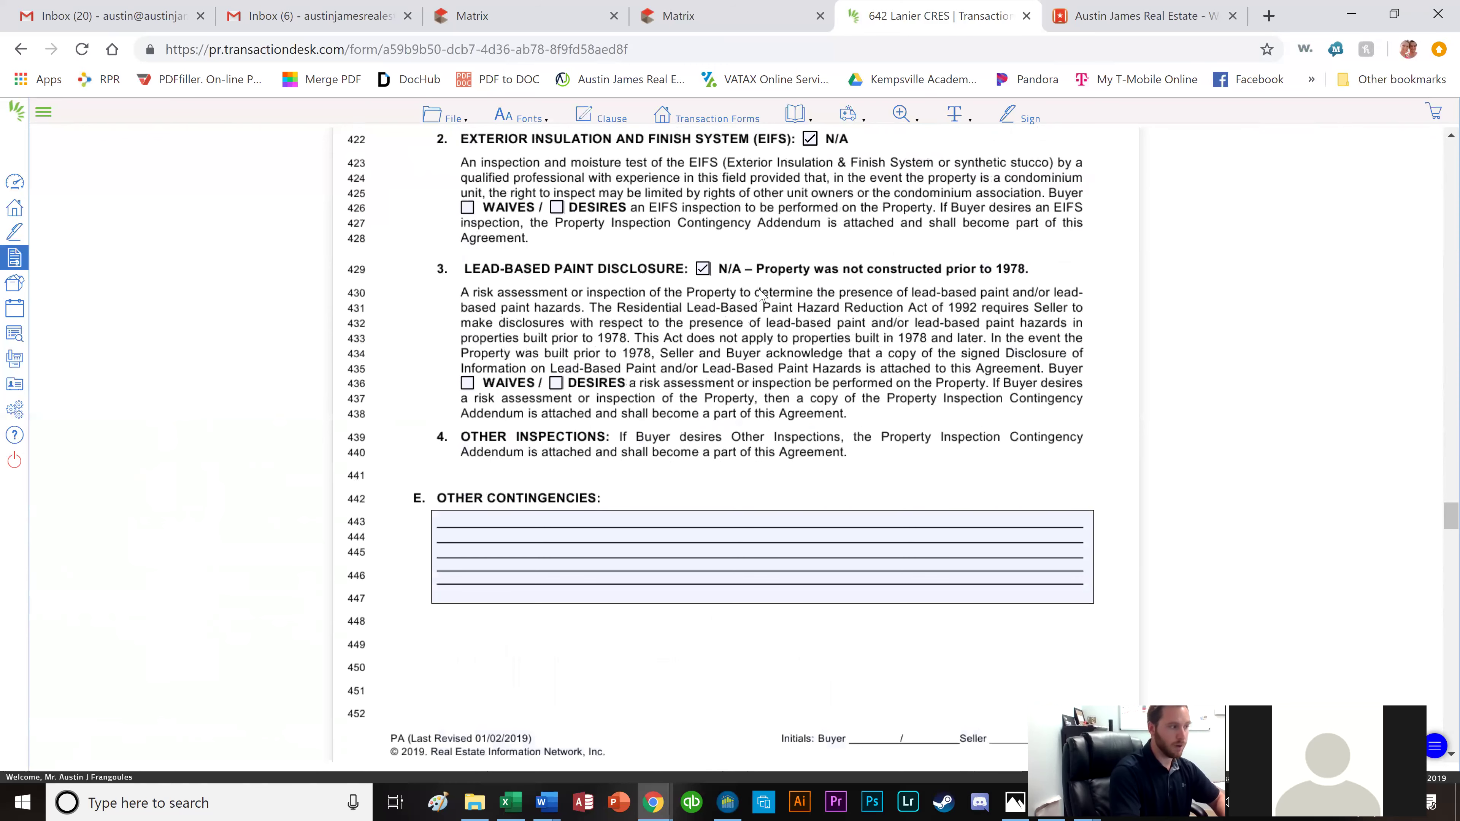
scroll(741, 322, down, 1)
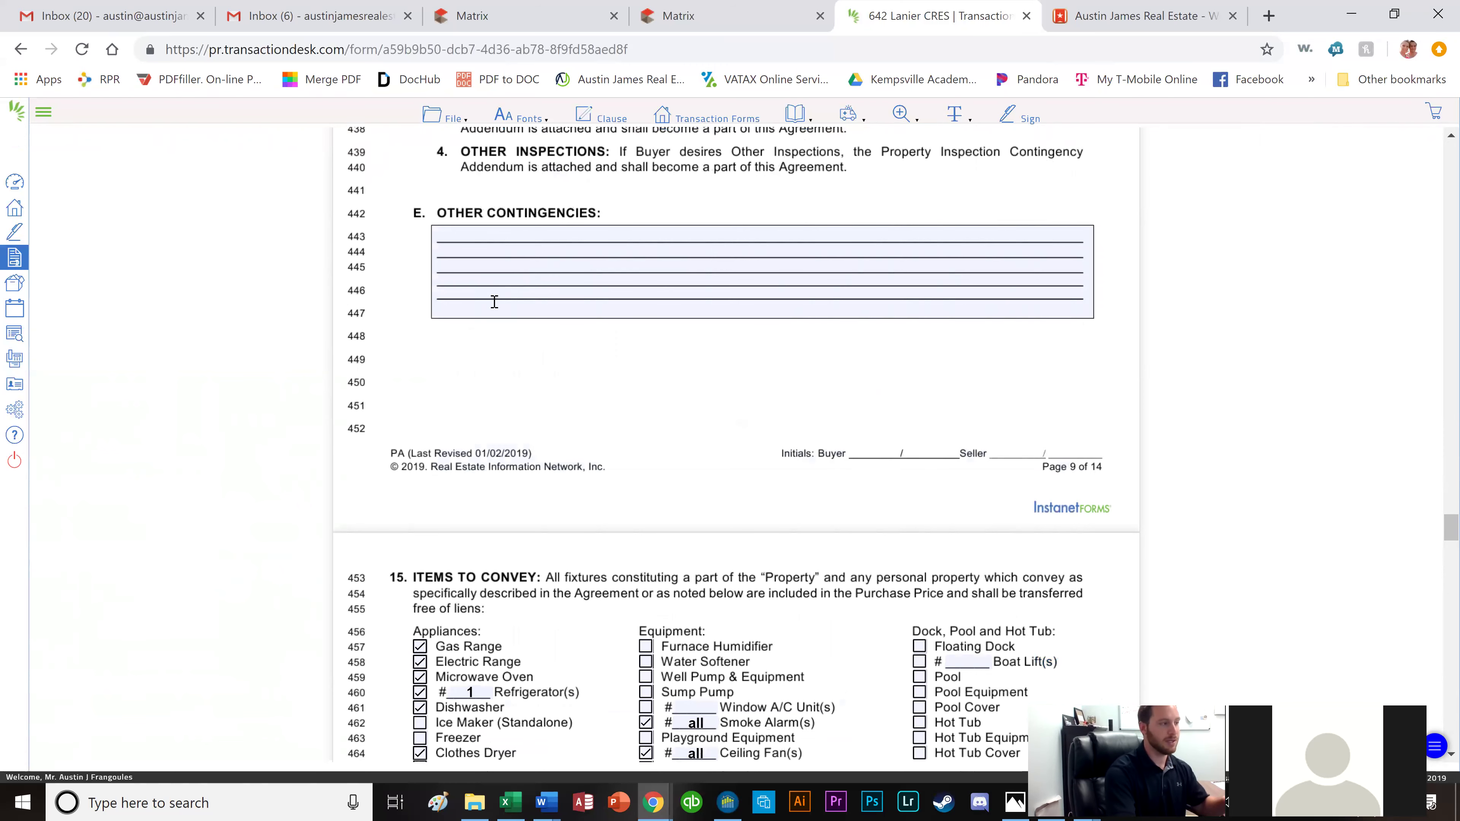
scroll(565, 328, down, 3)
scroll(565, 328, down, 3)
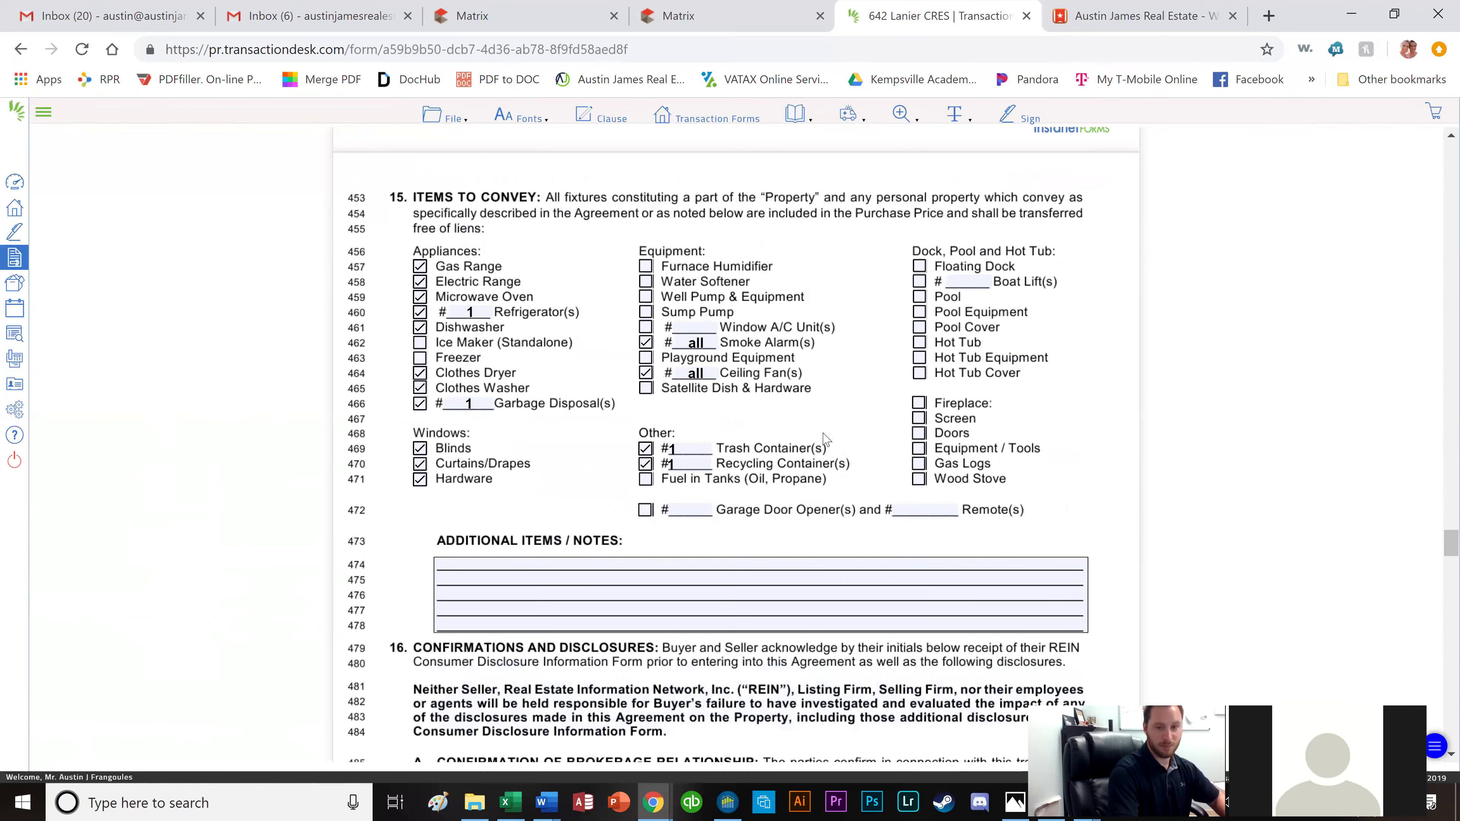
click(667, 22)
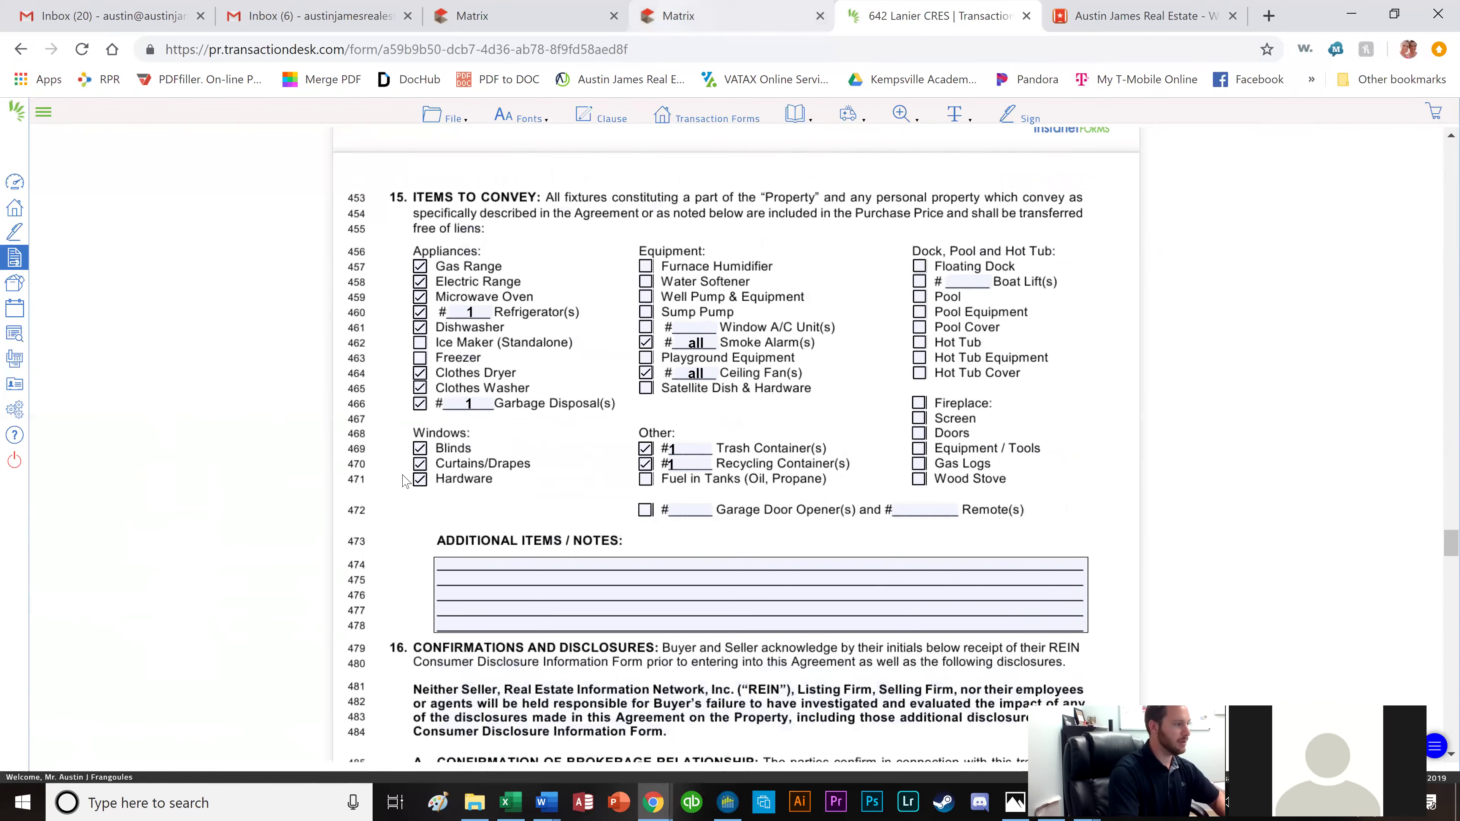
scroll(227, 383, up, 5)
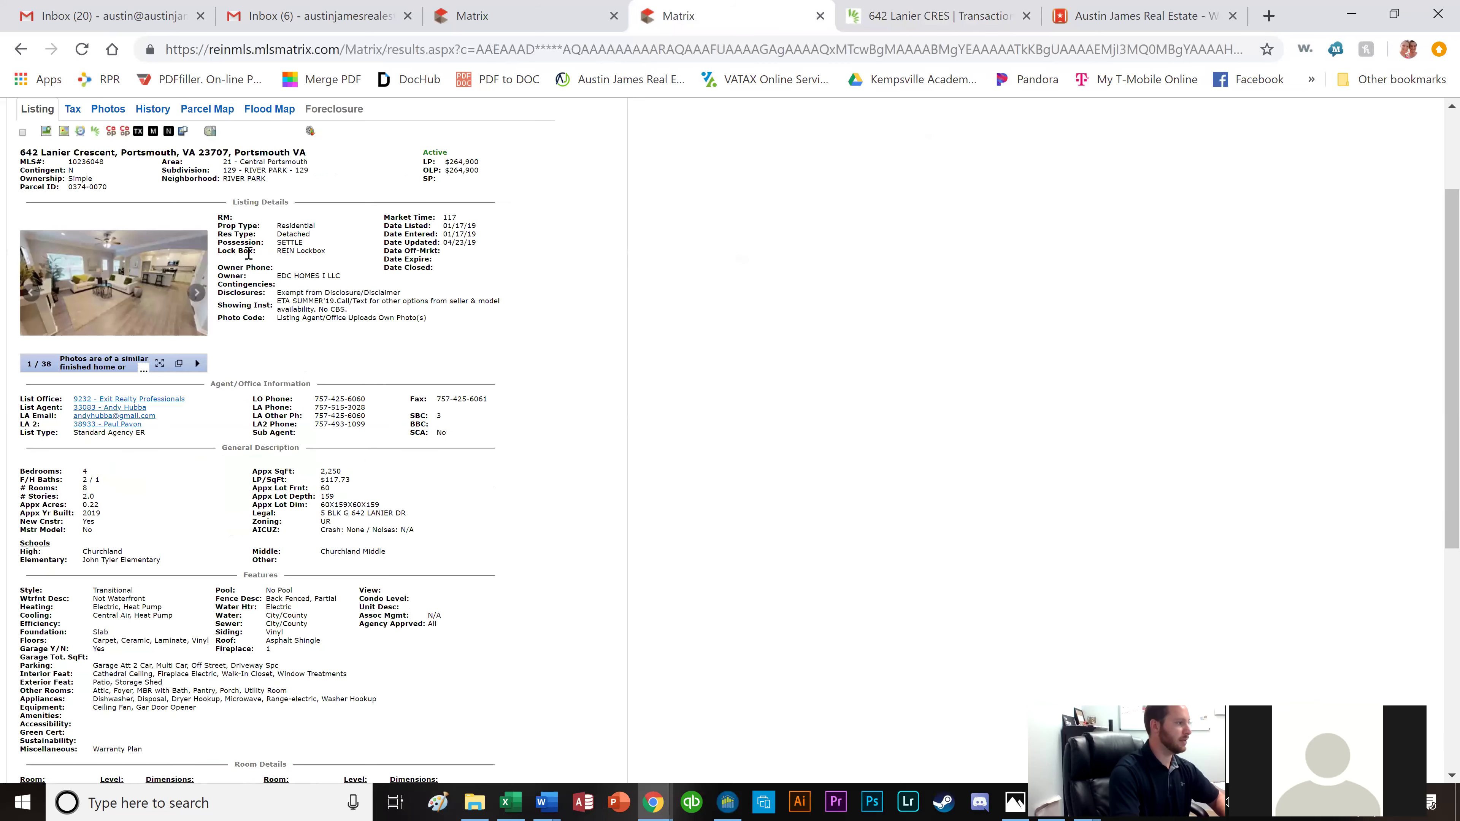
Select the listing's Appliances line and compare it against the offer form's conveyed items.
scroll(122, 349, down, 2)
scroll(123, 349, down, 4)
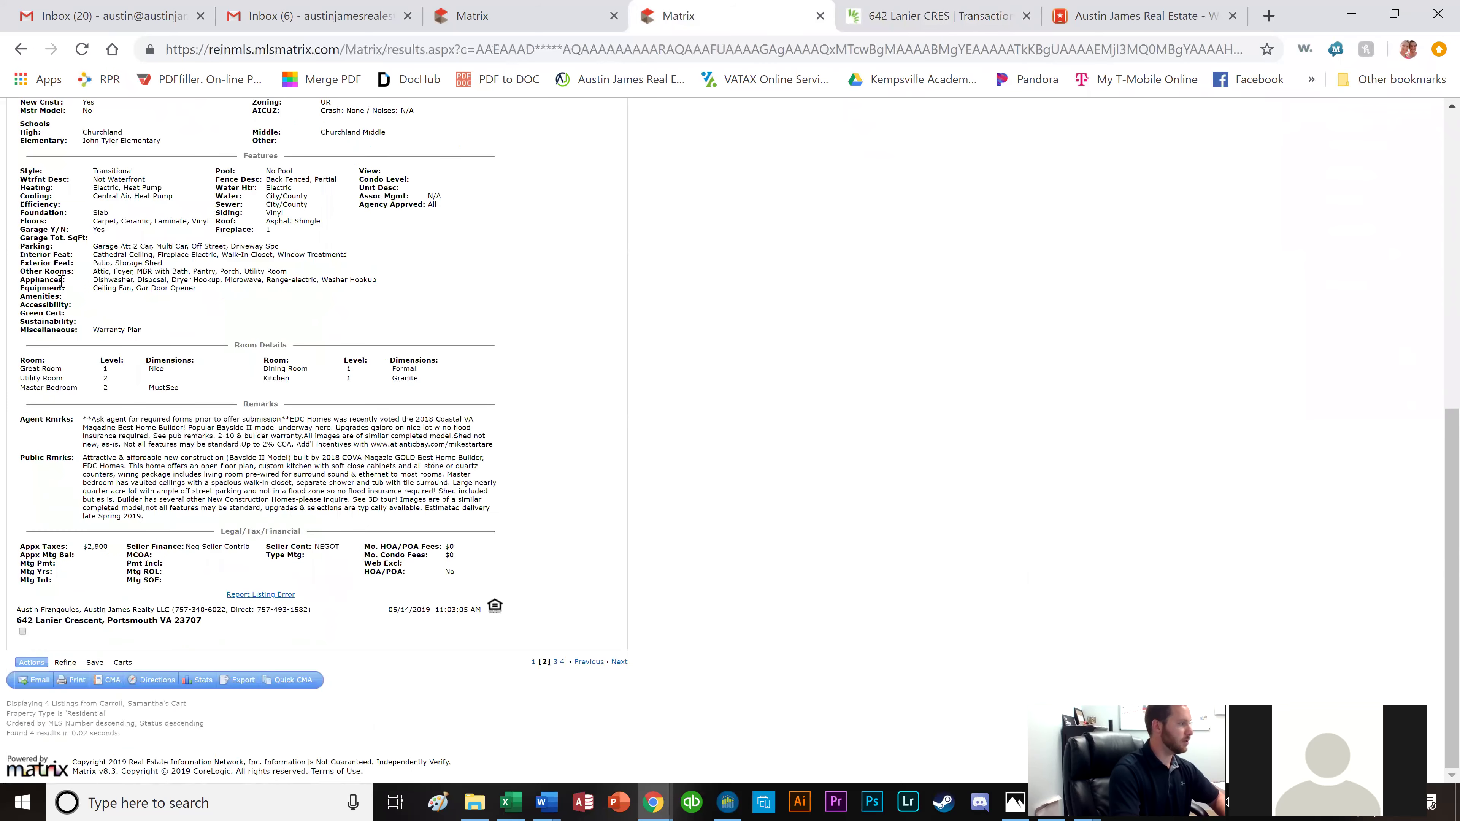
drag(94, 281, 377, 281)
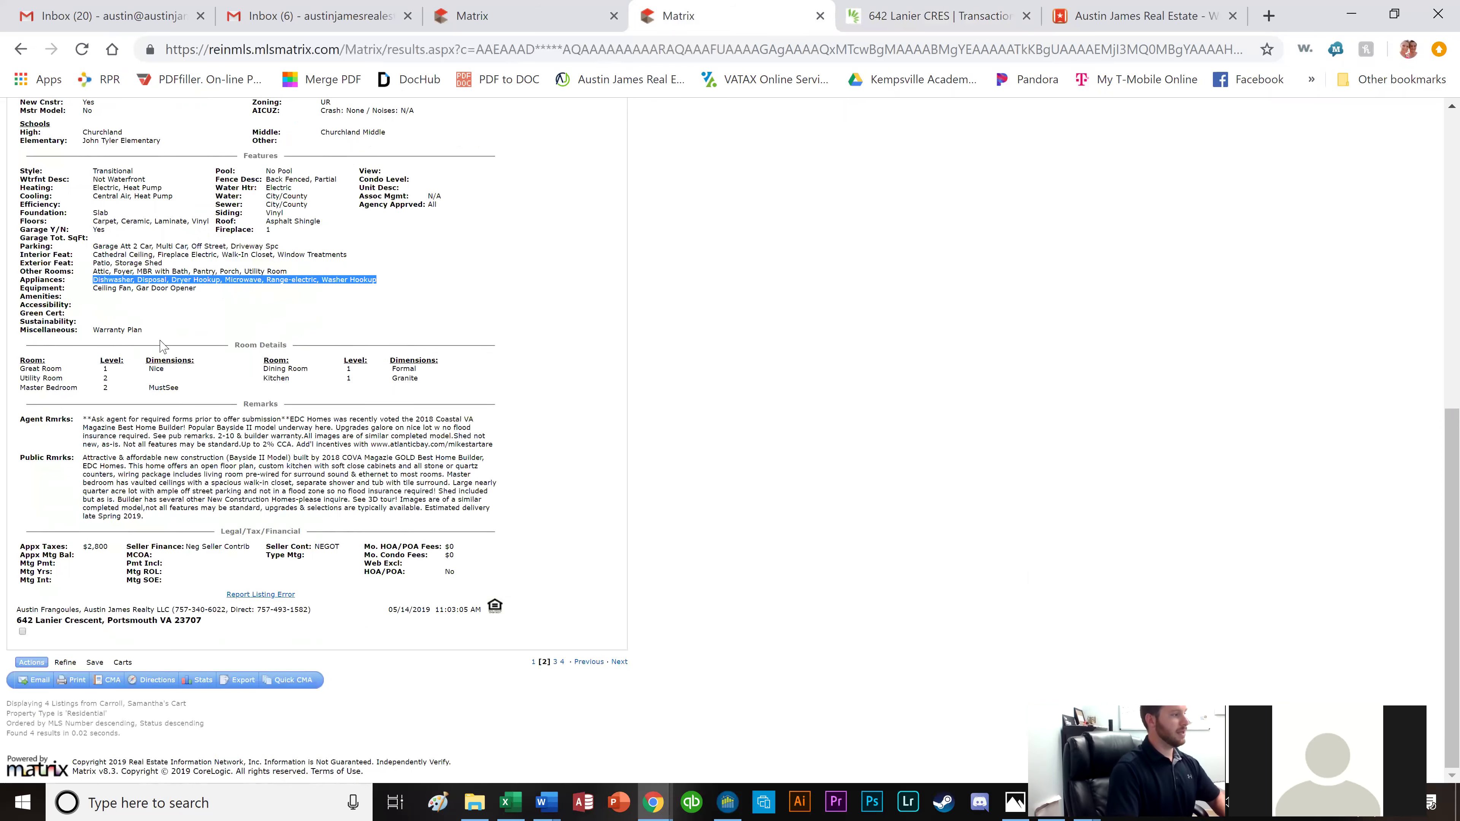
click(890, 17)
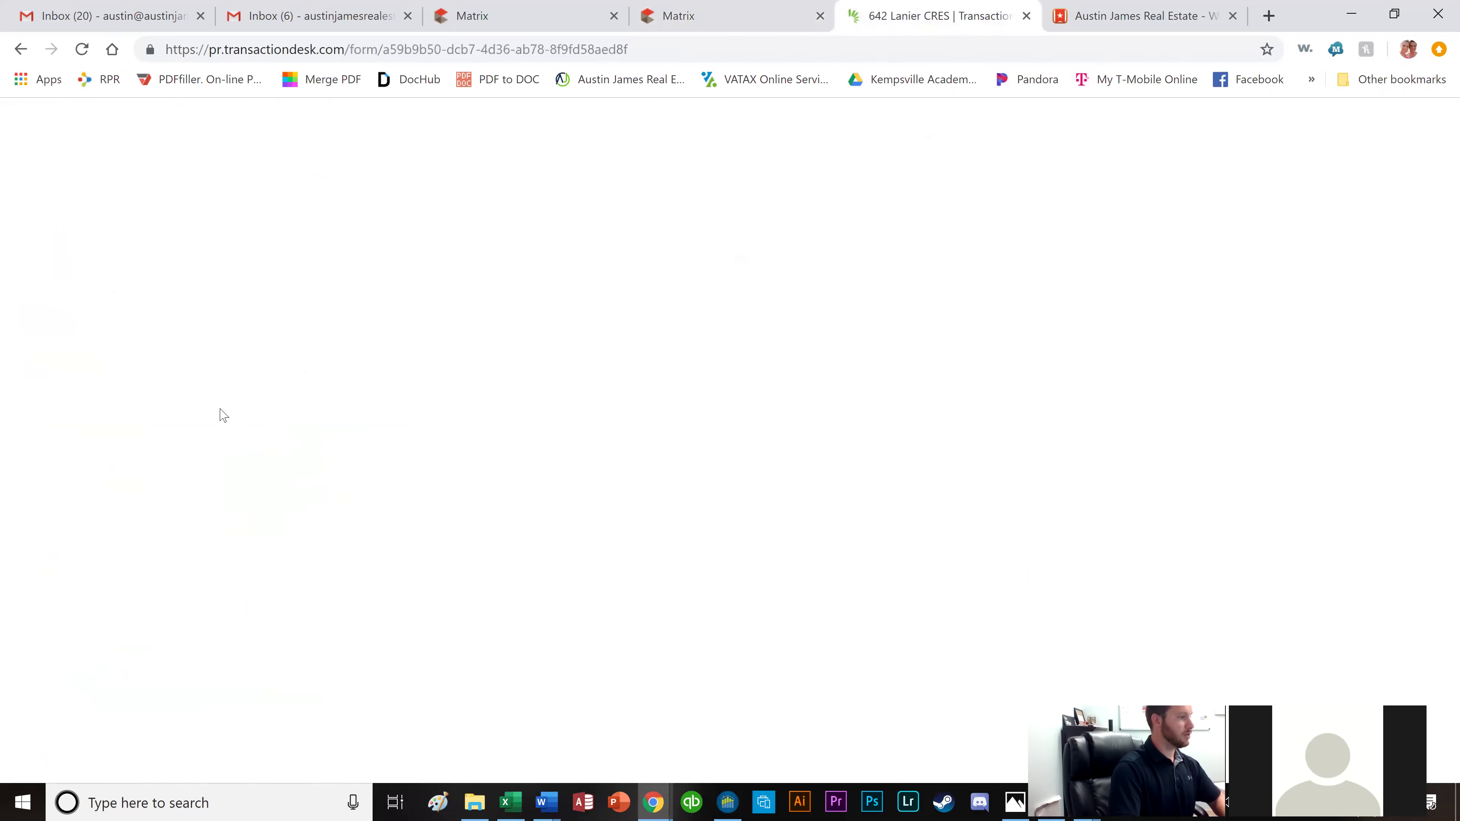
click(718, 16)
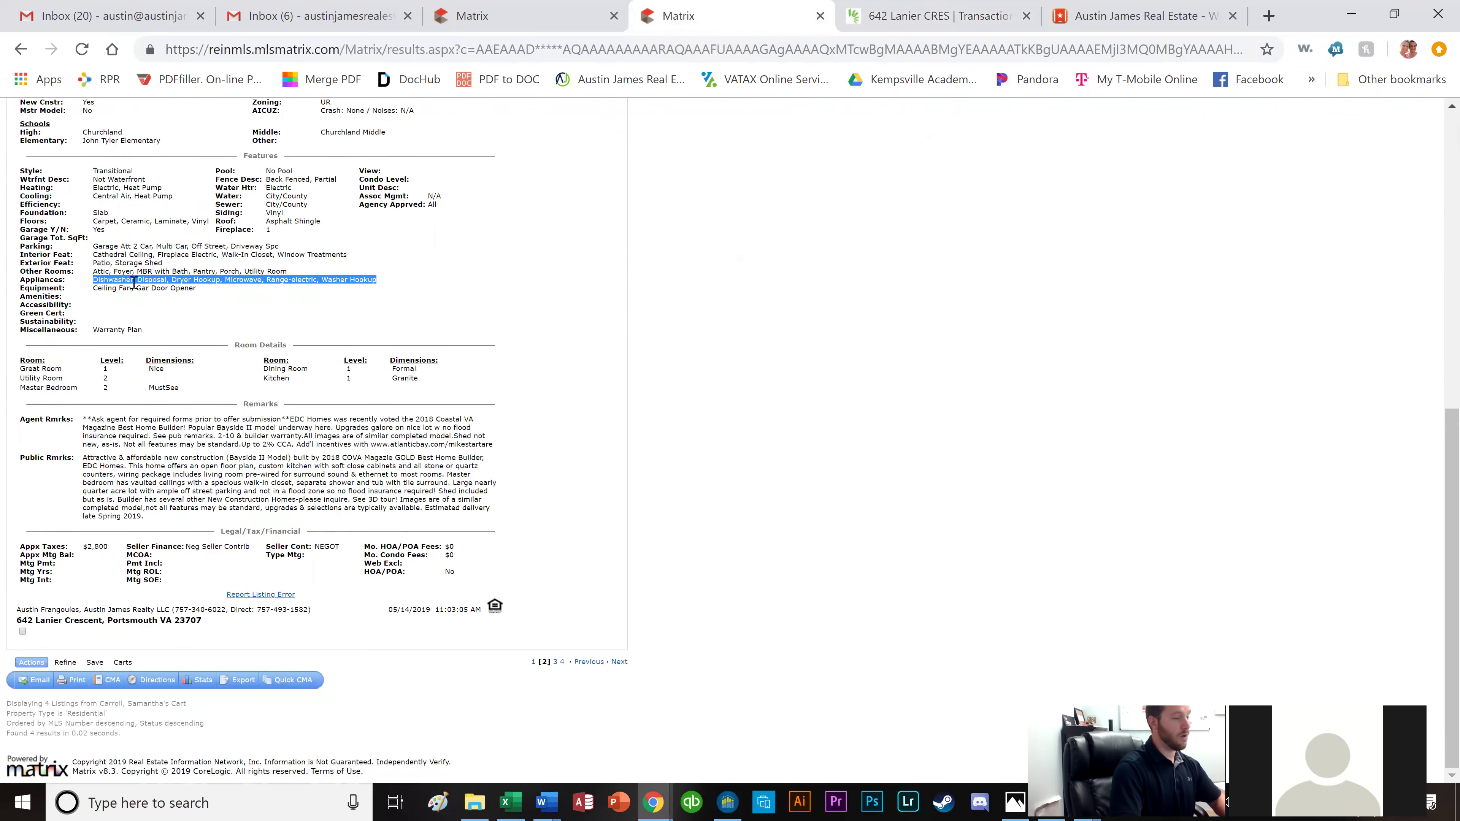
Uncheck Clothes Dryer, Clothes Washer, Blinds, Hardware and Curtains/Drapes in Items to Convey.
click(970, 19)
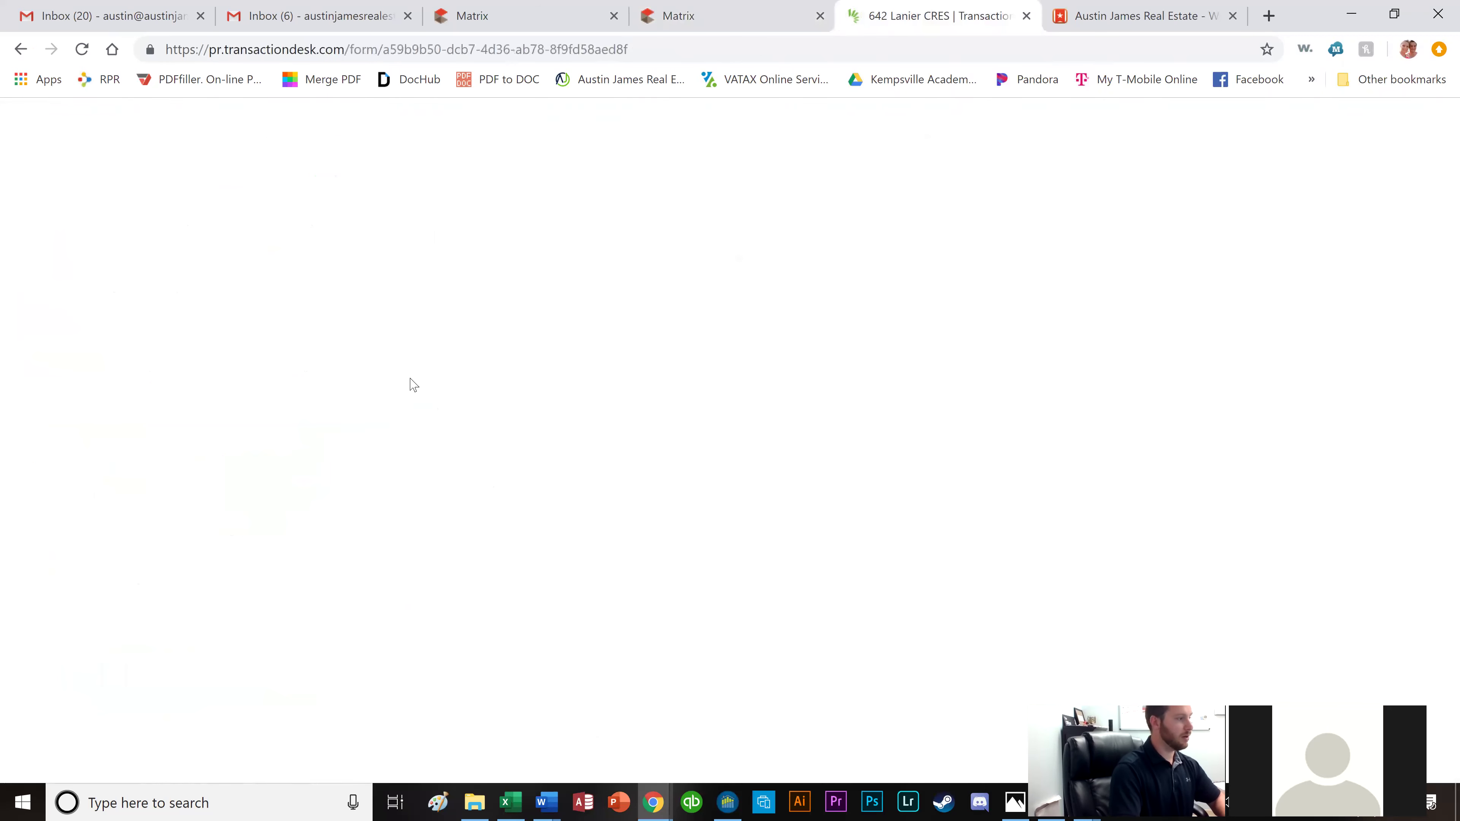
click(419, 387)
click(420, 373)
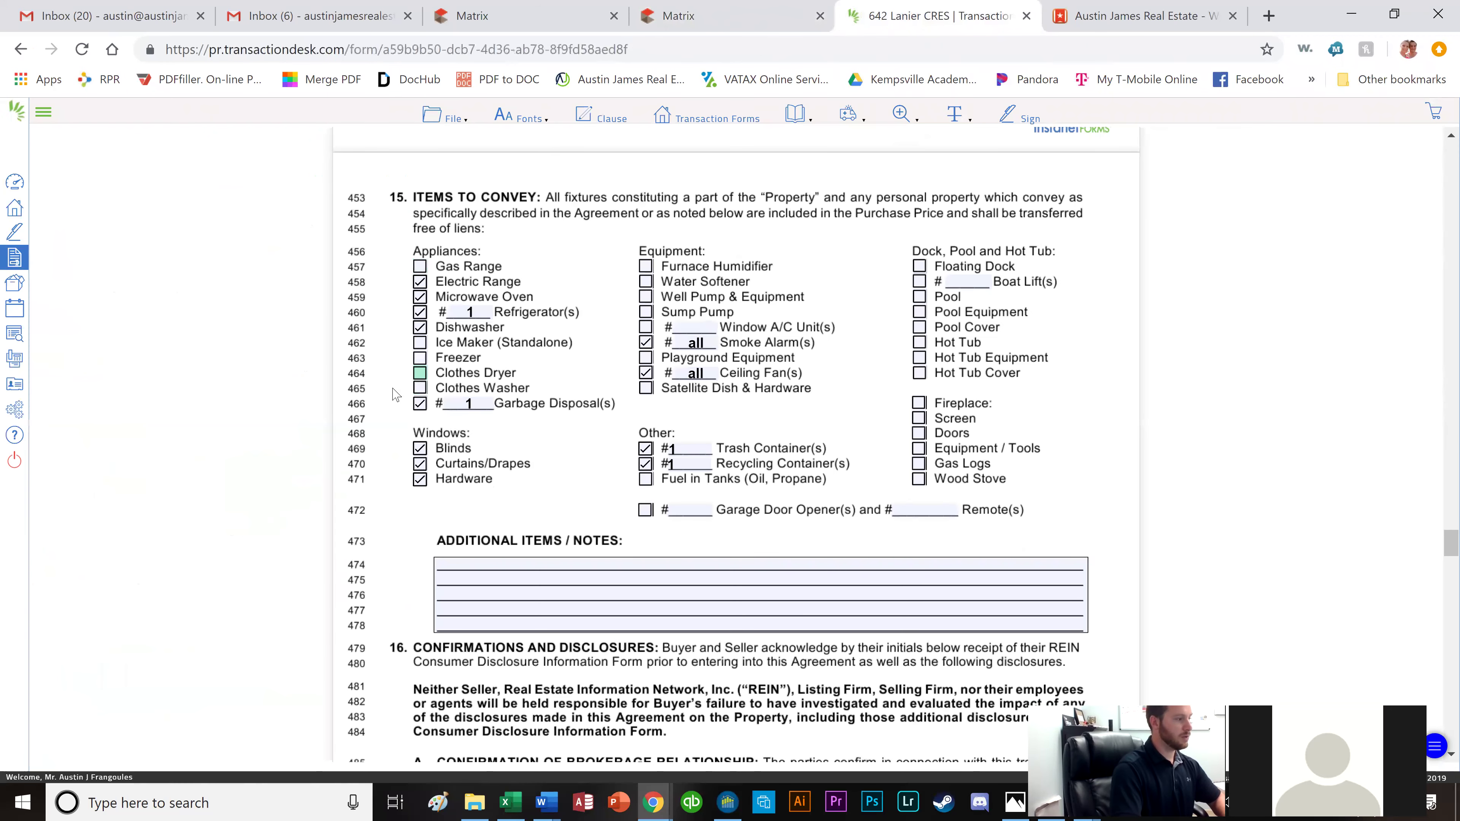
click(420, 448)
click(420, 479)
click(419, 464)
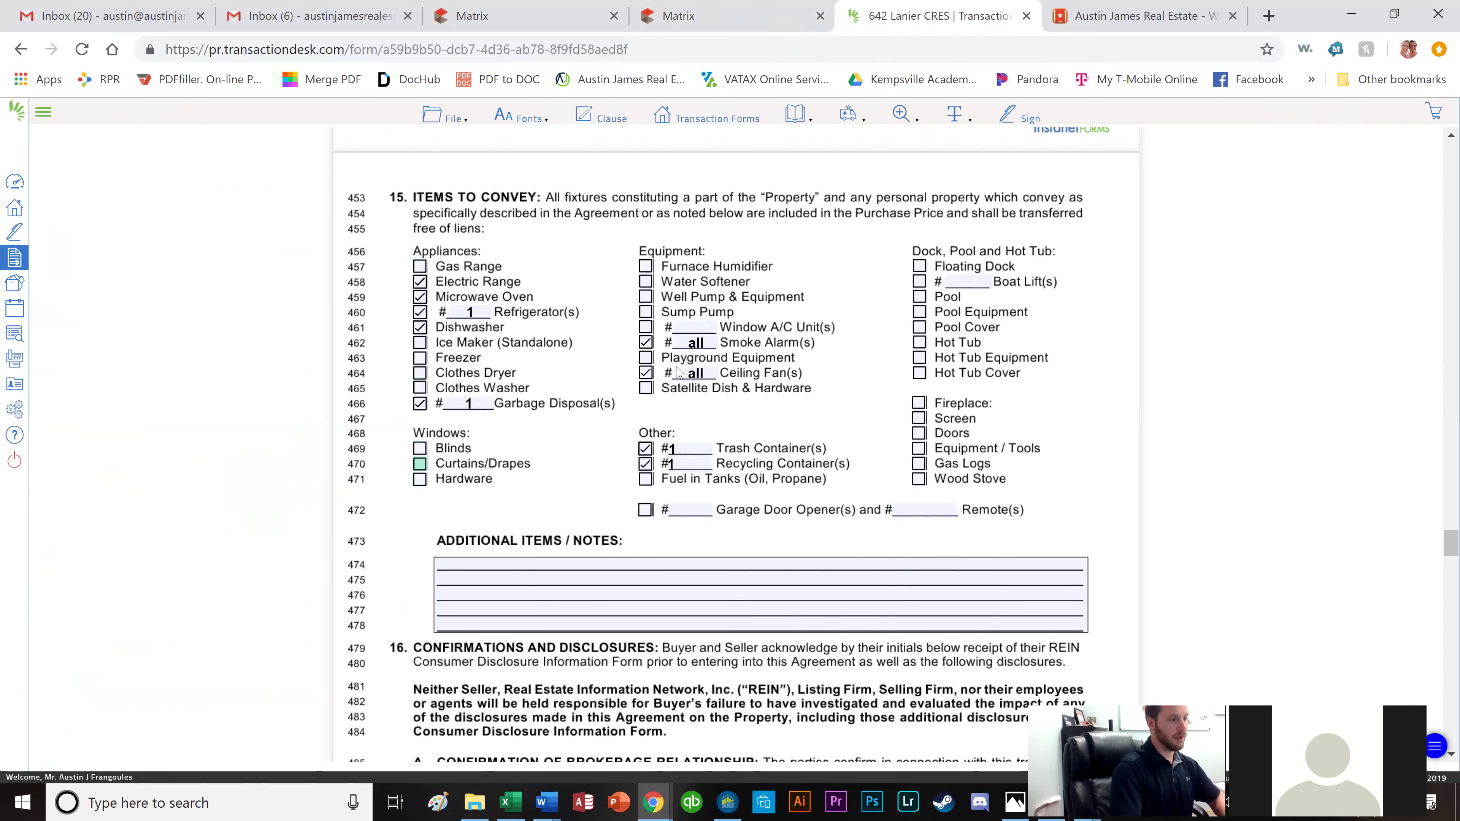
click(741, 17)
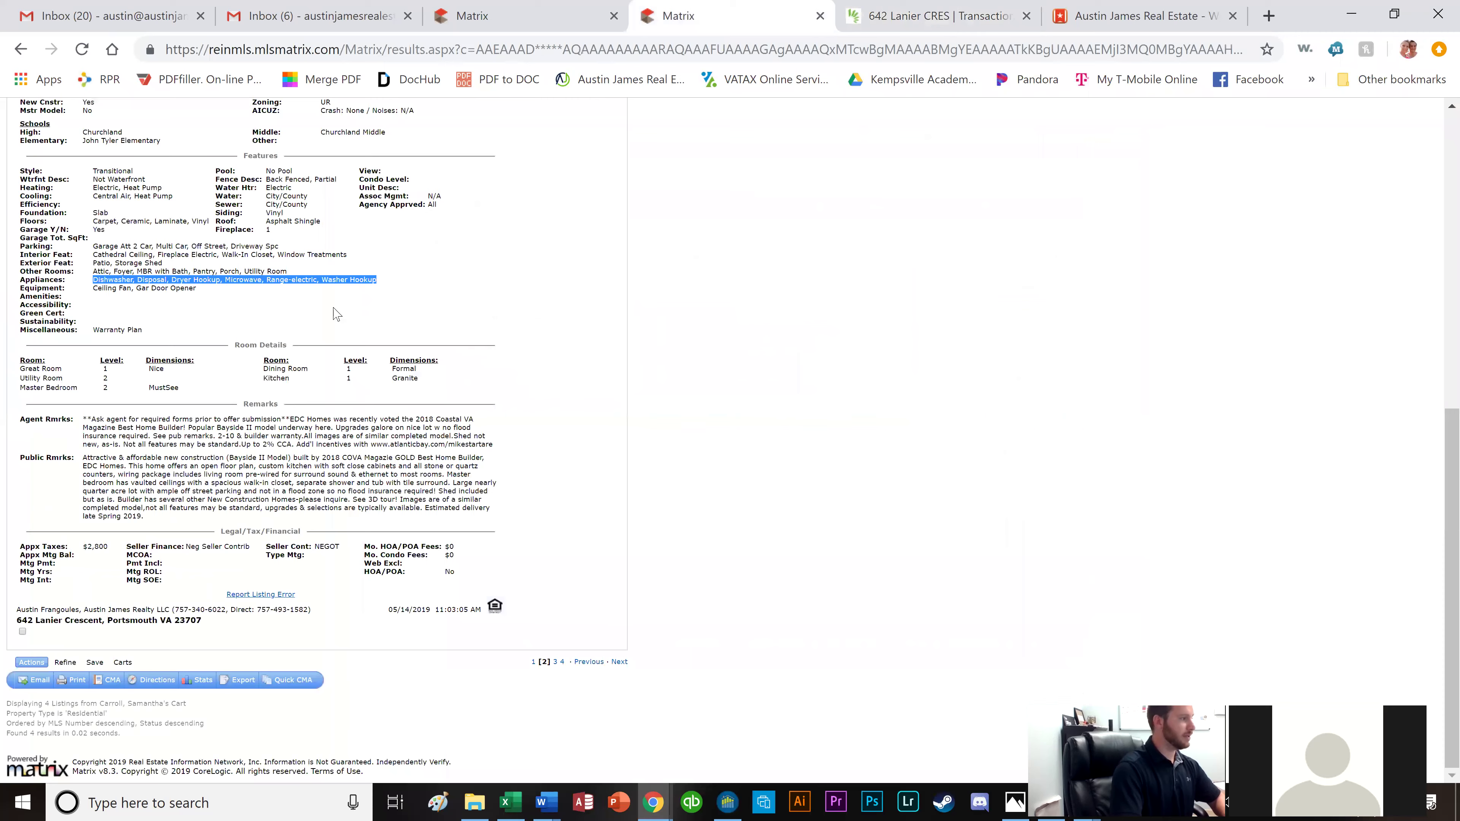
scroll(336, 313, up, 3)
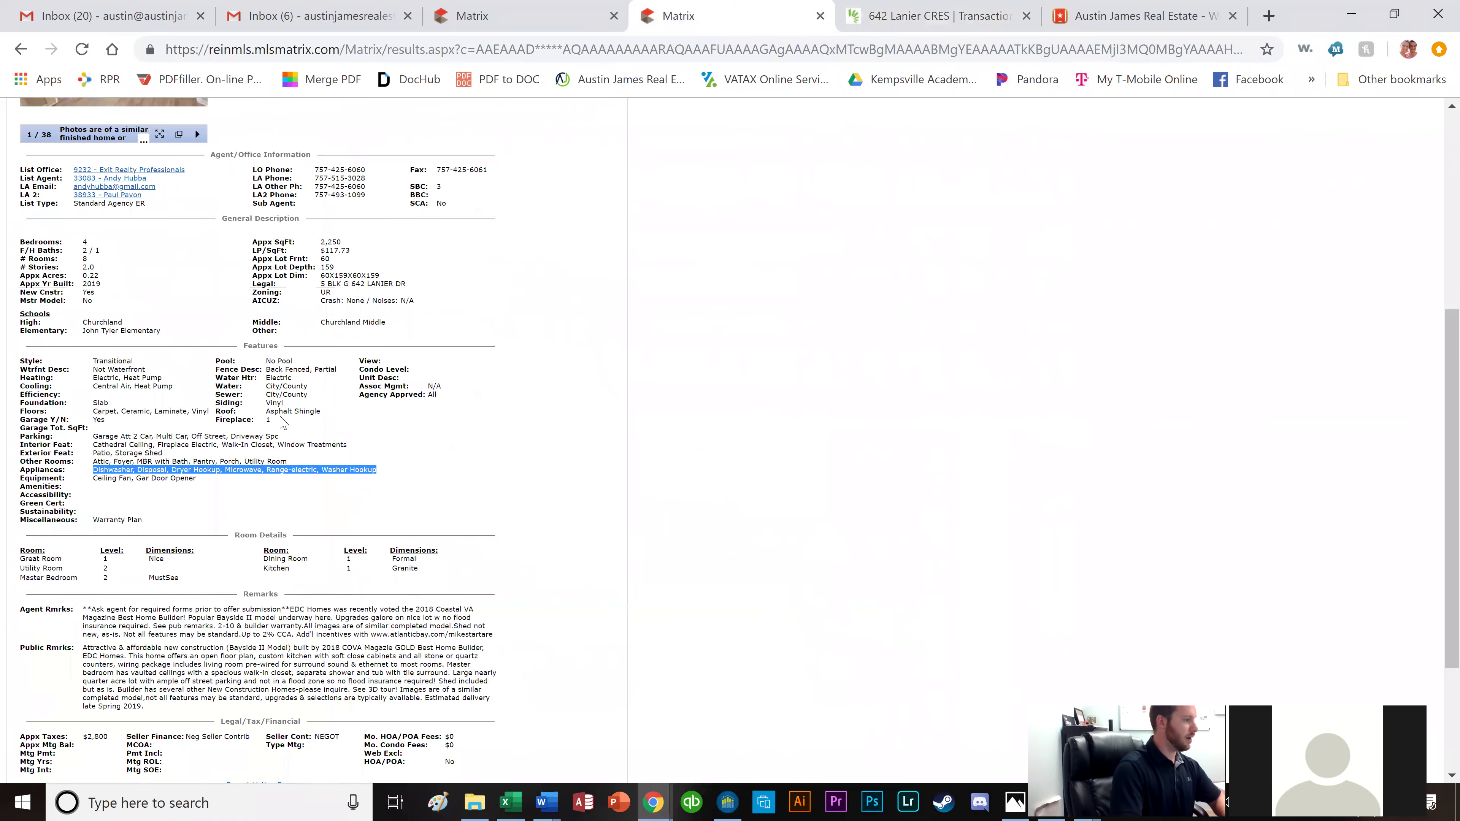
scroll(283, 422, up, 5)
click(148, 325)
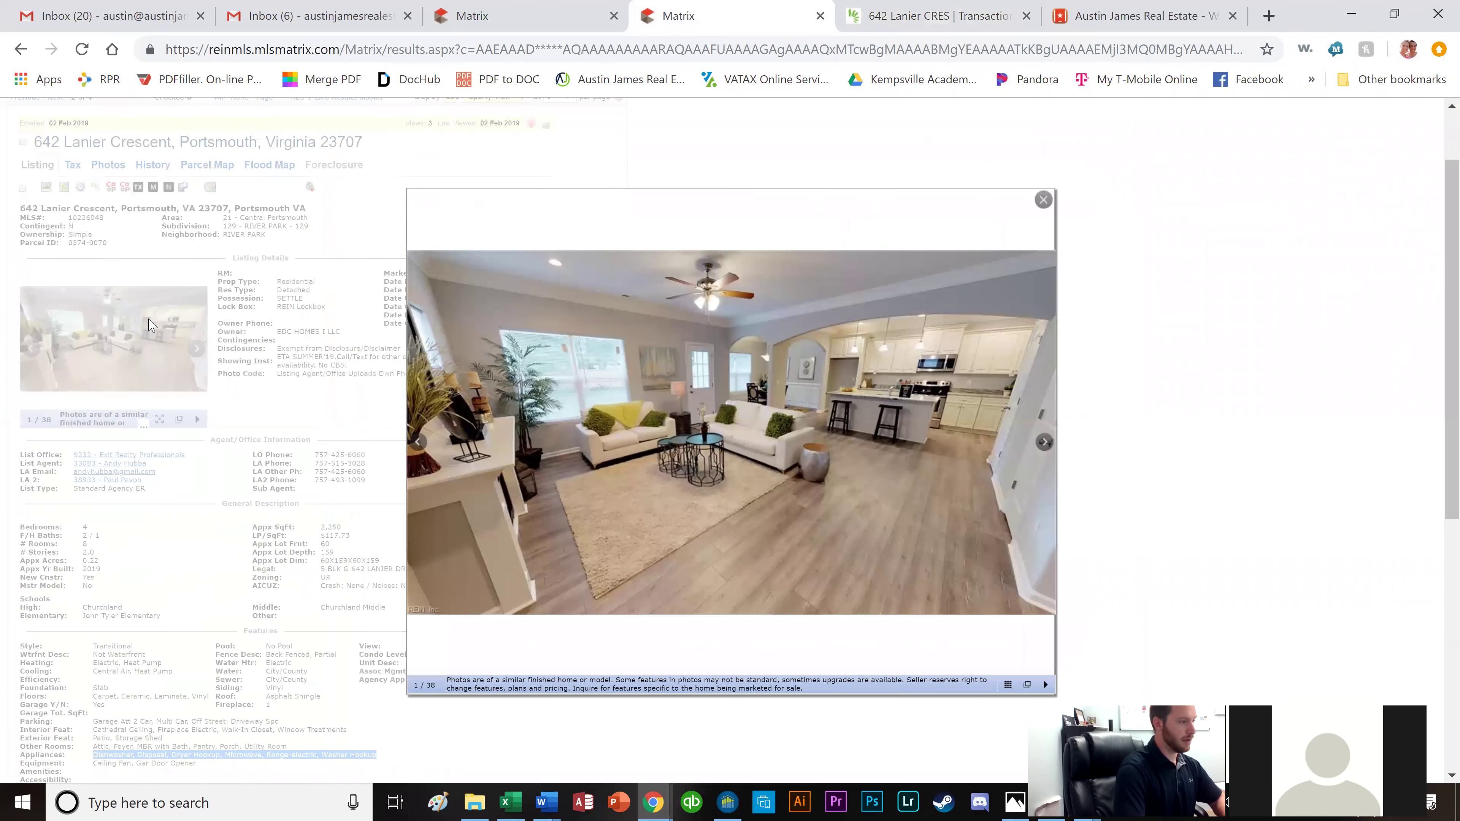
key(Right)
key(Right)
key(Right)
key(Right)
key(Right)
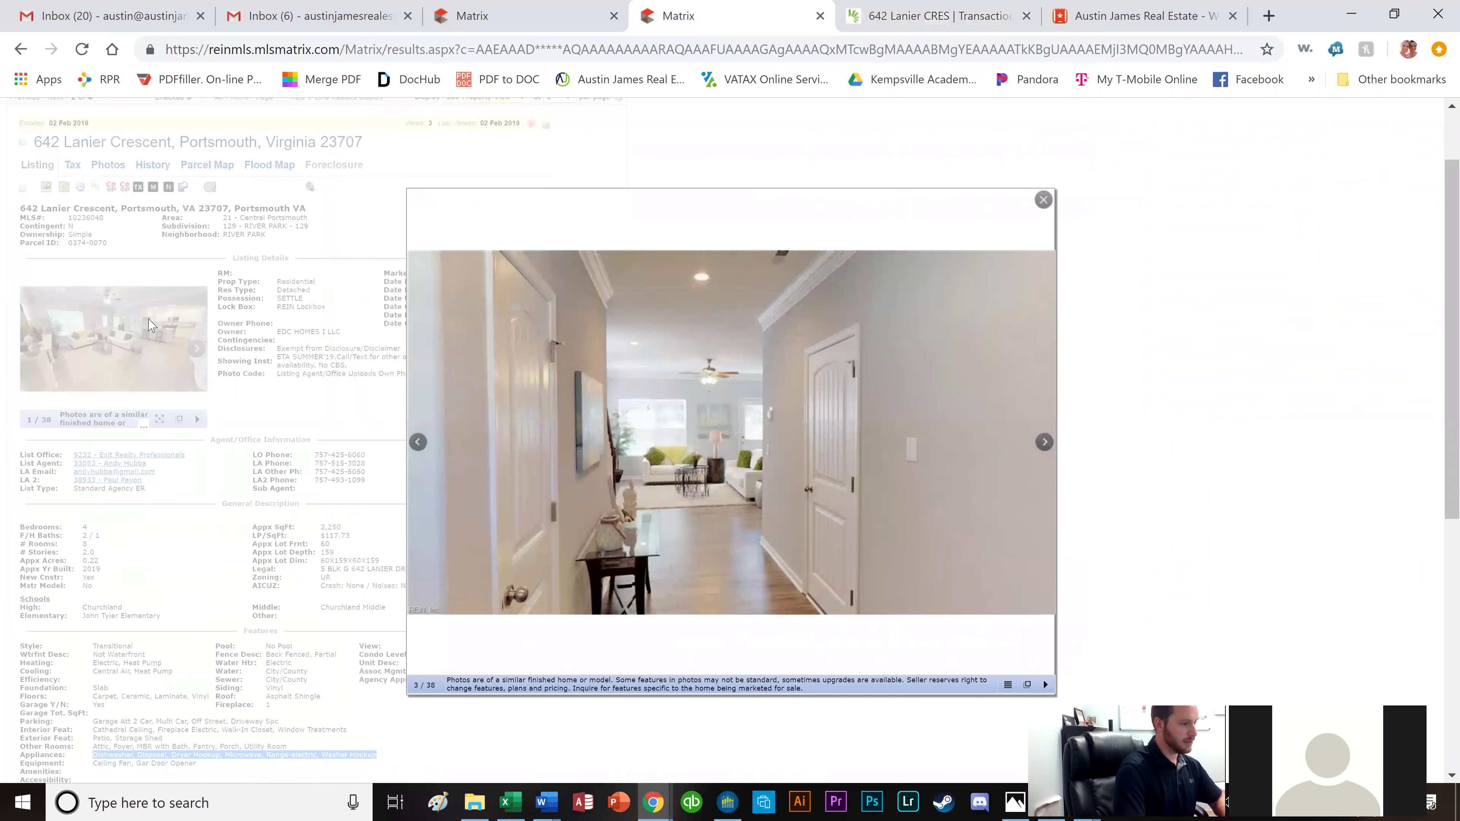
key(Right)
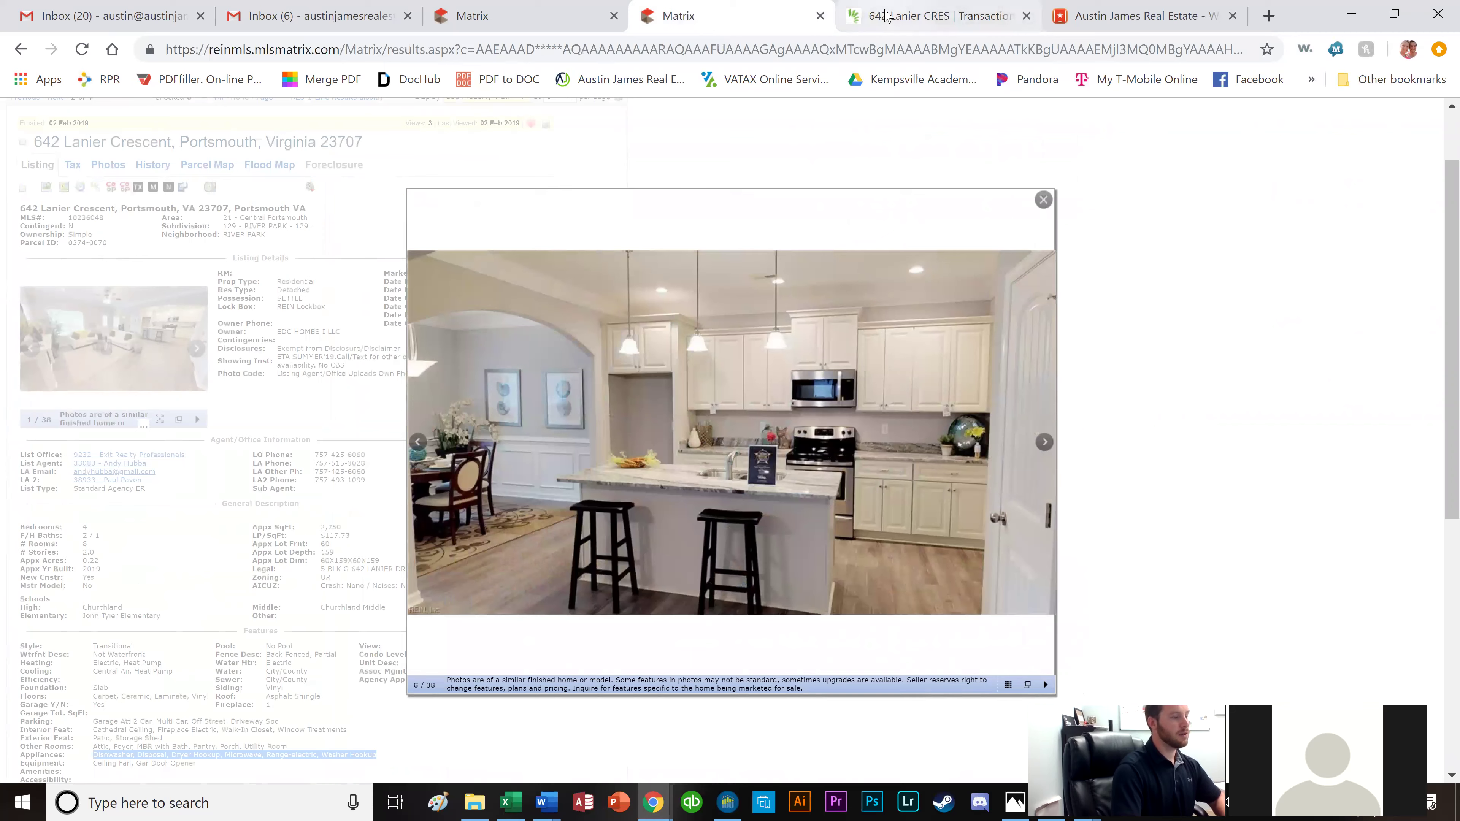
click(934, 16)
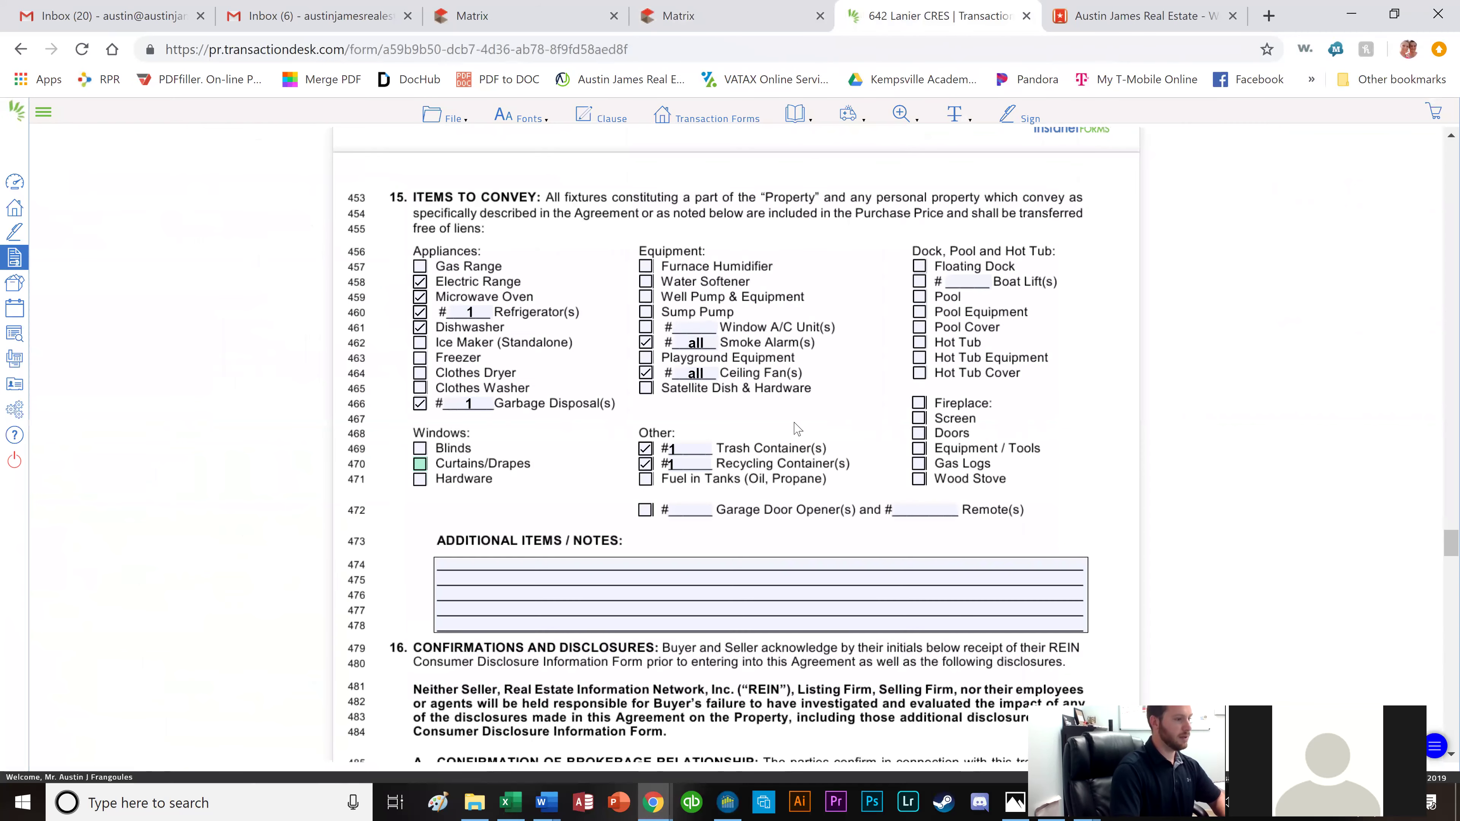
Check the fireplace Screen, Doors and Gas Logs as conveying items.
click(919, 419)
click(919, 433)
click(919, 464)
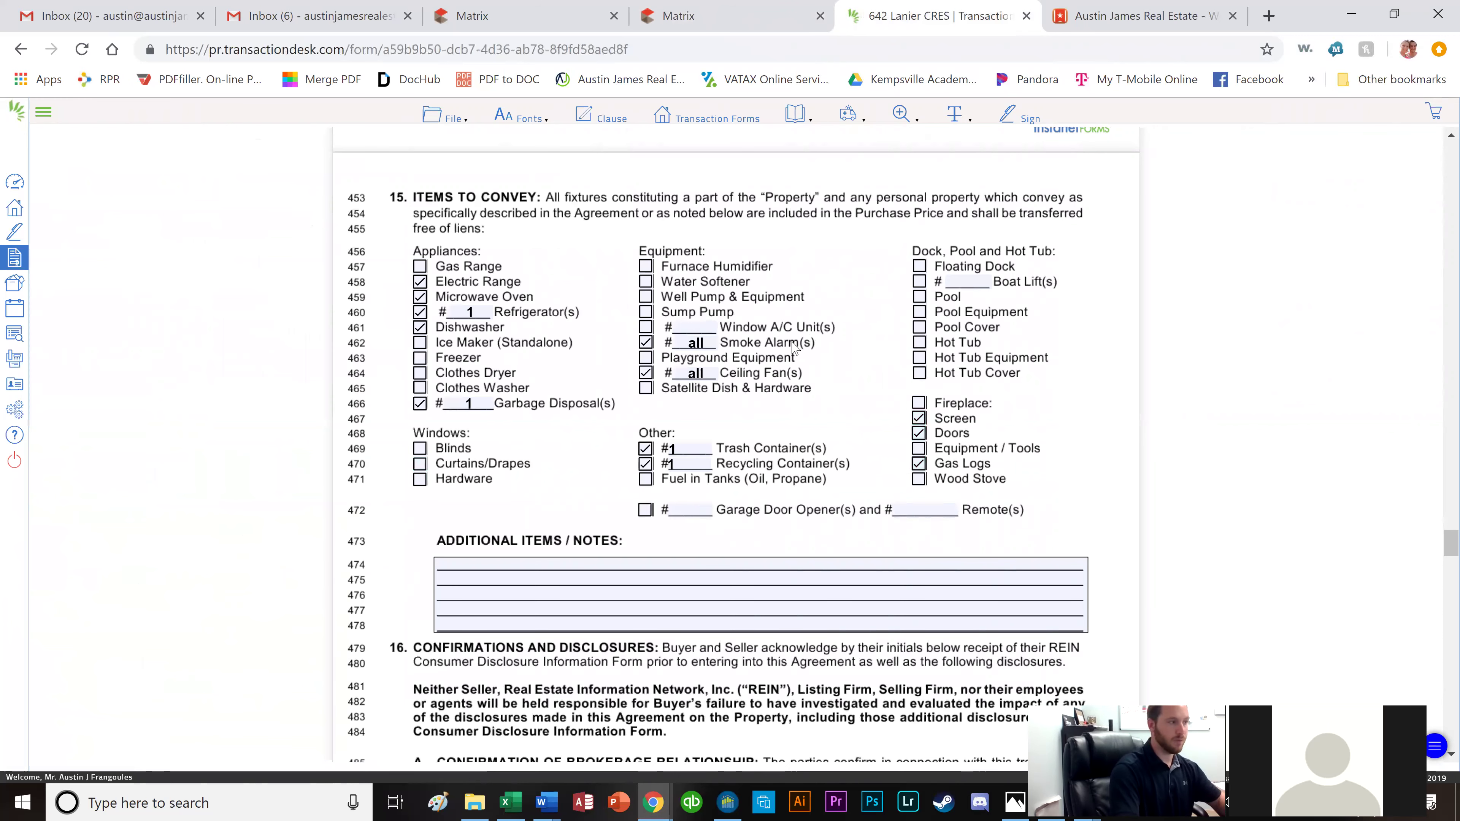
scroll(670, 457, down, 5)
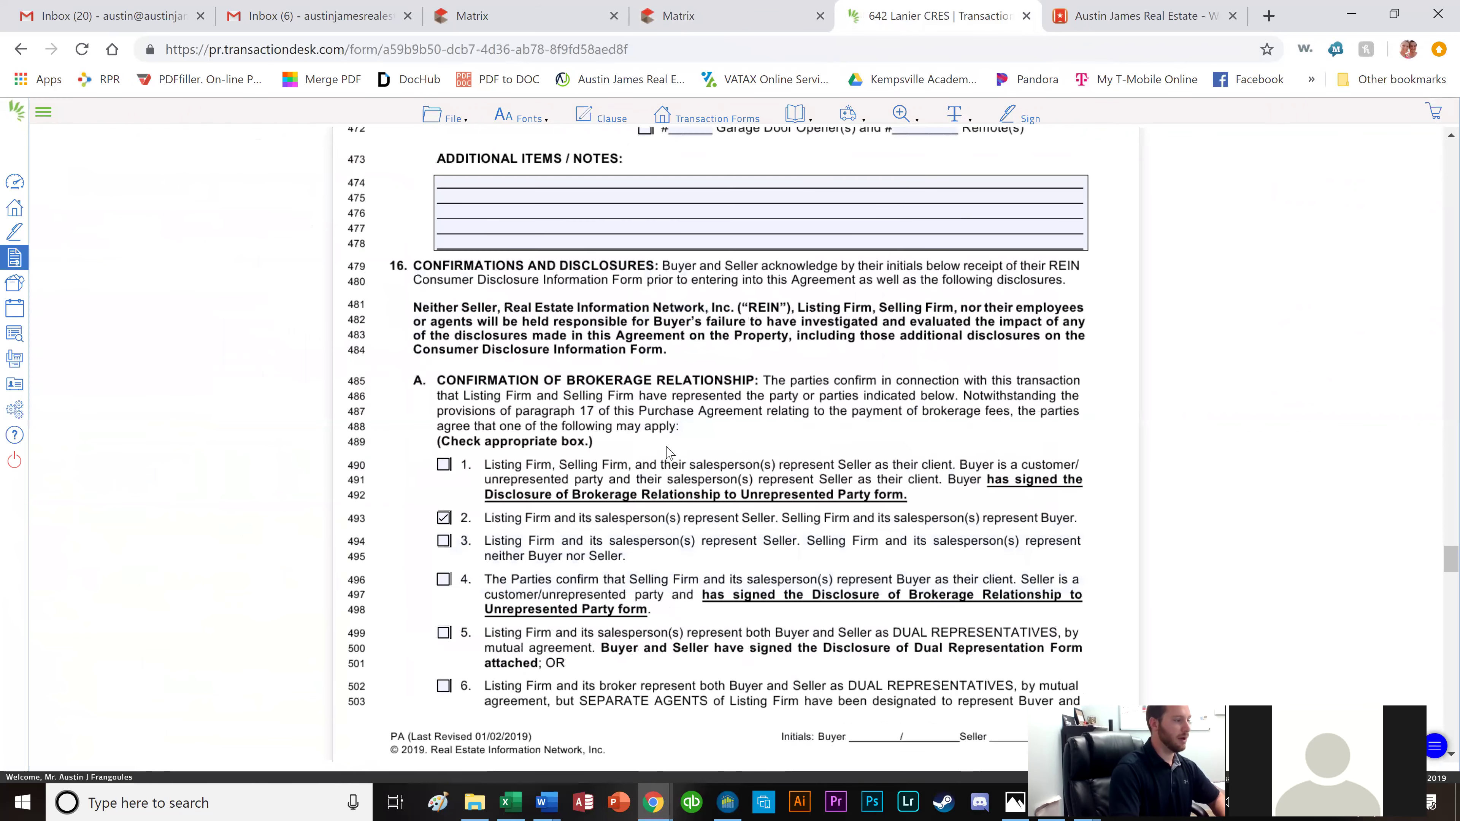
scroll(637, 437, down, 3)
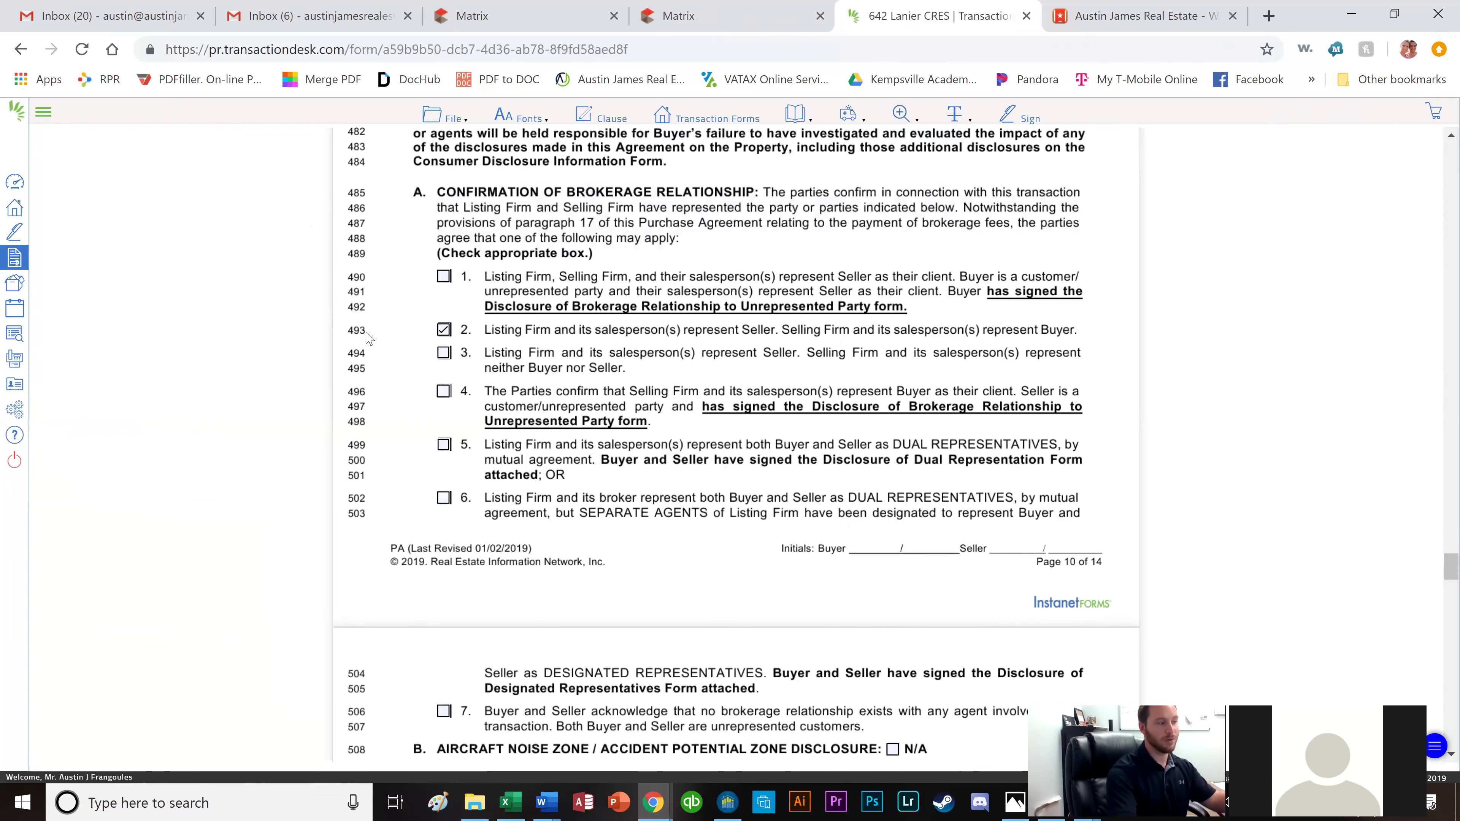
scroll(380, 328, down, 8)
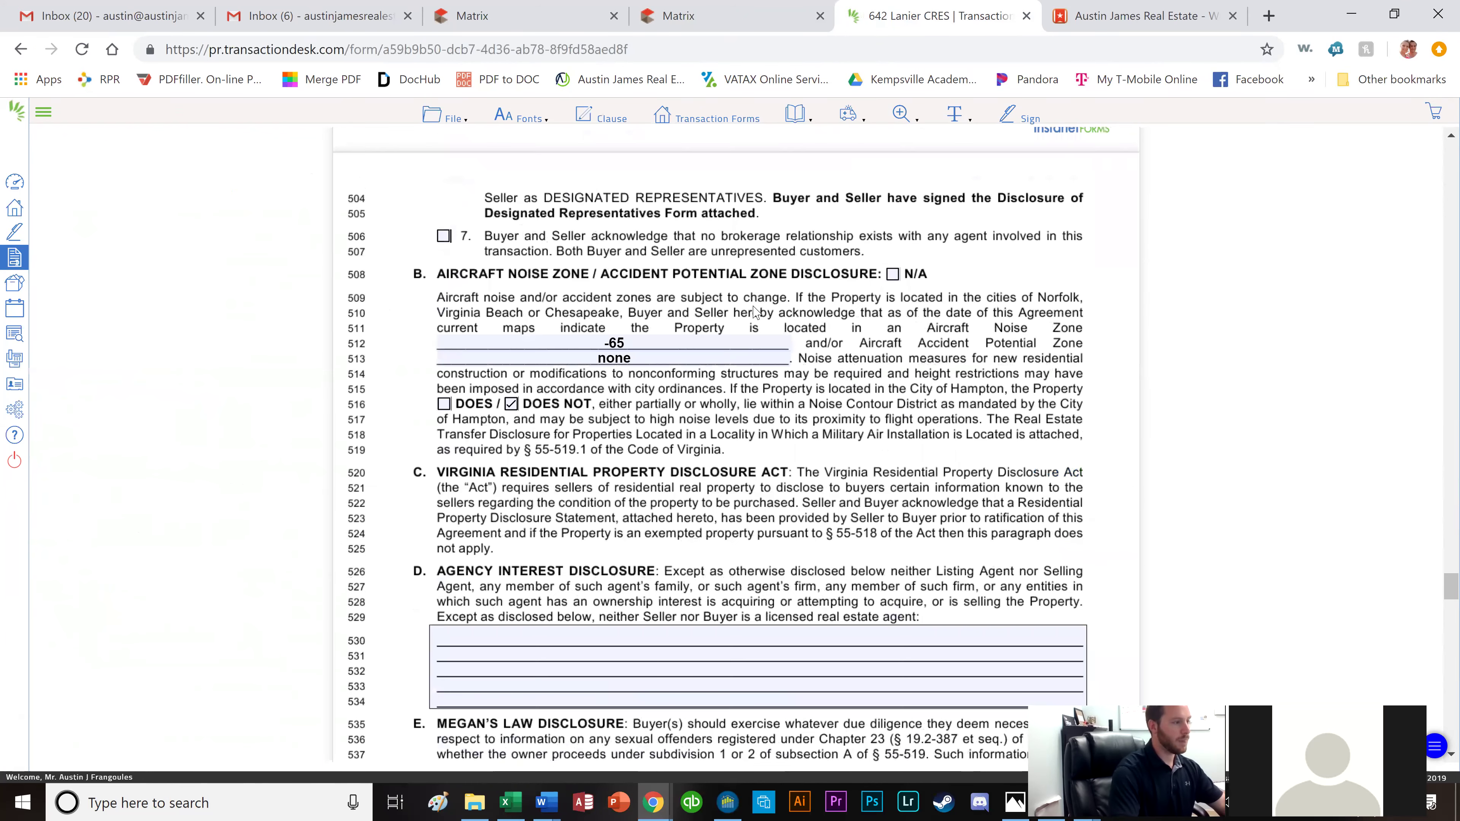
click(706, 11)
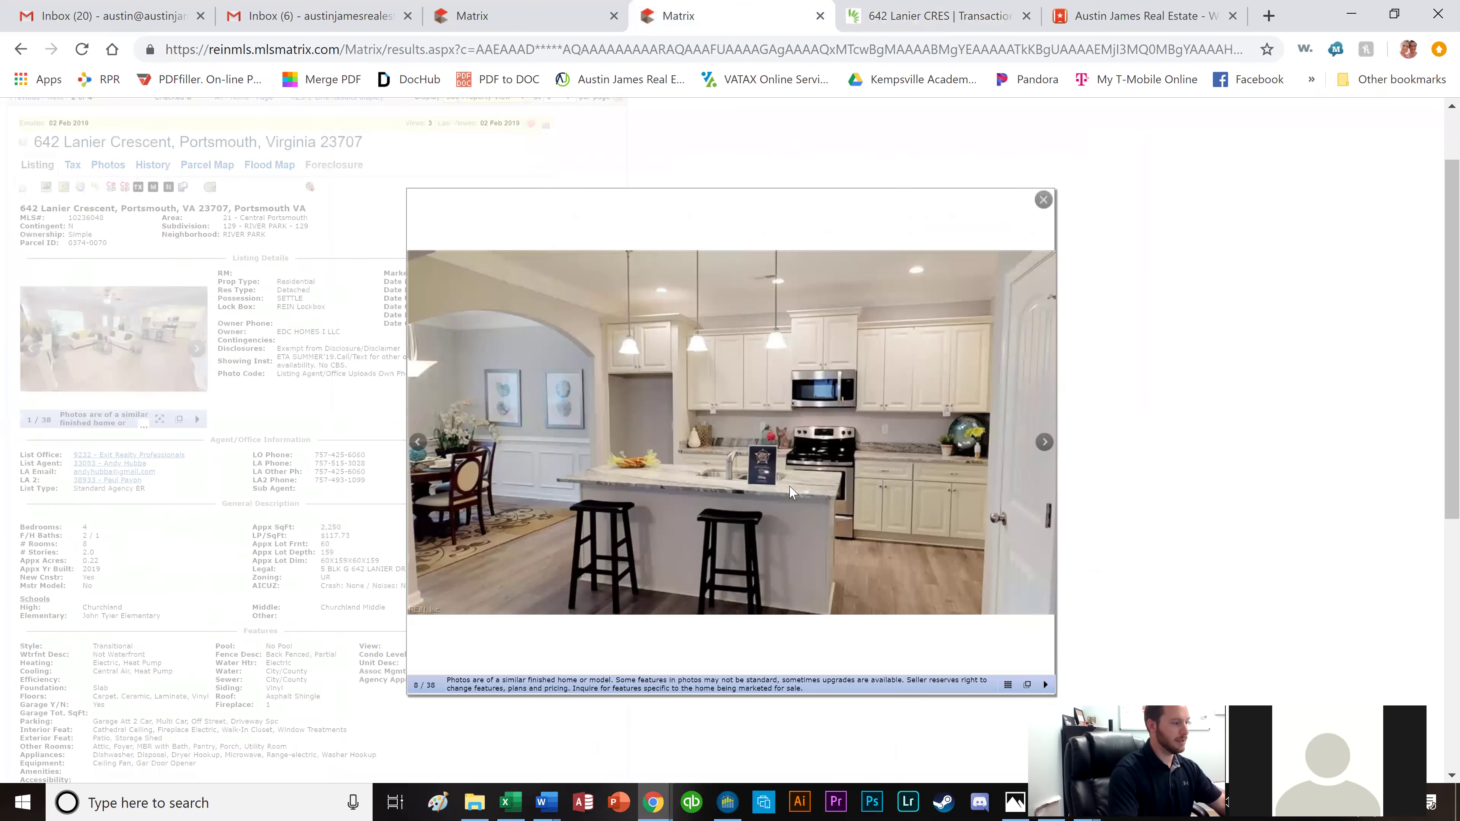
scroll(411, 466, down, 1)
triple_click(339, 492)
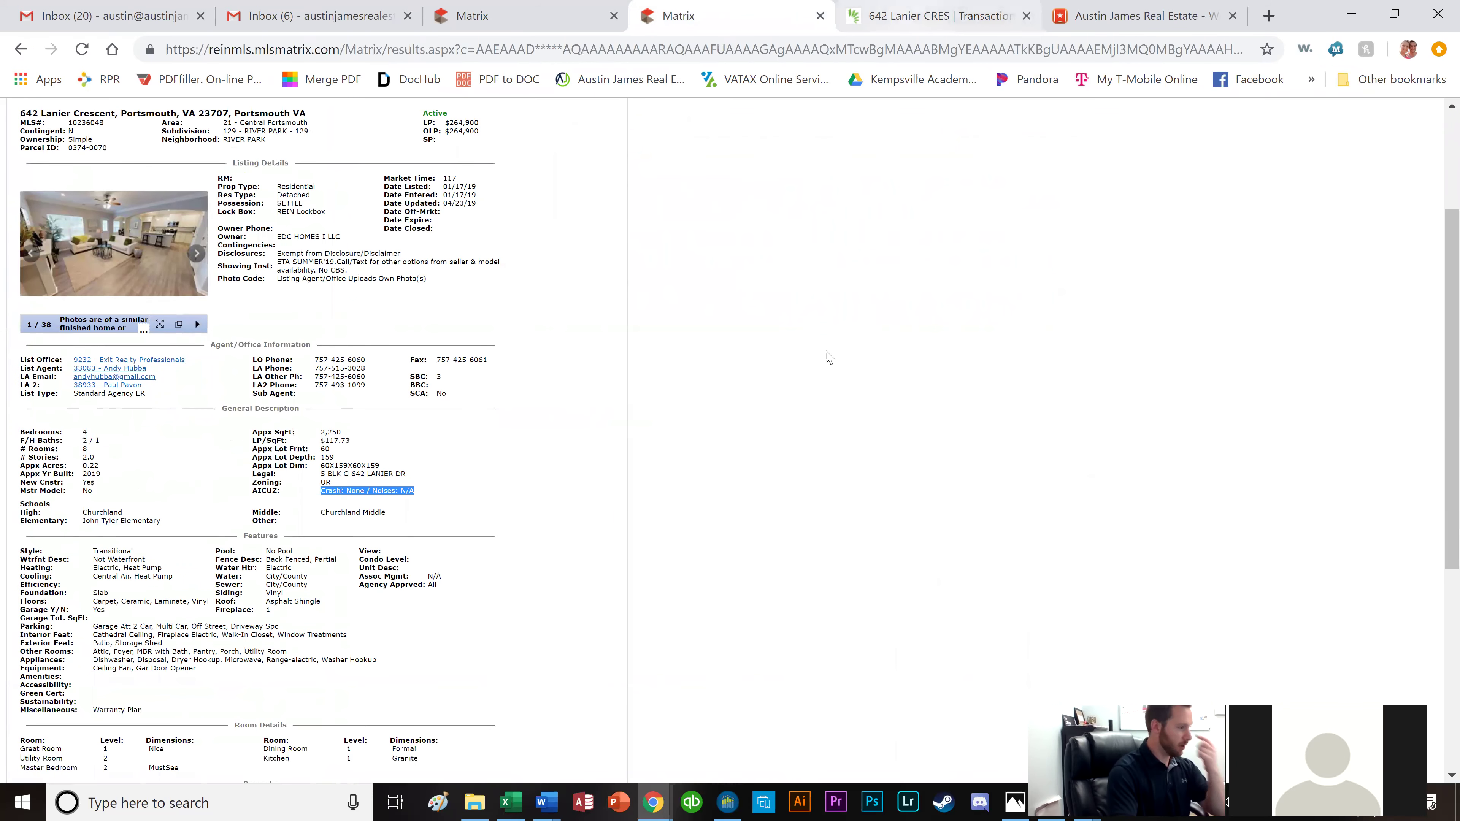
key(ctrl+Tab)
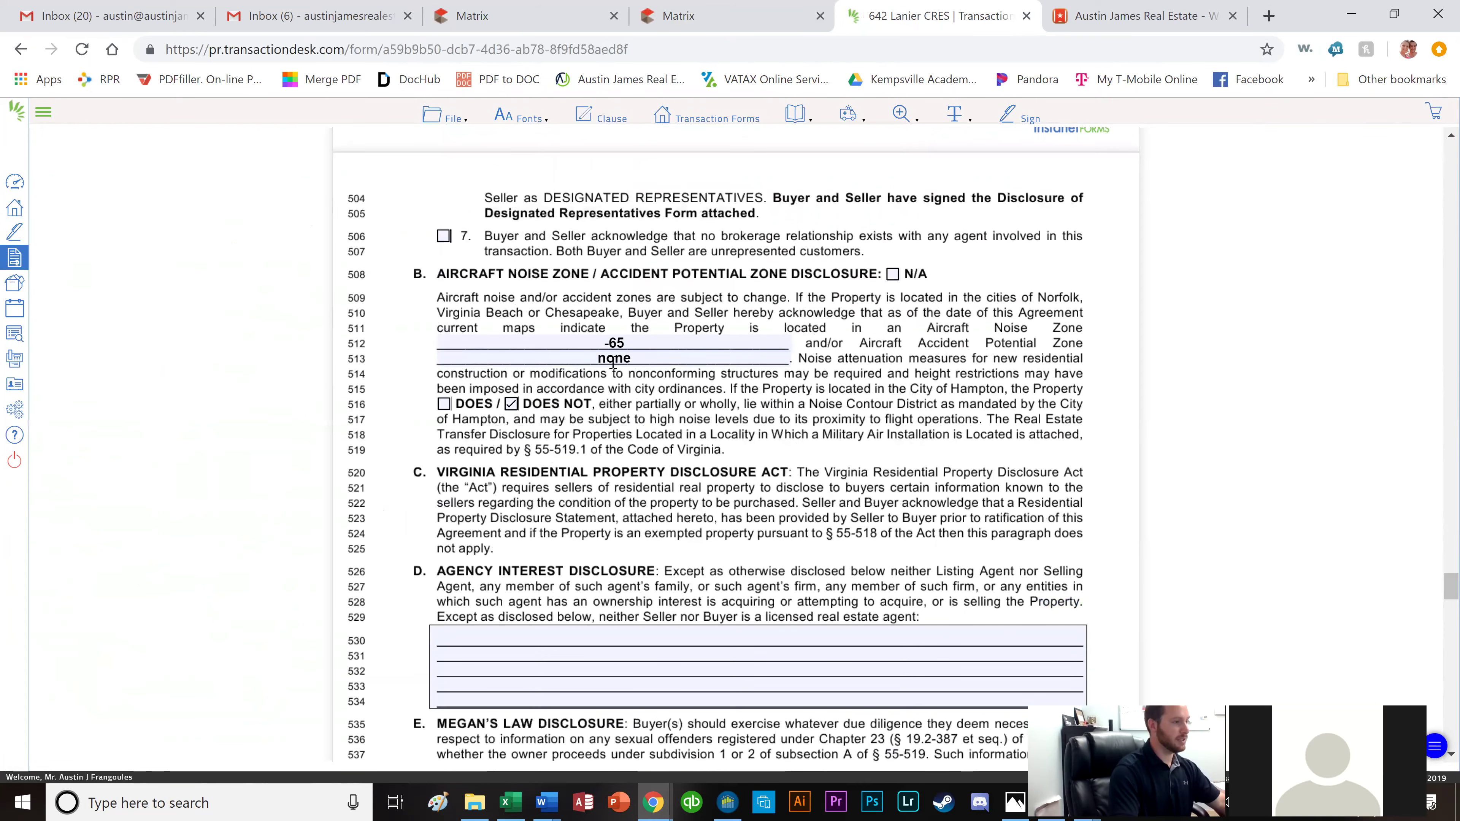
Scroll the purchase agreement to page 14 of 14 with the buyer, seller and firm signature block.
scroll(613, 359, down, 1)
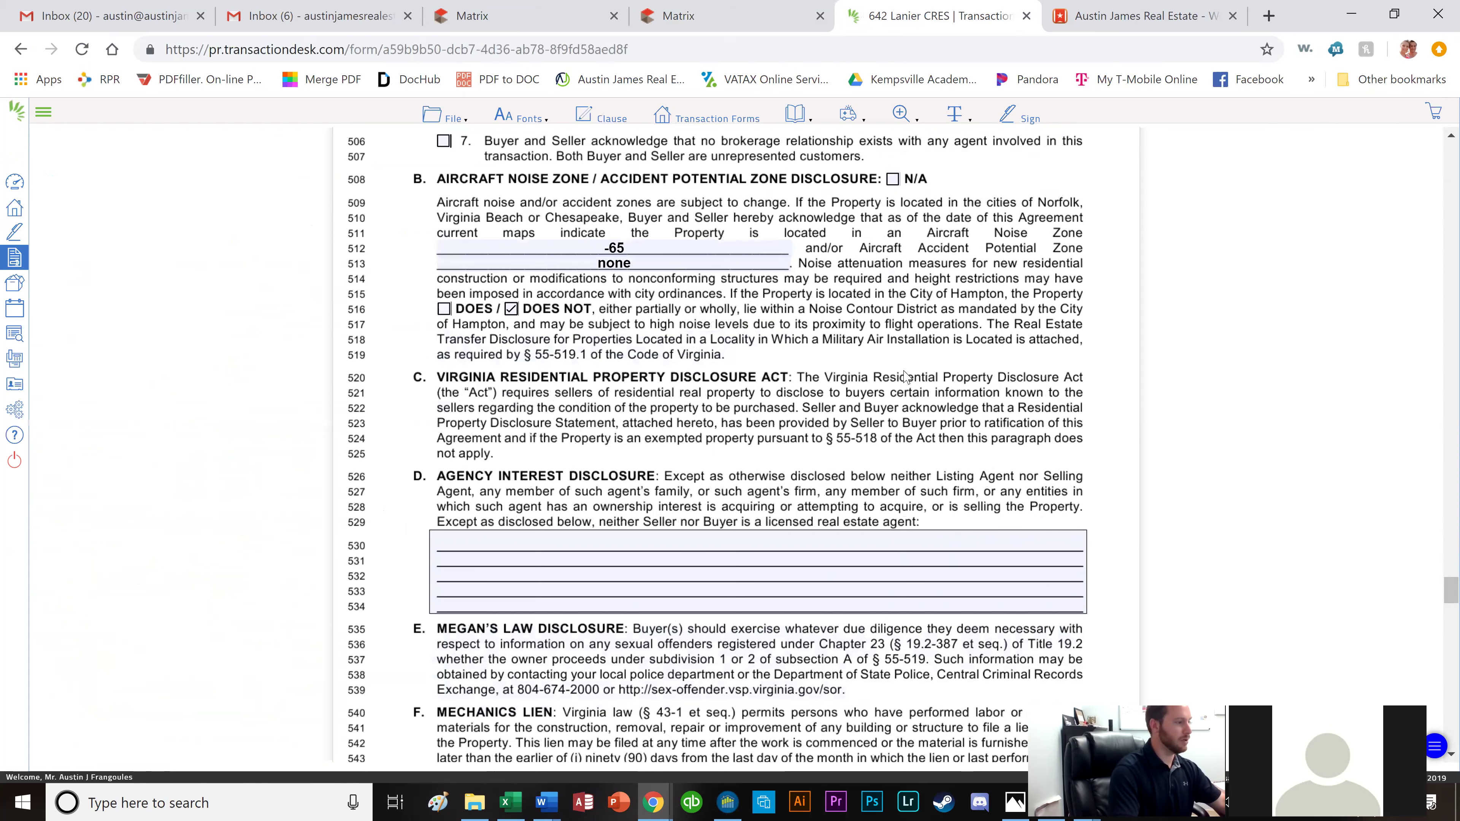
scroll(888, 386, down, 1)
scroll(715, 330, down, 2)
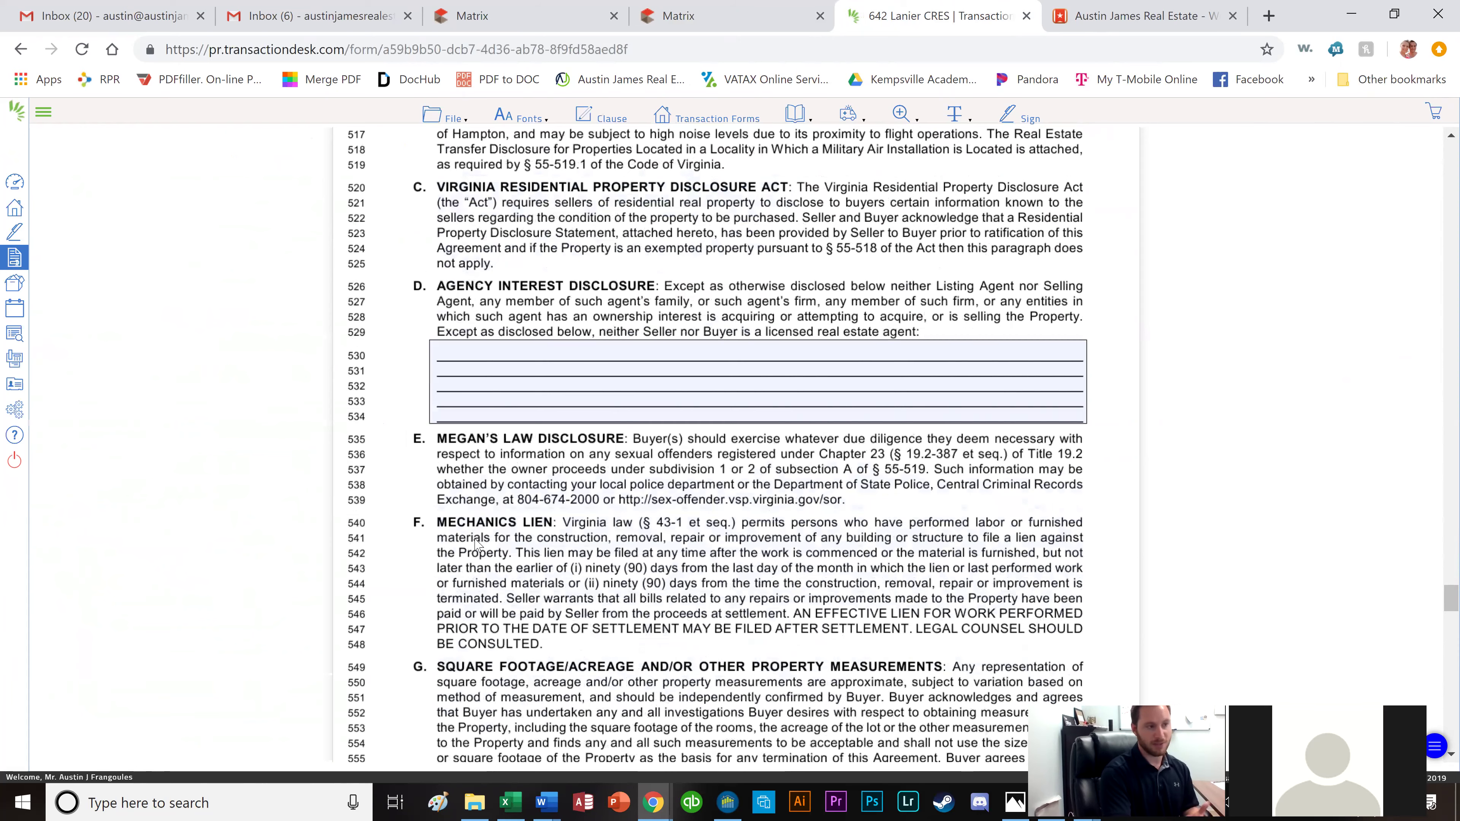
scroll(477, 545, down, 6)
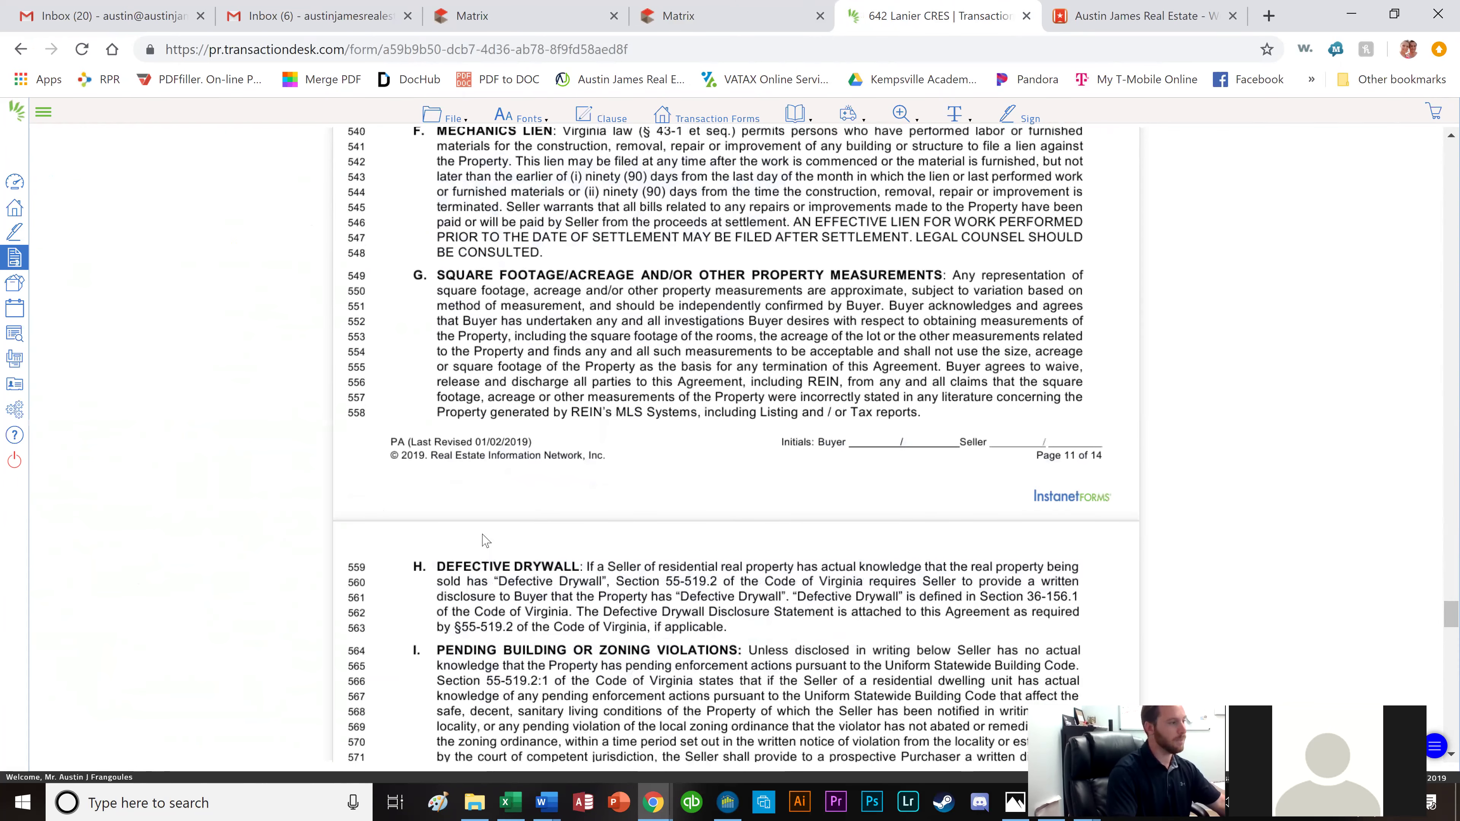
scroll(486, 541, down, 5)
scroll(503, 535, down, 2)
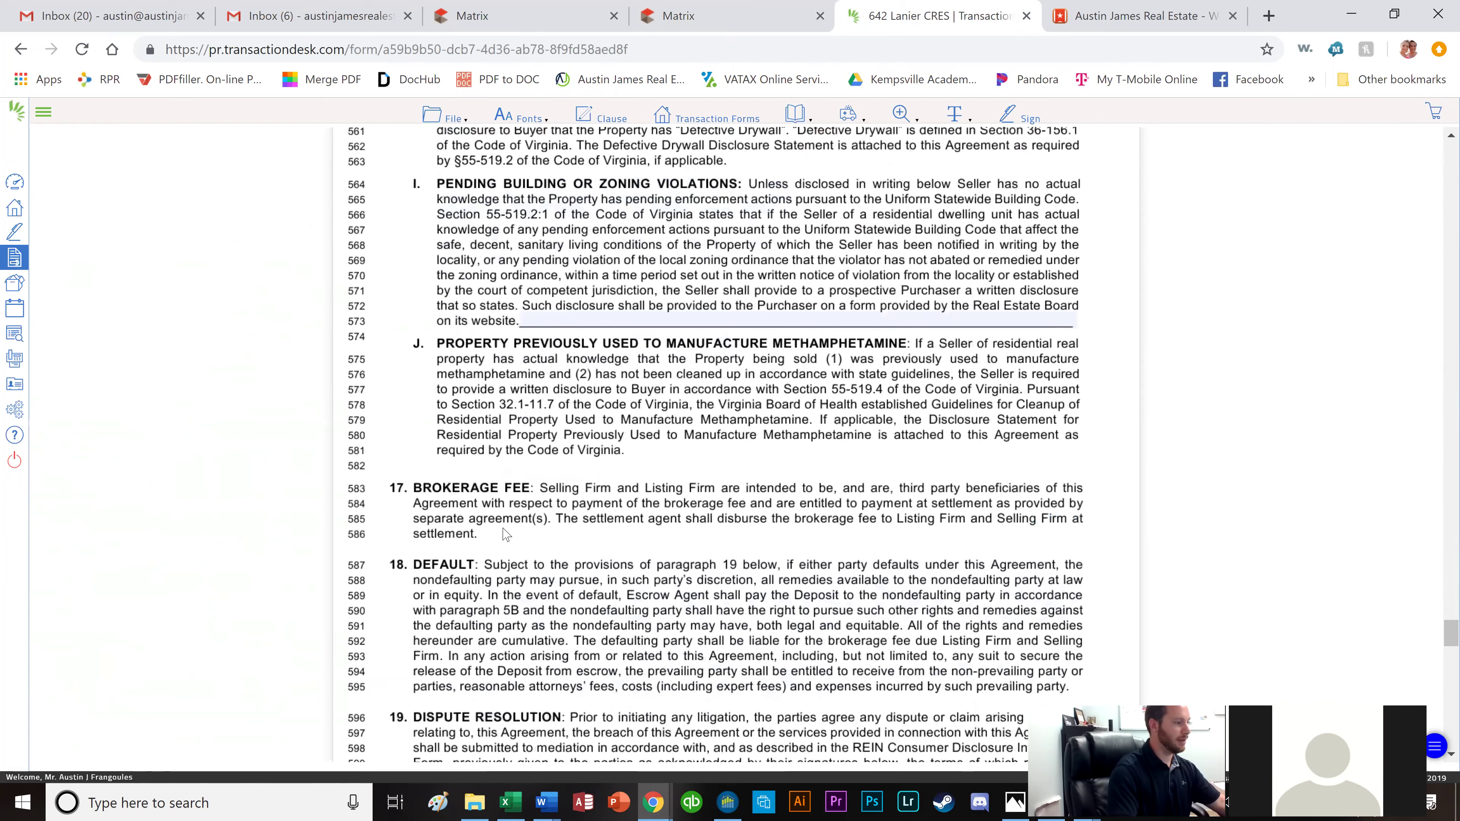
scroll(505, 534, down, 10)
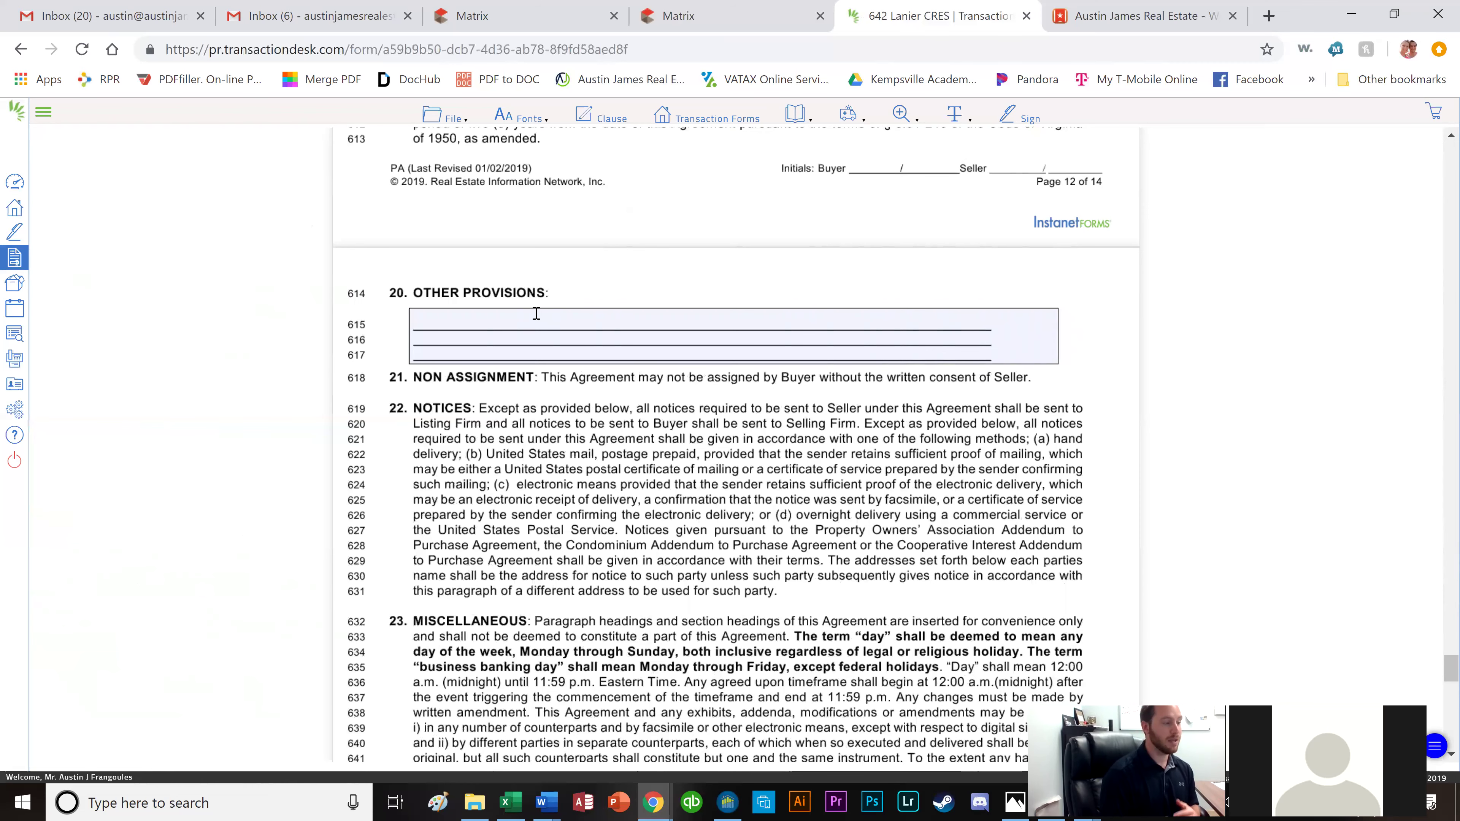
scroll(551, 313, down, 6)
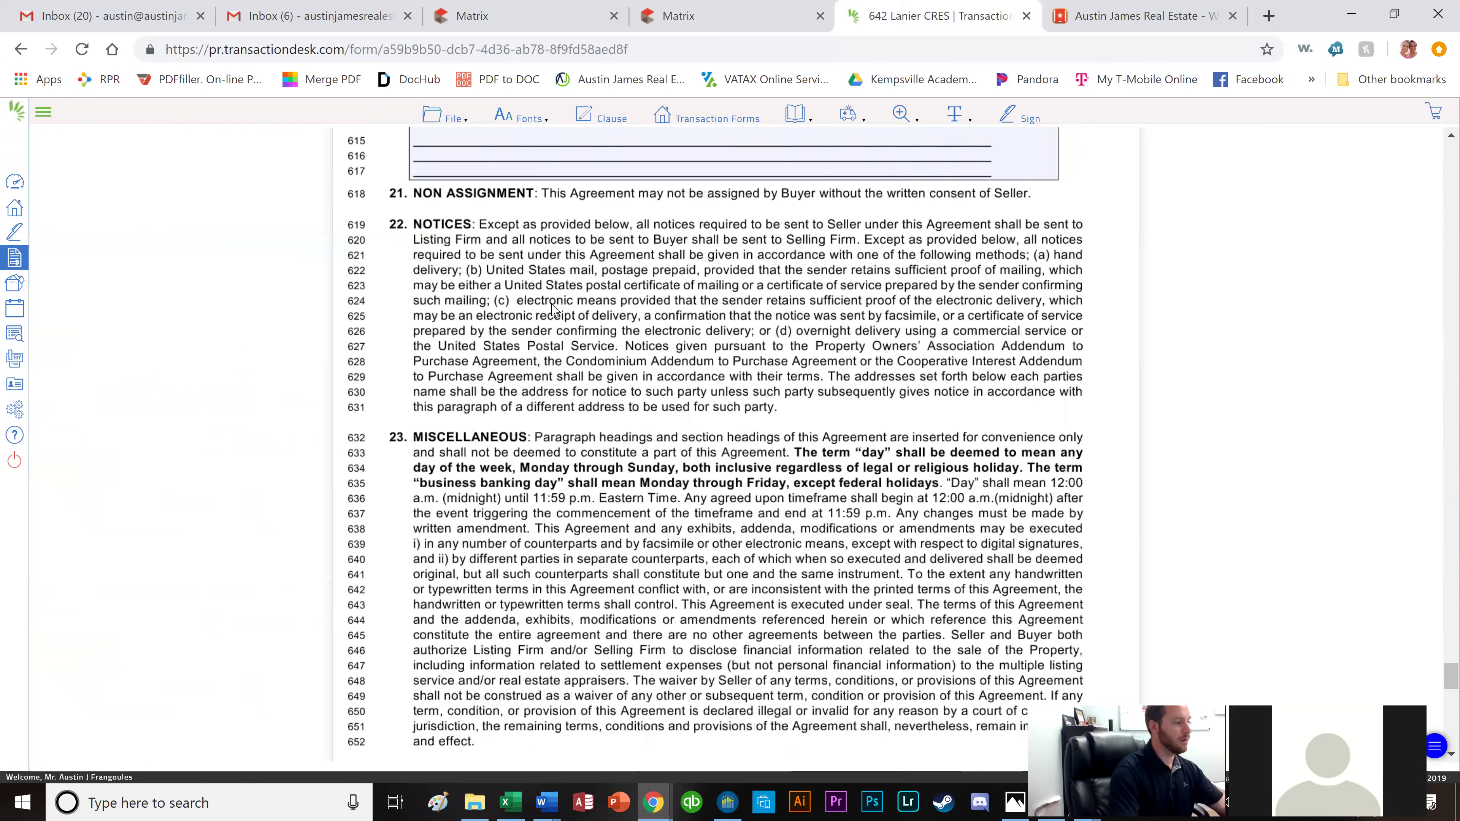
scroll(551, 315, up, 1)
scroll(546, 325, up, 4)
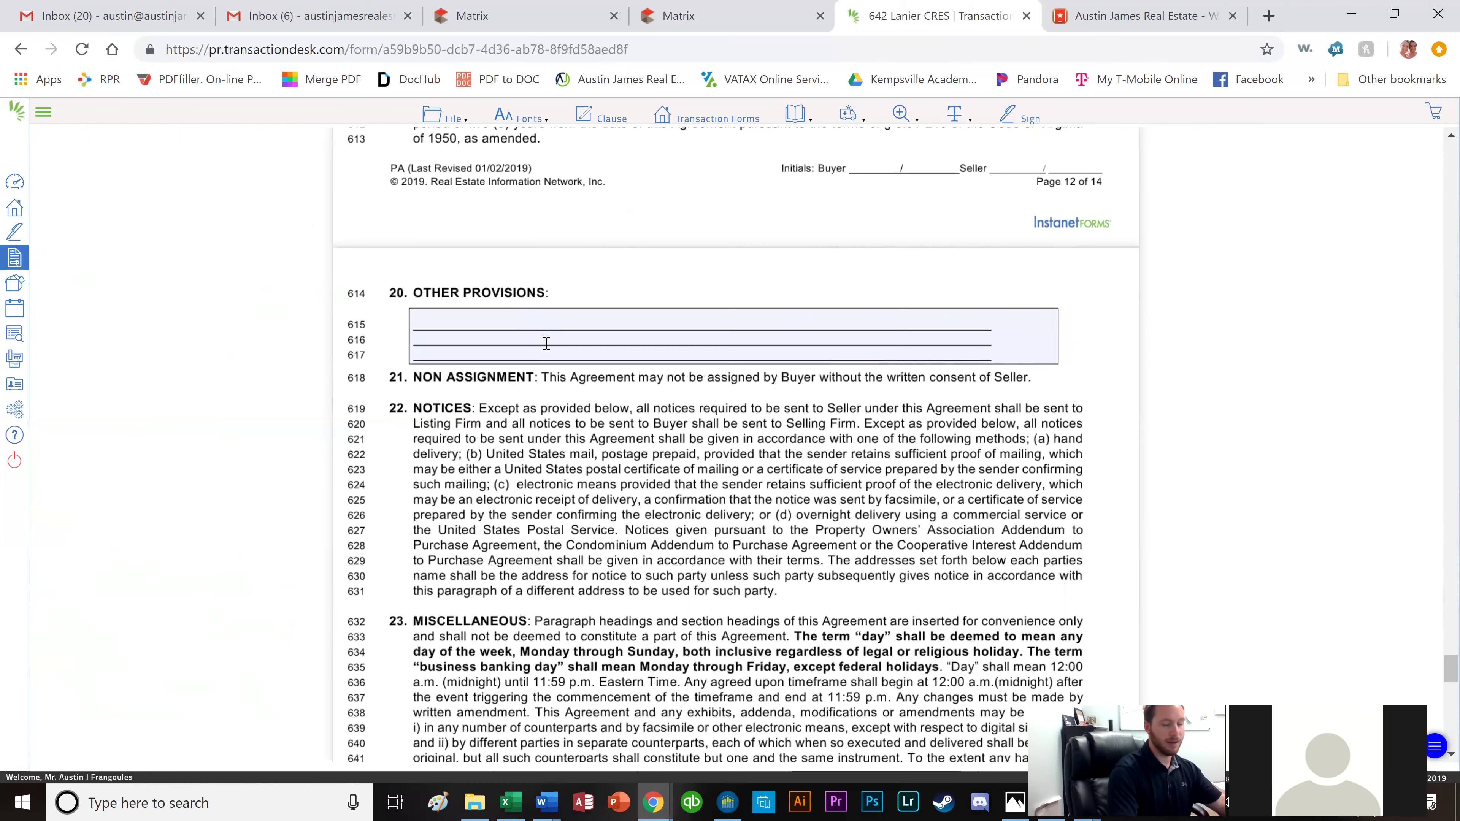
scroll(539, 352, down, 5)
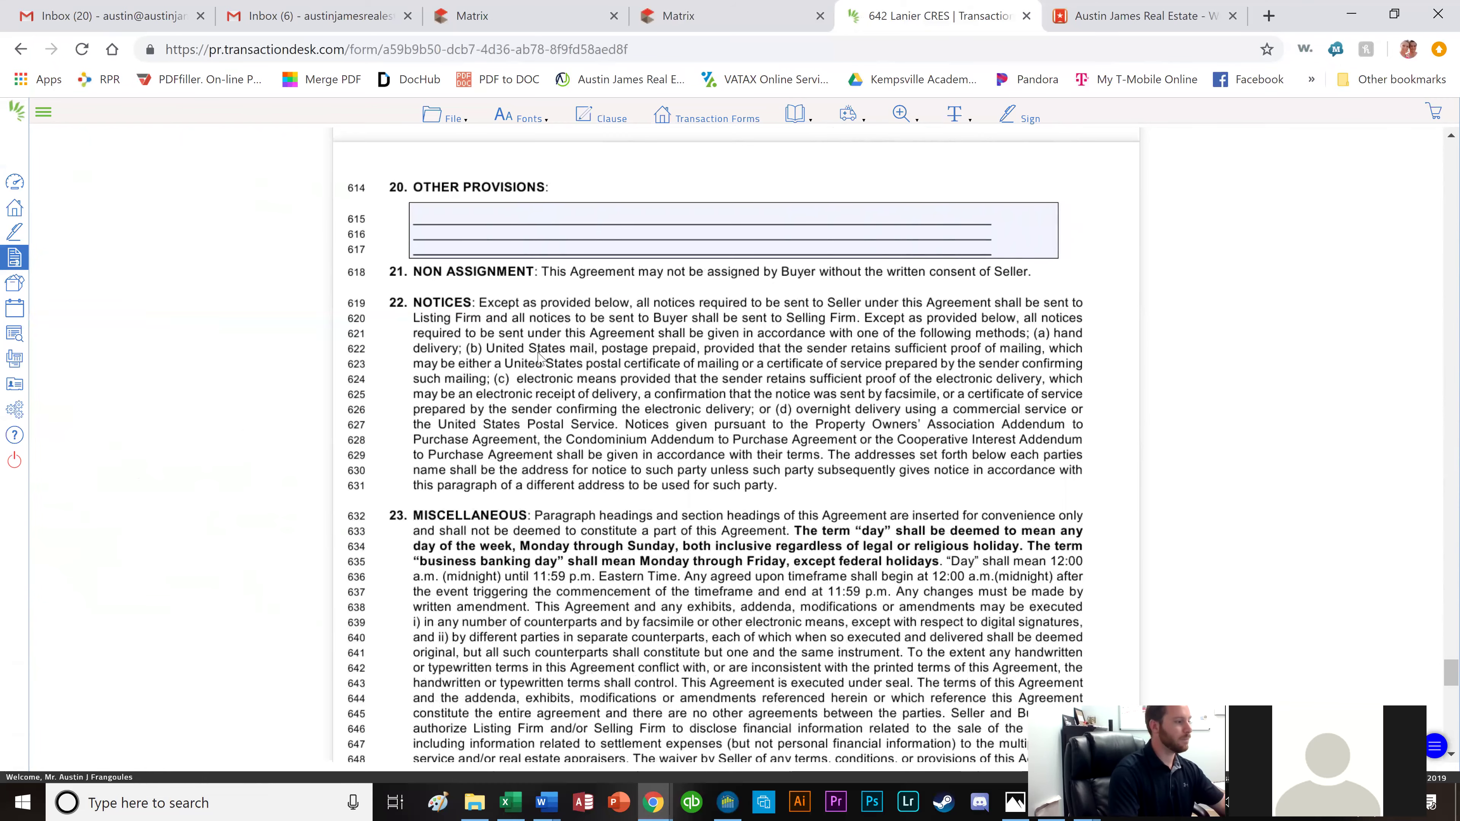
scroll(539, 357, down, 10)
scroll(816, 313, up, 1)
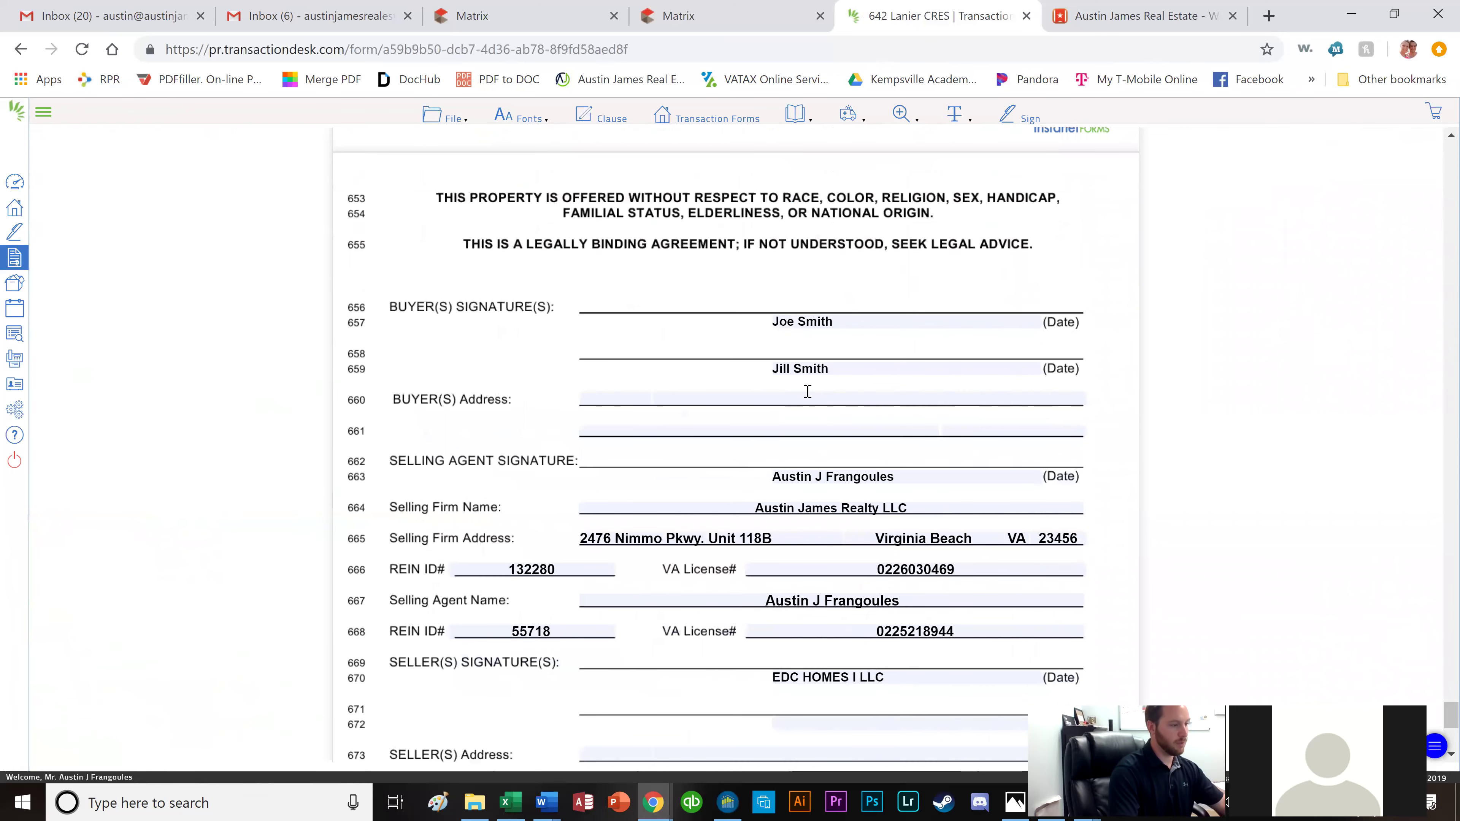
scroll(808, 391, down, 1)
scroll(773, 417, down, 1)
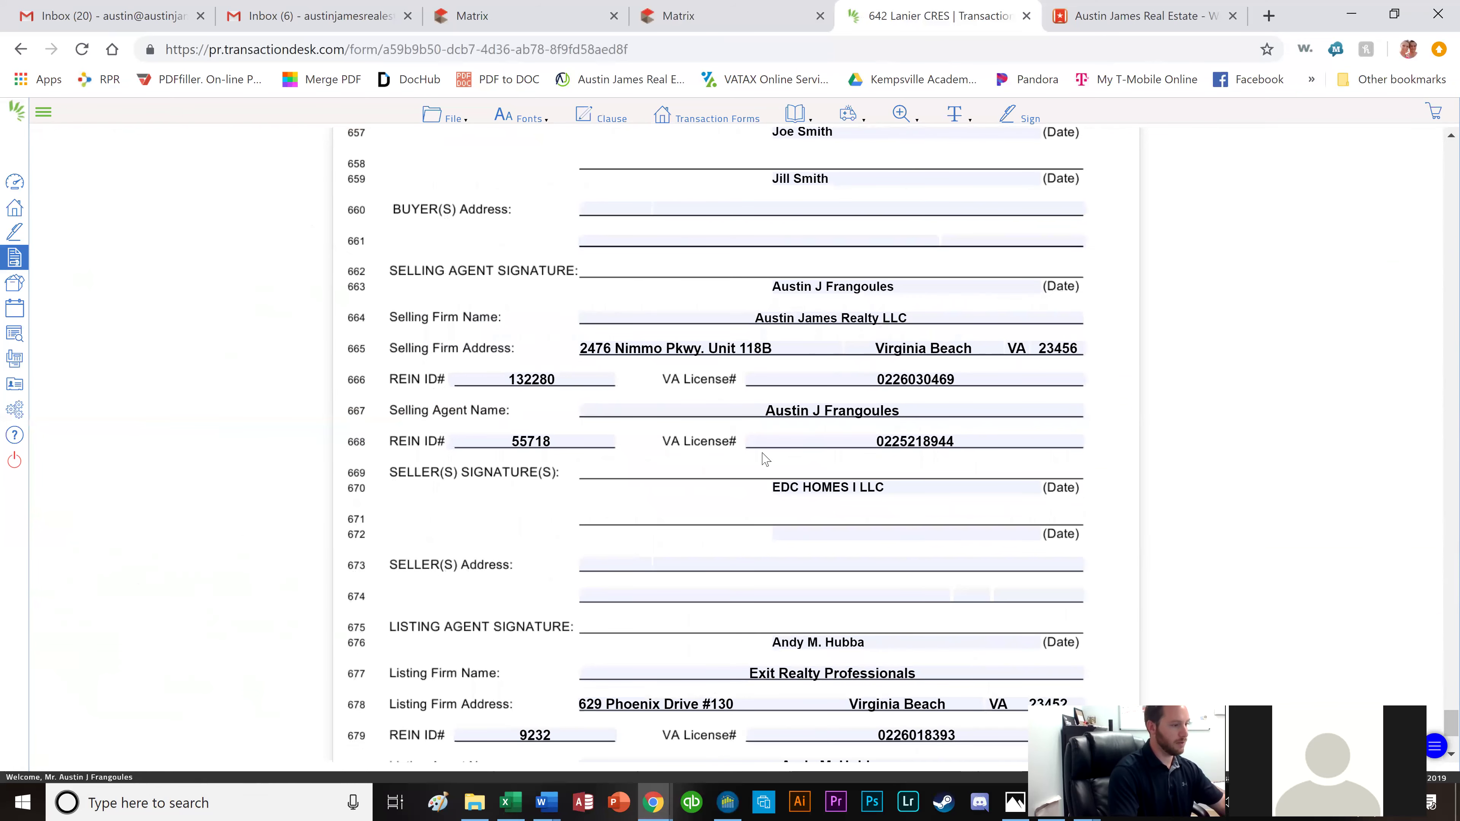
scroll(849, 369, down, 3)
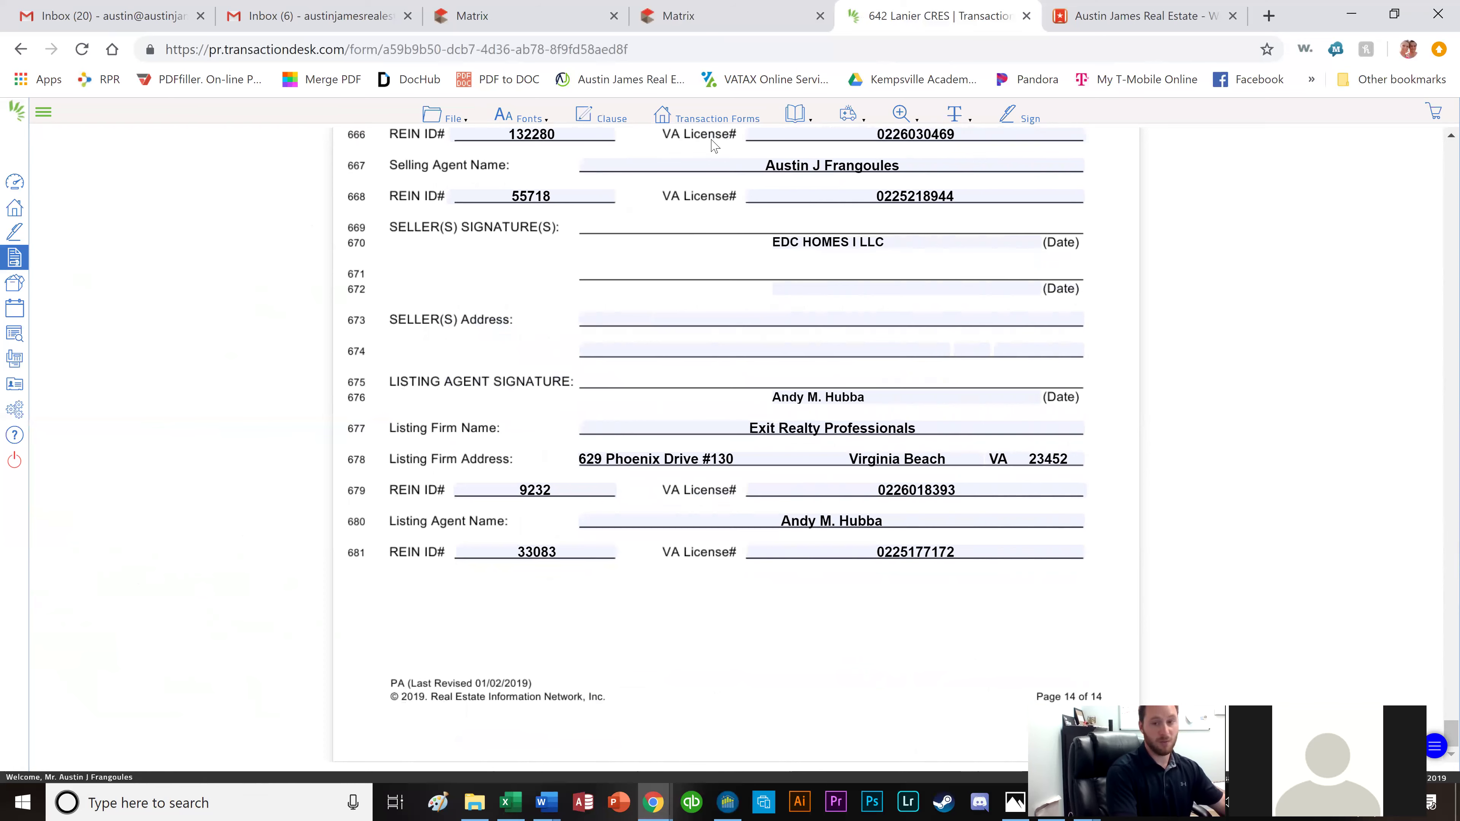
Save the purchase agreement via File > Save, then show the Transaction Forms list.
click(452, 126)
mouse_move(460, 216)
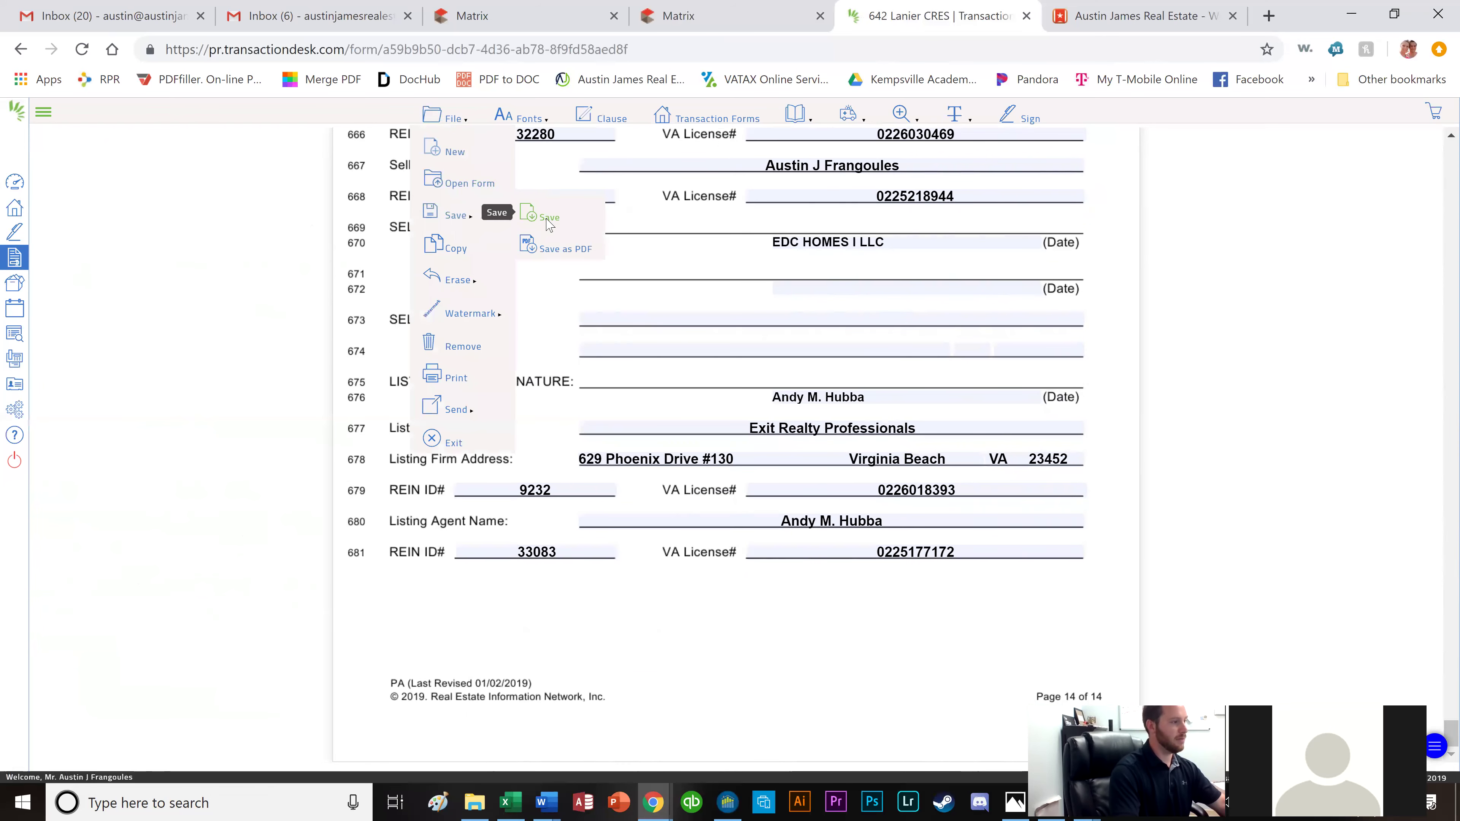
click(547, 225)
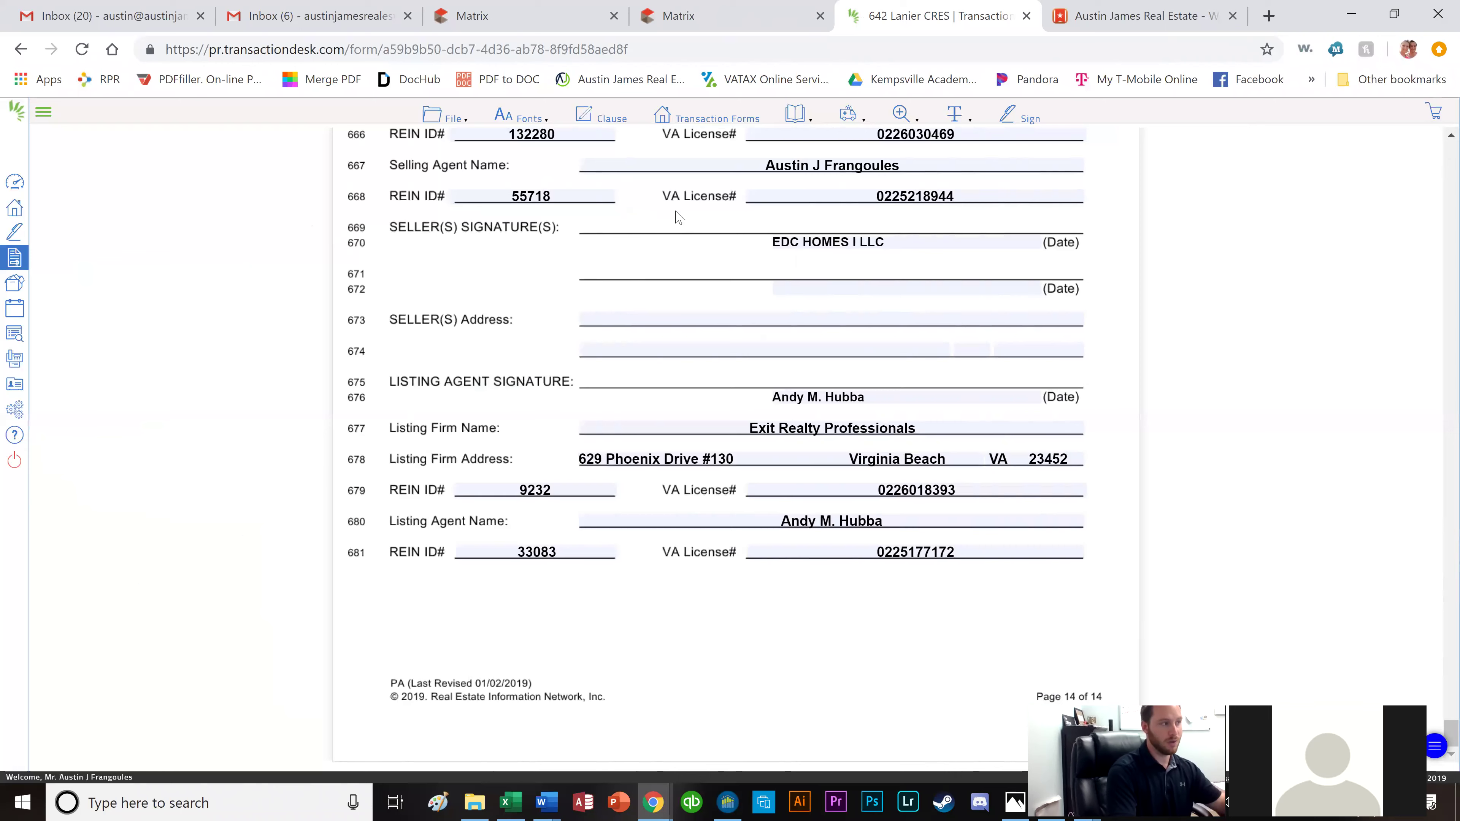
click(699, 117)
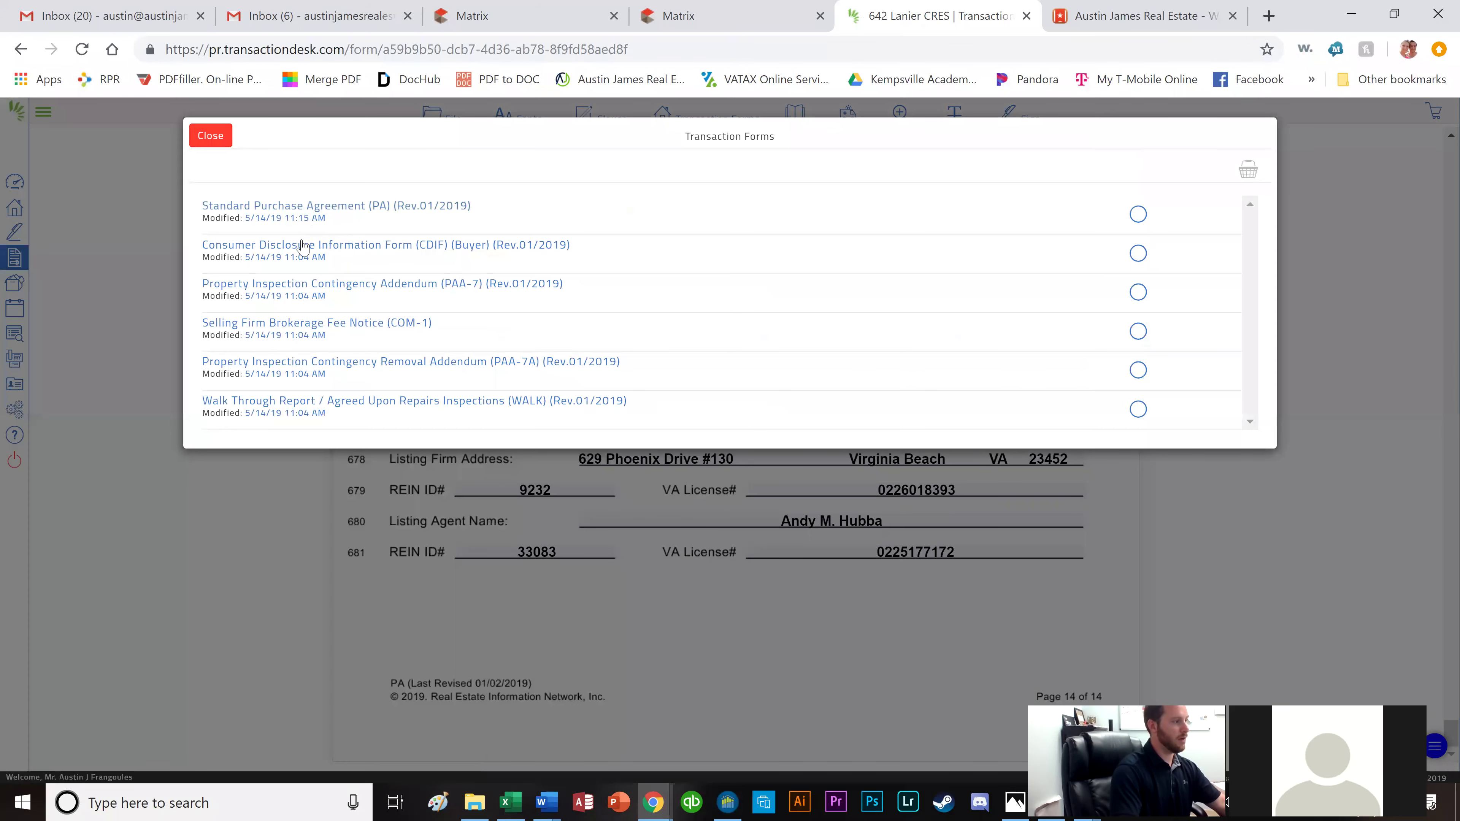
Open the Consumer Disclosure Information Form, check its buyer signature page, and return to Transaction Forms.
click(303, 247)
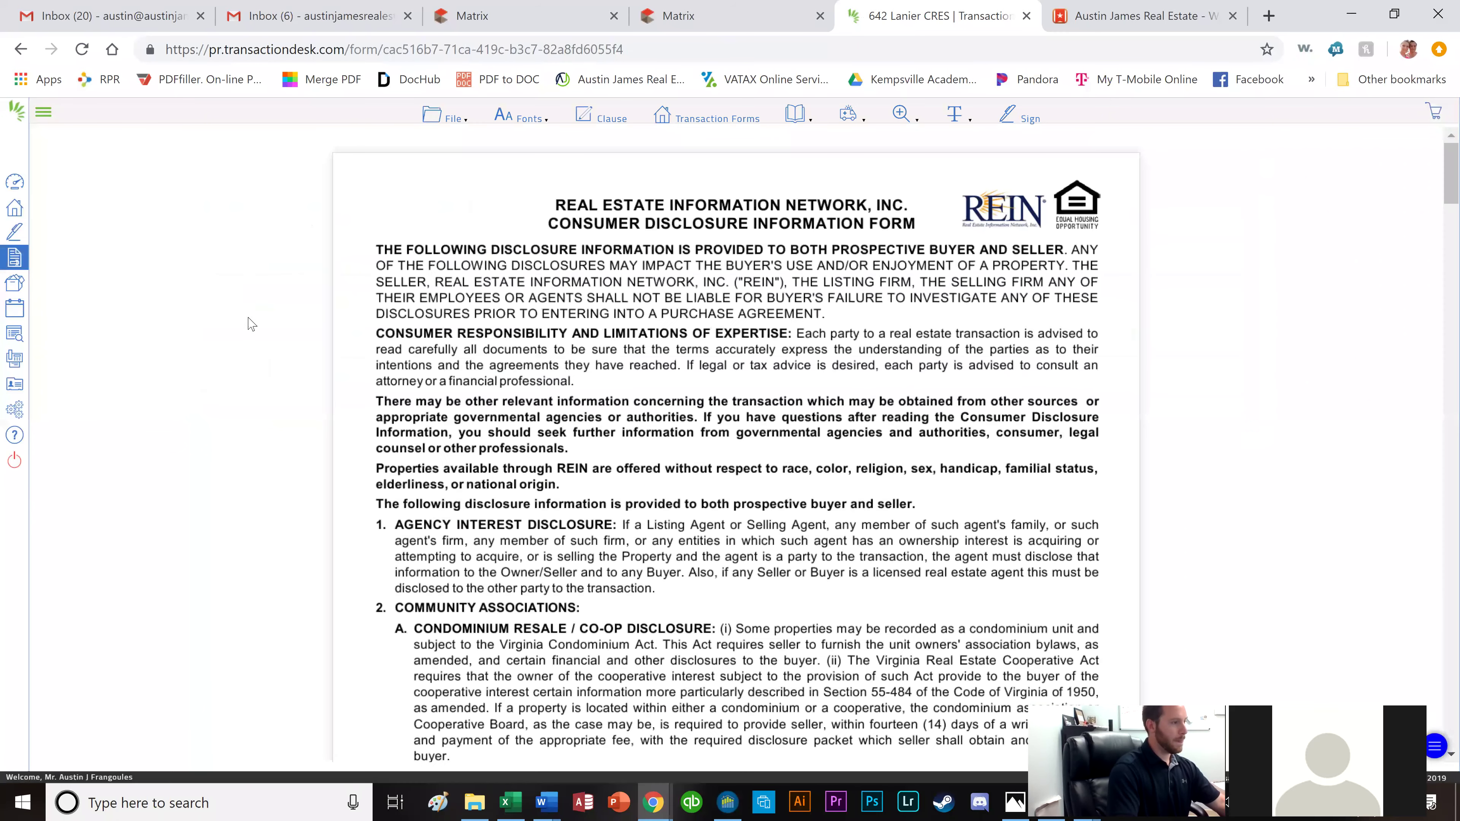
scroll(257, 335, down, 20)
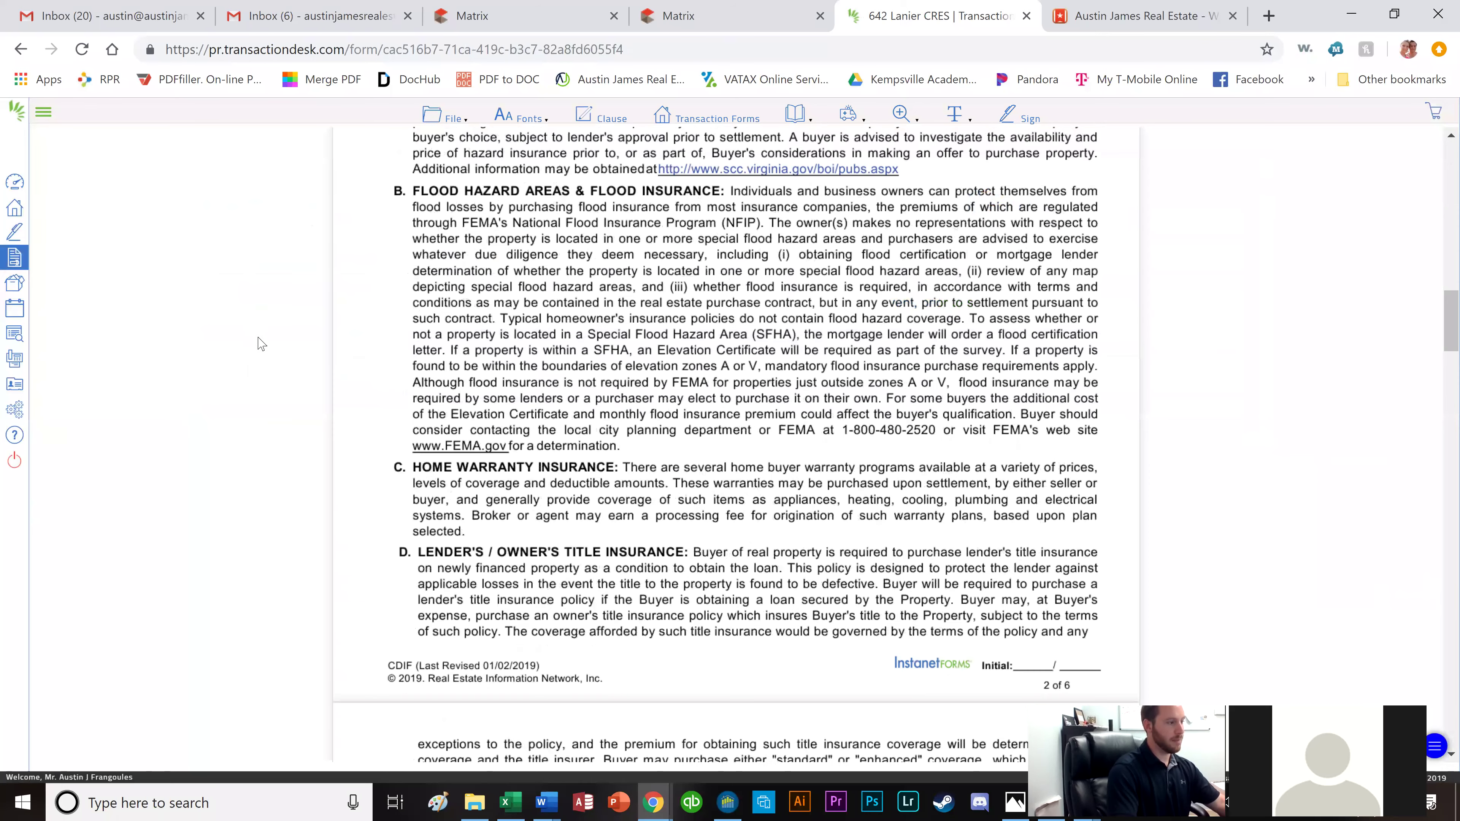
key(End)
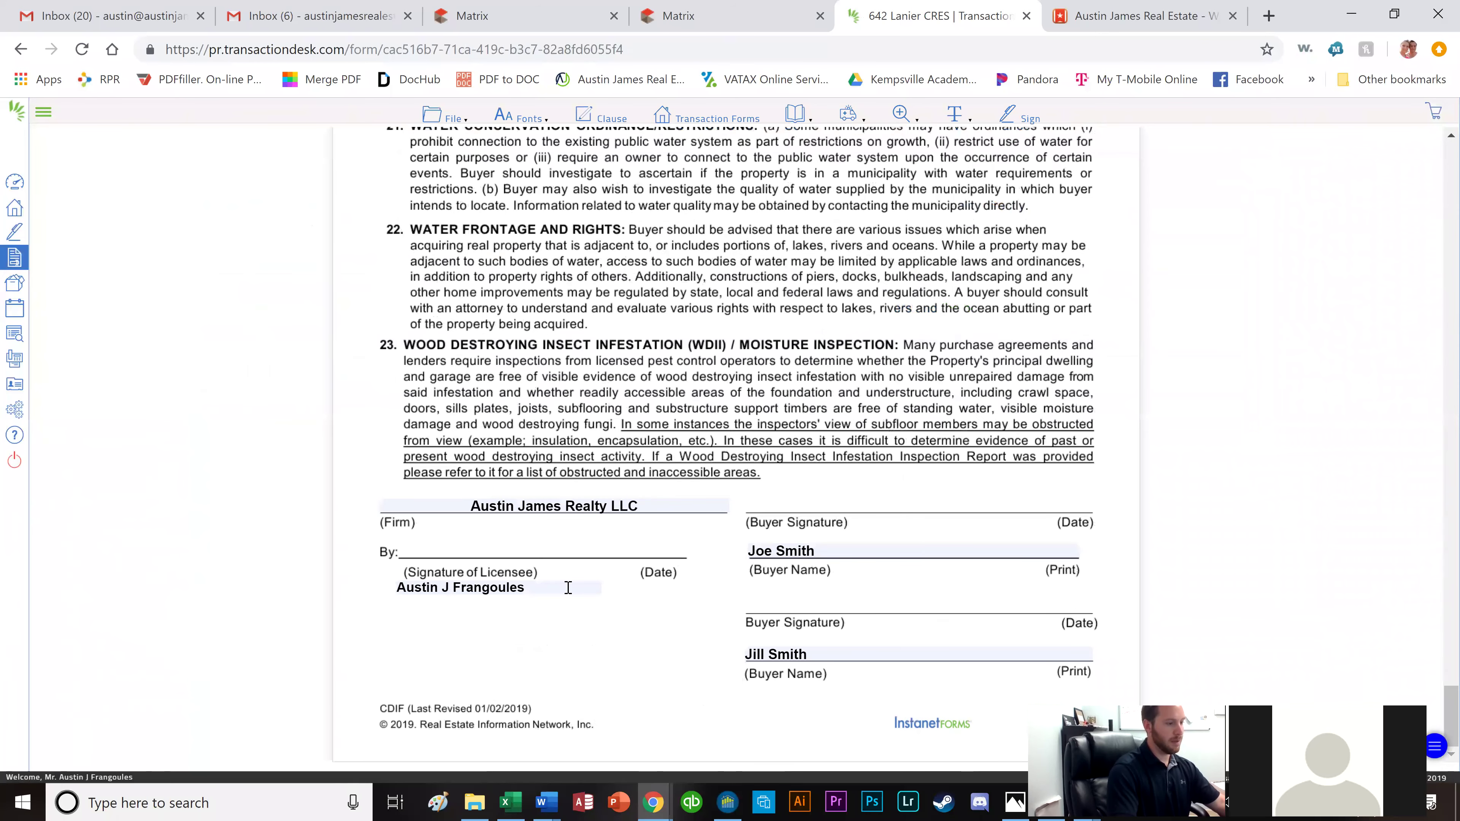
click(740, 122)
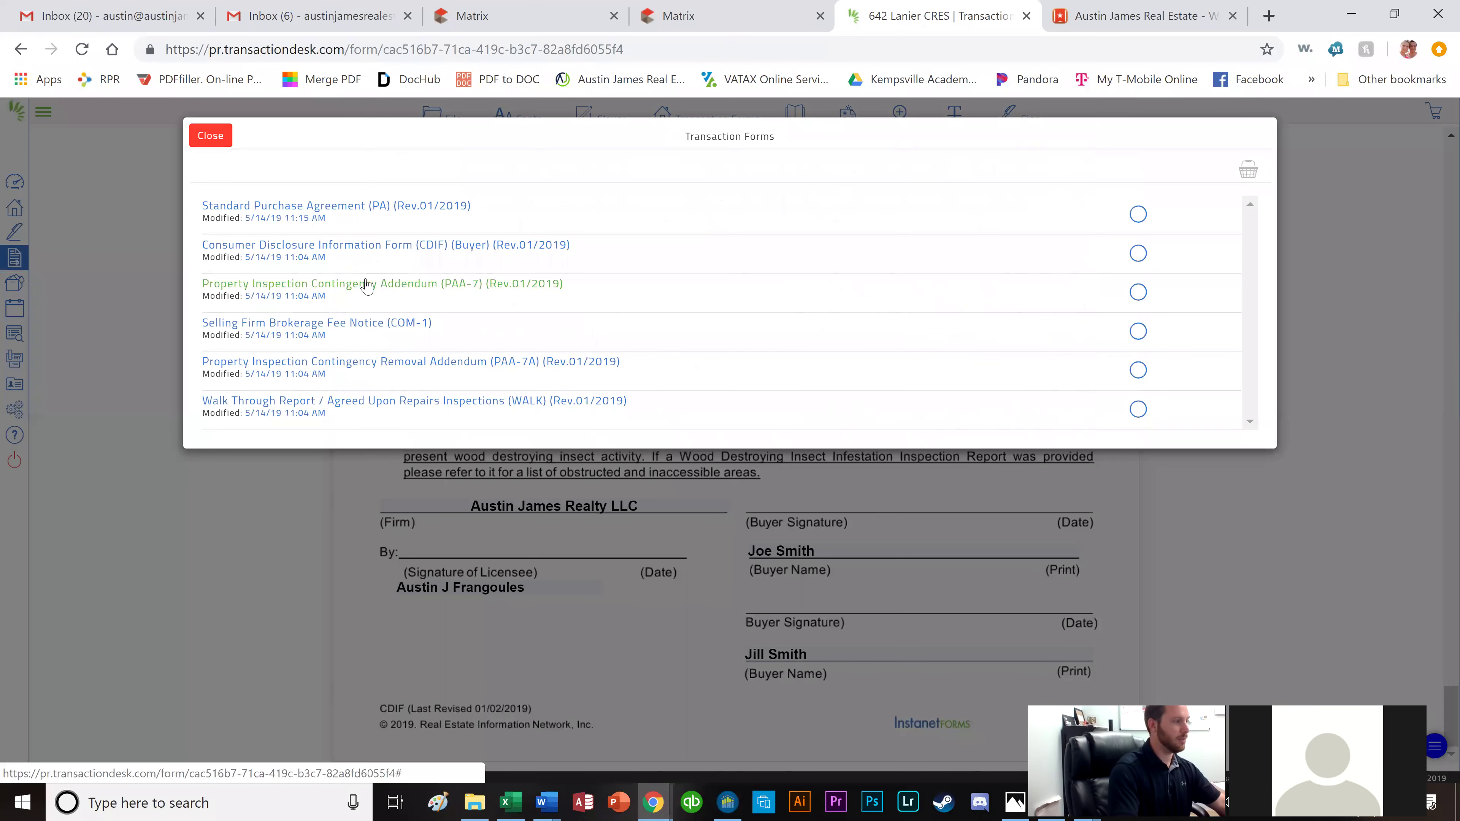
Open the Property Inspection Contingency Addendum (PAA-7) and scroll to its delivery deadline.
click(368, 284)
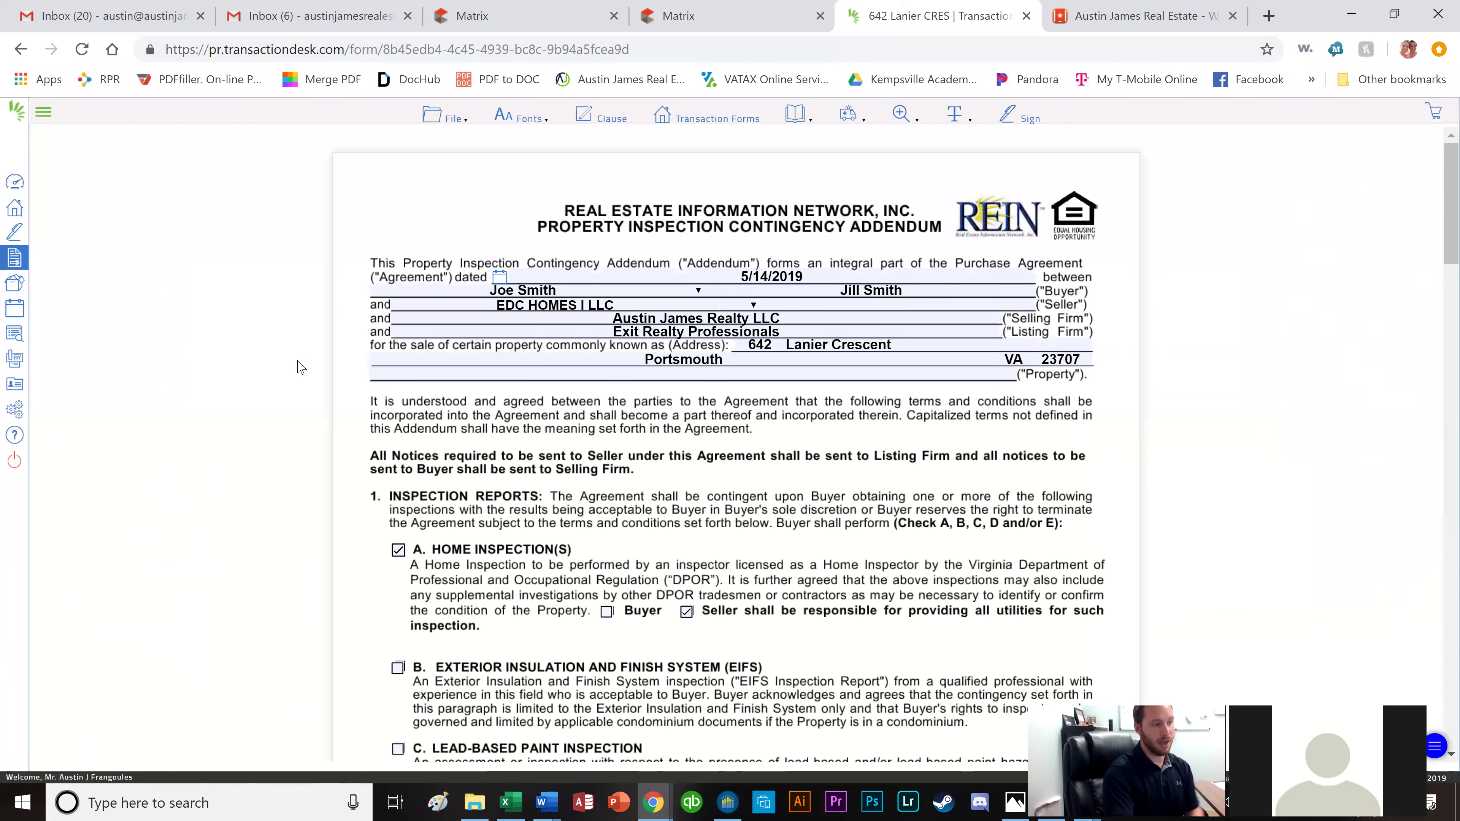
scroll(287, 380, down, 2)
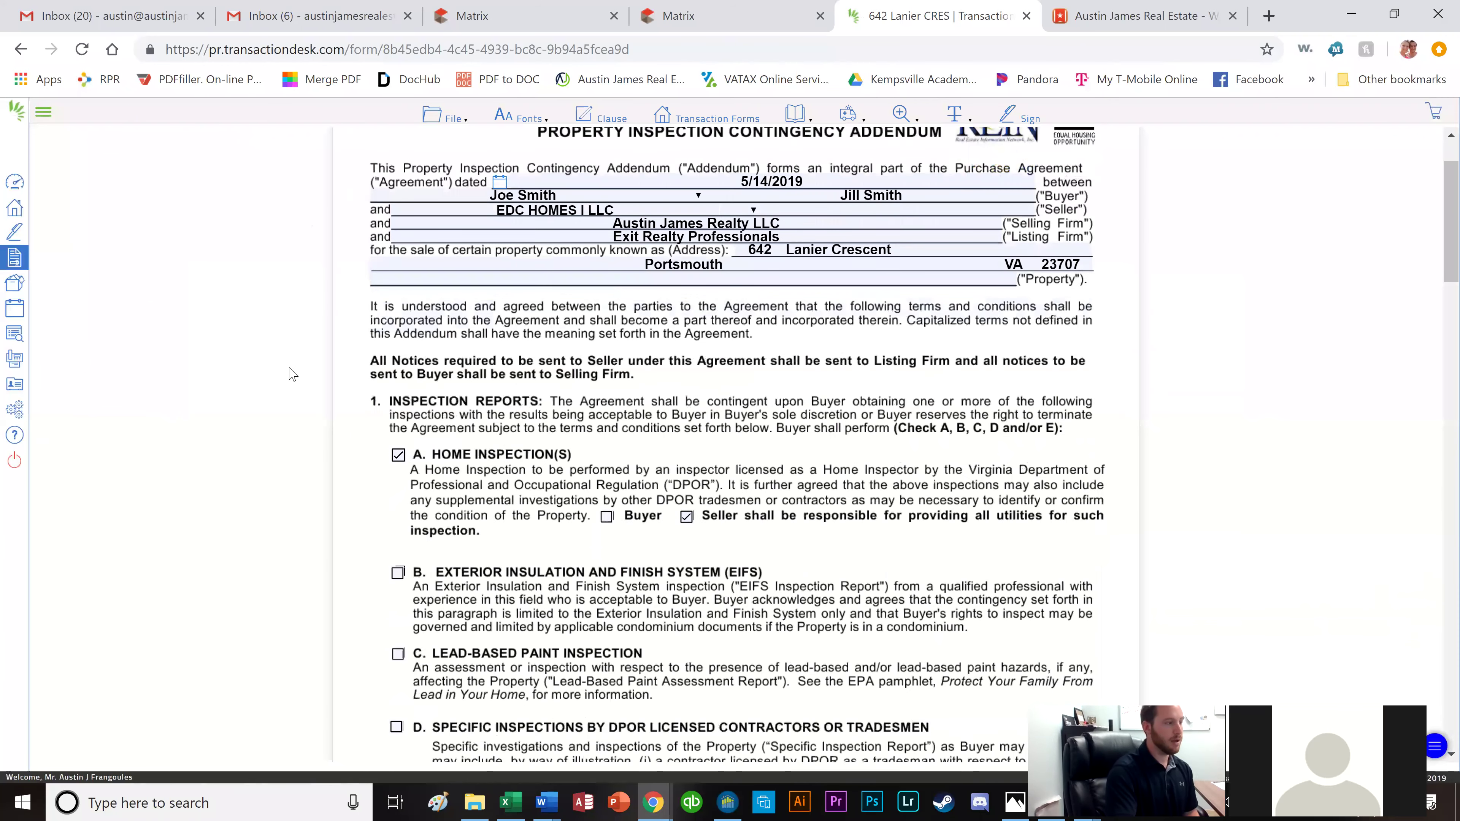
scroll(400, 261, down, 3)
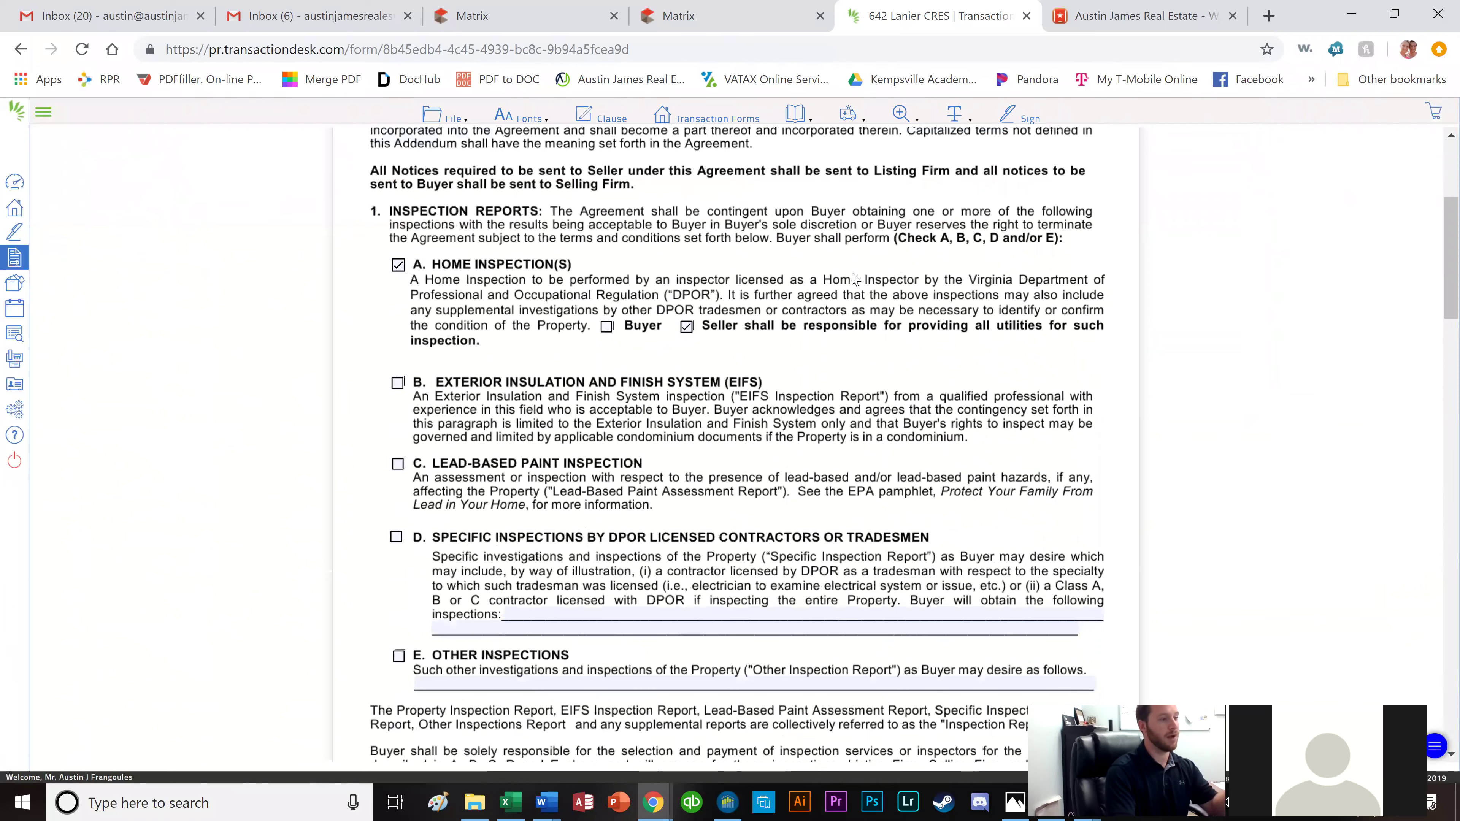
scroll(690, 333, down, 2)
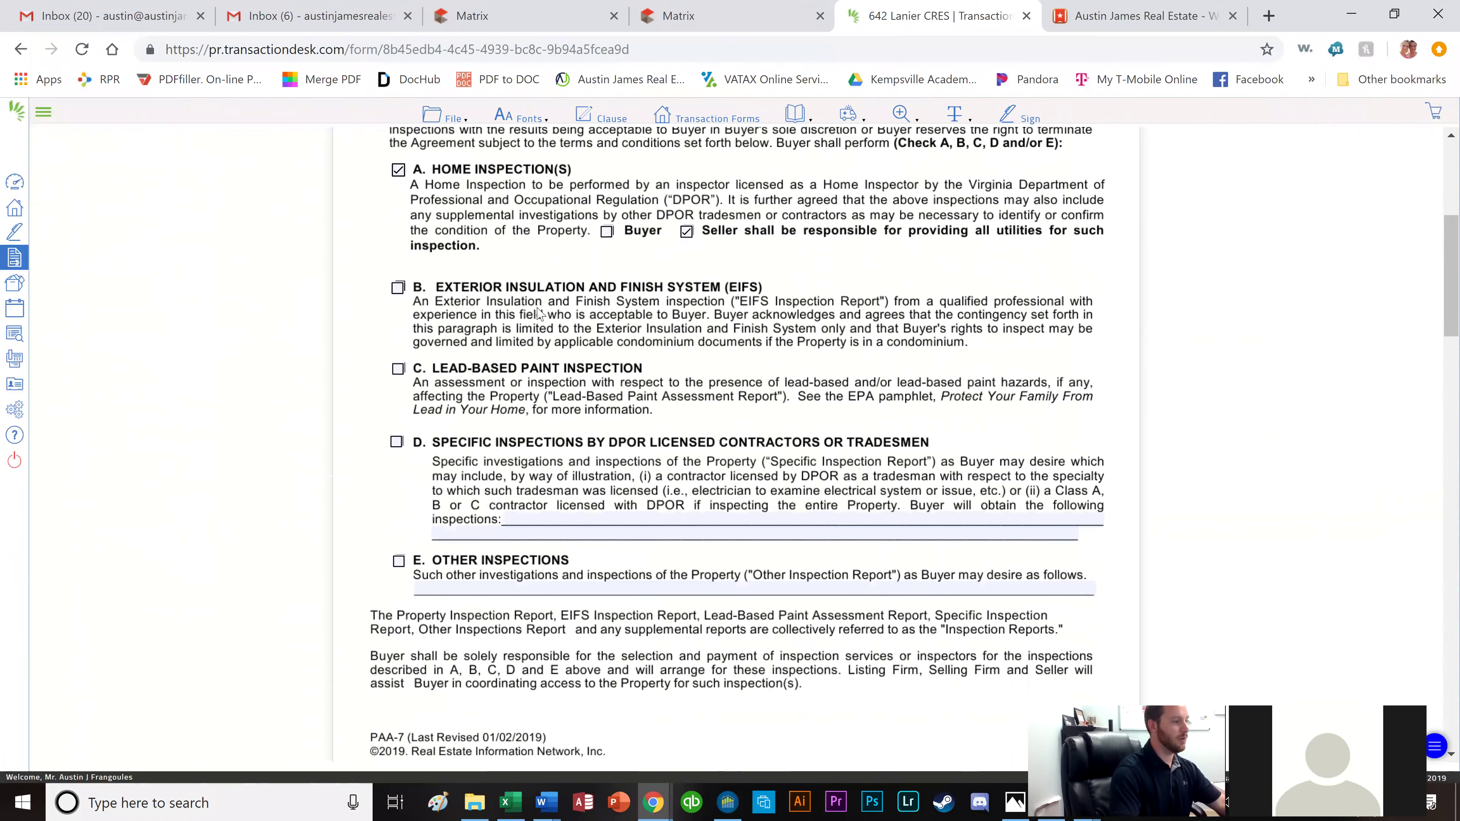
scroll(486, 409, down, 2)
scroll(481, 404, down, 1)
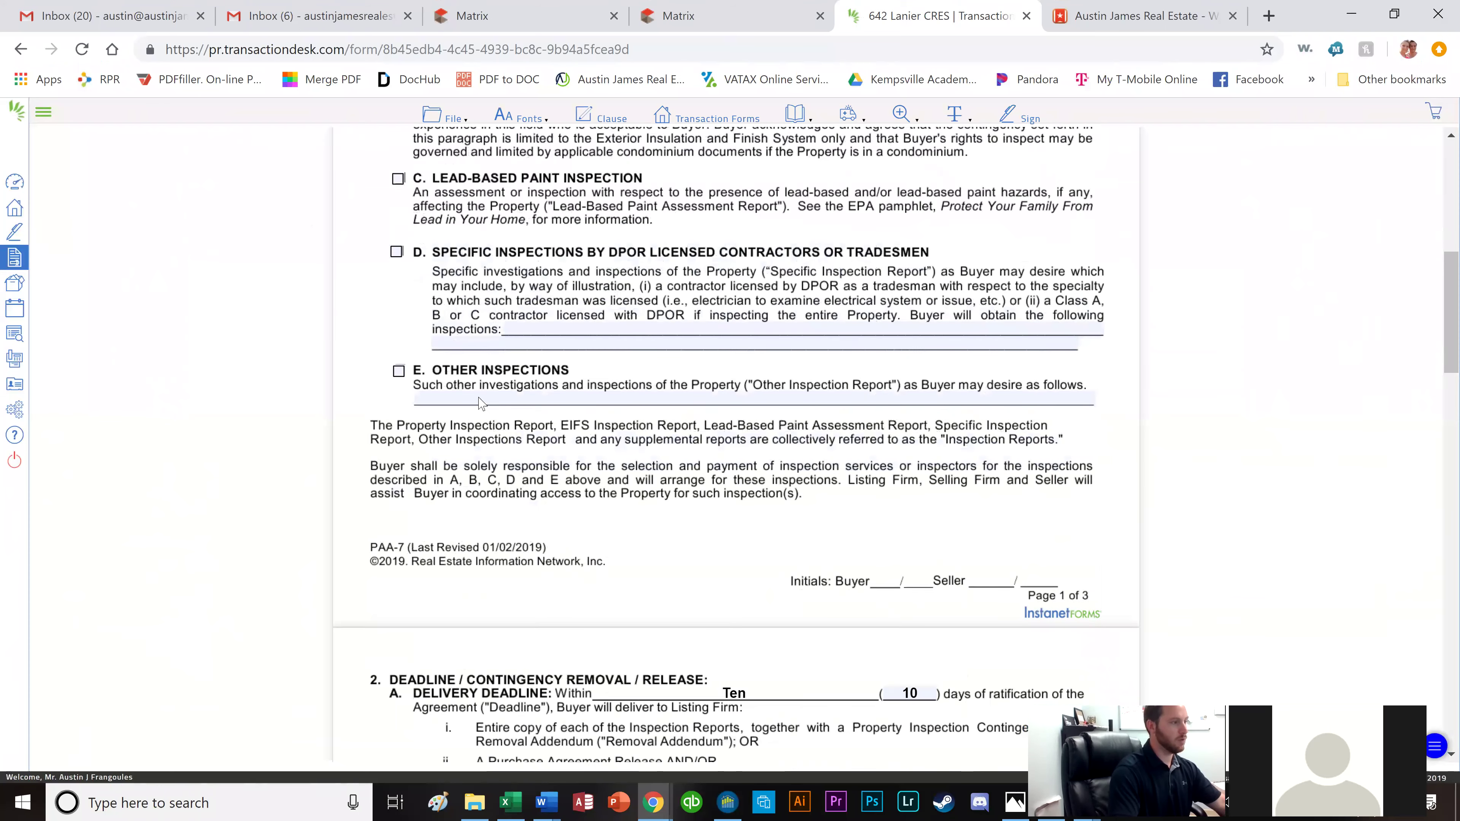
scroll(480, 409, up, 2)
scroll(473, 427, down, 1)
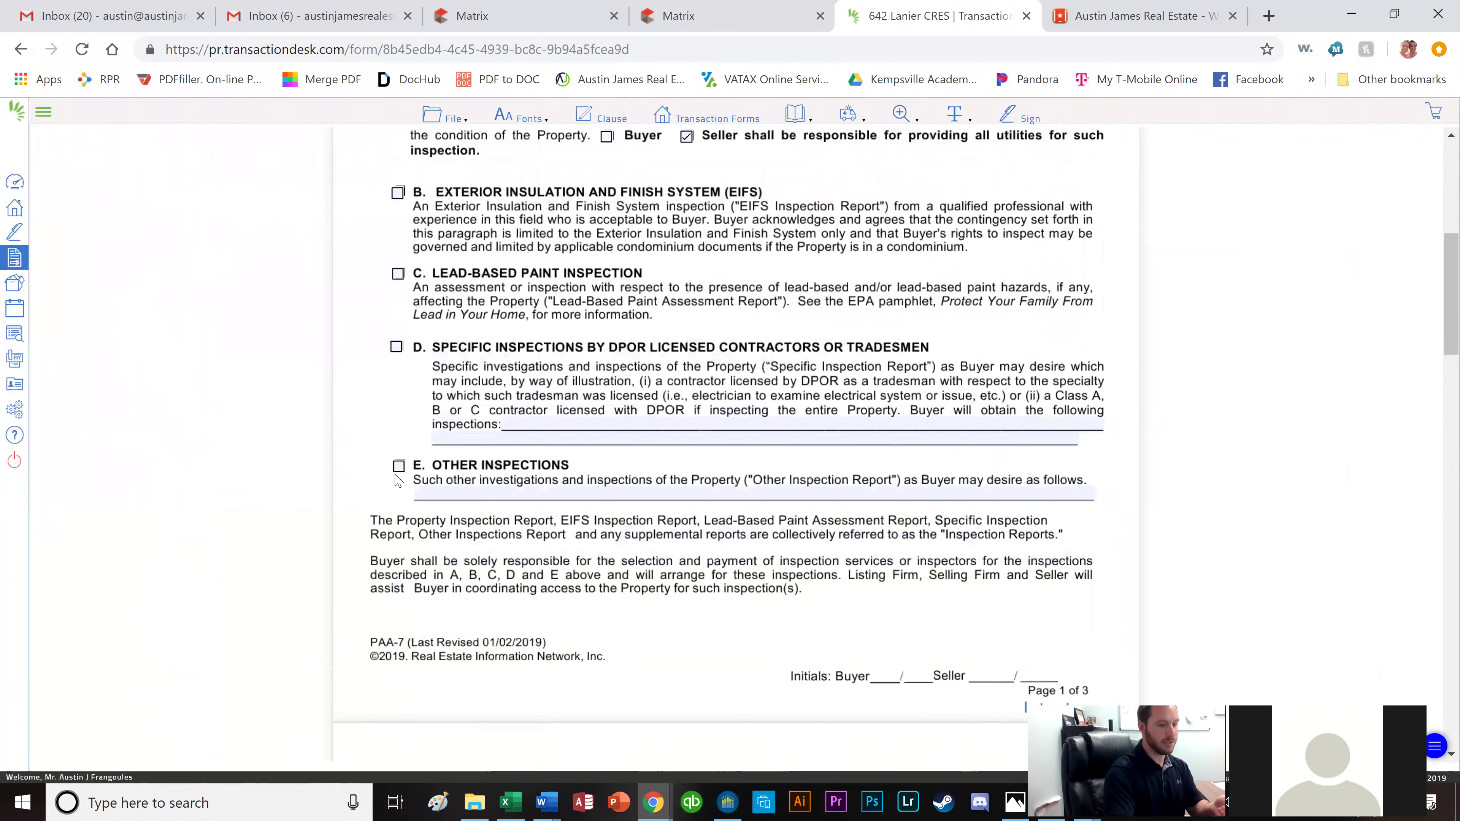
scroll(534, 495, down, 5)
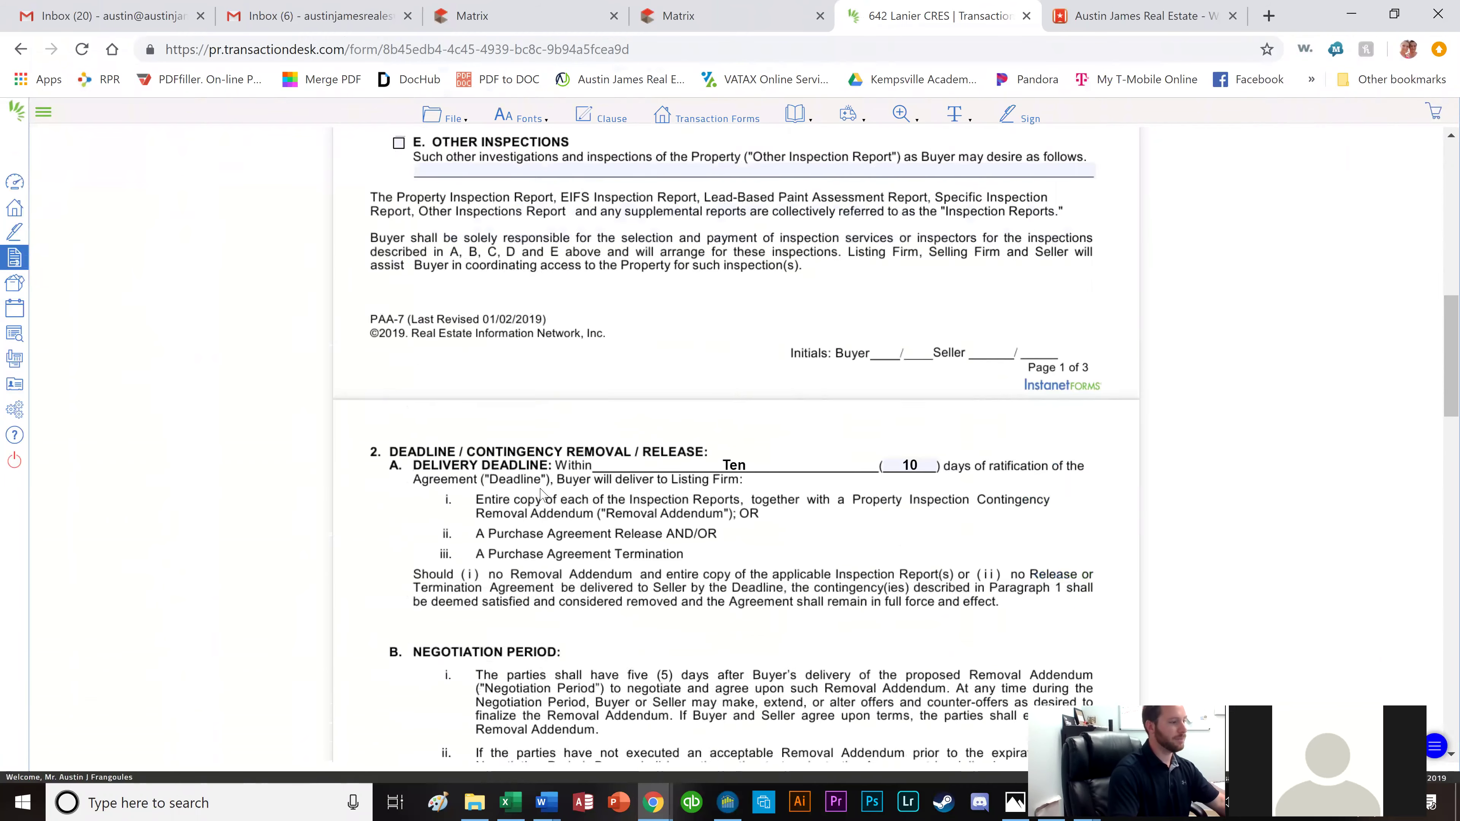
Change the delivery deadline days back to 10.
click(918, 414)
key(BackSpace)
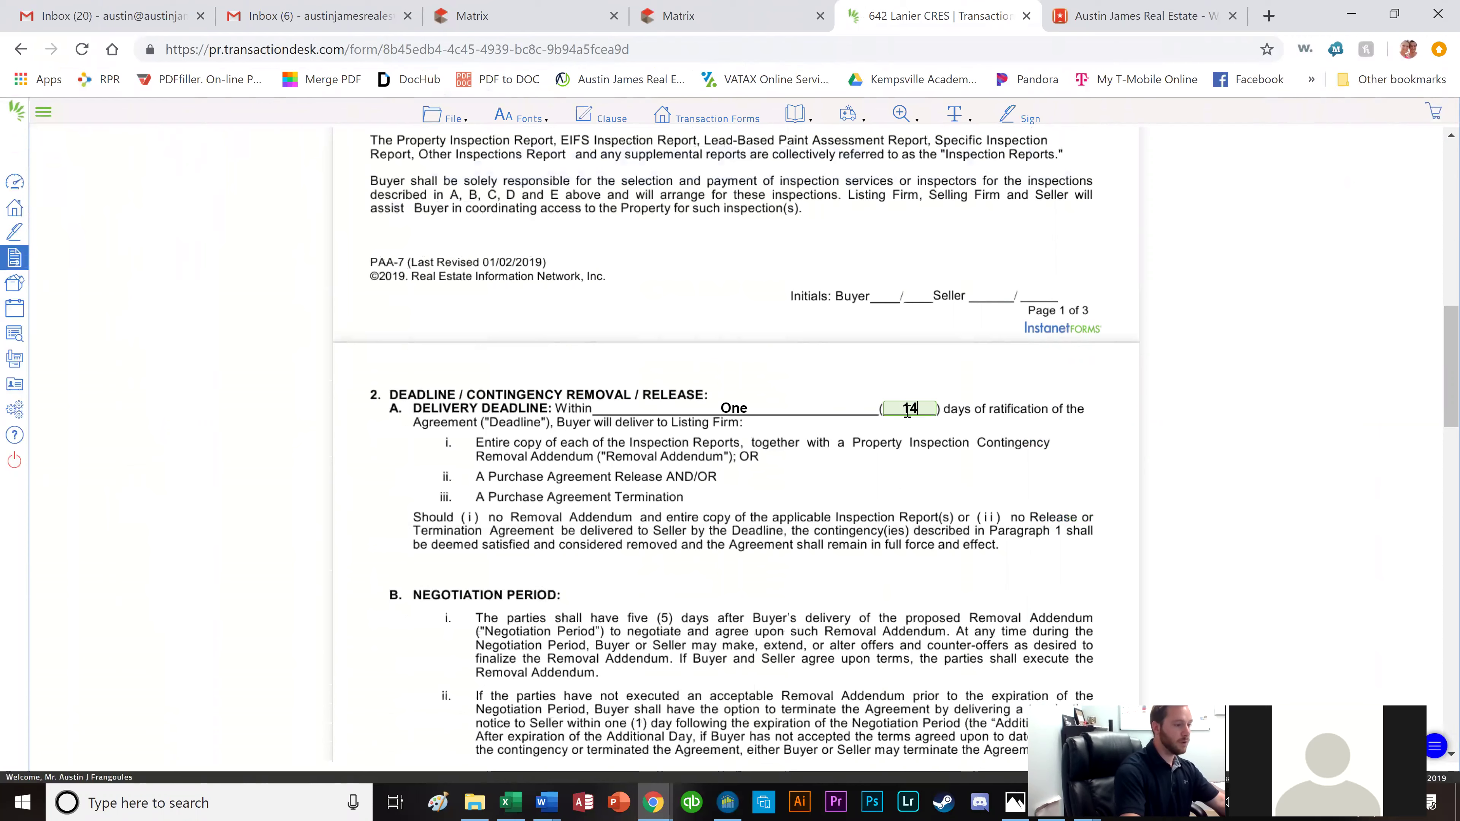
text(0)
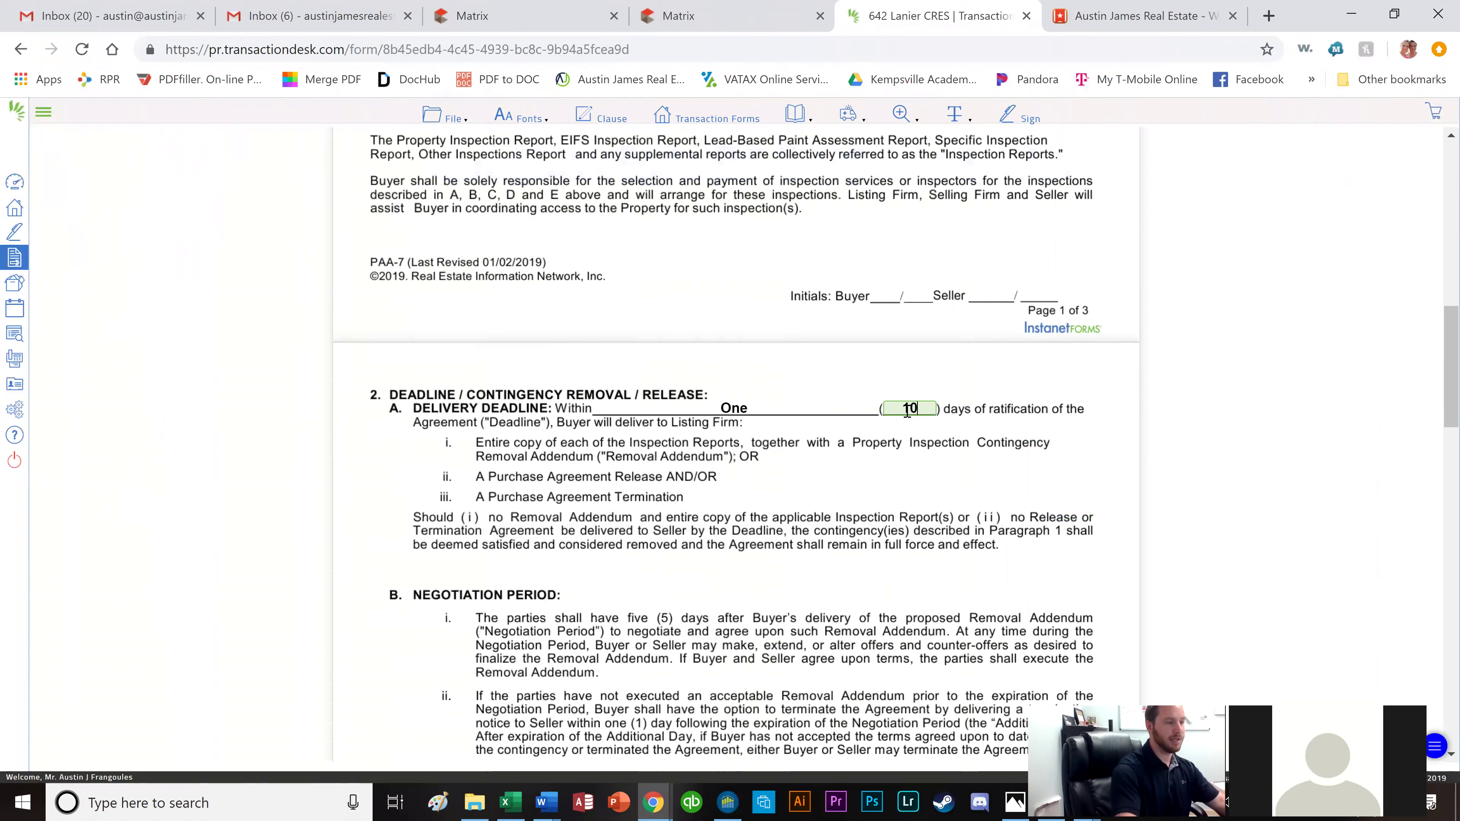
click(1033, 605)
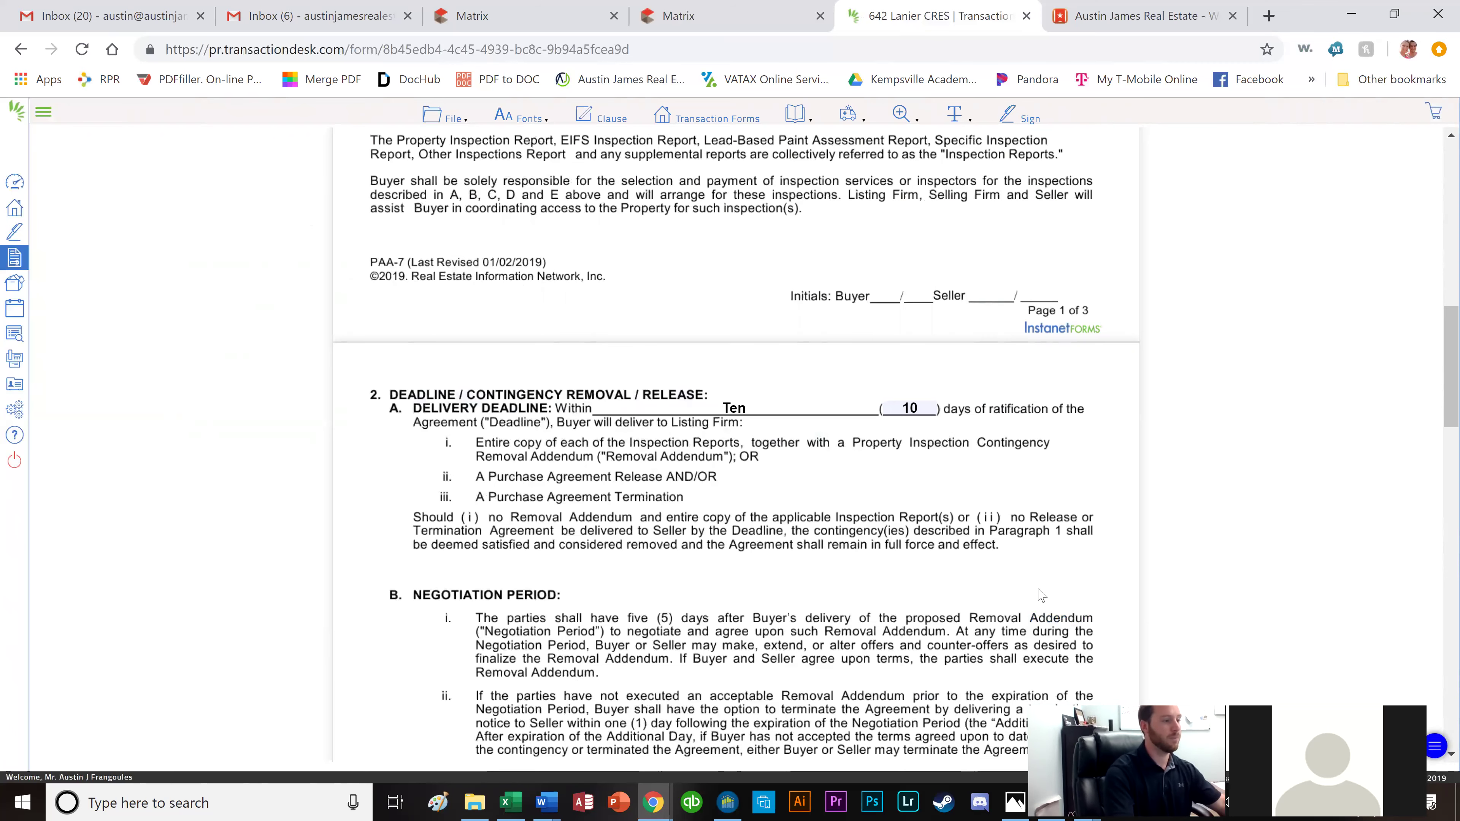
Save the PAA-7 addendum via File > Save and return to Transaction Forms.
scroll(1042, 595, down, 2)
scroll(1033, 597, down, 6)
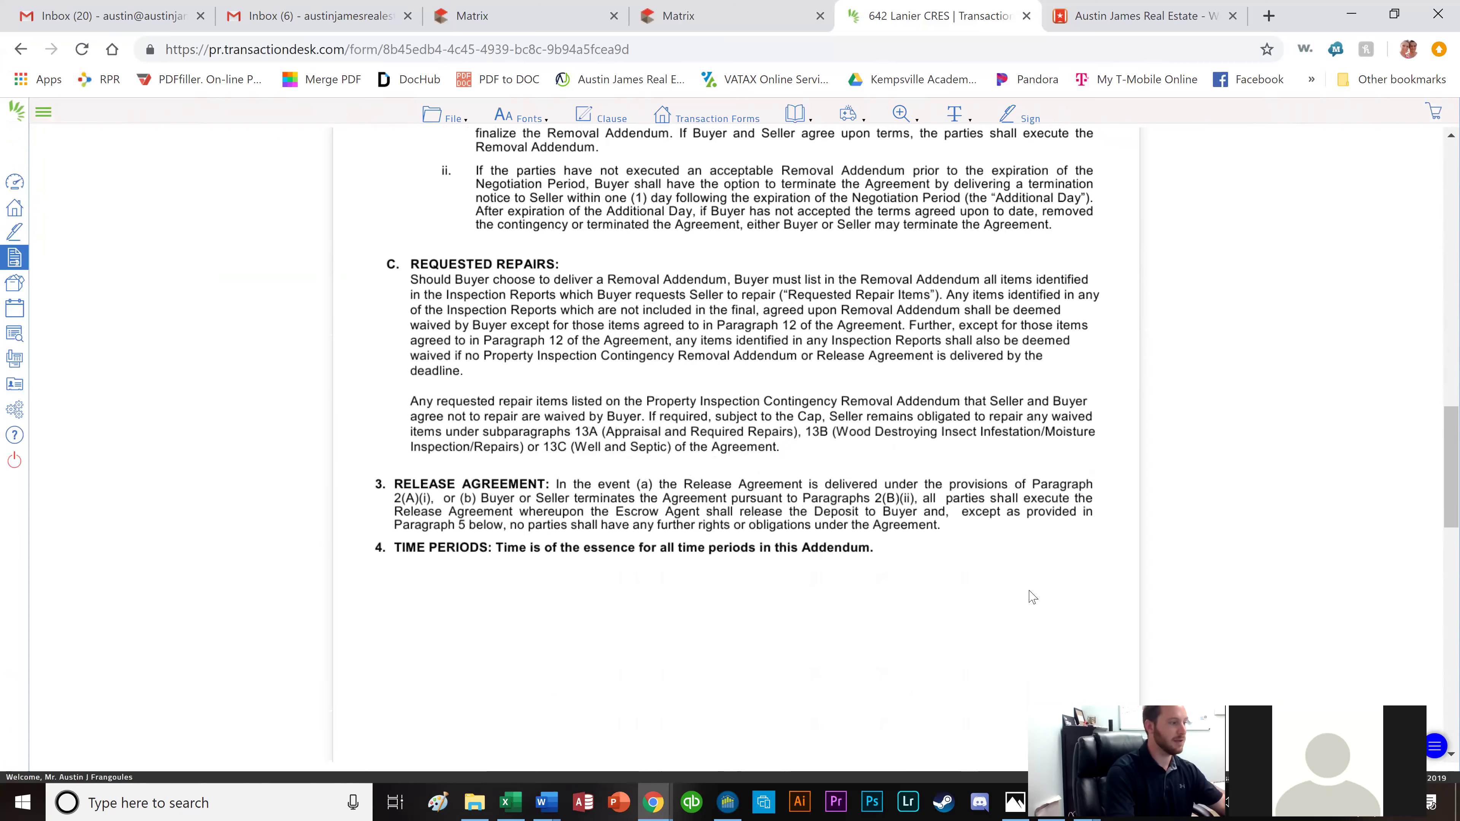
scroll(1033, 597, down, 15)
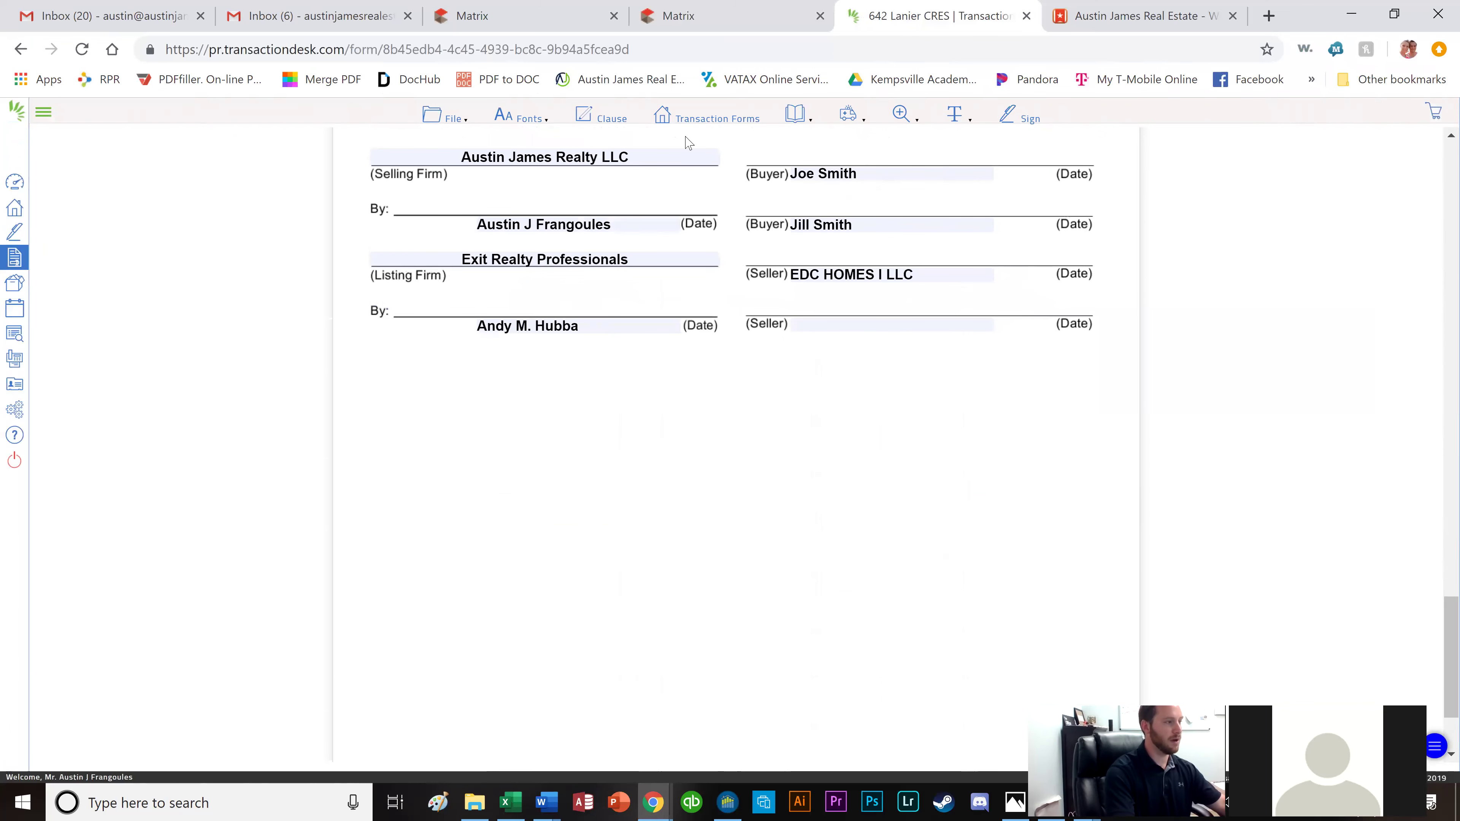
click(444, 117)
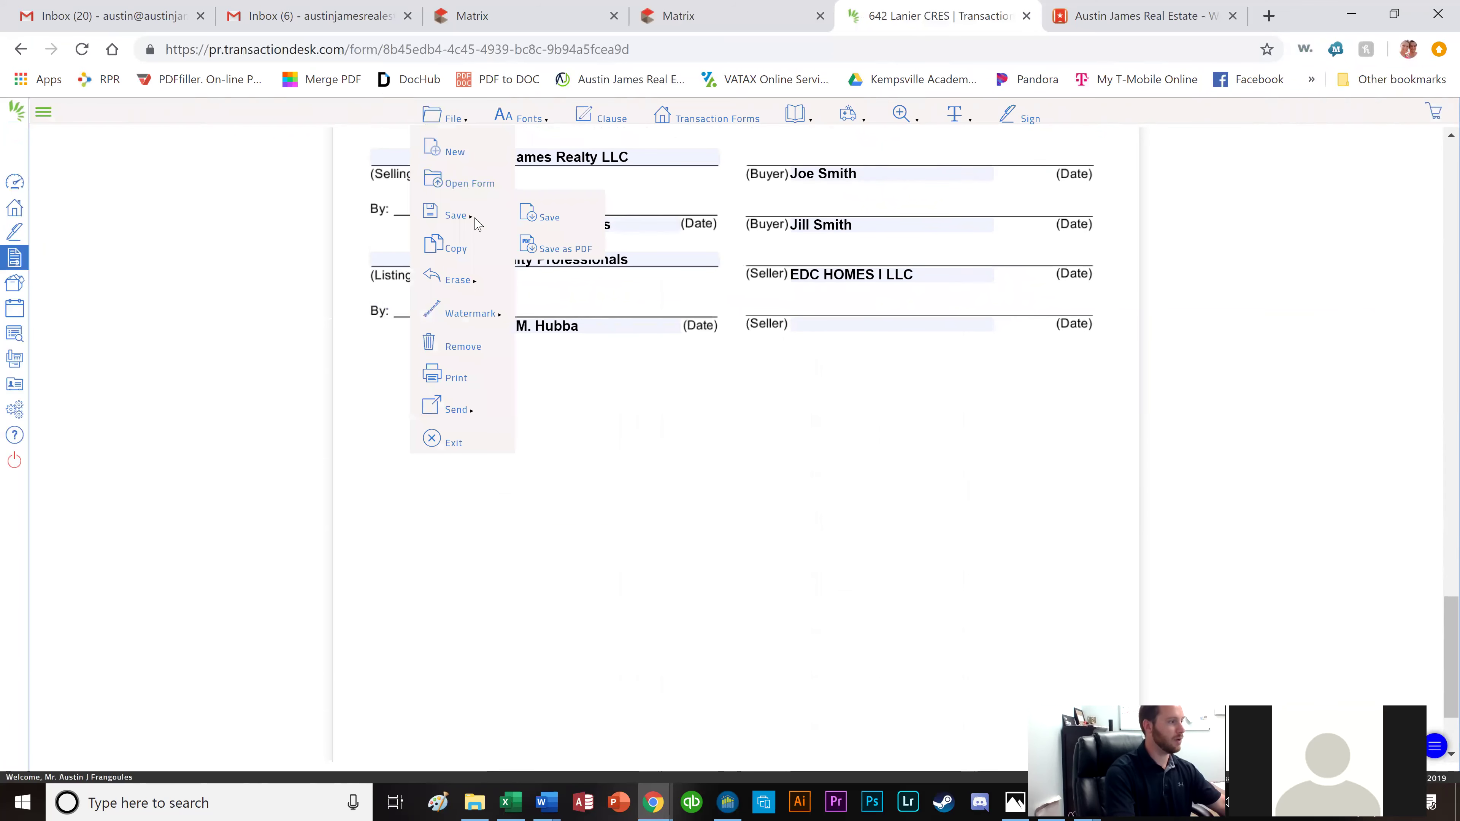
click(494, 213)
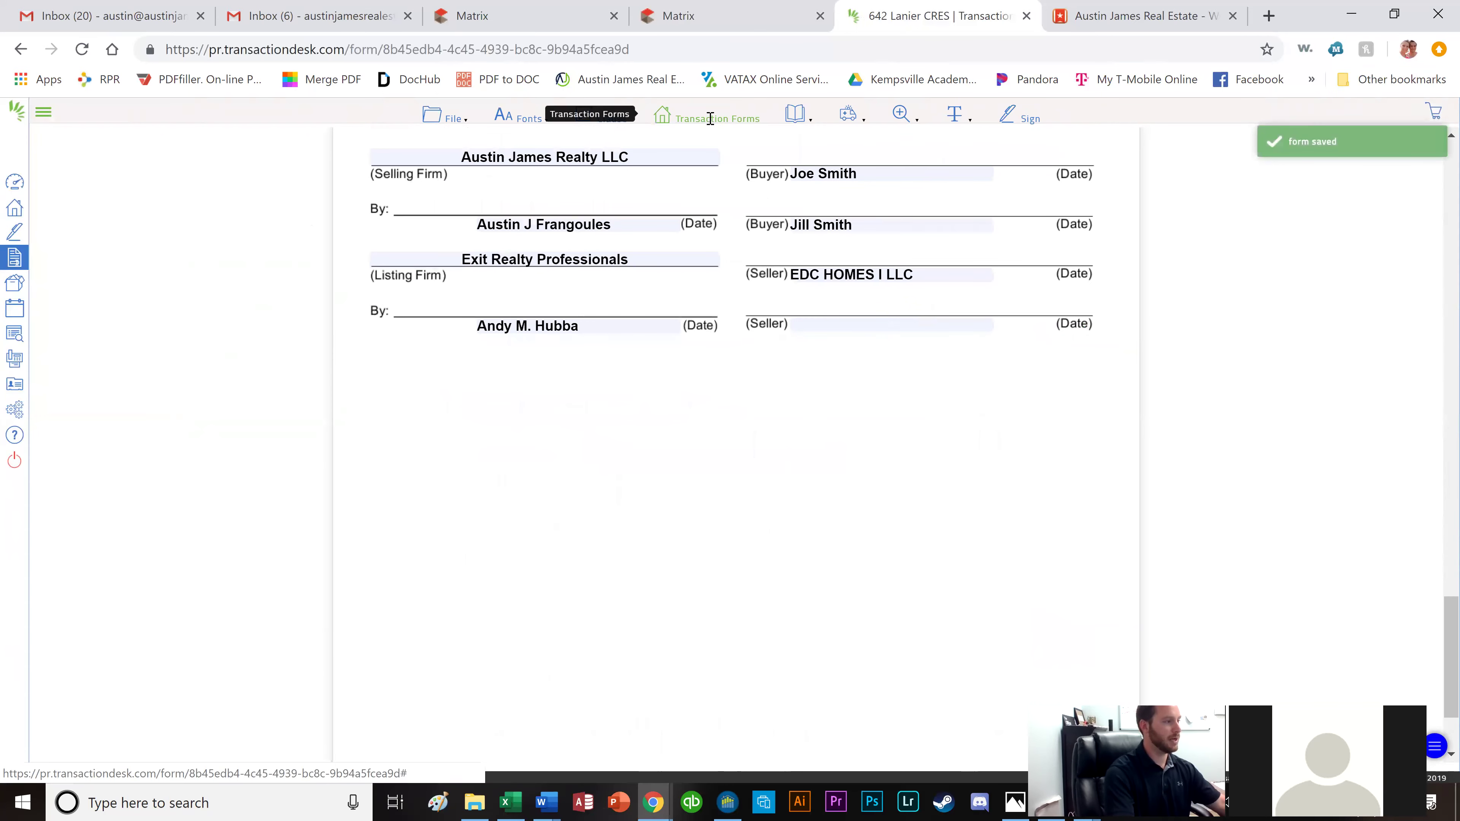
click(711, 118)
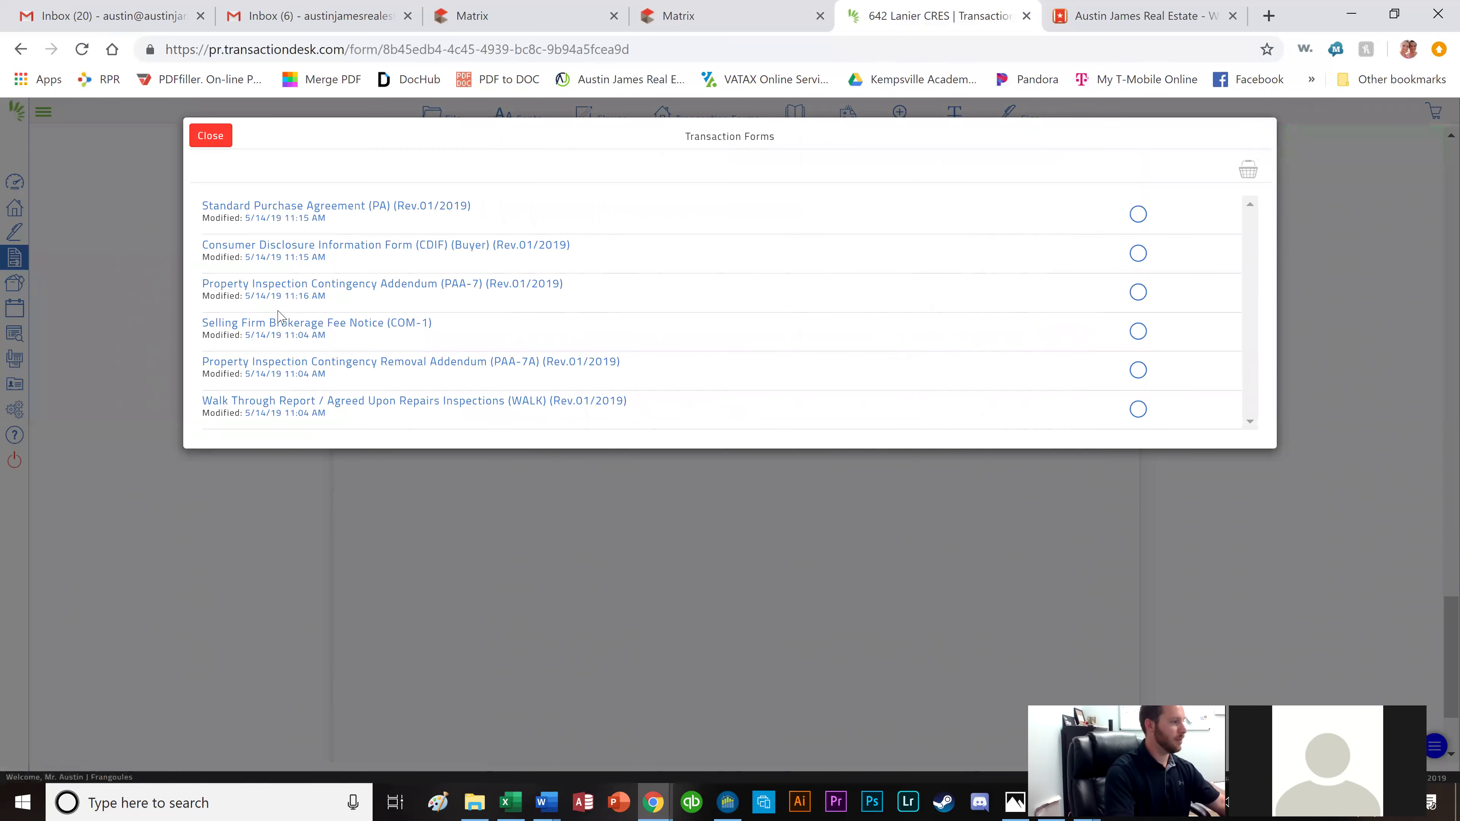
Open the Selling Firm Brokerage Fee Notice (COM-1), review its 3.000% fee, then show the forms list.
click(275, 330)
click(276, 326)
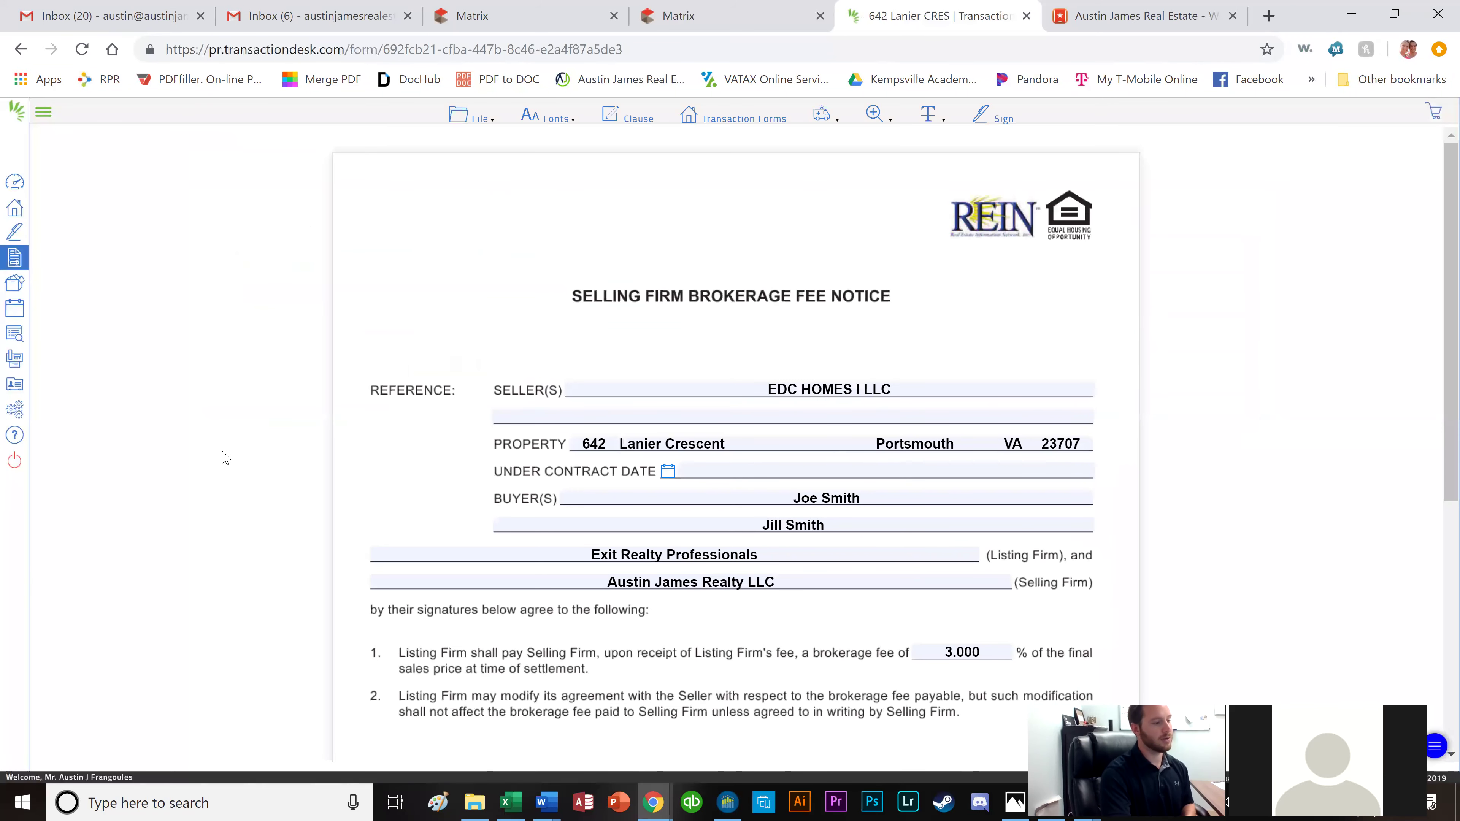
scroll(948, 316, down, 5)
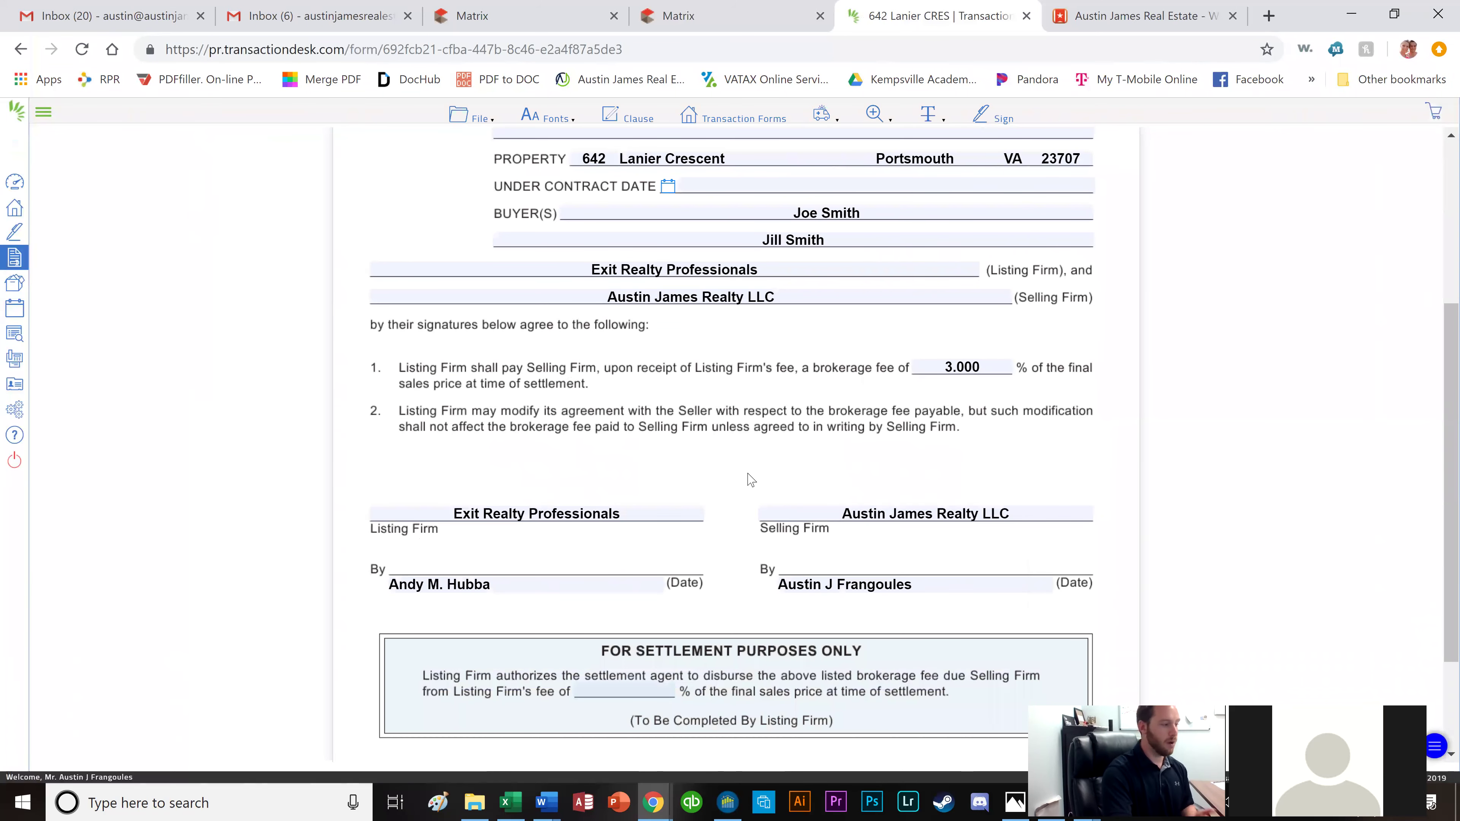
scroll(614, 558, down, 1)
scroll(742, 544, down, 1)
scroll(935, 519, up, 2)
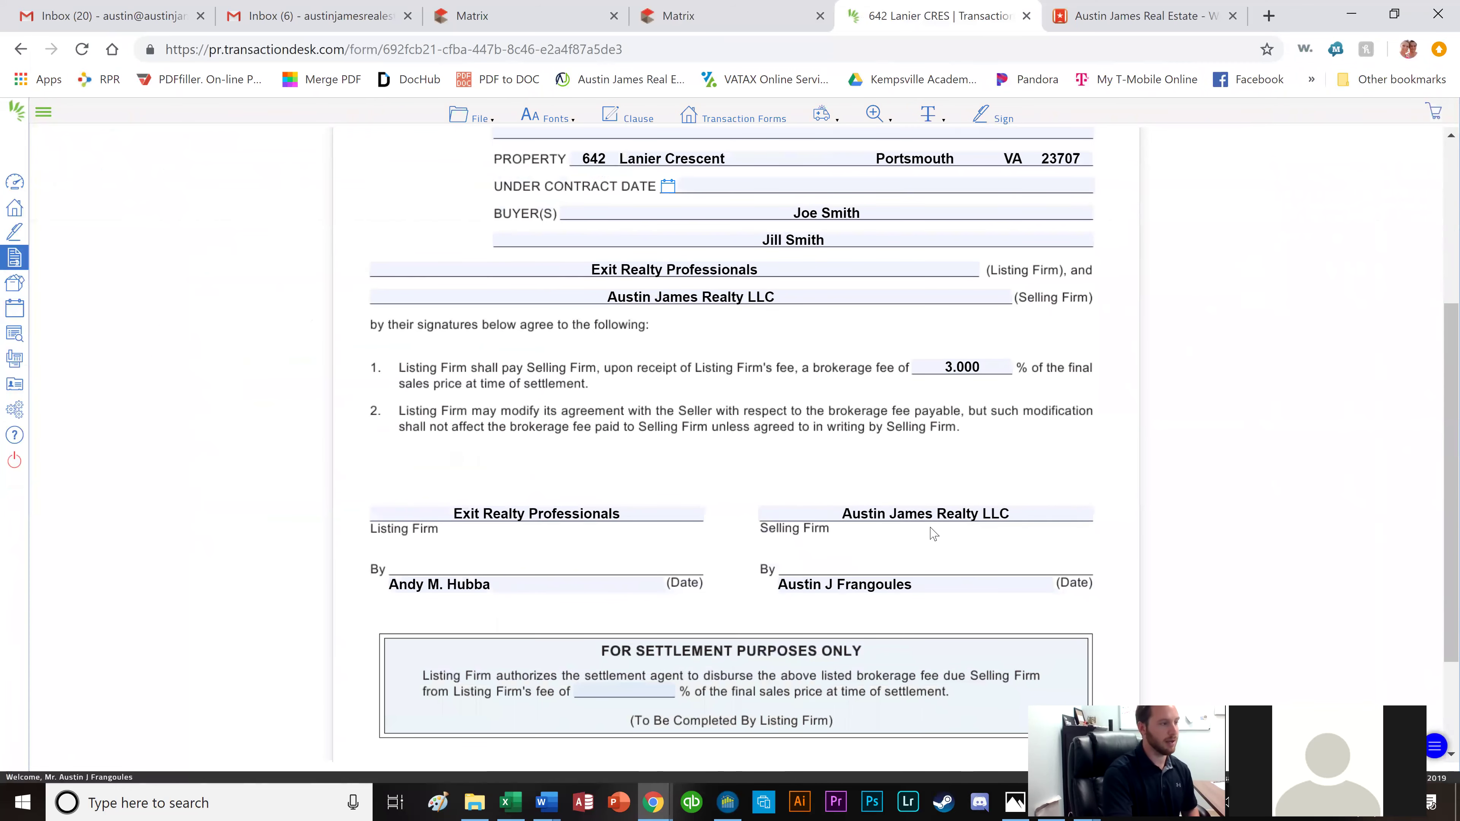
scroll(914, 546, down, 1)
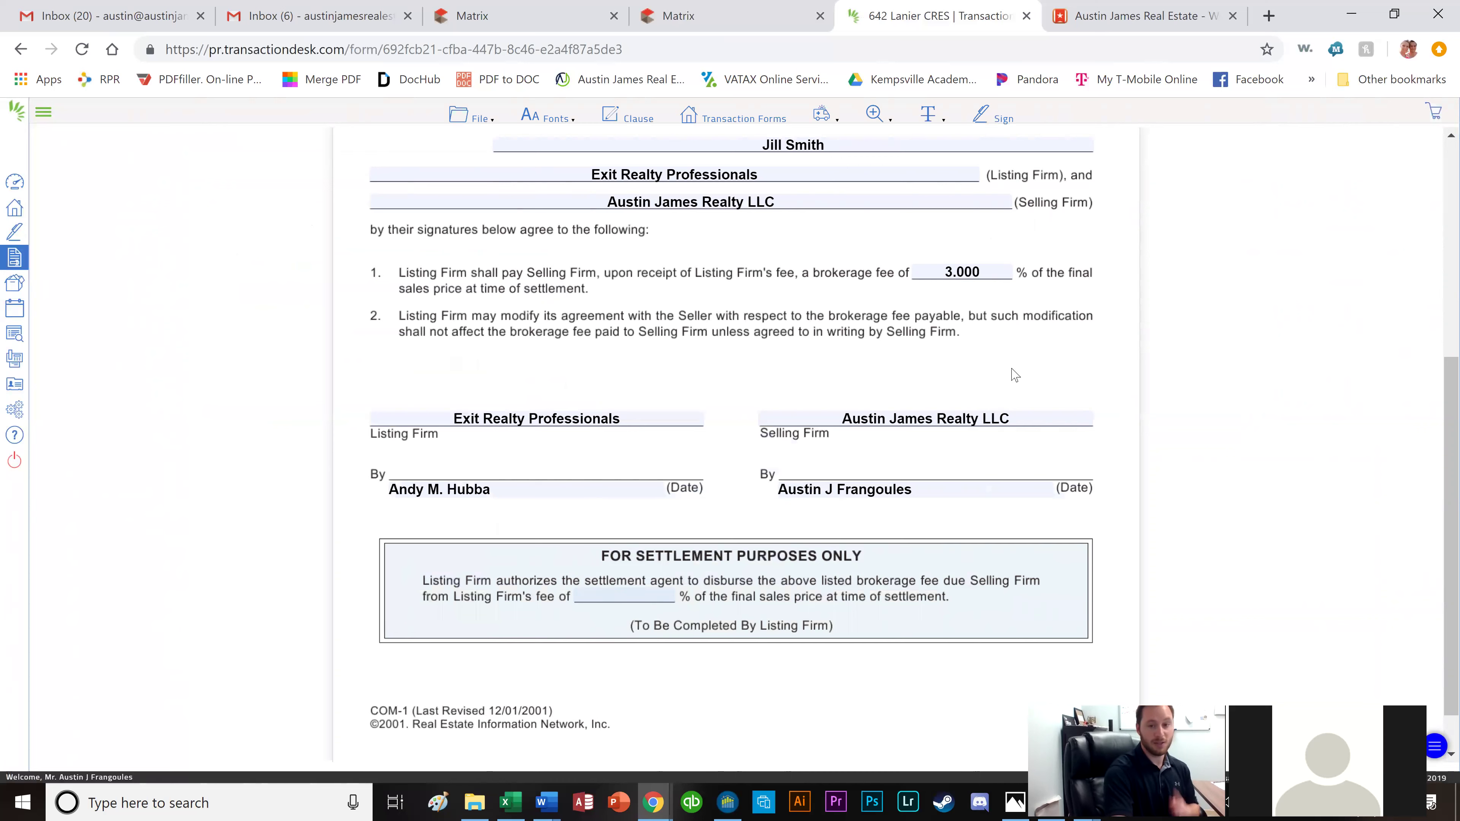
click(700, 126)
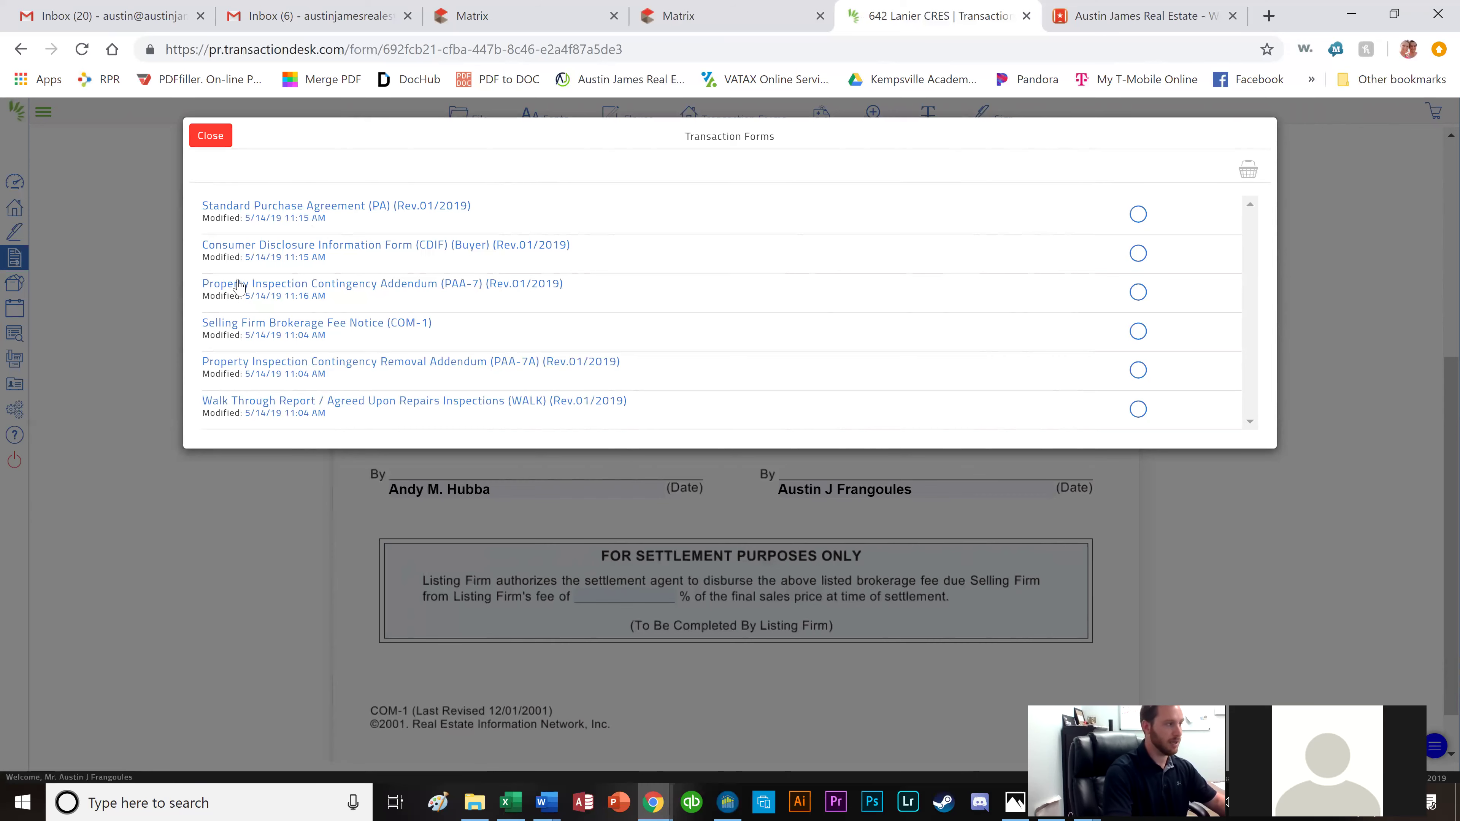
Save the completed COM-1 form and exit back to the transaction.
click(211, 138)
click(469, 122)
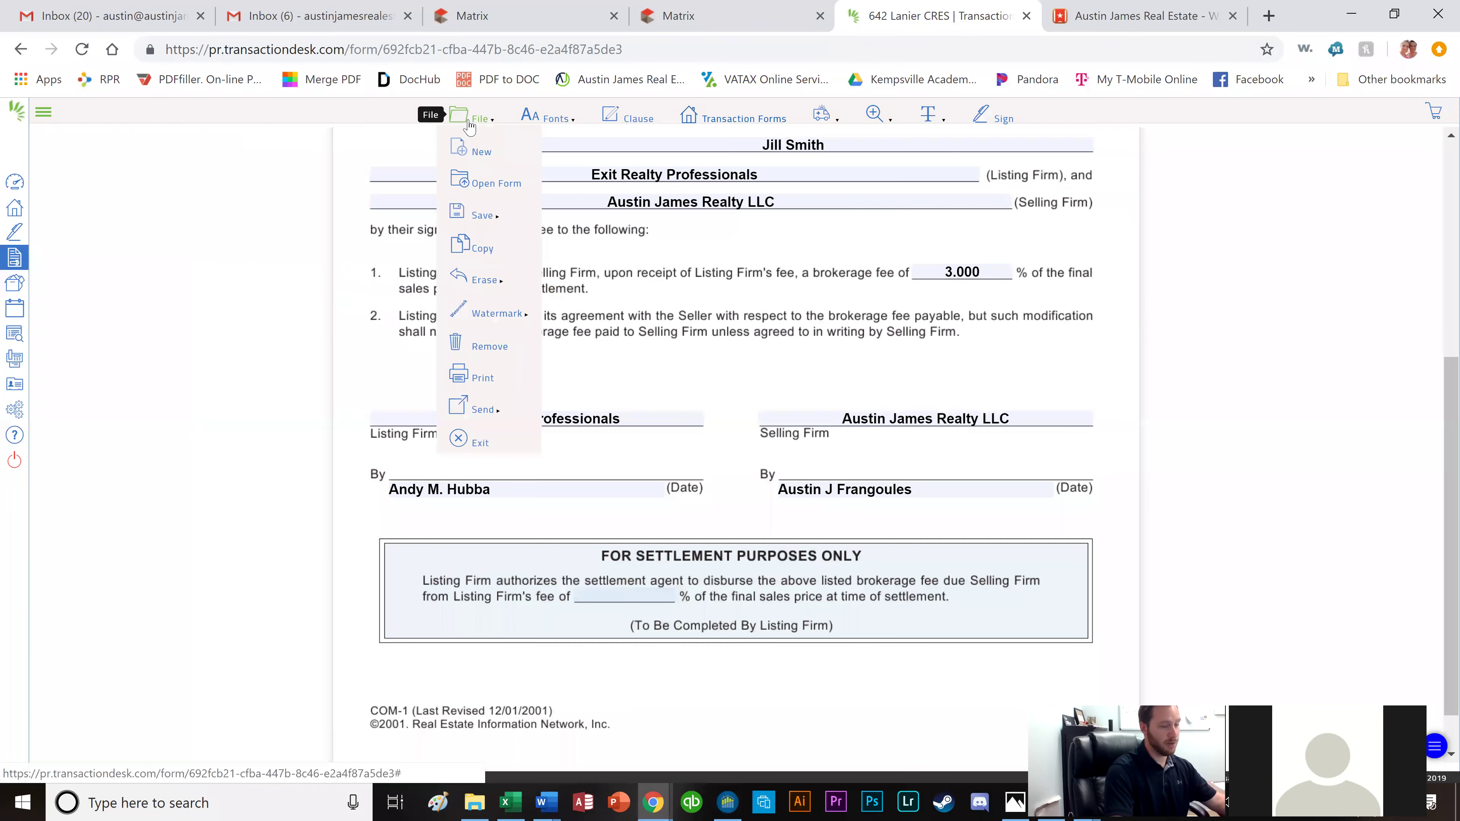
click(477, 129)
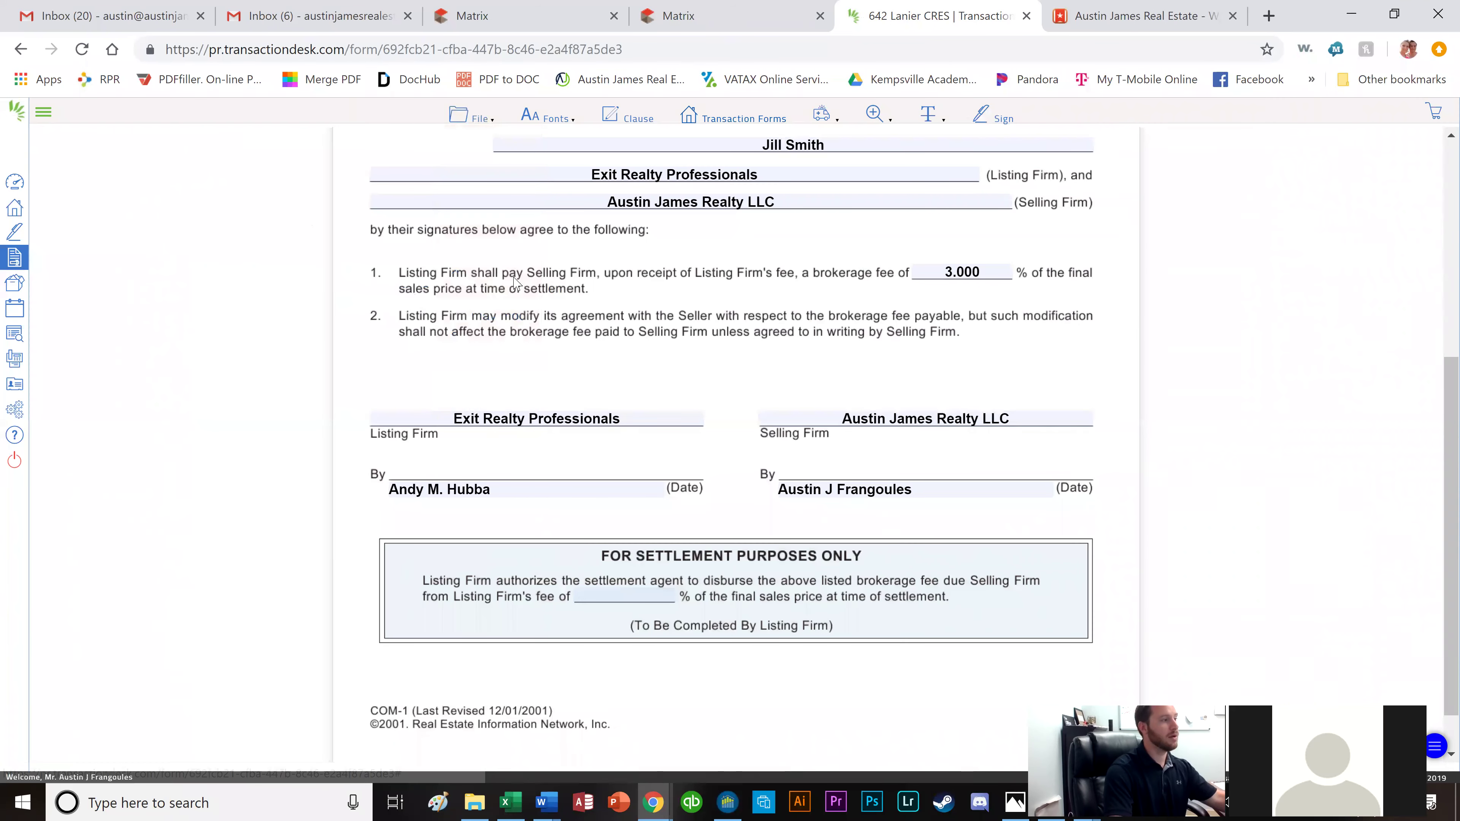
click(482, 120)
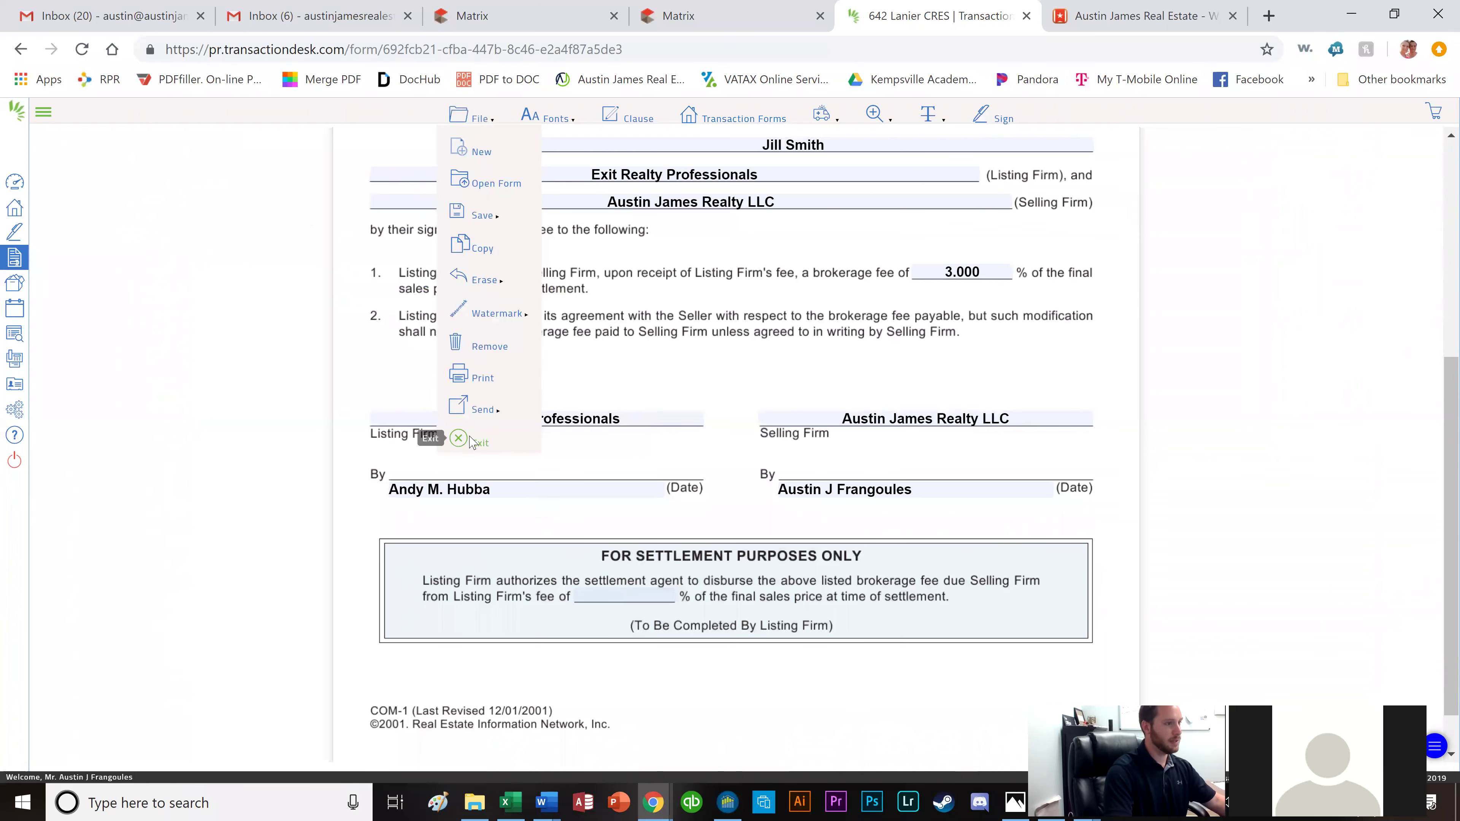
click(462, 442)
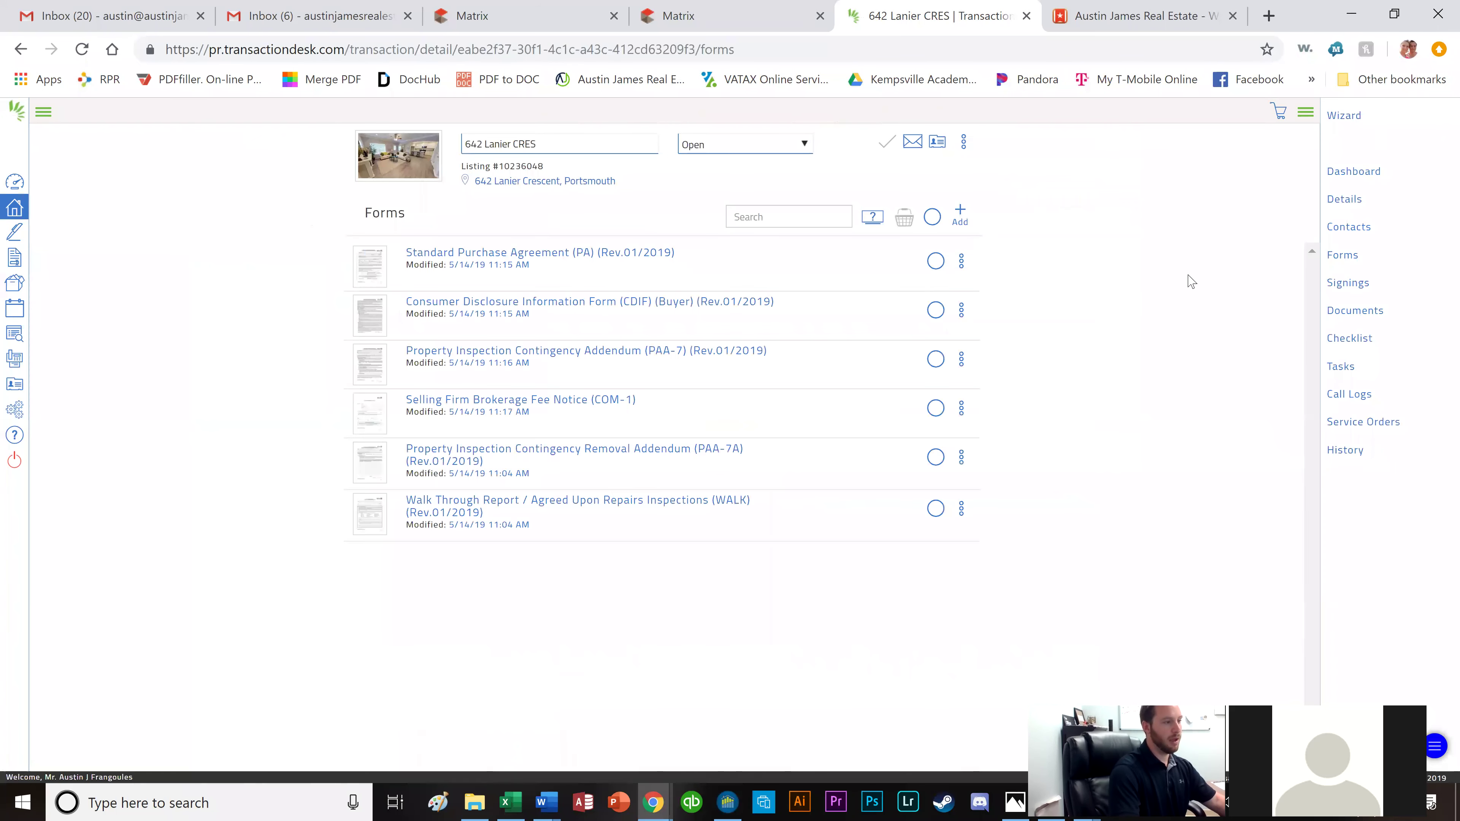
click(1347, 319)
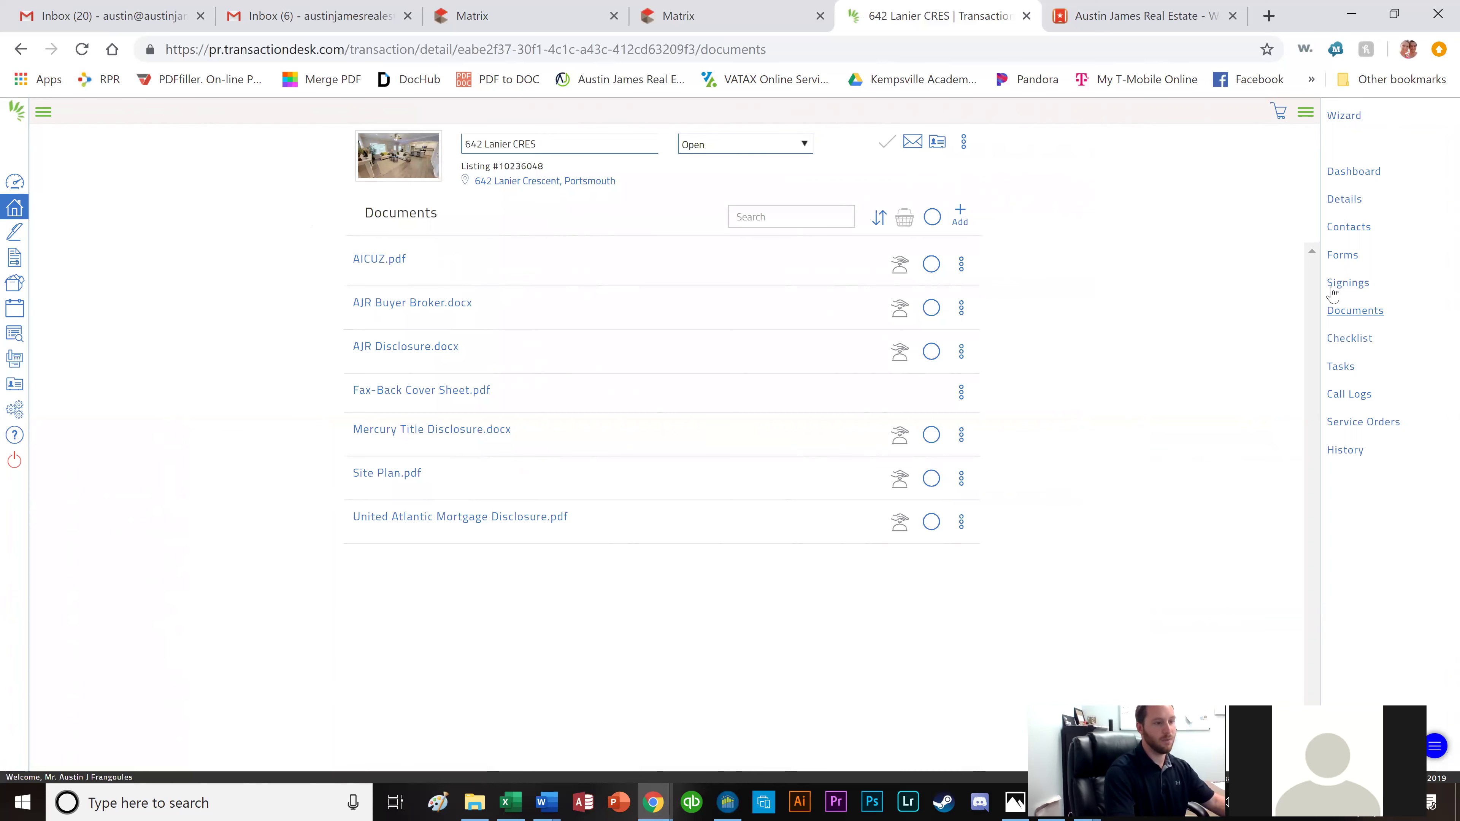
triple_click(535, 142)
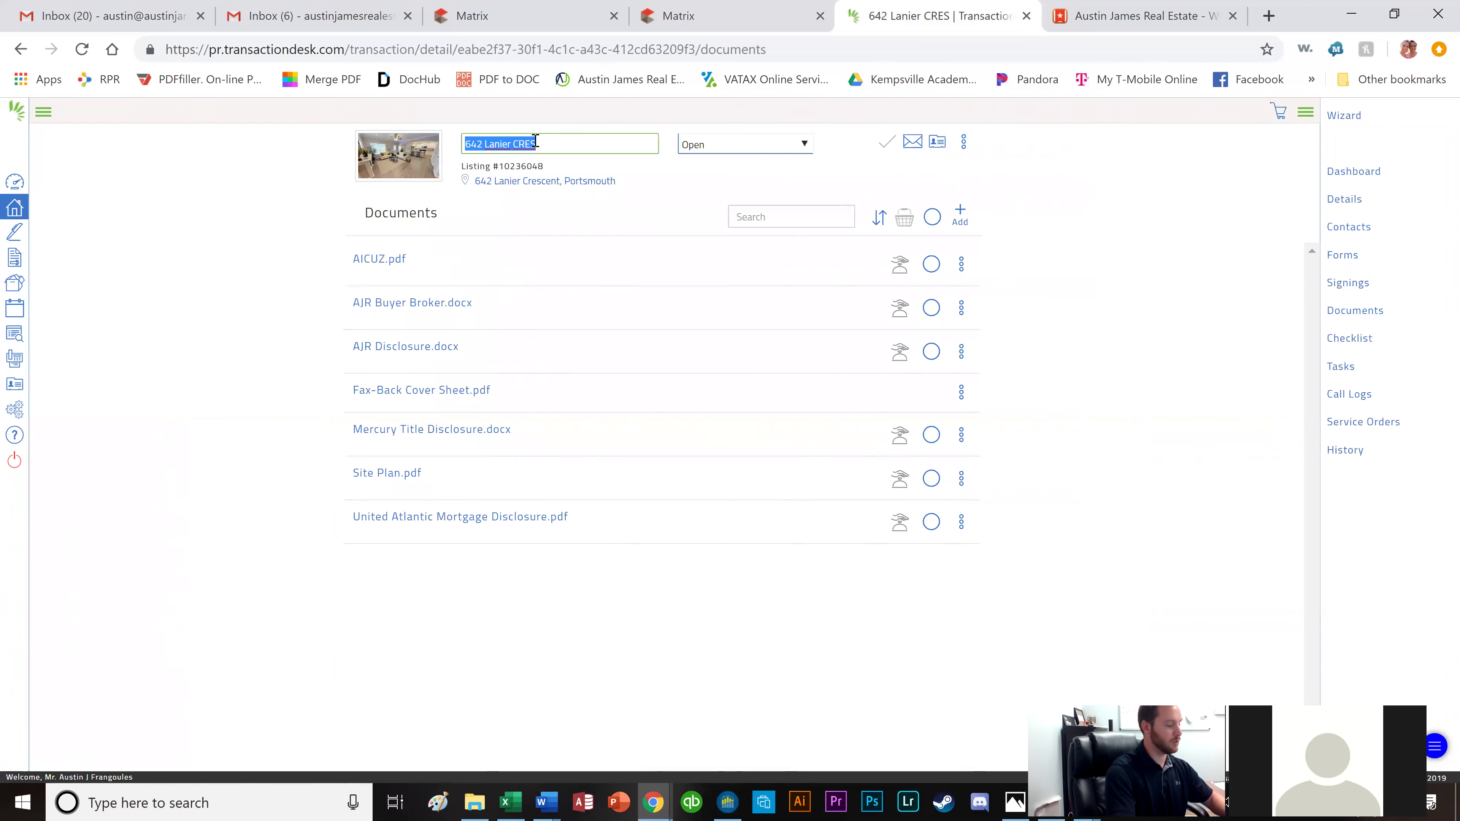
click(535, 142)
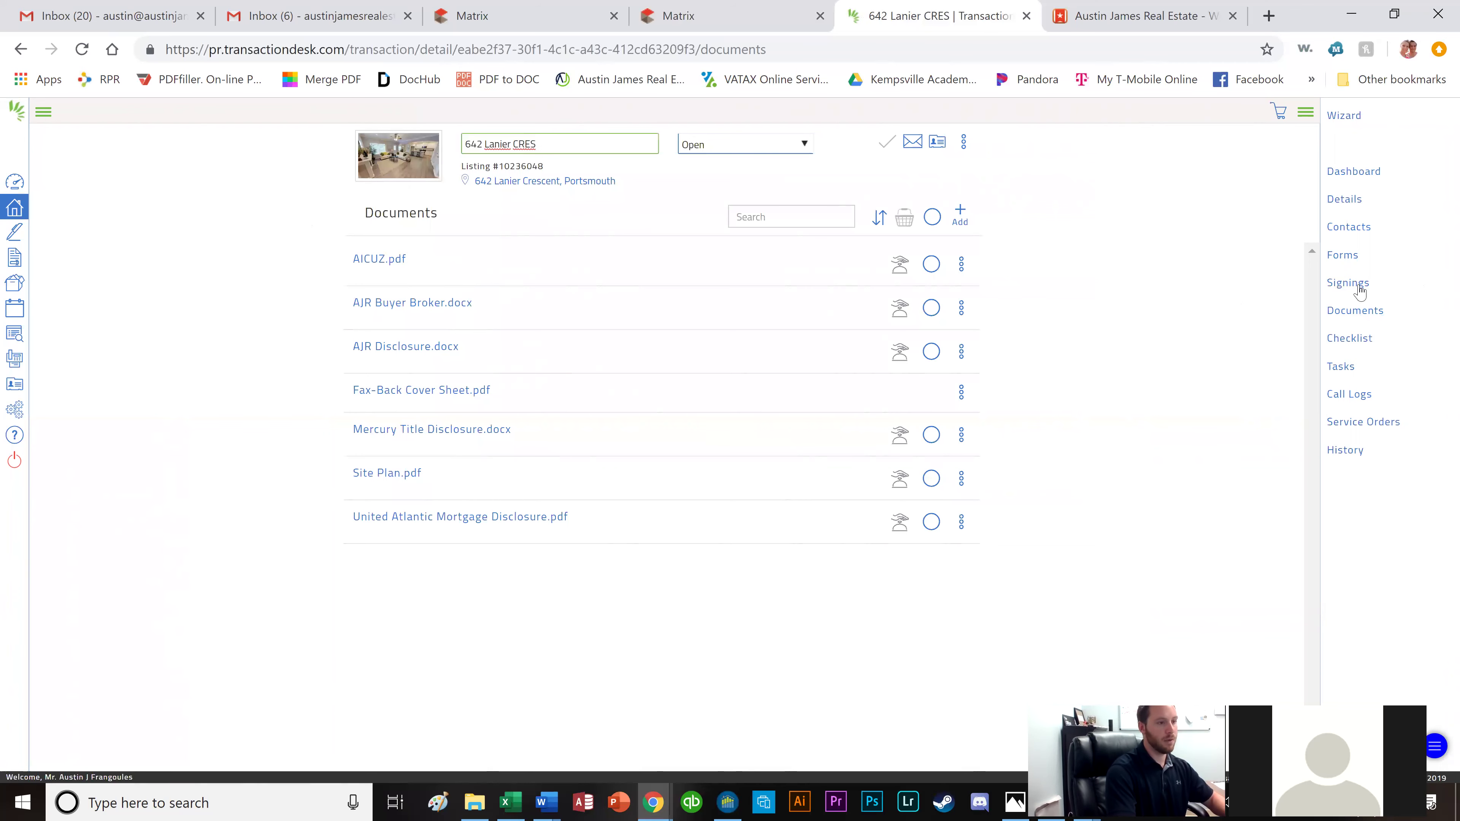
click(1348, 282)
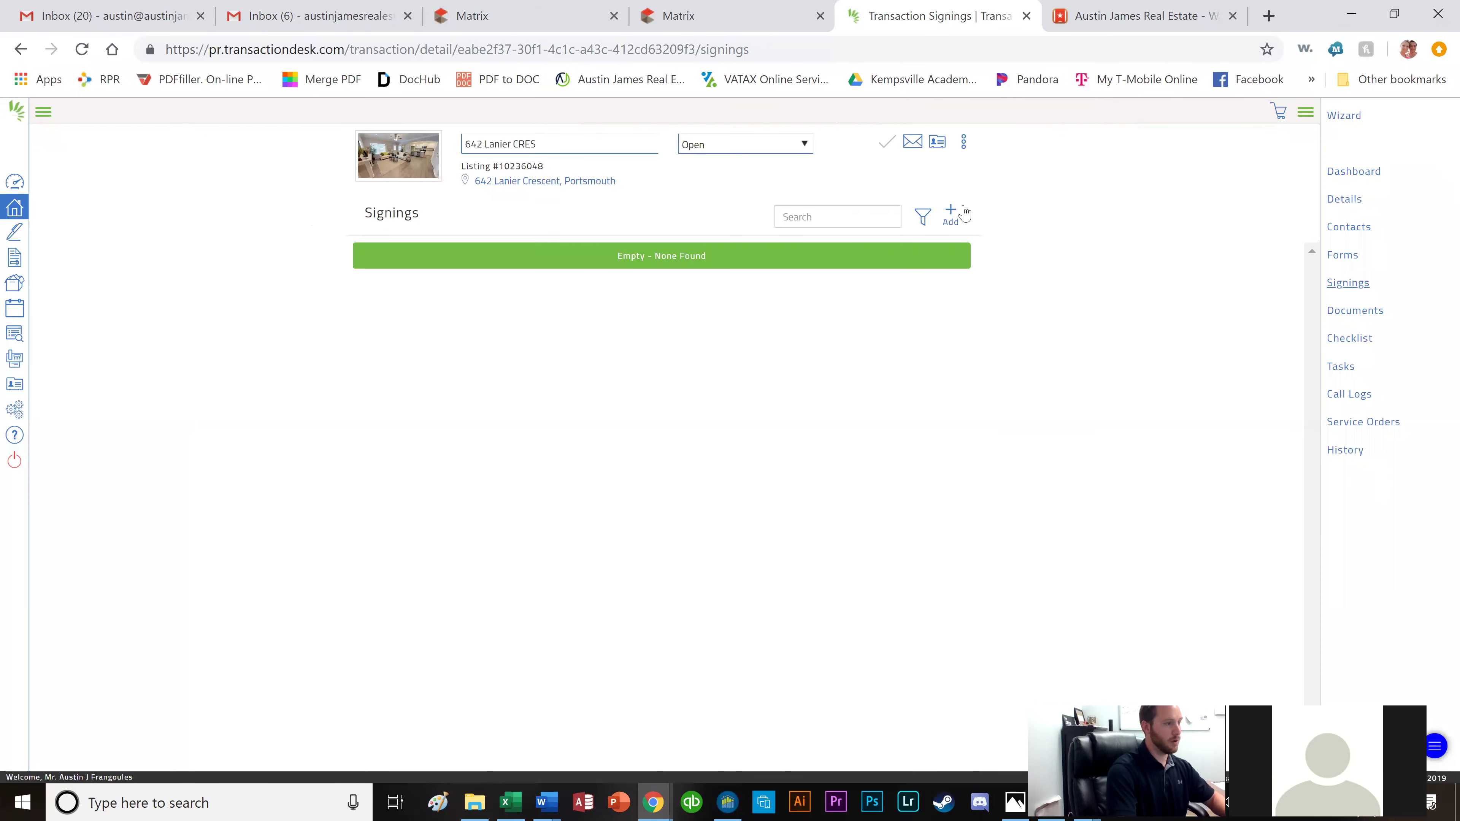
click(964, 214)
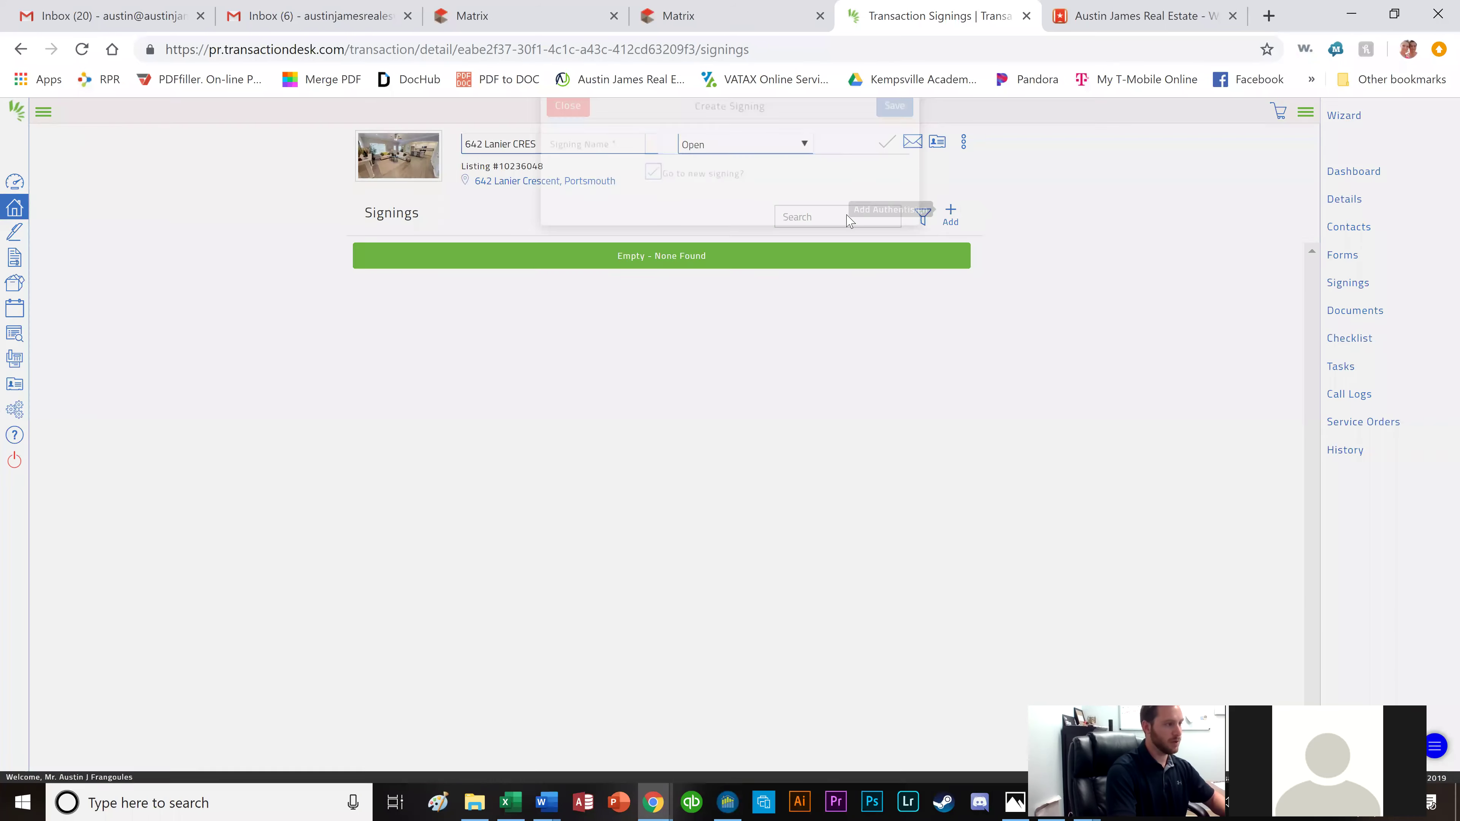
click(804, 180)
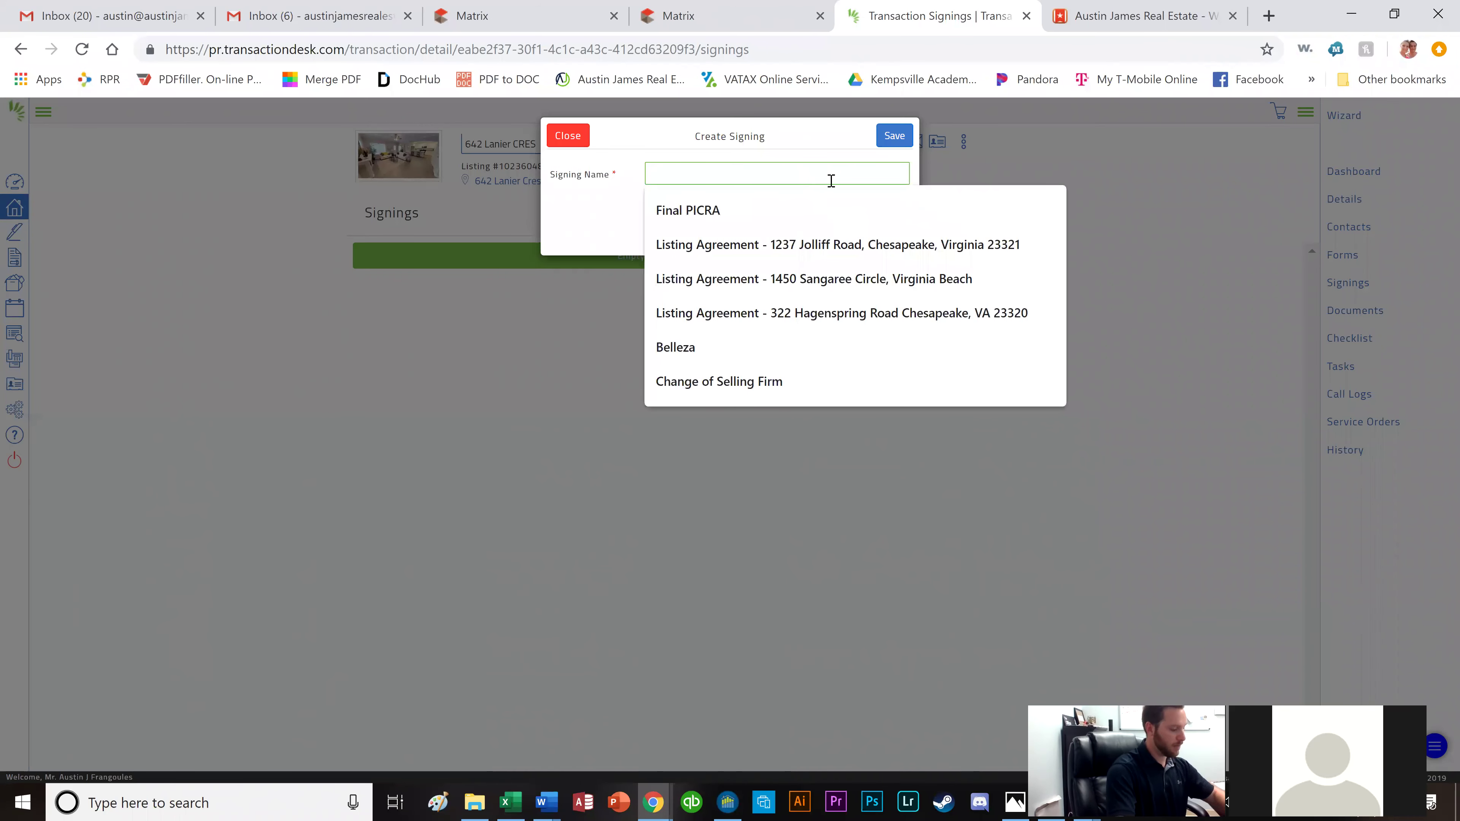
text(Offer)
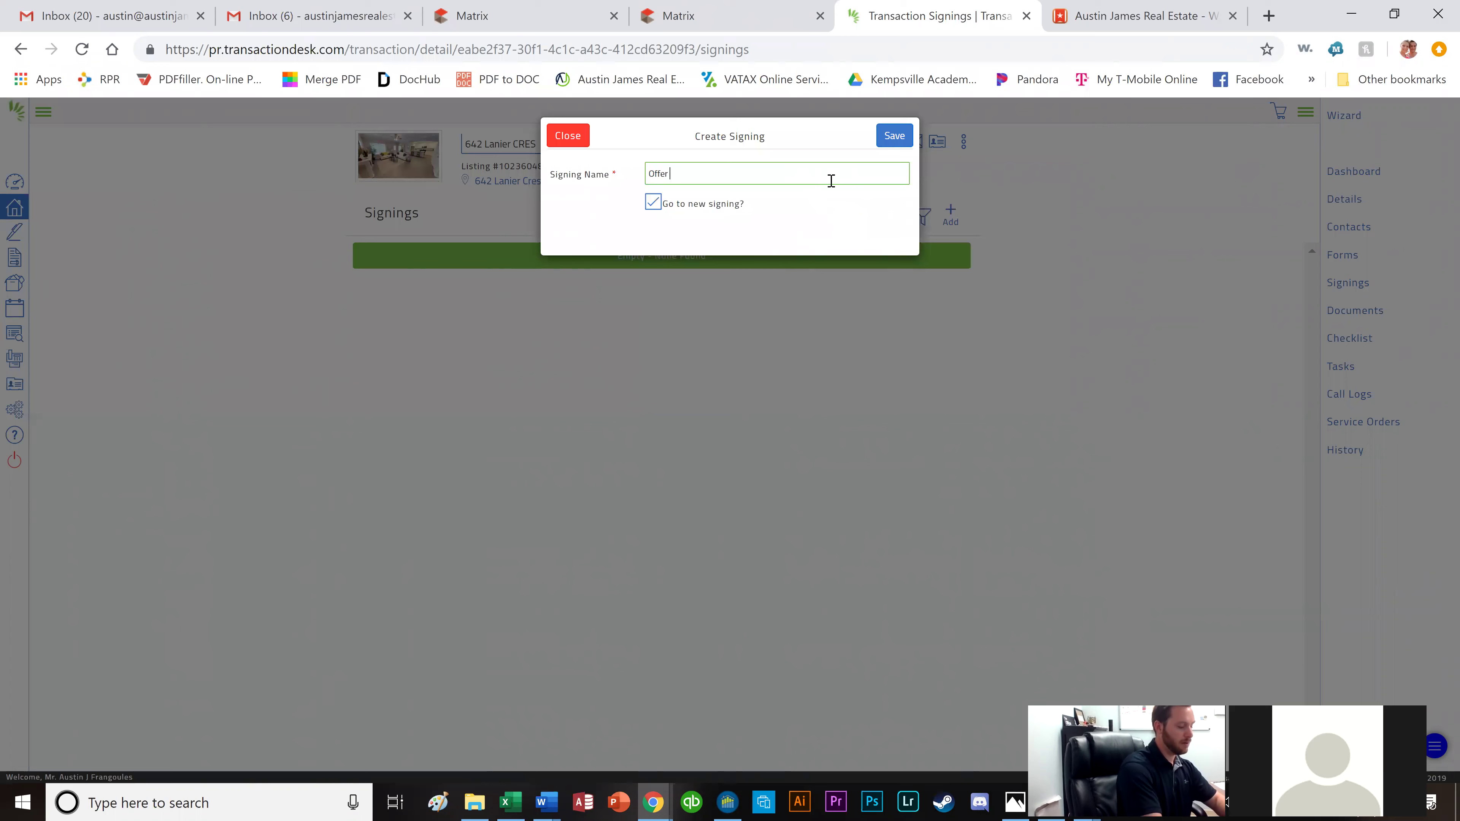
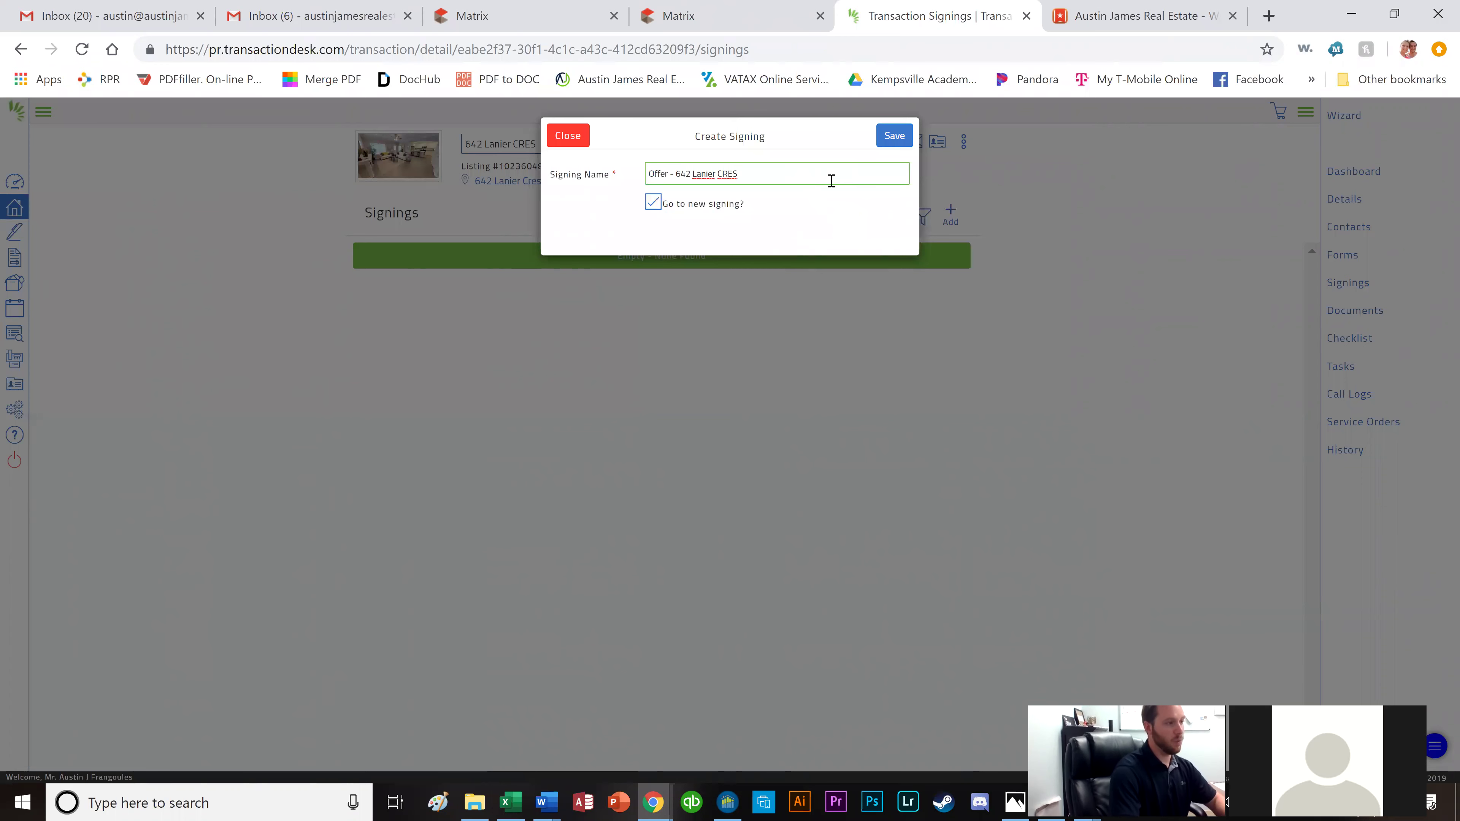
click(893, 138)
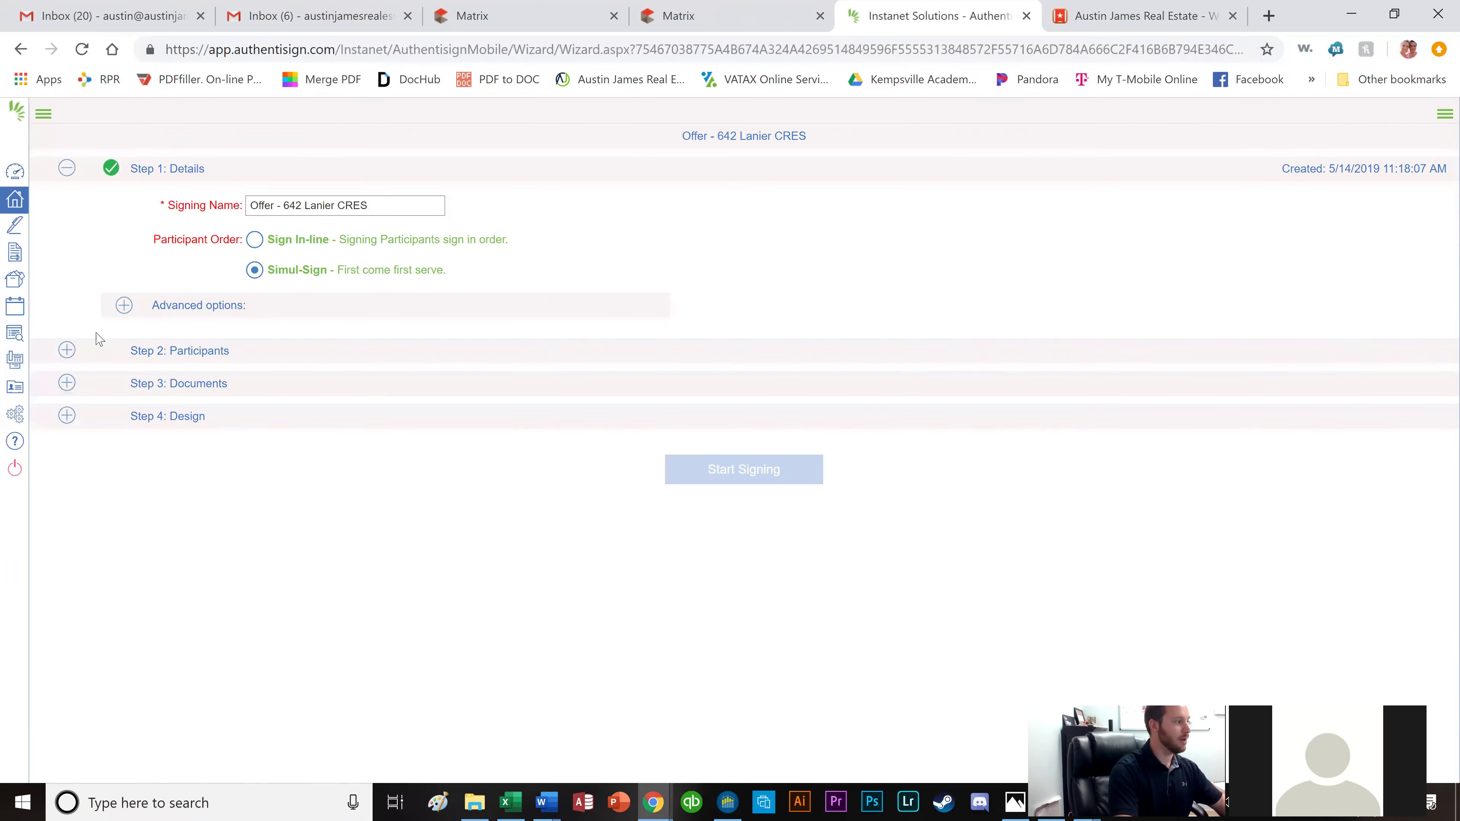
In Participants, add the selling agent and both buyers, each as a Remote Signer.
click(67, 351)
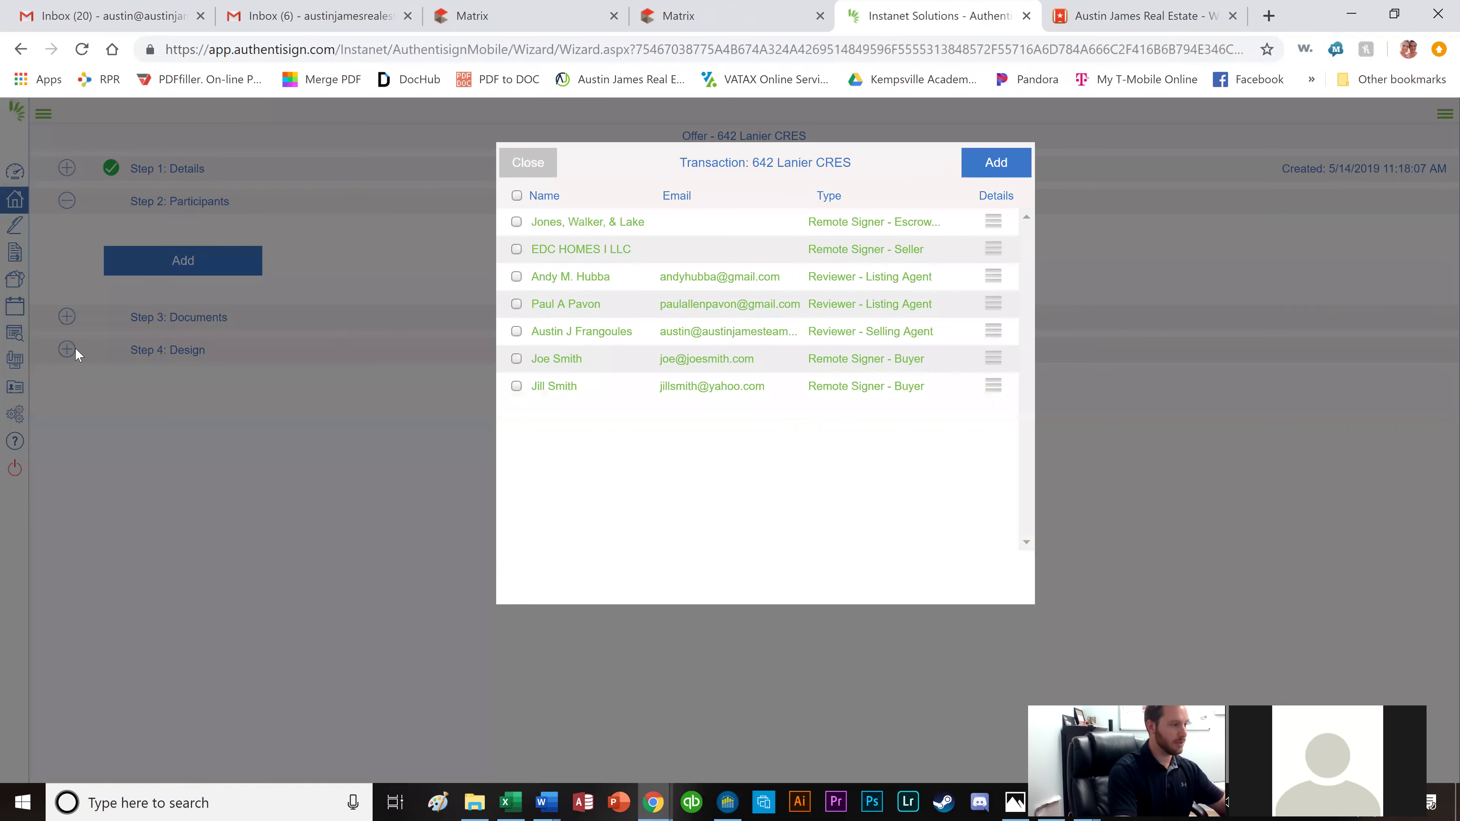
click(516, 331)
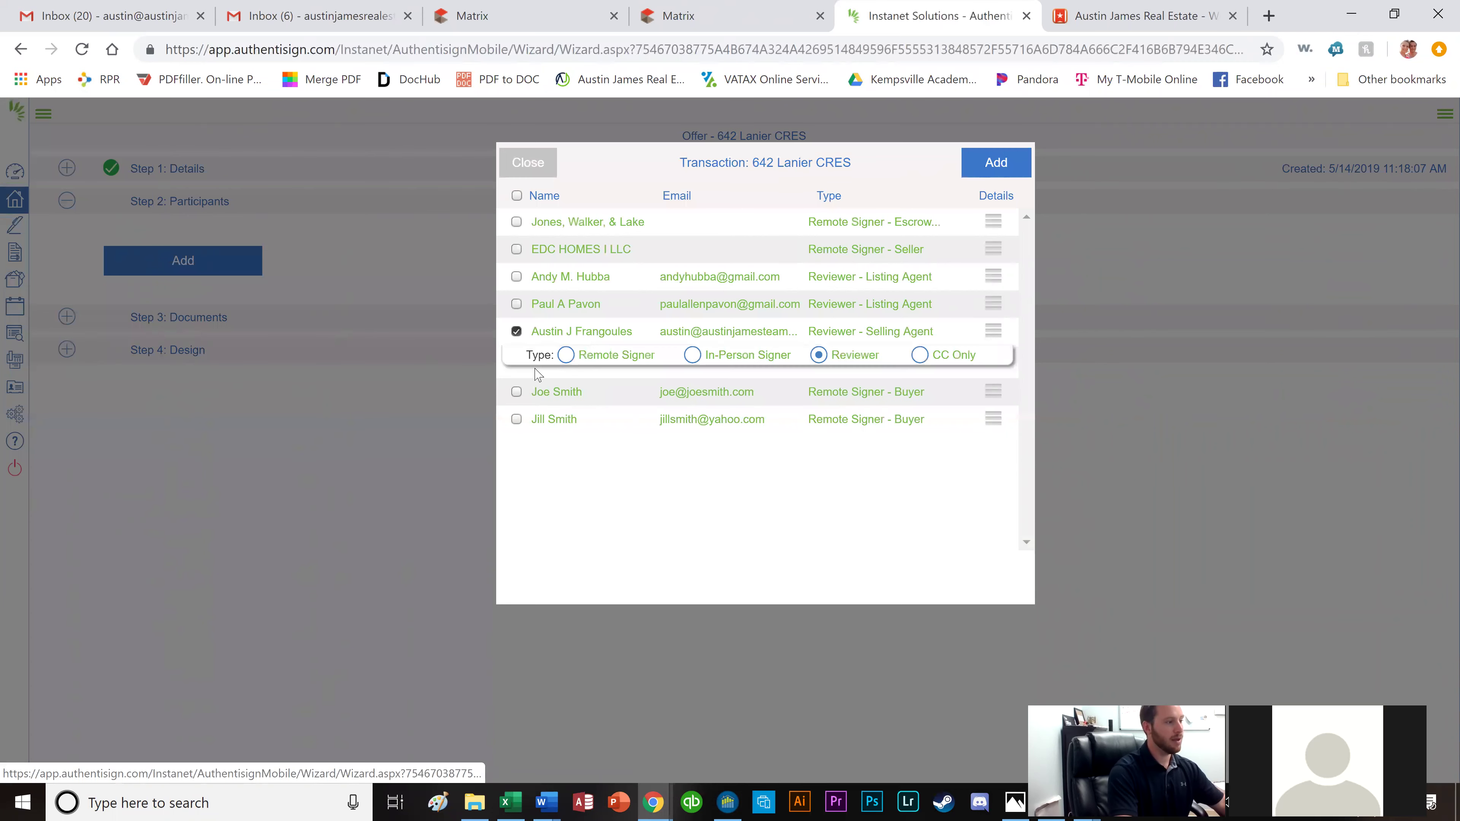
click(562, 359)
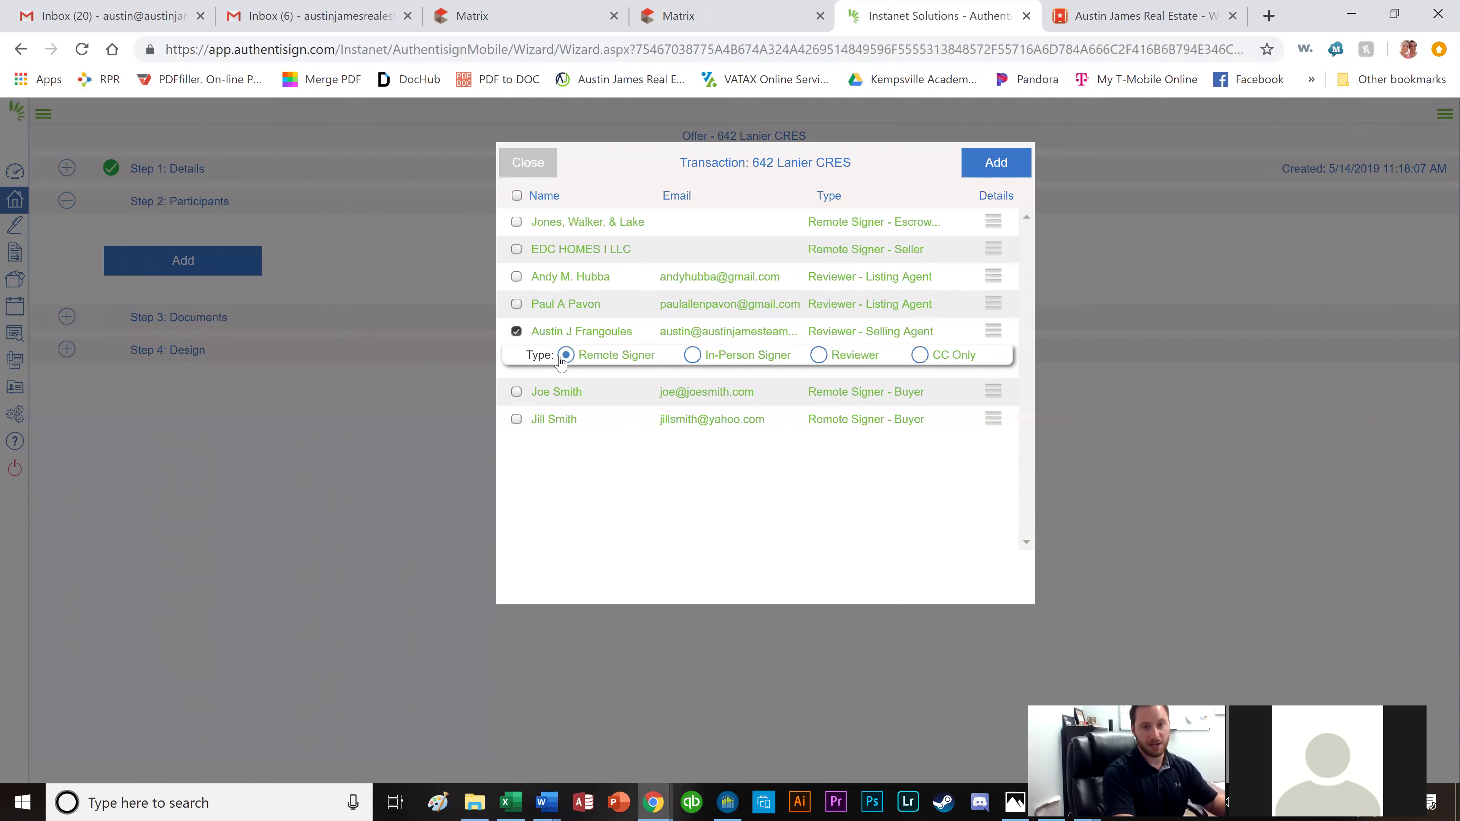
click(516, 393)
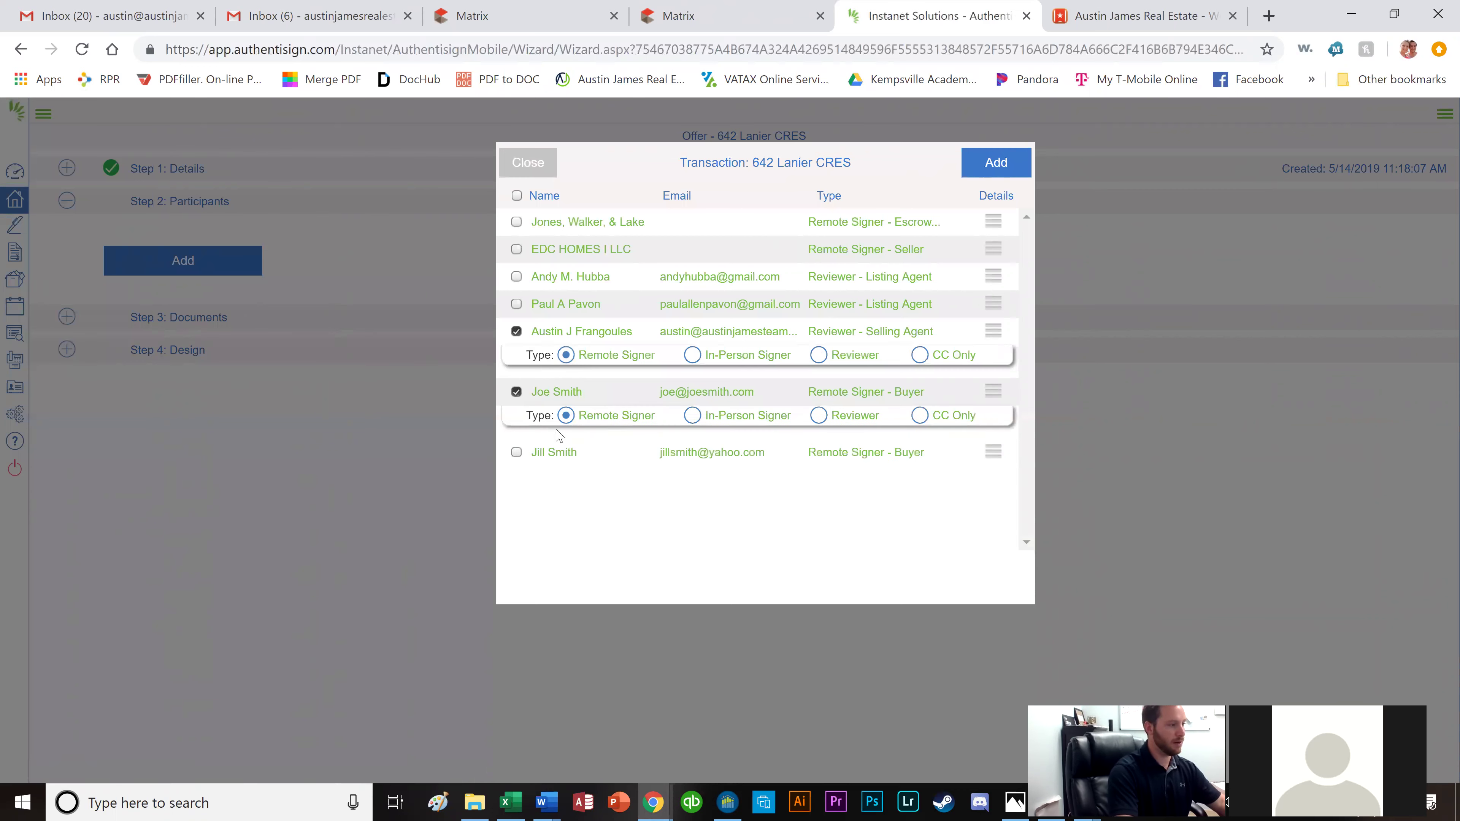
click(516, 453)
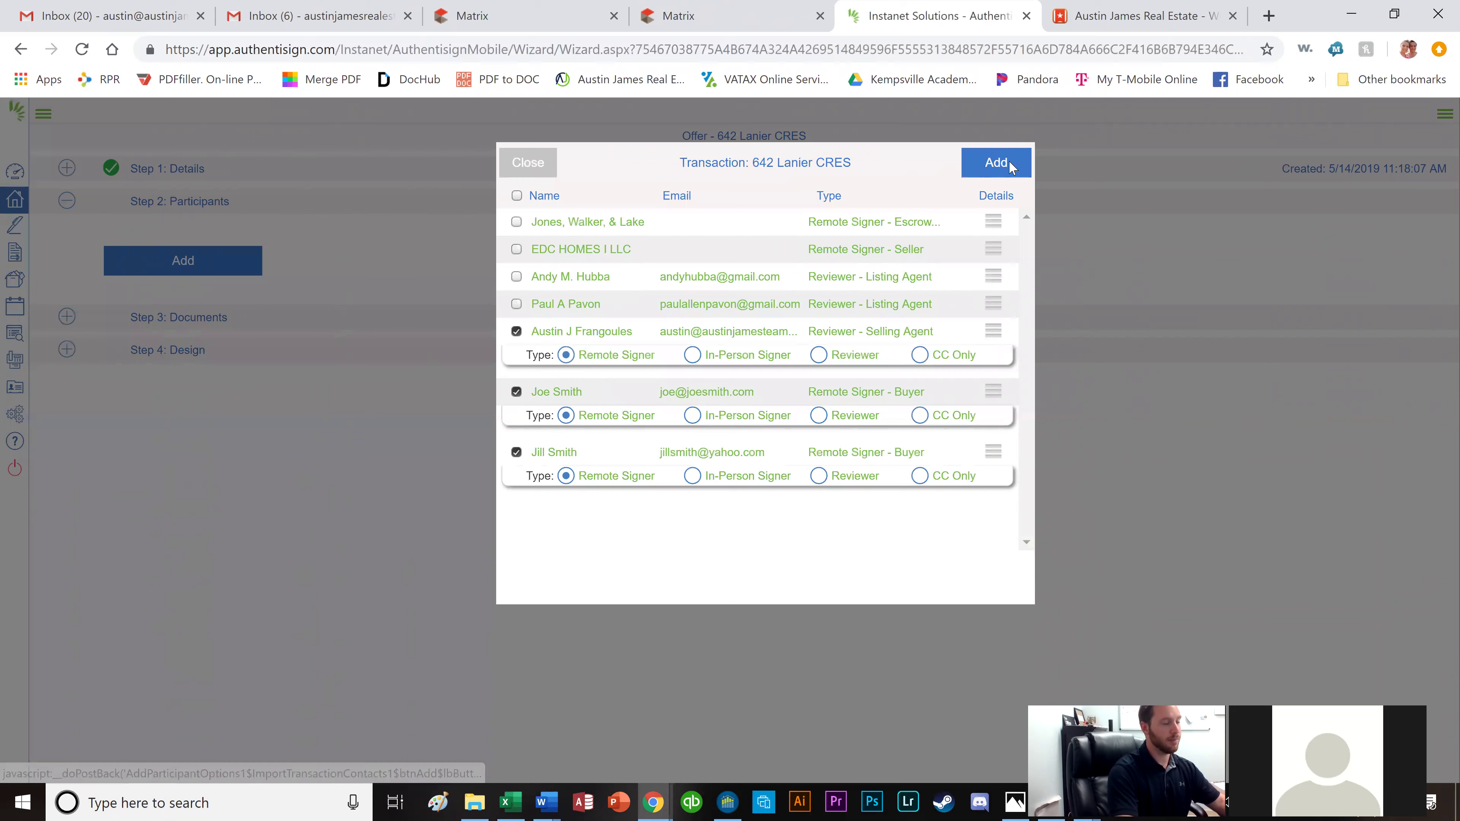
click(1005, 164)
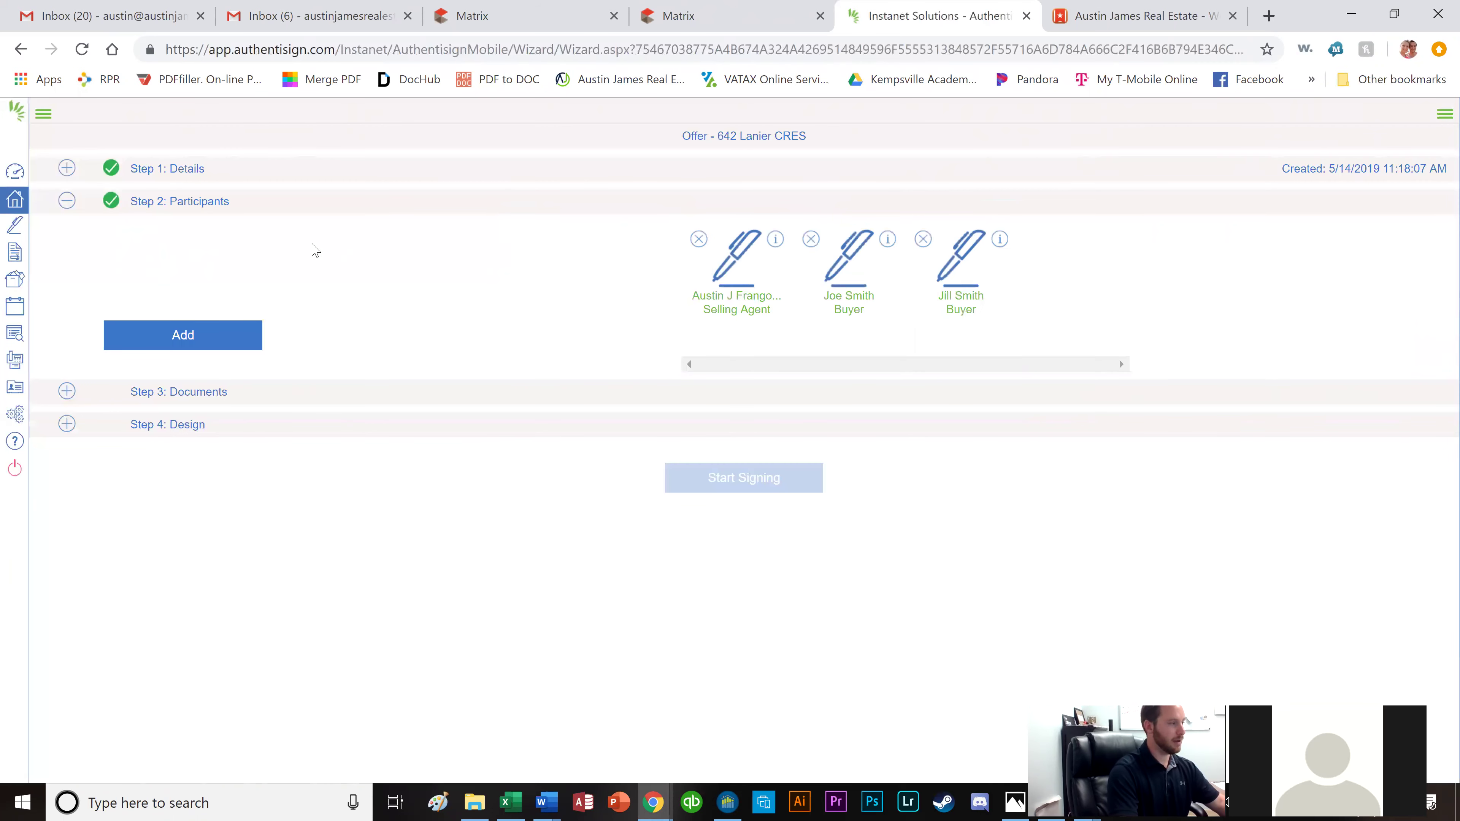
Select all documents, uncheck PAA-7A, WALK and Site Plan, and add the rest.
click(67, 393)
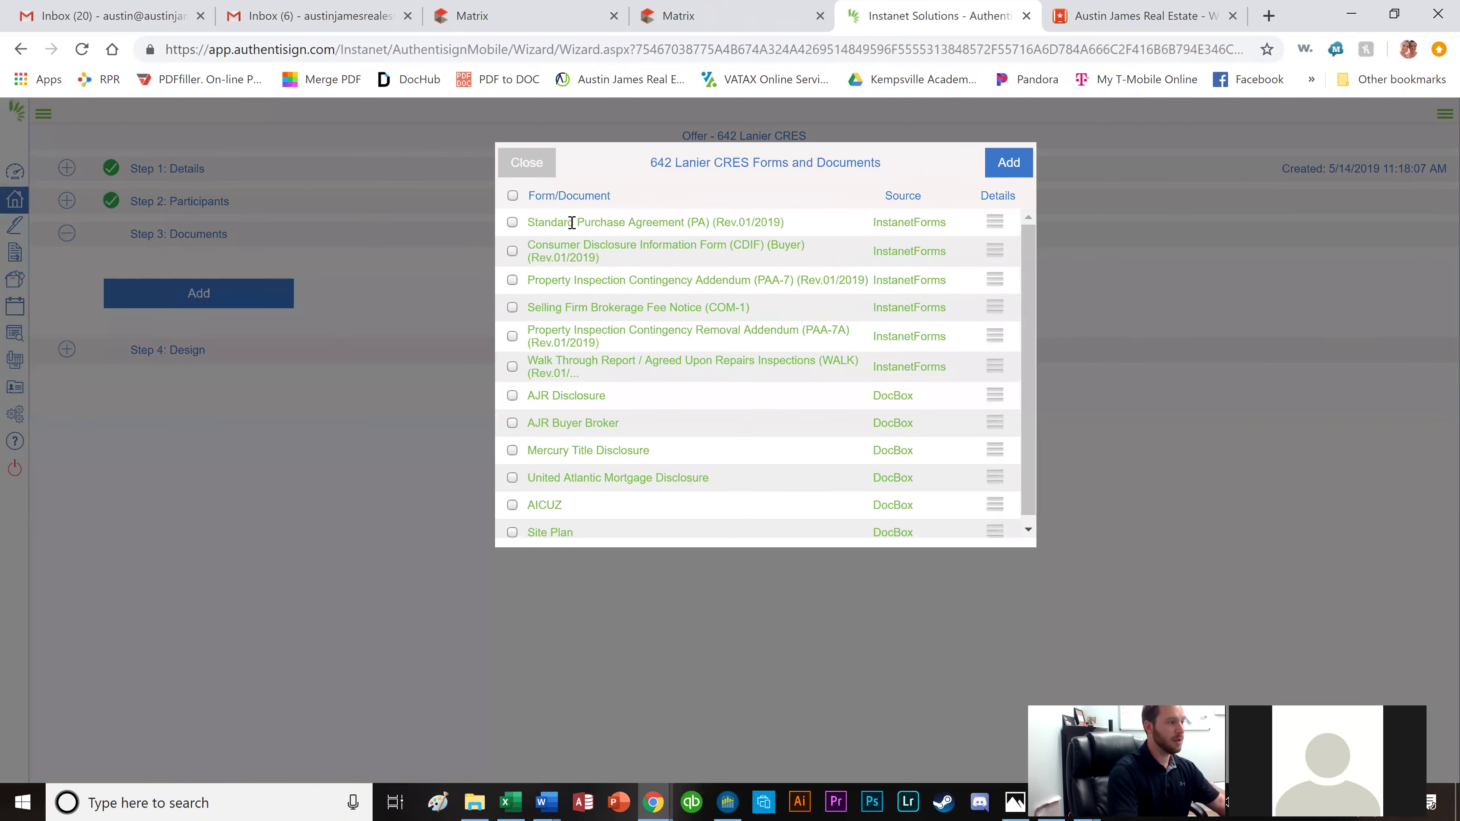
click(513, 197)
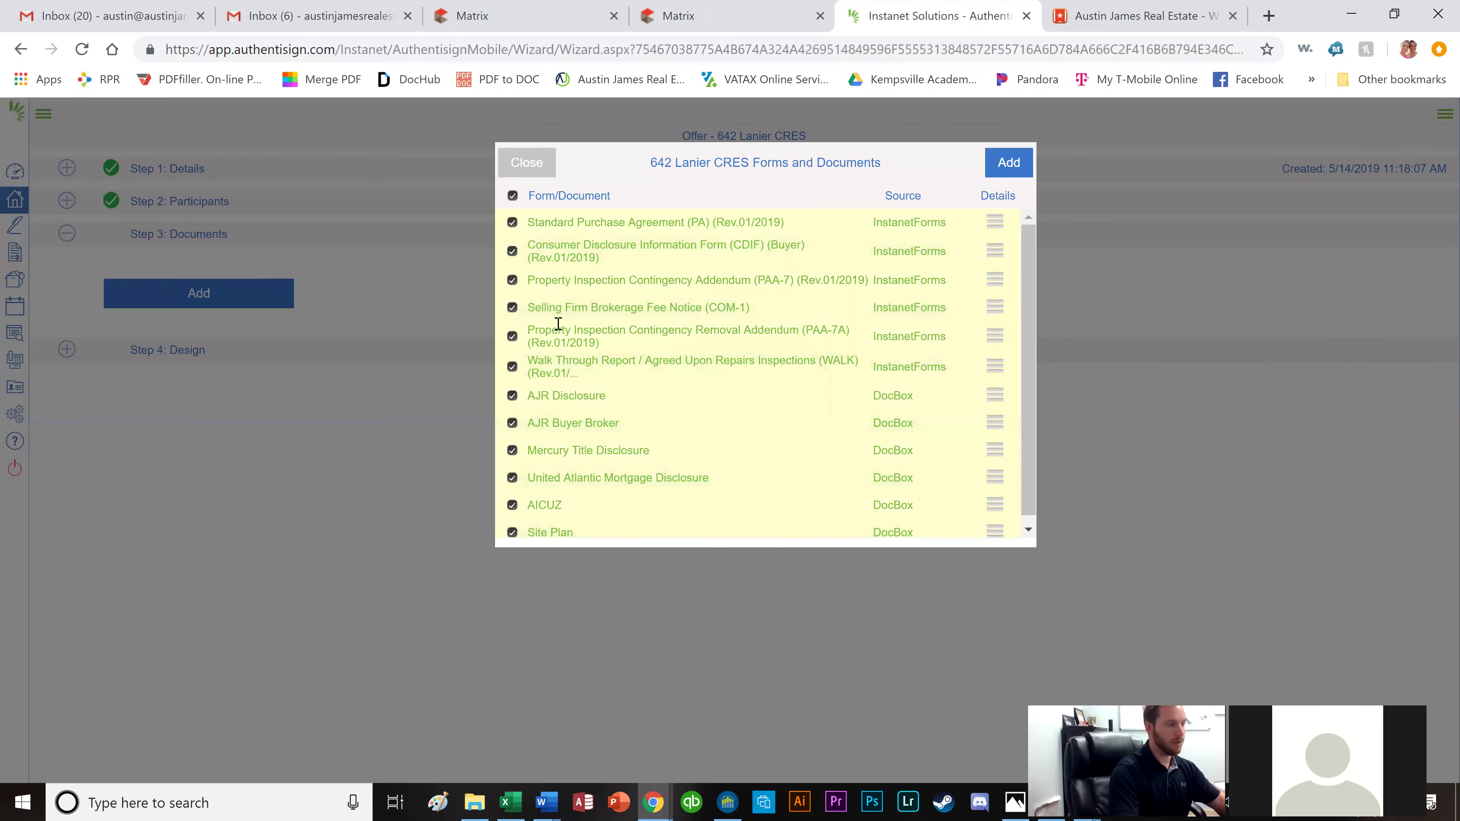
click(512, 336)
click(513, 367)
scroll(1033, 373, down, 1)
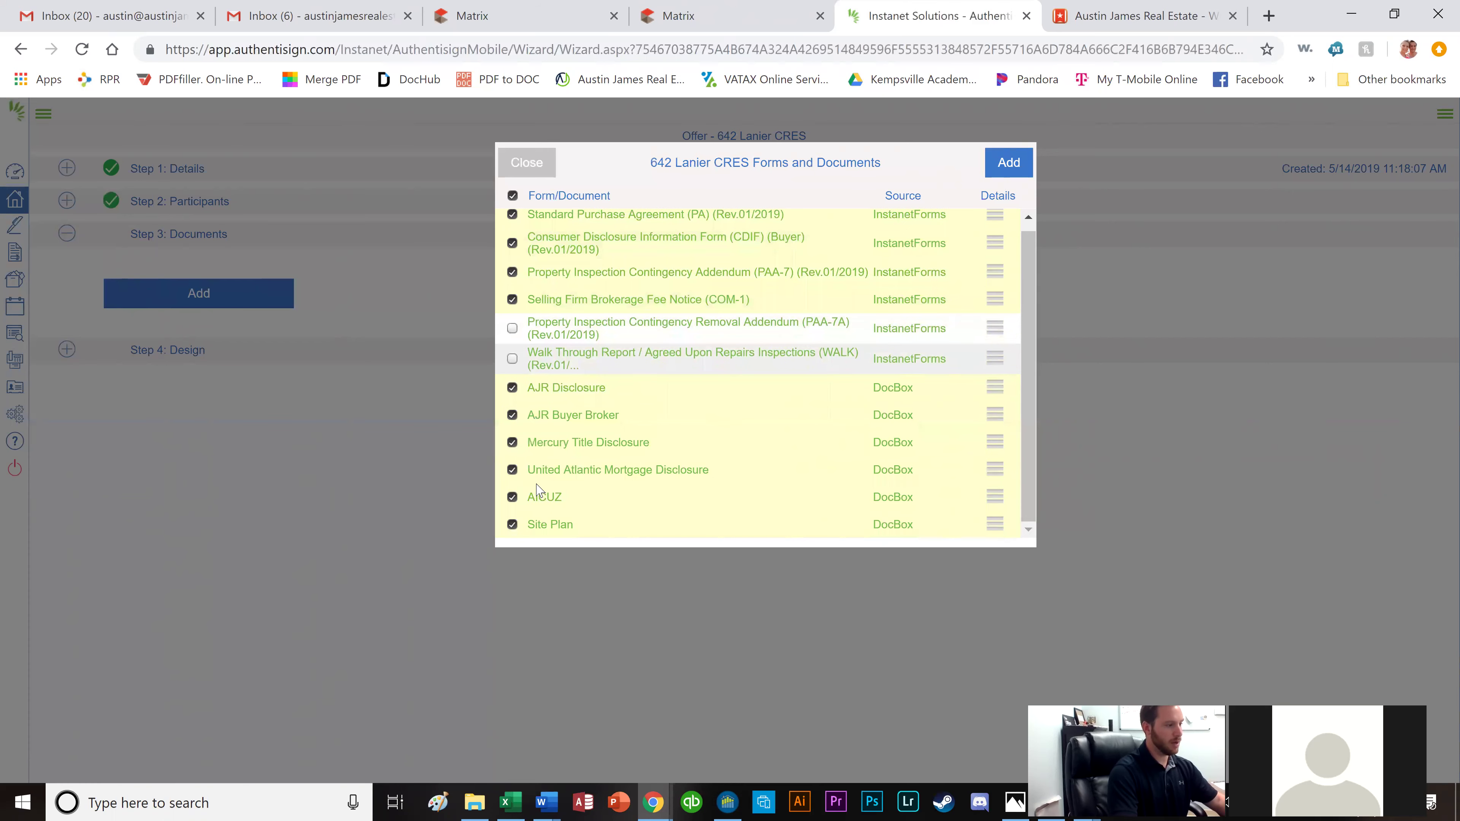
click(512, 525)
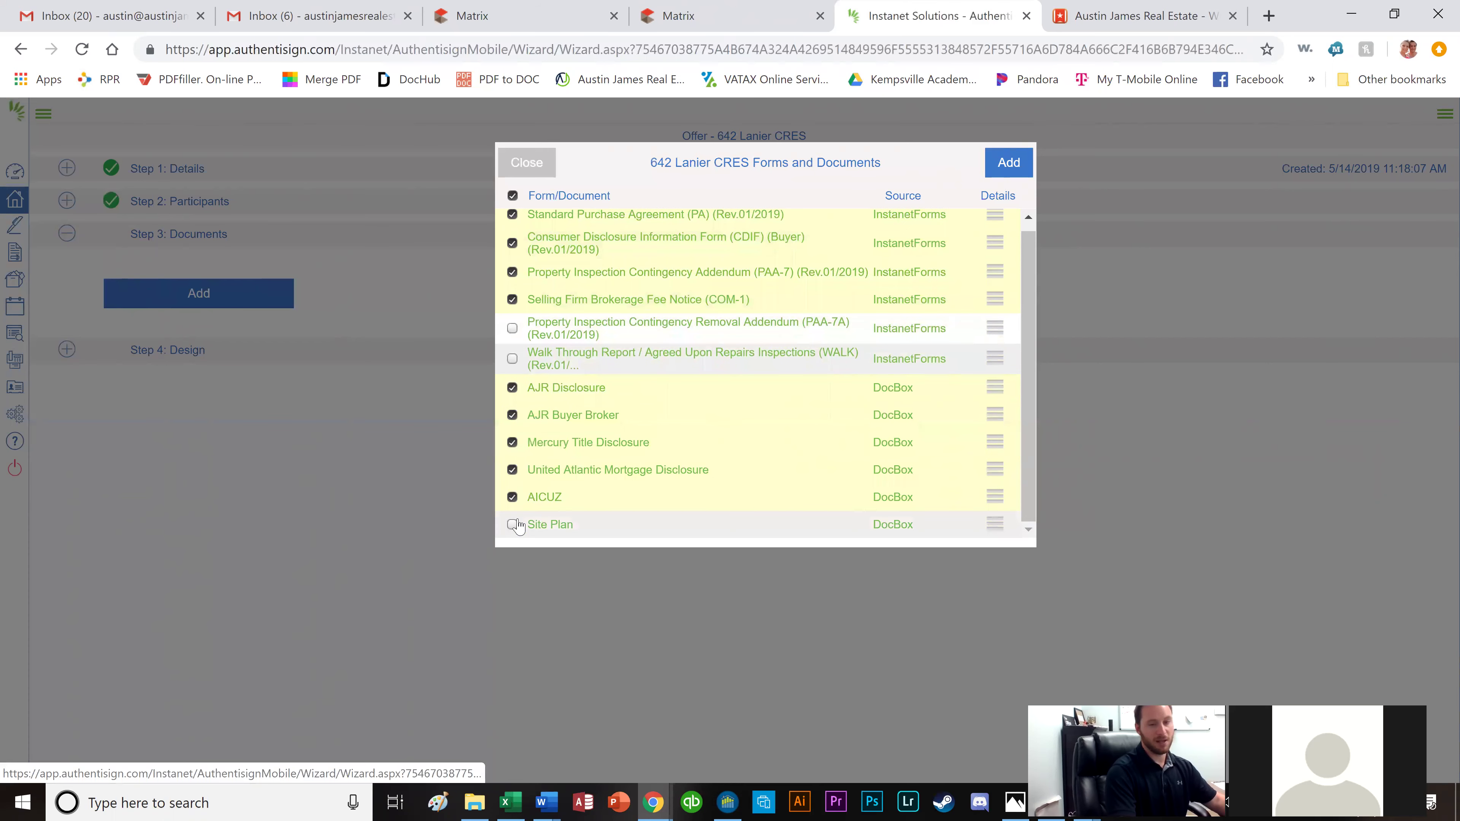
scroll(684, 424, up, 1)
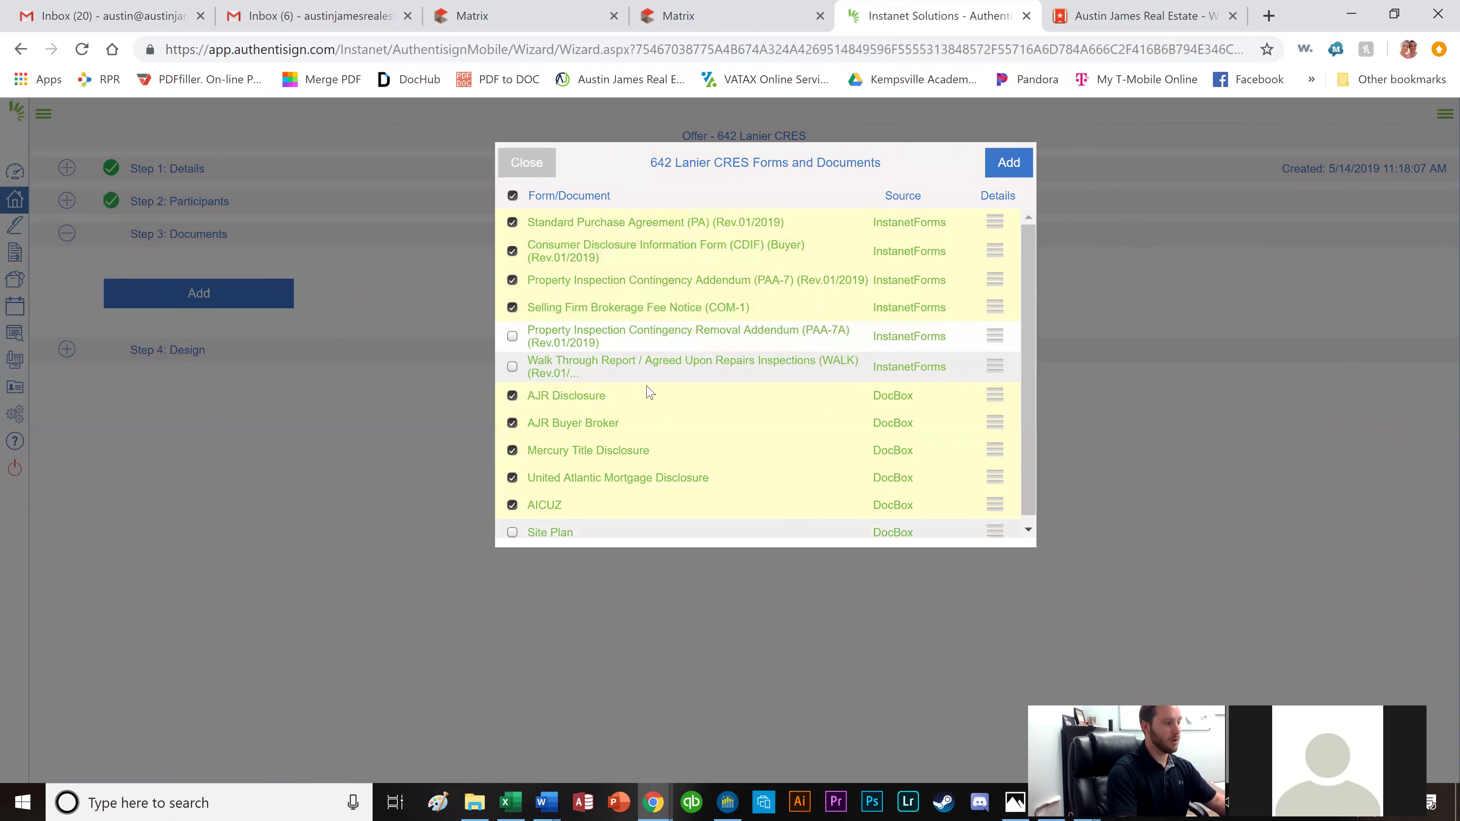
click(1002, 167)
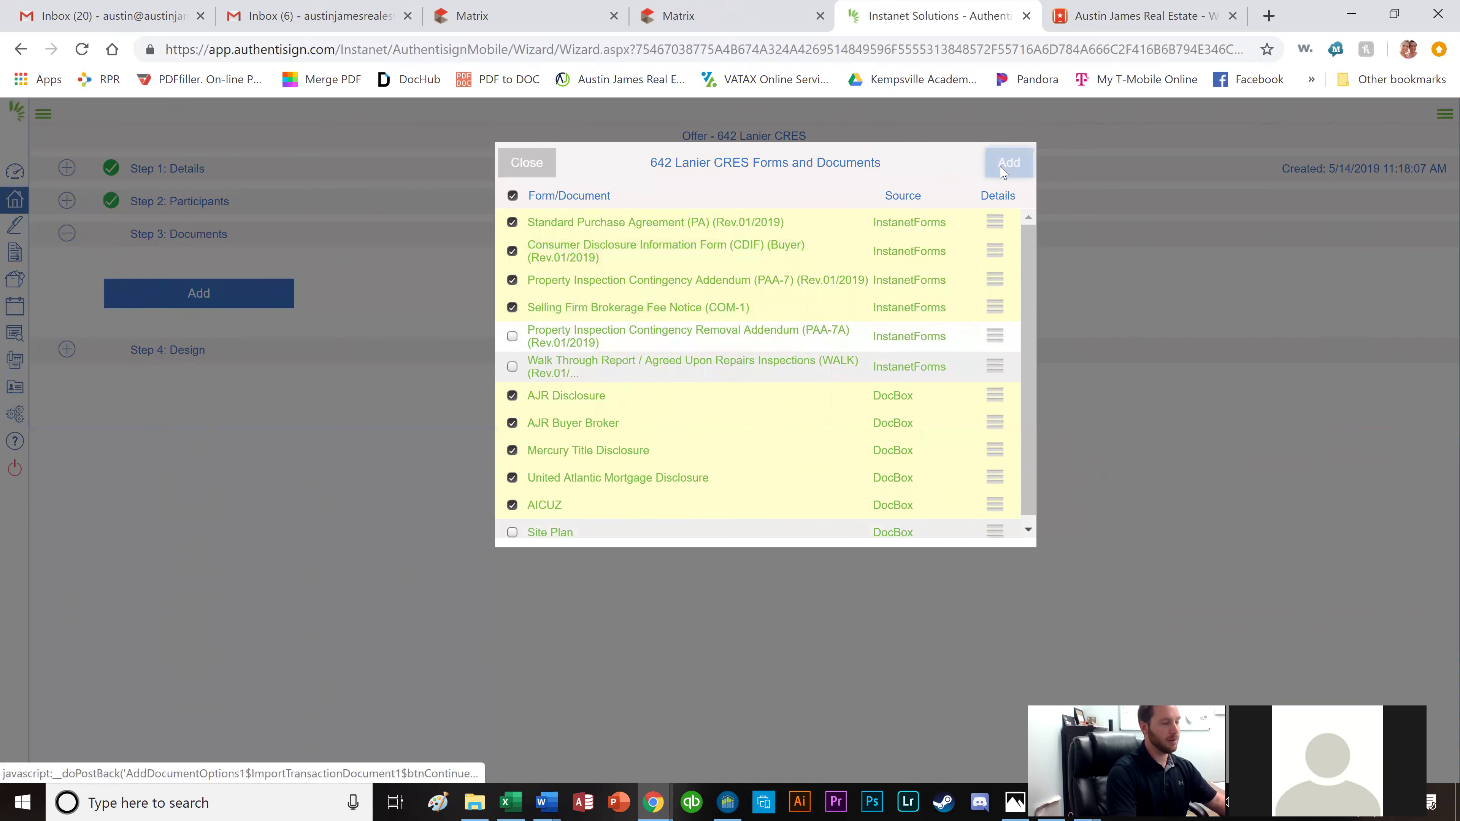
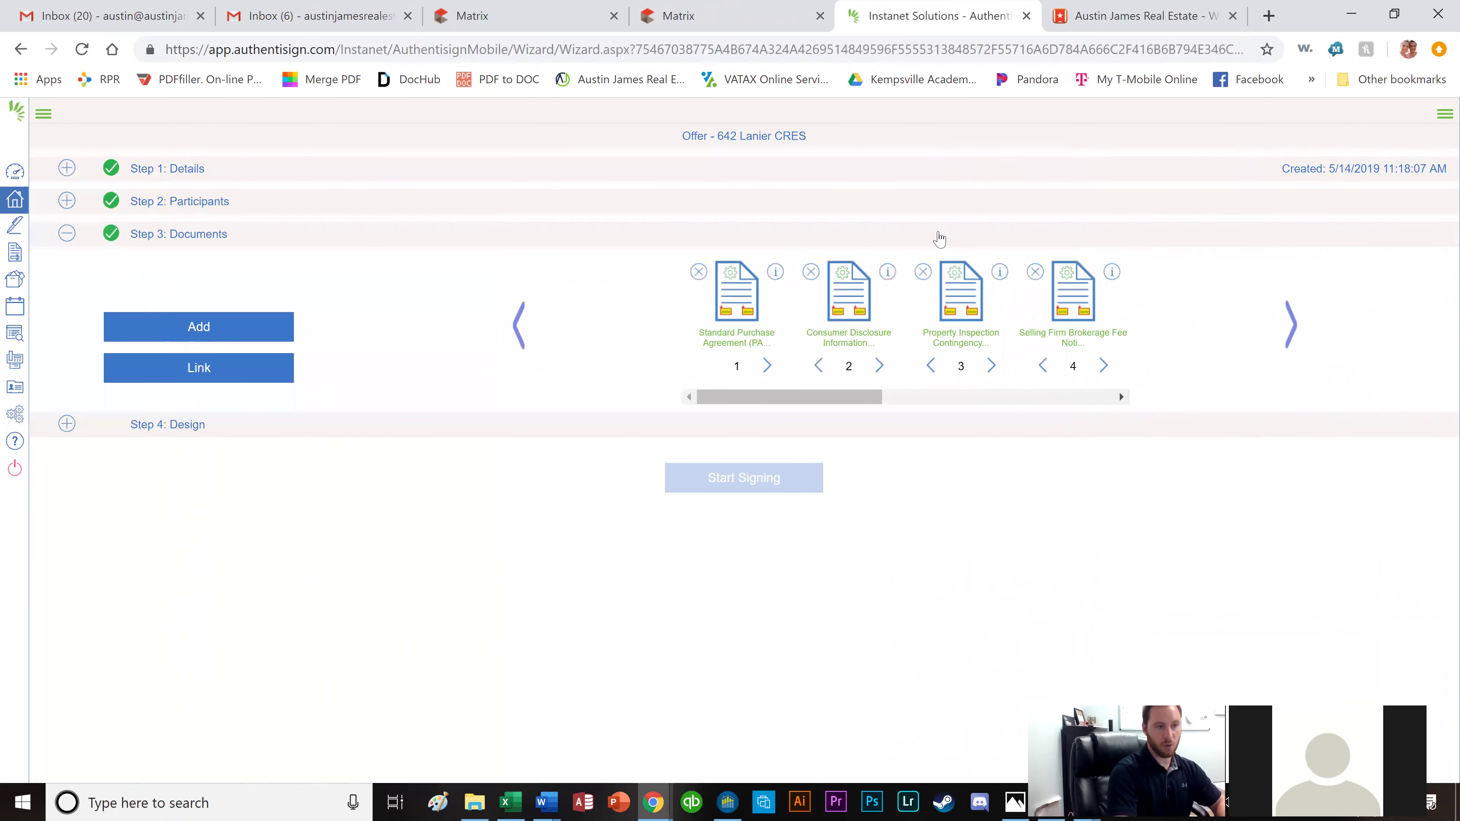
Move the consumer disclosure ahead of the purchase agreement and back again, then open Step 4: Design.
click(818, 366)
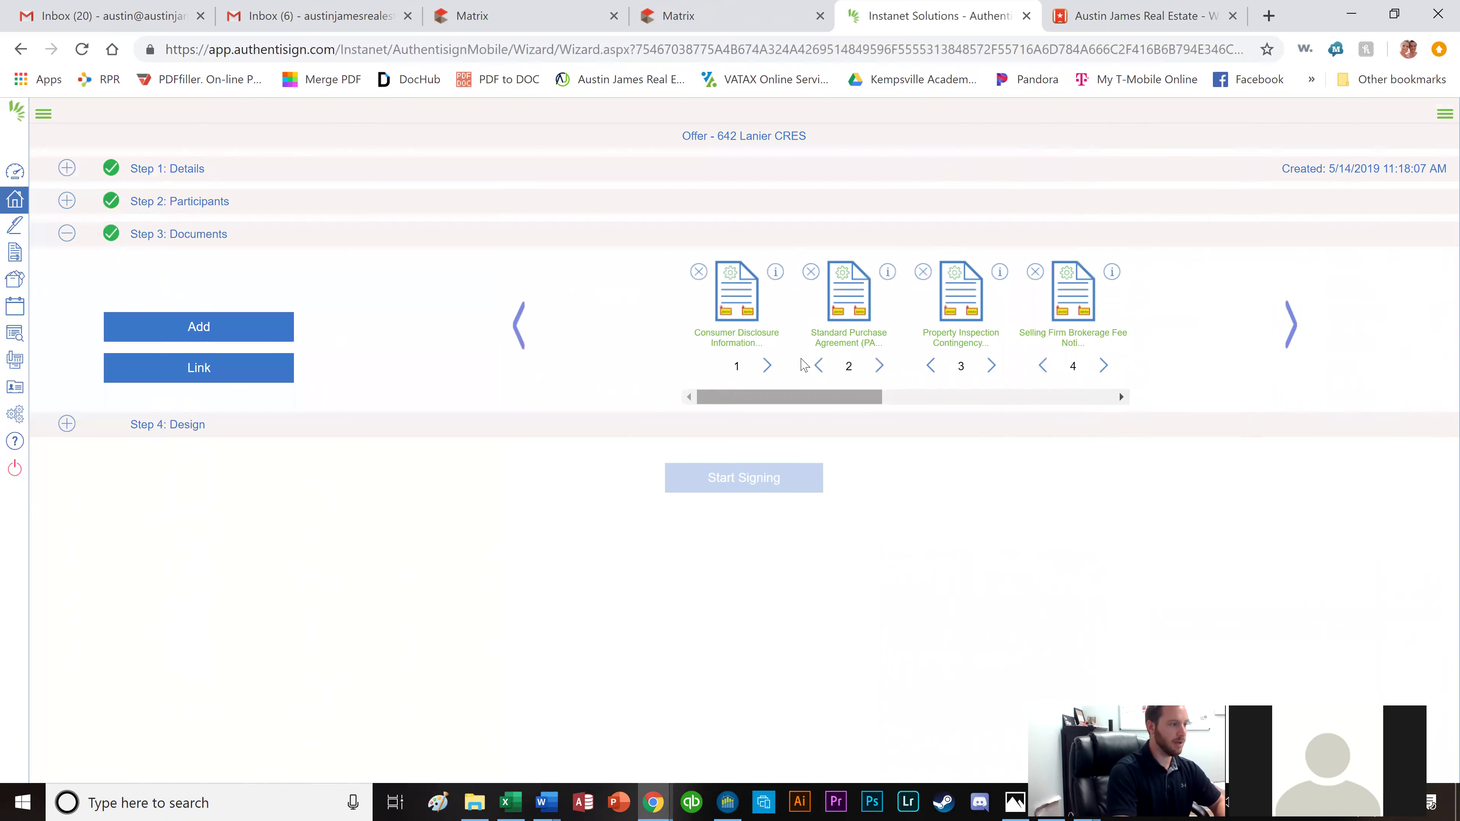
click(768, 366)
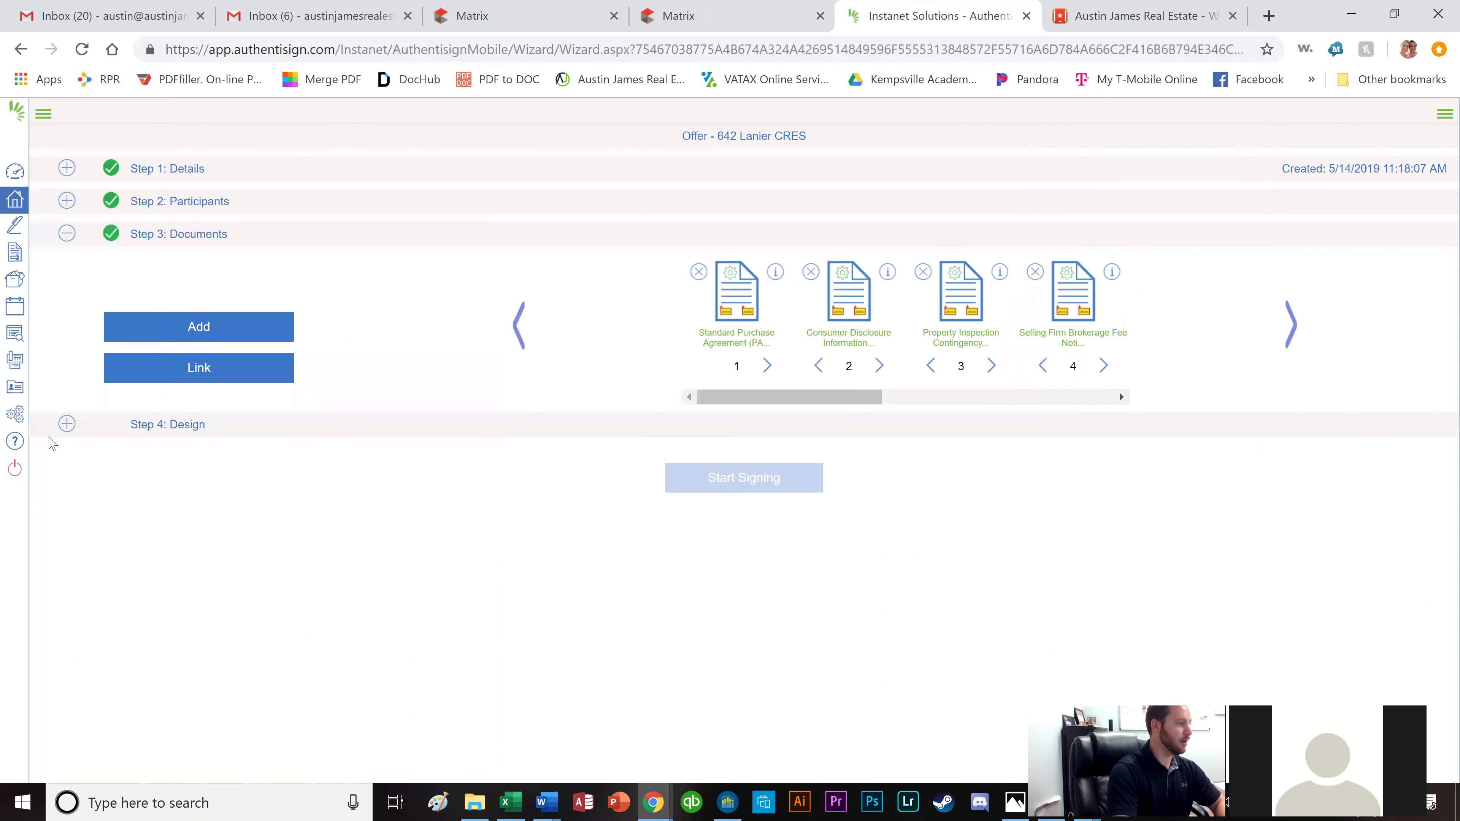
click(67, 426)
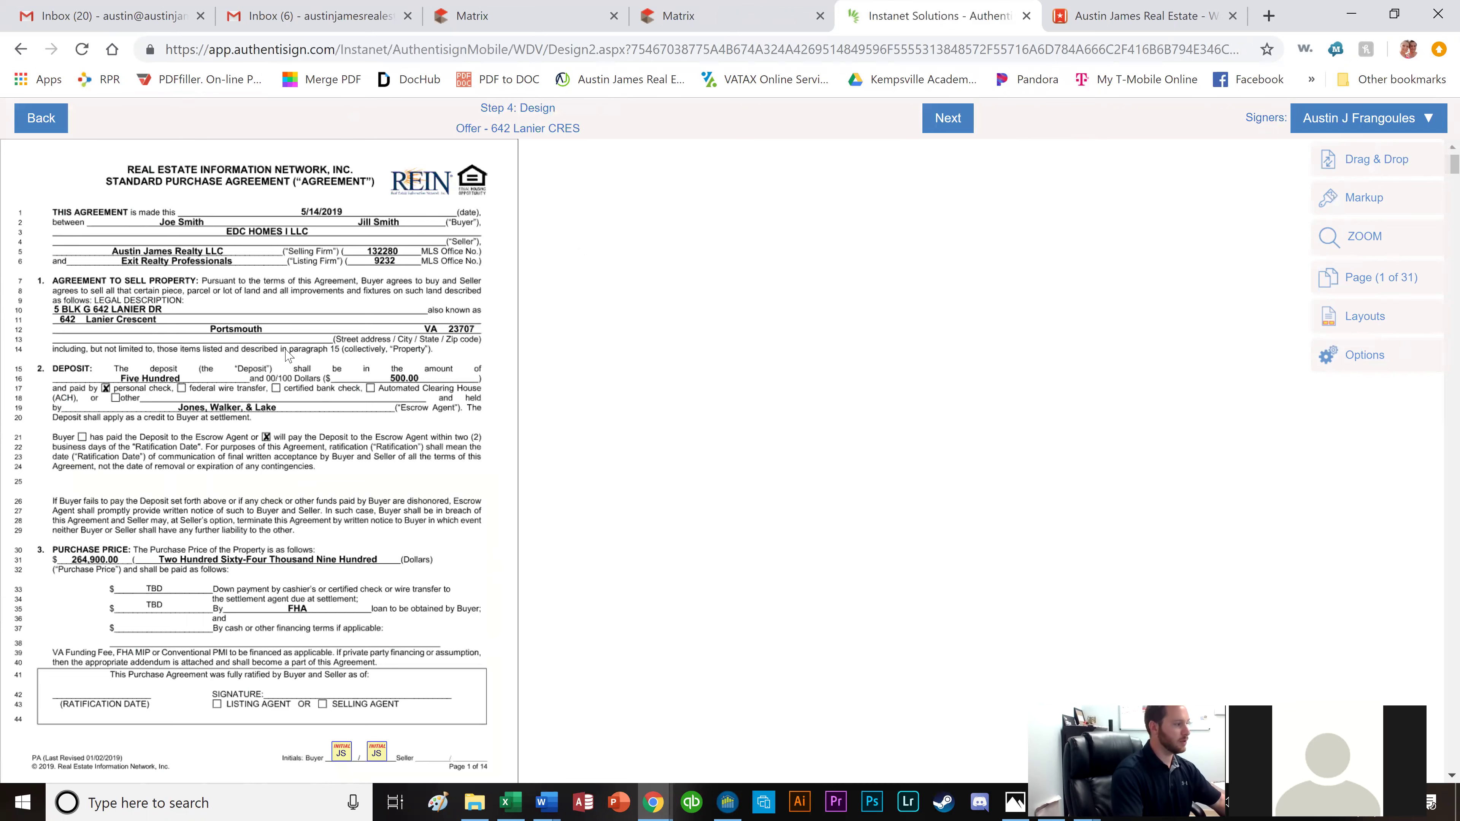
Scroll through the purchase agreement to page 14, checking the buyer initials, signature and date fields.
scroll(322, 345, down, 2)
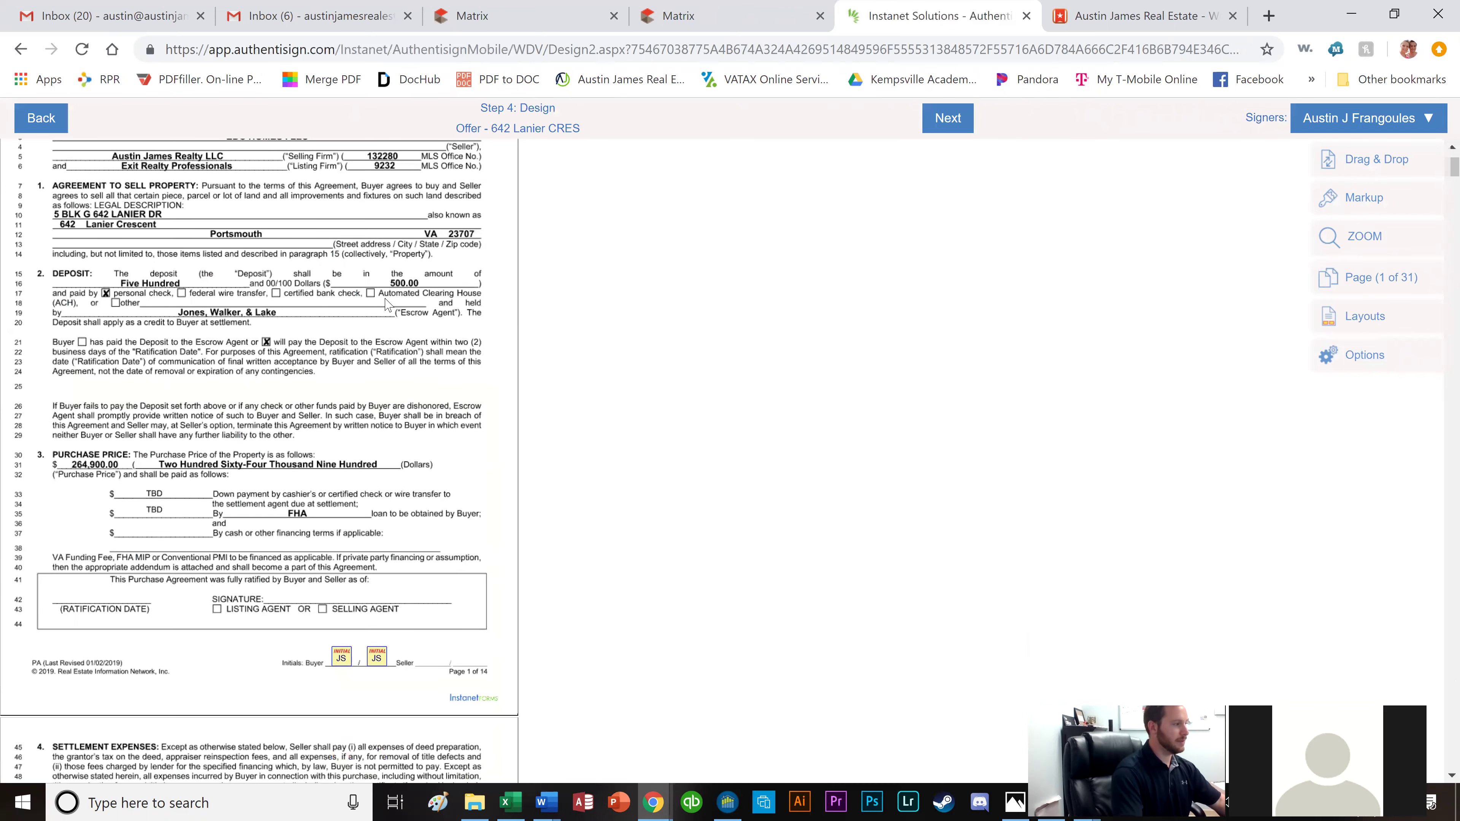
scroll(280, 344, down, 2)
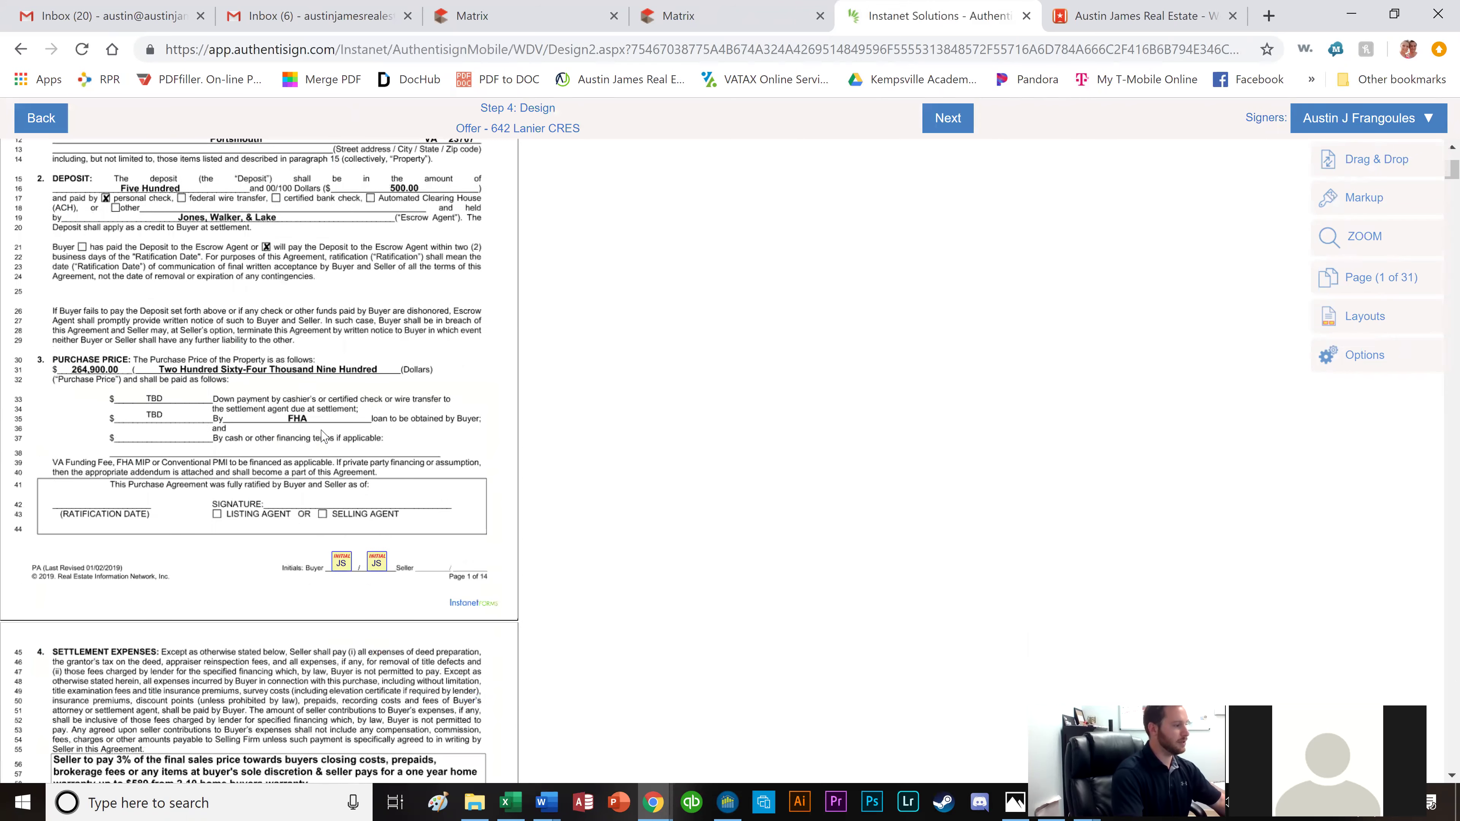
scroll(322, 437, down, 4)
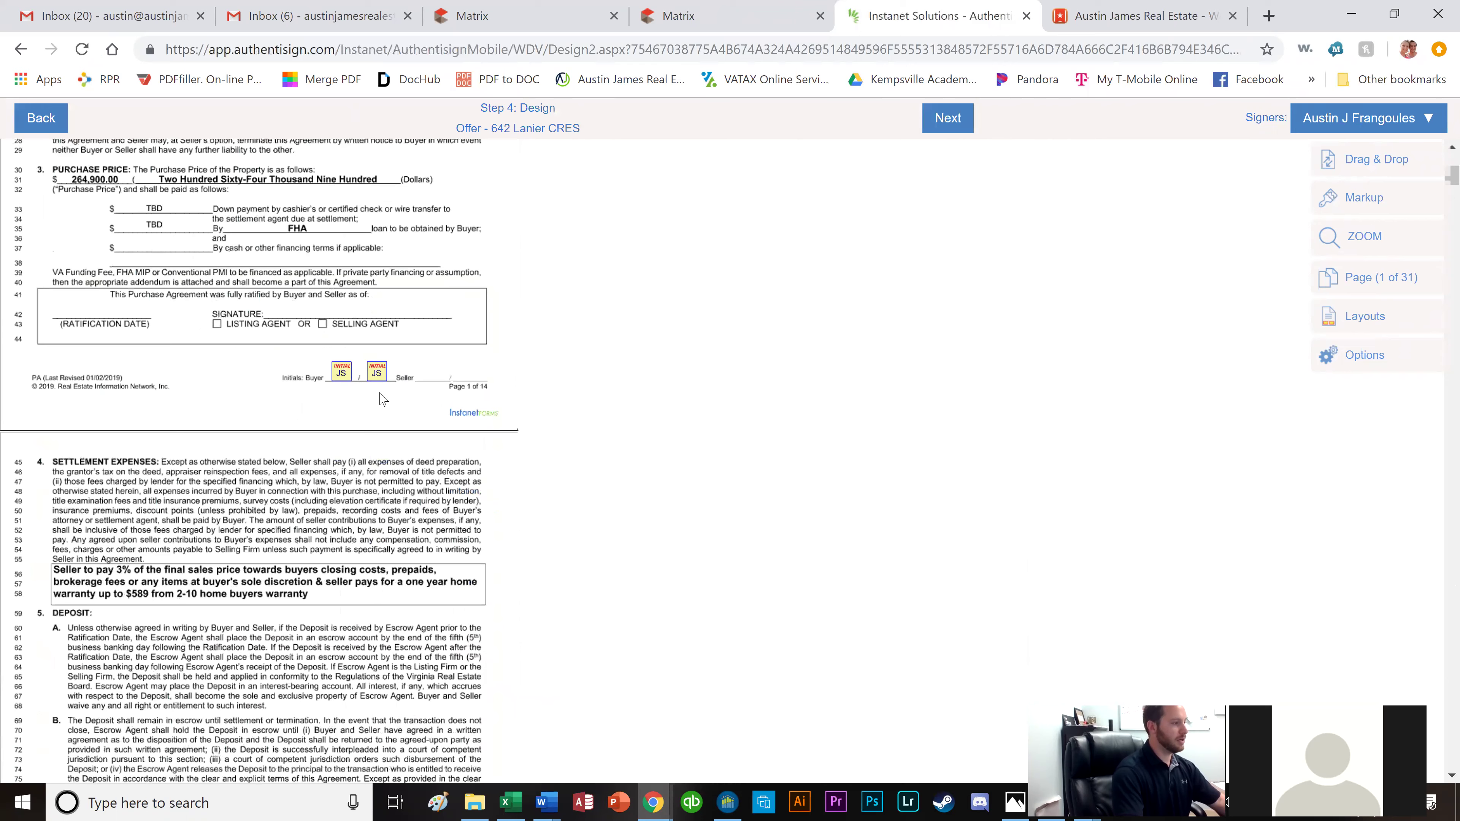
scroll(353, 449, down, 4)
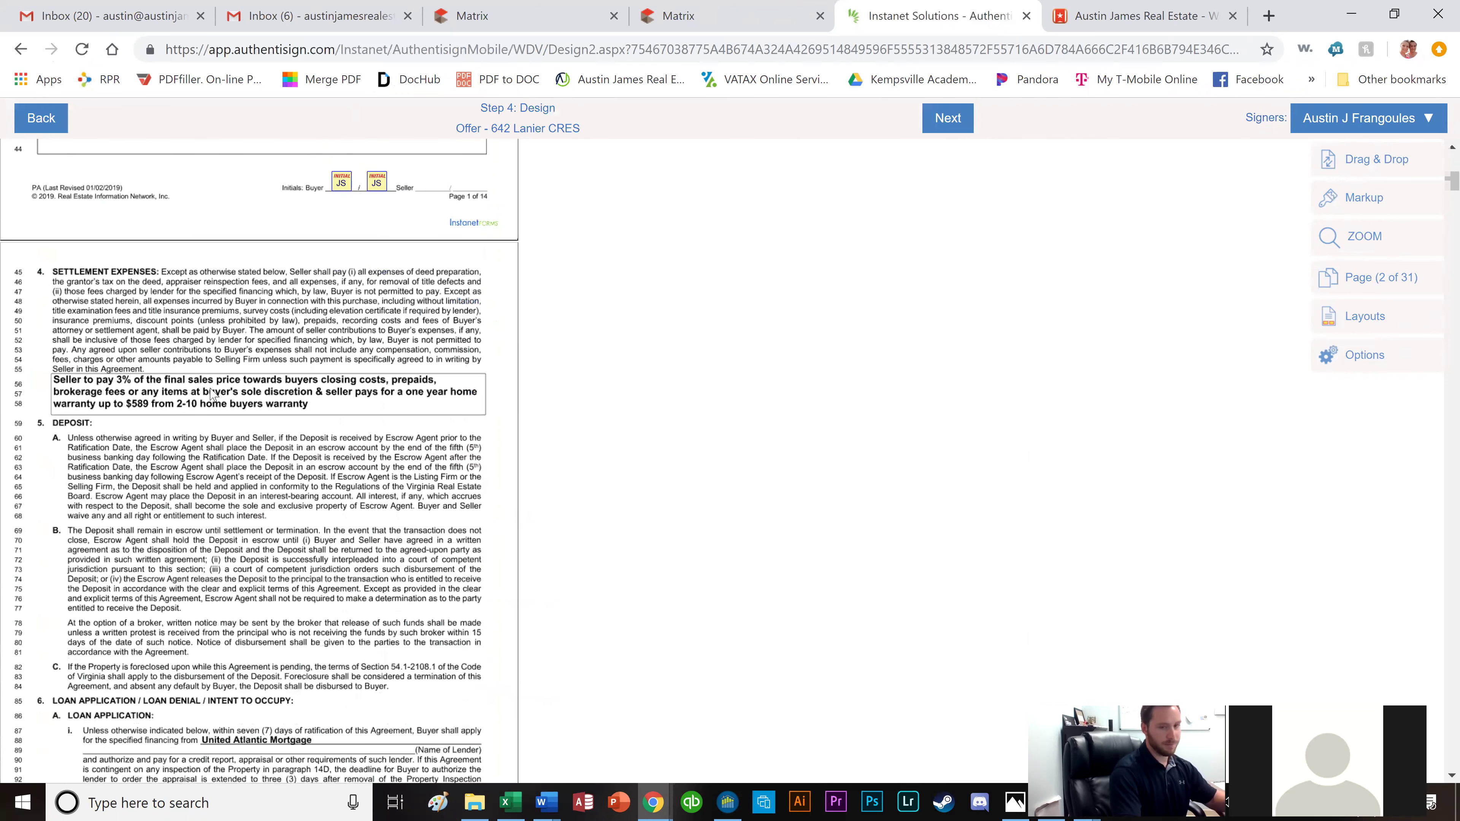
scroll(253, 484, down, 8)
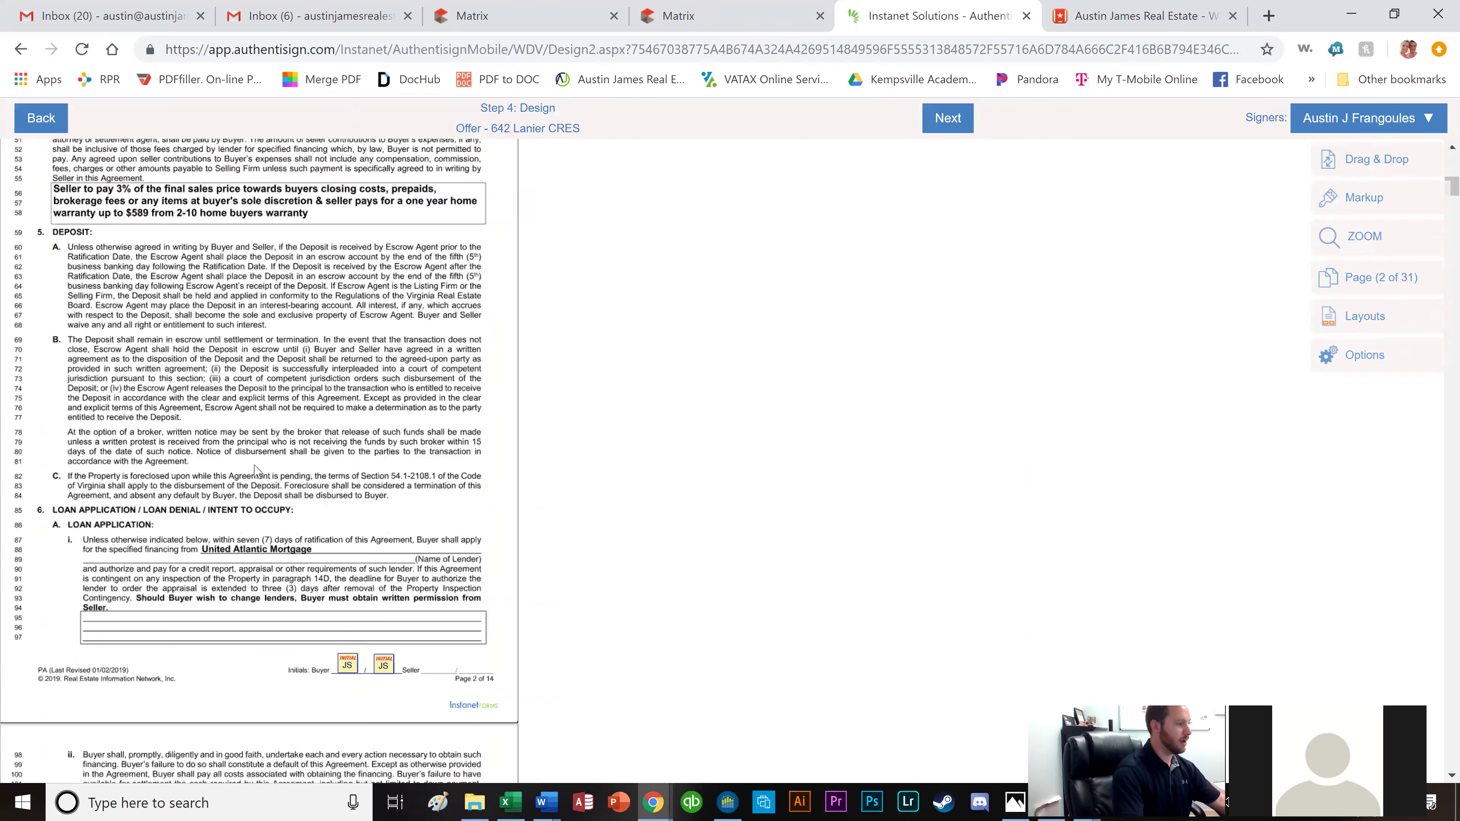
scroll(291, 409, down, 4)
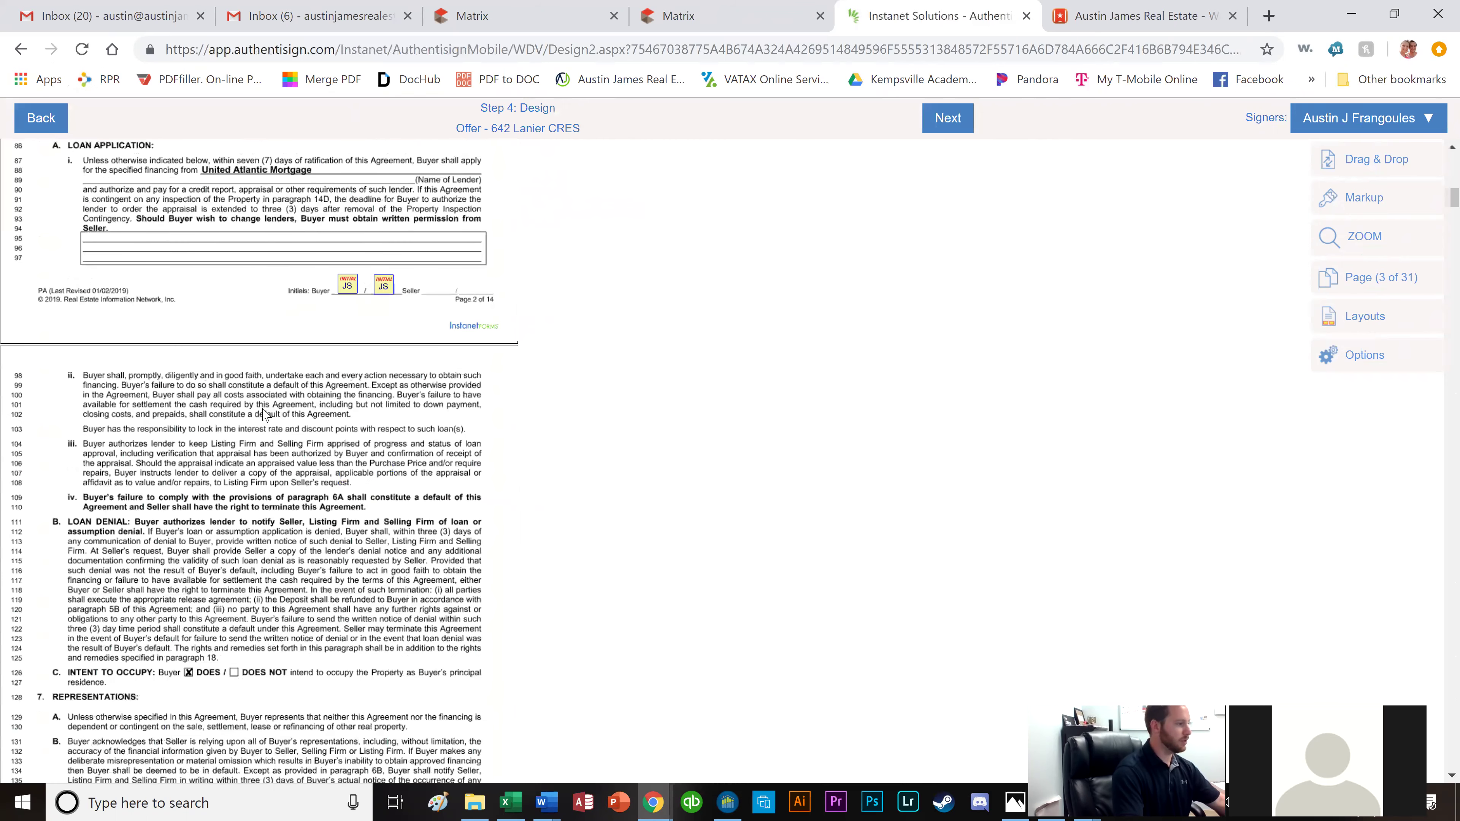
scroll(263, 413, down, 4)
scroll(191, 404, down, 6)
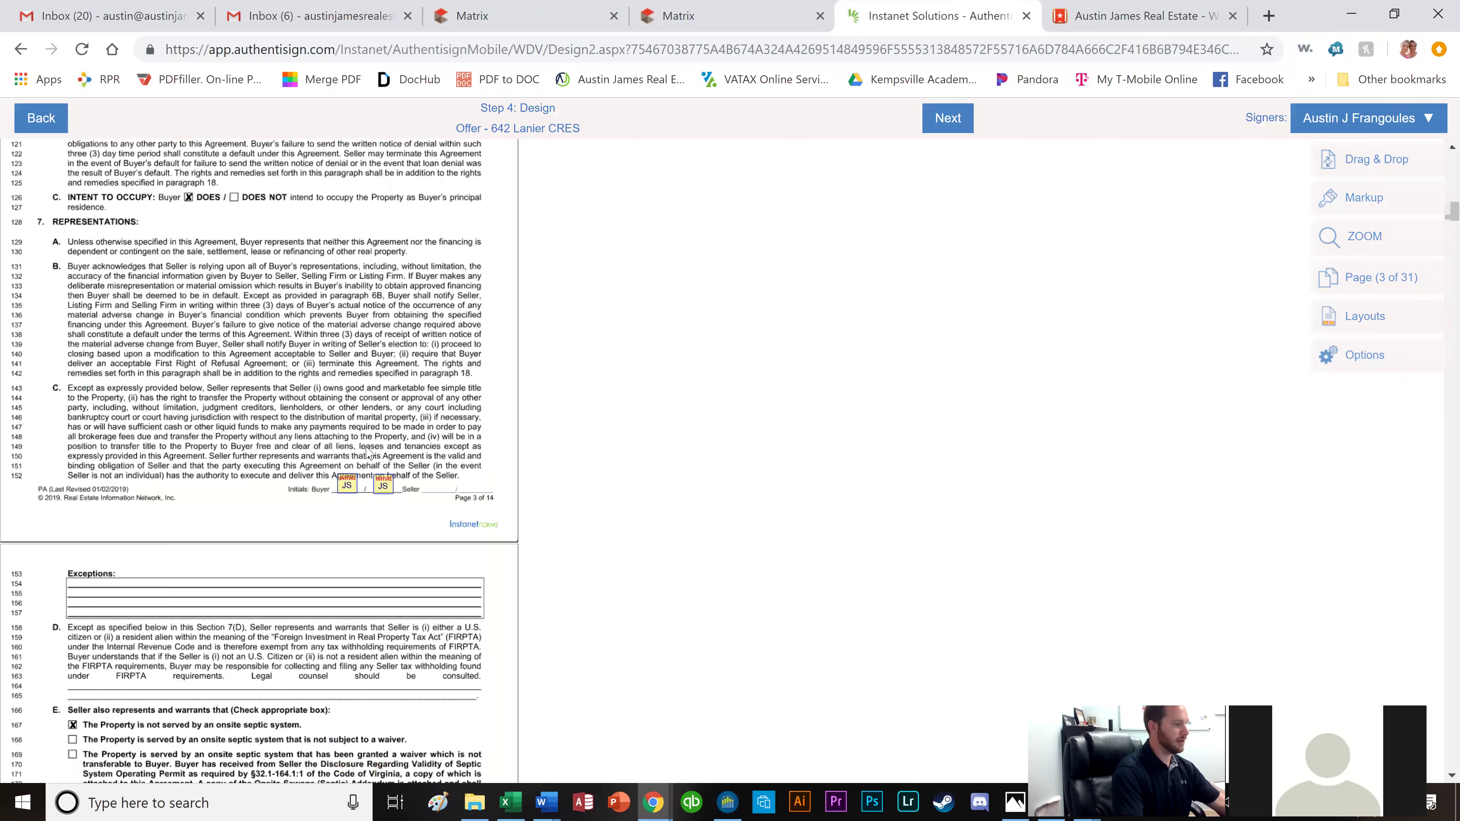
scroll(295, 495, down, 6)
scroll(303, 460, down, 6)
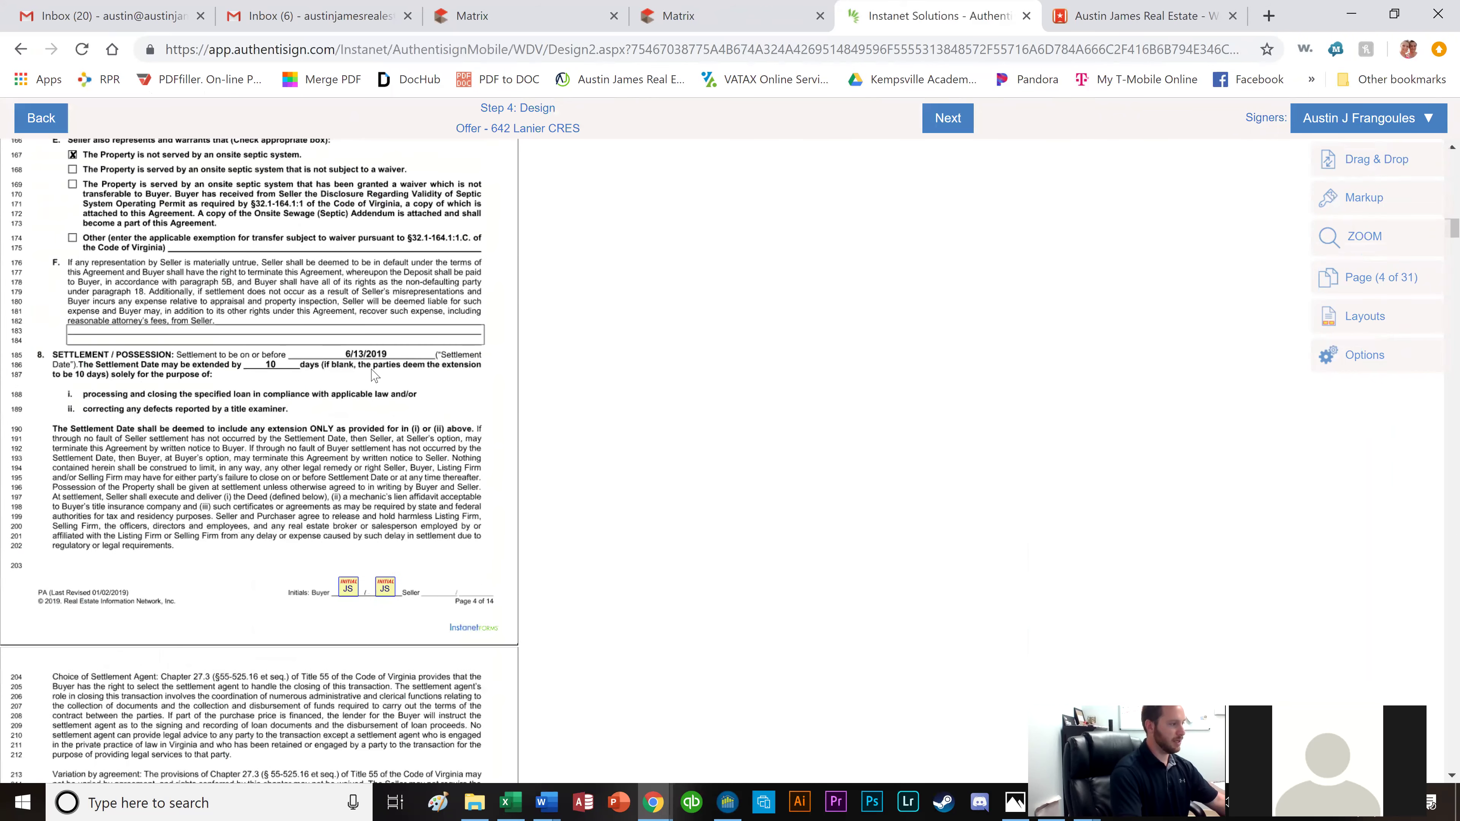
scroll(296, 532, down, 12)
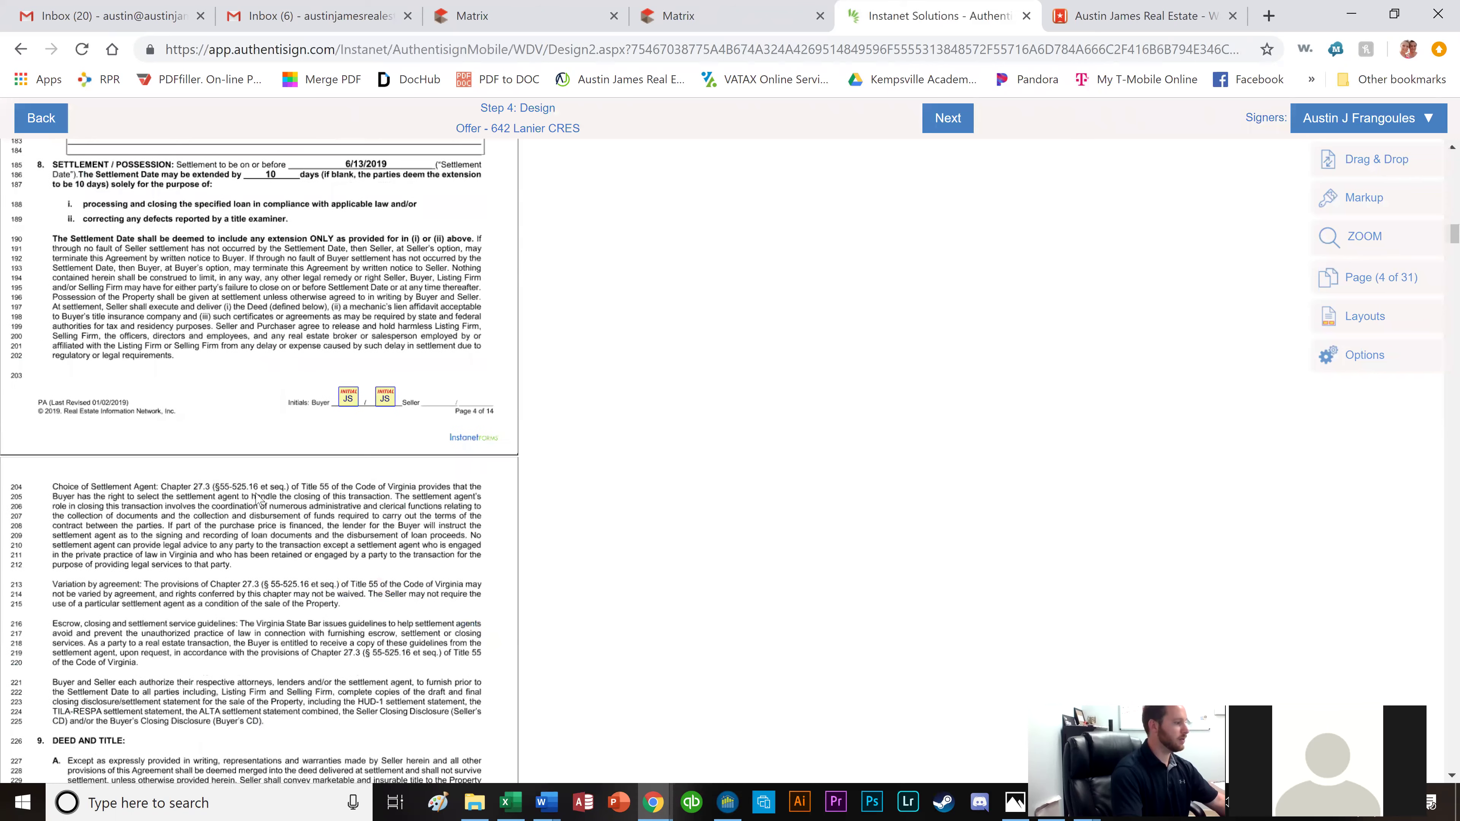
scroll(172, 420, down, 4)
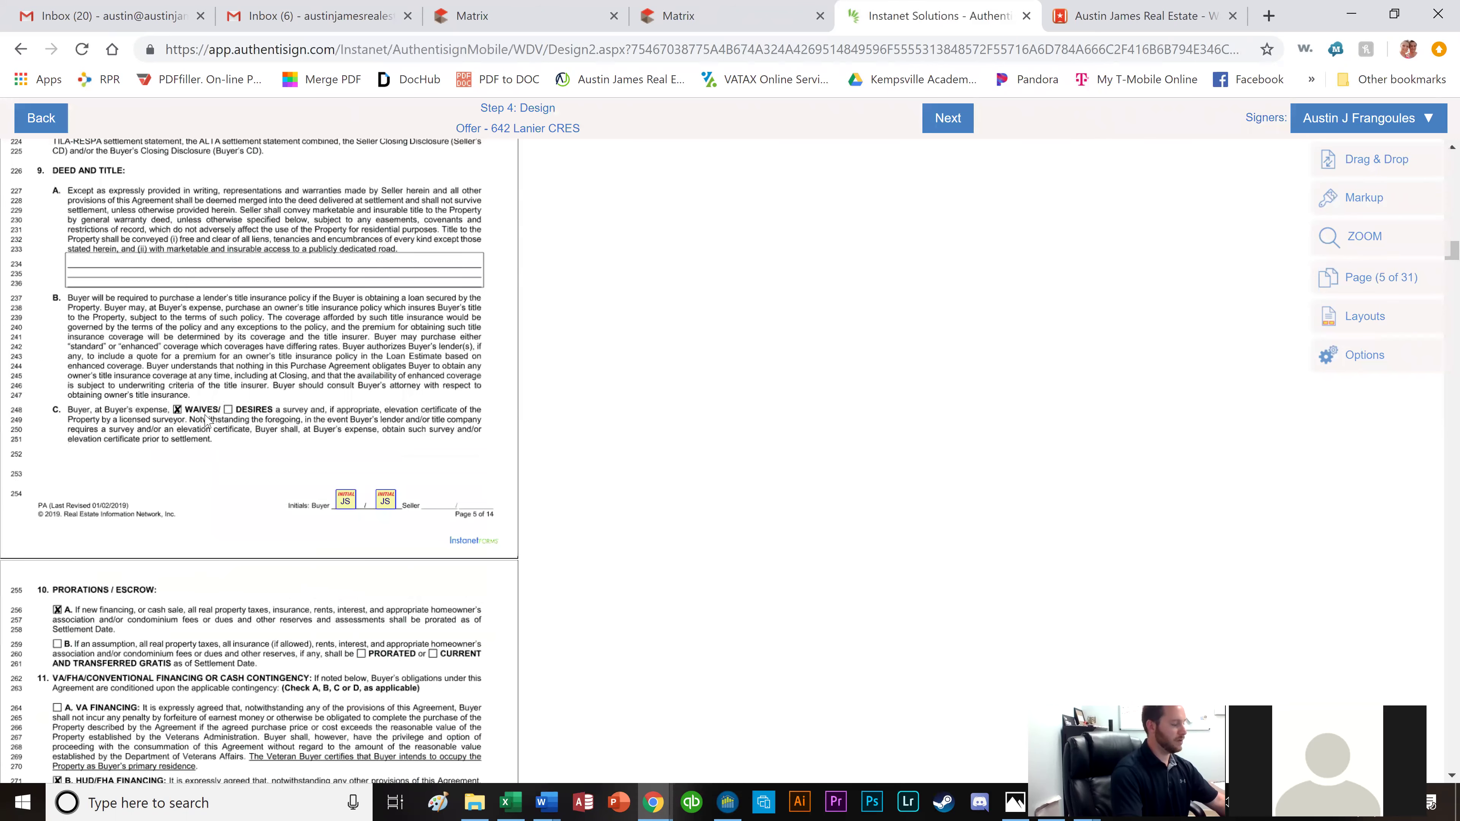
scroll(300, 466, down, 8)
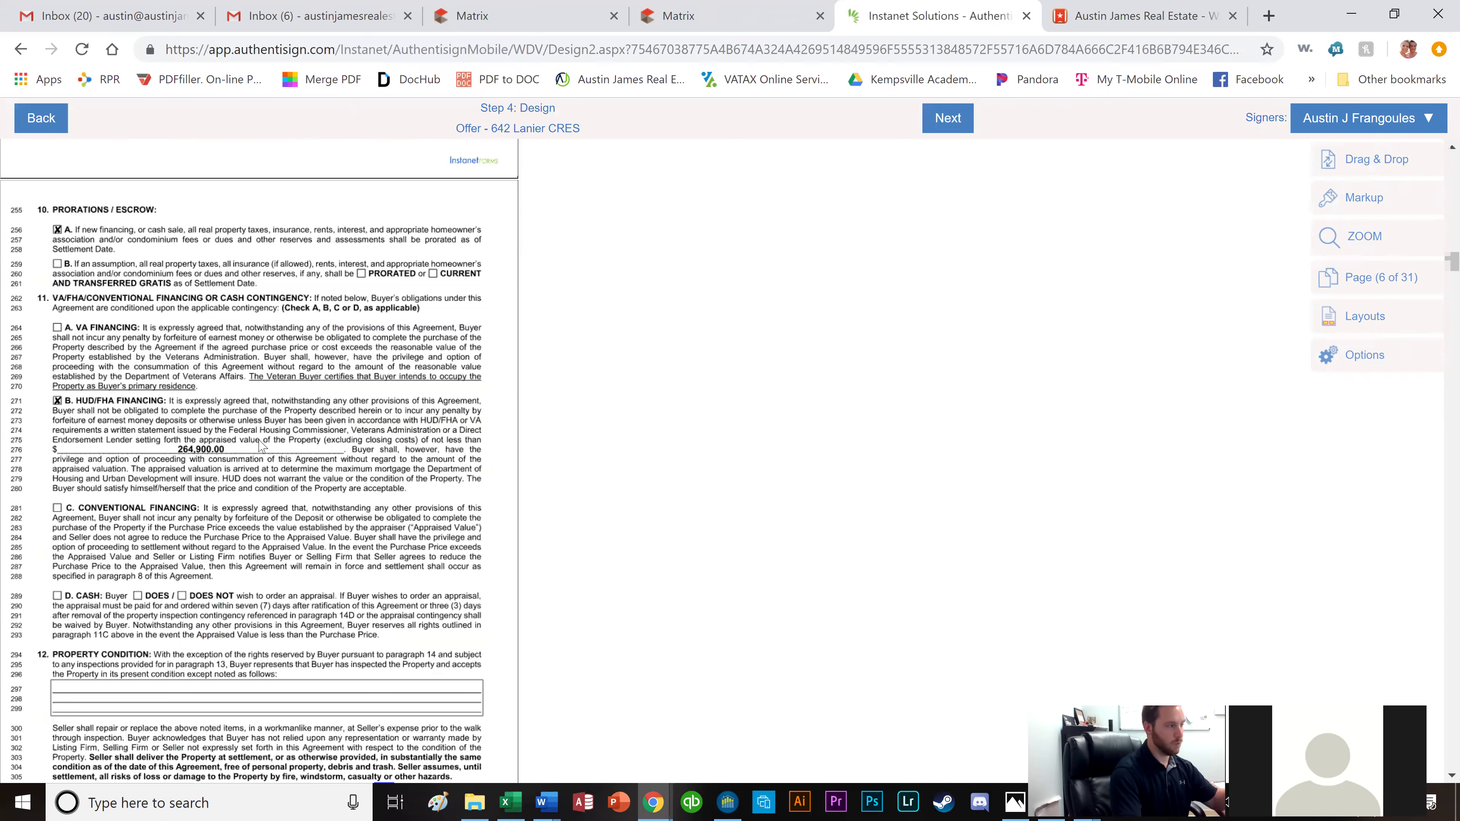
scroll(262, 452, down, 2)
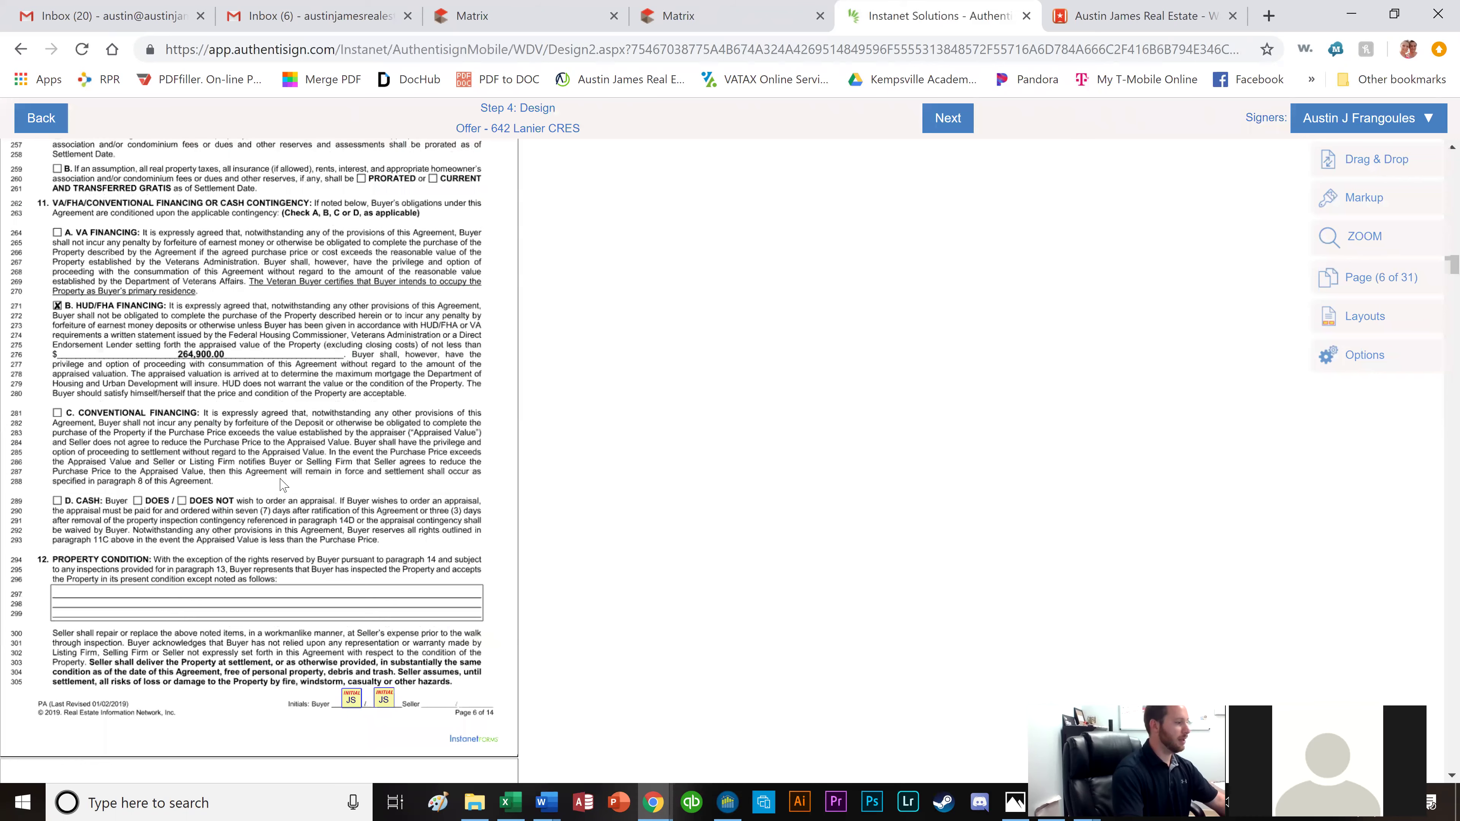
scroll(283, 485, down, 4)
scroll(289, 505, down, 6)
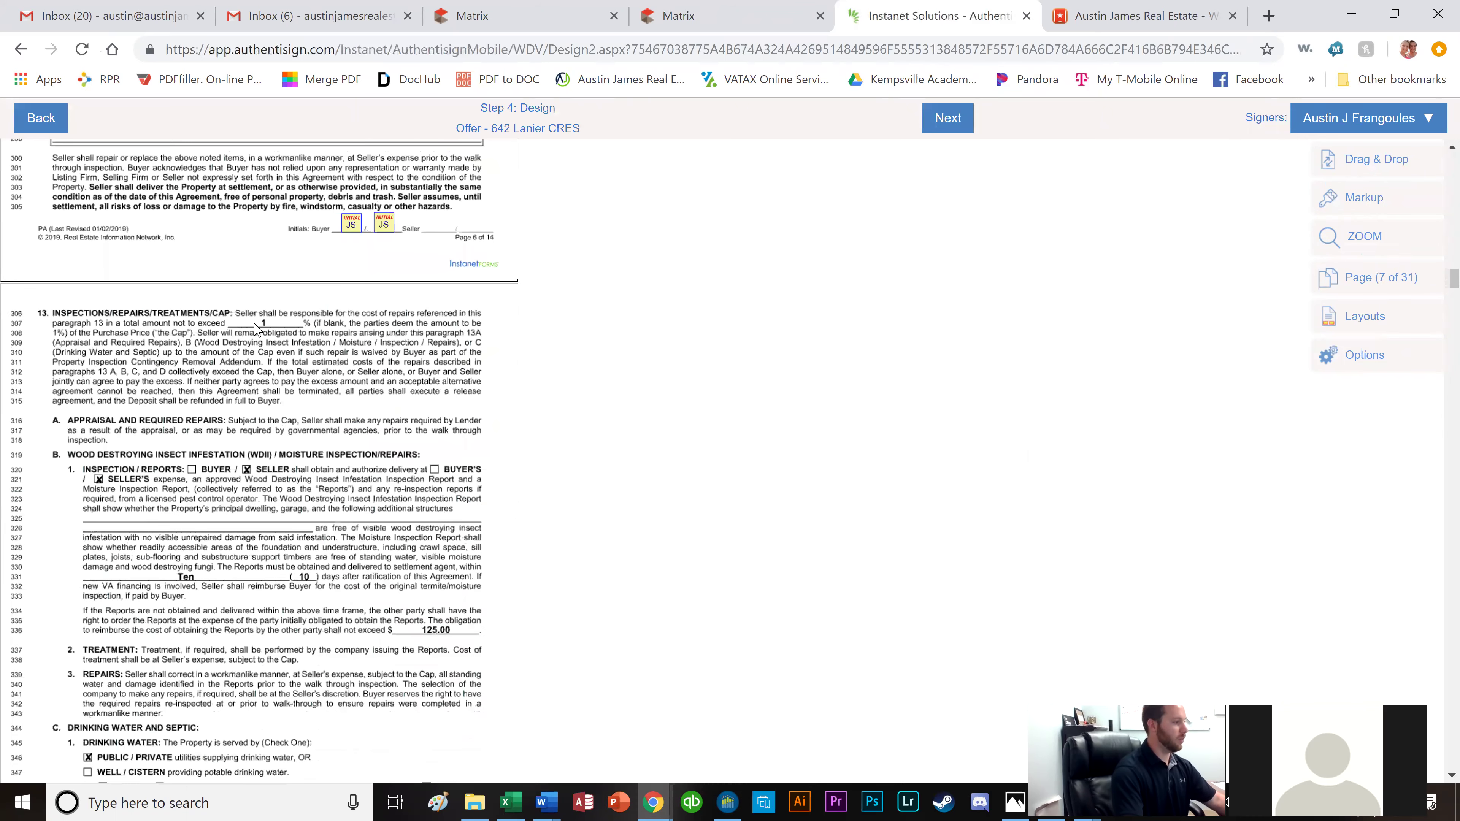
scroll(265, 331, down, 4)
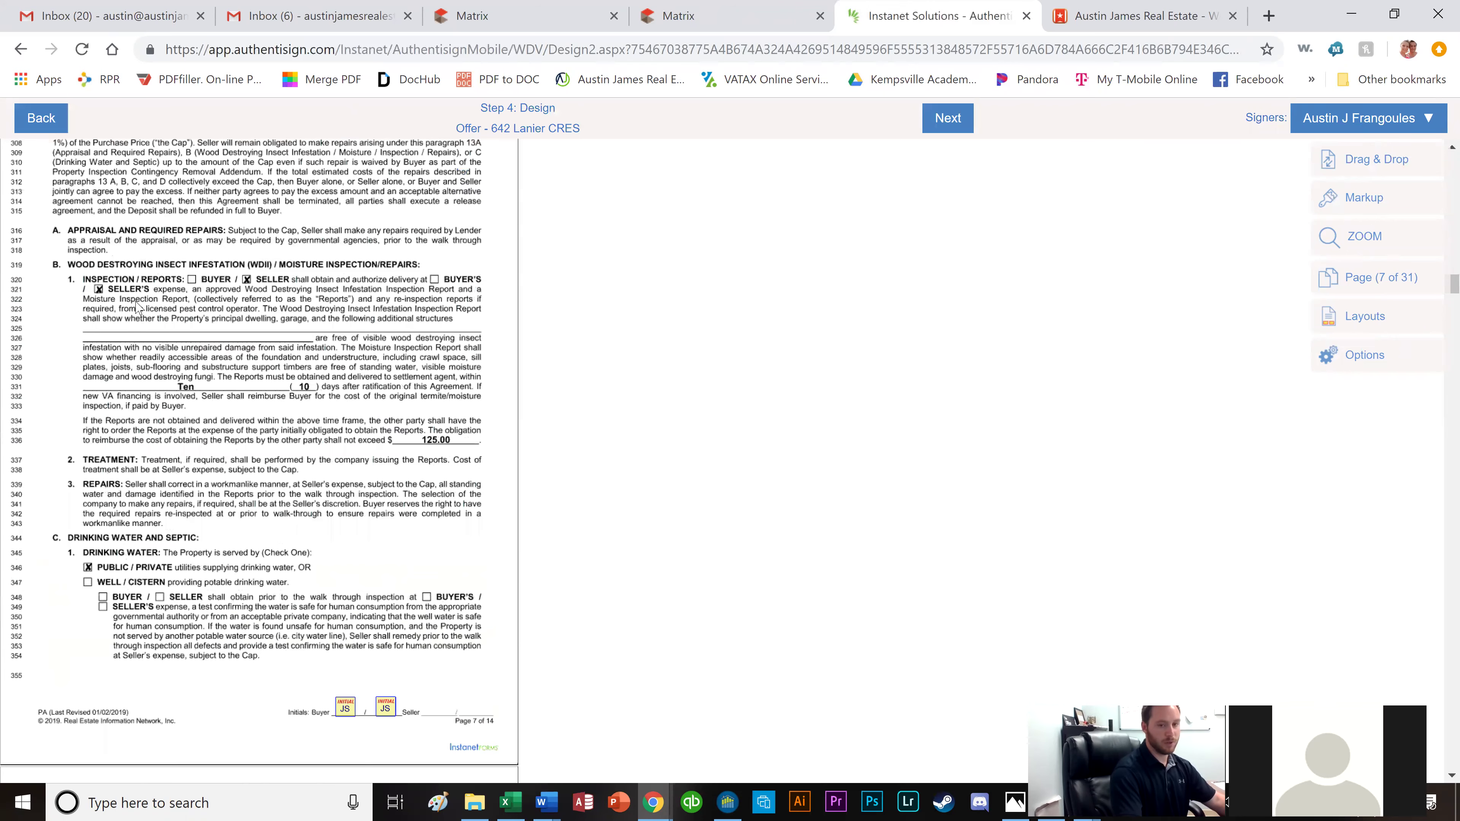
scroll(258, 404, down, 8)
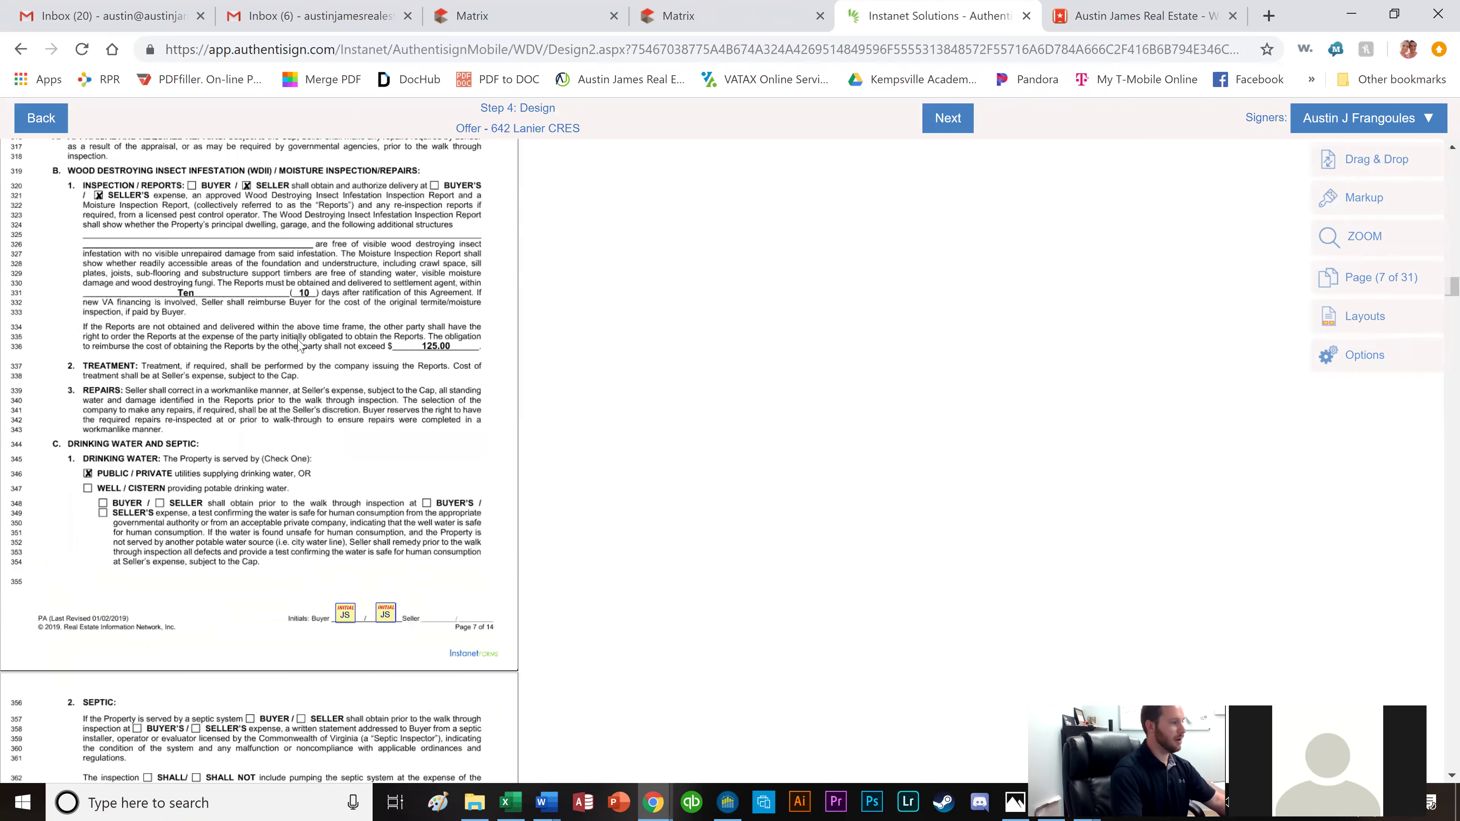
scroll(356, 407, down, 8)
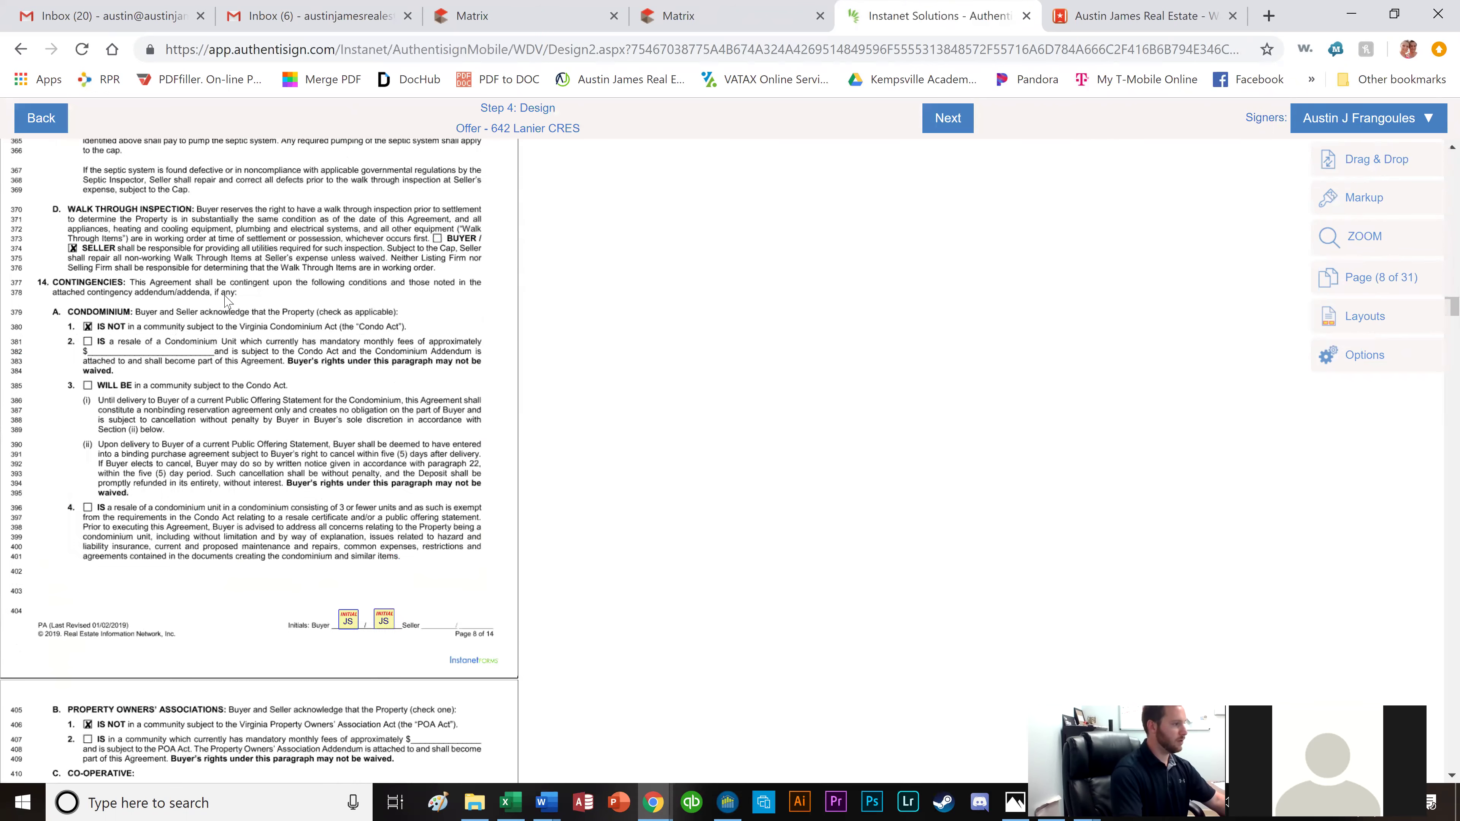
scroll(261, 334, down, 6)
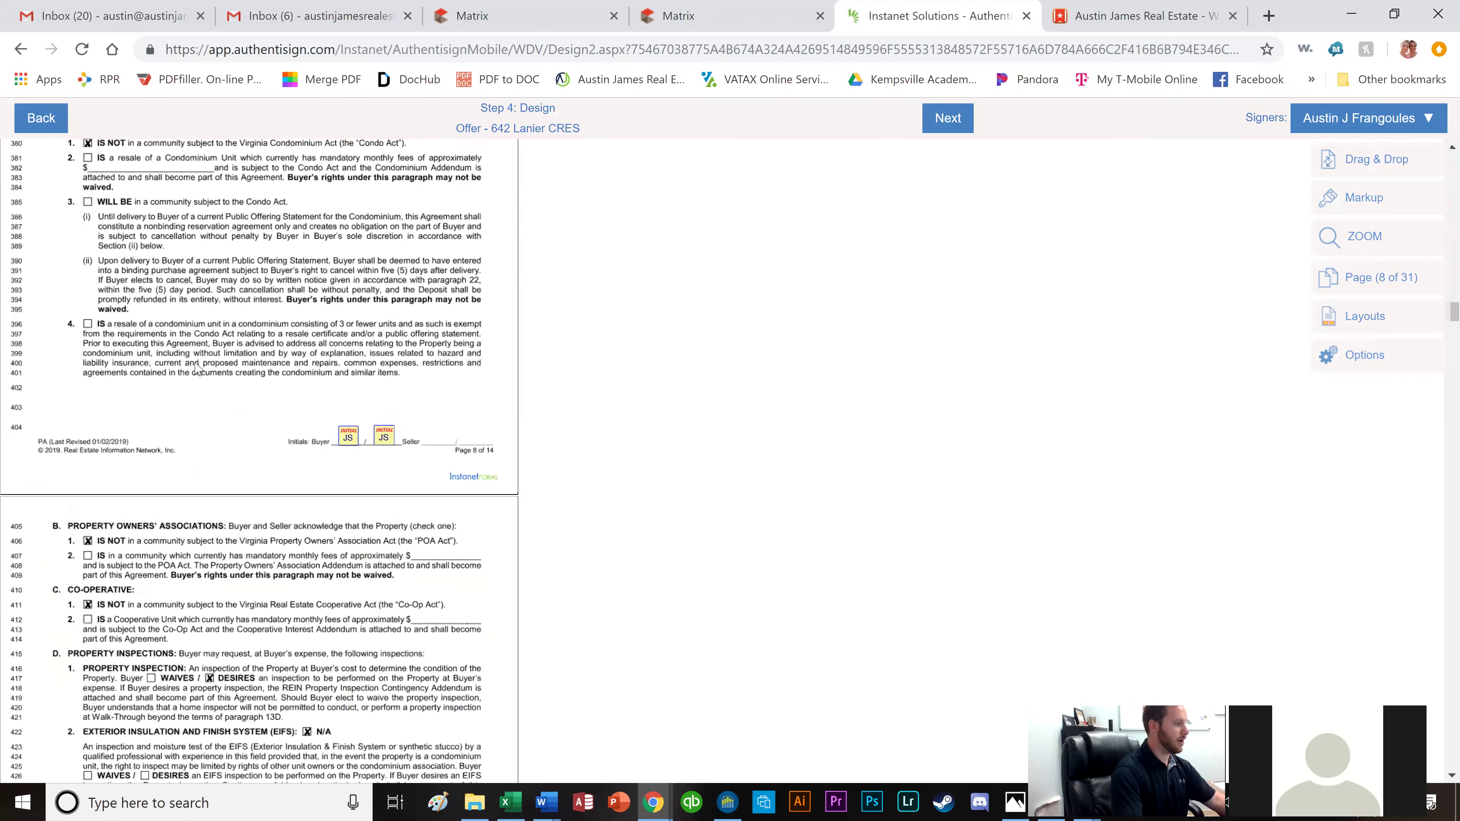
scroll(145, 337, down, 4)
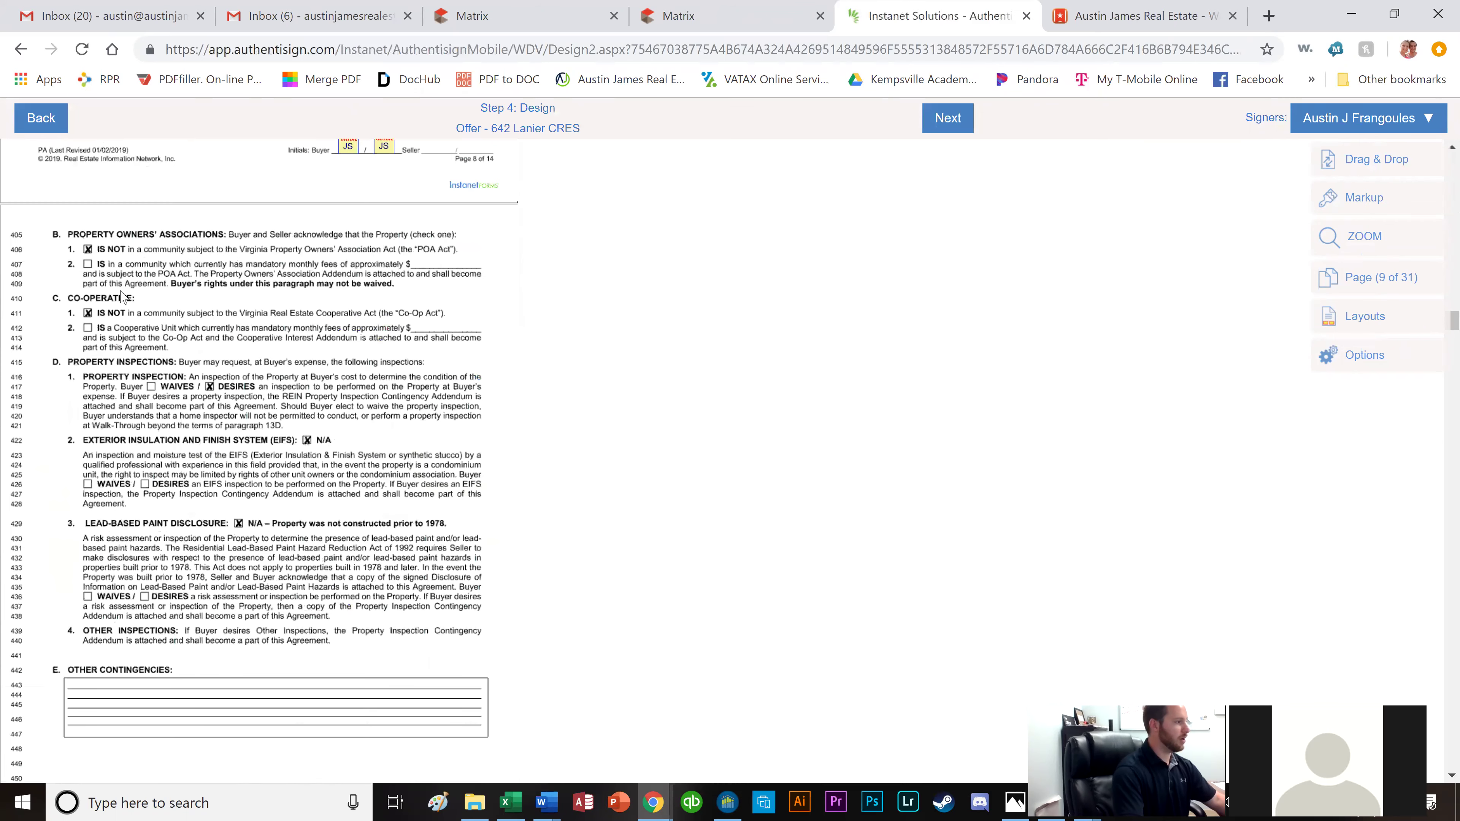
scroll(108, 339, down, 2)
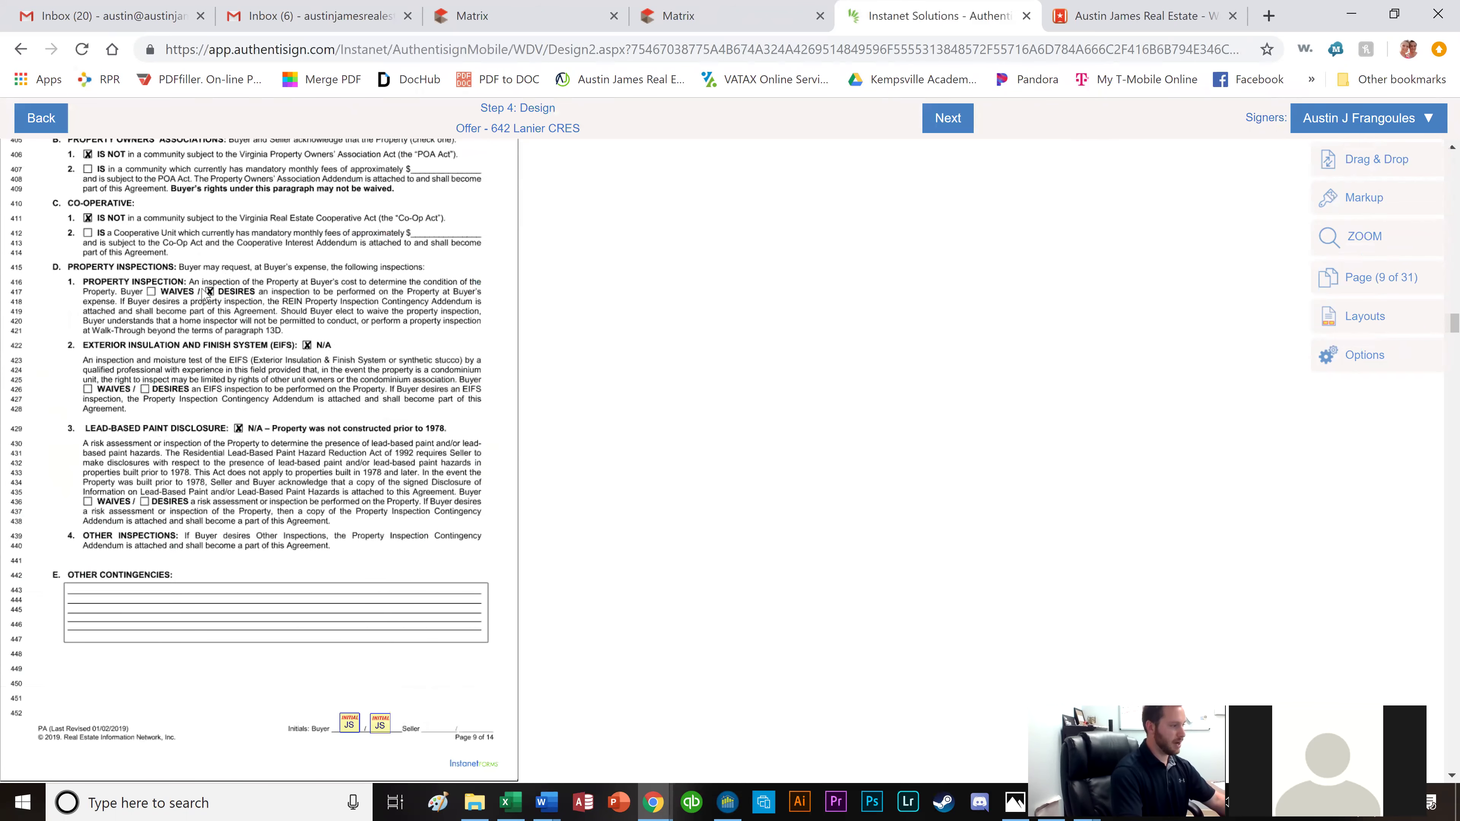
scroll(247, 311, down, 2)
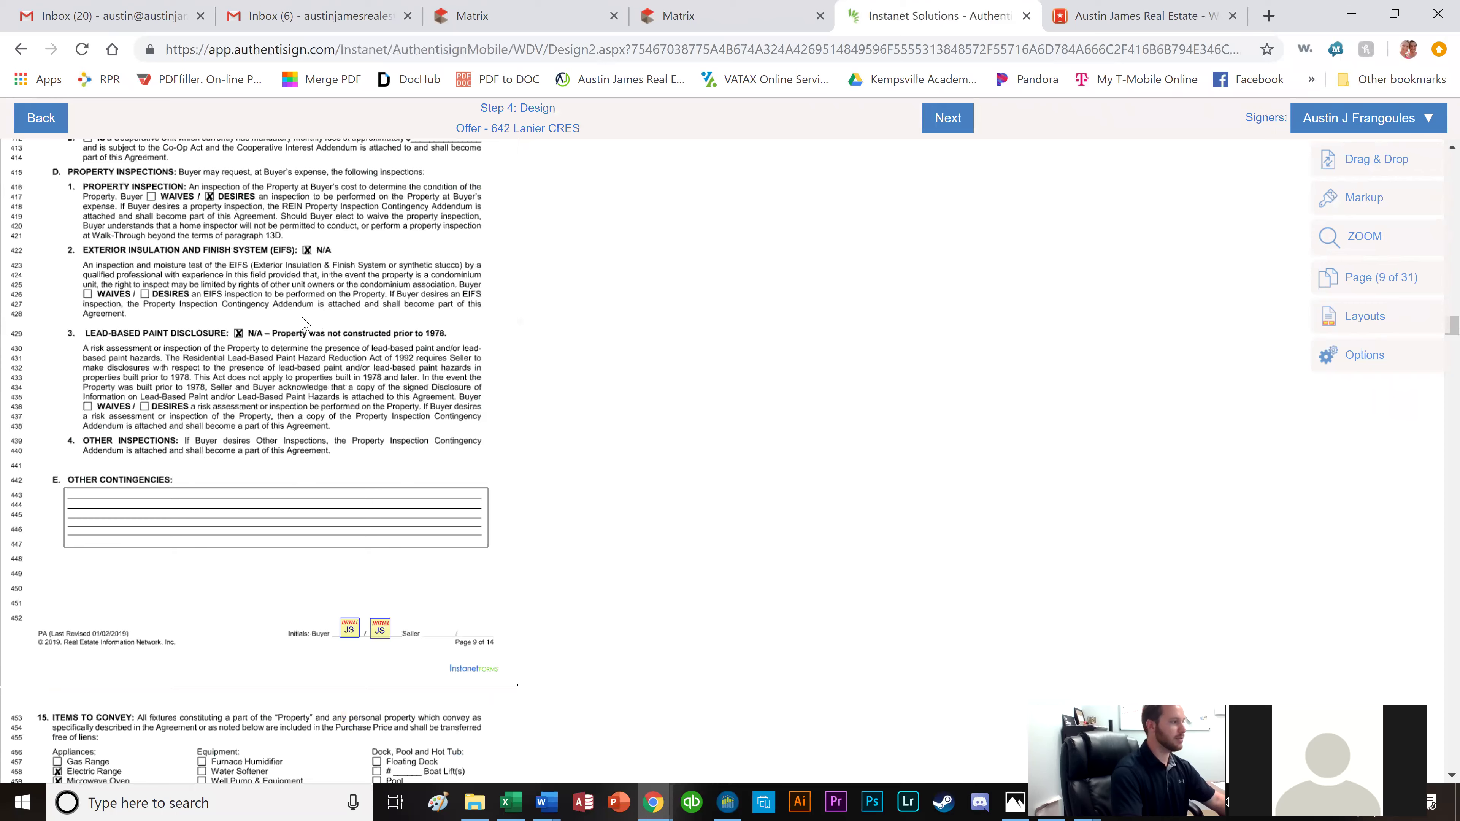
scroll(247, 345, down, 10)
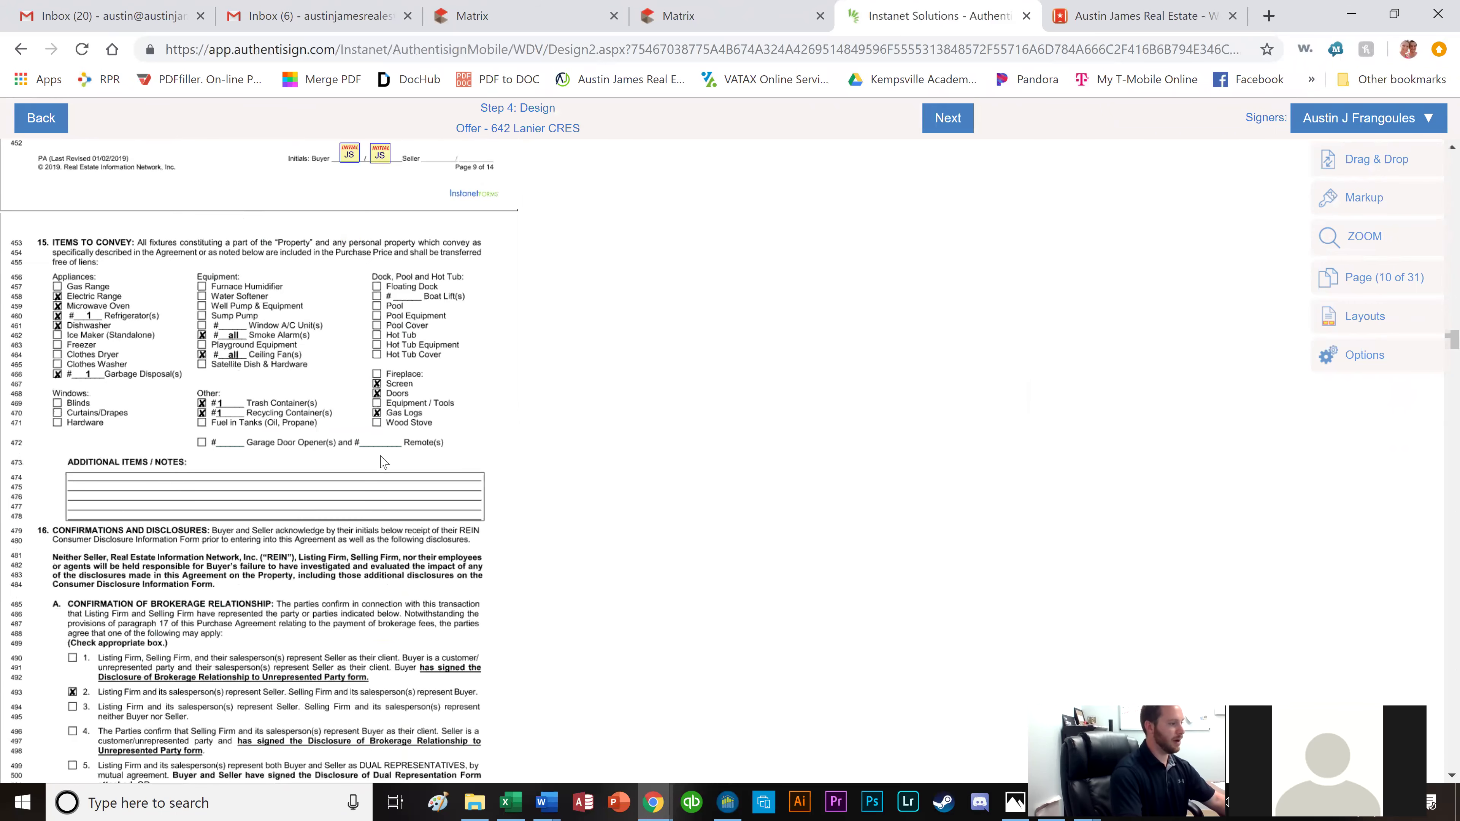
scroll(379, 443, down, 6)
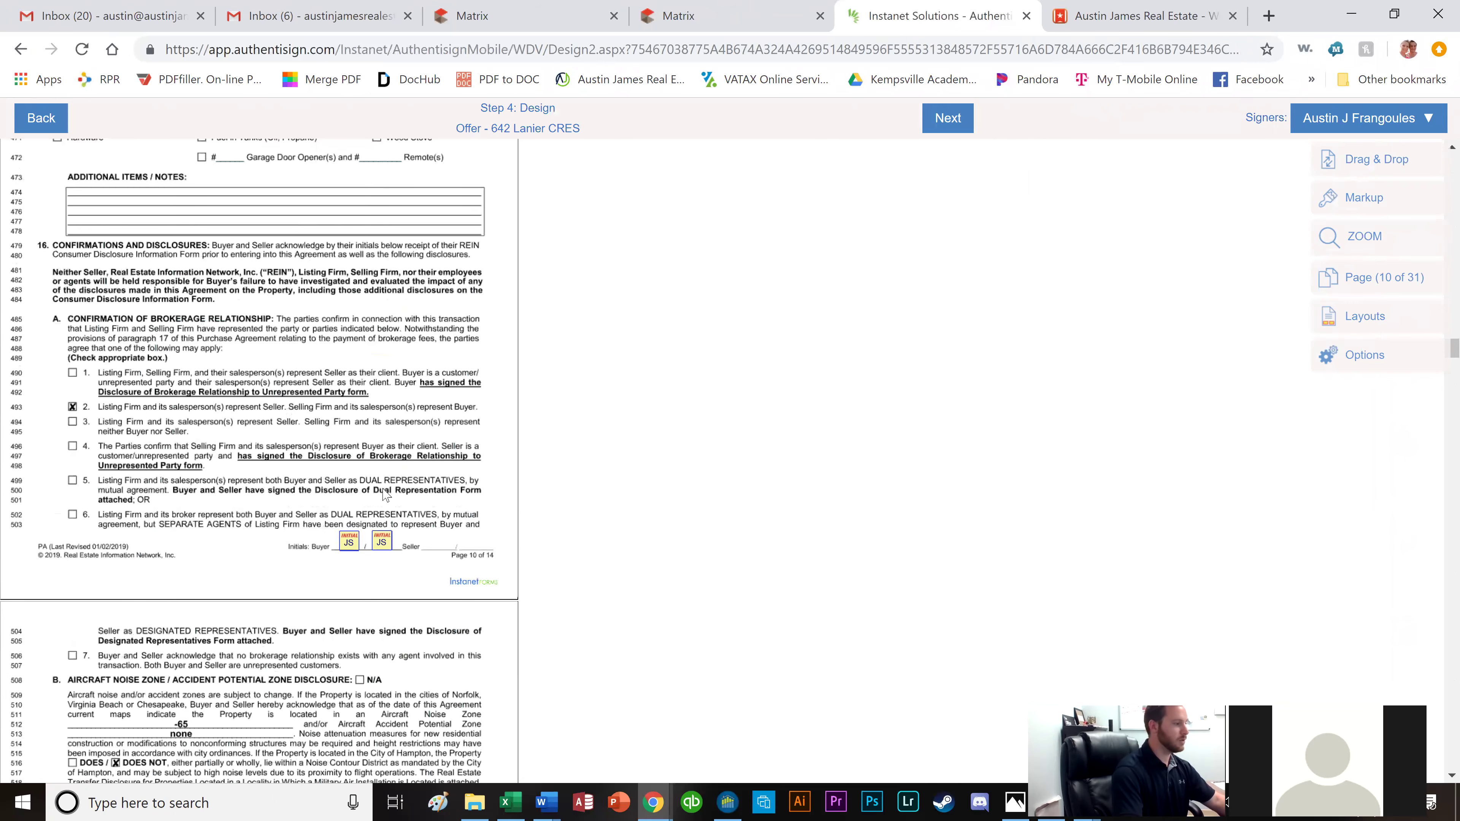
scroll(297, 474, down, 4)
scroll(173, 350, down, 4)
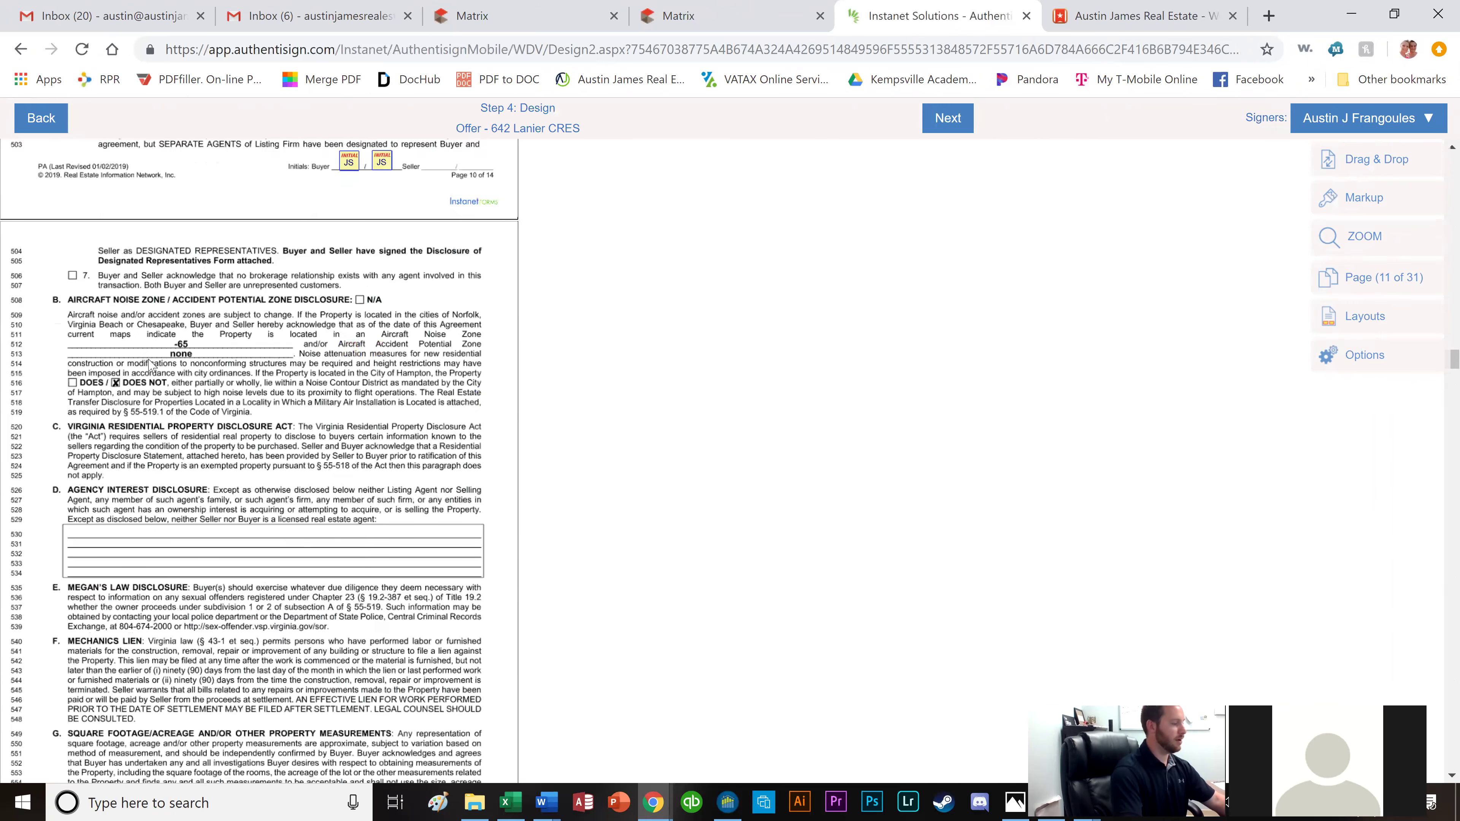
scroll(217, 477, down, 14)
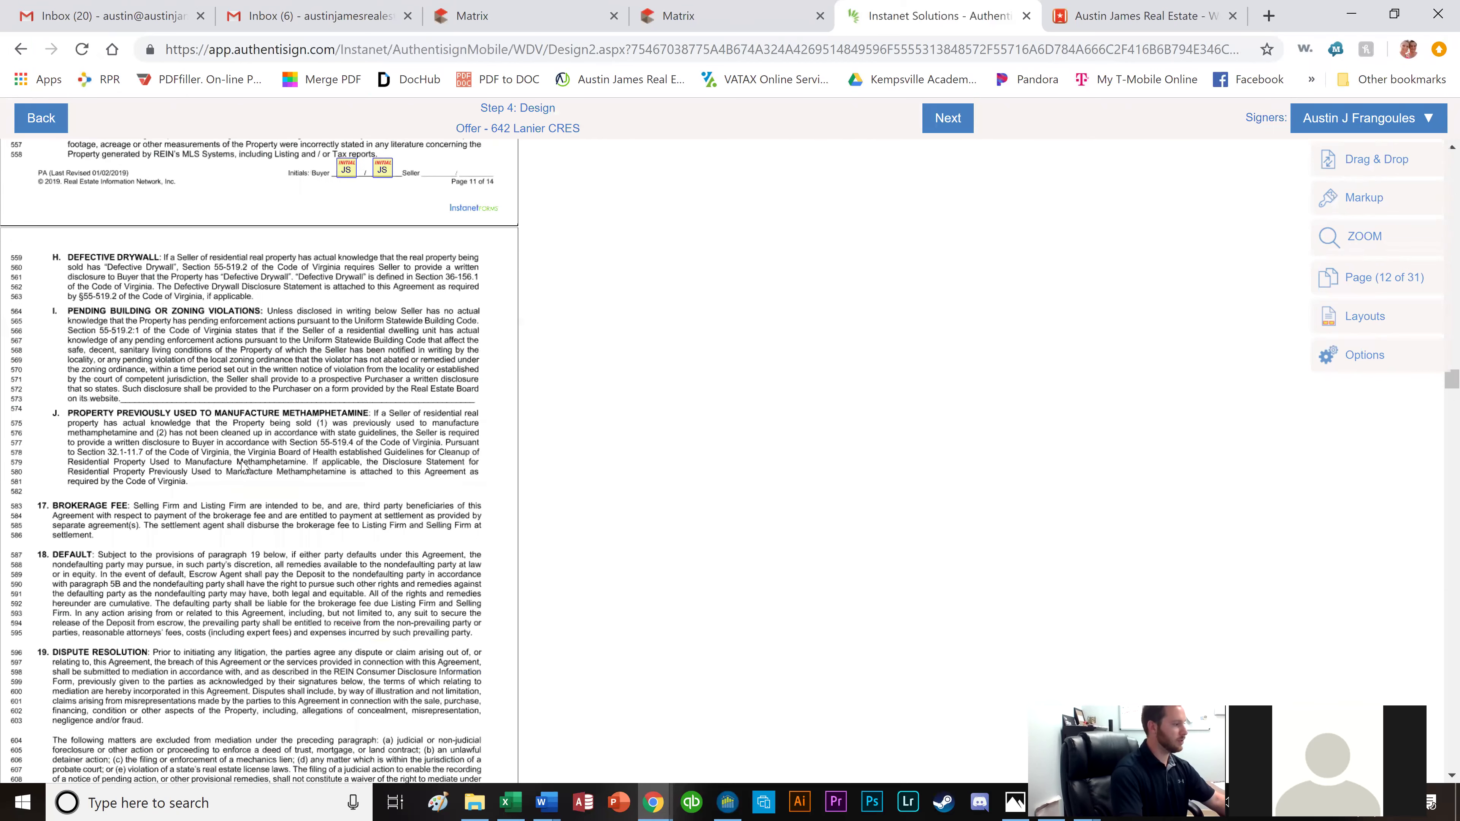
scroll(244, 466, down, 15)
scroll(248, 463, down, 10)
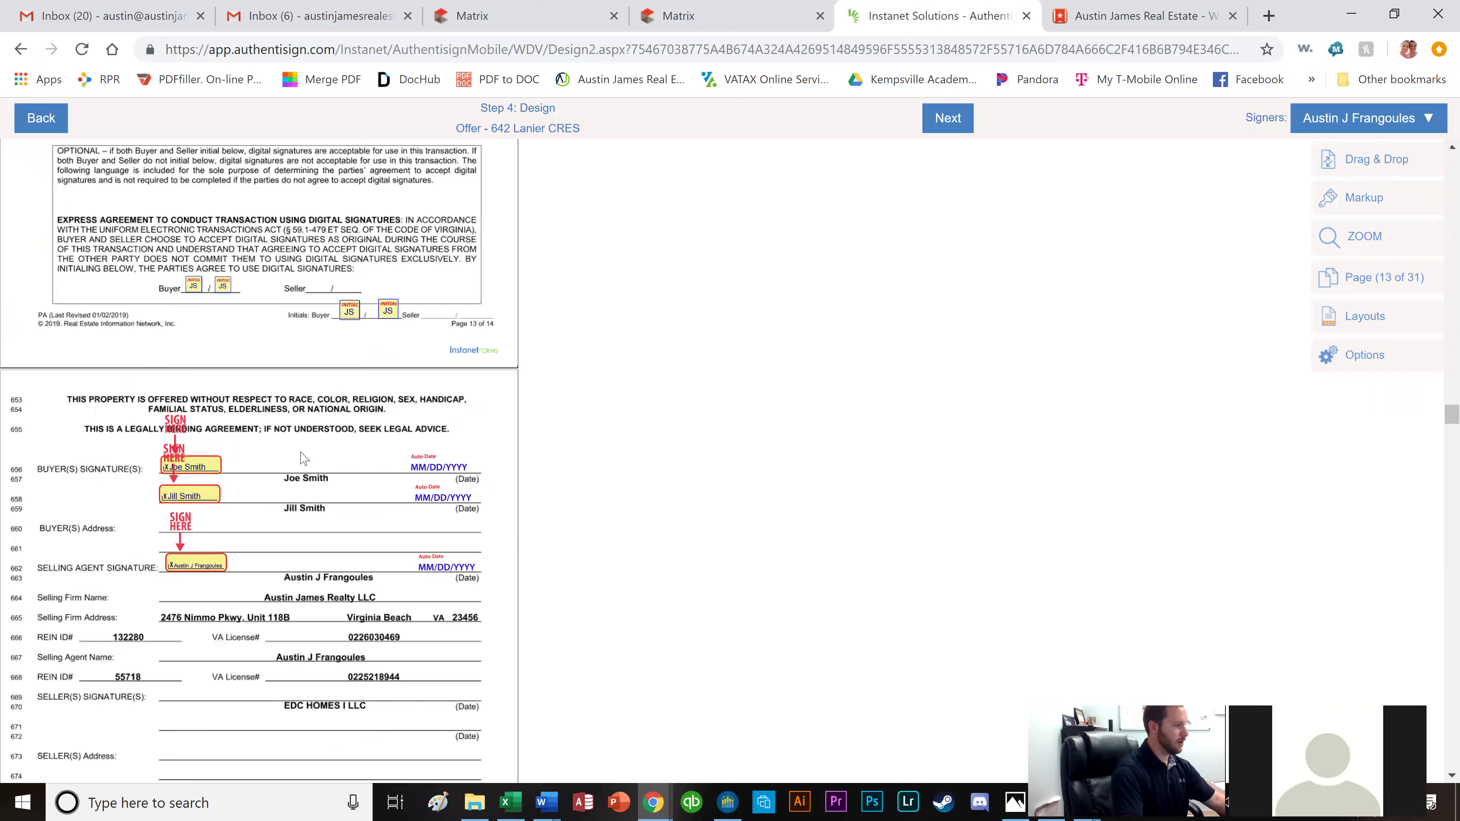
scroll(227, 433, down, 2)
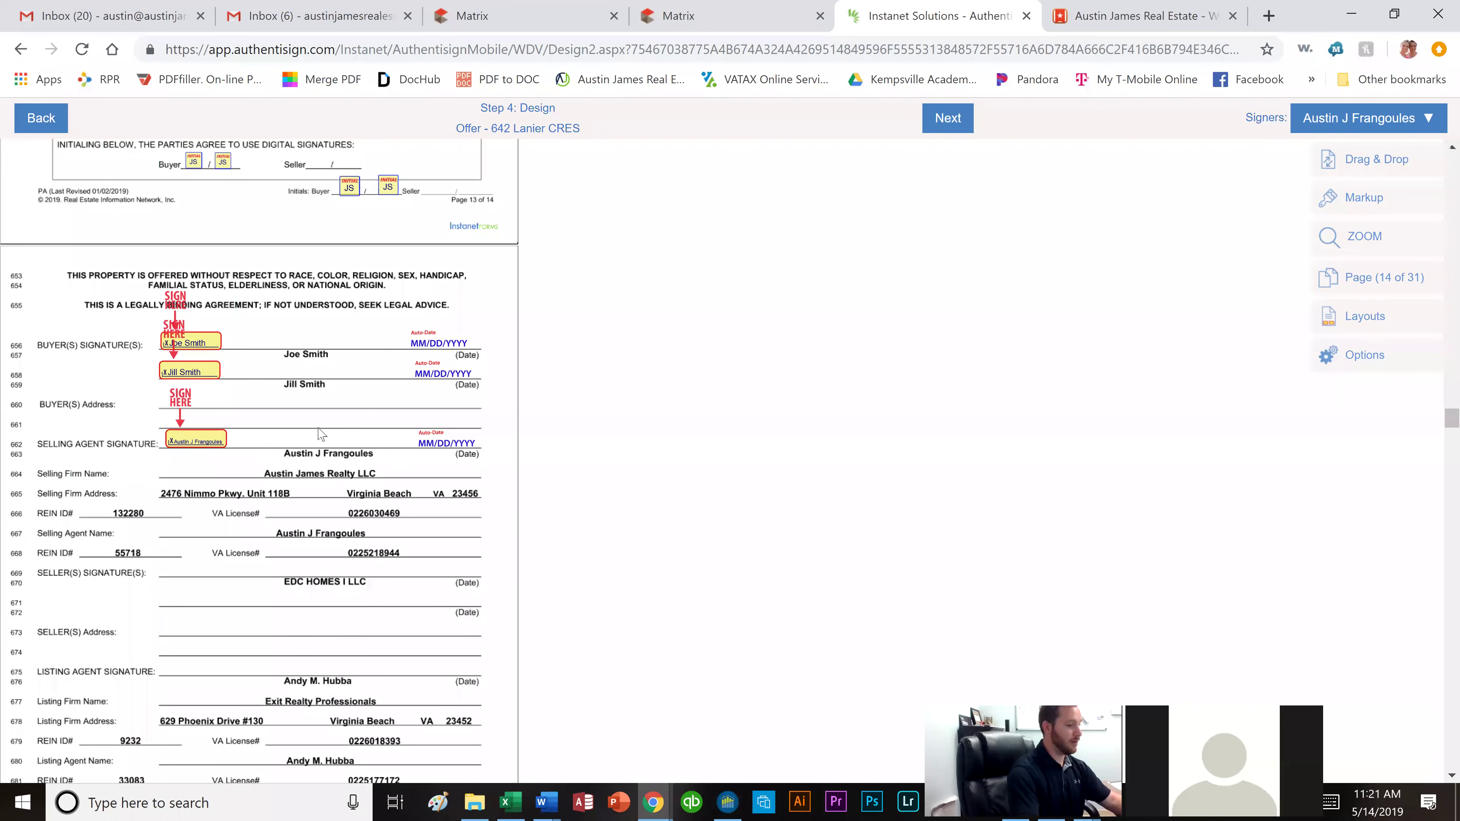
scroll(360, 435, down, 2)
Scroll past the REIN disclosure, inspection addendum and brokerage fee notice to page 26.
scroll(356, 449, down, 10)
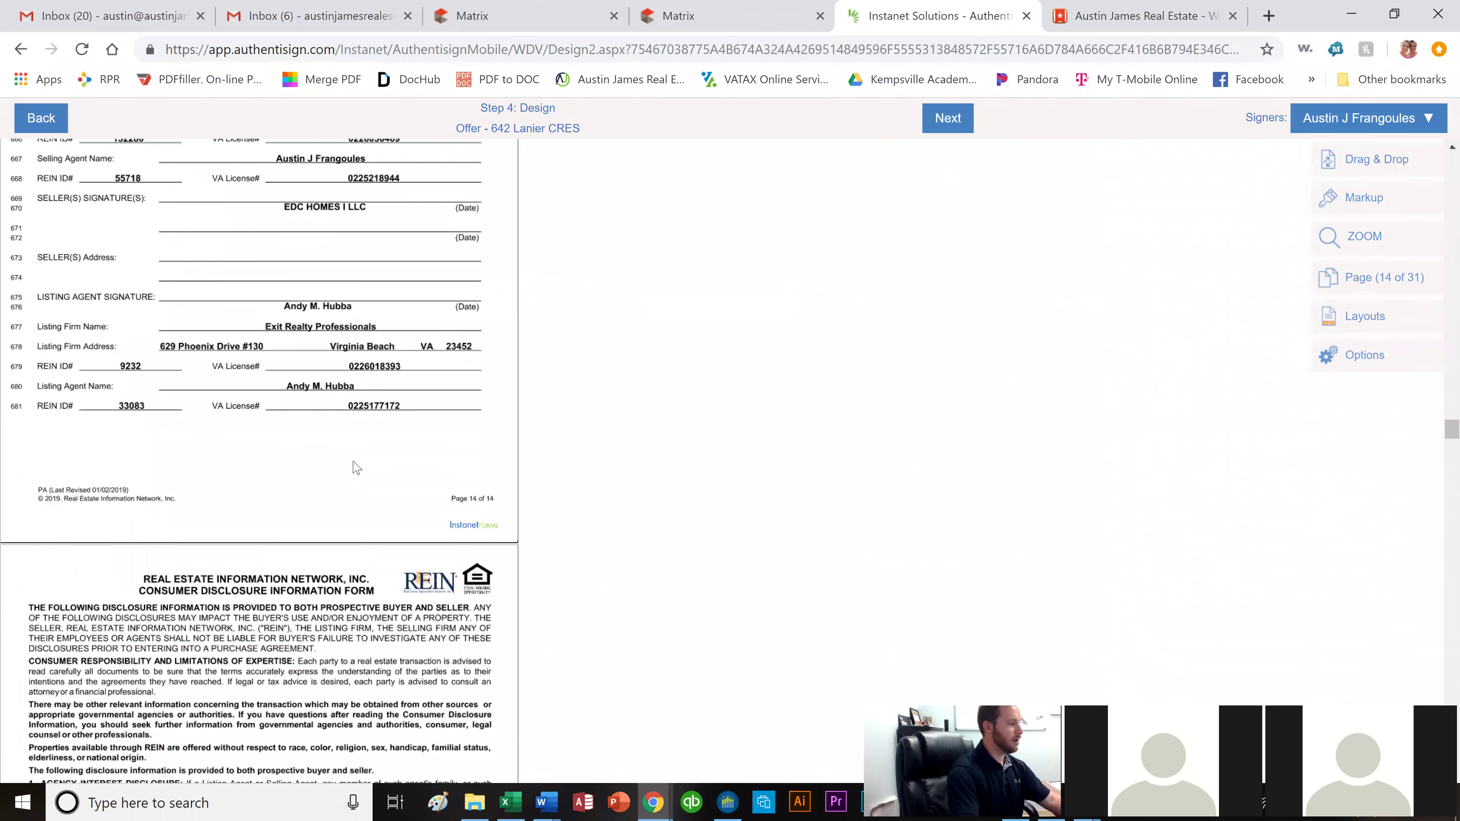
scroll(354, 465, down, 2)
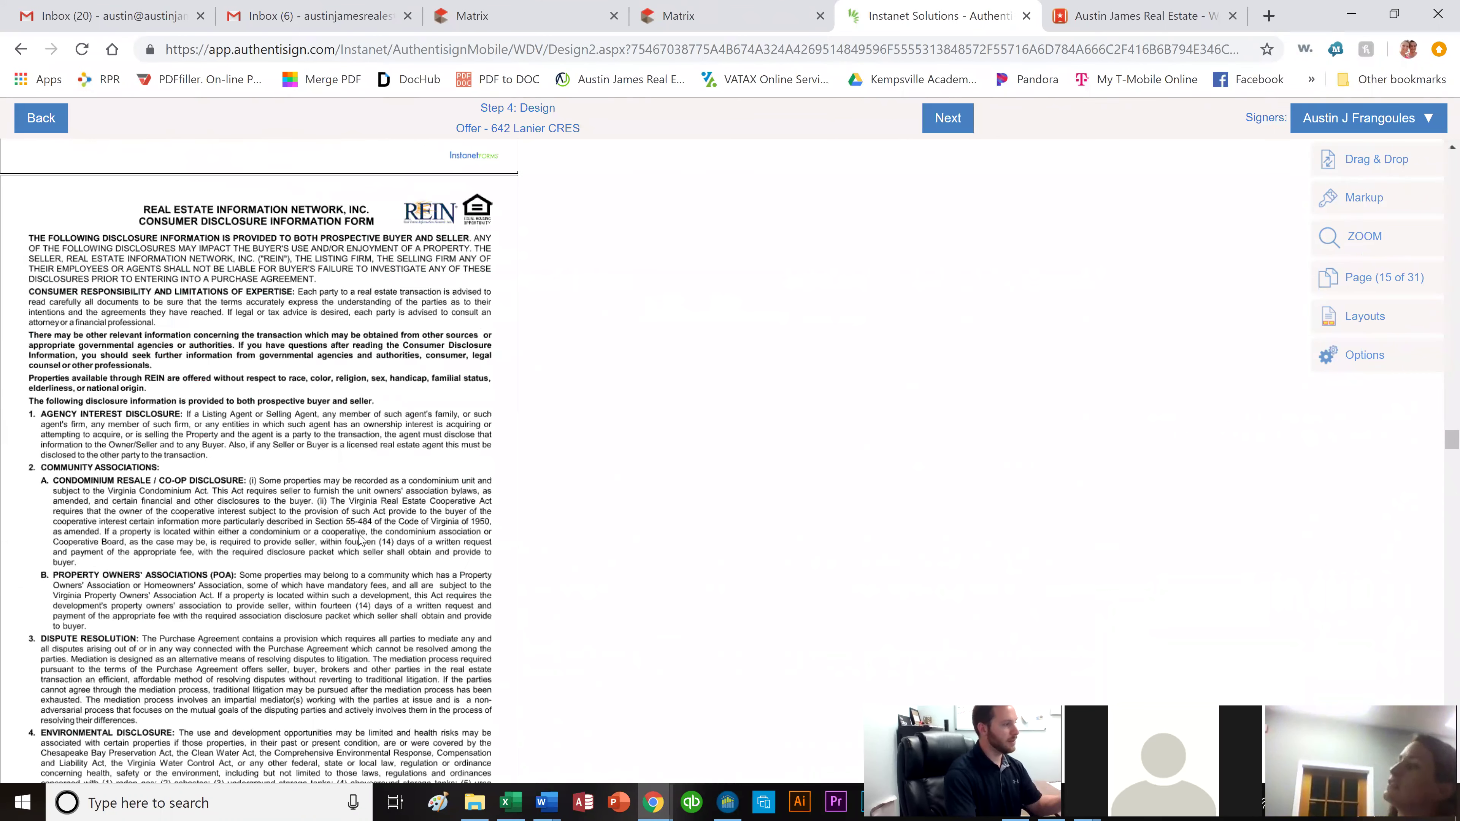
scroll(364, 543, down, 2)
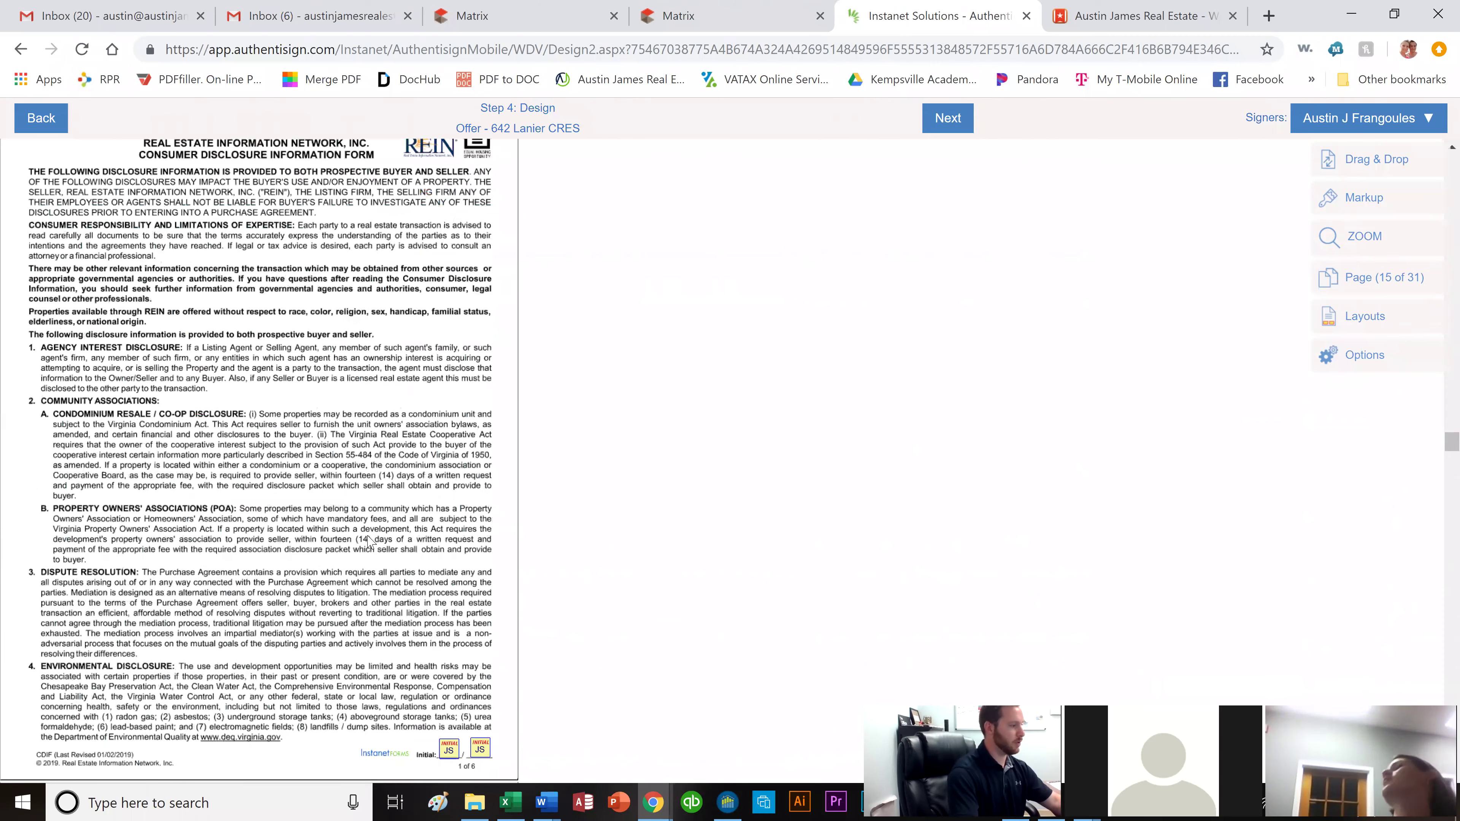
scroll(368, 542, down, 16)
scroll(380, 517, down, 7)
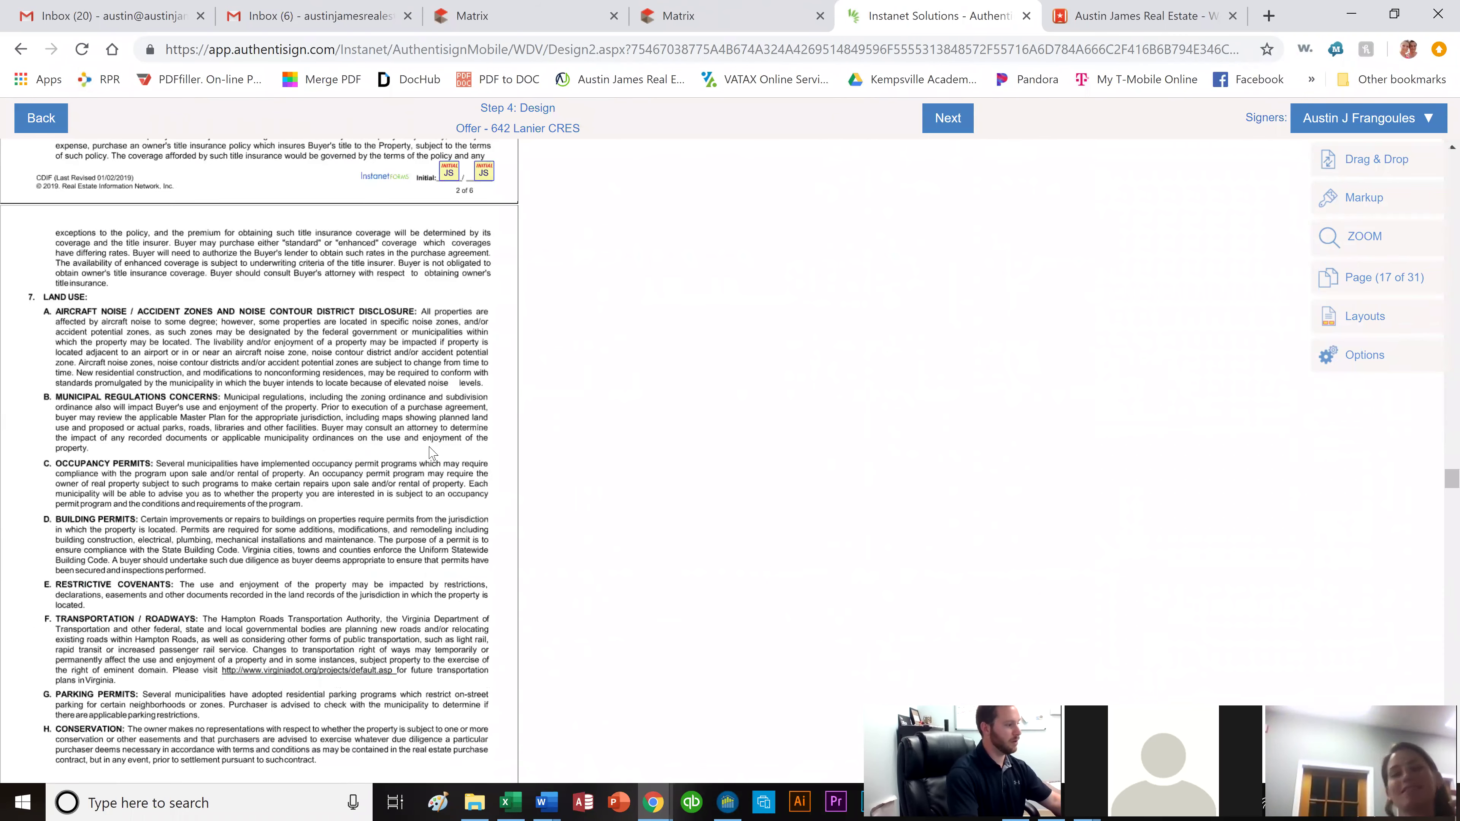
scroll(430, 455, down, 12)
scroll(431, 454, down, 3)
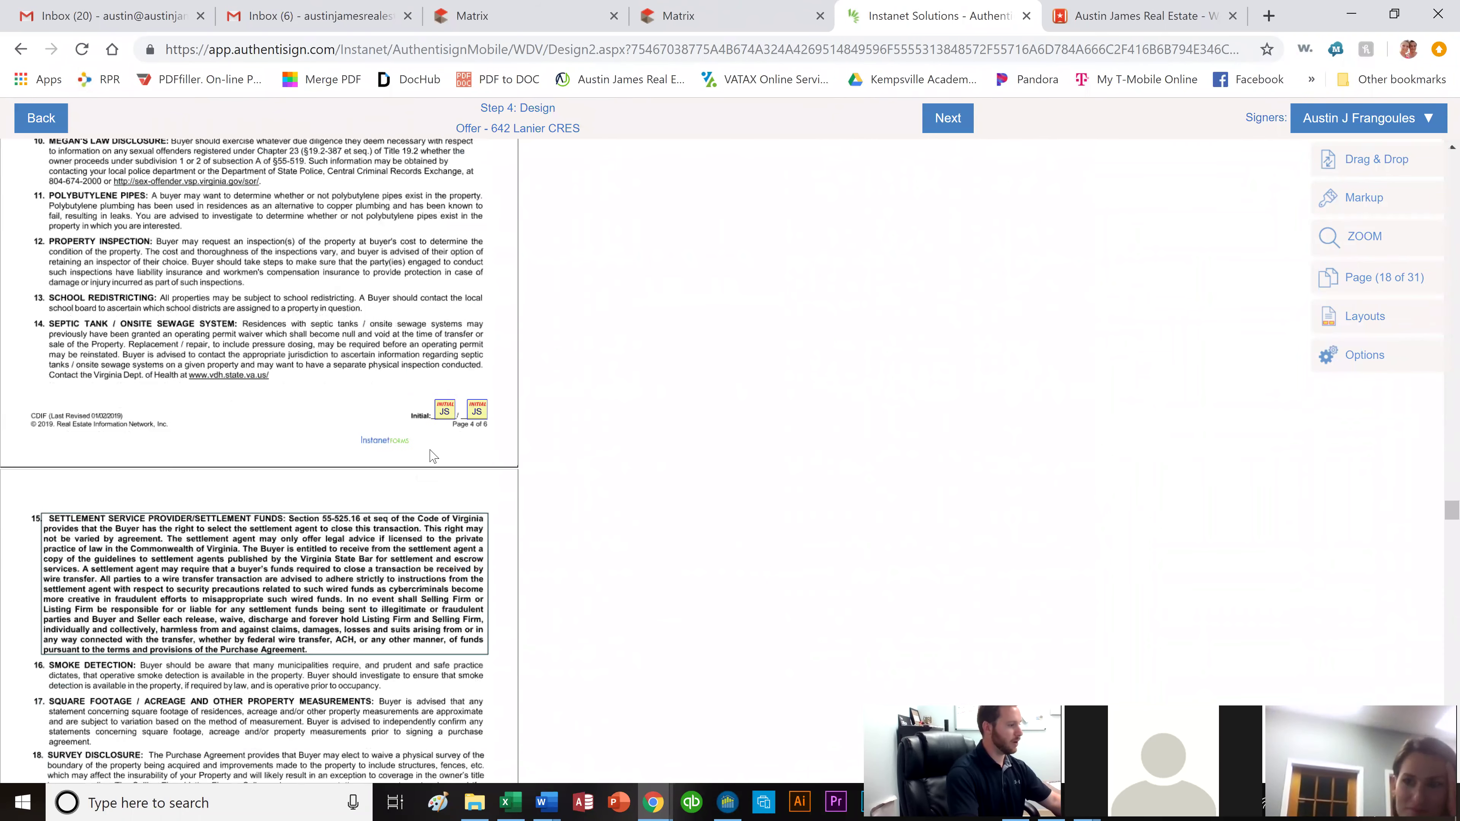
scroll(59, 416, down, 18)
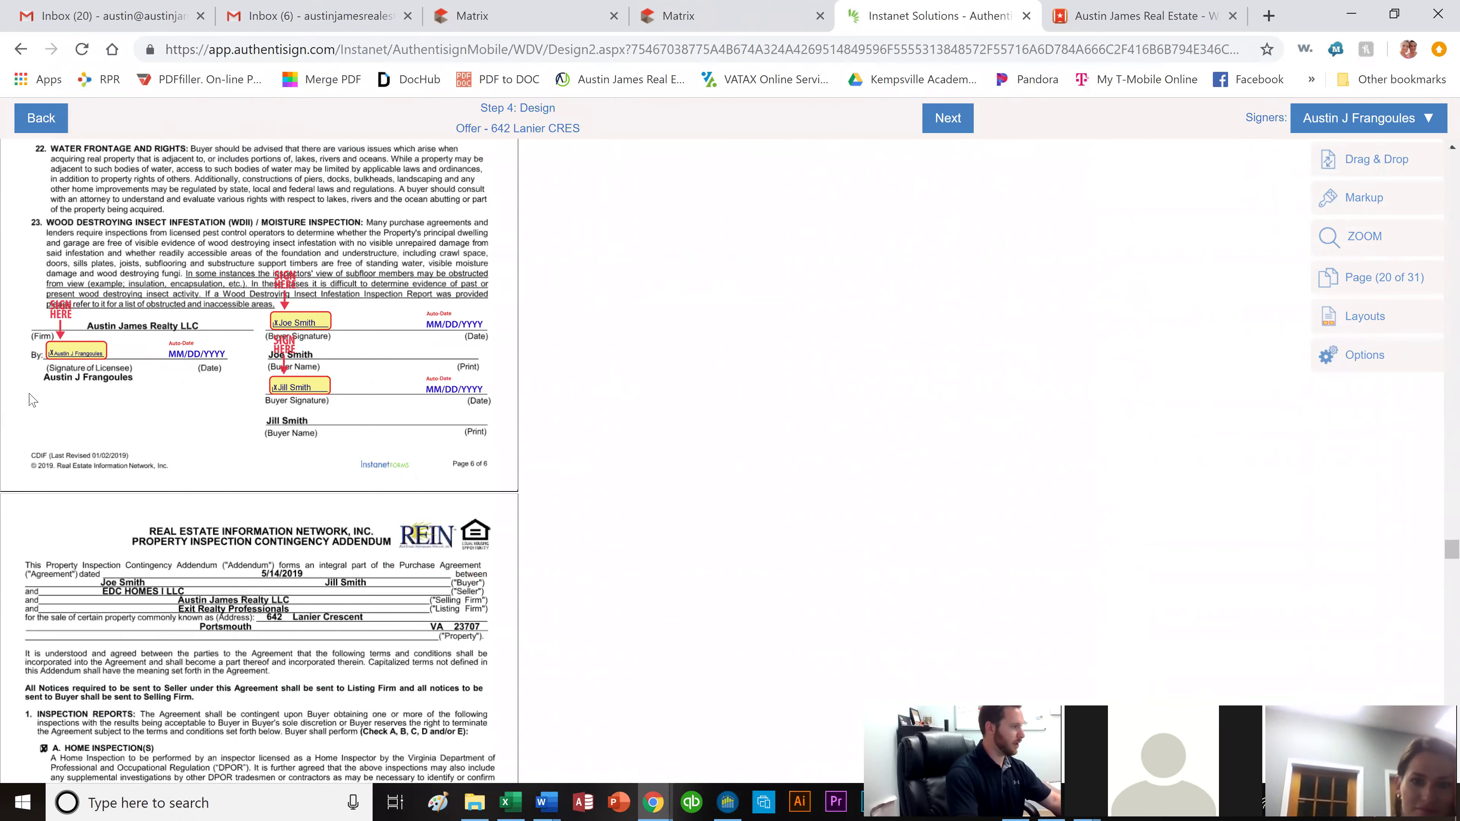
scroll(345, 509, down, 5)
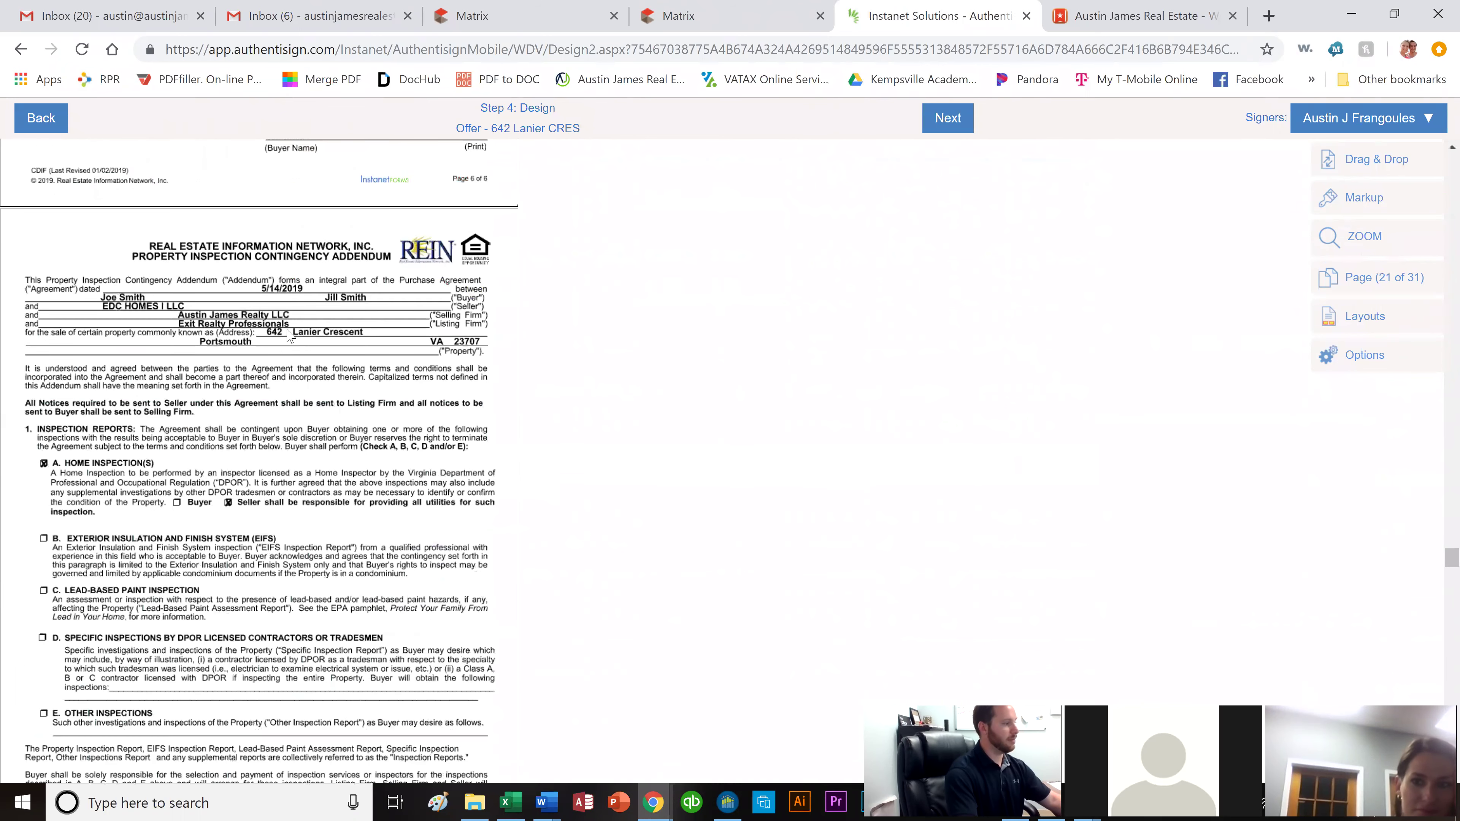
scroll(322, 357, down, 5)
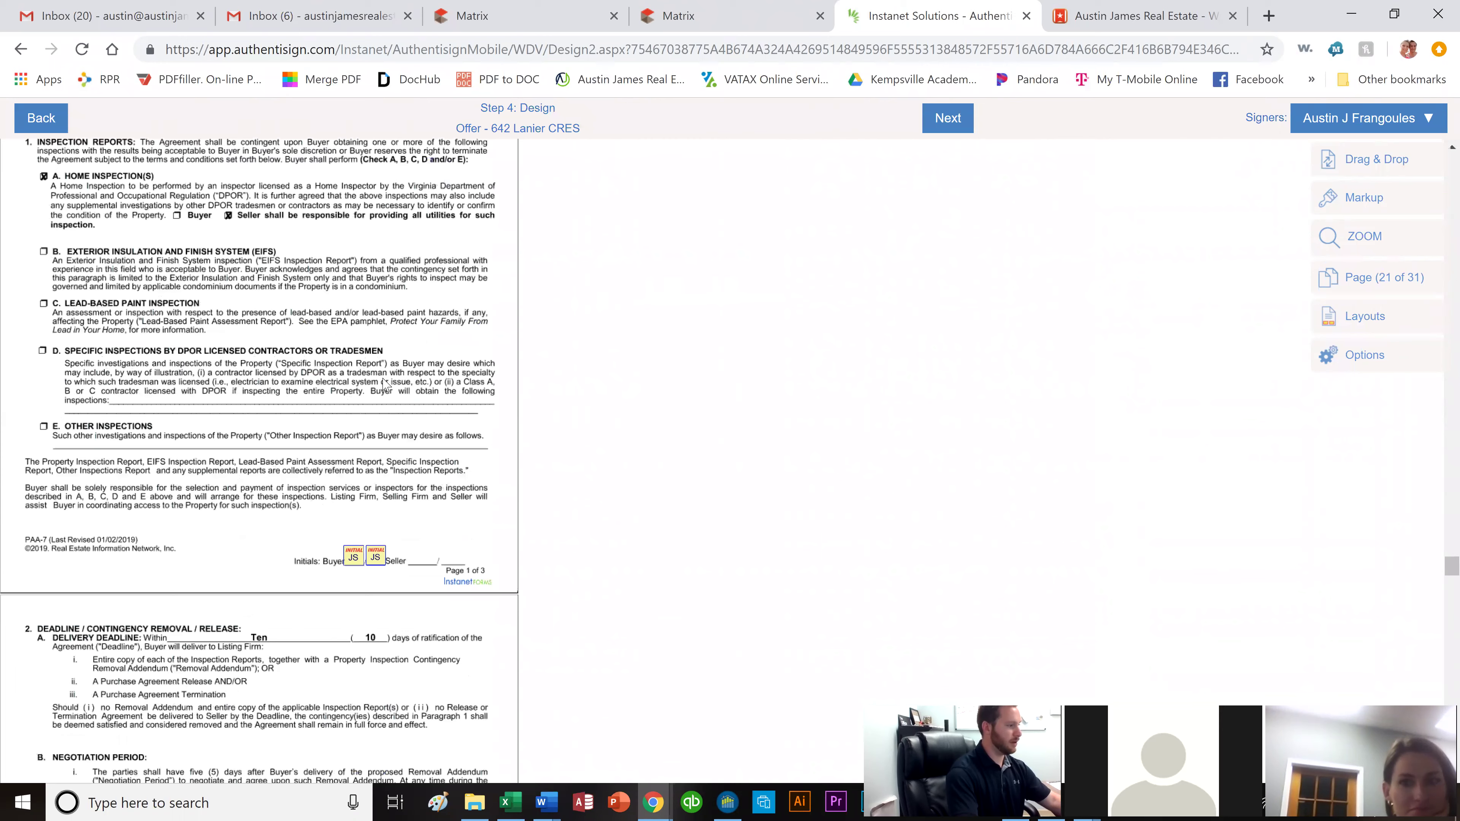
scroll(384, 384, down, 10)
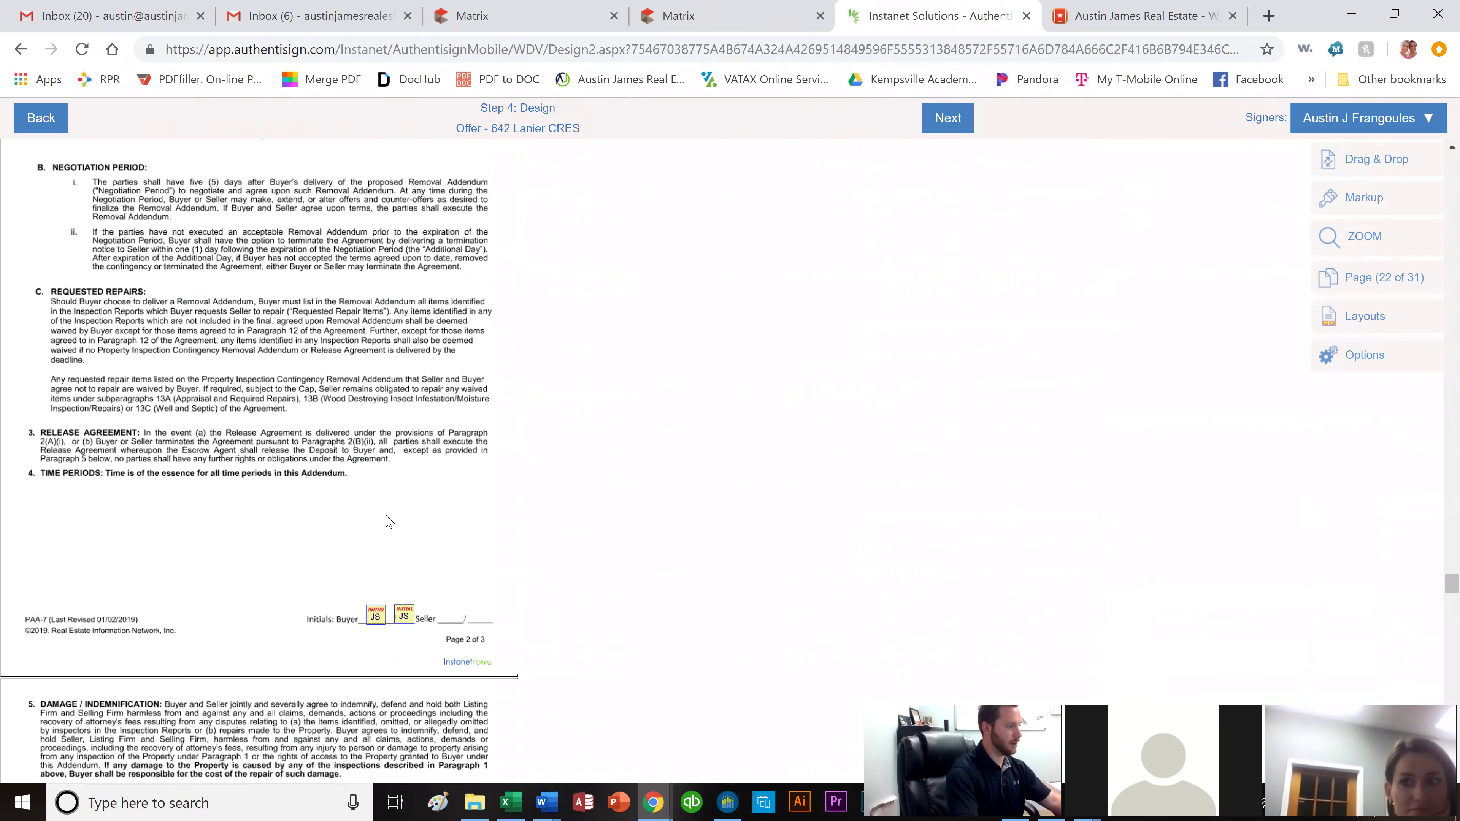
scroll(388, 522, down, 3)
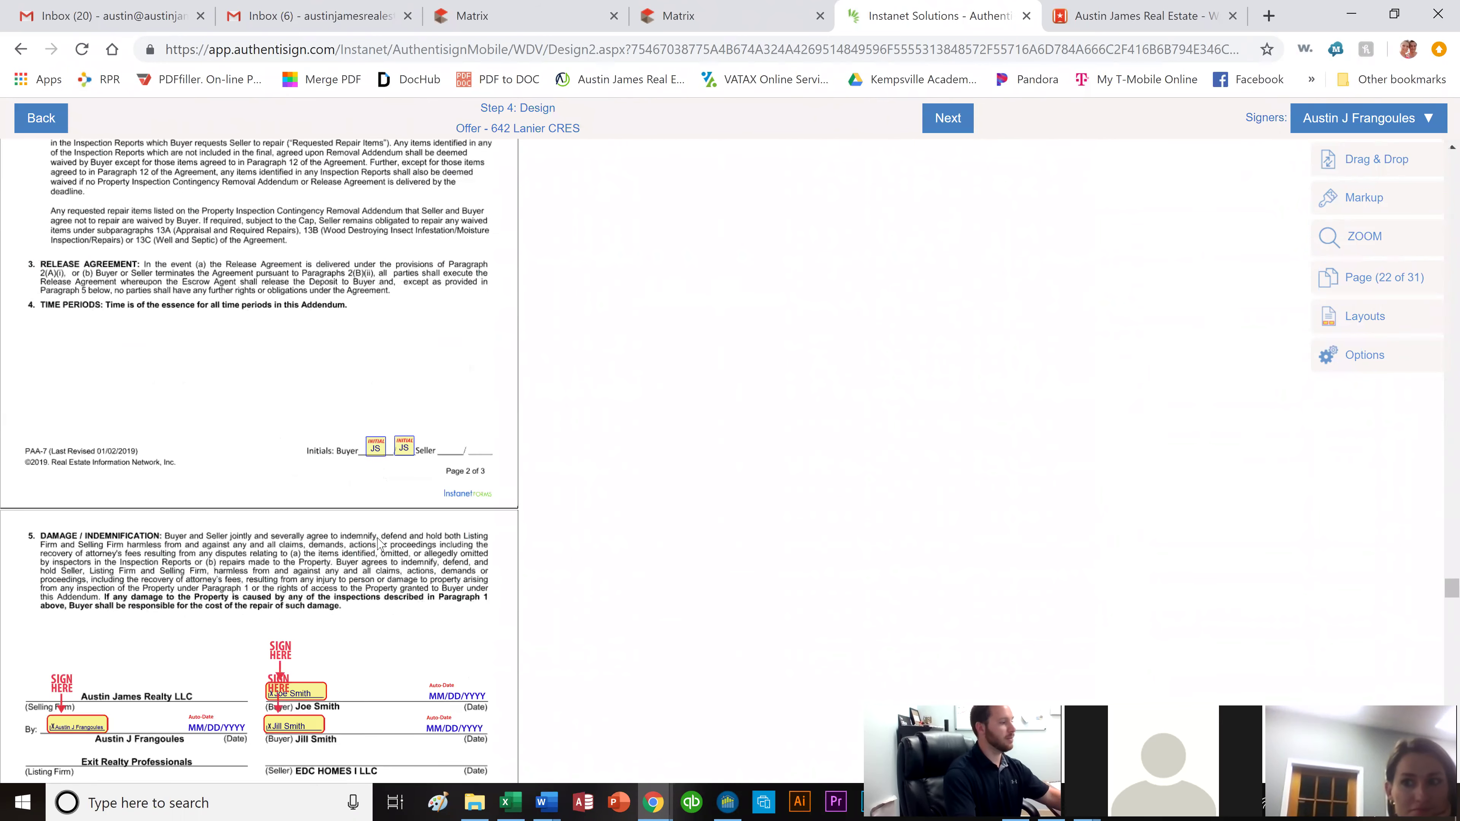
scroll(375, 555, down, 3)
scroll(356, 535, down, 13)
scroll(342, 545, down, 2)
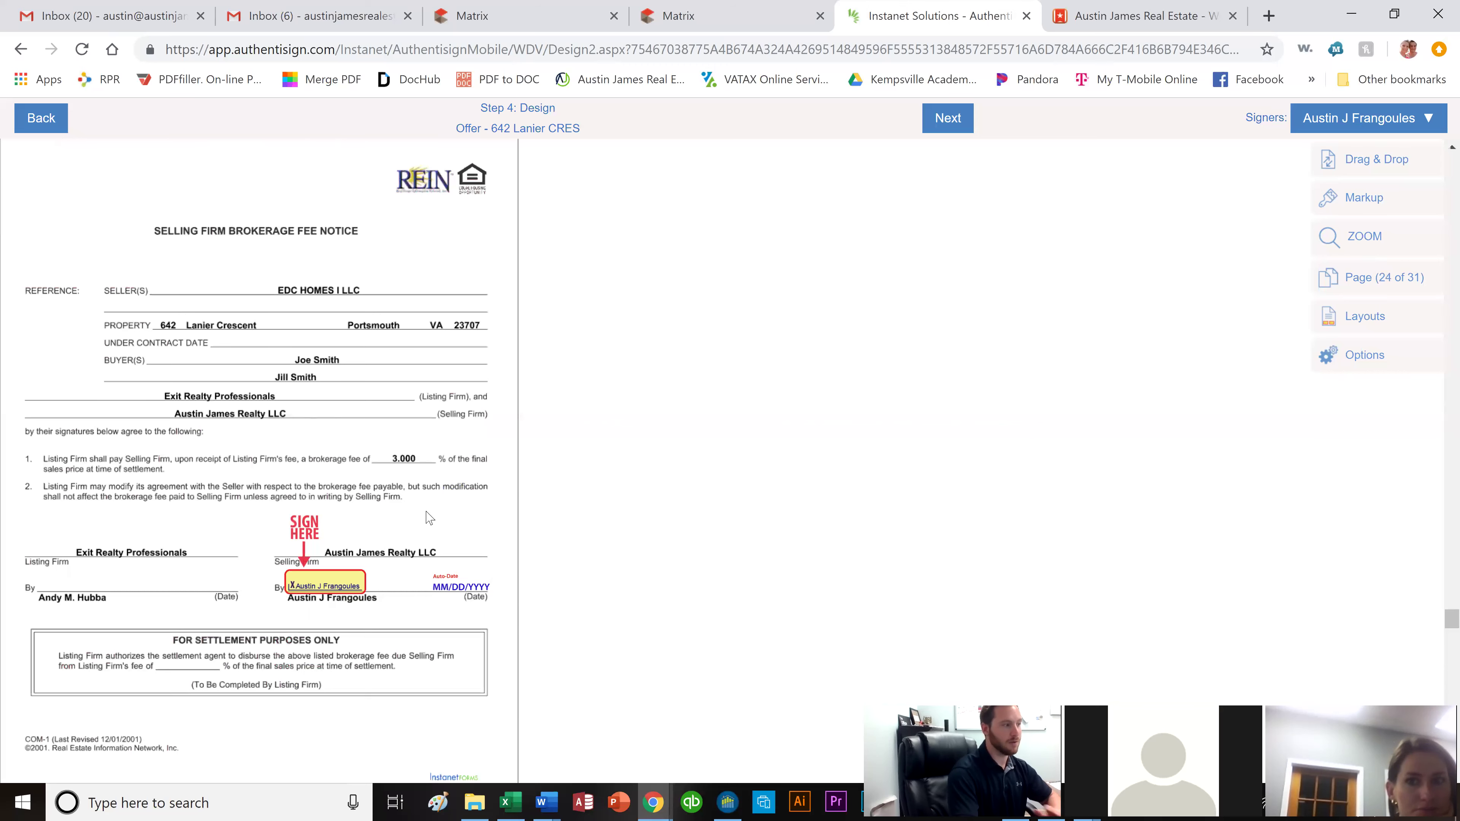
scroll(418, 513, down, 10)
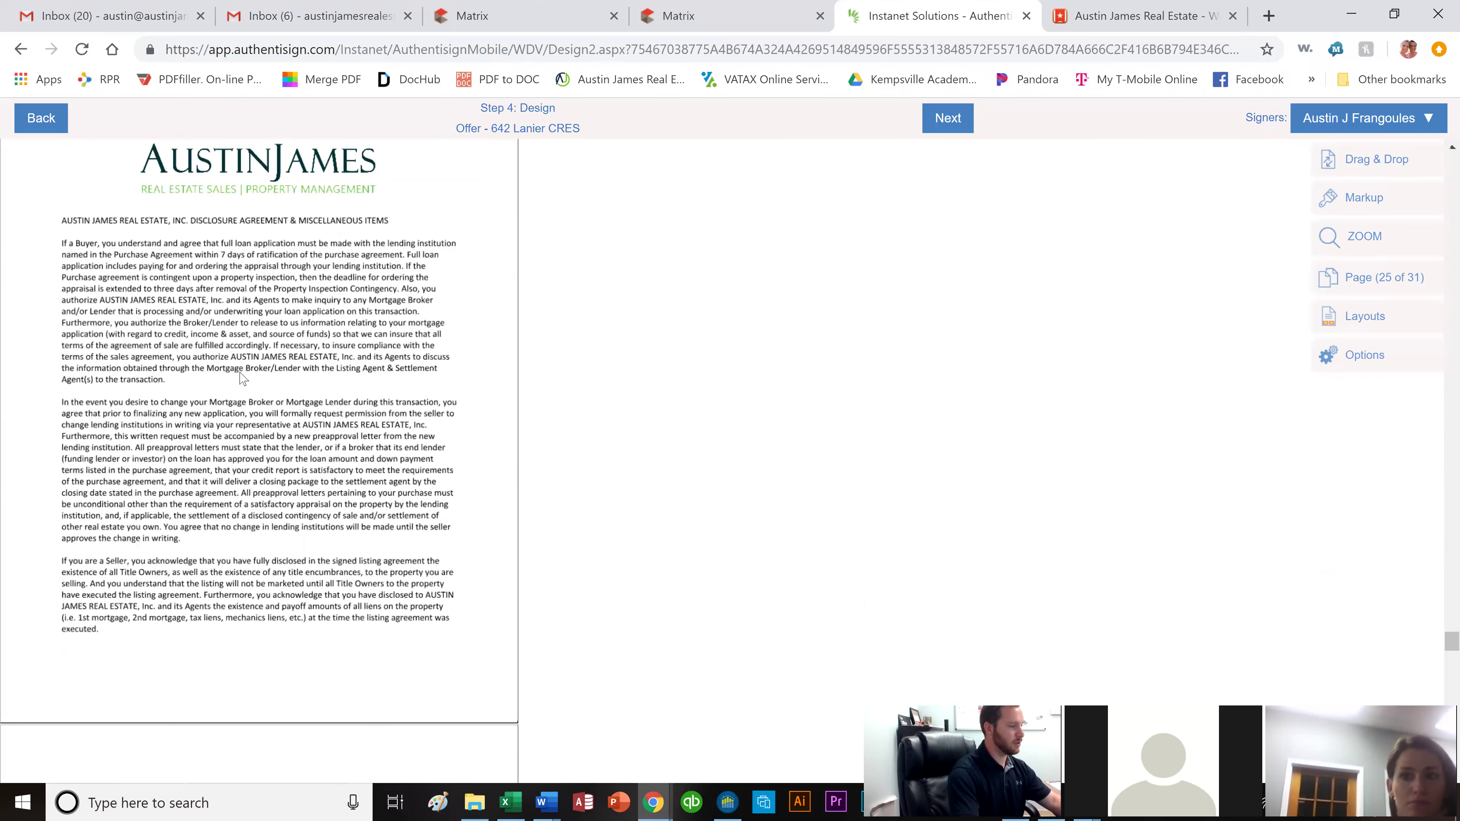
scroll(254, 438, down, 1)
scroll(255, 391, down, 6)
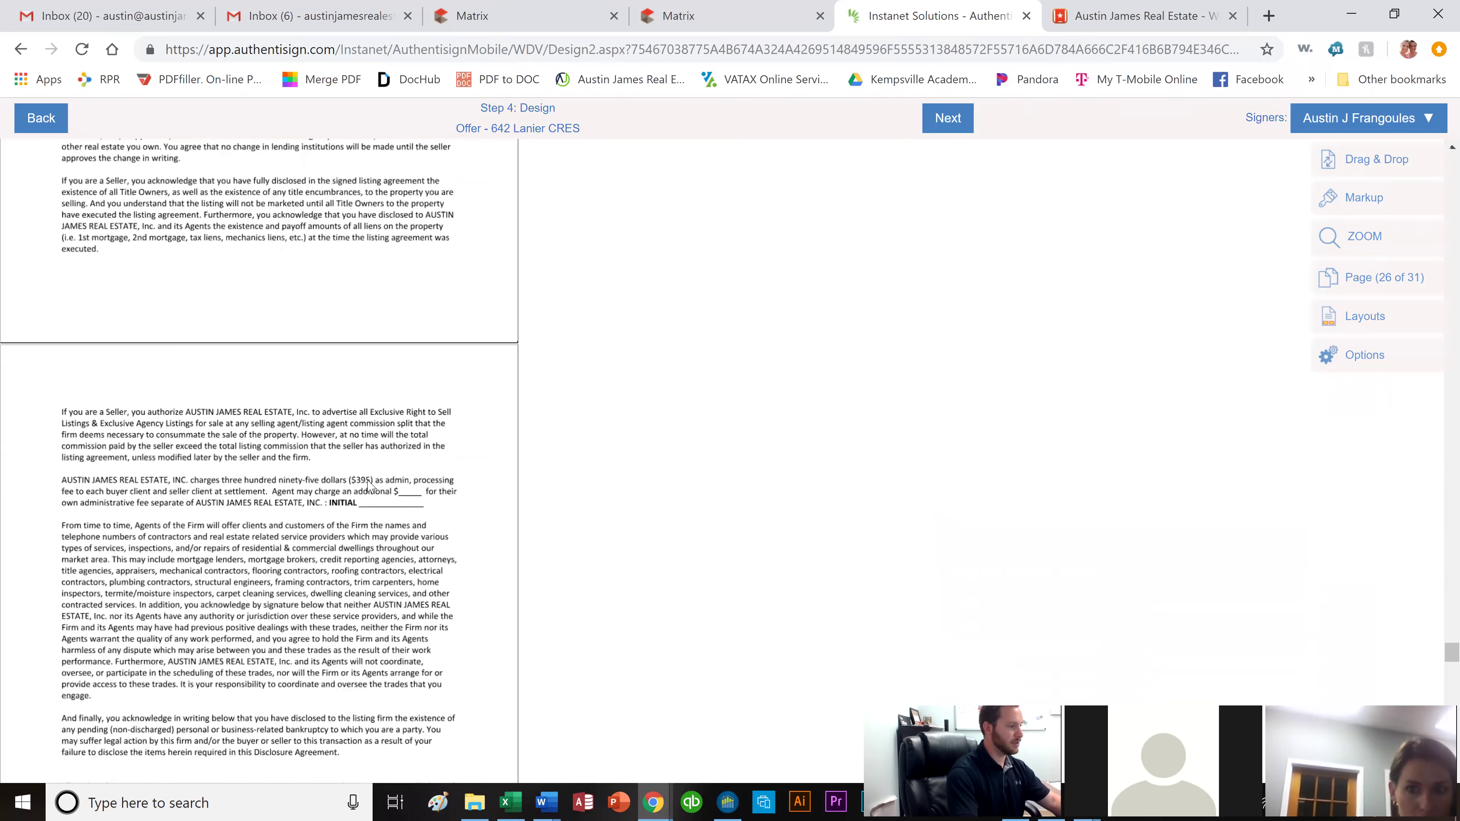
scroll(379, 486, down, 2)
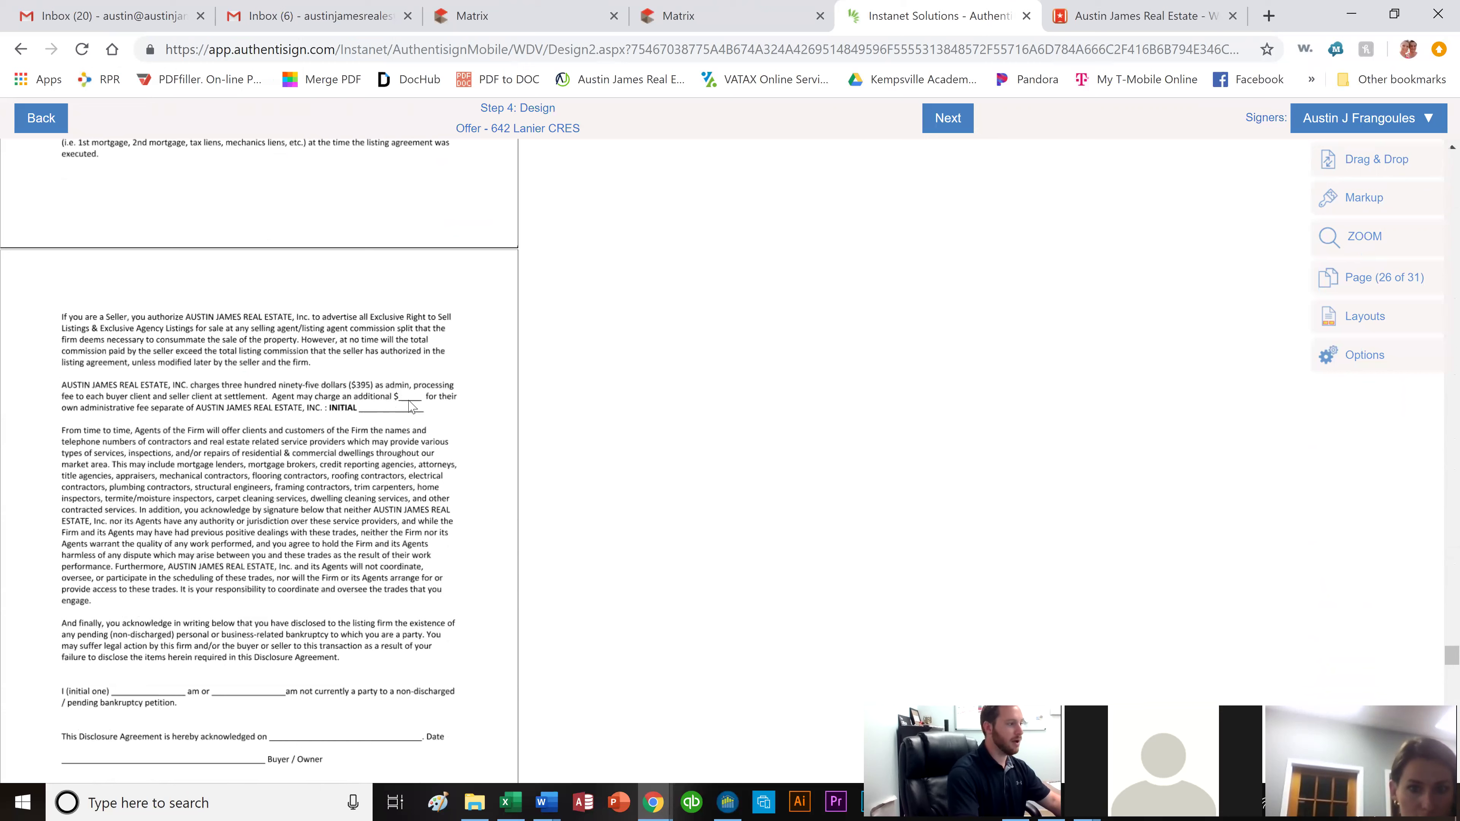
Enter 100 in page 26's additional admin fee blank as a text markup and open the signer list.
click(1413, 202)
click(1073, 210)
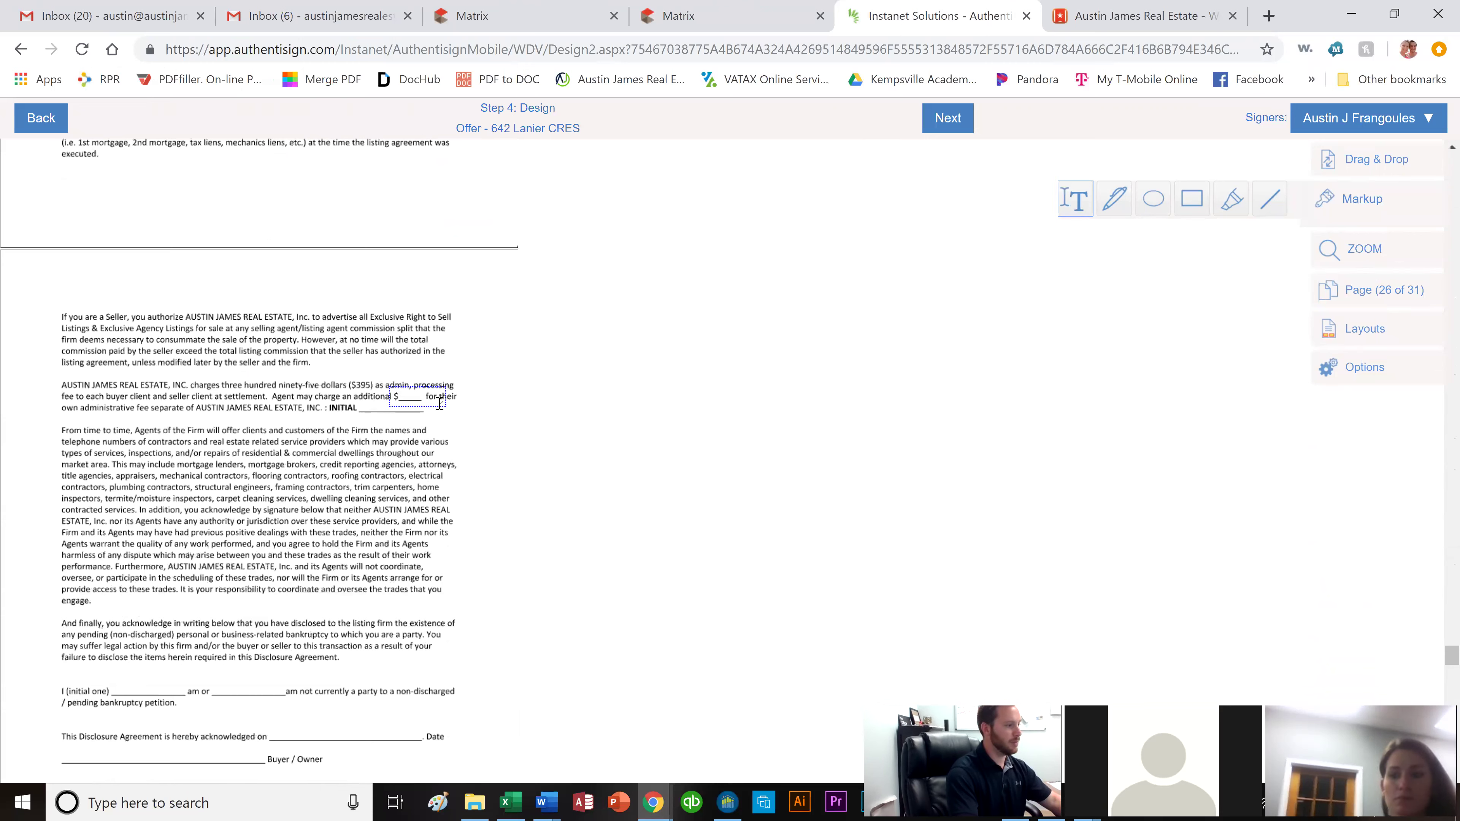
click(391, 387)
text(100)
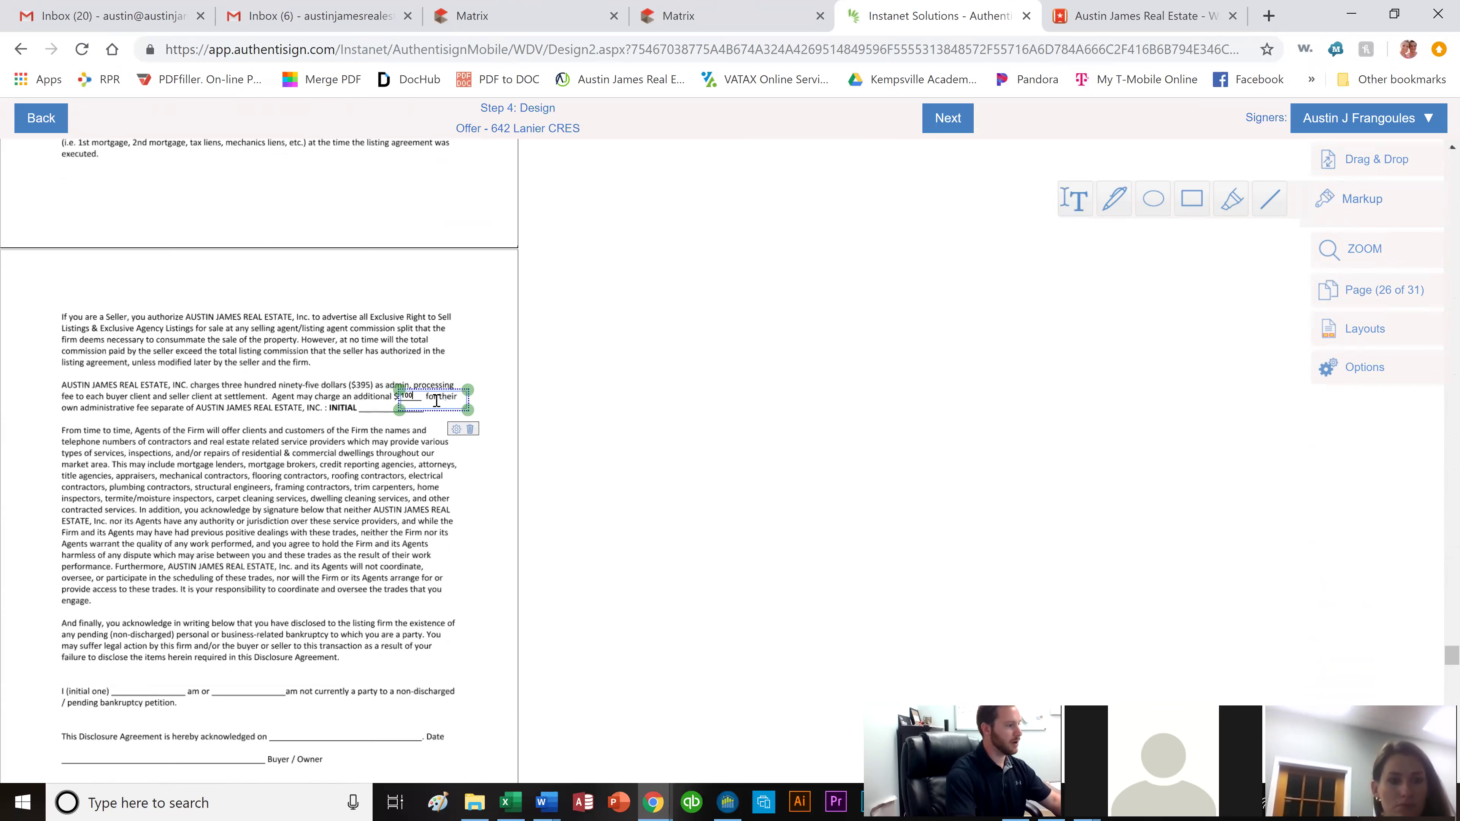
click(432, 455)
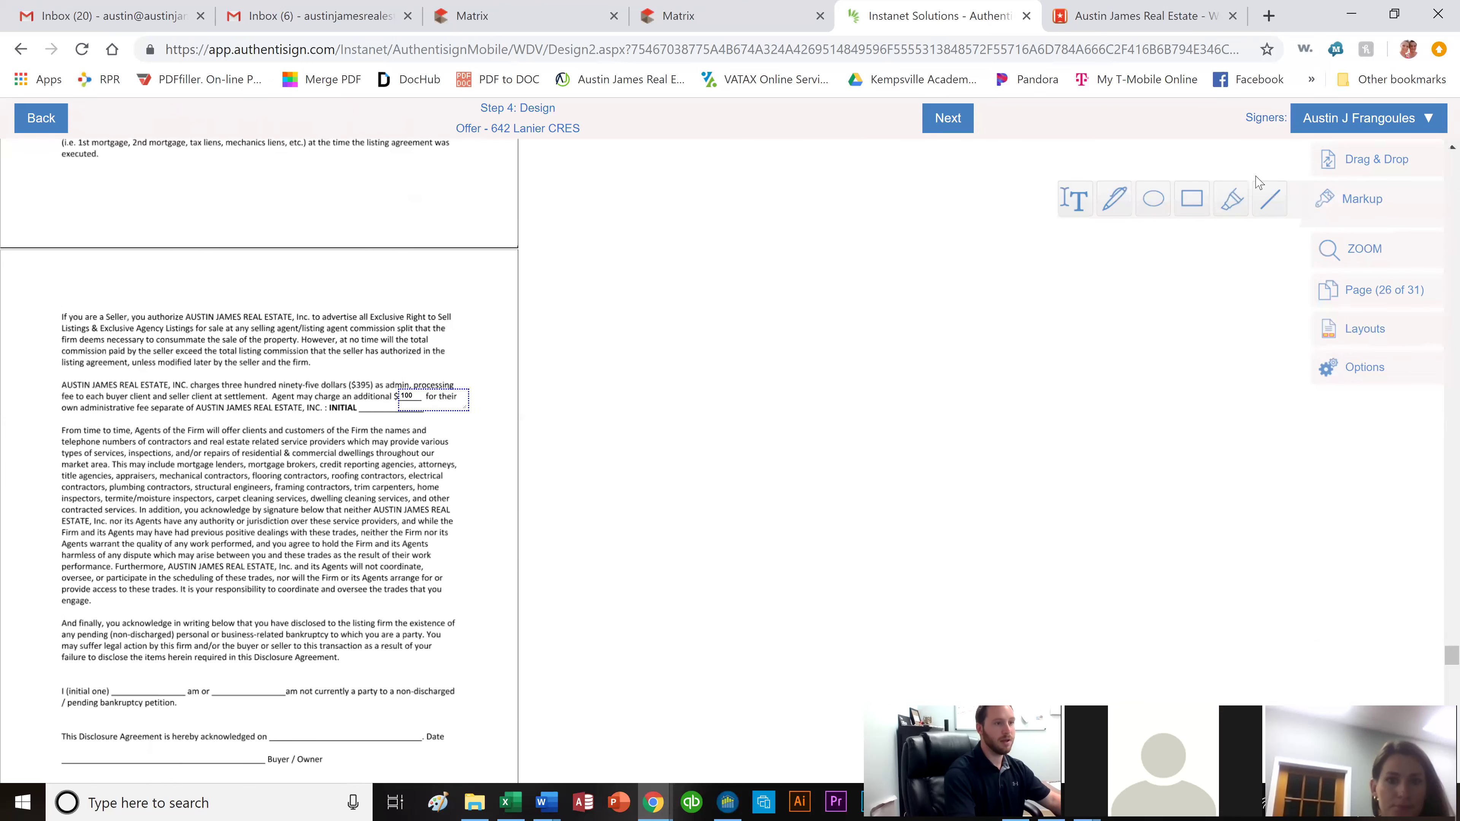
click(1374, 128)
Place both buyers' Initial Here fields at the admin-fee line, moving the second buyer's onto the bankruptcy line.
click(1368, 168)
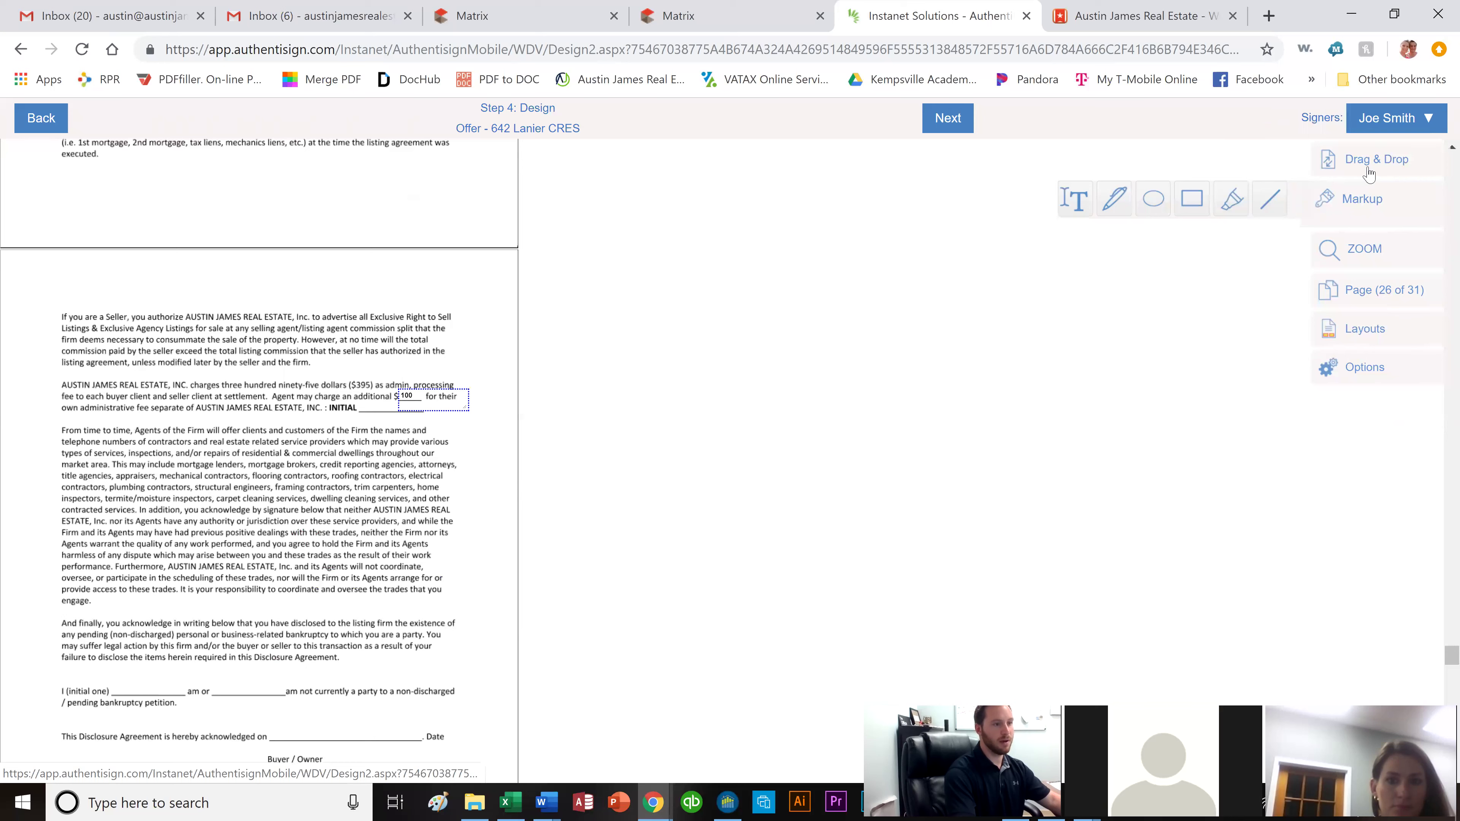
click(1370, 172)
drag(1227, 169, 390, 429)
click(1383, 128)
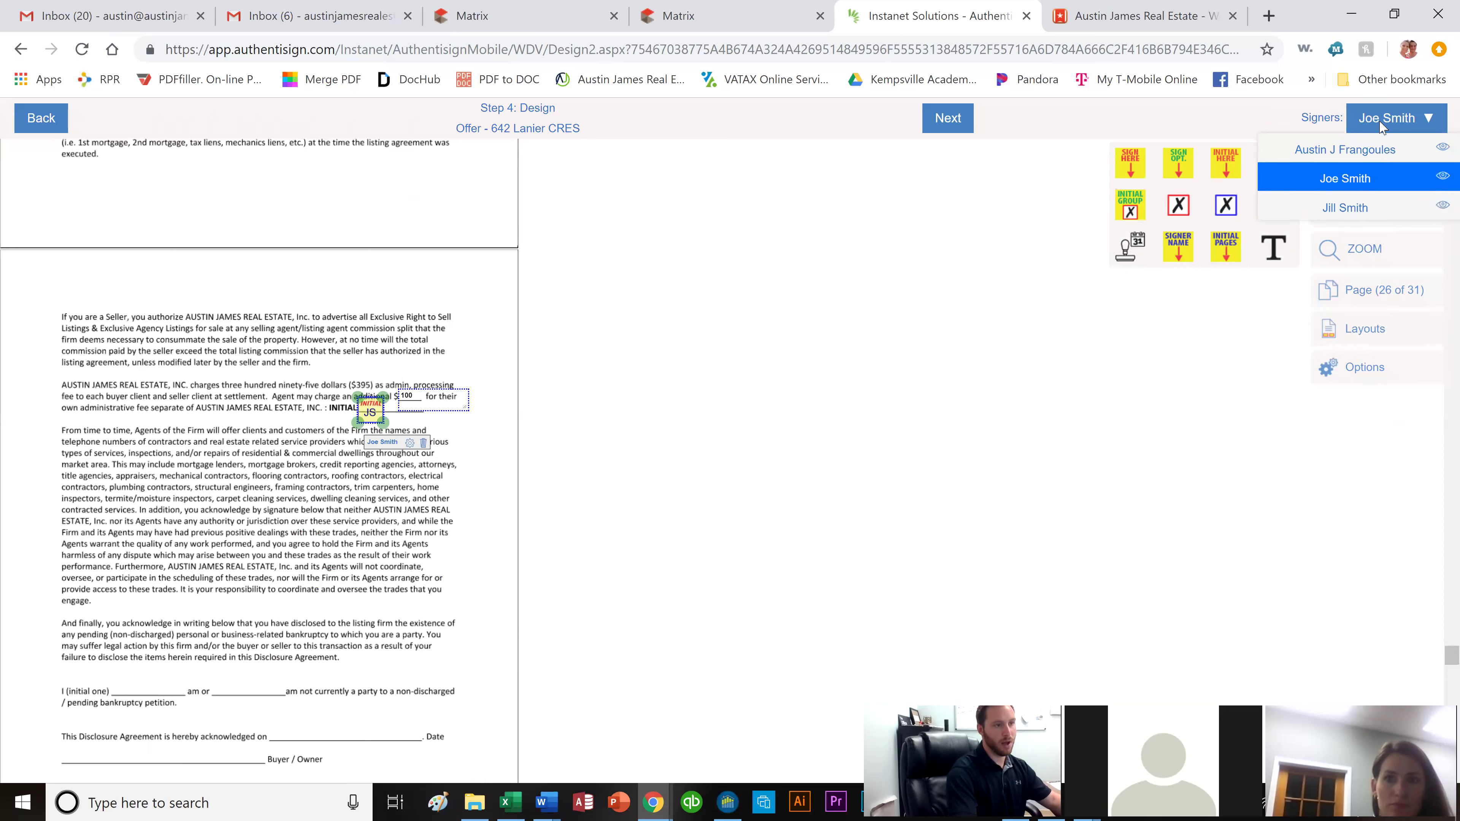
click(1339, 208)
drag(1226, 167, 407, 423)
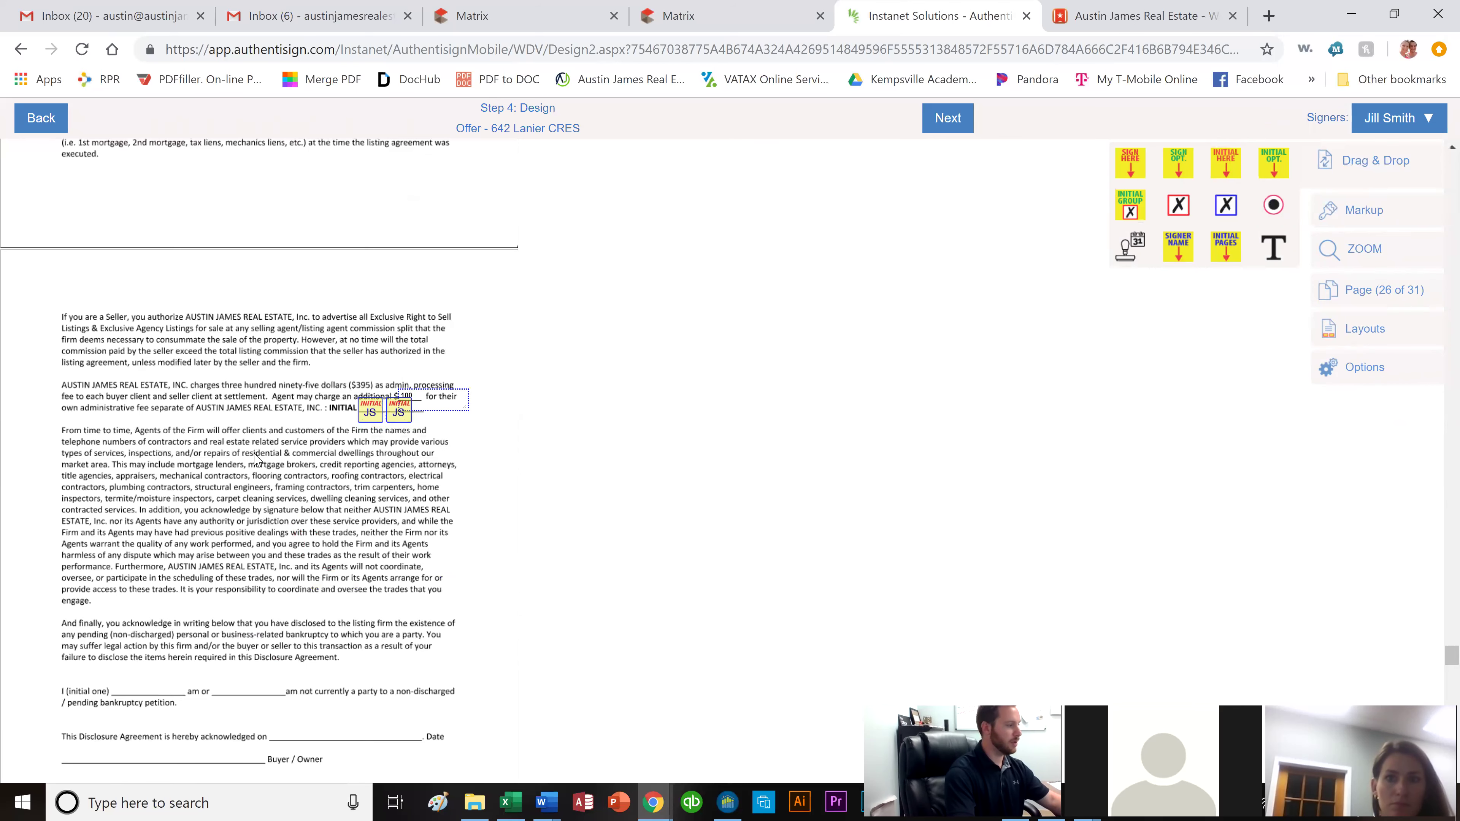
scroll(257, 459, down, 5)
drag(395, 394, 264, 410)
drag(265, 407, 266, 405)
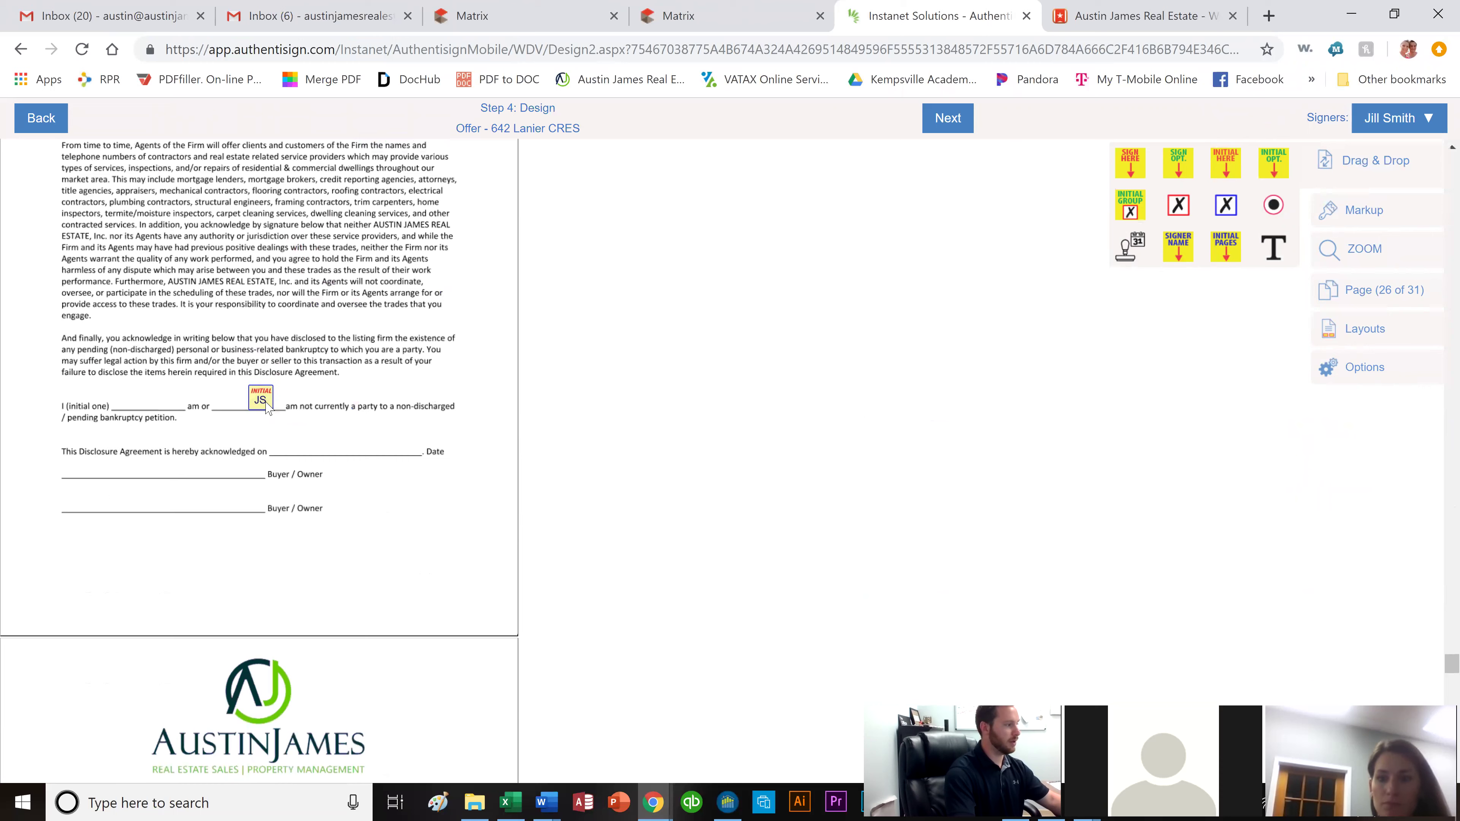
Add the first buyer's Initial Here field on the bankruptcy line.
click(1389, 131)
click(1359, 177)
drag(1233, 168, 223, 398)
click(700, 418)
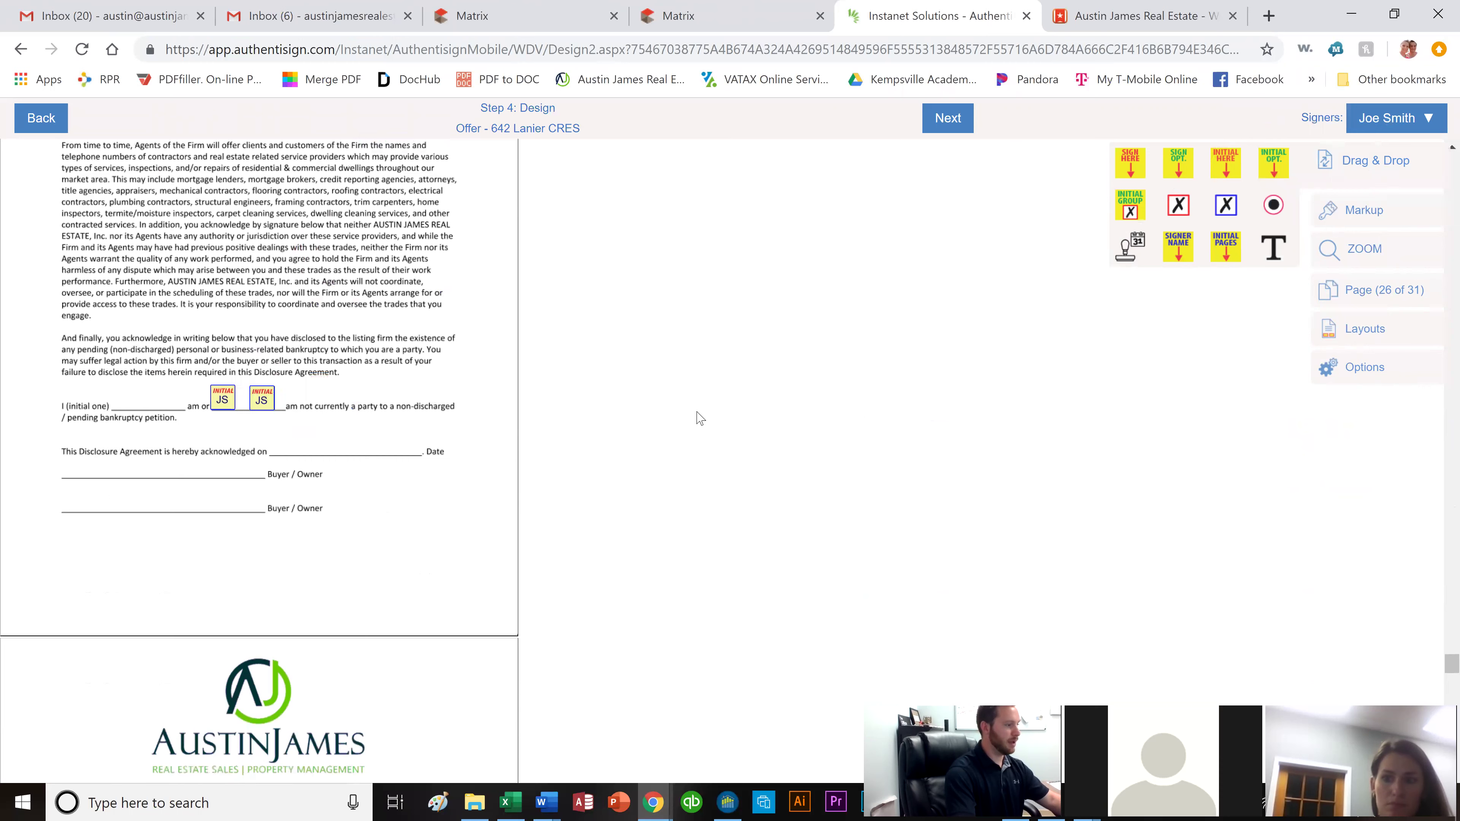
Add an auto-date on the Date line and both buyers' sign-here fields on the Buyer / Owner lines.
drag(1122, 251, 344, 454)
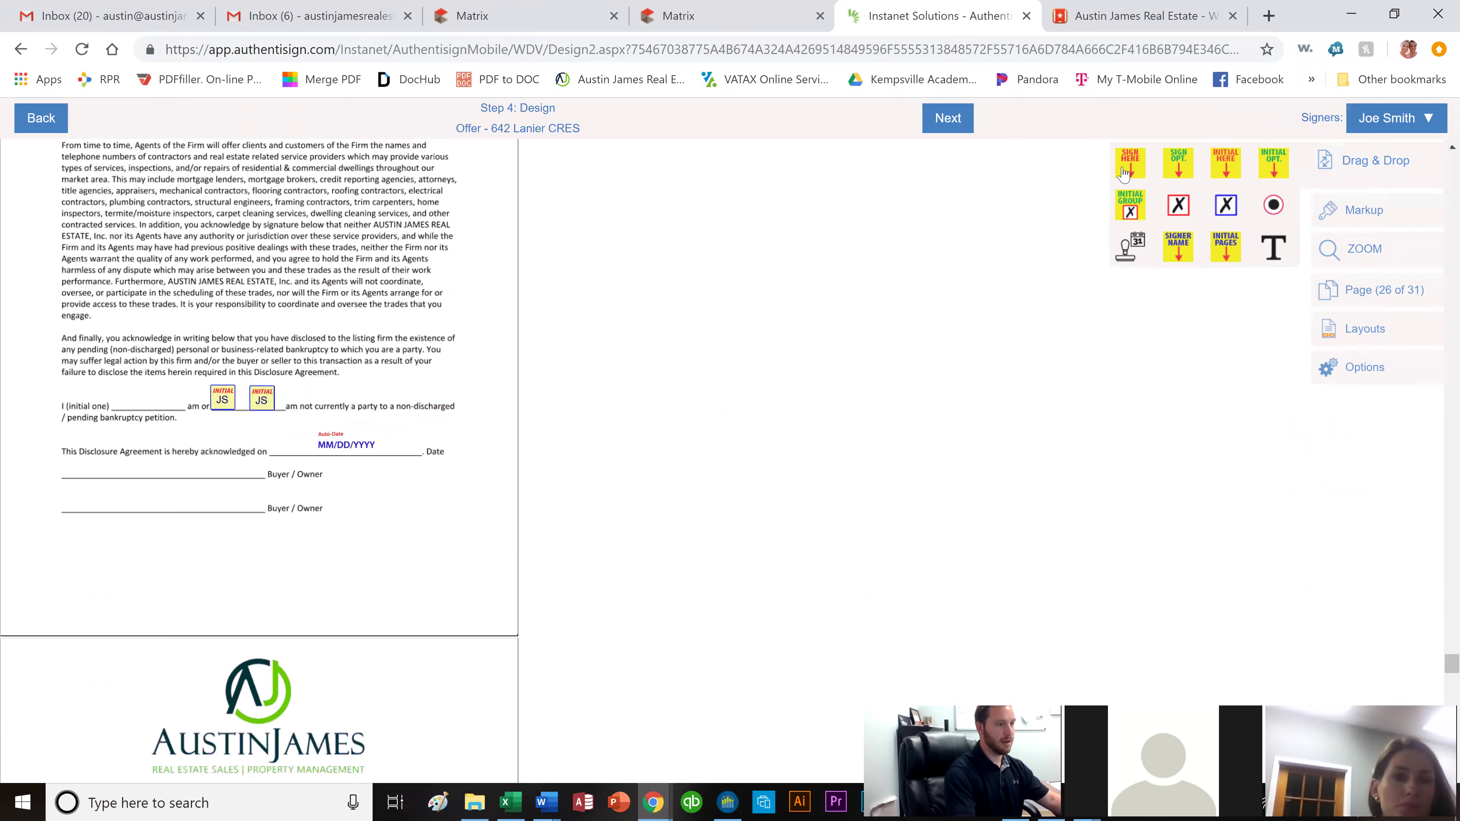
drag(1130, 162, 105, 416)
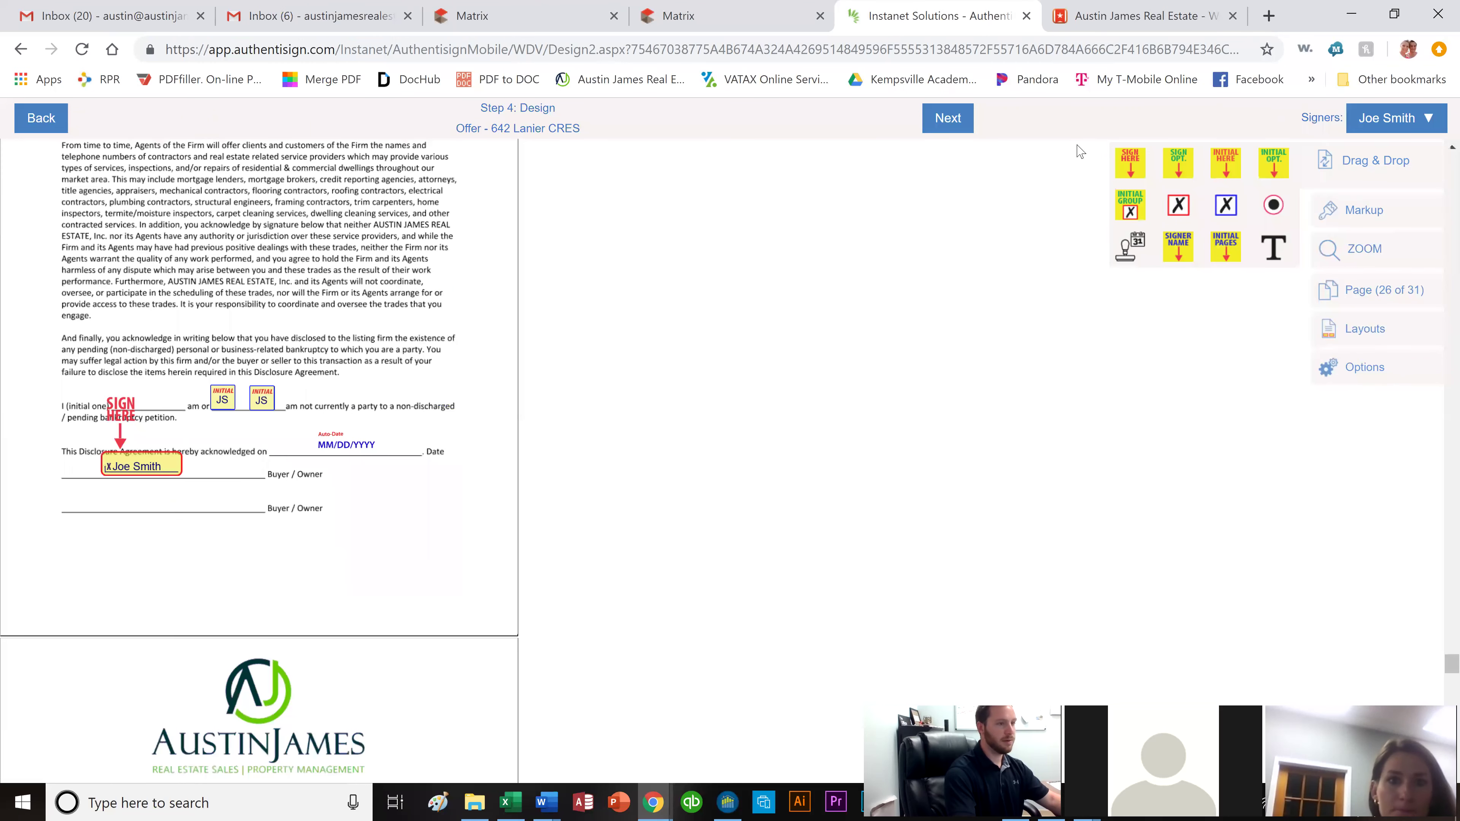
click(1398, 124)
click(1345, 208)
drag(1130, 167, 163, 433)
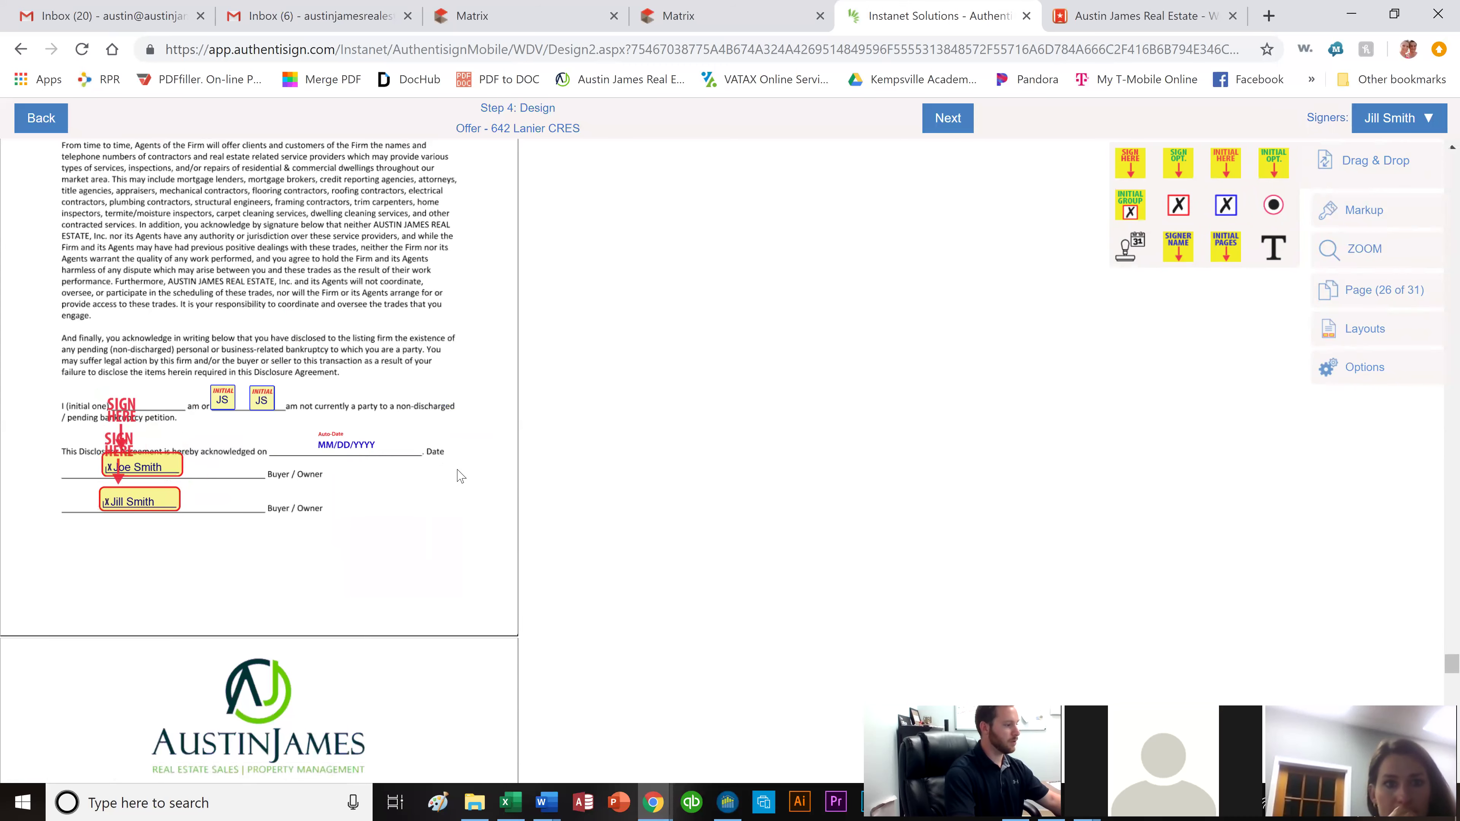
scroll(465, 476, down, 10)
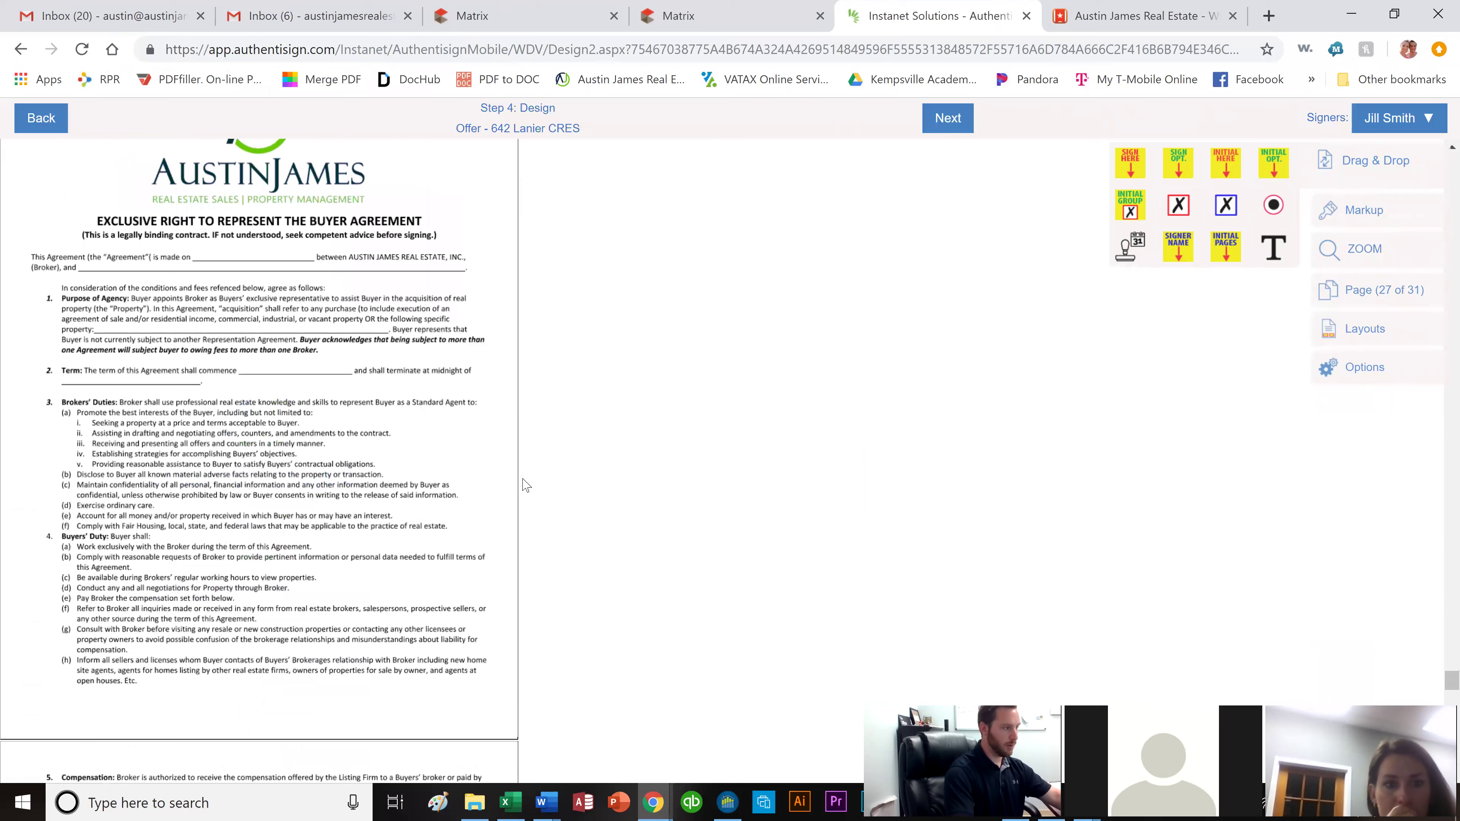
Add auto-date fields on the agreement date and Term blanks, and both buyers' Signer Name fields on the Buyer line.
drag(1125, 257, 248, 270)
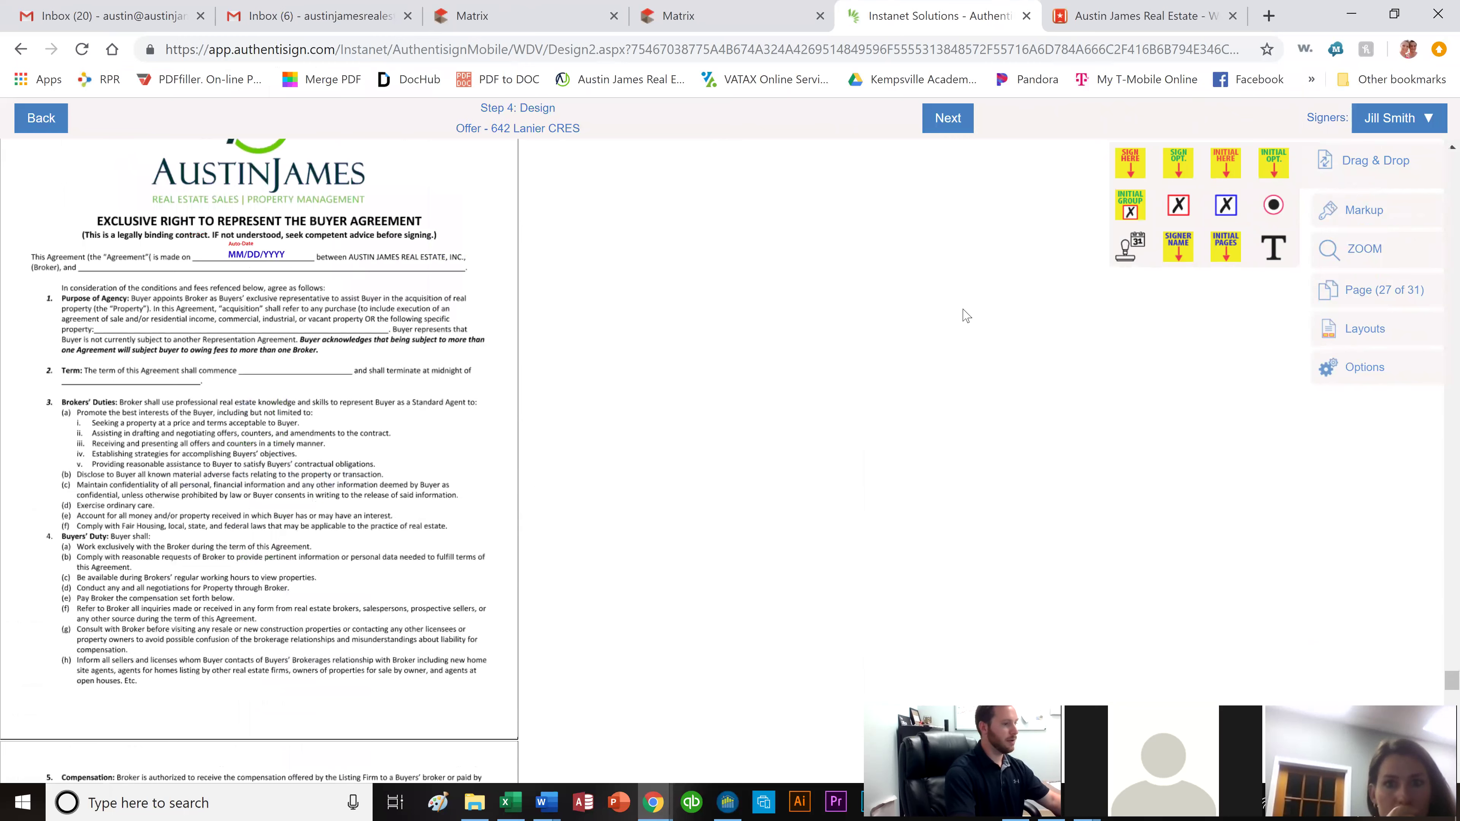
drag(1125, 258, 278, 383)
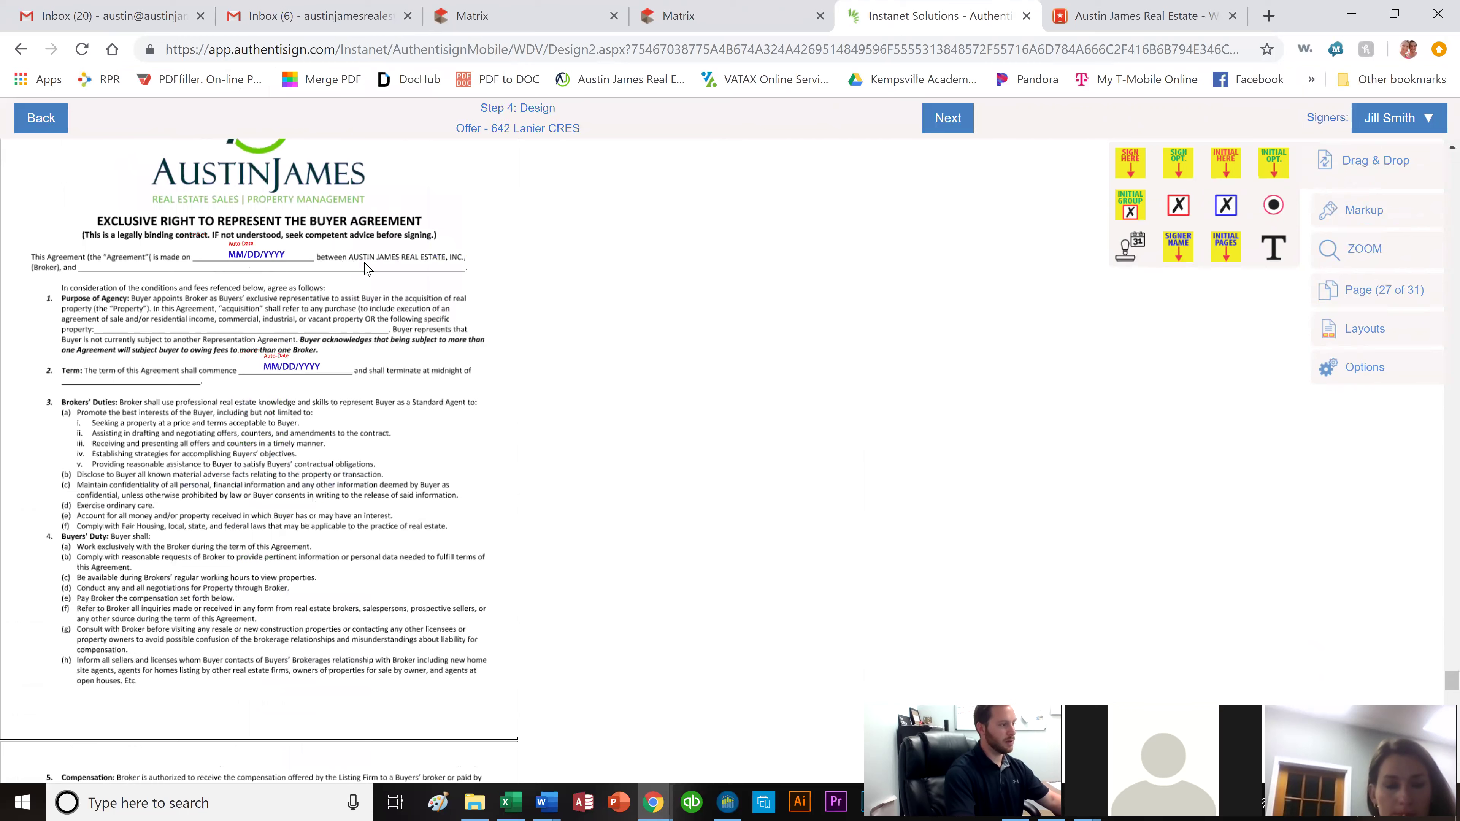
drag(1164, 234, 162, 283)
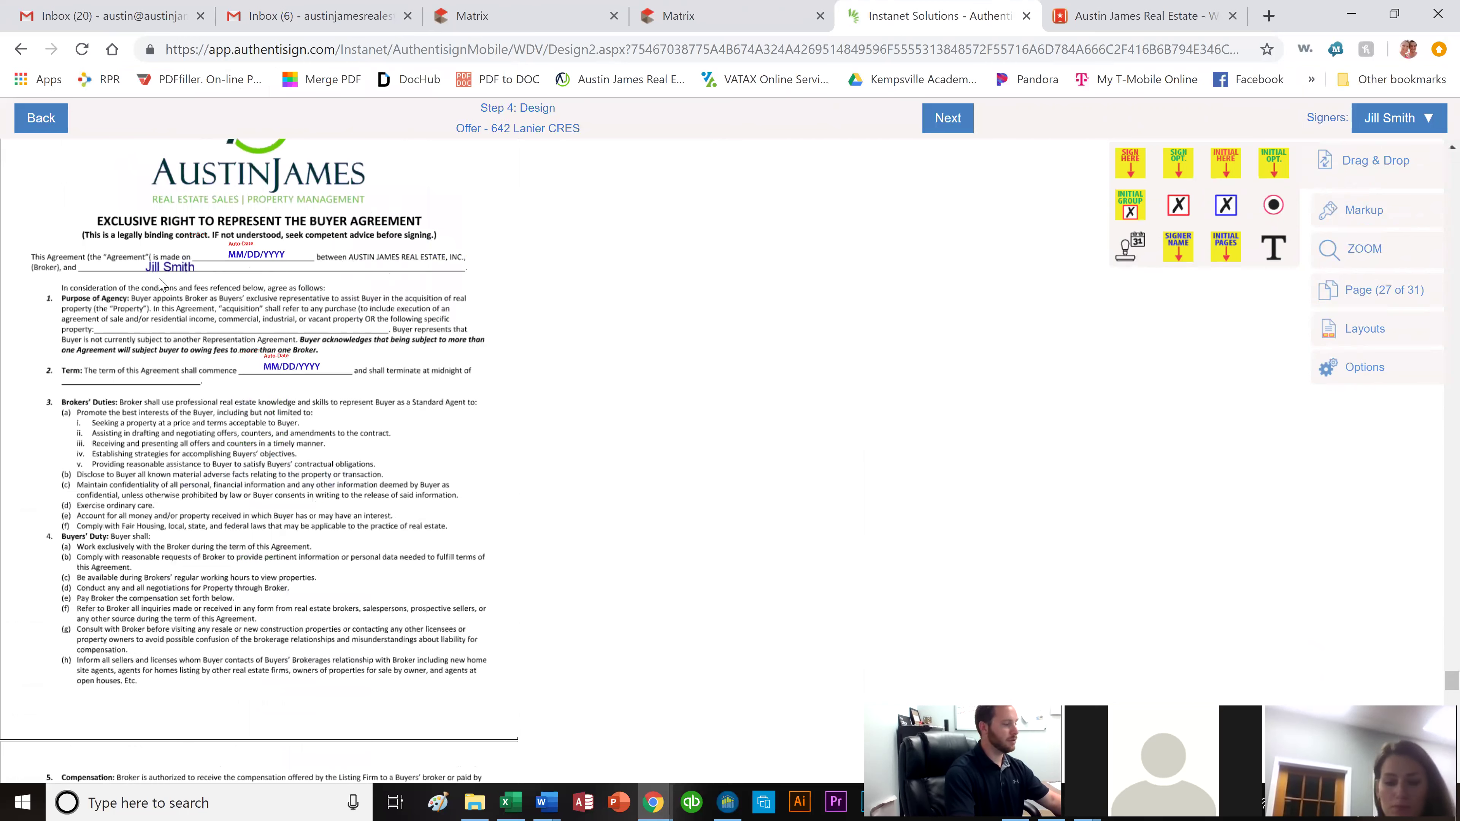
click(1399, 118)
click(1380, 202)
drag(1194, 248, 241, 286)
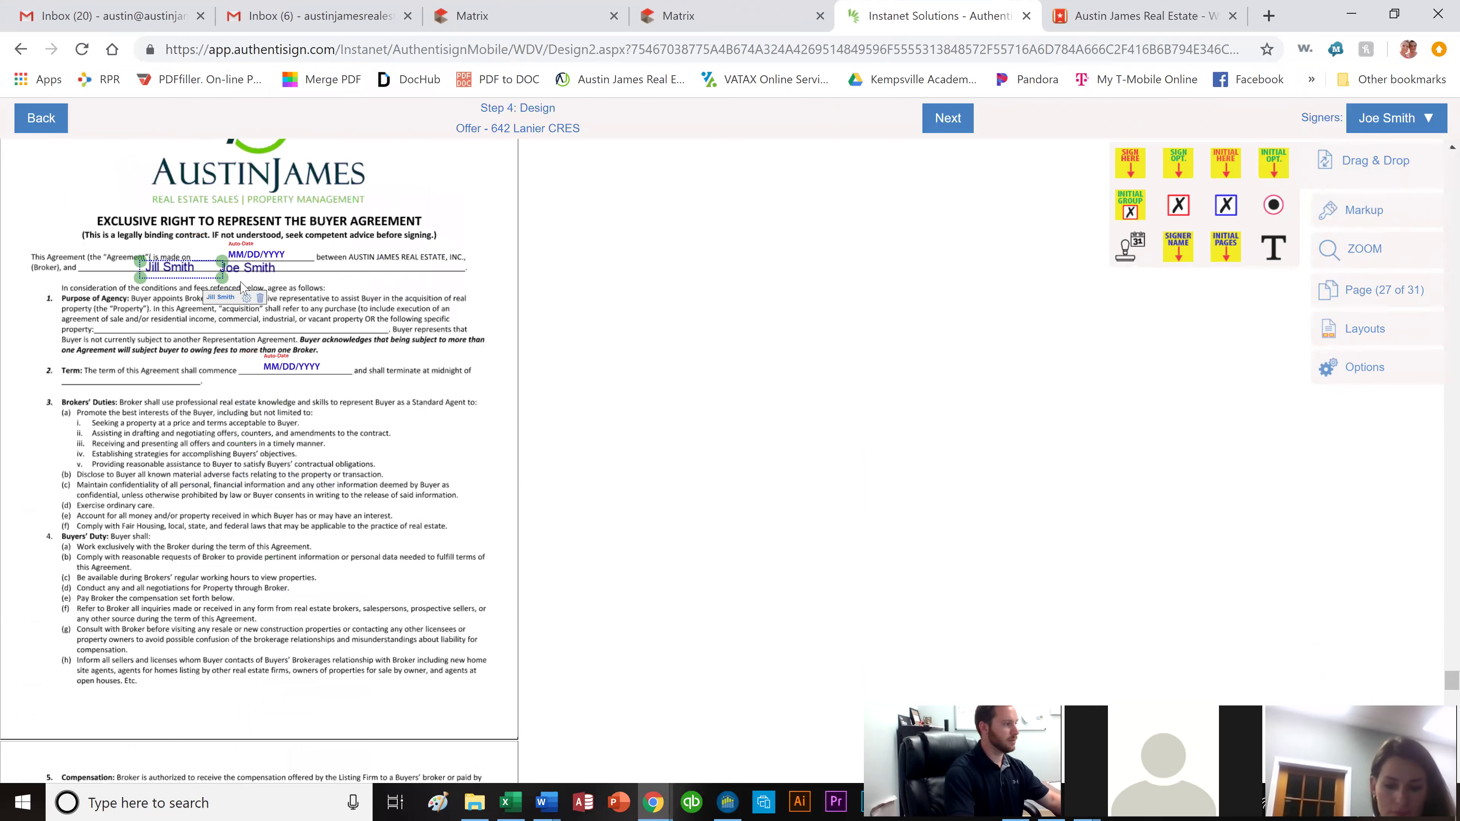
click(405, 303)
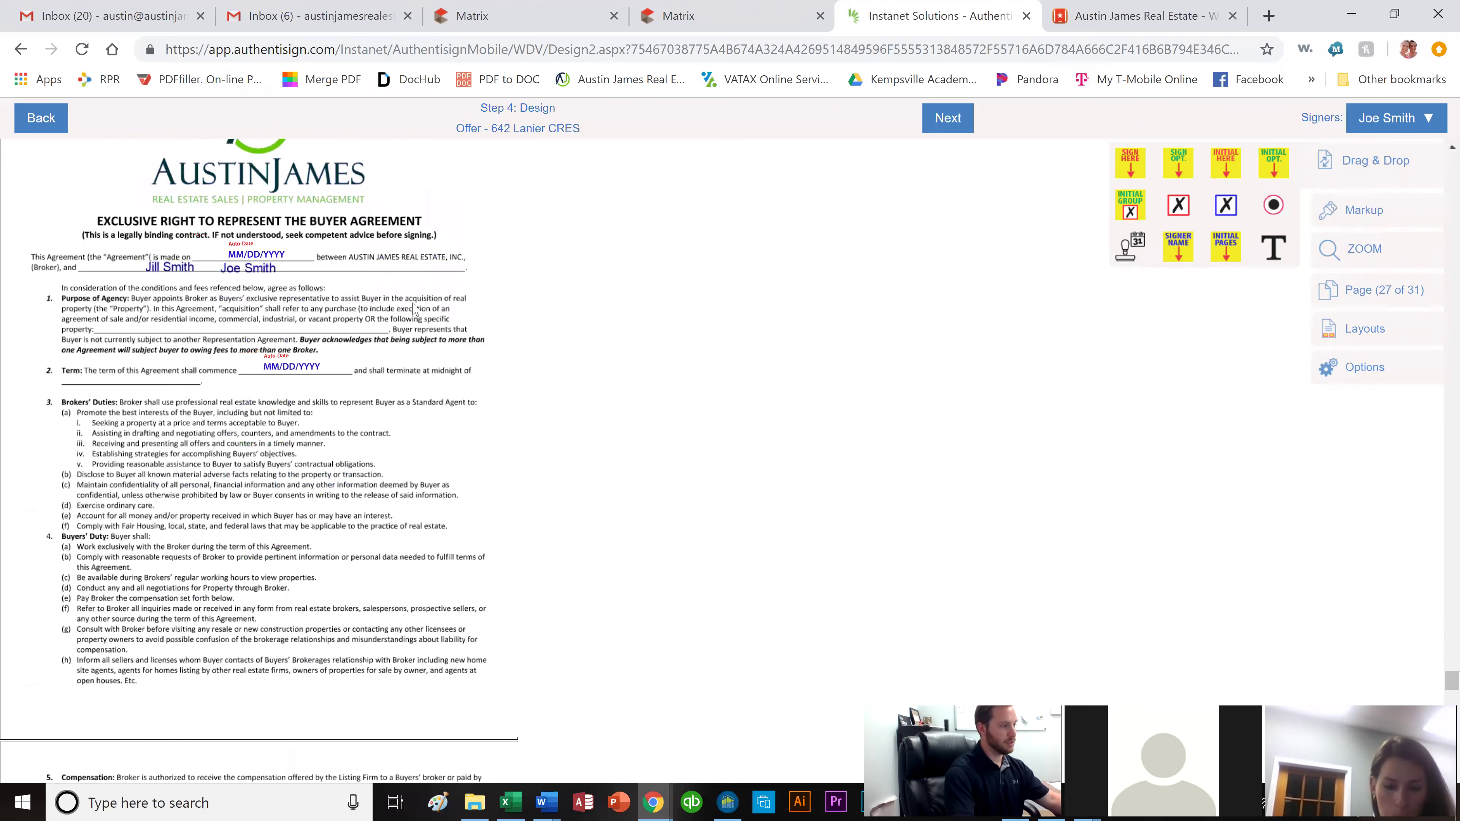
scroll(413, 310, down, 3)
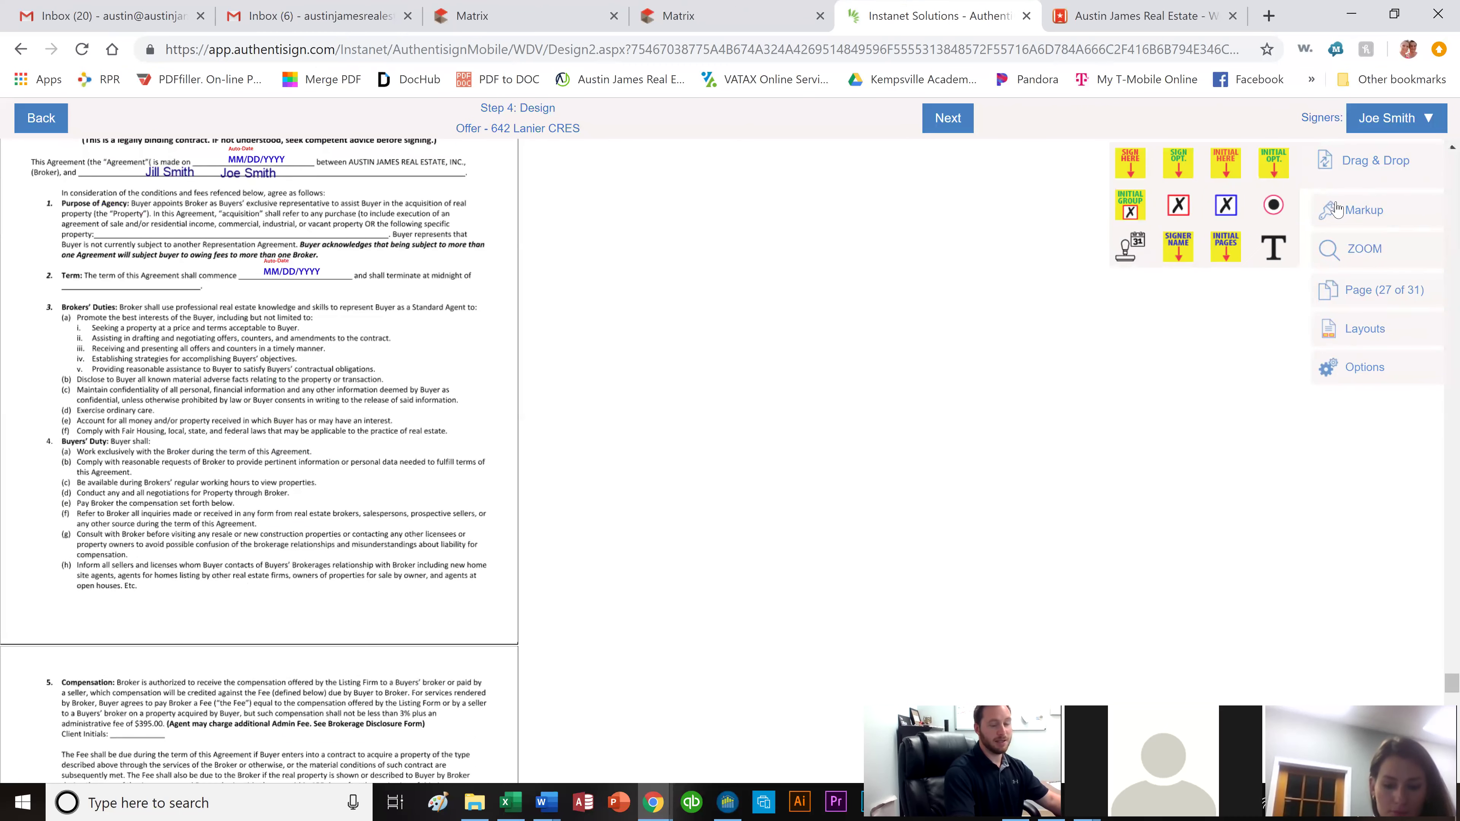
Add 9/14/2019 as a text markup on the Term line and position it beside the blank.
click(1351, 216)
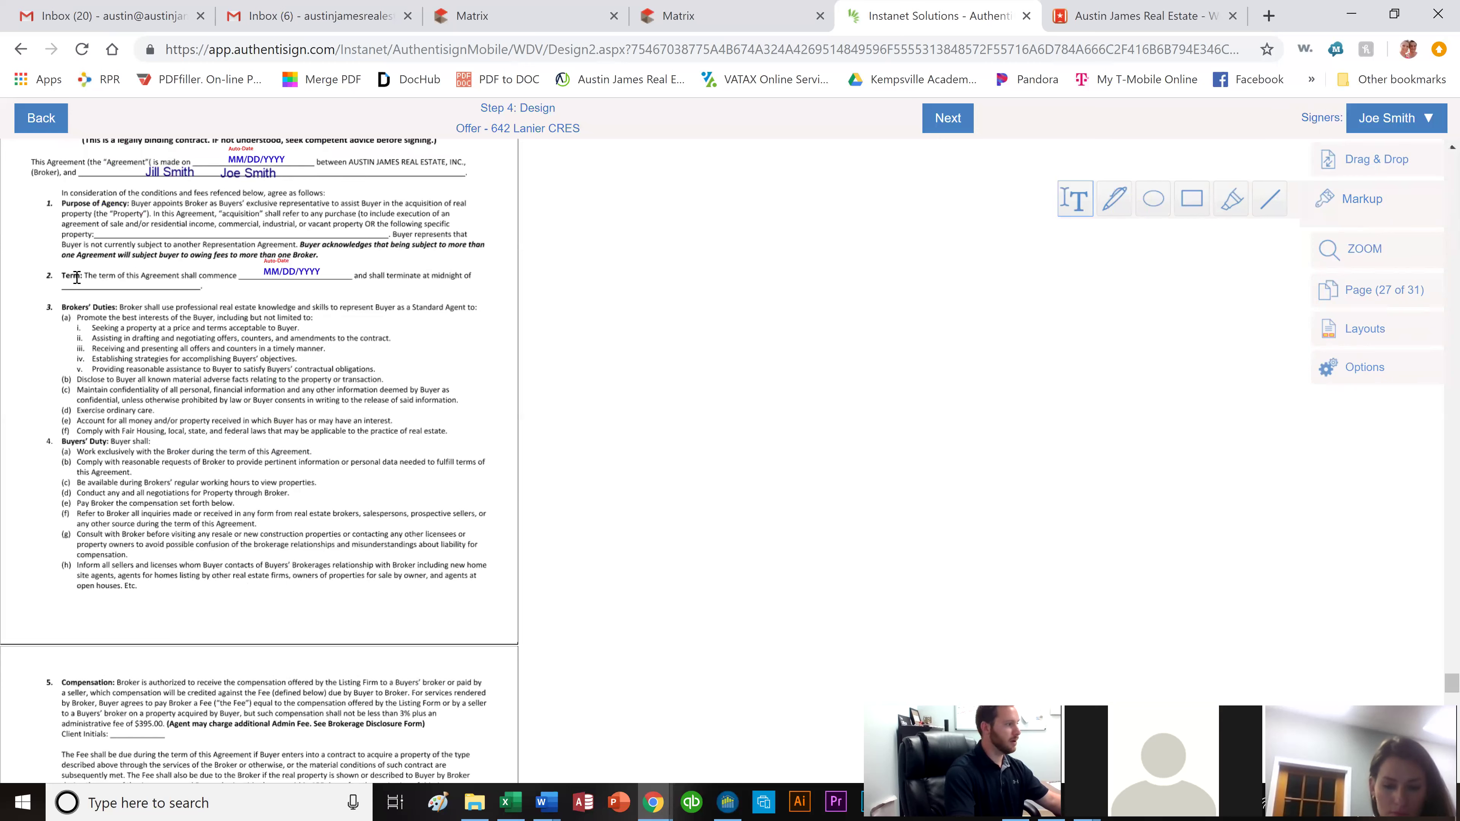
drag(234, 302, 237, 298)
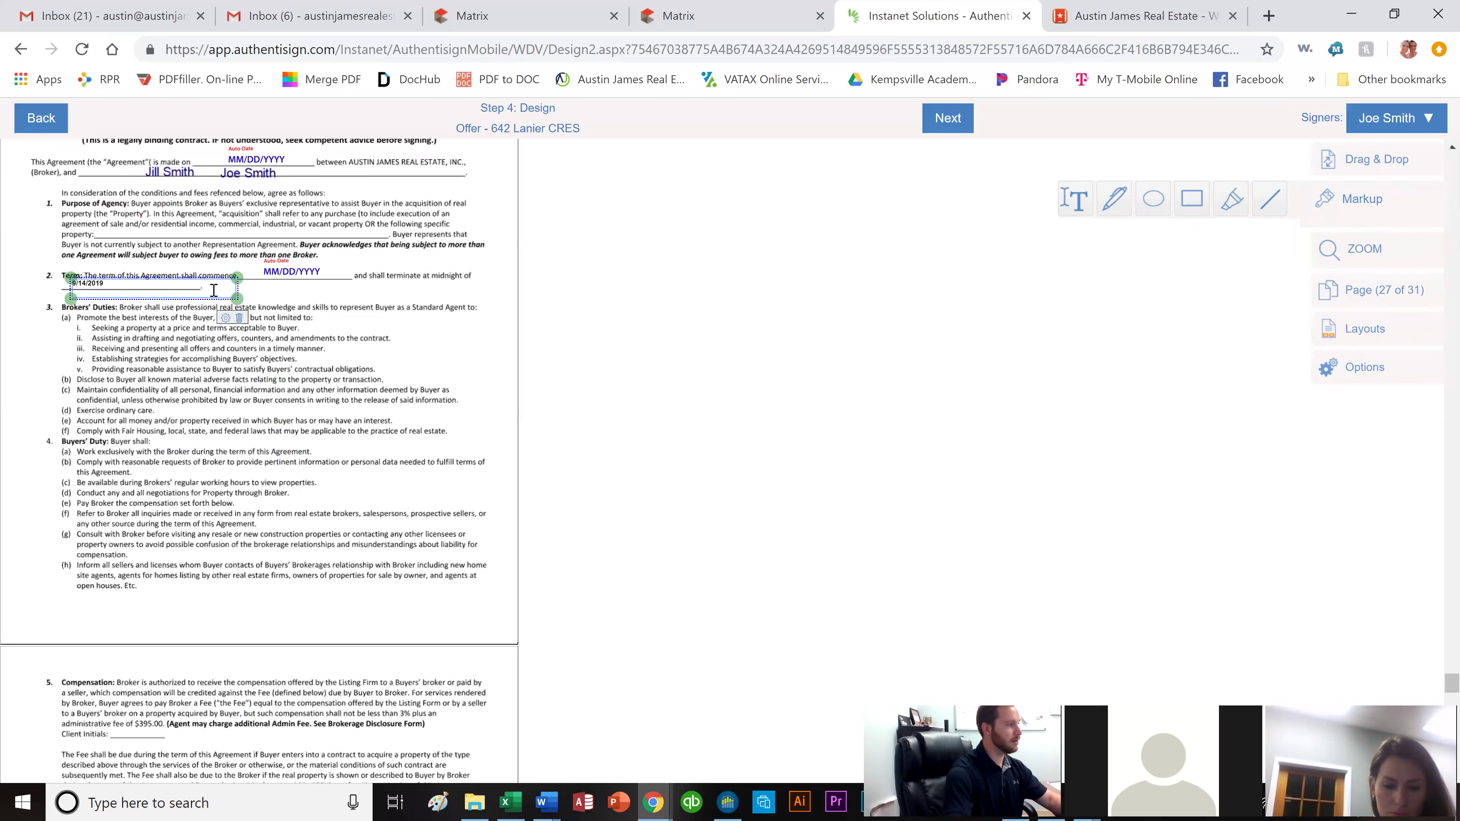
drag(213, 290, 229, 291)
click(338, 317)
scroll(374, 397, down, 2)
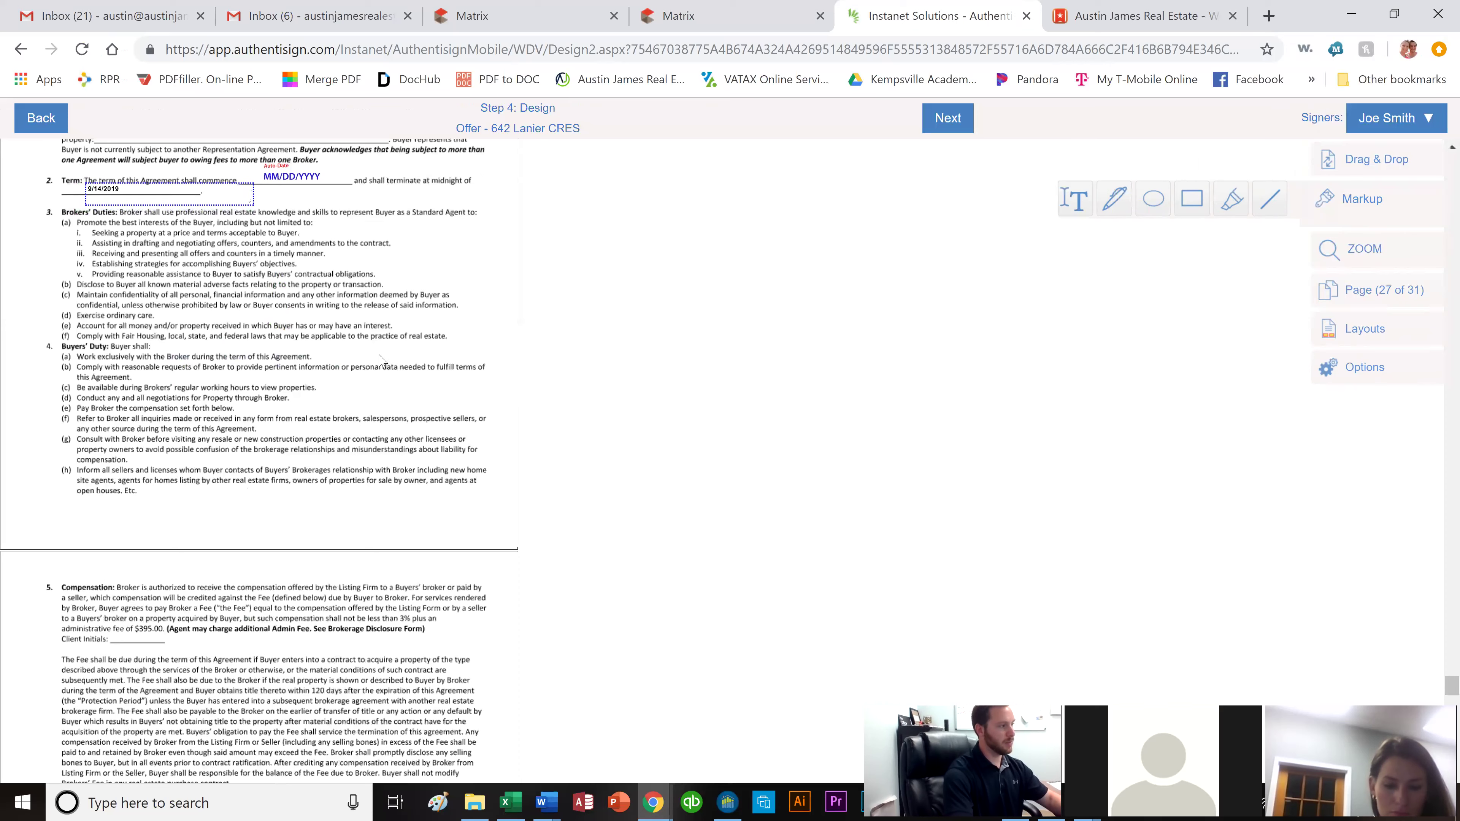
scroll(363, 345, down, 6)
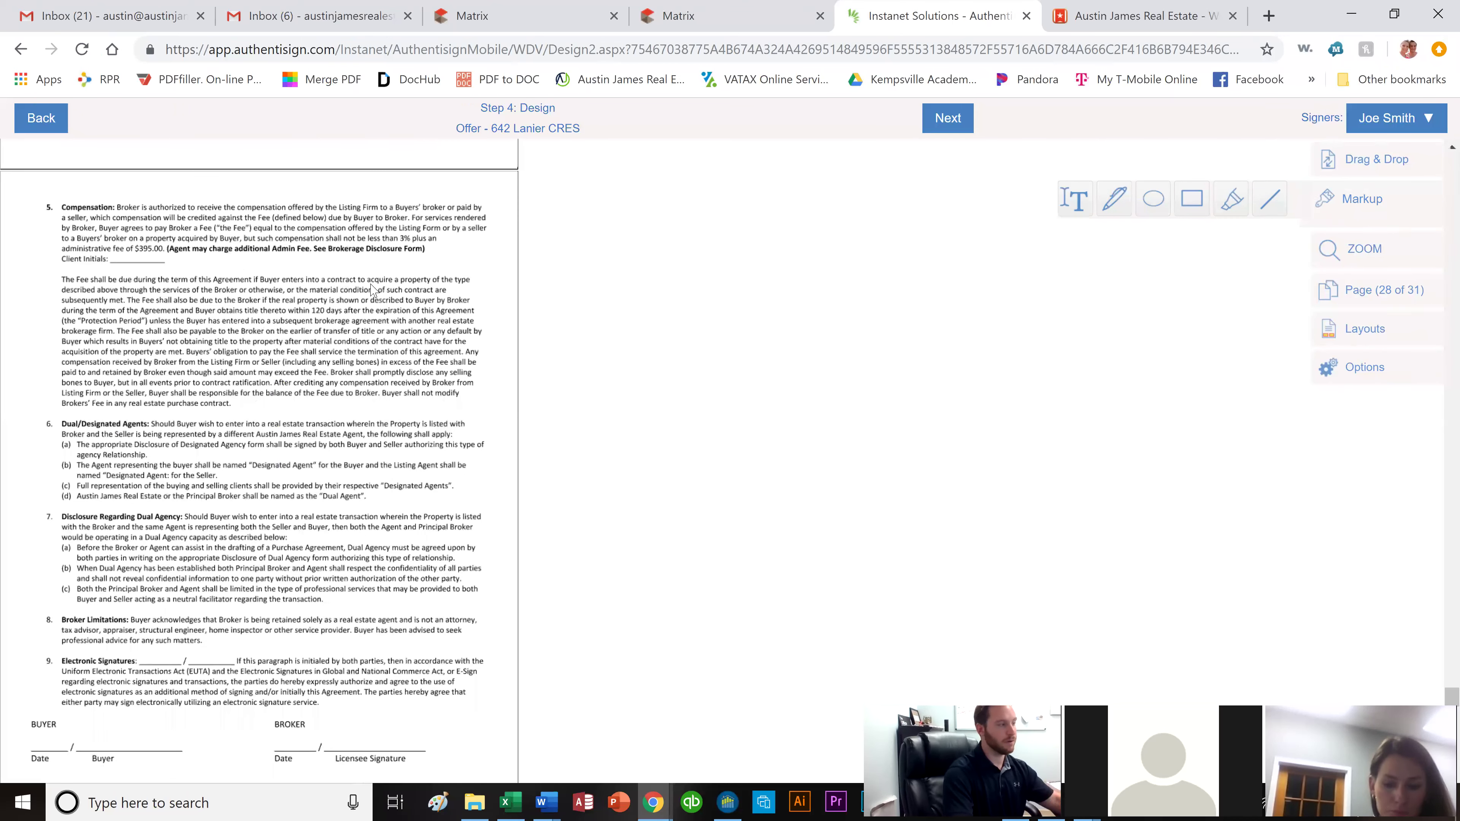
Add both buyers' Initial Here fields at the Client Initials line.
click(1371, 166)
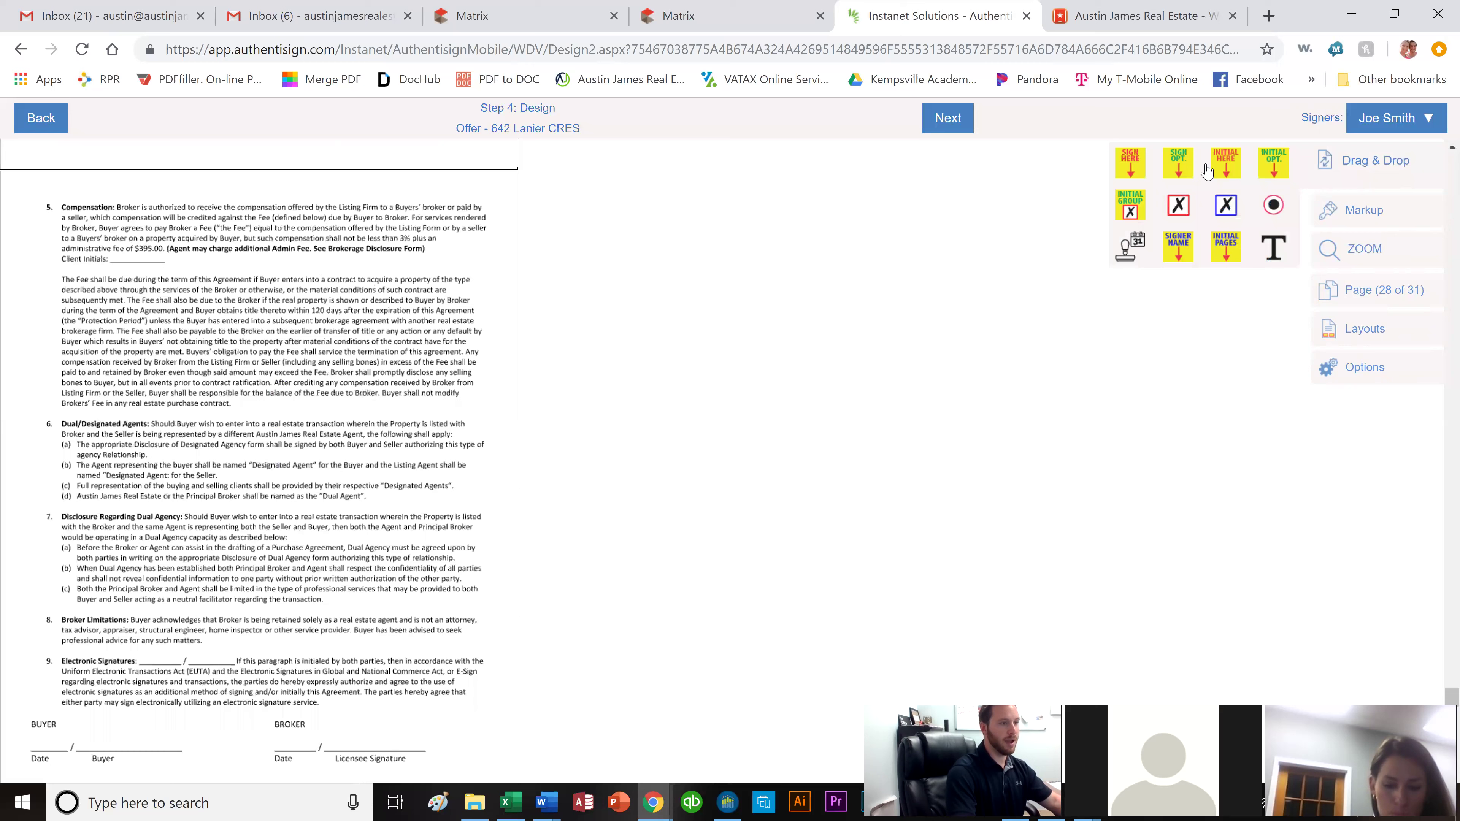
drag(1080, 171, 122, 259)
click(1394, 124)
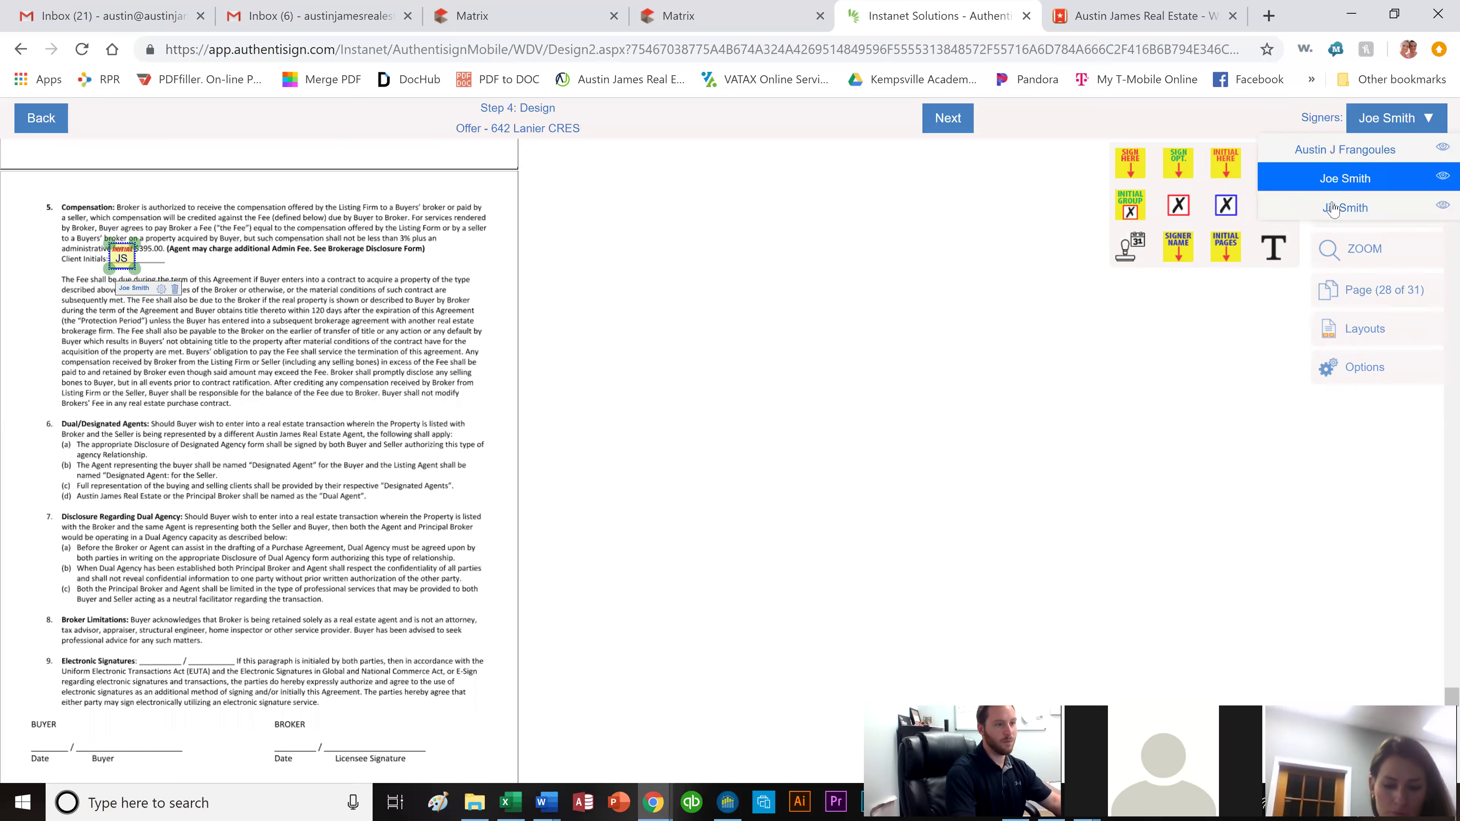
click(1296, 201)
drag(1097, 190, 151, 275)
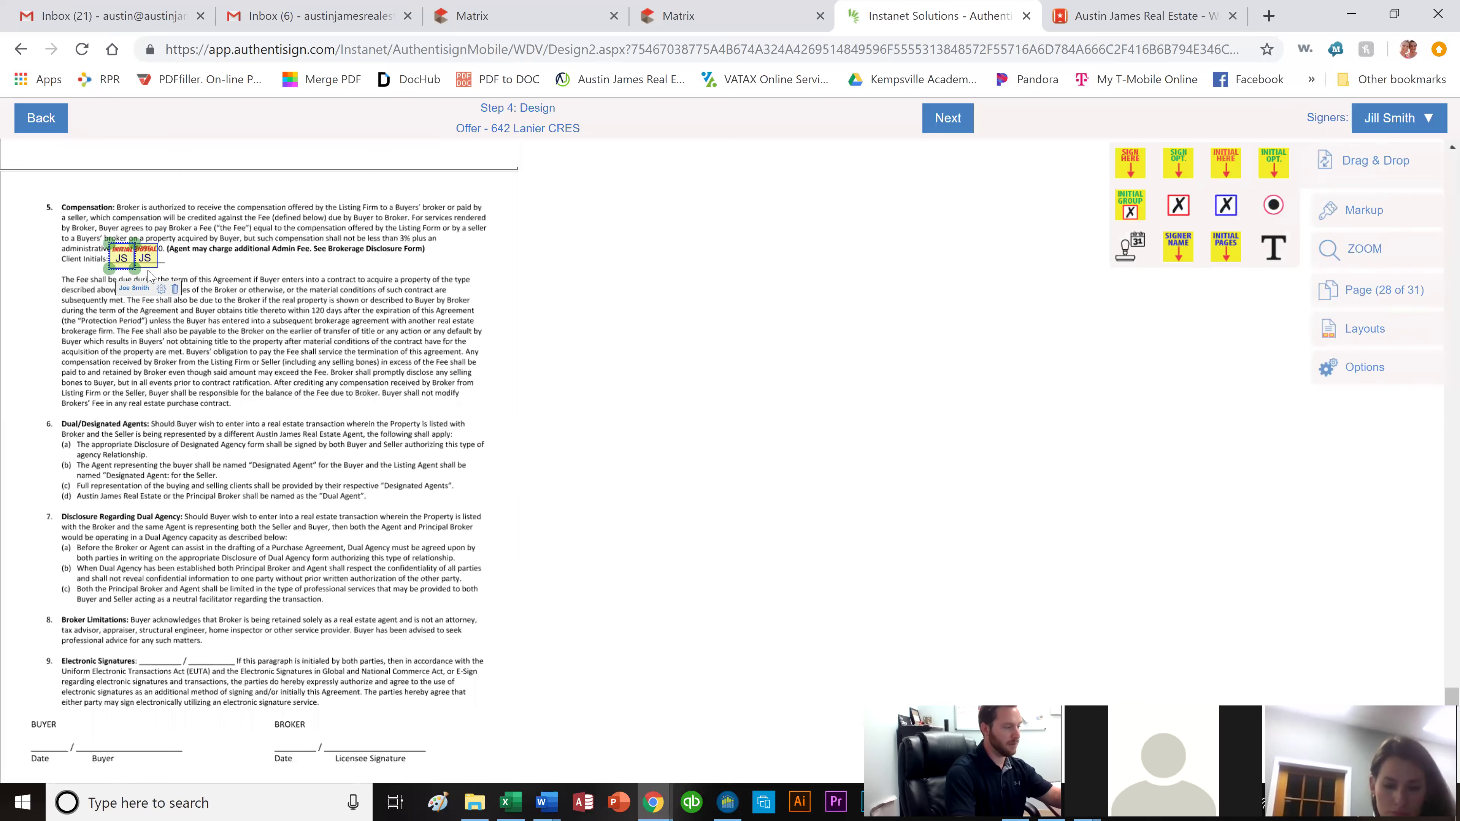
click(261, 276)
scroll(241, 236, down, 5)
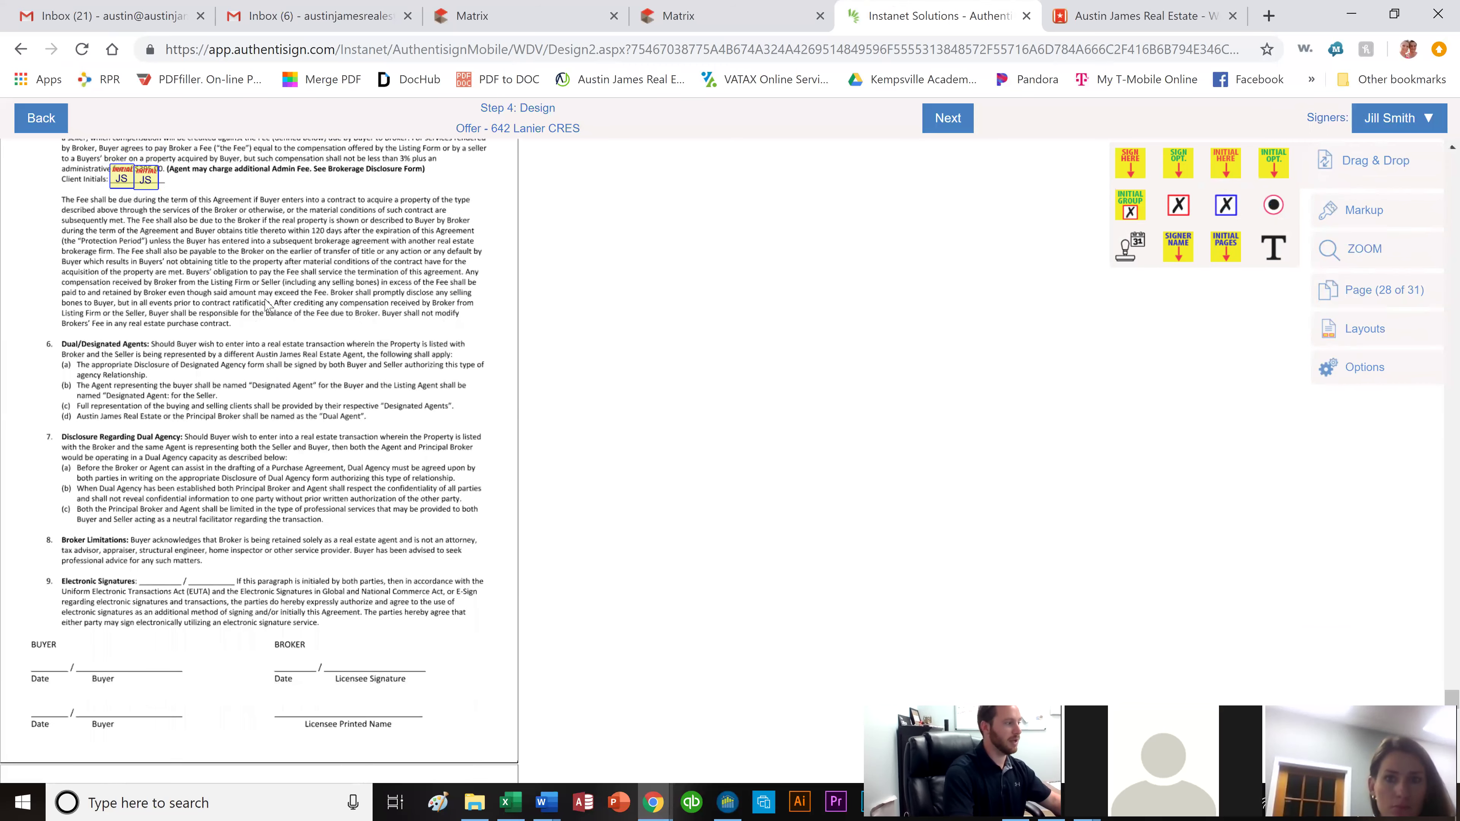
Add both buyers' Electronic Signatures initials, plus Buyer-line signatures with auto-dates.
drag(1232, 175, 152, 369)
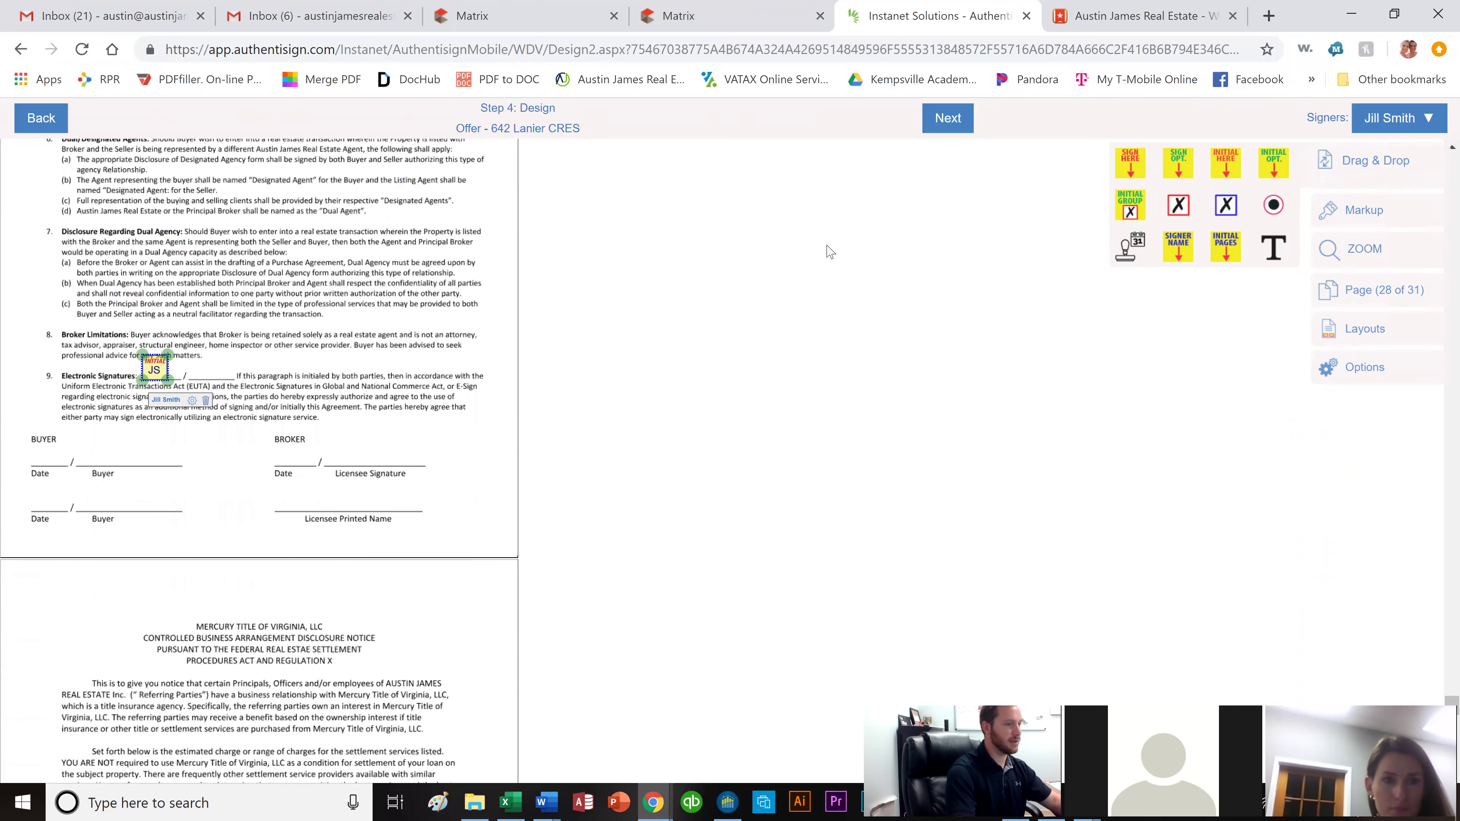
drag(1130, 163, 120, 430)
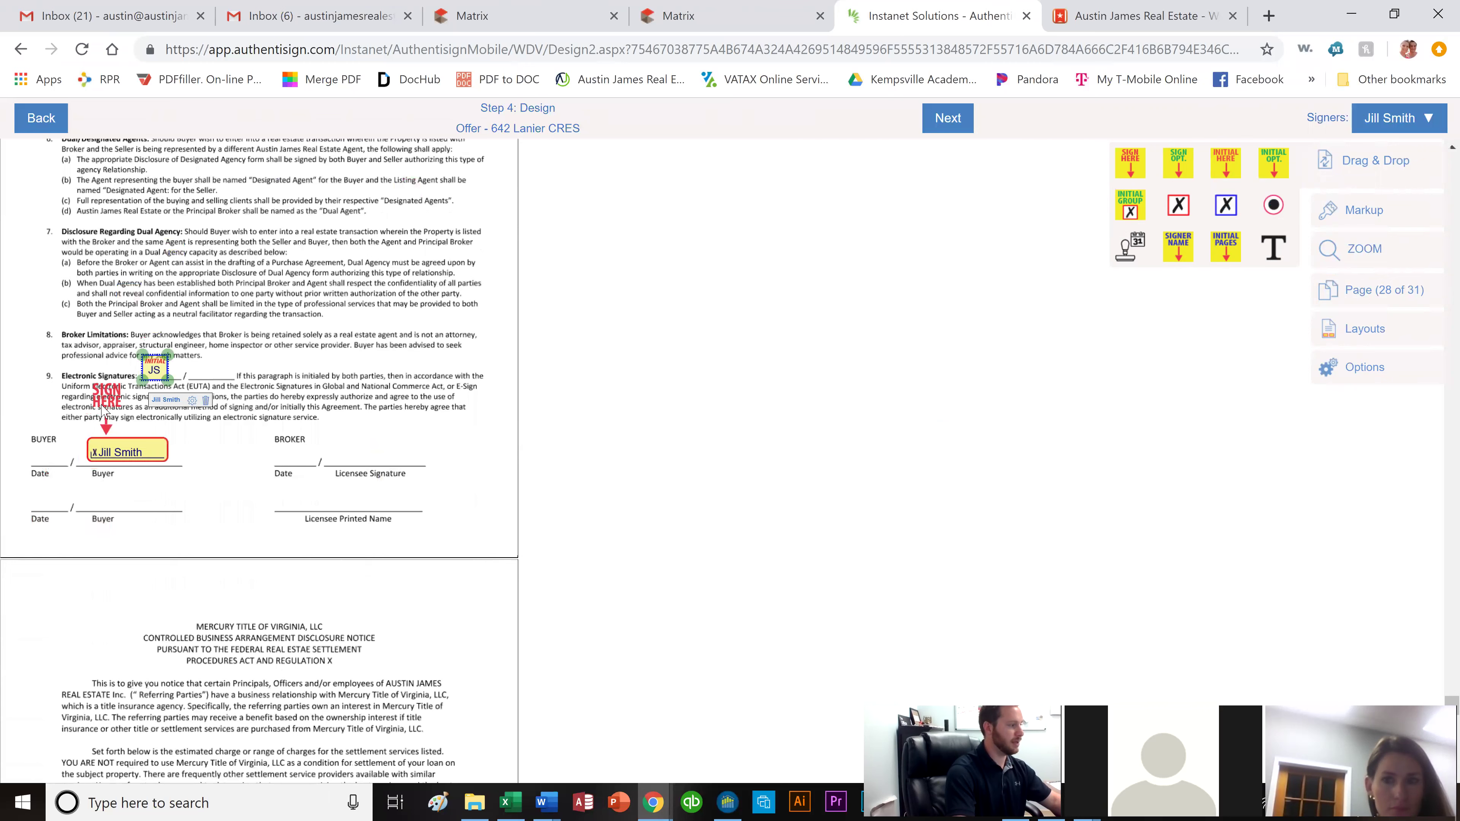
drag(924, 307, 40, 460)
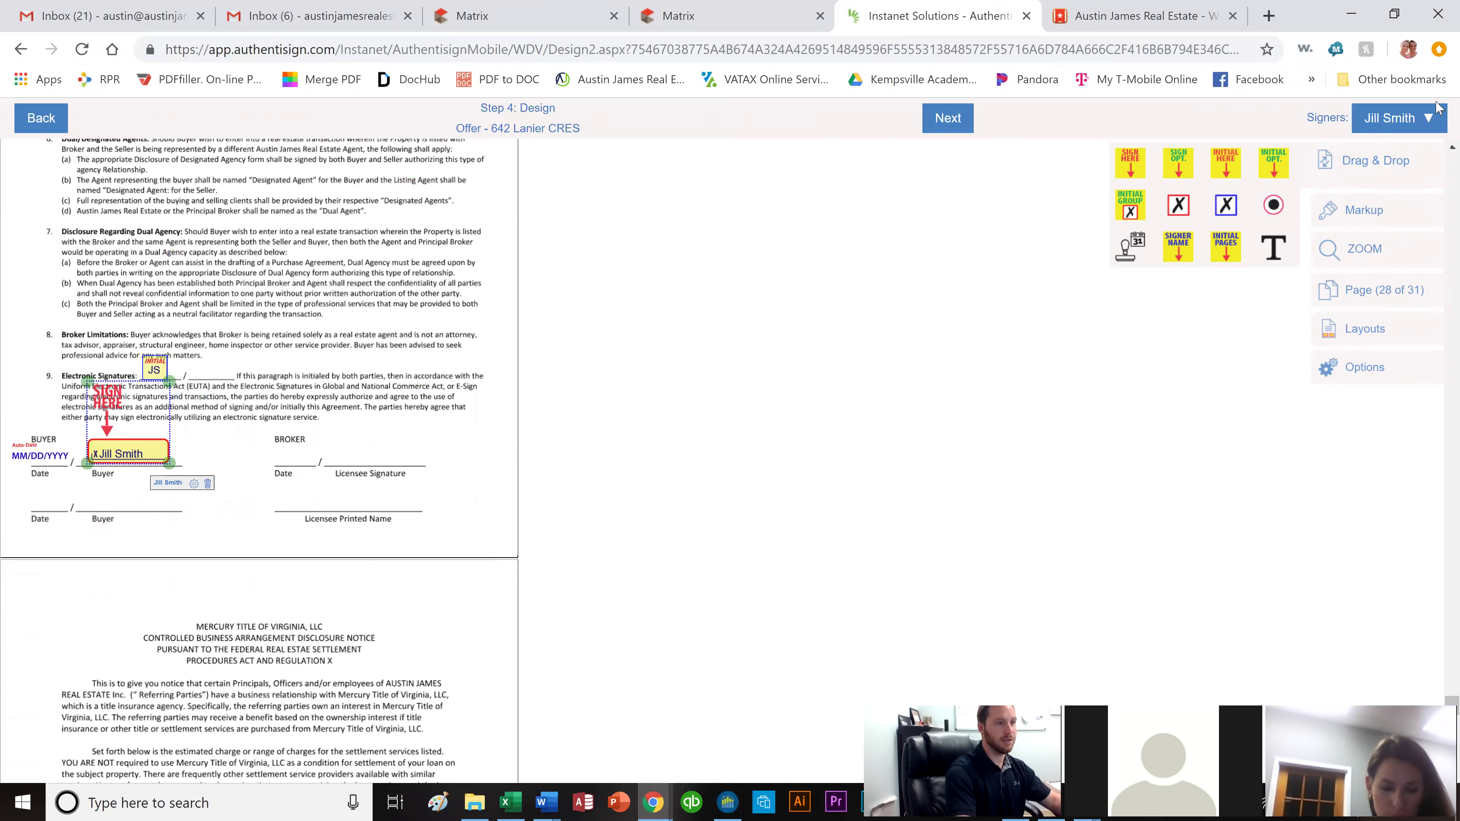
click(1372, 122)
click(1345, 181)
drag(1130, 163, 106, 459)
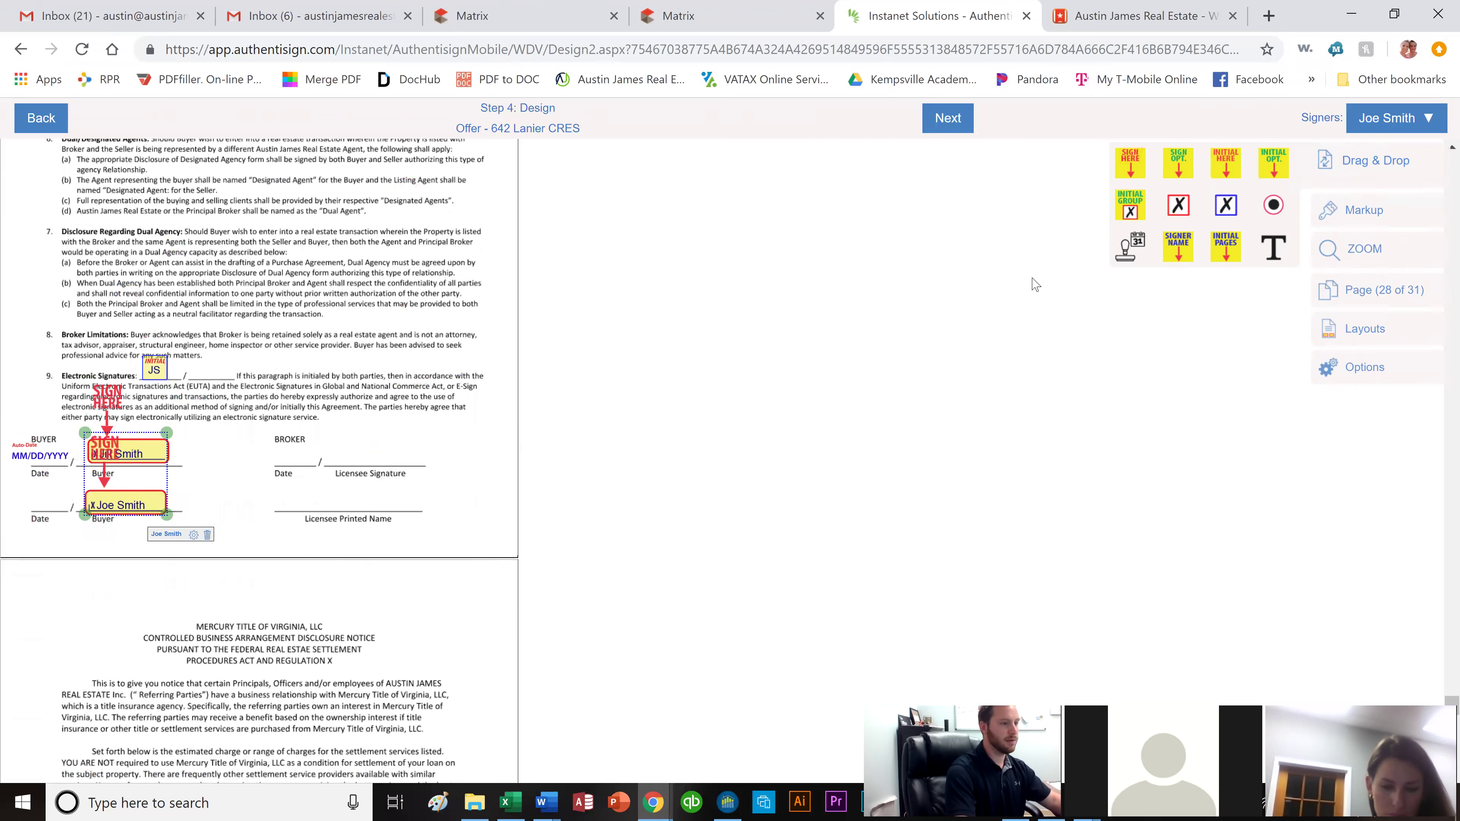
drag(1130, 251, 33, 501)
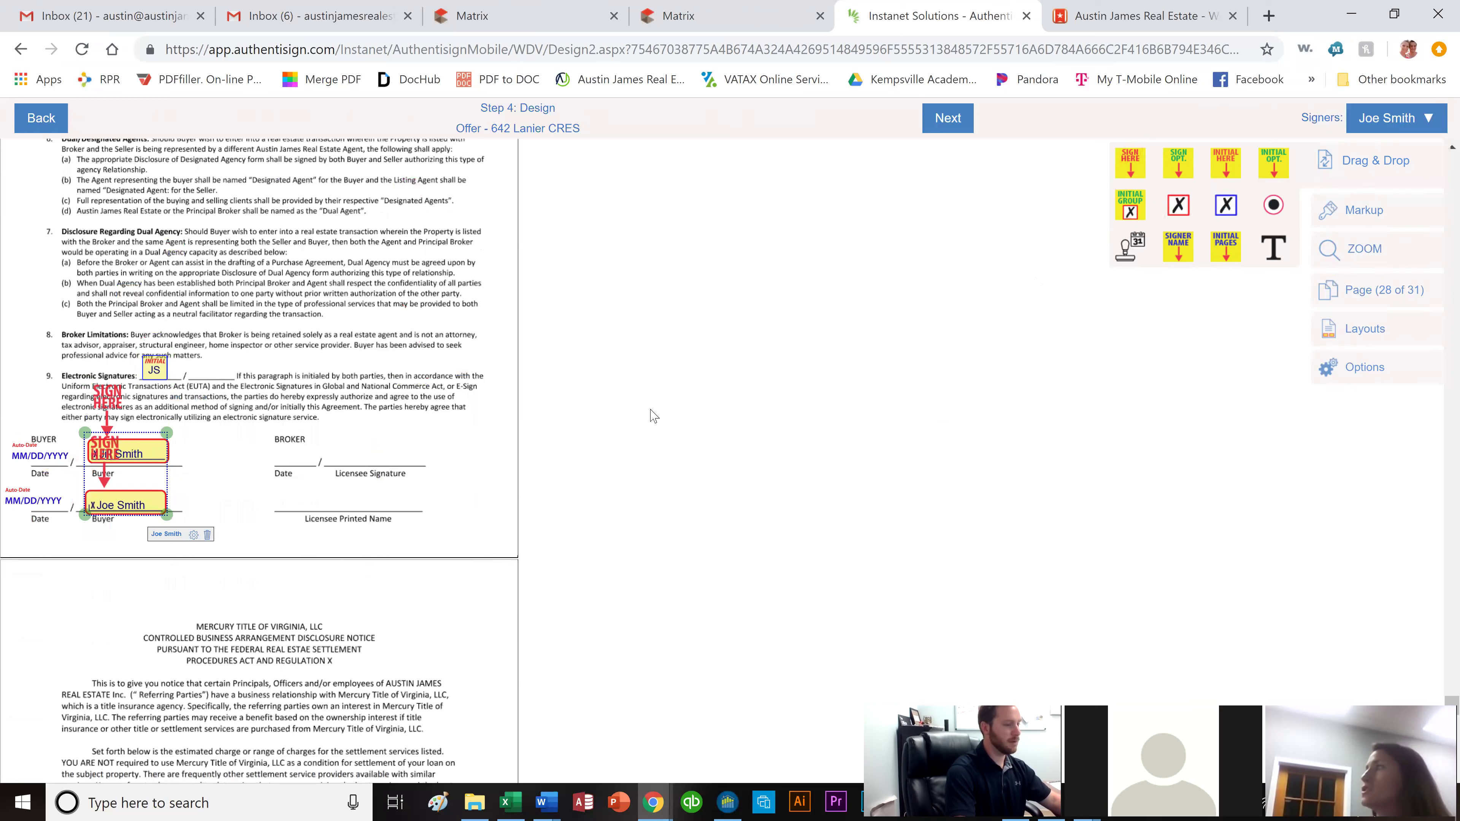
drag(1225, 247, 882, 259)
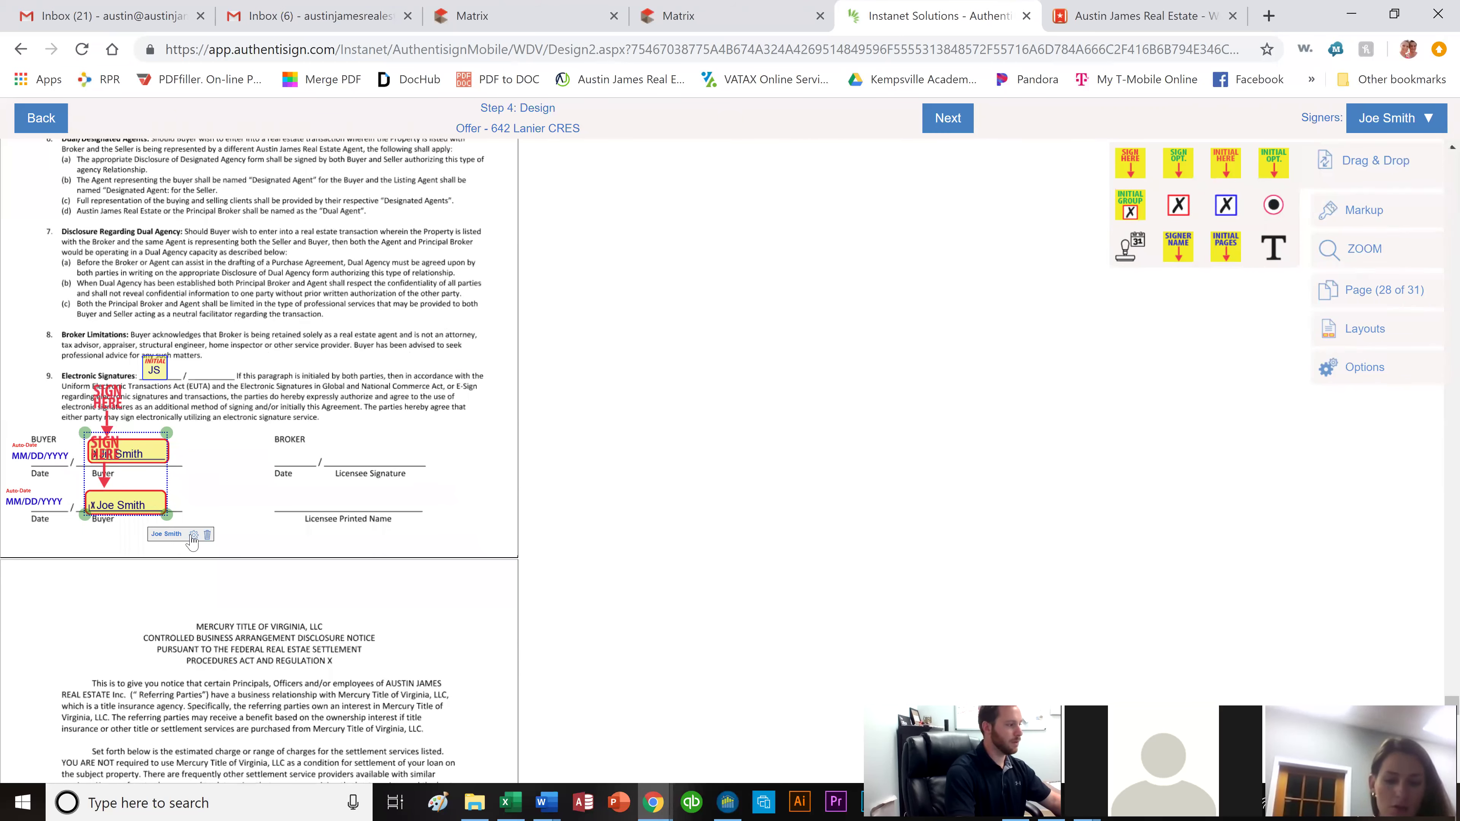
drag(1223, 171, 216, 381)
Give the broker sign-here, auto-date and printed-name fields on the Licensee lines.
click(1417, 118)
click(1371, 157)
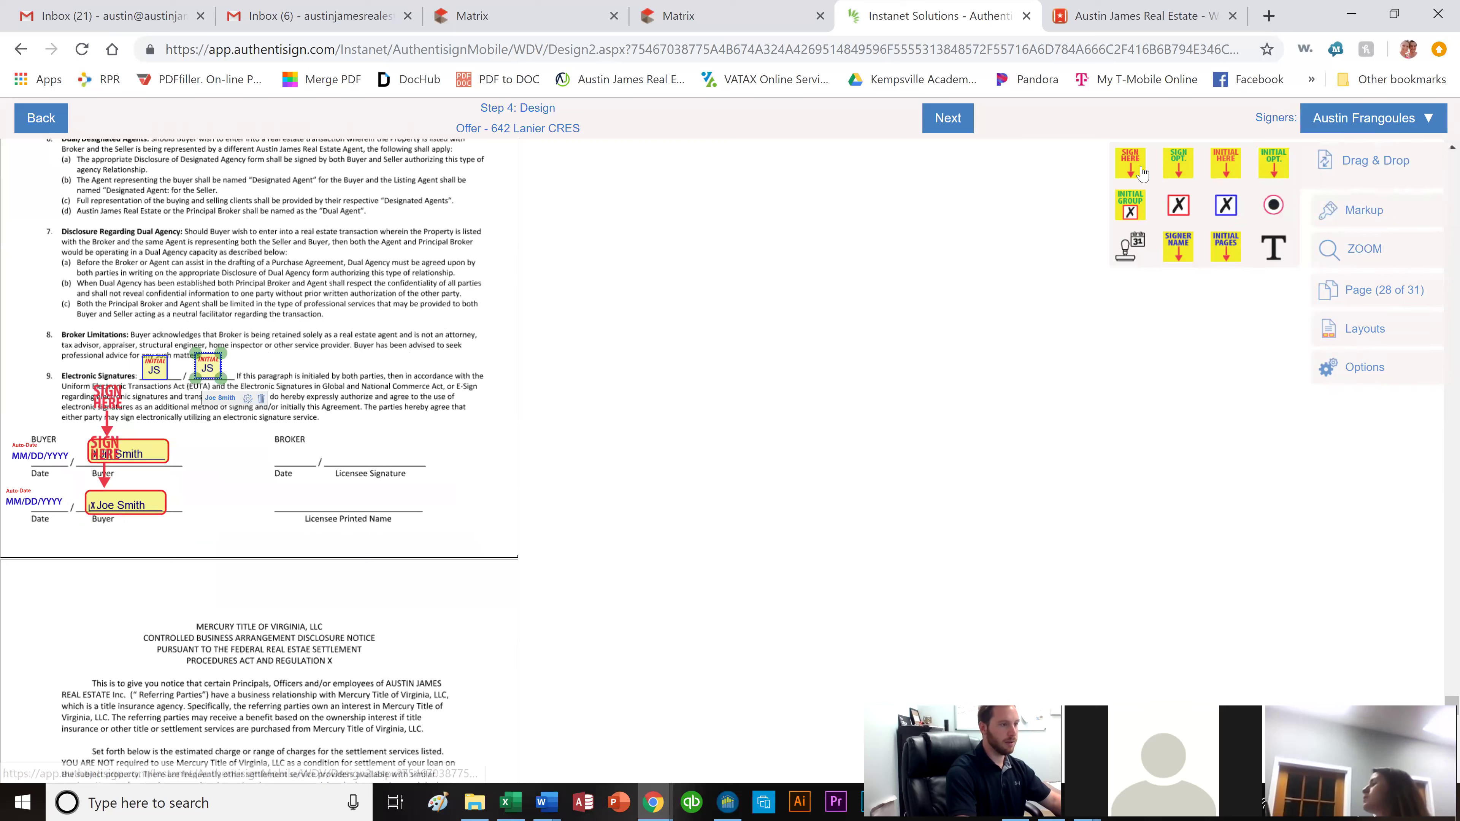
mouse_move(1130, 166)
mouse_down()
mouse_move(293, 425)
mouse_move(355, 409)
mouse_up()
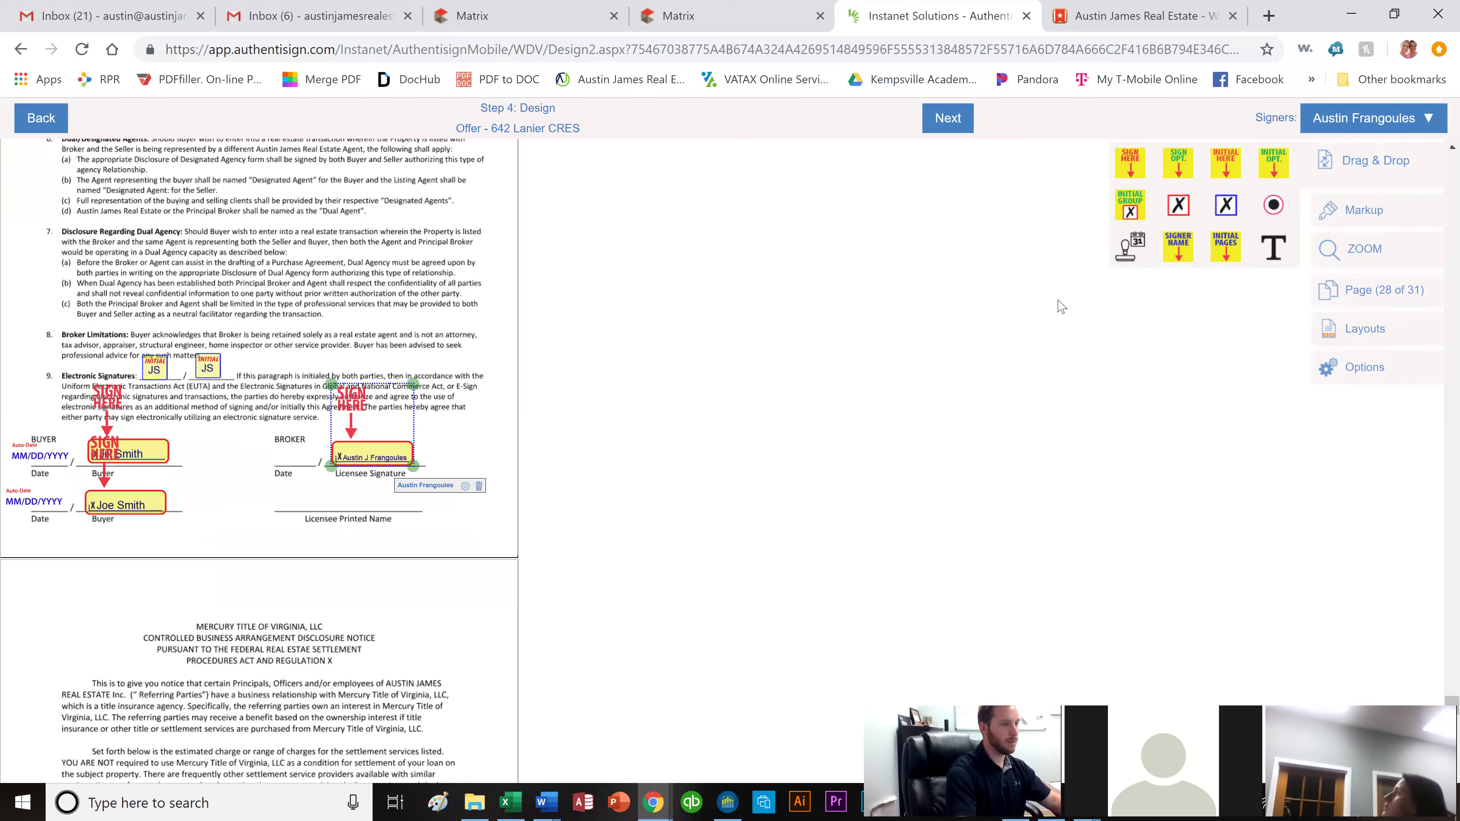
drag(1119, 259, 246, 446)
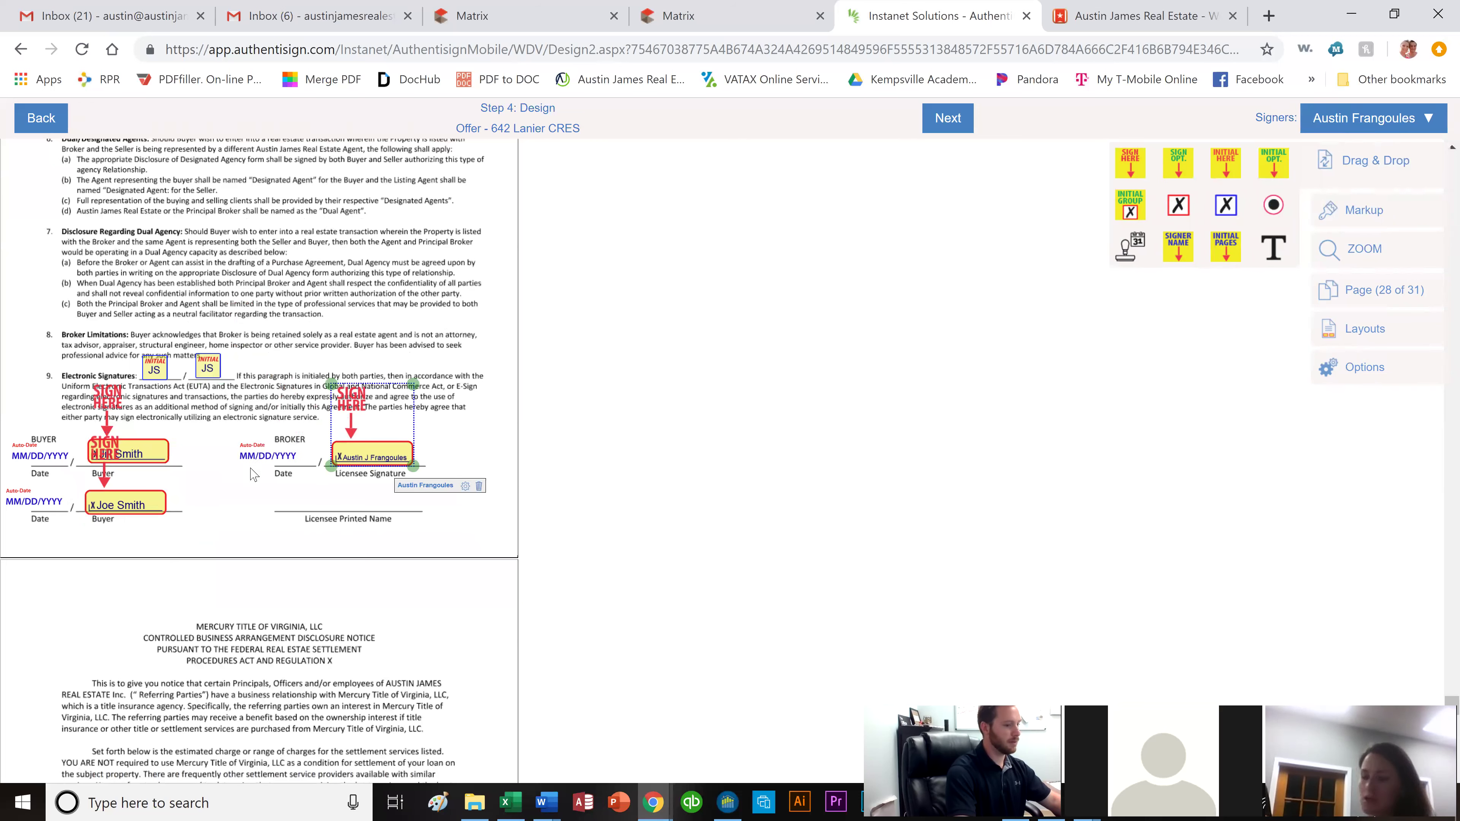
mouse_move(1019, 291)
mouse_down()
mouse_move(667, 345)
mouse_move(318, 516)
mouse_up()
scroll(224, 541, down, 4)
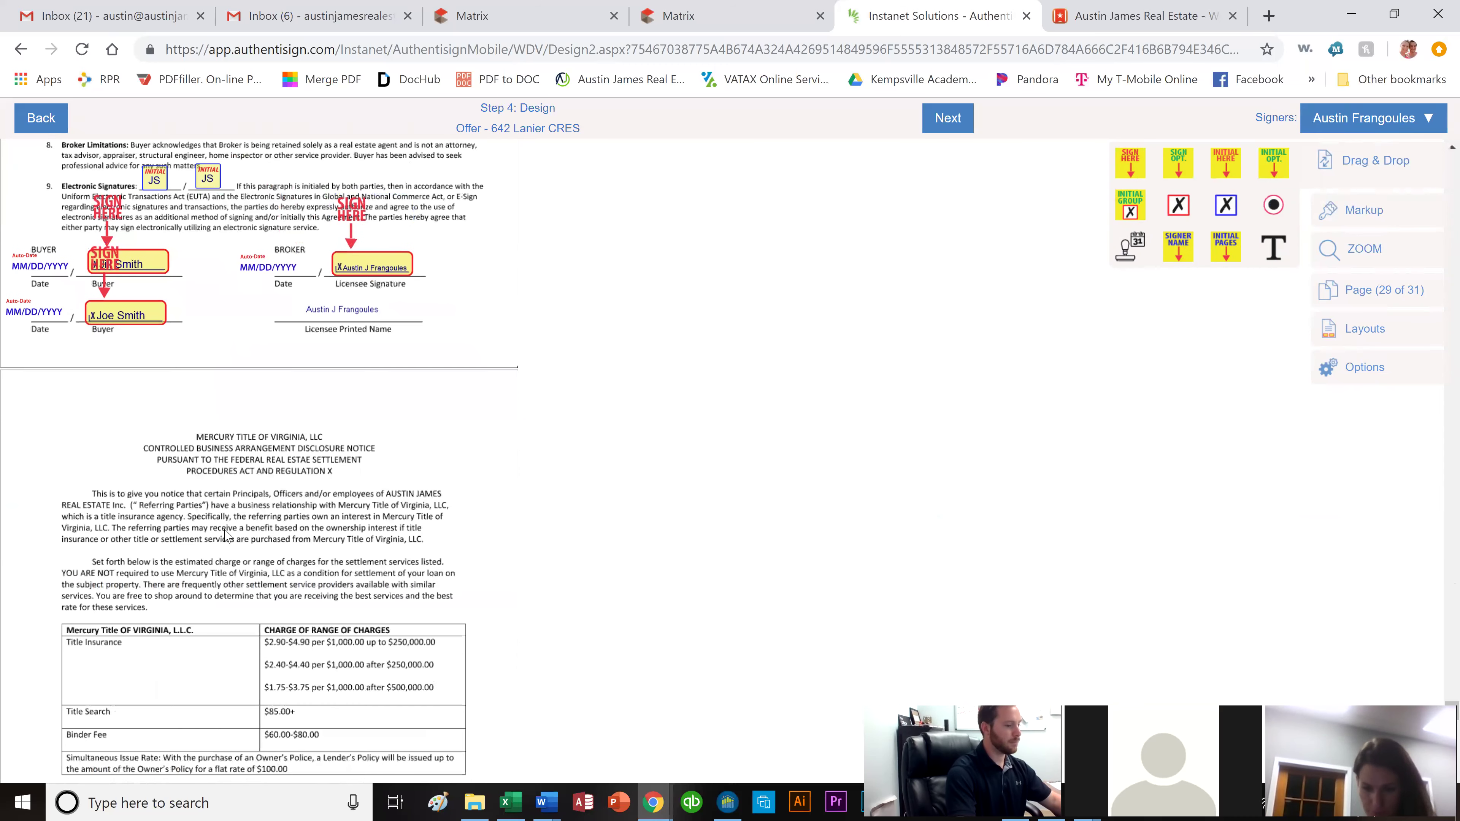
scroll(235, 526, down, 1)
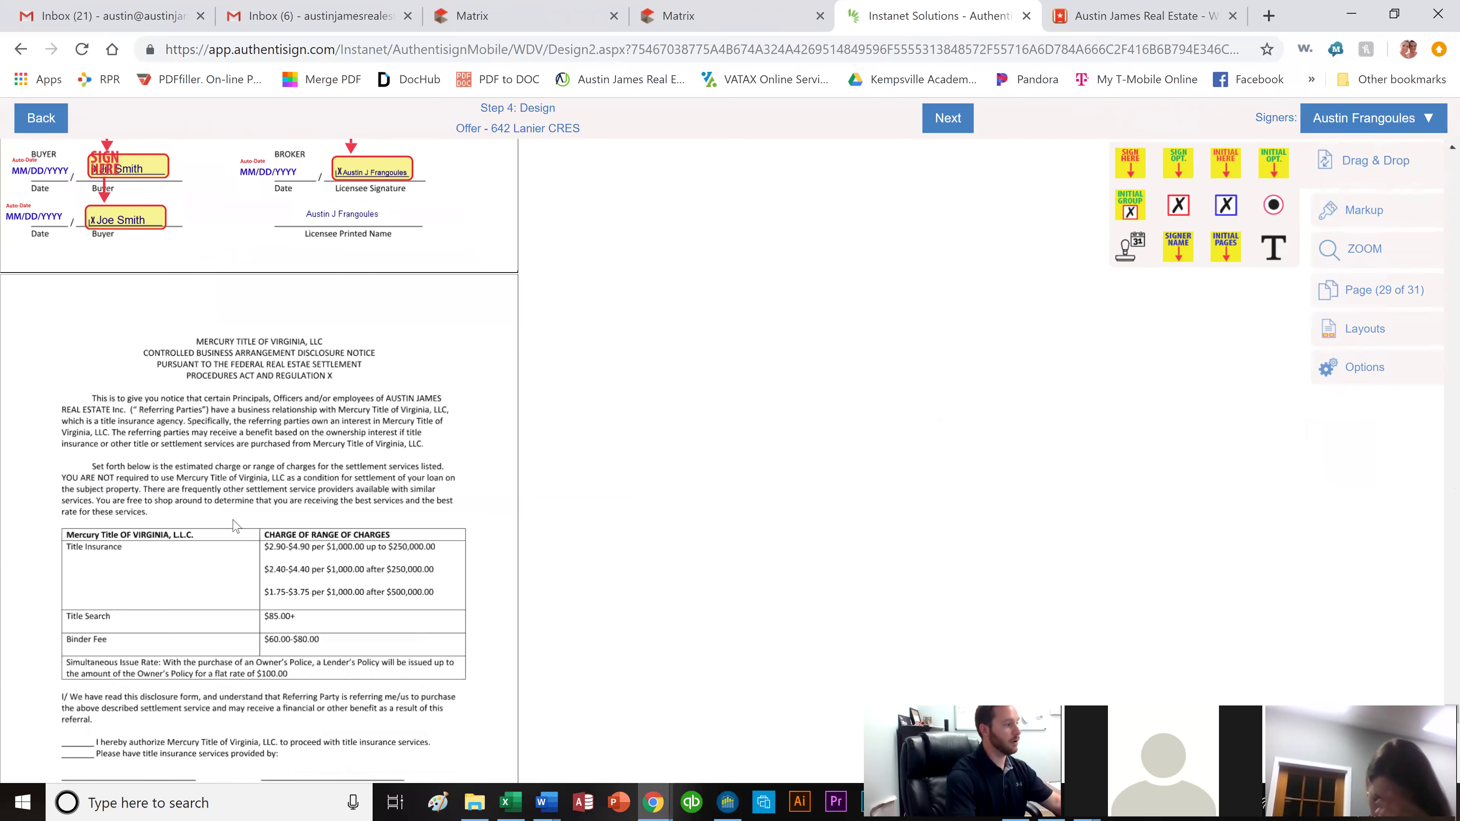
scroll(260, 492, down, 3)
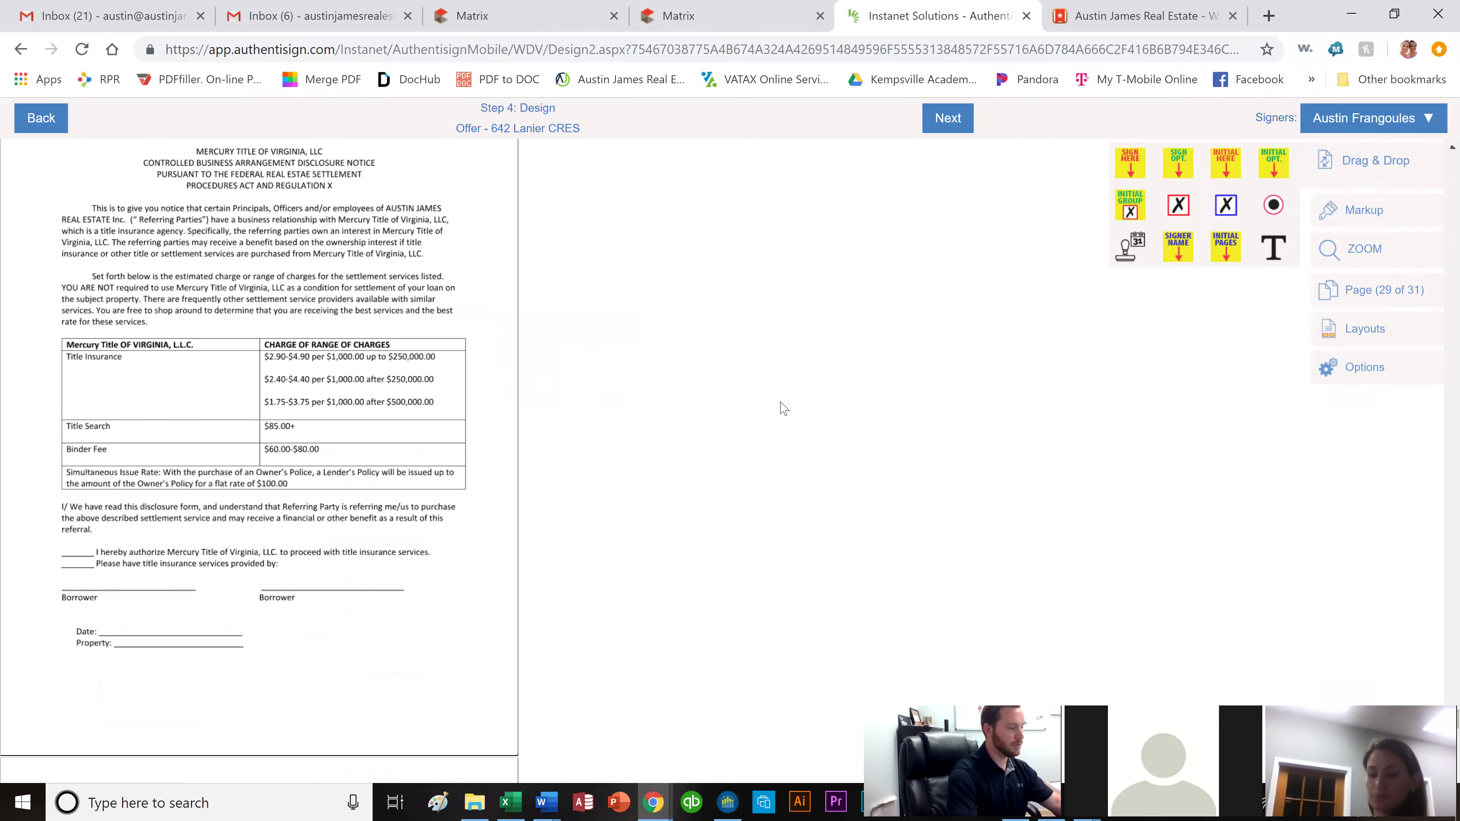
Add the second buyer's Initial Here fields on the Mercury Title disclosure.
click(1353, 126)
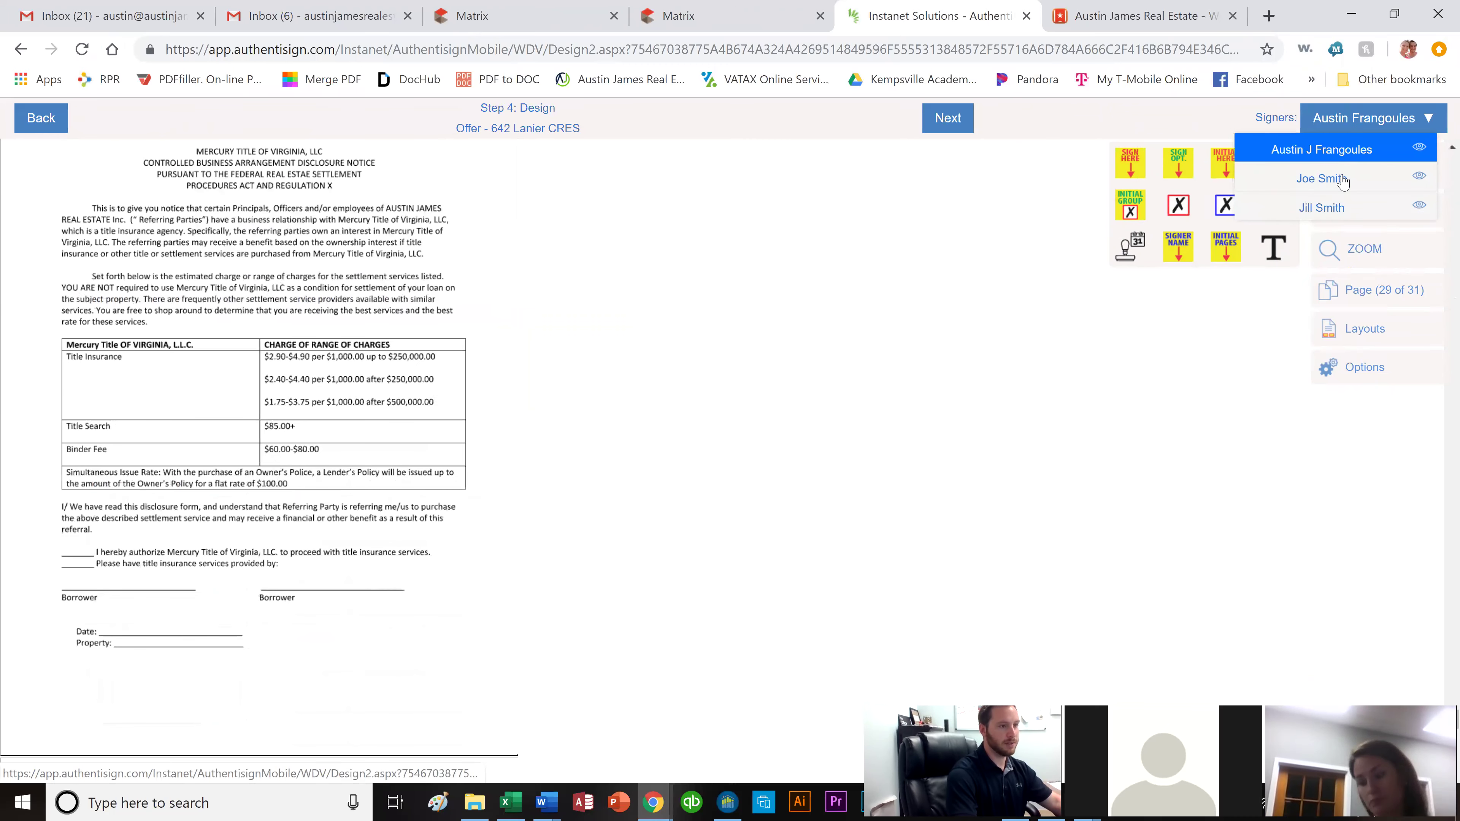
click(1344, 175)
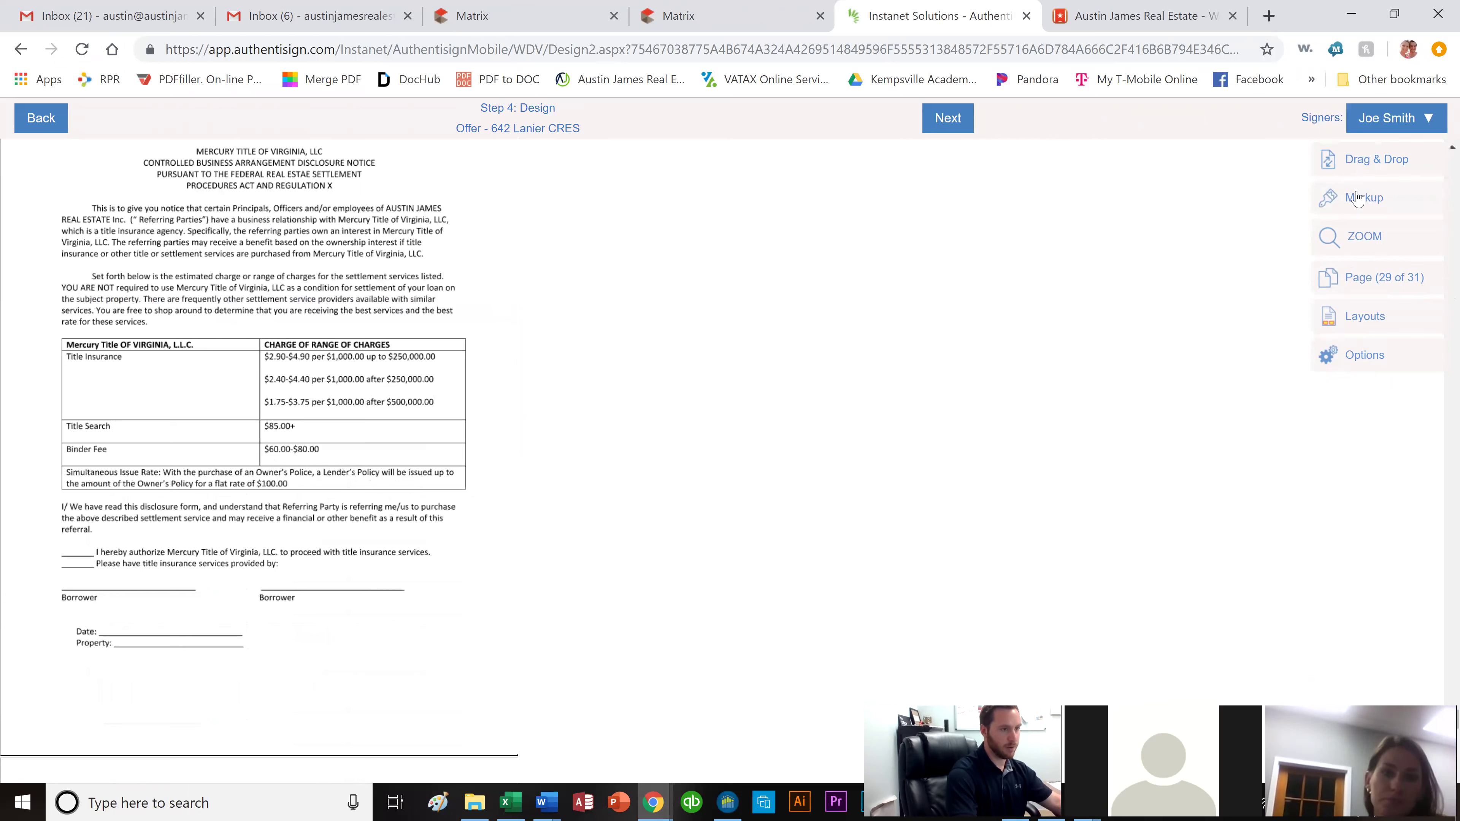
click(1354, 158)
drag(1227, 172, 95, 567)
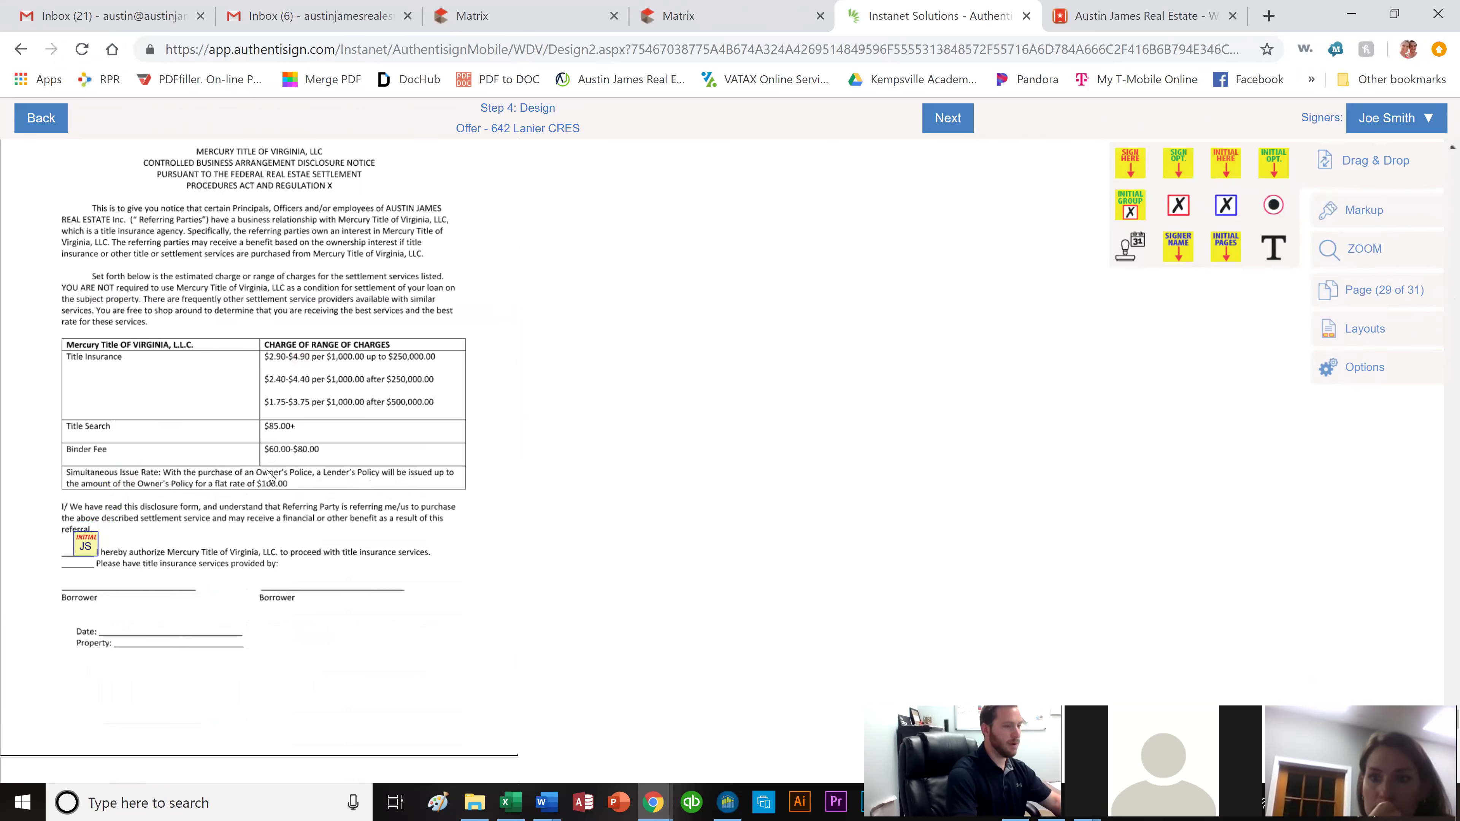
click(1387, 119)
click(1354, 211)
drag(1226, 172, 53, 545)
Place both buyers' sign-here fields on the Borrower lines and an auto-date above the Date line.
drag(889, 250, 291, 520)
click(1373, 121)
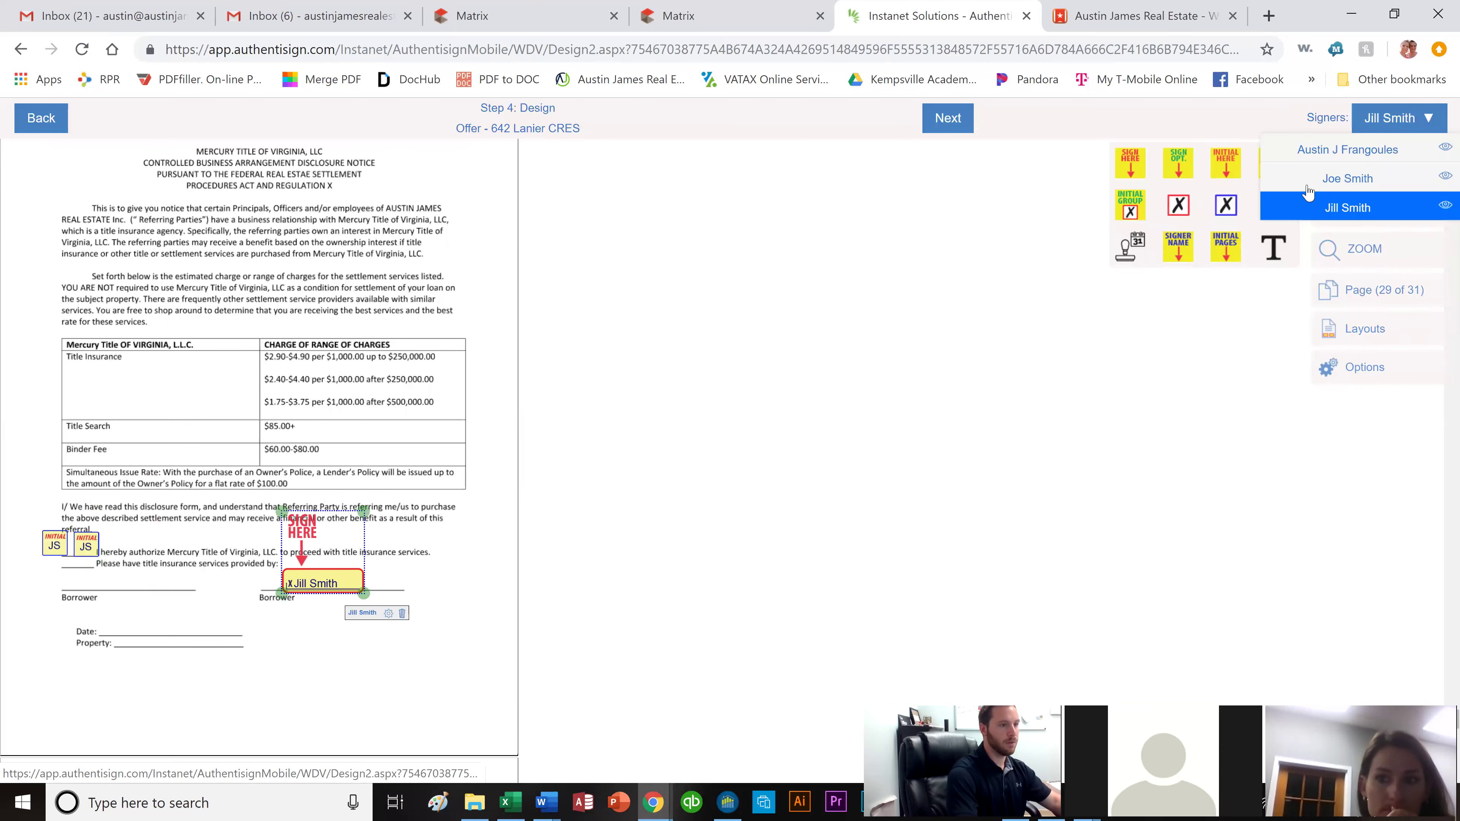
drag(1129, 165, 99, 532)
drag(1122, 256, 136, 622)
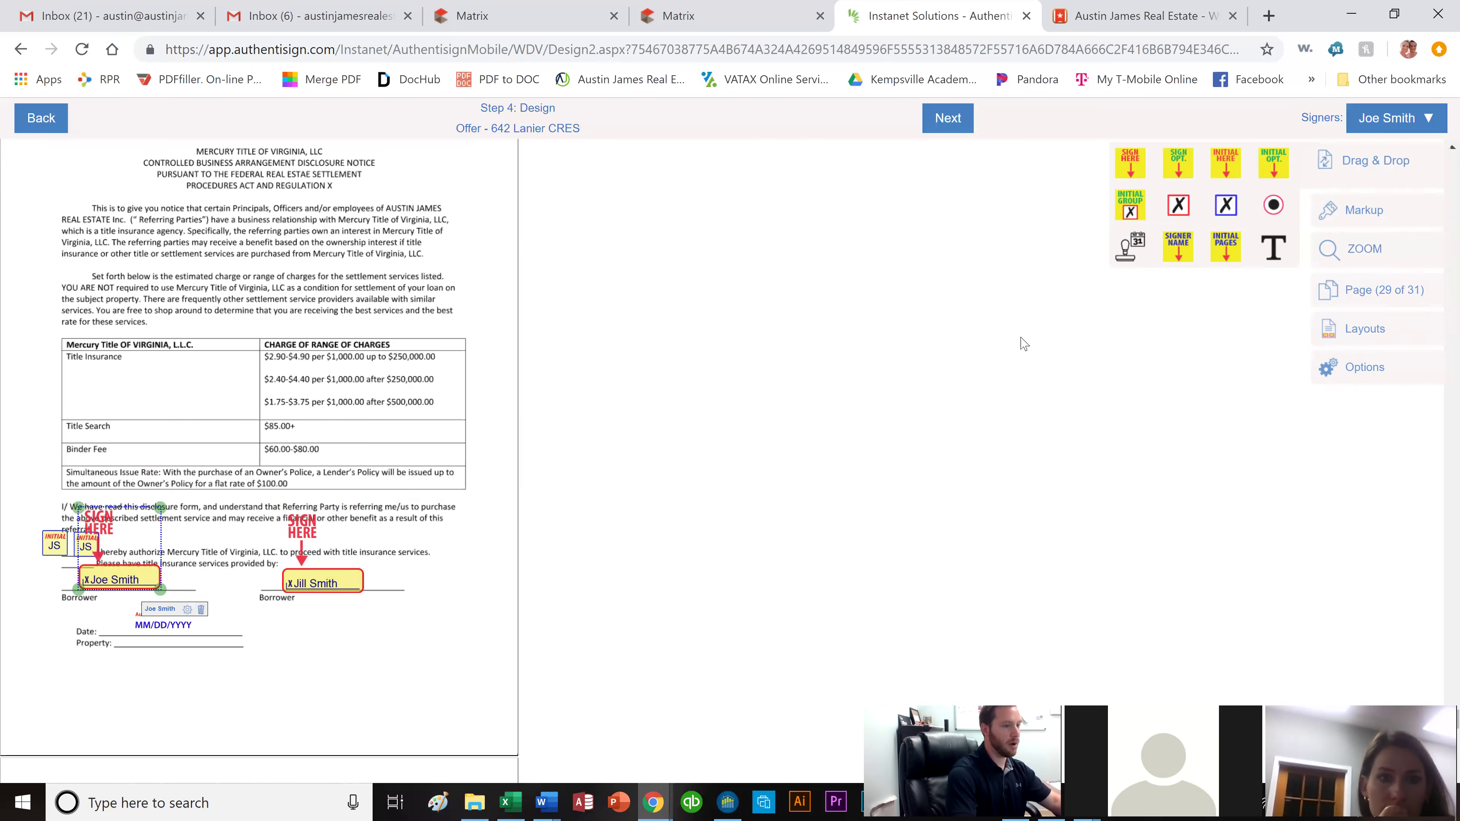
click(1371, 217)
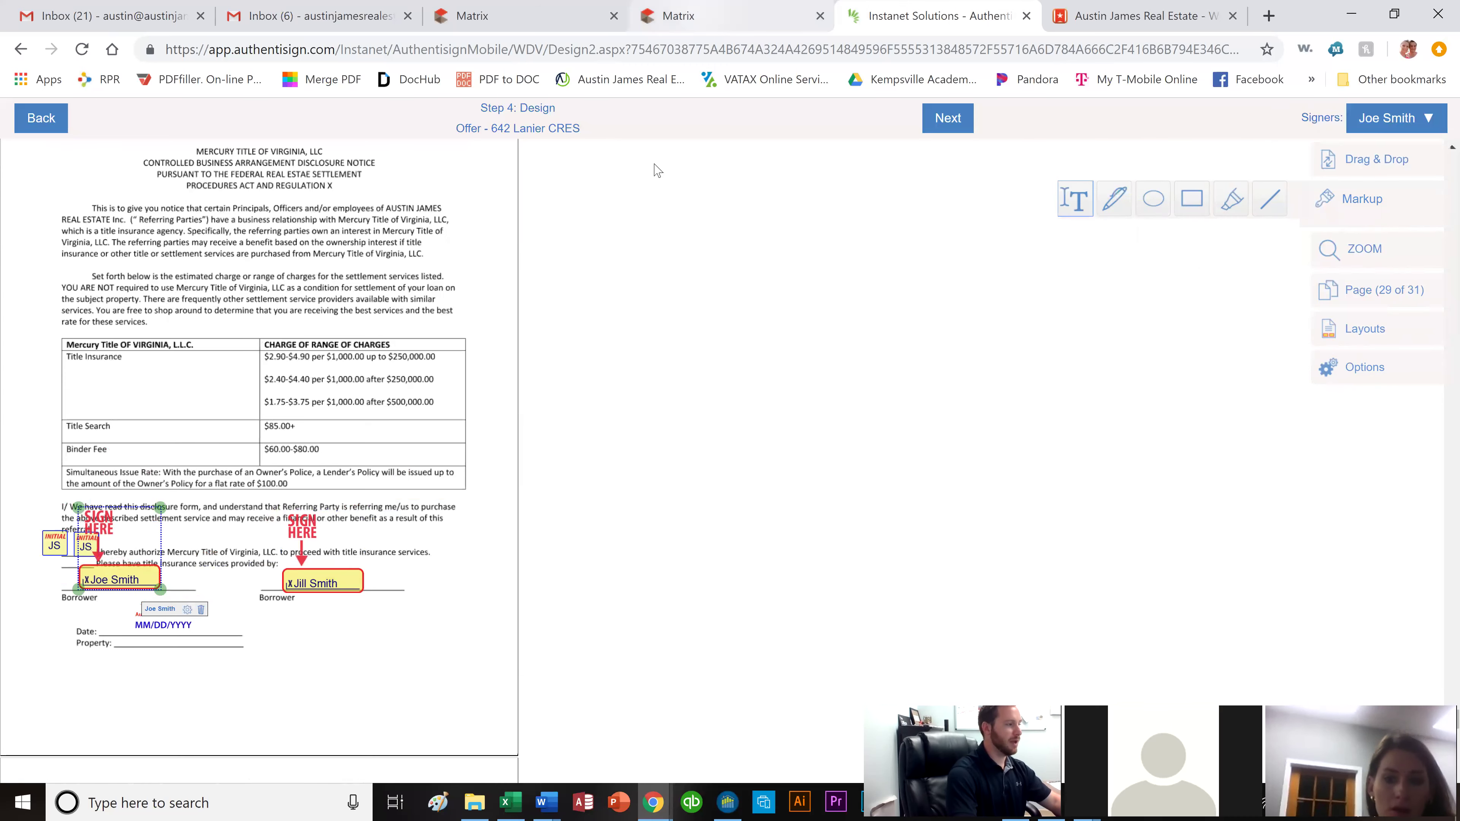
click(698, 17)
scroll(57, 313, up, 4)
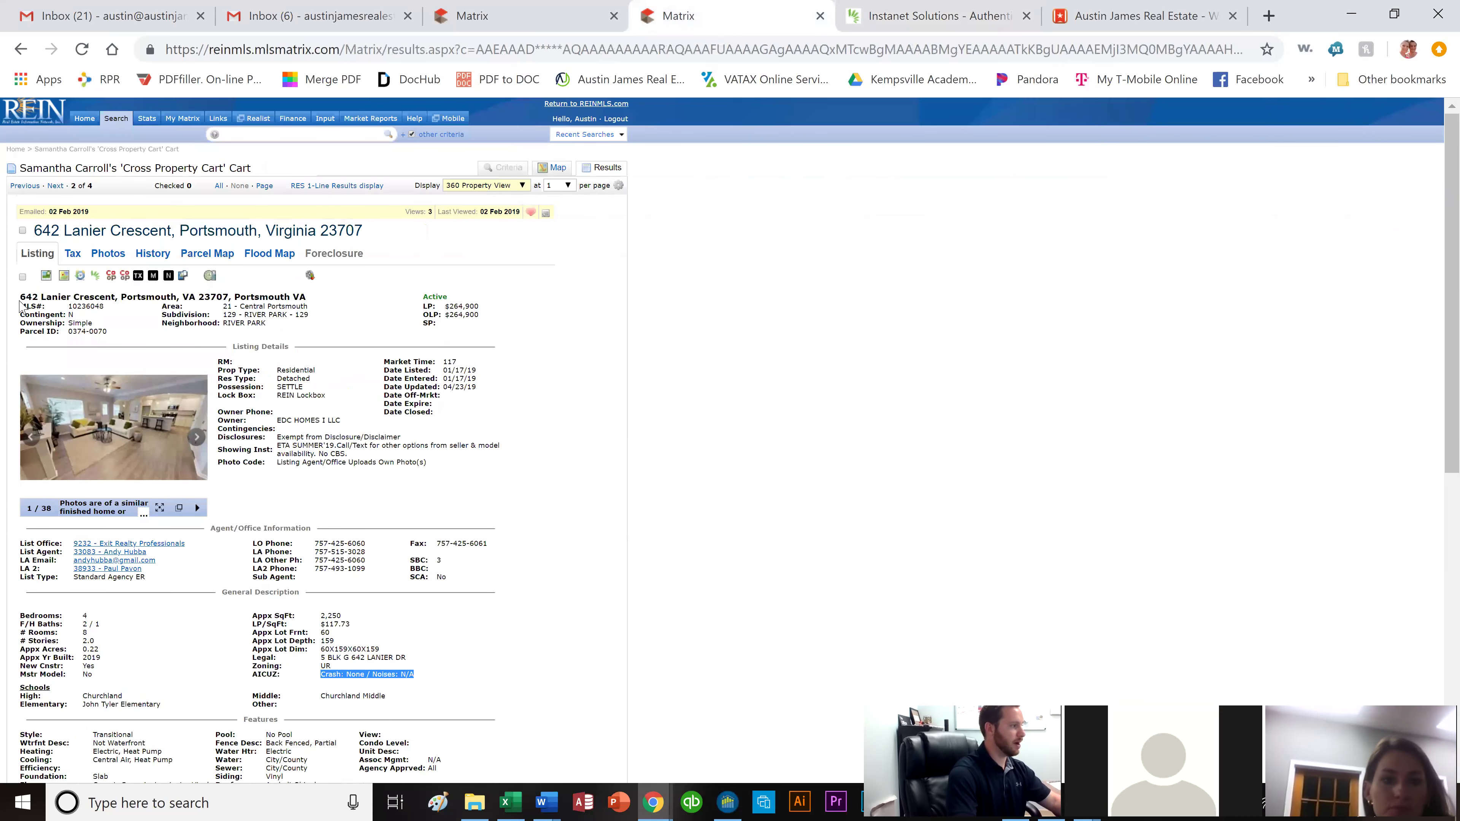
drag(20, 297, 229, 299)
key(ctrl+c)
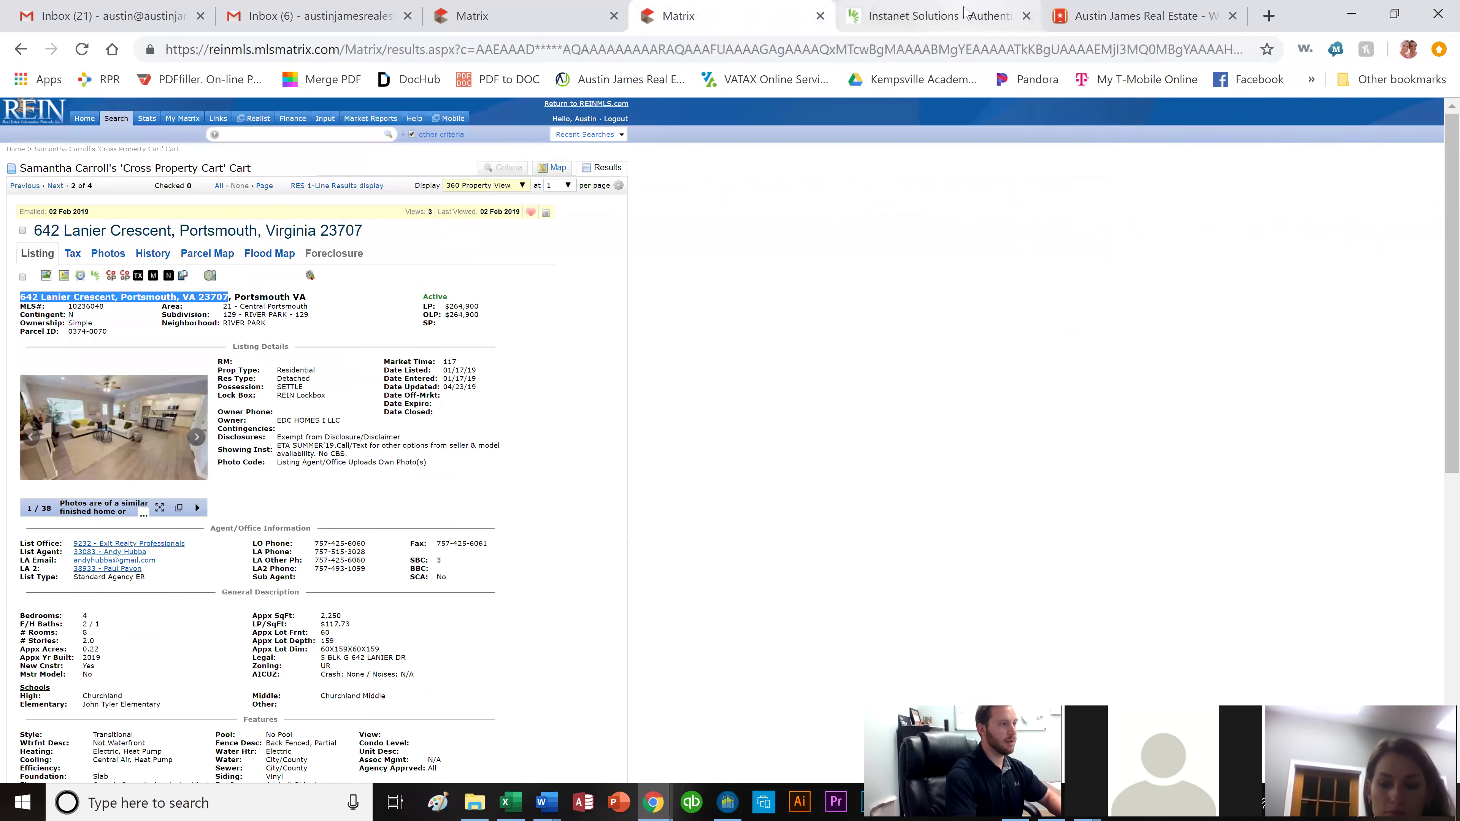
click(985, 7)
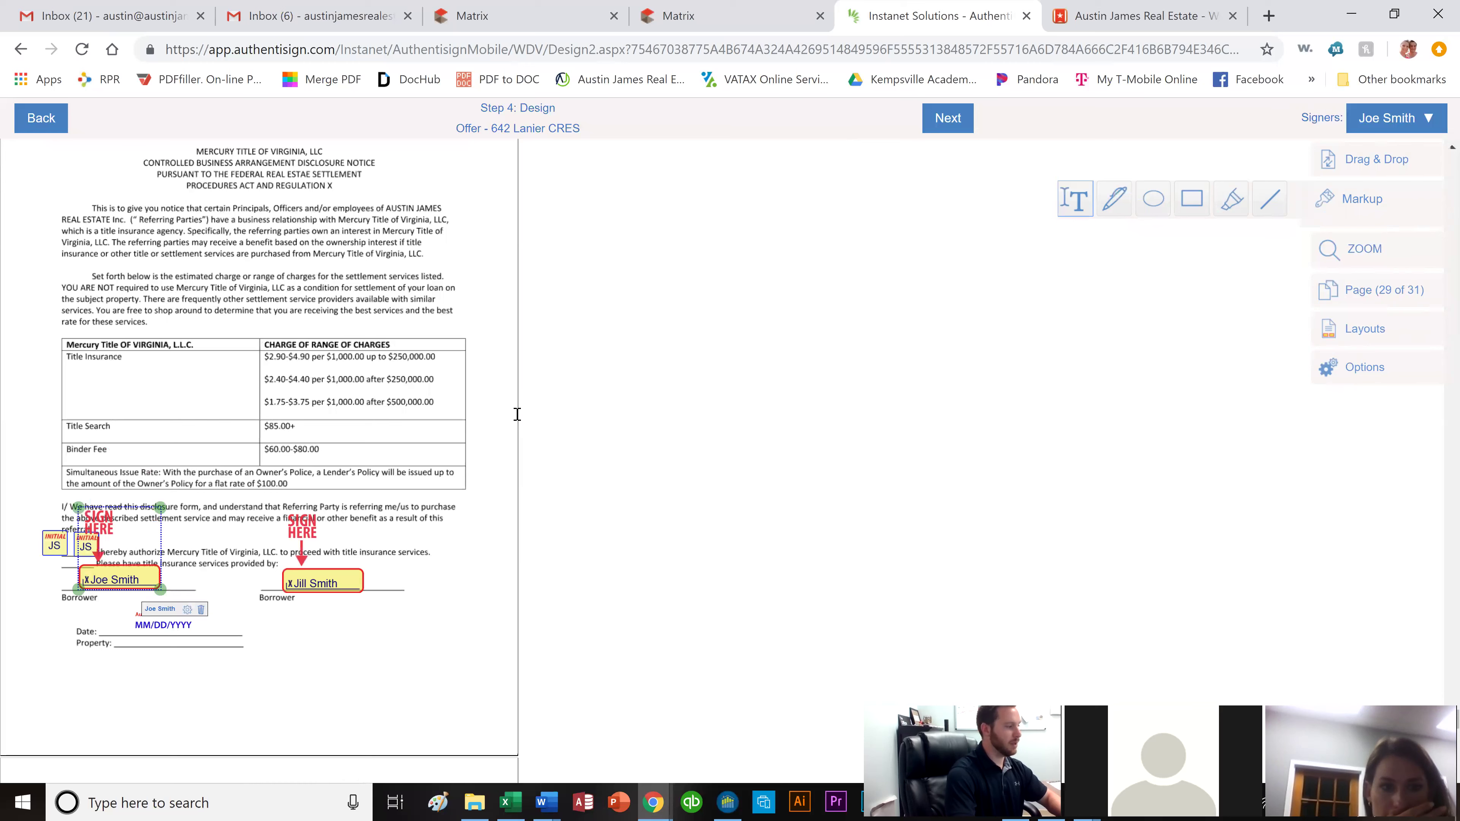
drag(114, 632, 410, 670)
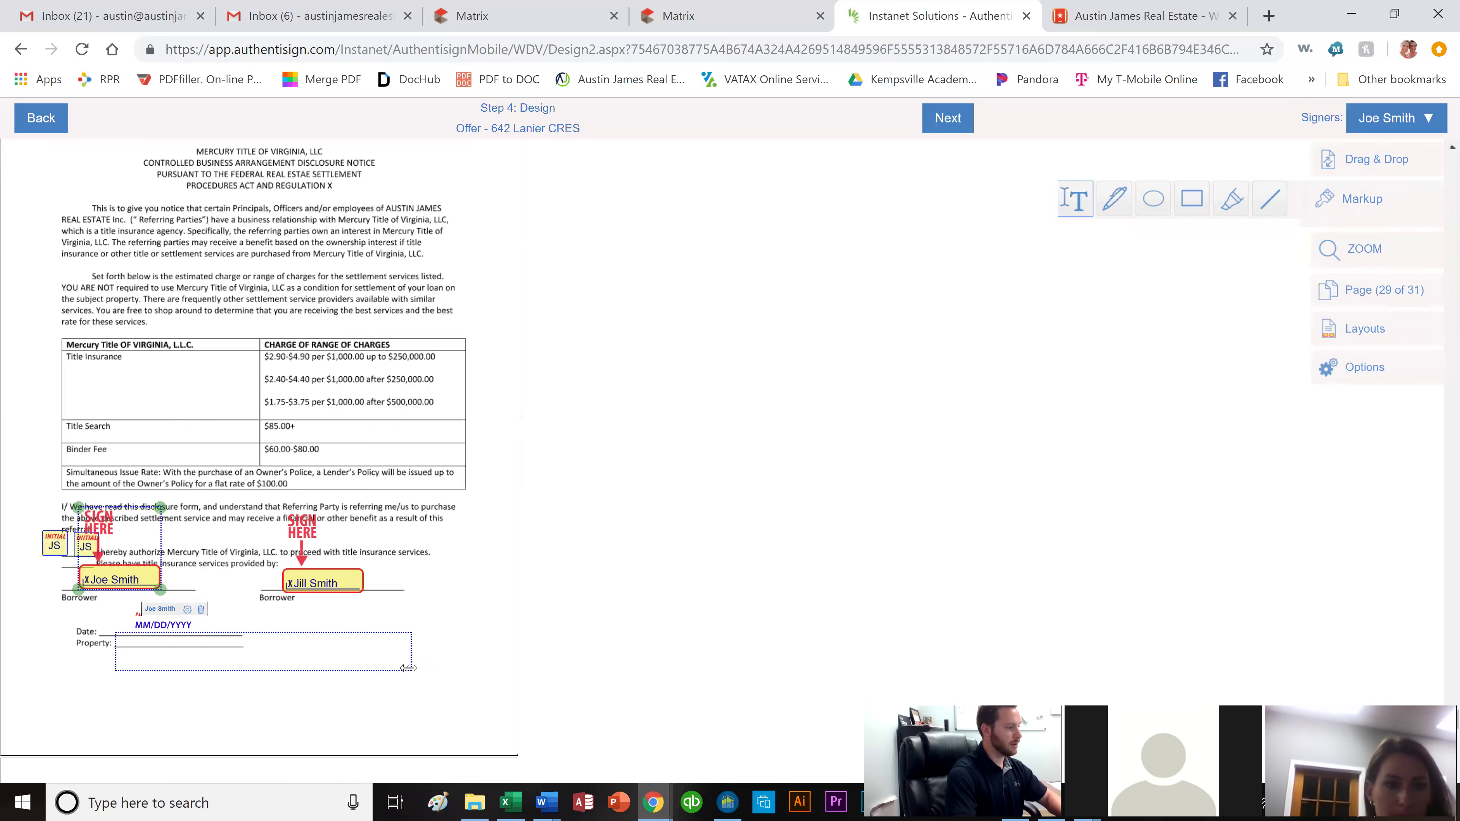
key(ctrl+v)
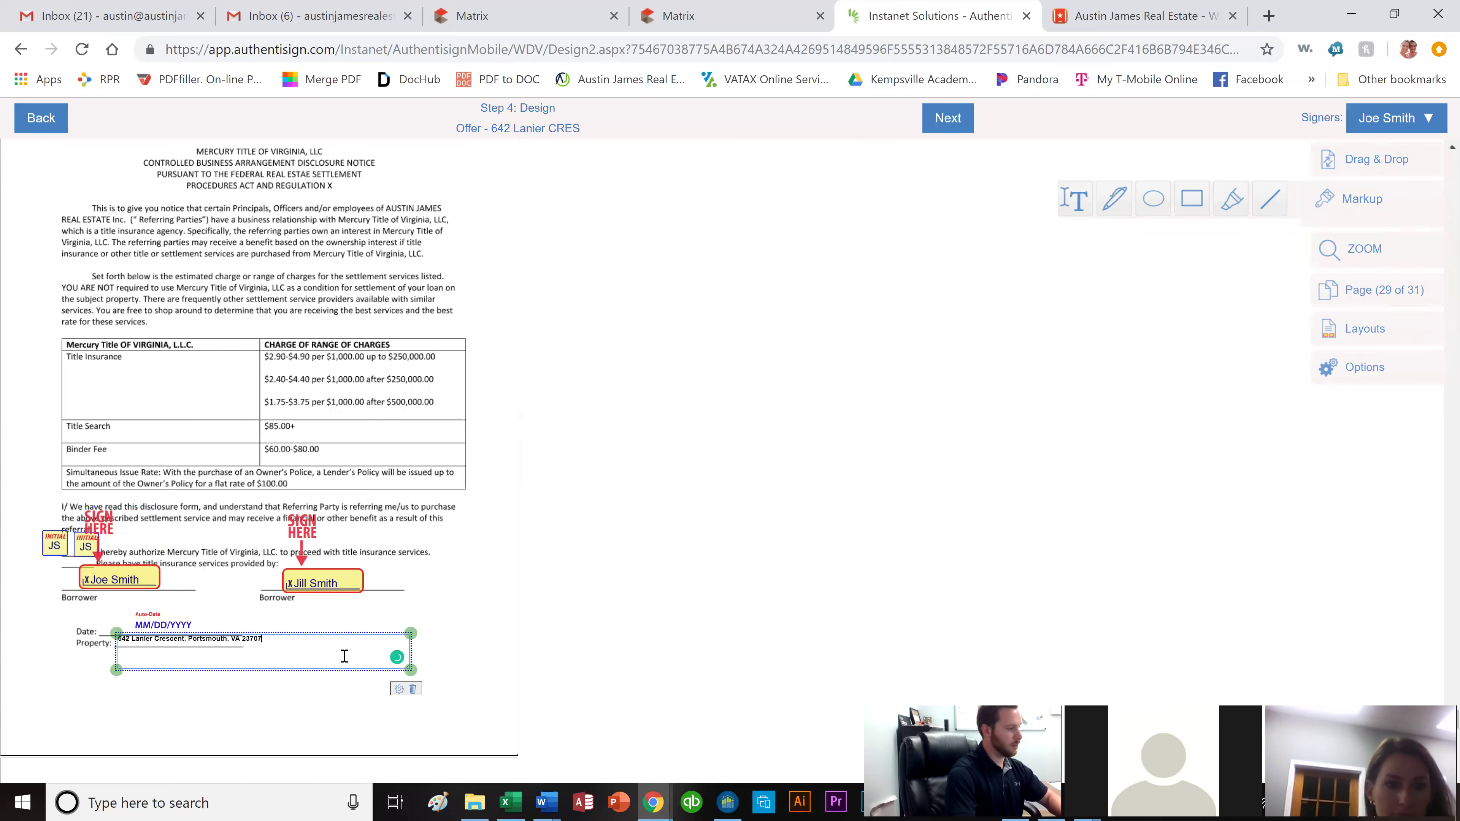
click(473, 614)
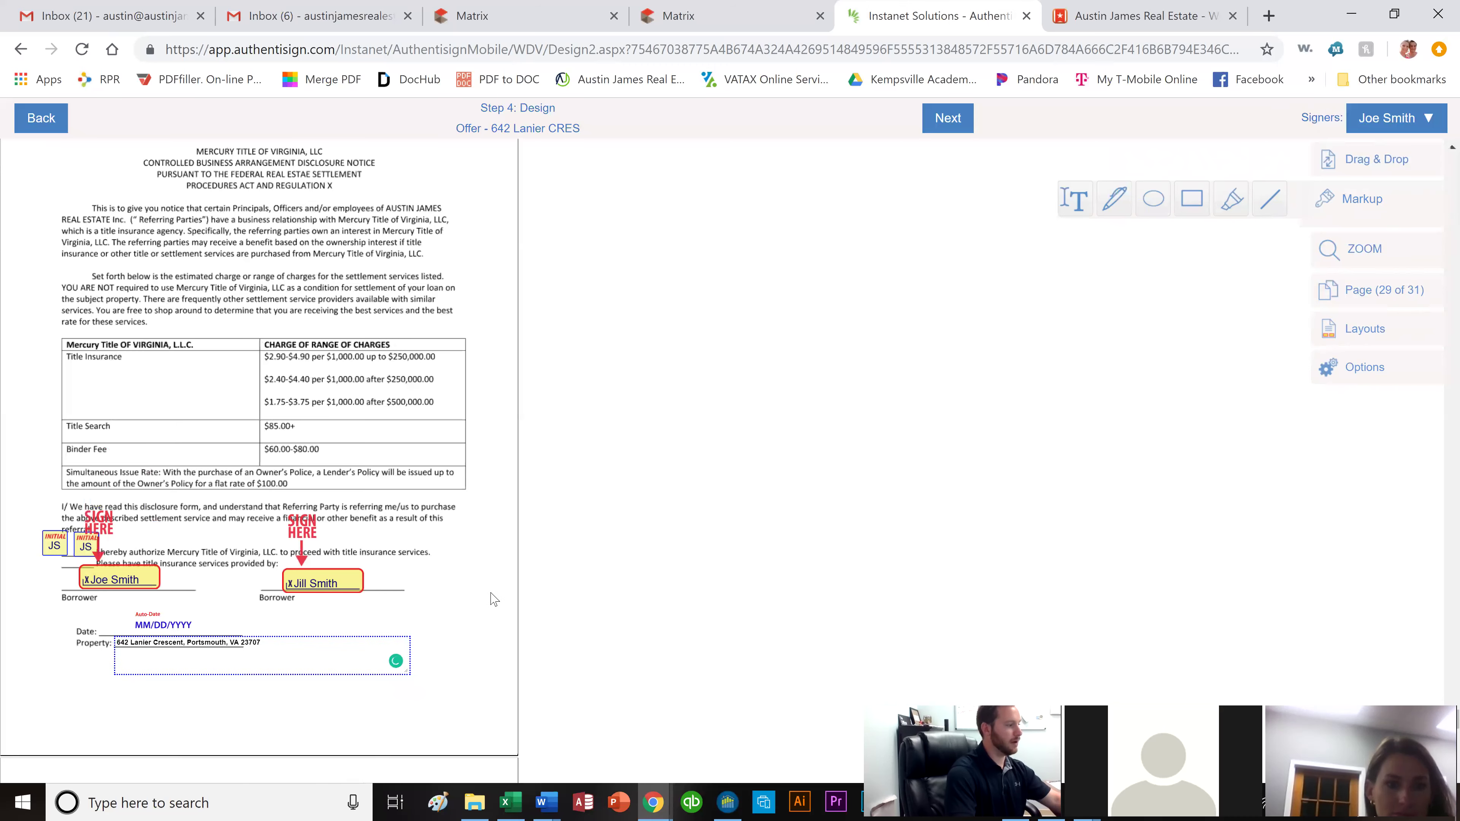
scroll(492, 598, down, 10)
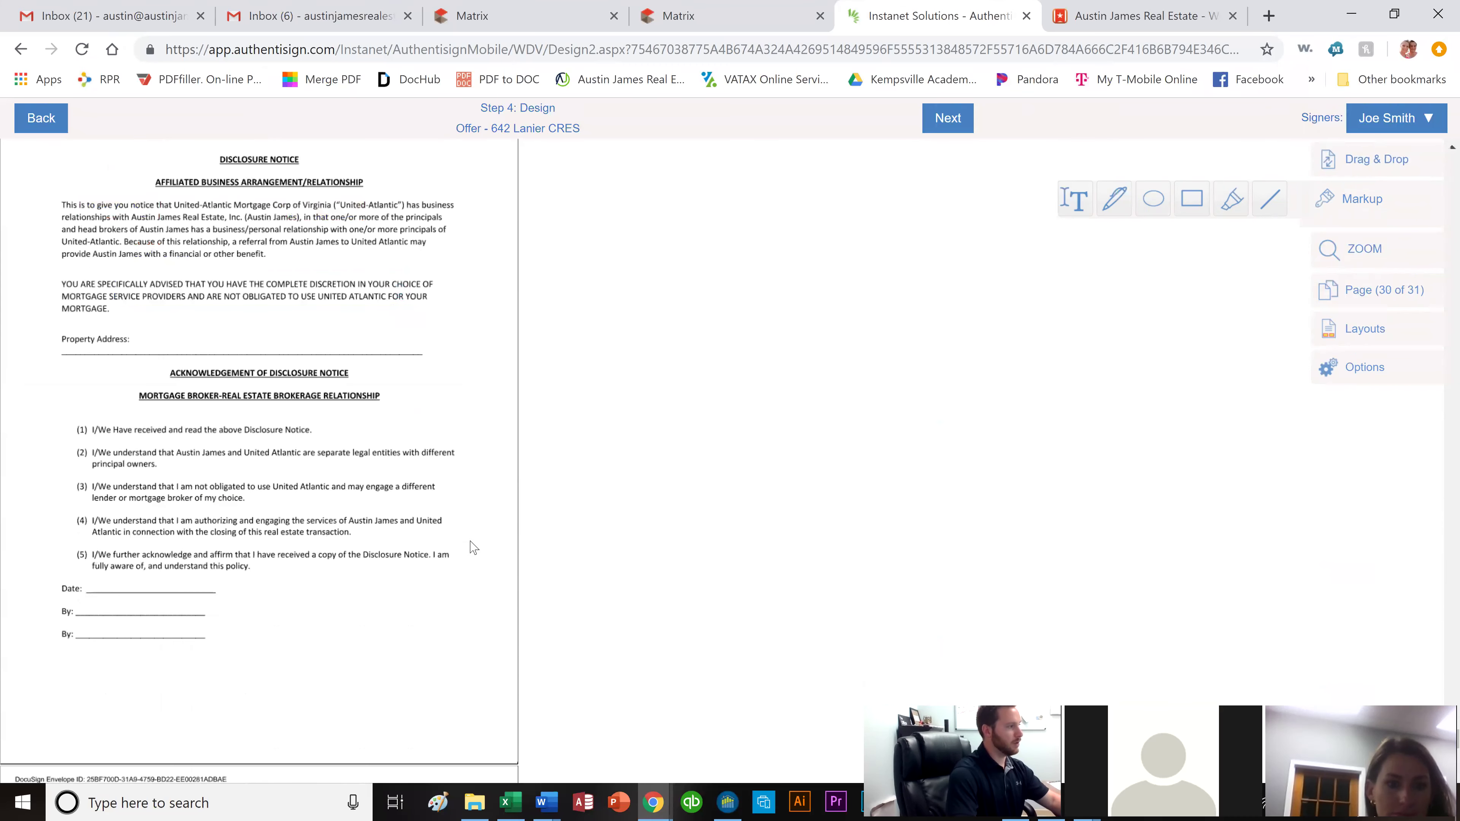
Place the first buyer's Sign Here field on the first By line and an auto-date on the Date line.
scroll(242, 431, down, 2)
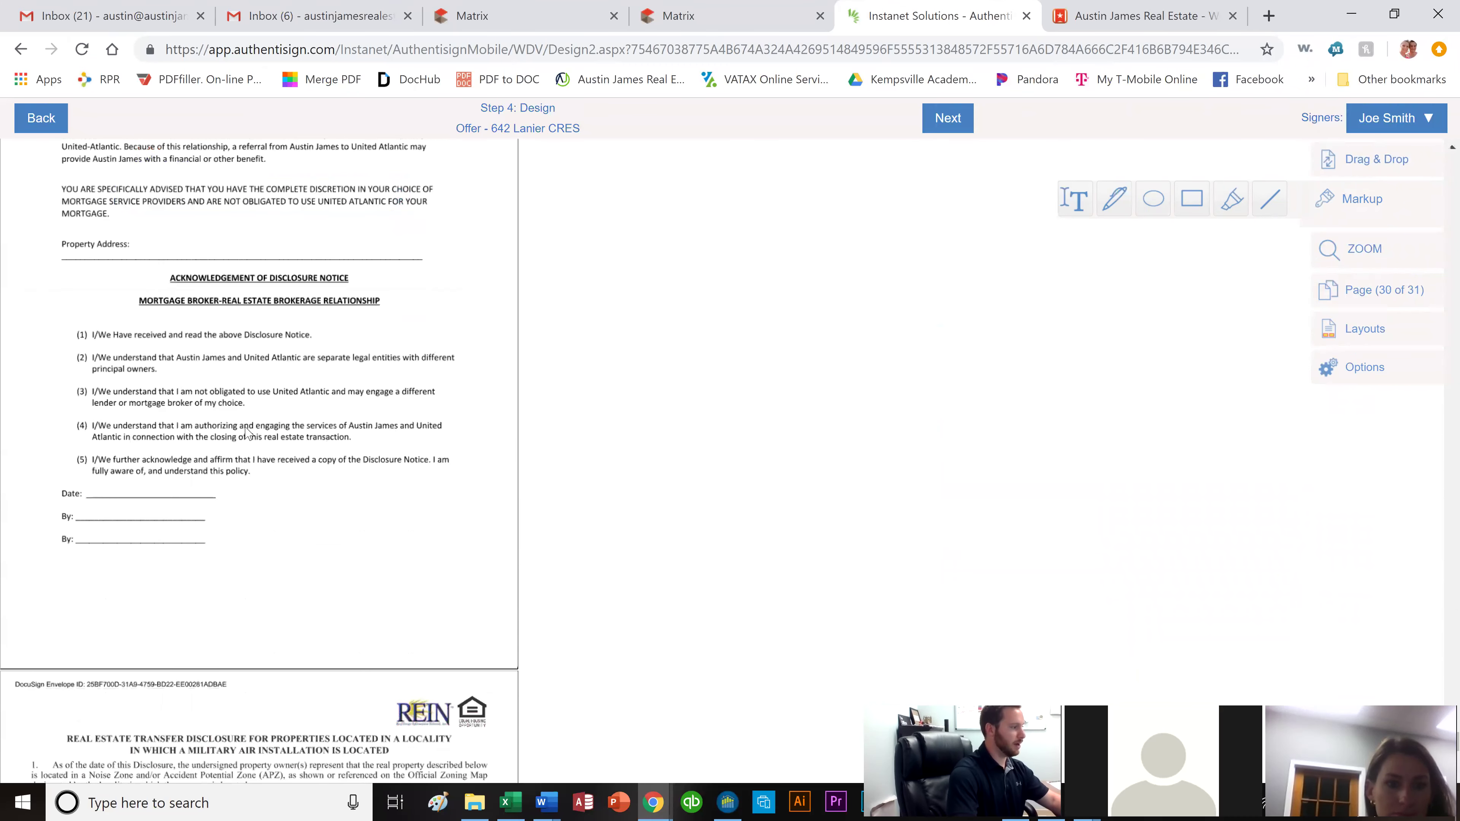
scroll(615, 431, up, 2)
click(1344, 164)
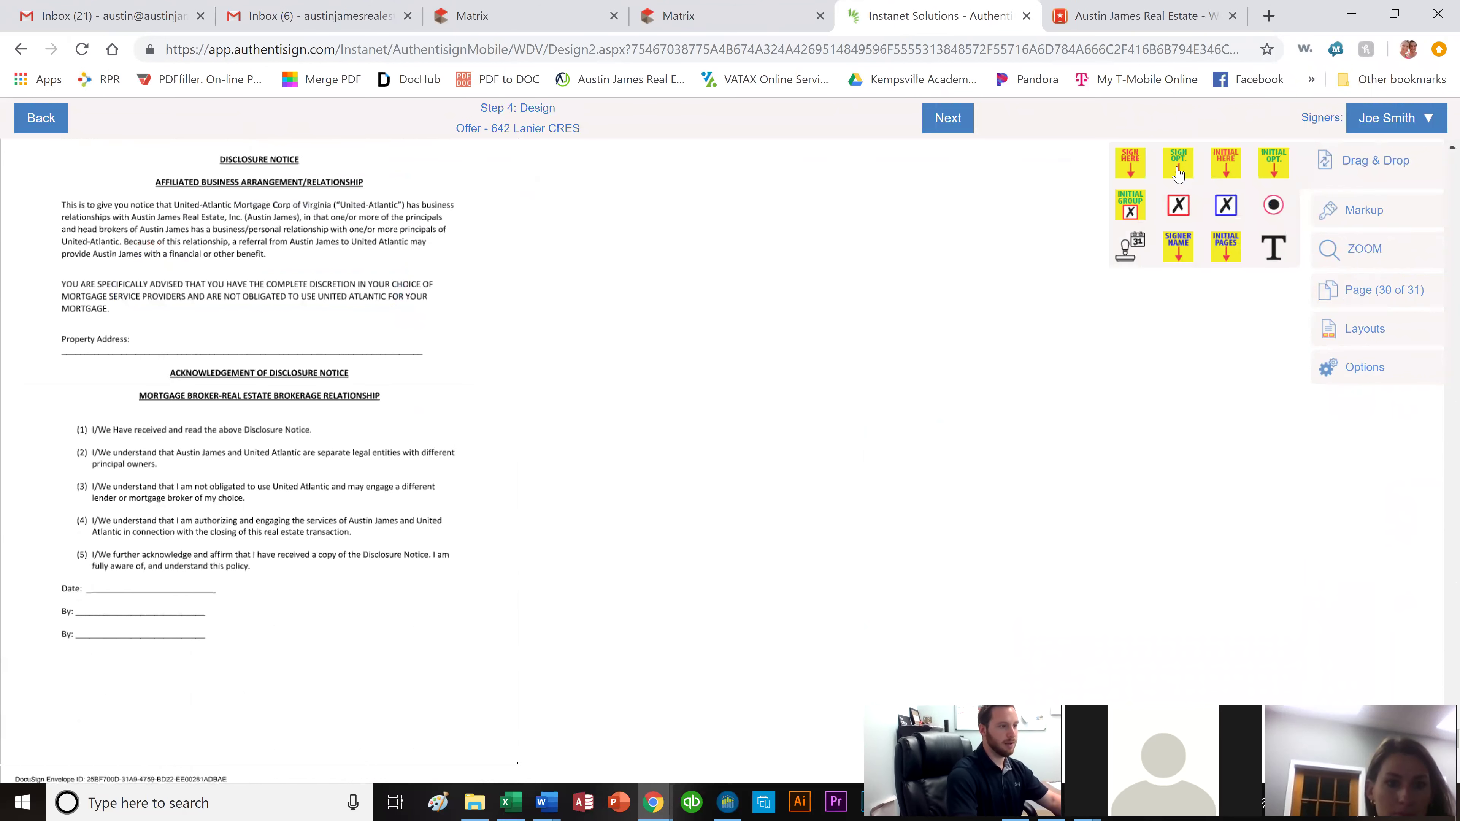
drag(1130, 165, 276, 477)
drag(40, 578, 111, 572)
mouse_move(1125, 248)
mouse_down()
mouse_move(805, 431)
mouse_move(118, 604)
mouse_up()
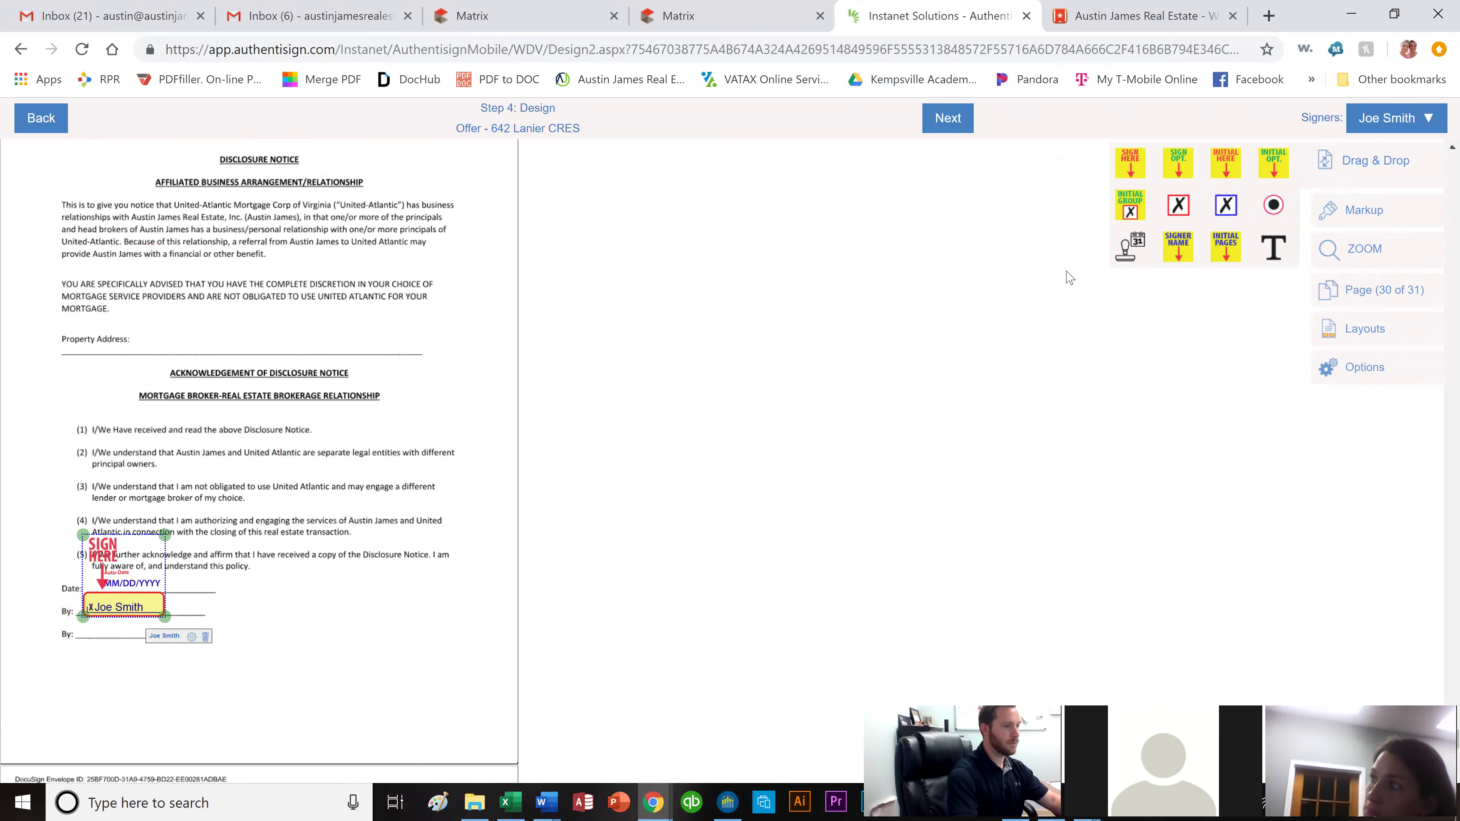
Switch the signer to the second buyer and place their Sign Here field on the second By line.
click(1378, 122)
click(1332, 210)
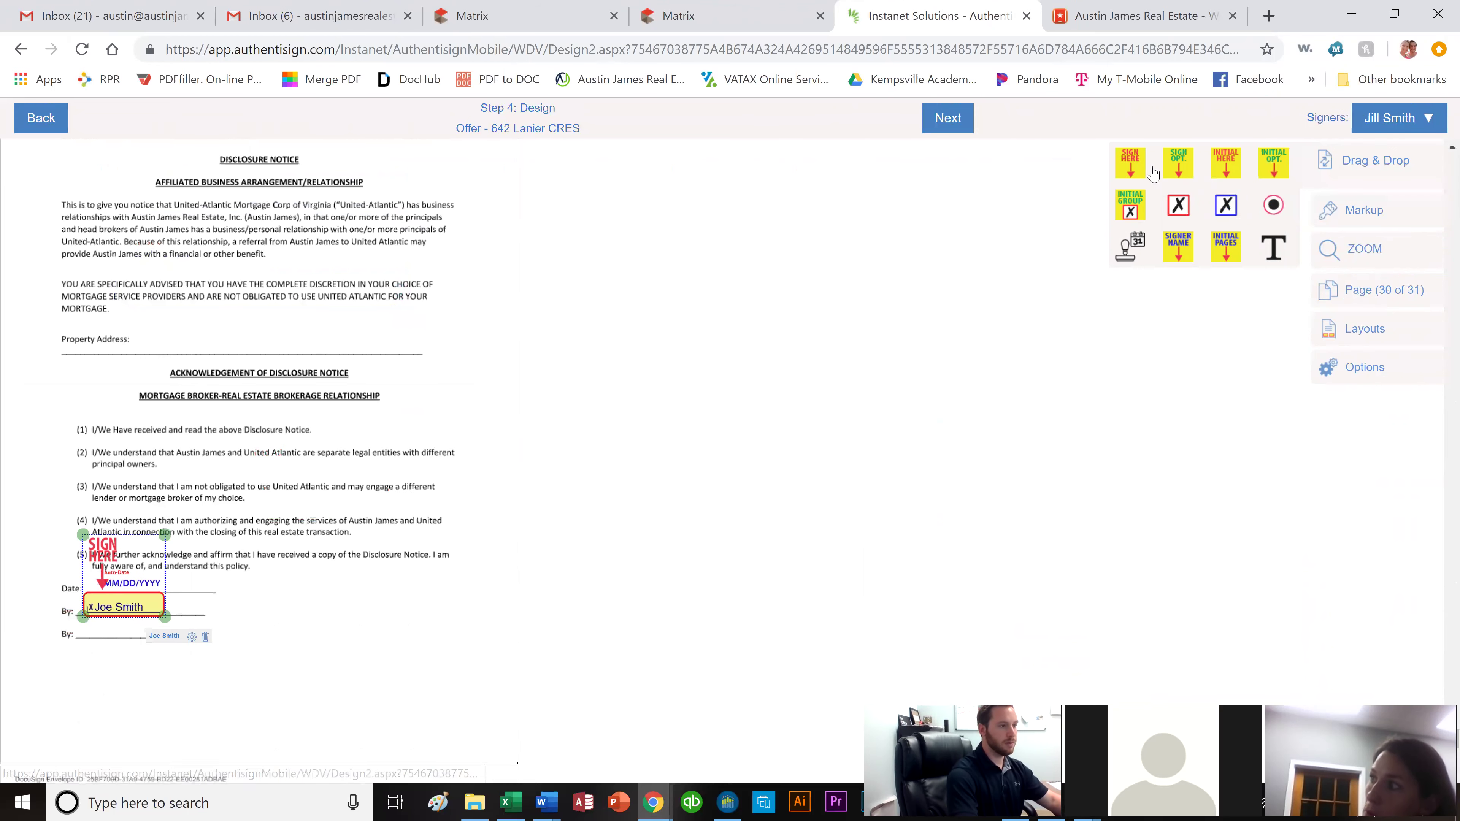
drag(1130, 167, 109, 586)
click(377, 544)
scroll(376, 543, down, 6)
scroll(376, 543, down, 5)
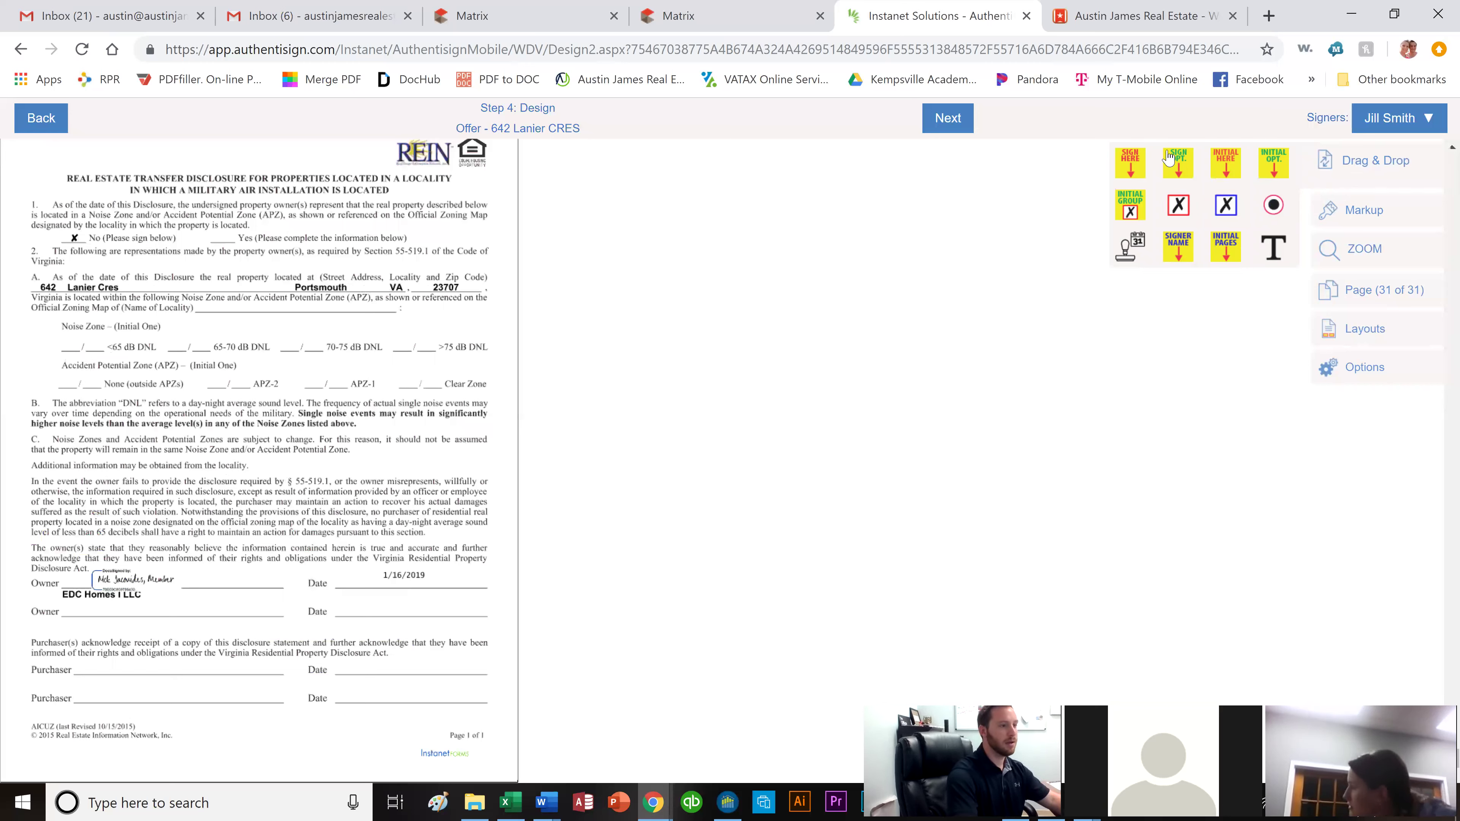
Add Sign Here and date fields for the second, then first, buyer on page 31's Purchaser lines.
mouse_move(1130, 164)
mouse_down()
mouse_move(16, 620)
mouse_move(95, 638)
mouse_up()
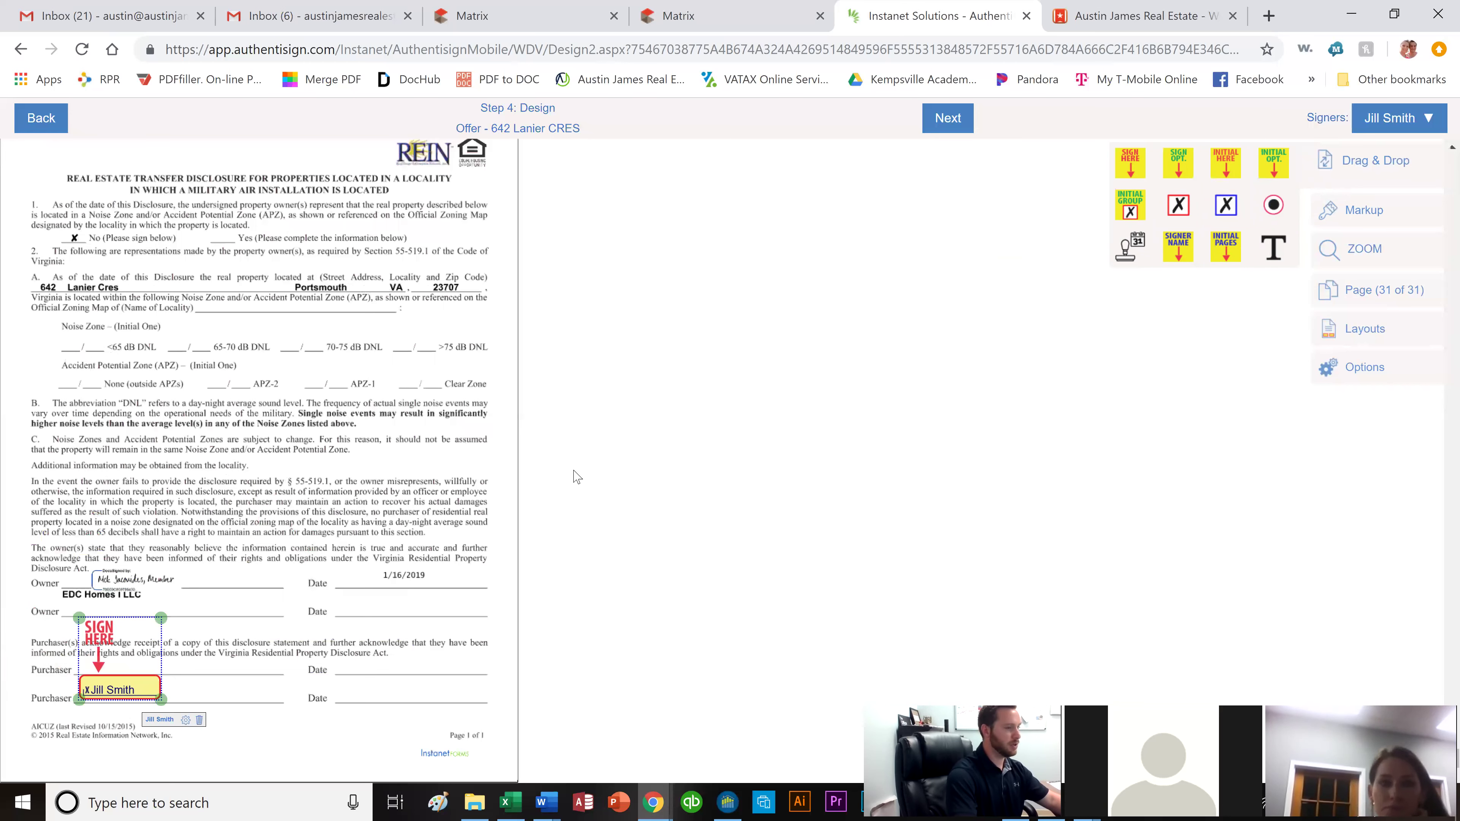
drag(355, 707, 359, 716)
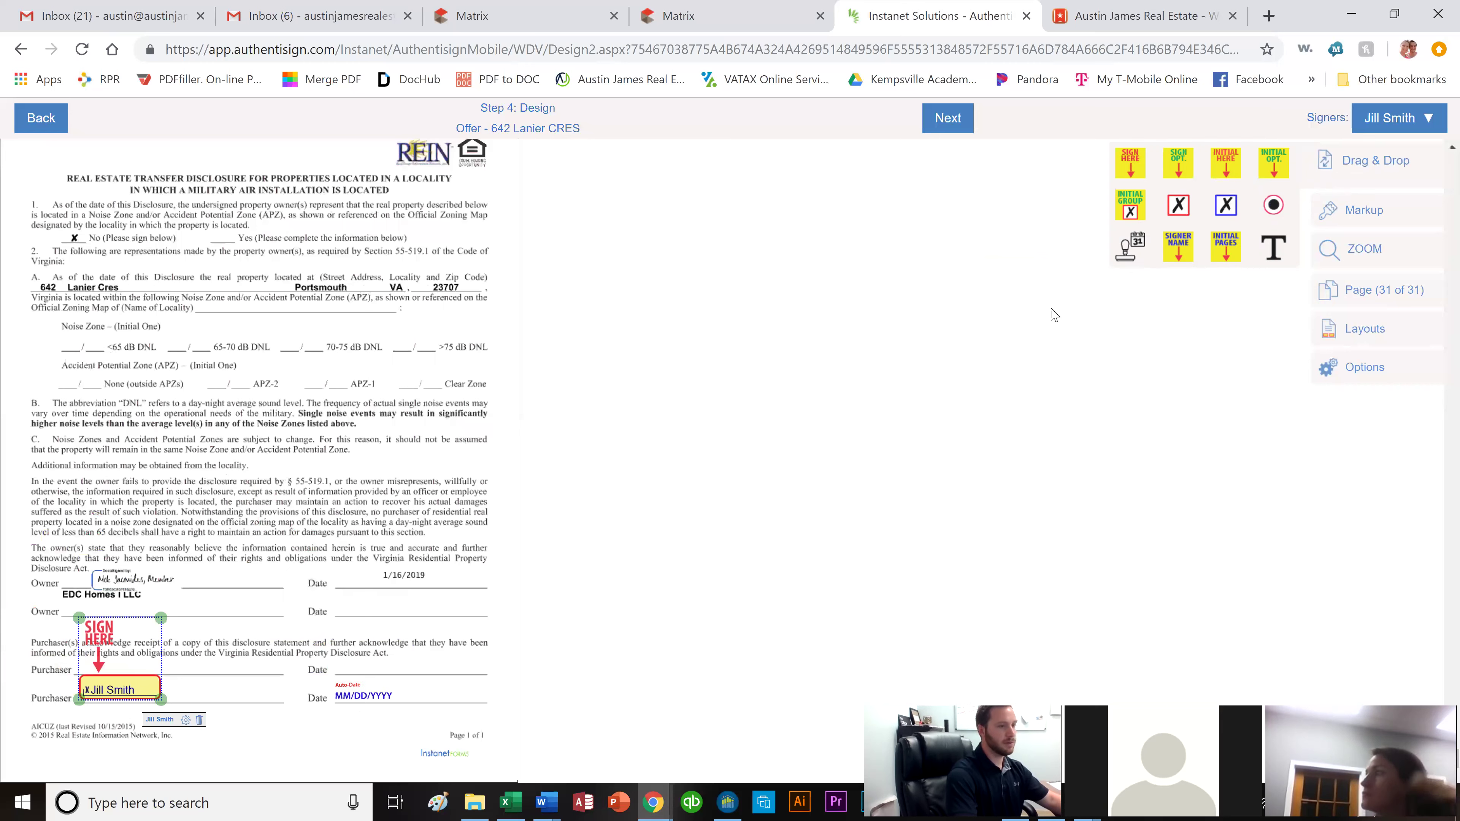
click(1408, 117)
click(1318, 185)
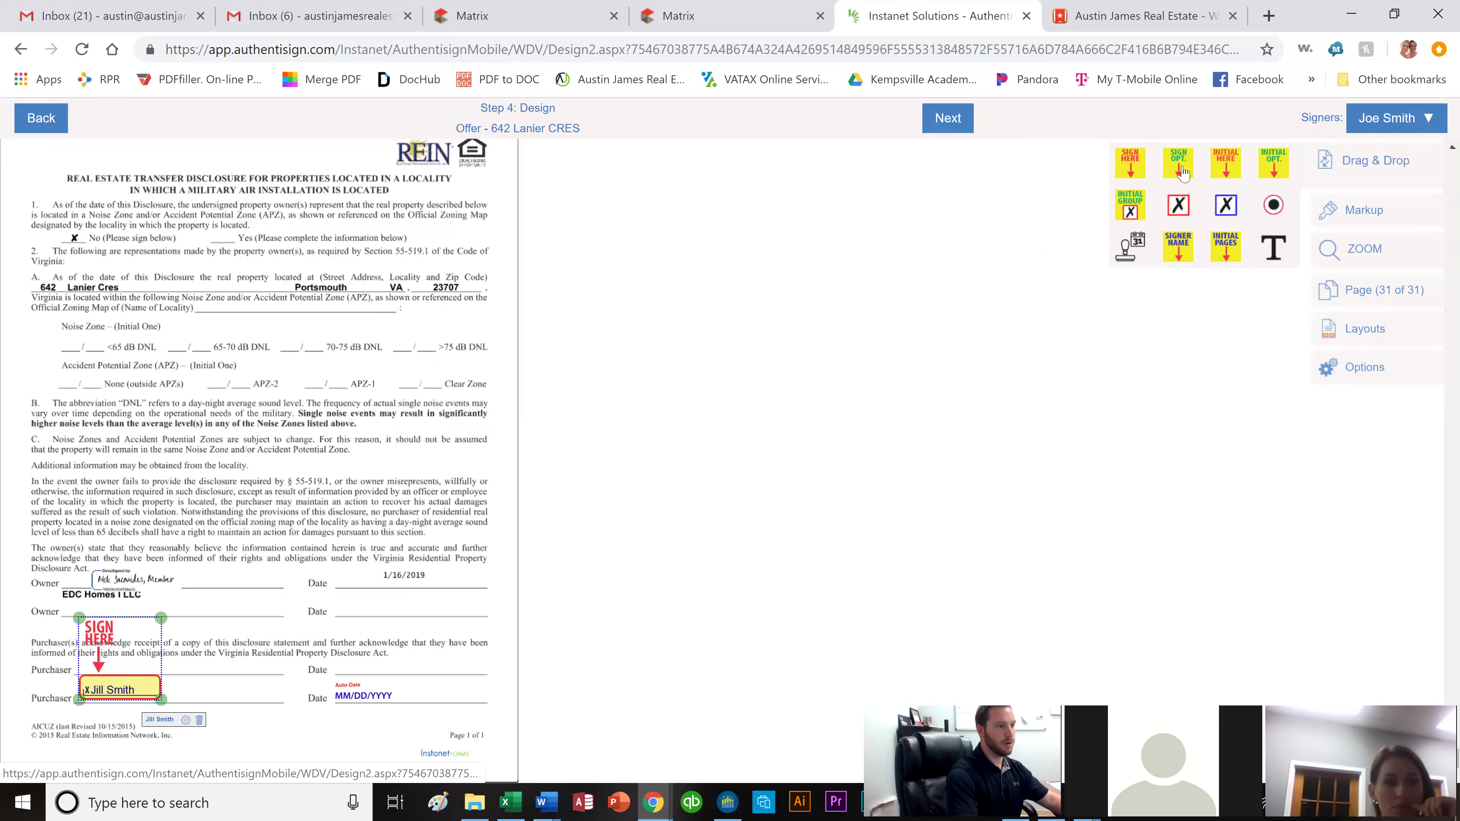
drag(1131, 168, 114, 621)
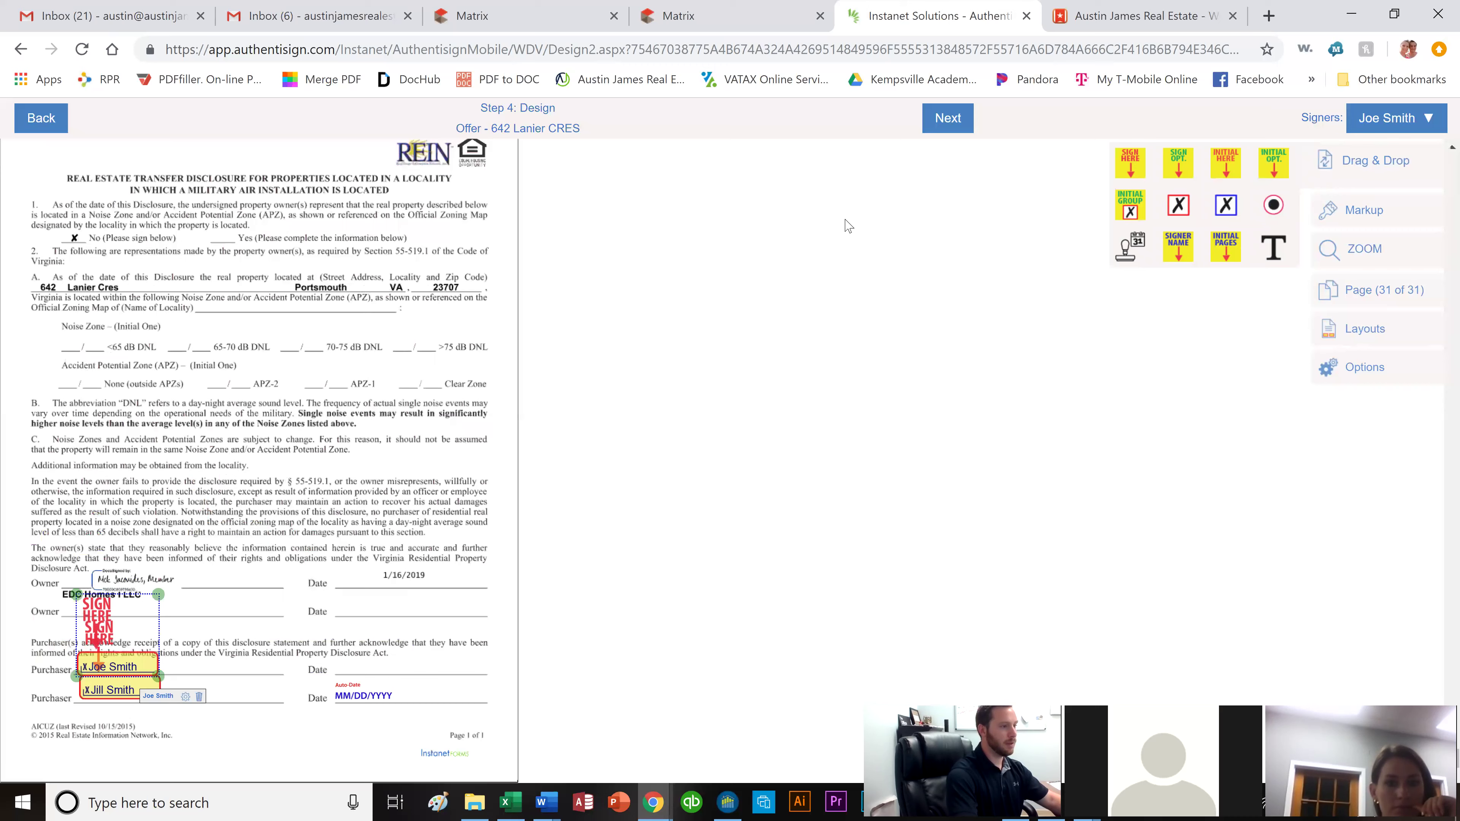
drag(1125, 247, 376, 672)
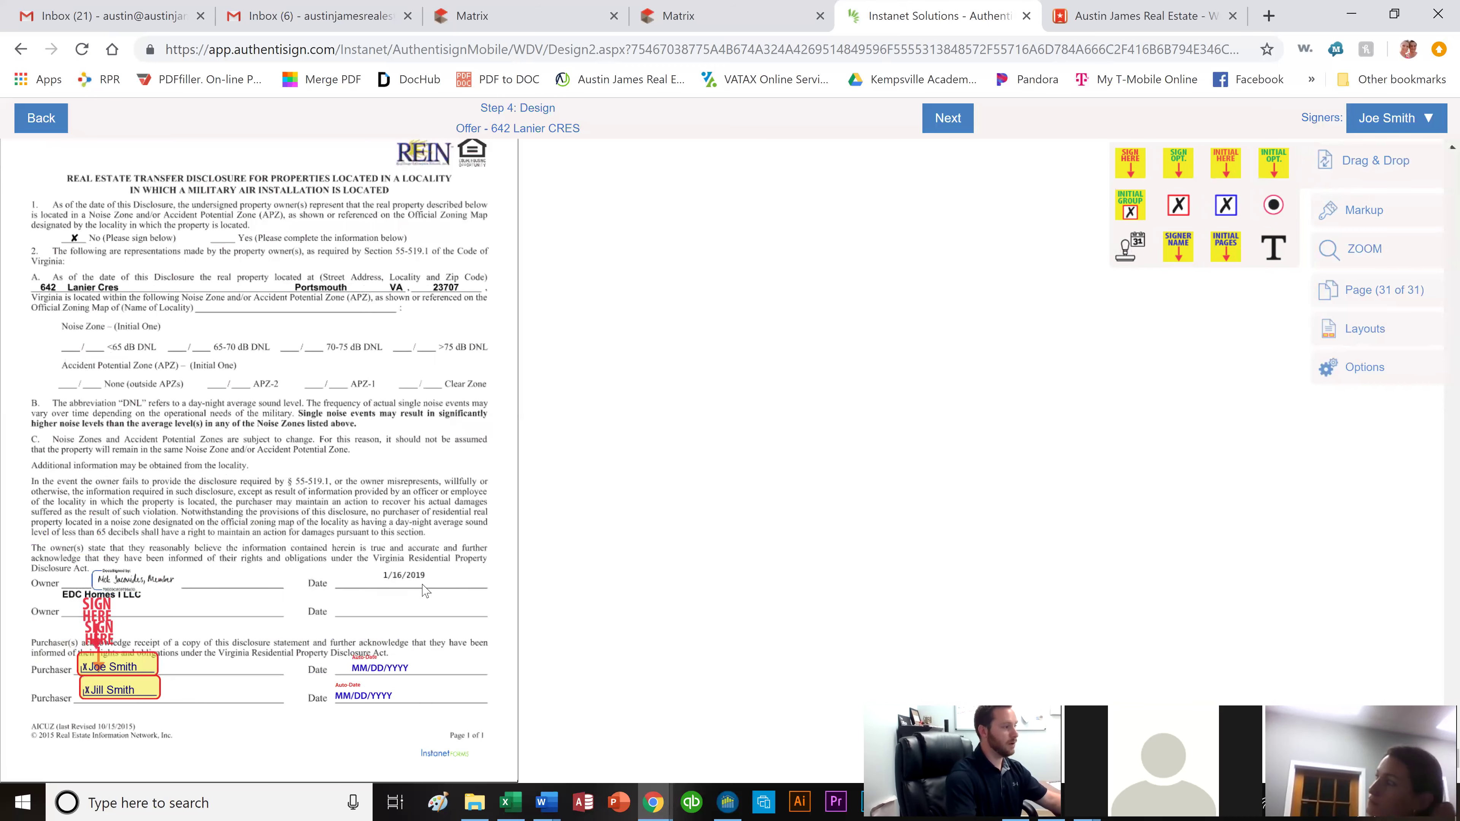
Scroll back up to the purchase agreement on page 1.
scroll(425, 590, up, 20)
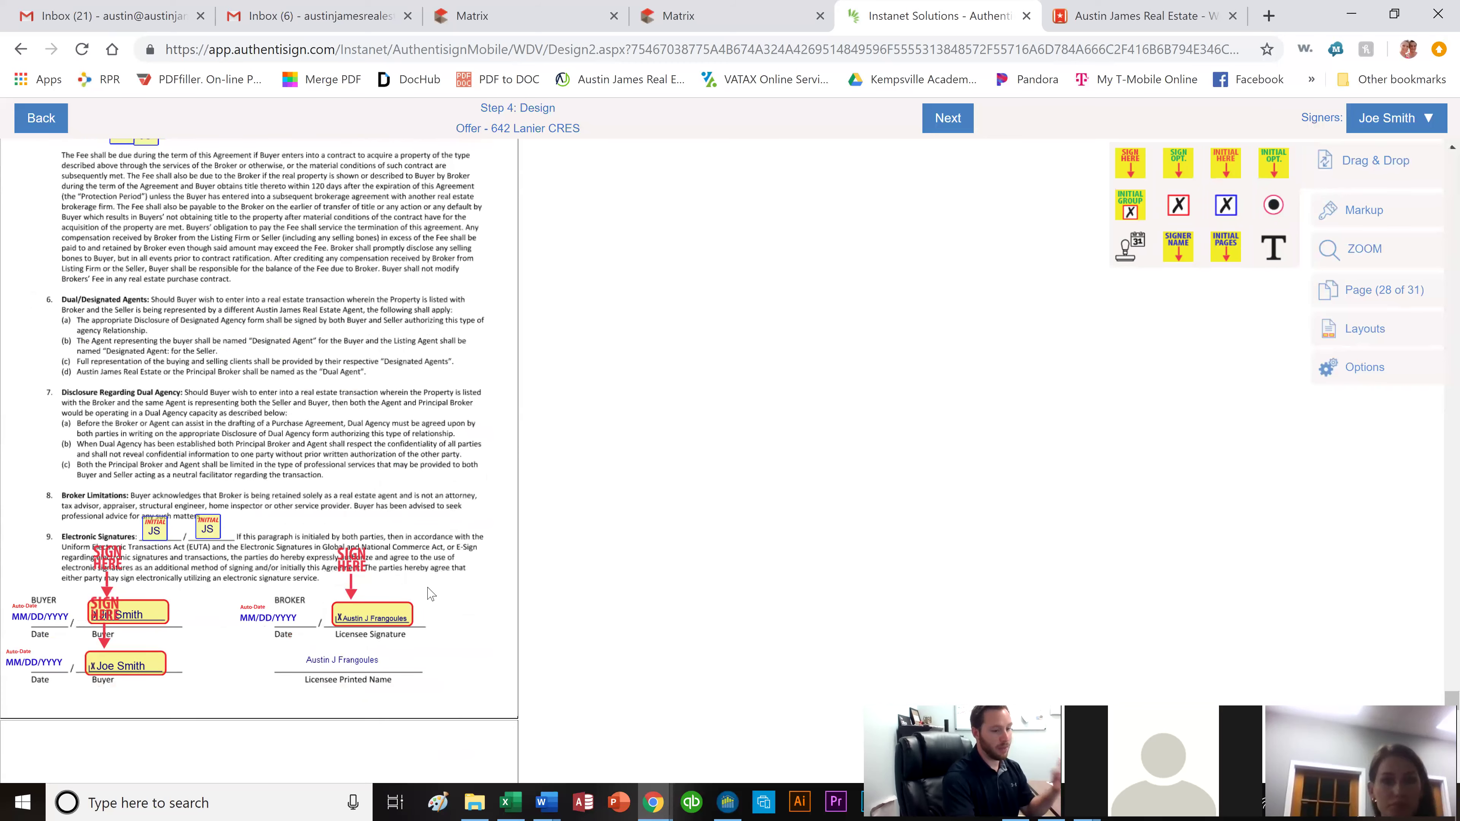
scroll(432, 595, up, 20)
scroll(419, 576, up, 20)
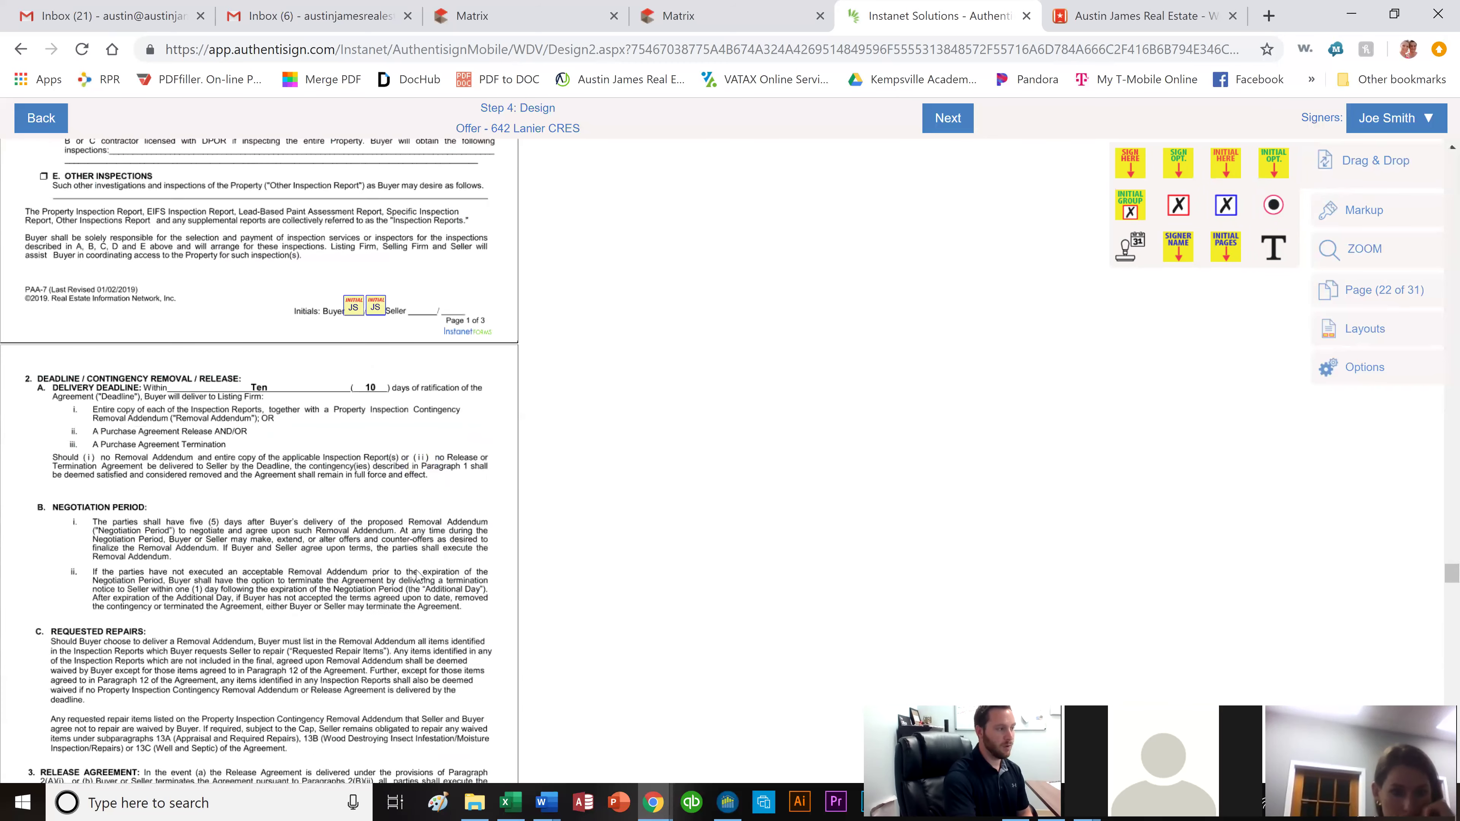
scroll(430, 573, up, 20)
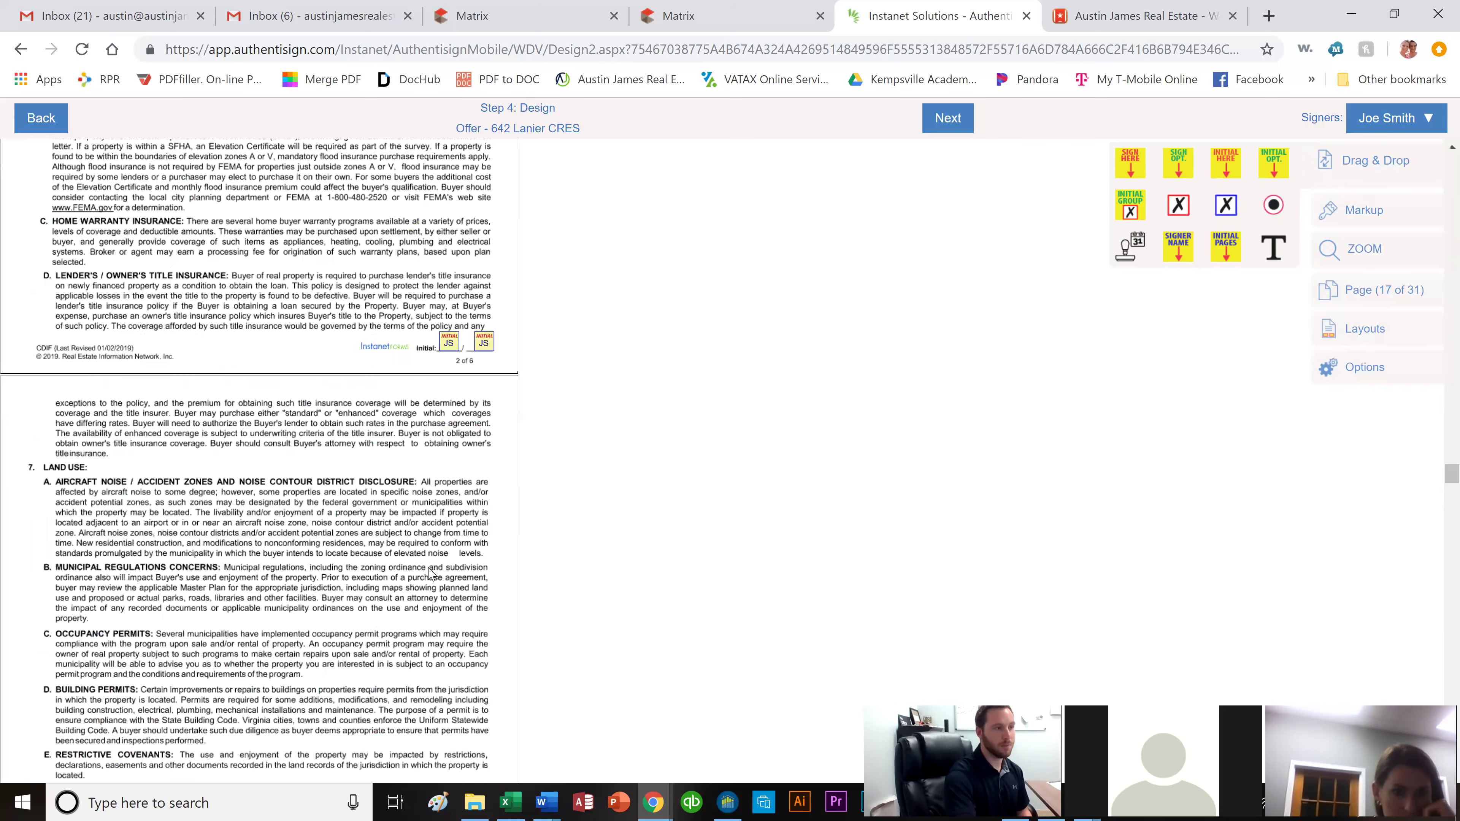
scroll(432, 574, up, 20)
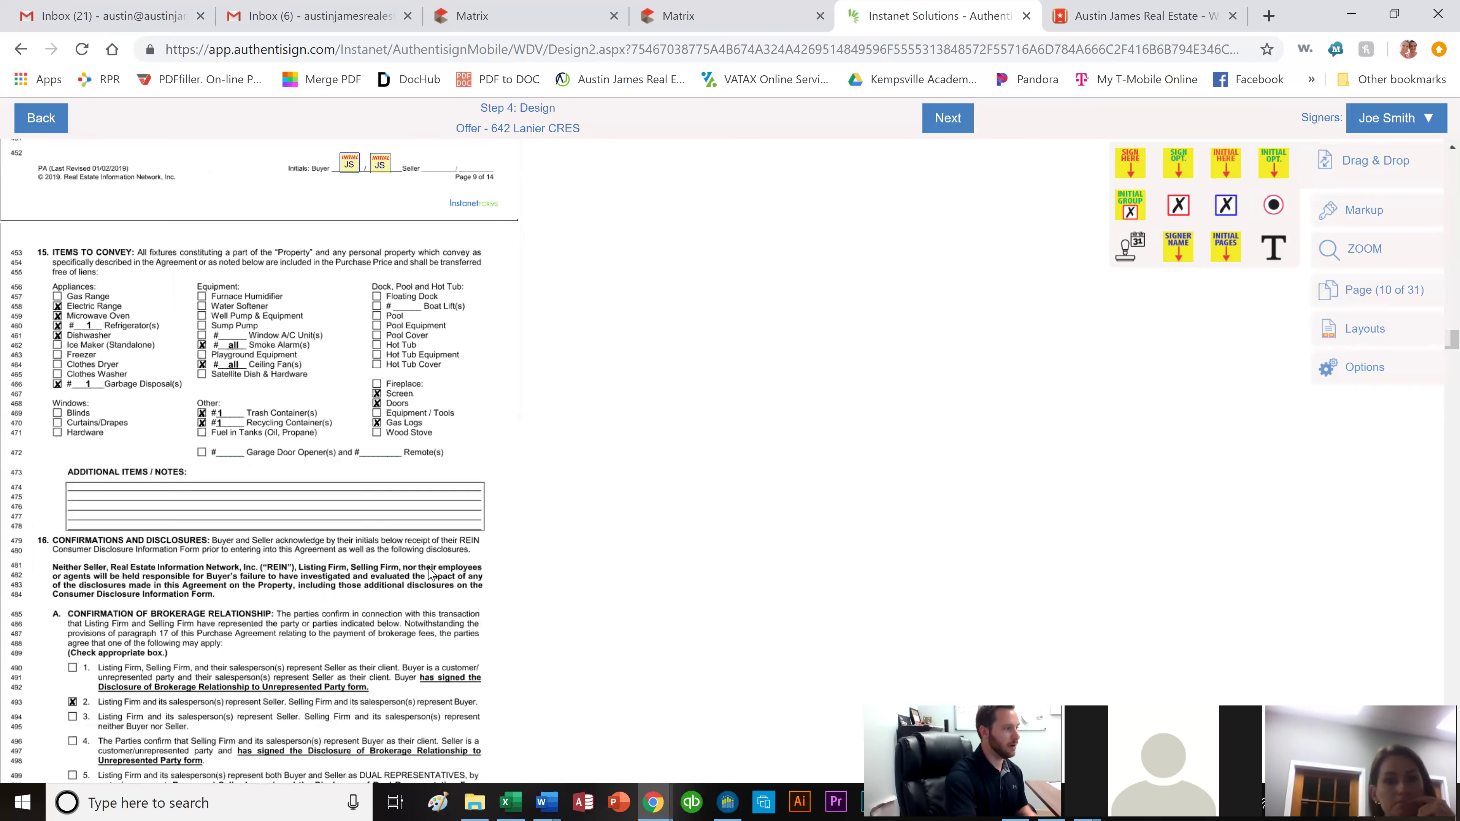
scroll(431, 574, up, 20)
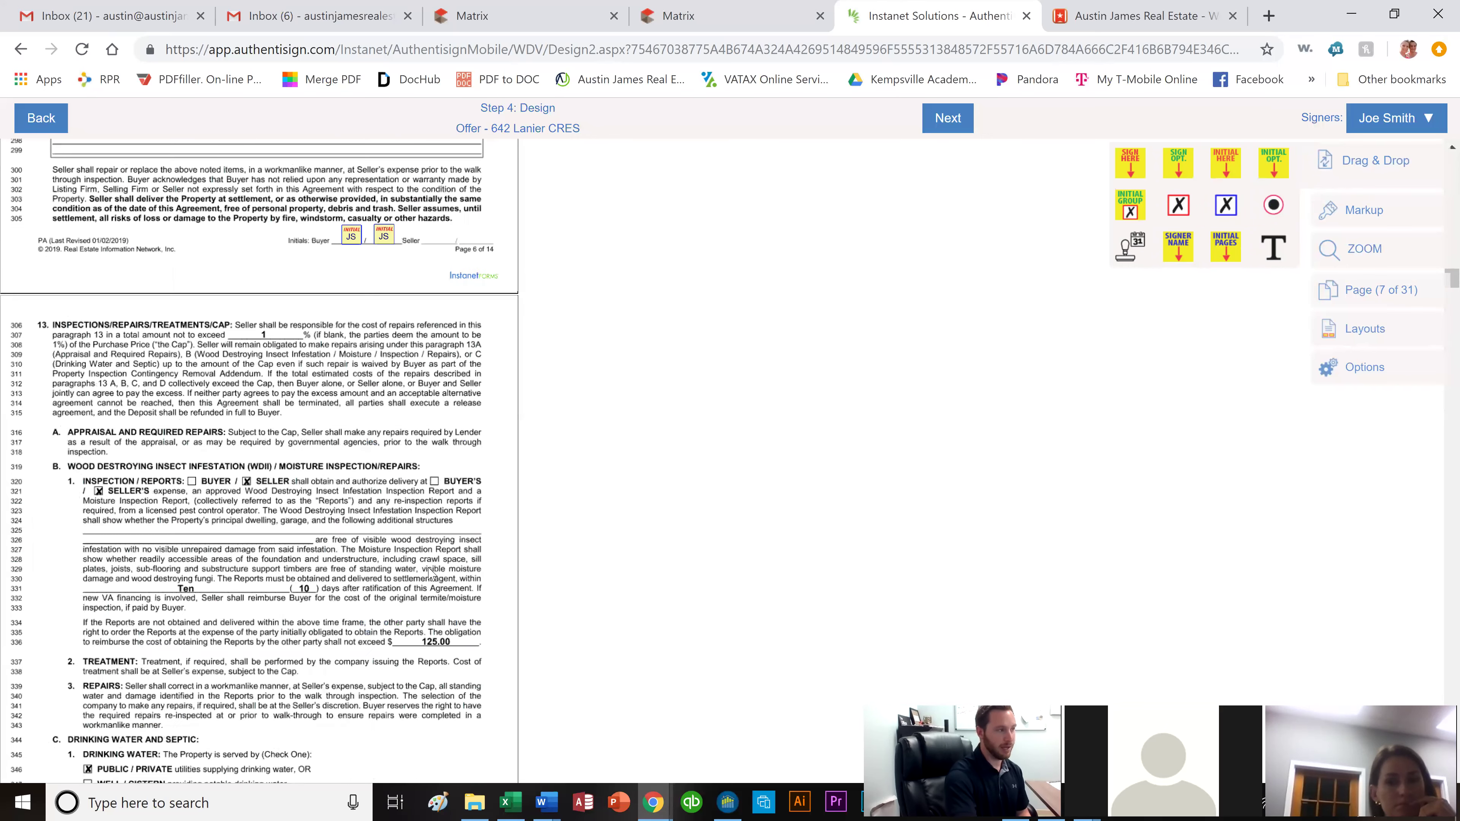
scroll(430, 573, up, 20)
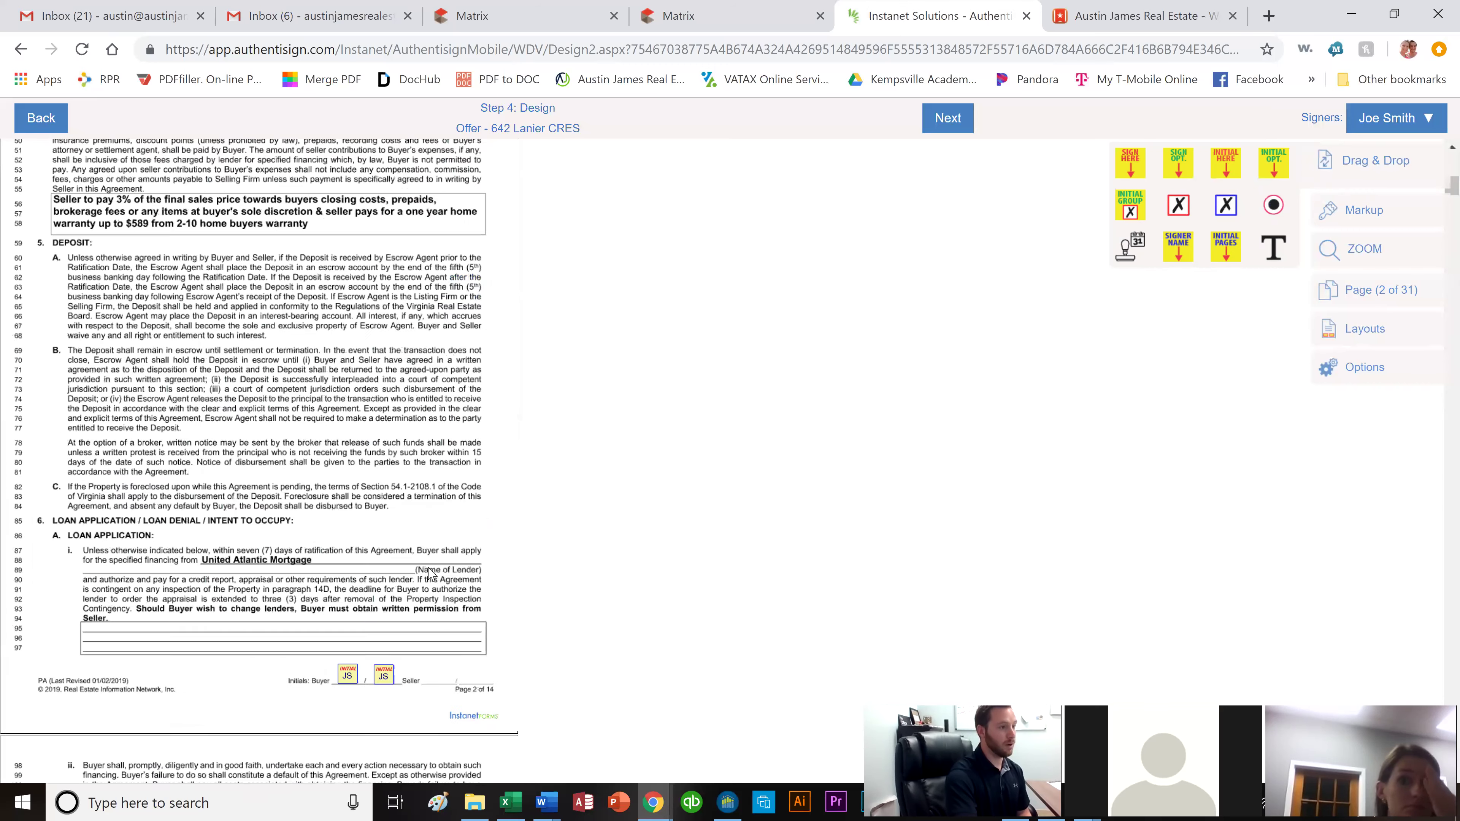
scroll(1073, 264, up, 5)
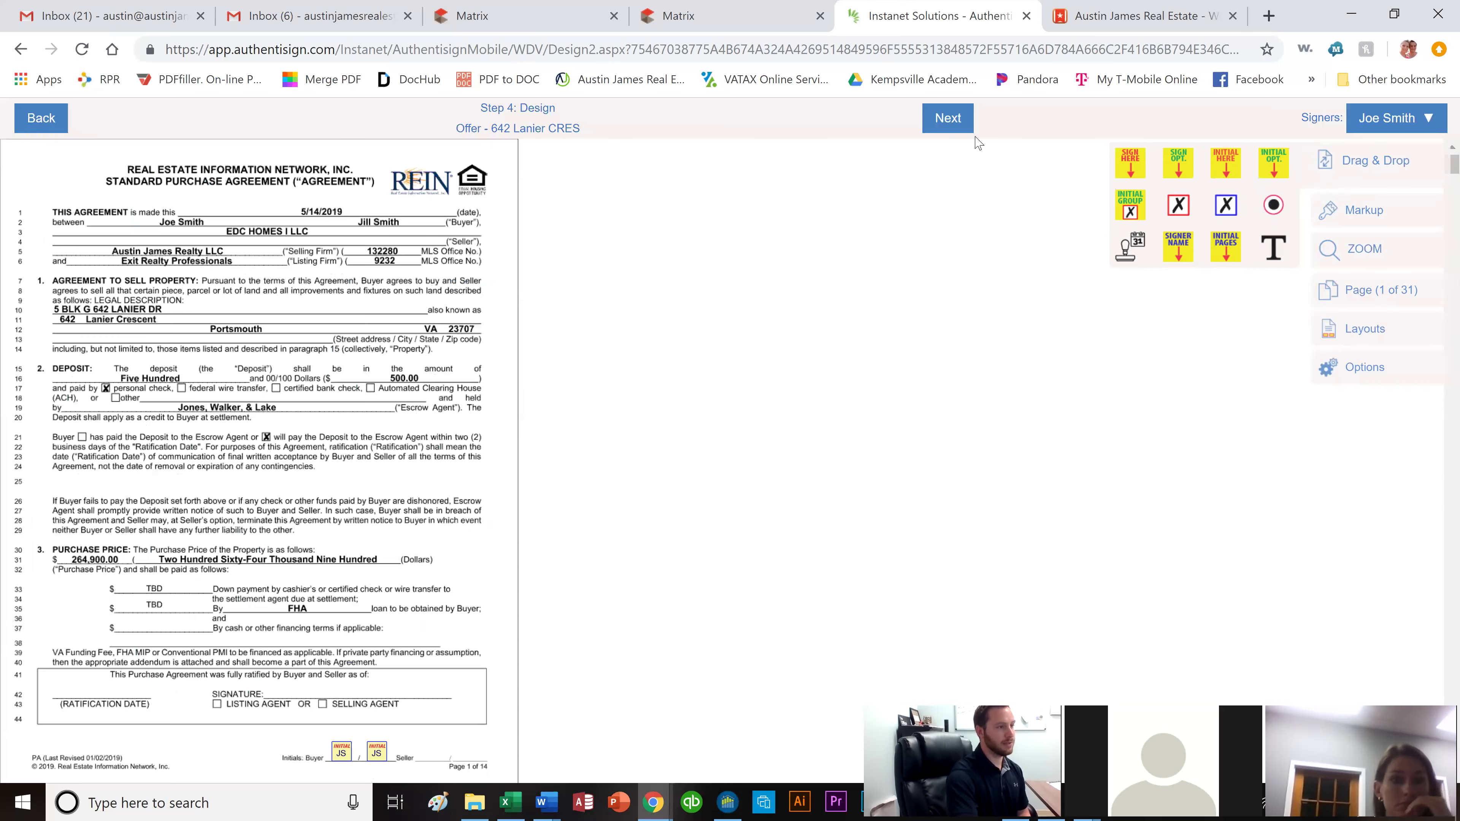
click(948, 118)
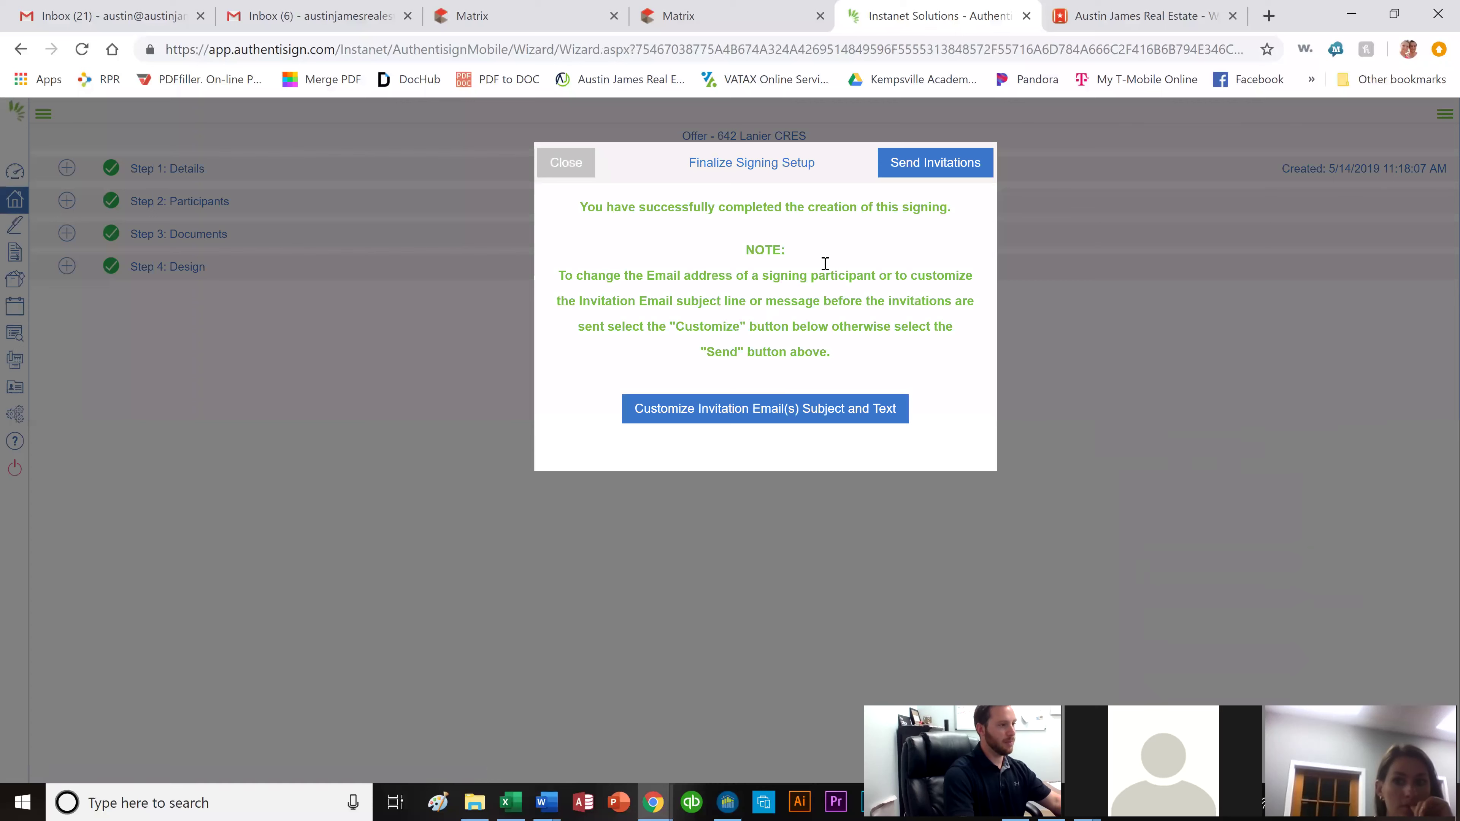
click(921, 172)
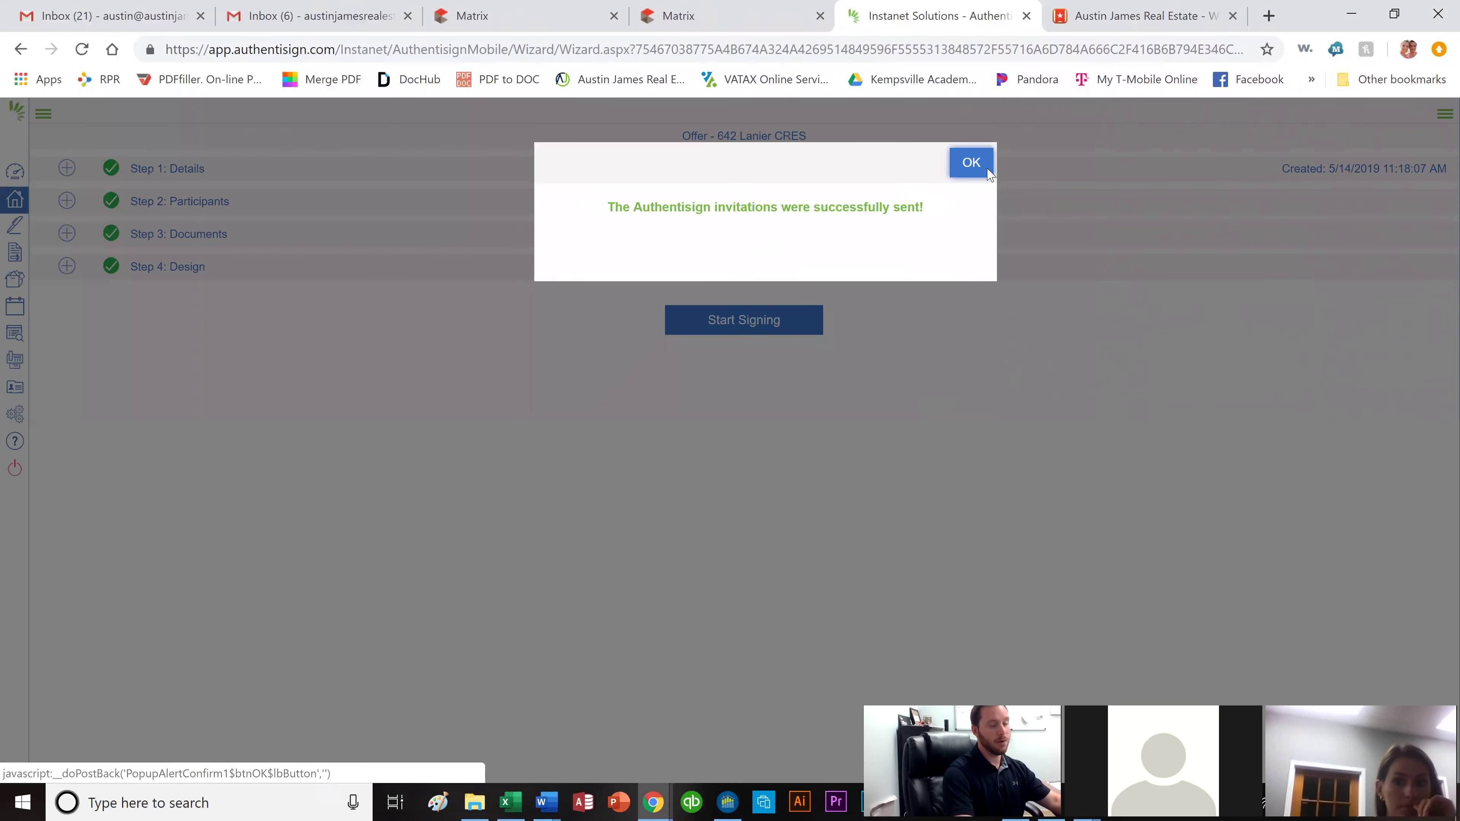
click(988, 170)
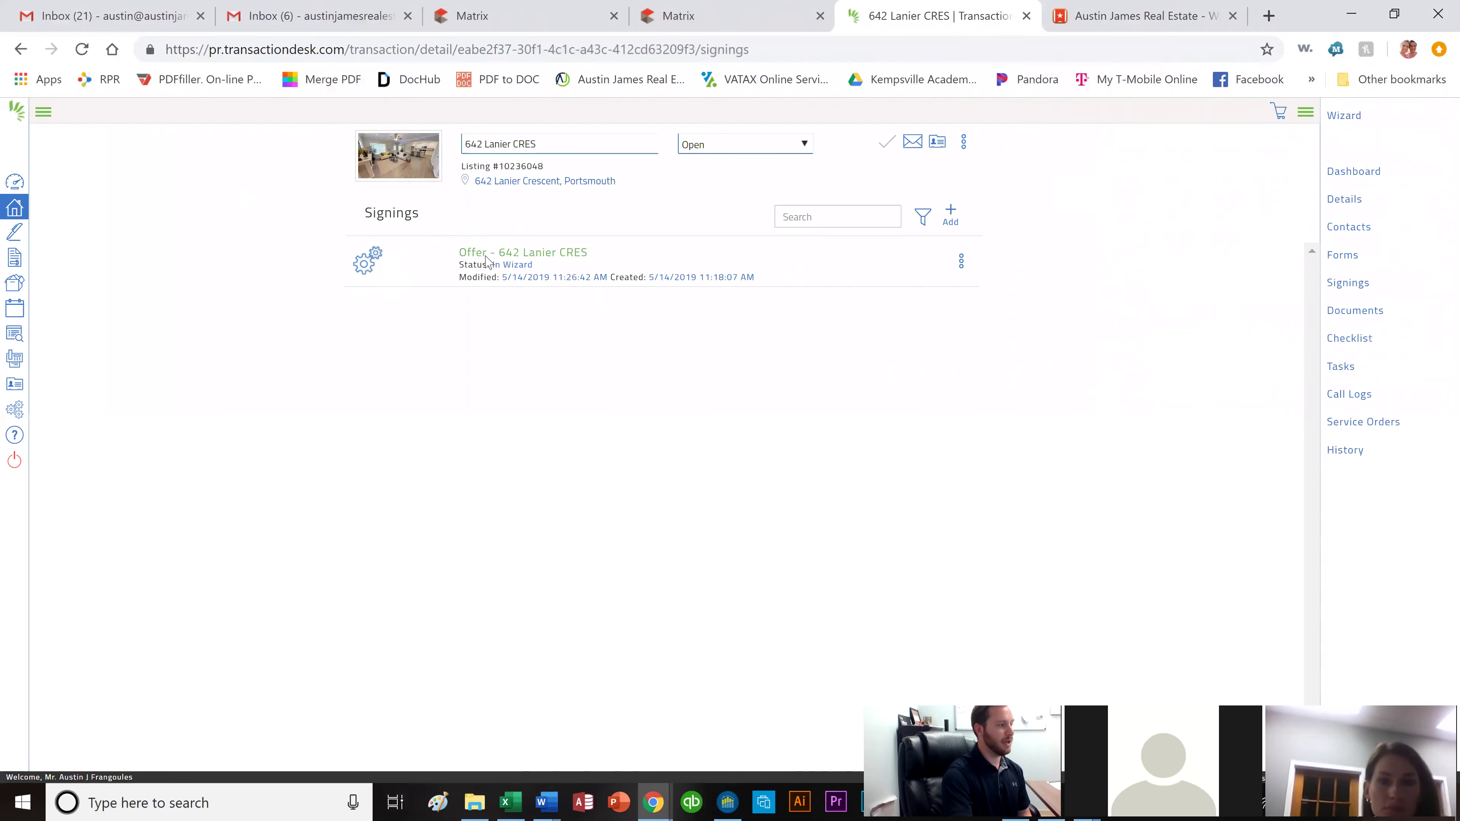
click(487, 254)
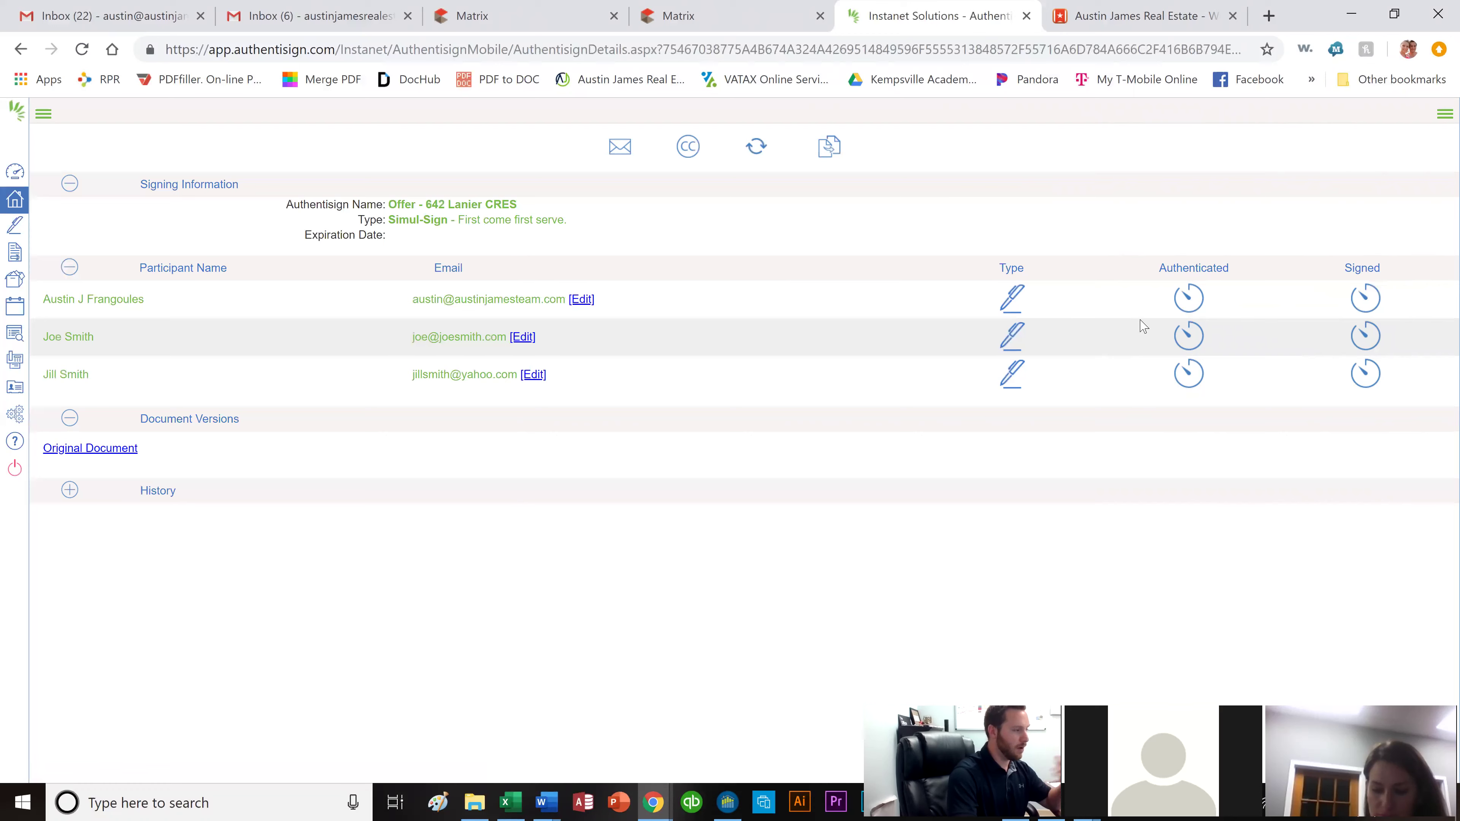
click(103, 23)
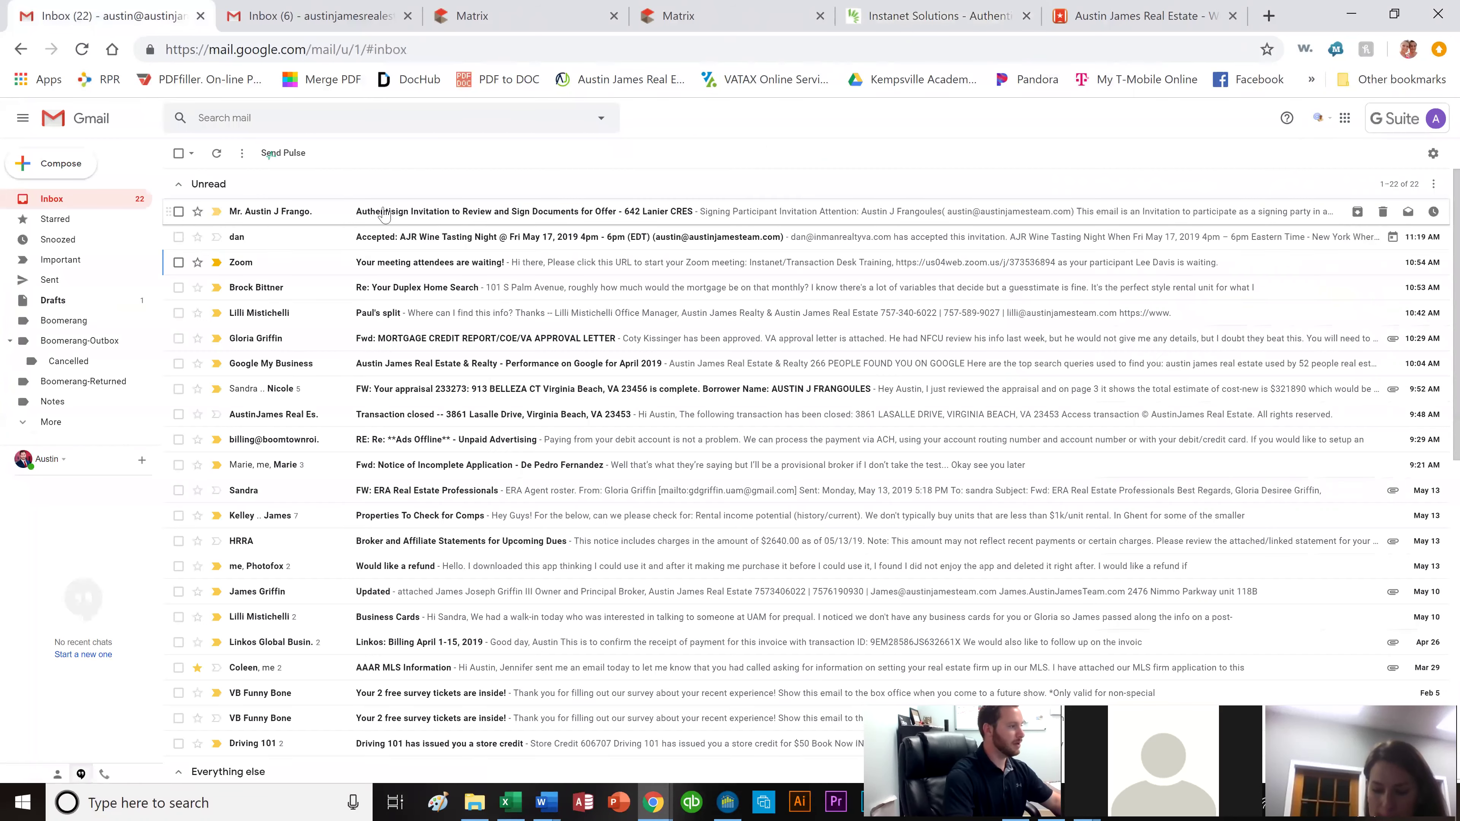
click(461, 222)
scroll(834, 459, down, 3)
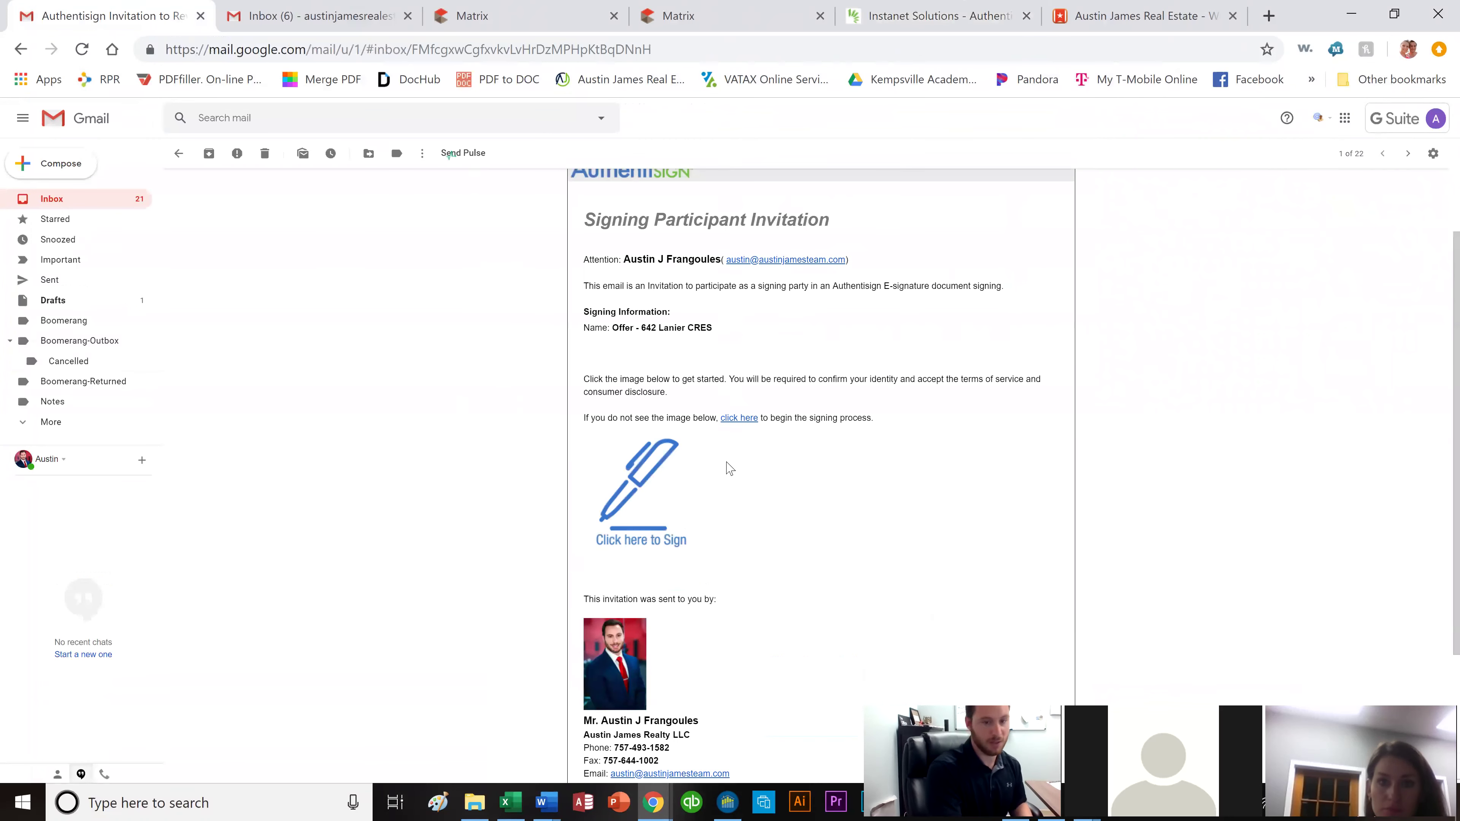
click(635, 496)
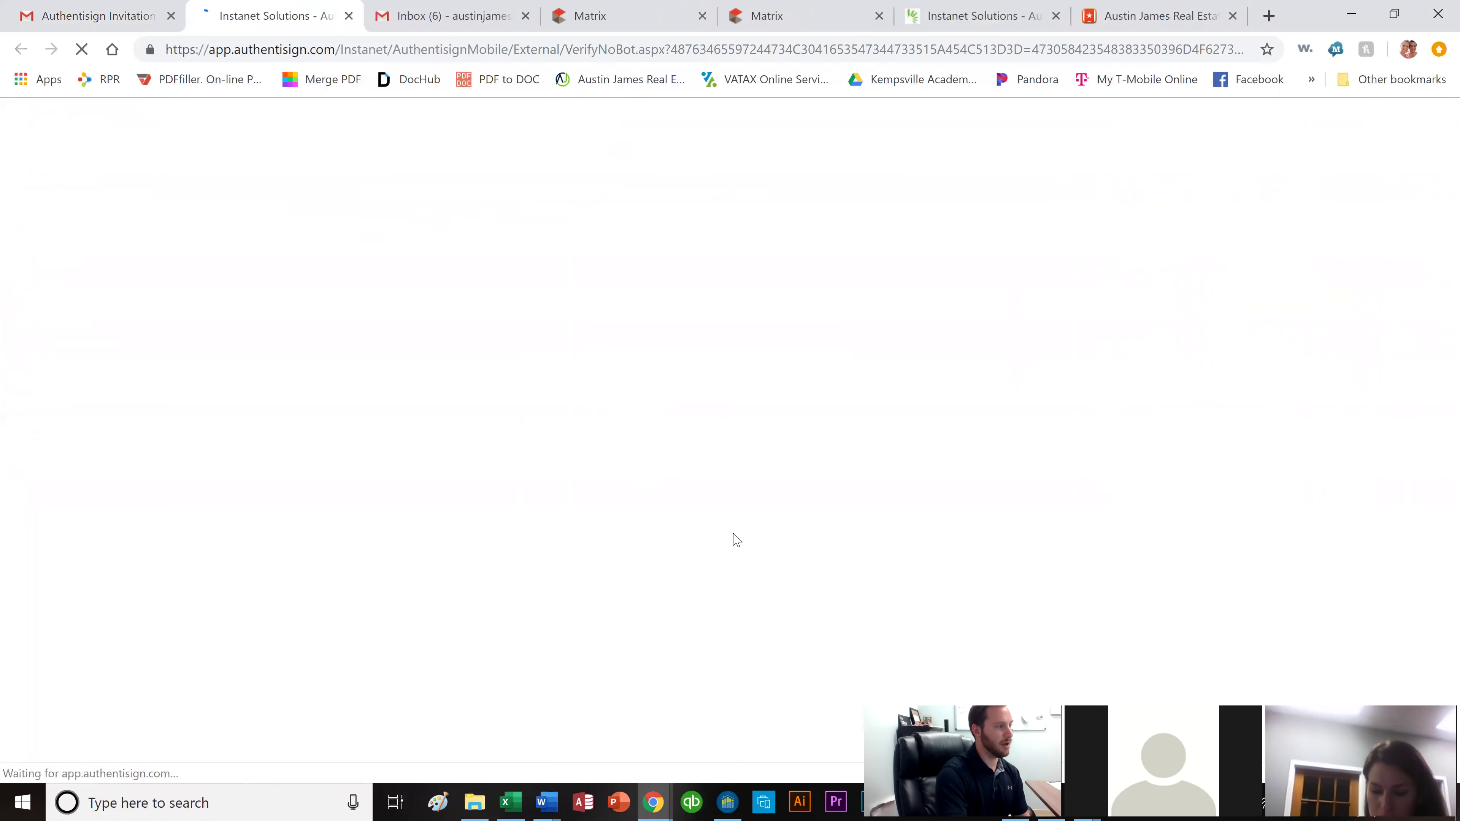
Pass the reCAPTCHA check and start signing the offer documents.
click(643, 212)
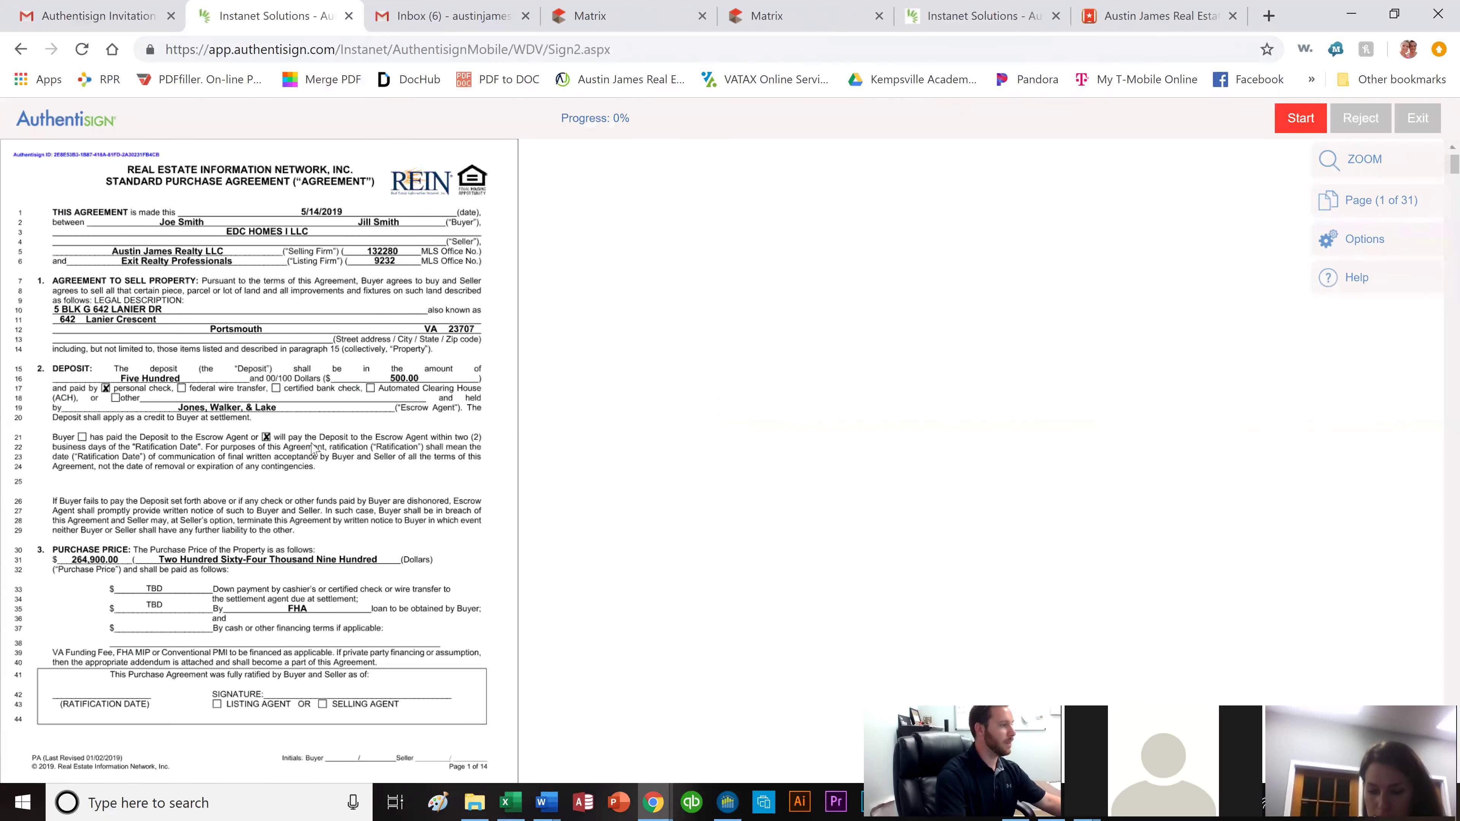
scroll(313, 448, down, 5)
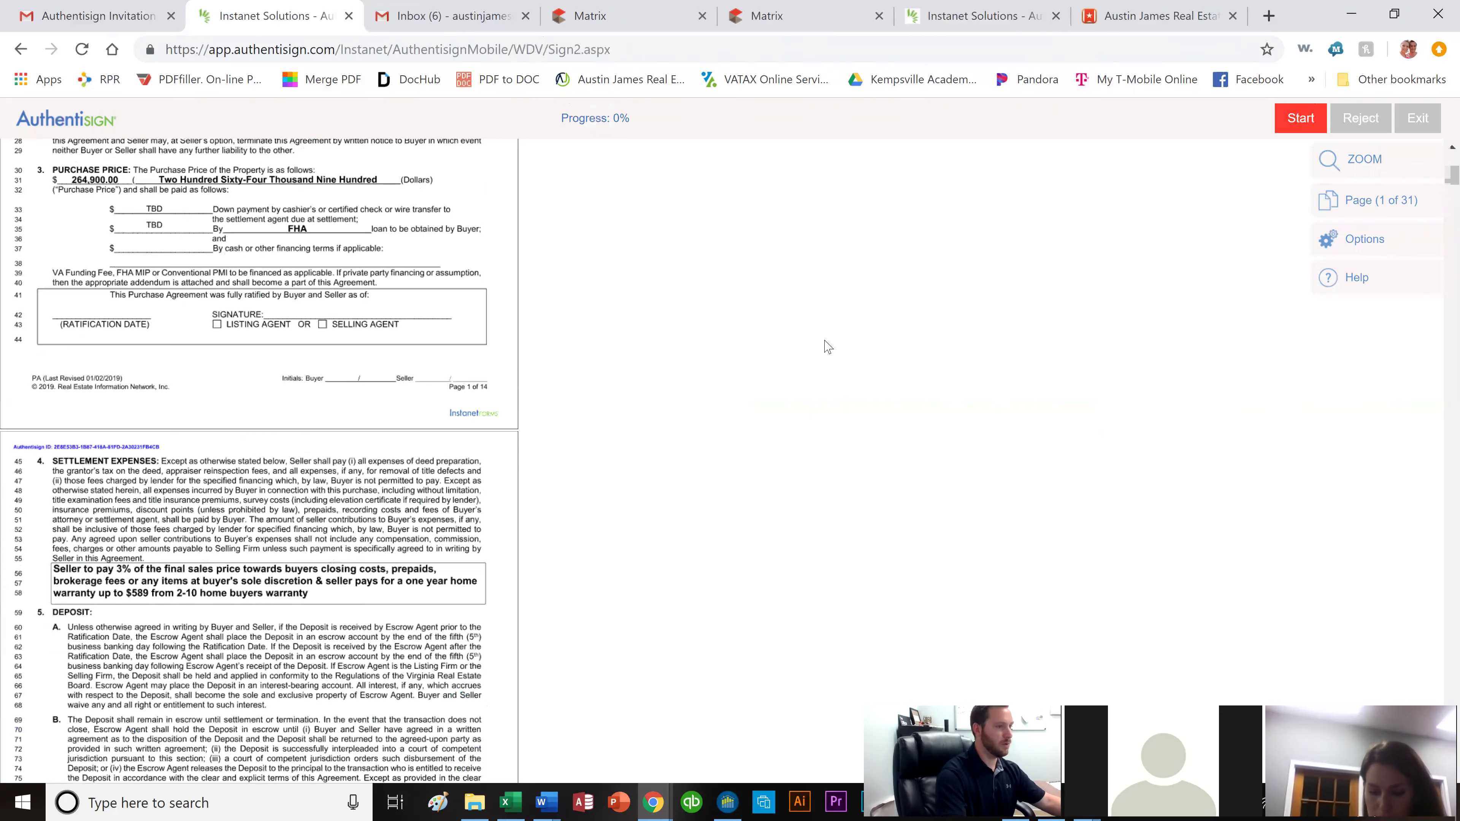
click(1311, 125)
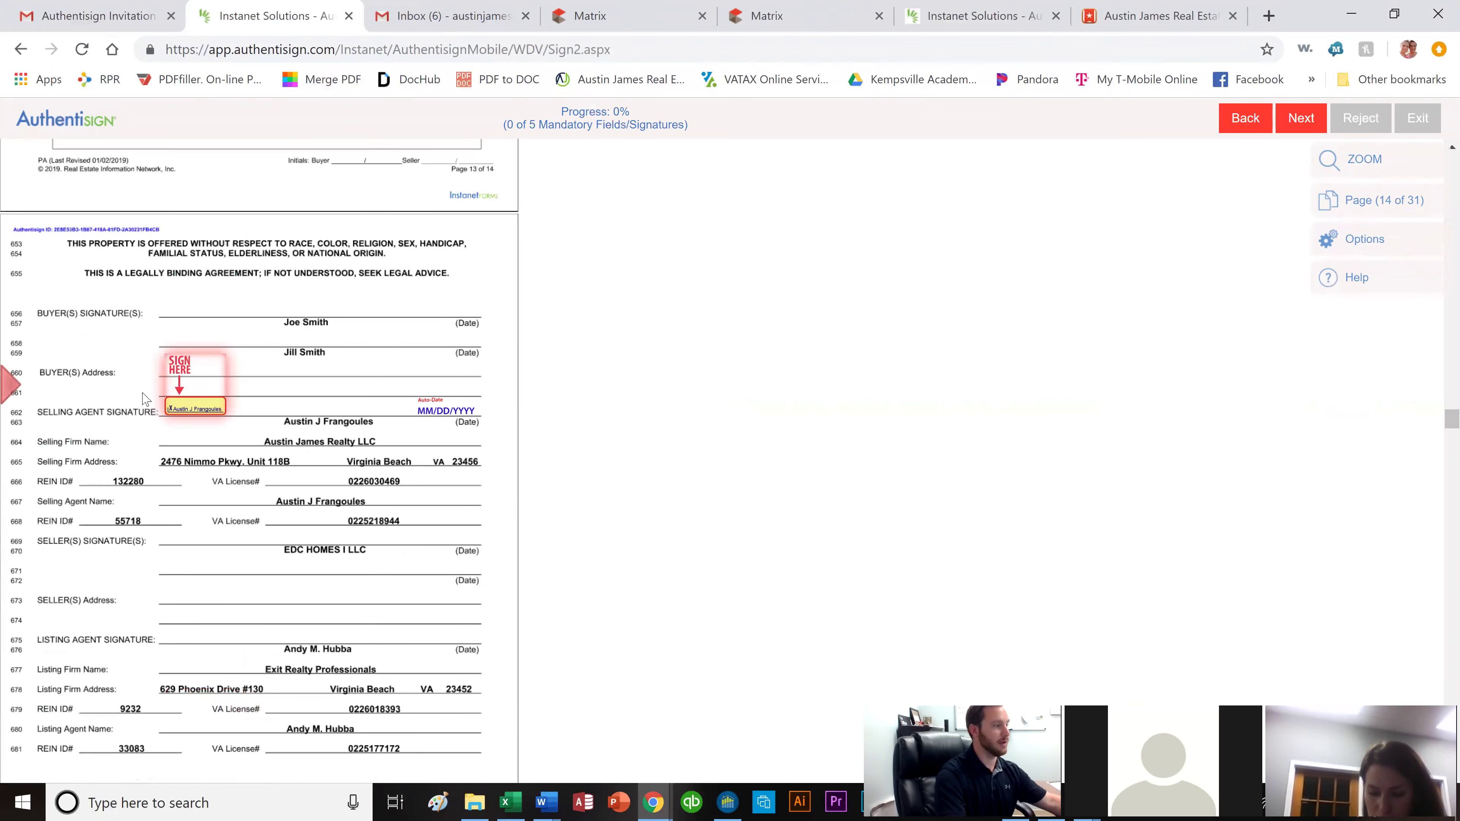
Sign the five SIGN HERE fields, complete signing and decline setting a dashboard password.
click(204, 406)
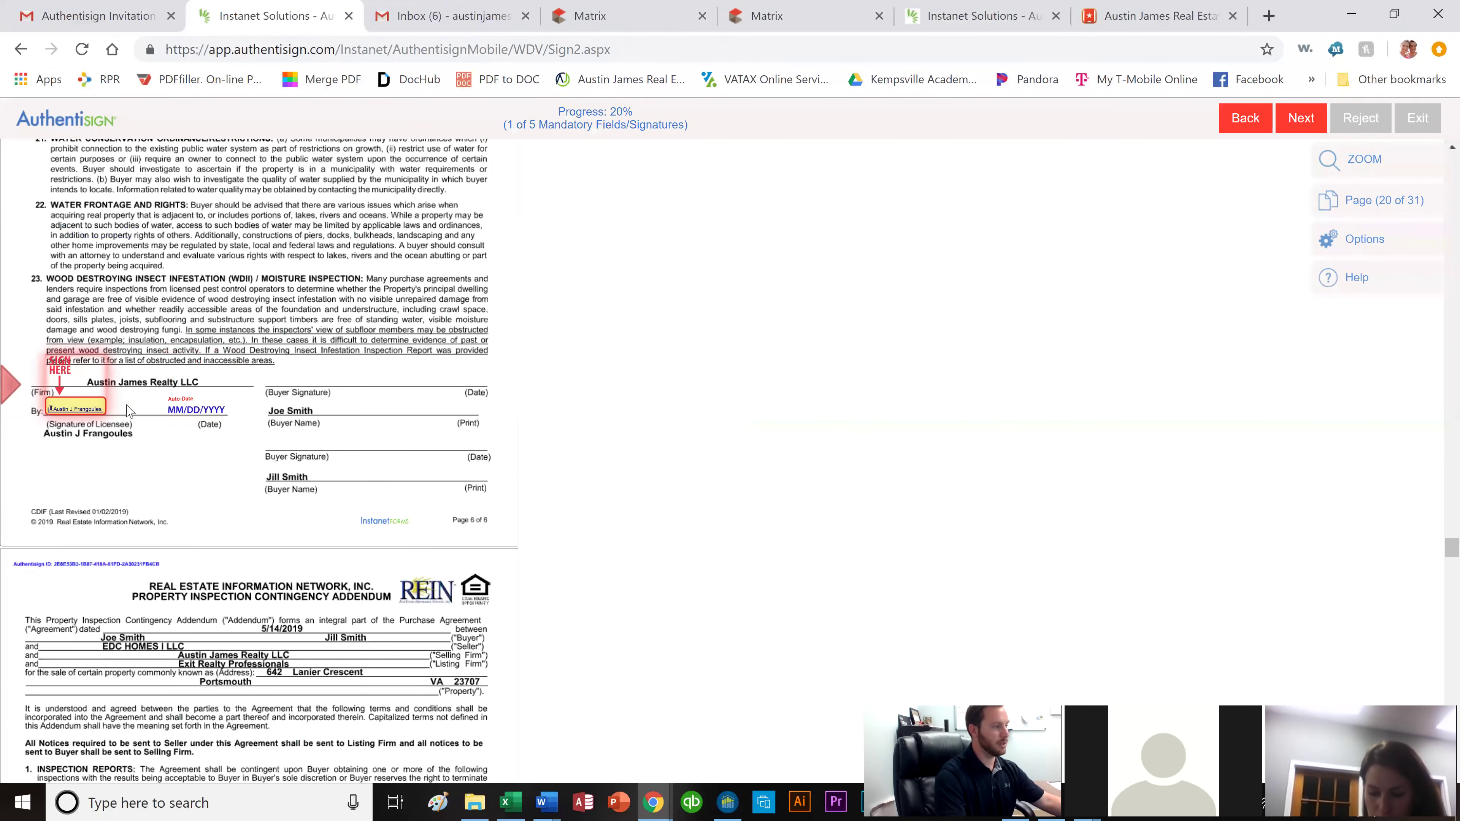
click(68, 415)
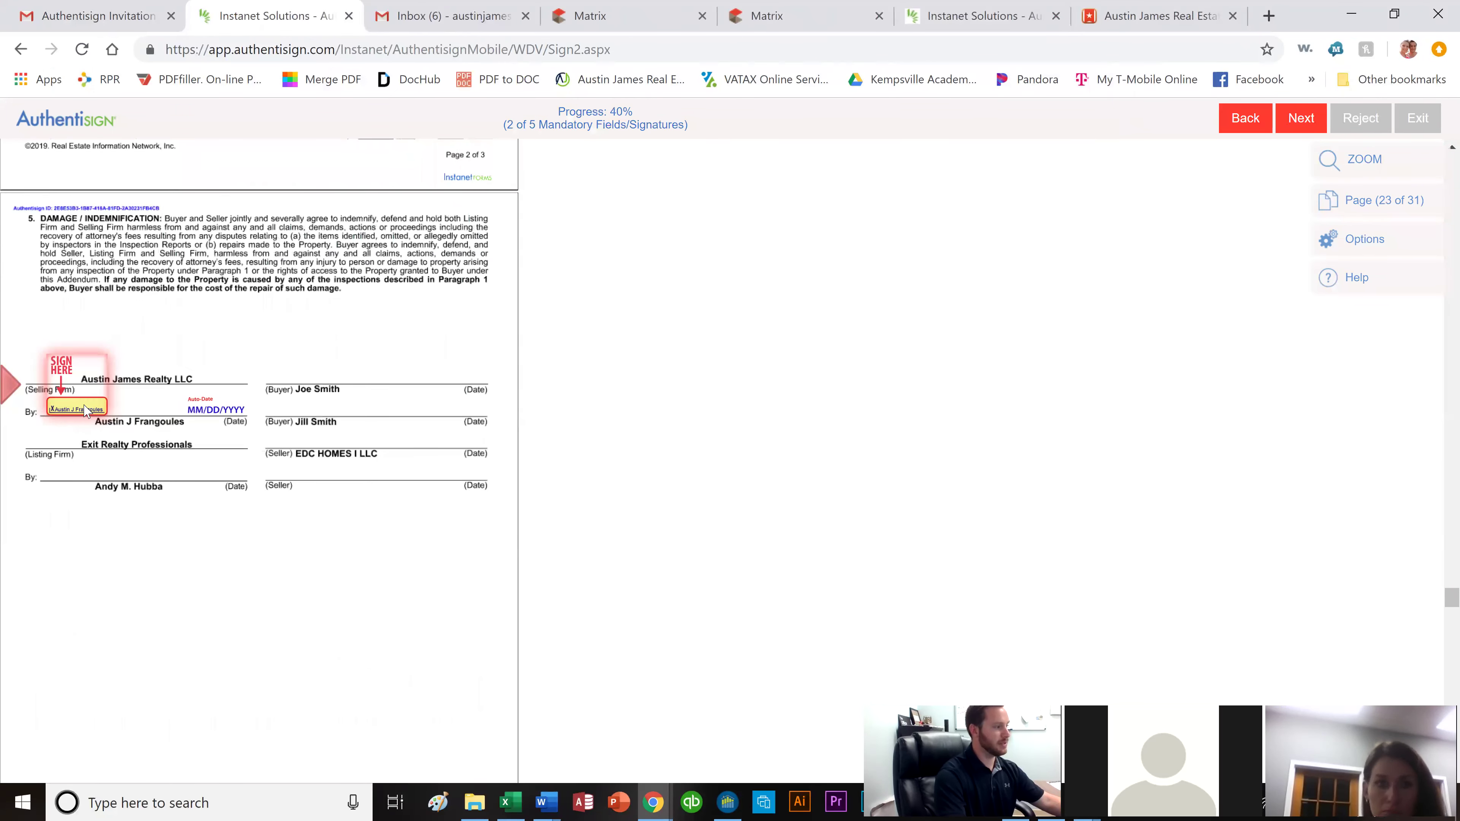
click(84, 413)
click(329, 427)
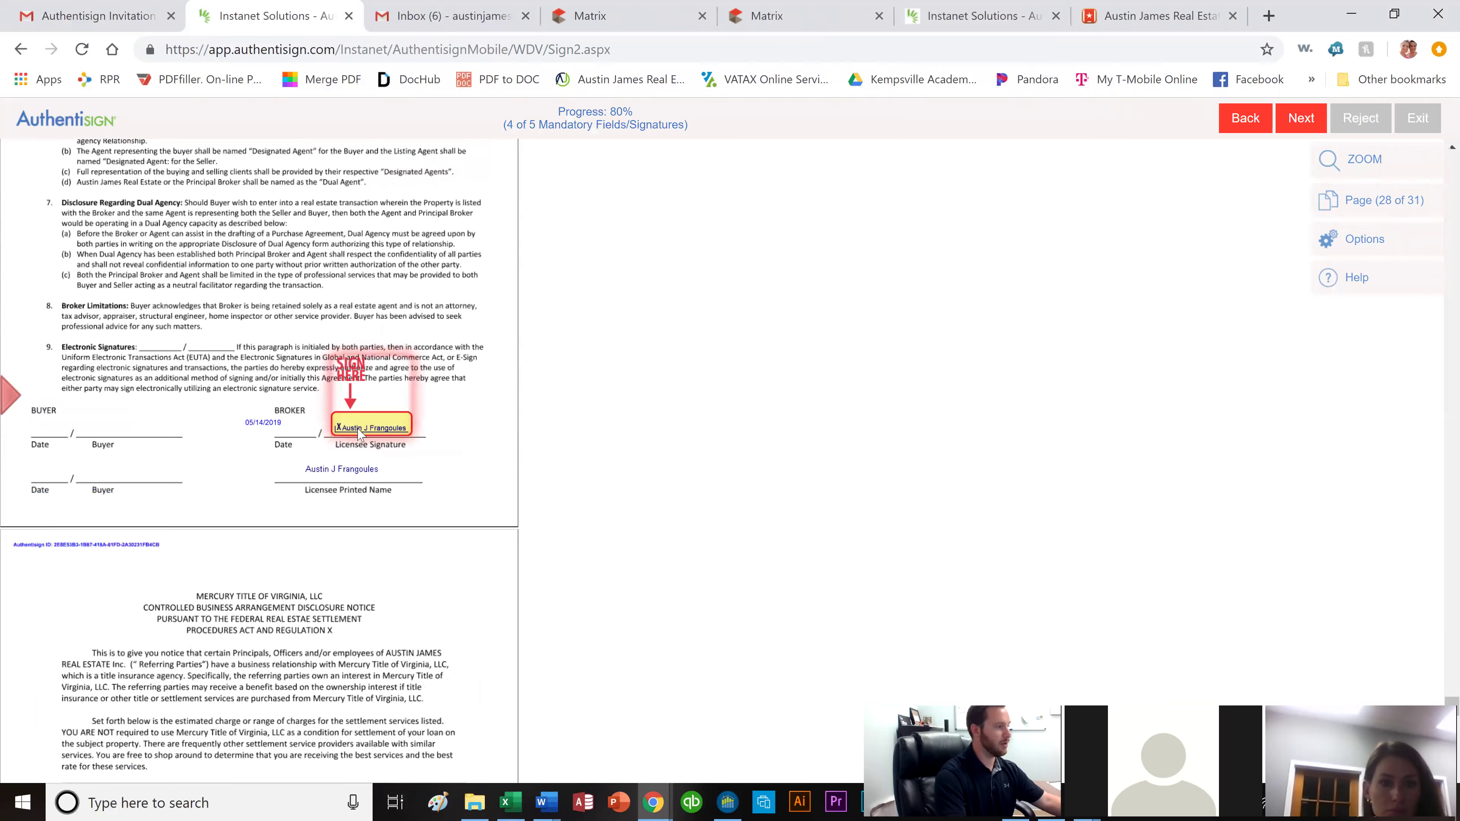
click(359, 432)
click(723, 423)
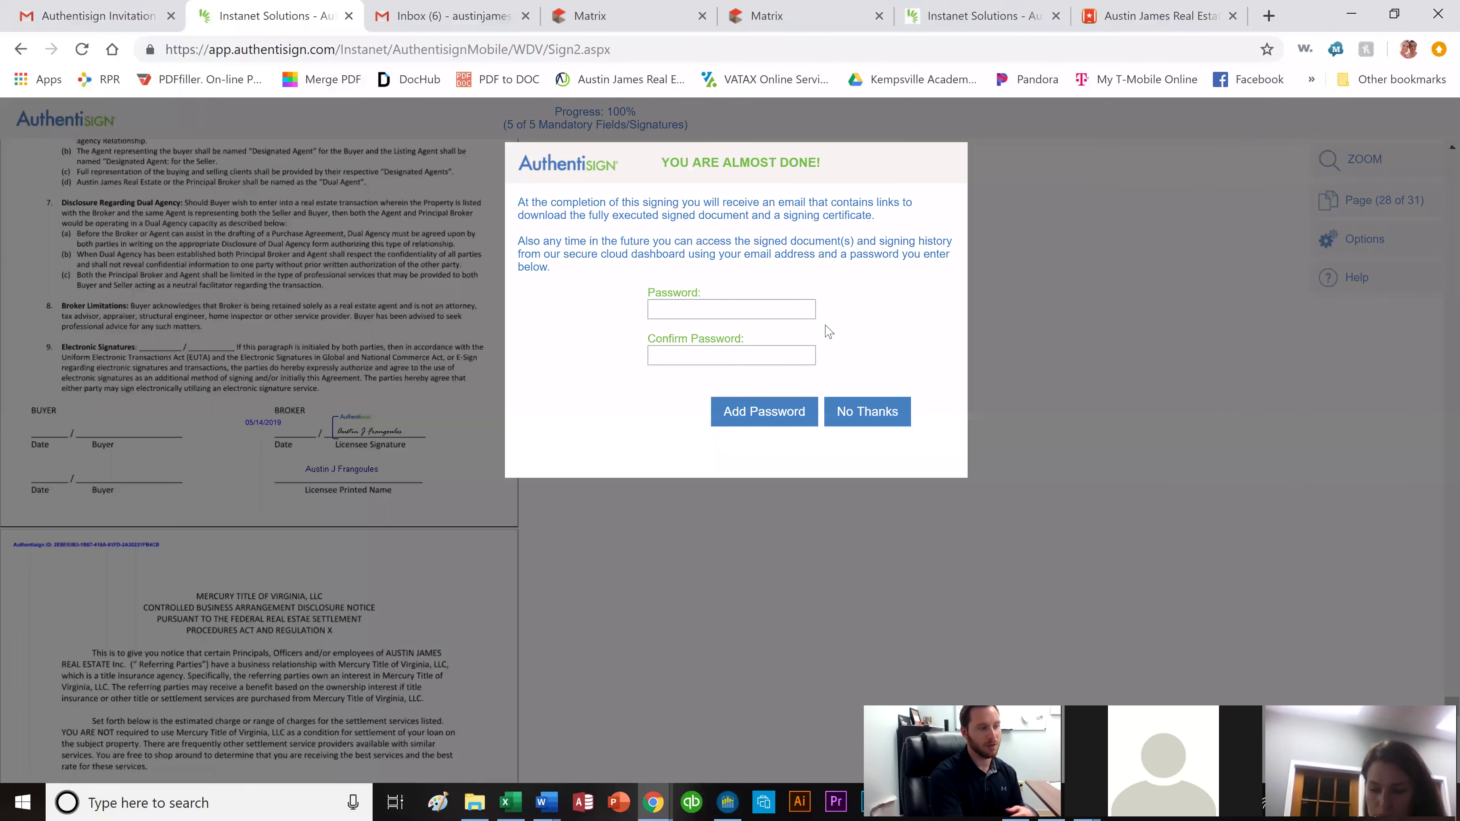
click(867, 413)
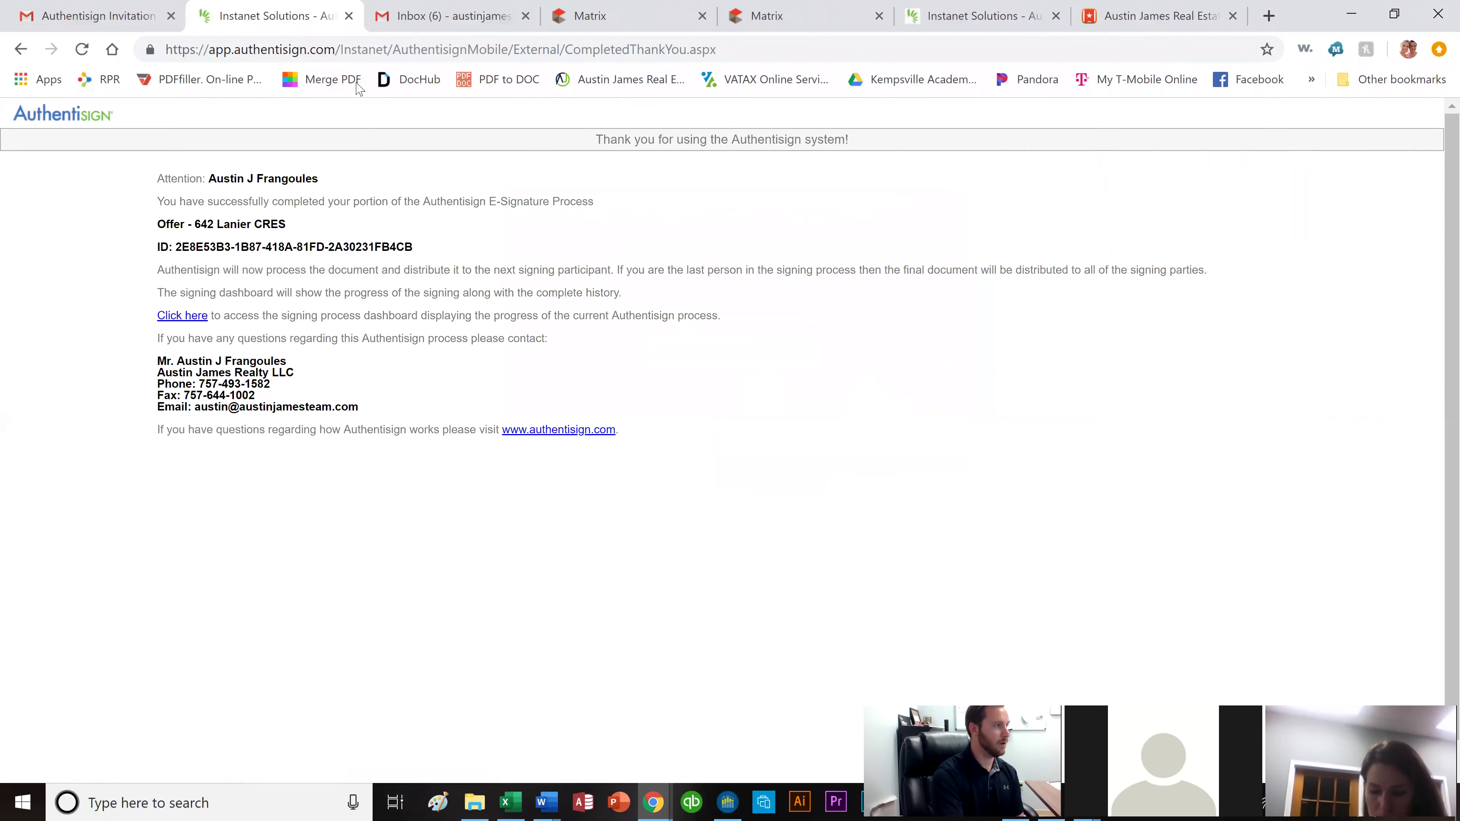
Close the signing tab, read the Signing Action confirmation email, and return to the Authentisign tab.
click(349, 16)
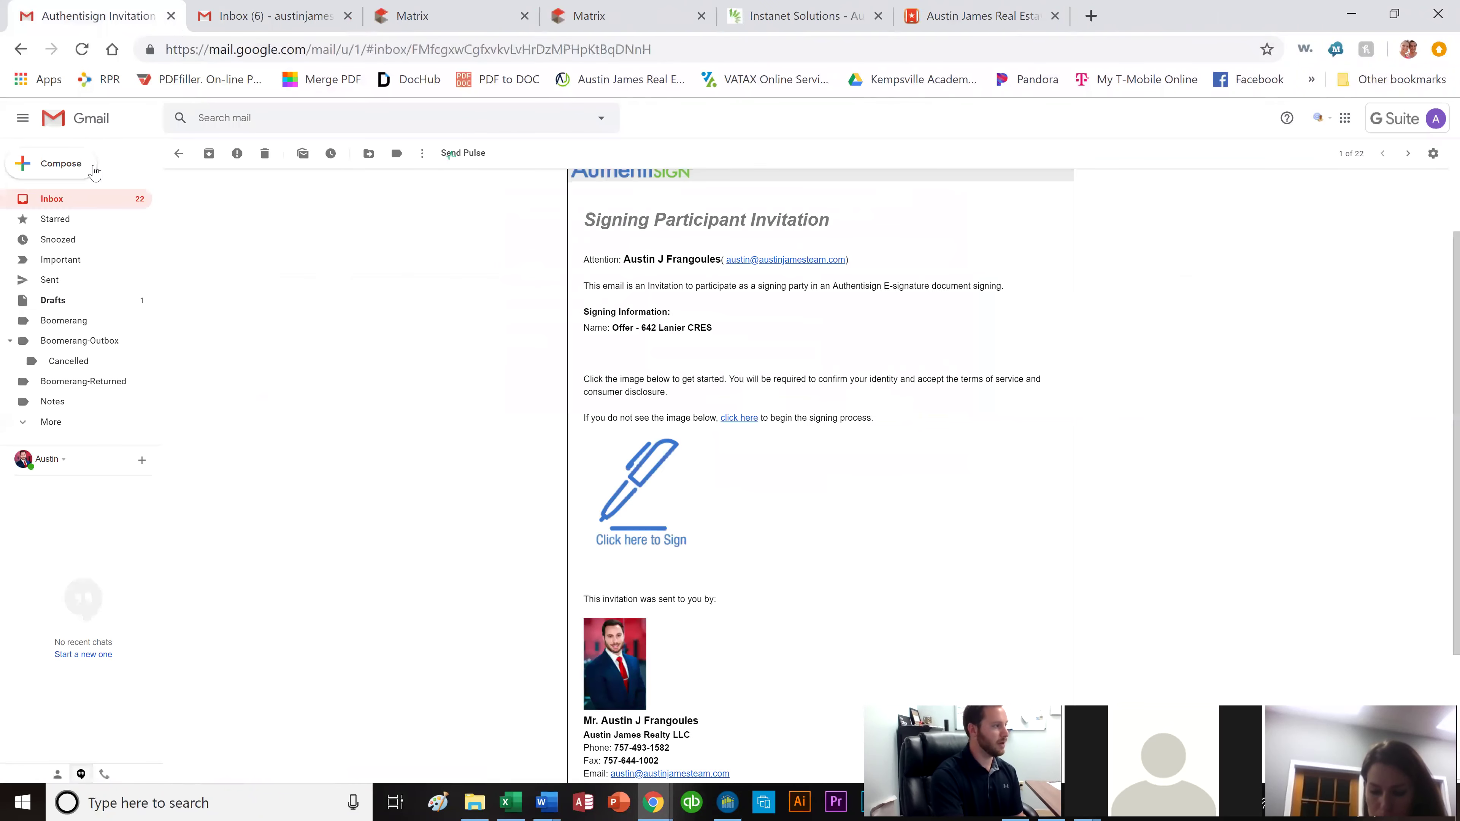
click(83, 200)
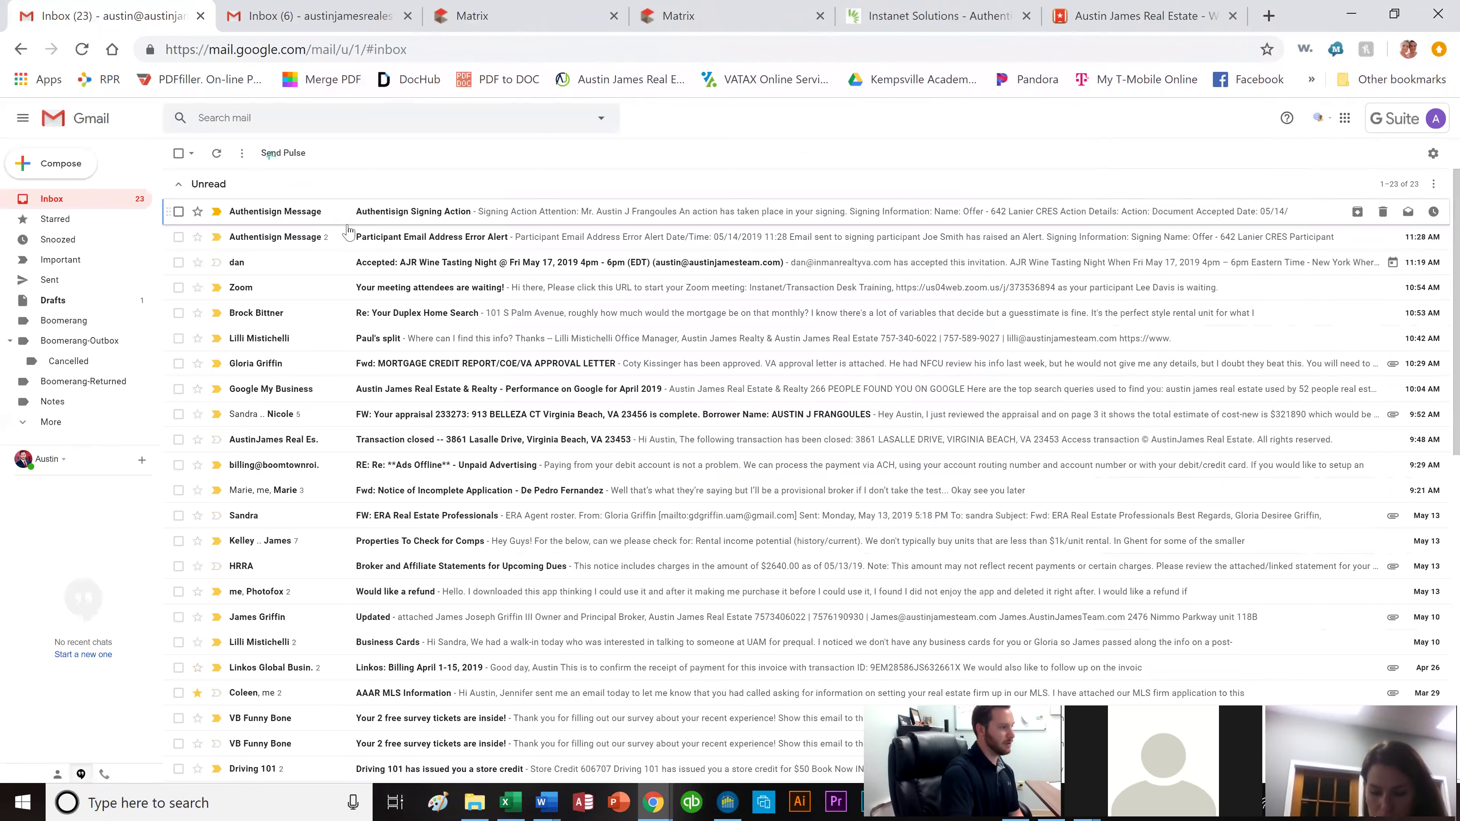
click(348, 226)
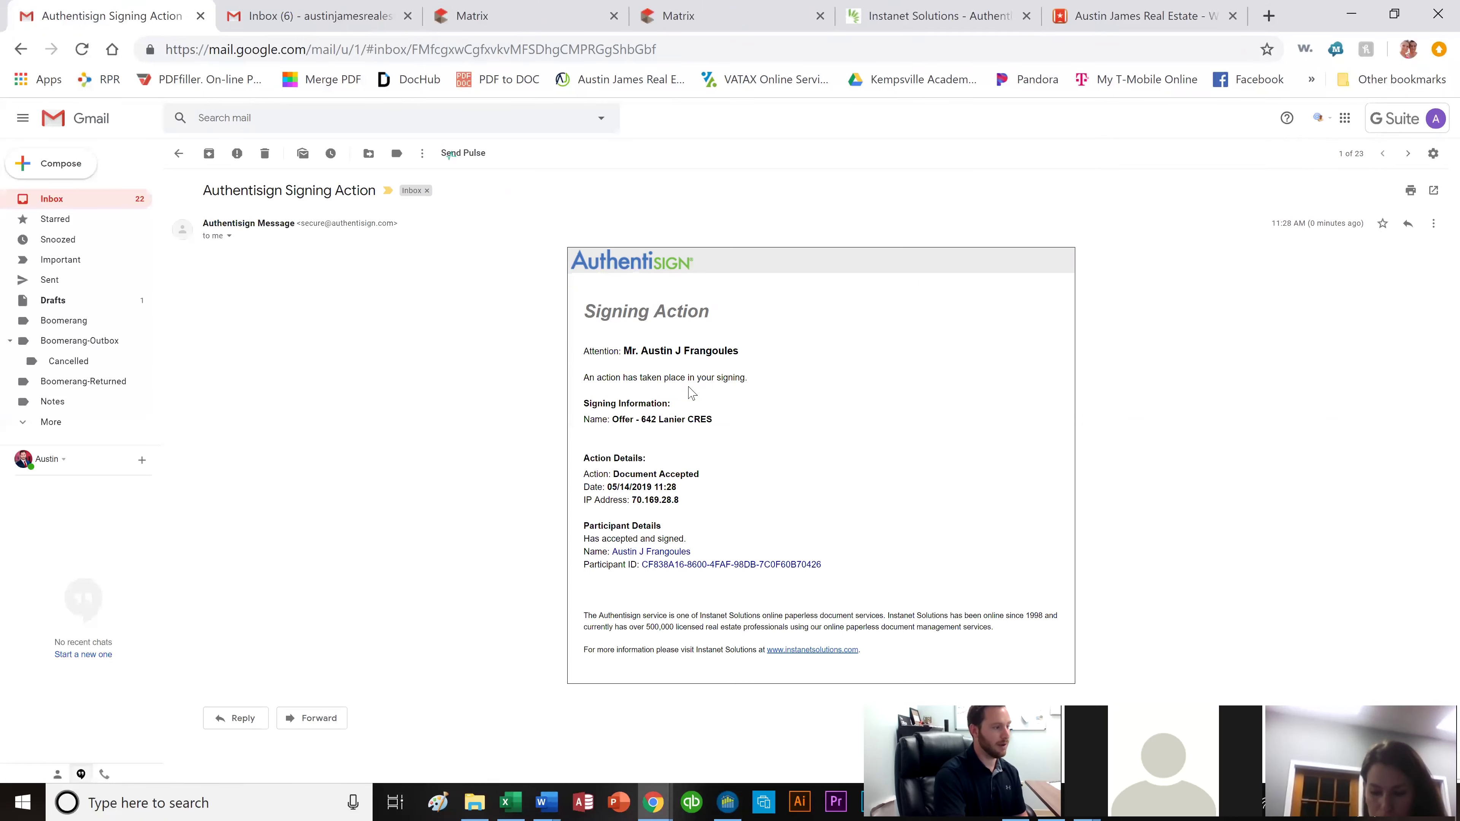
click(98, 199)
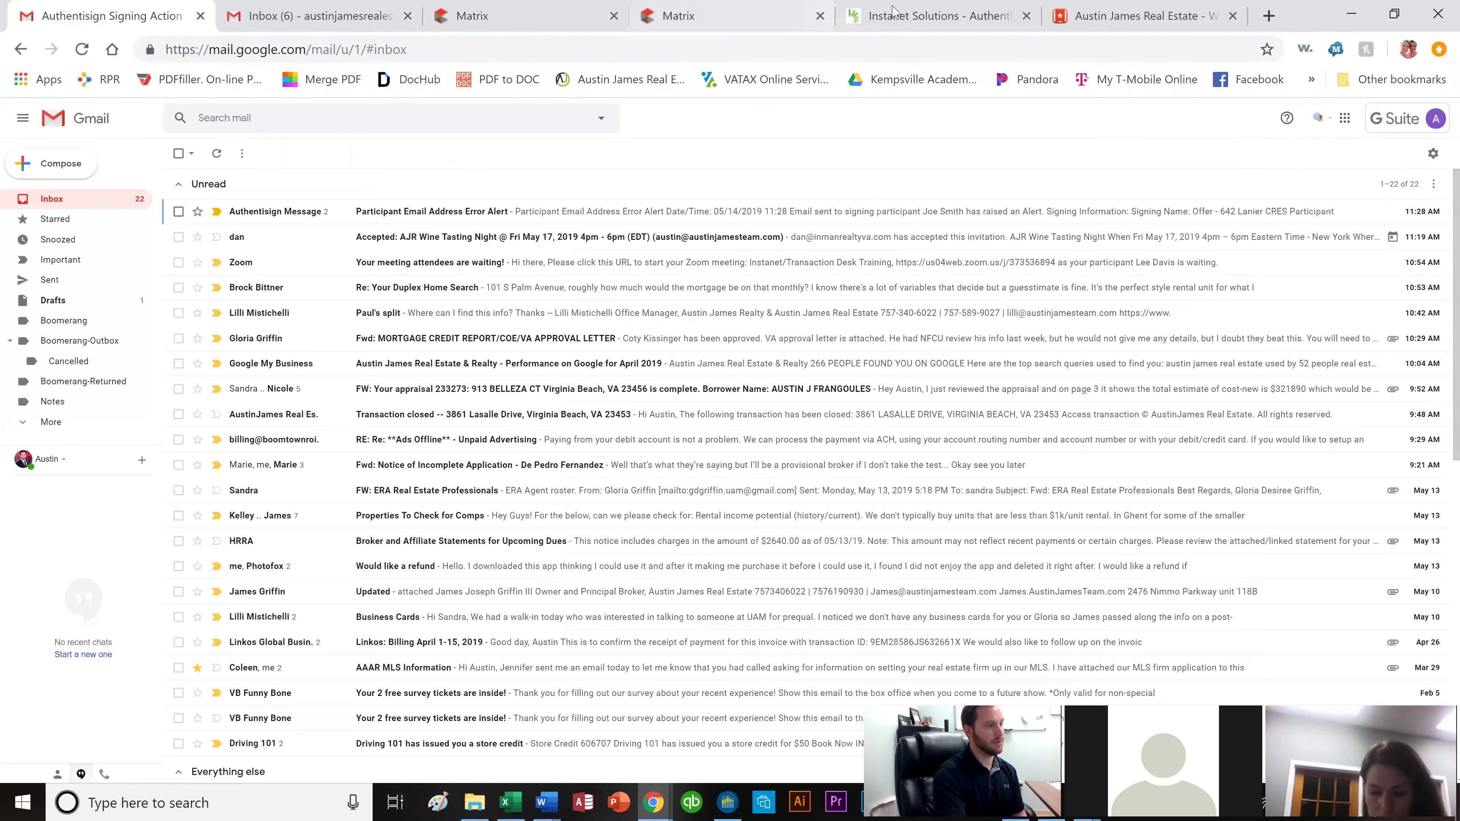
click(931, 15)
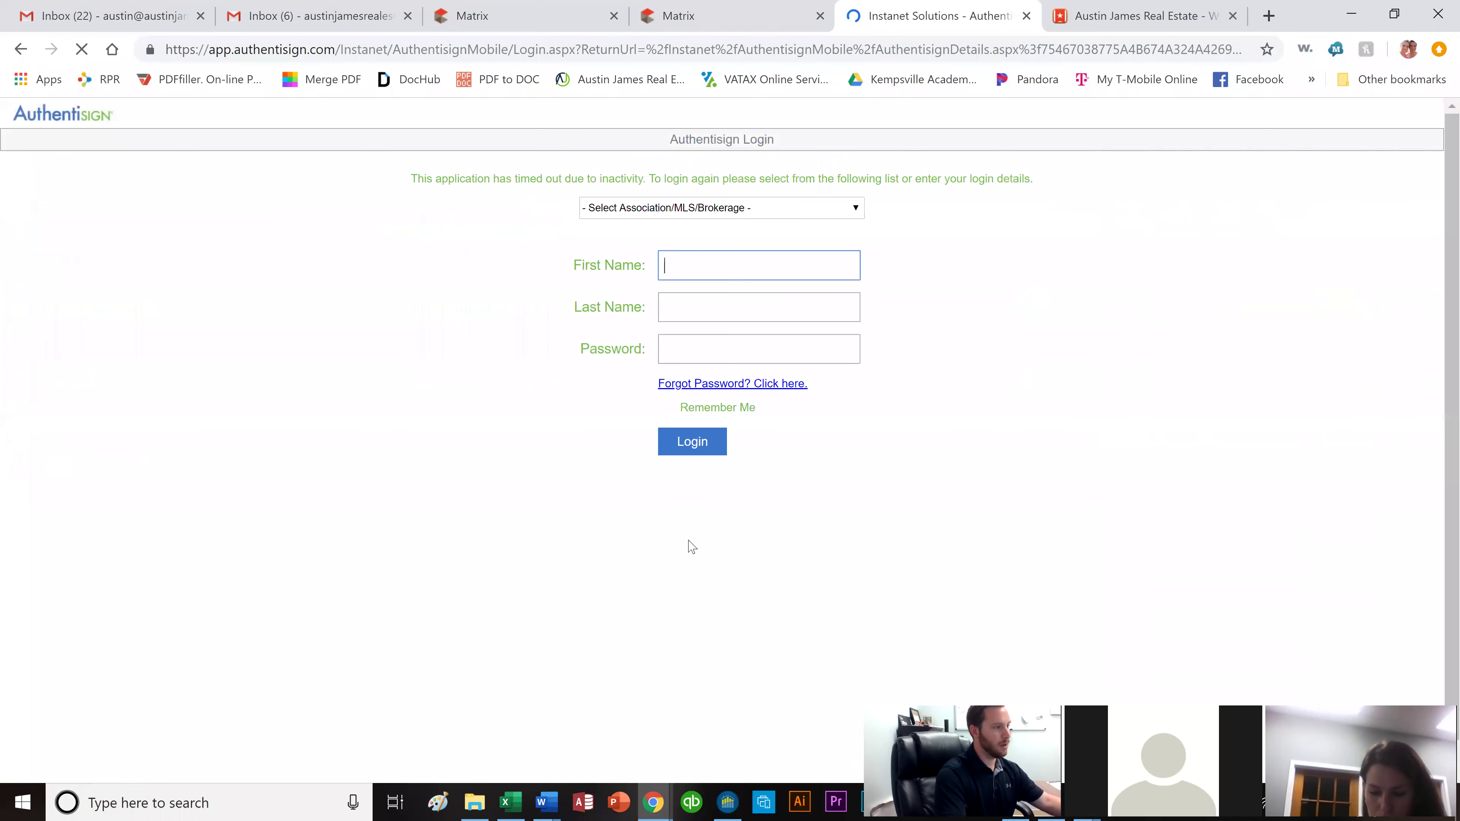
Fill in the agent's first name, last name and password on the Authentisign login page.
click(813, 268)
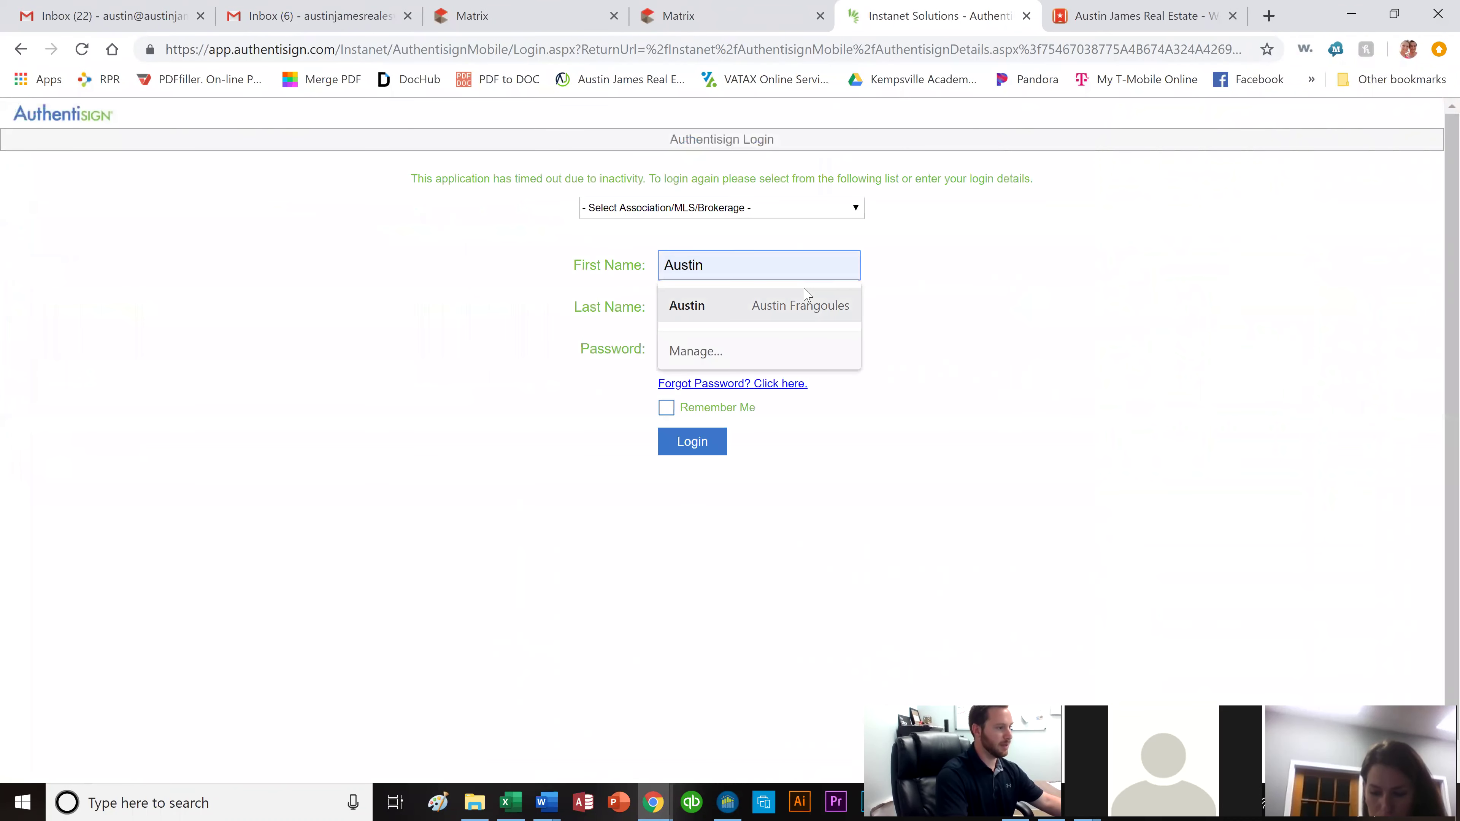
key(Tab)
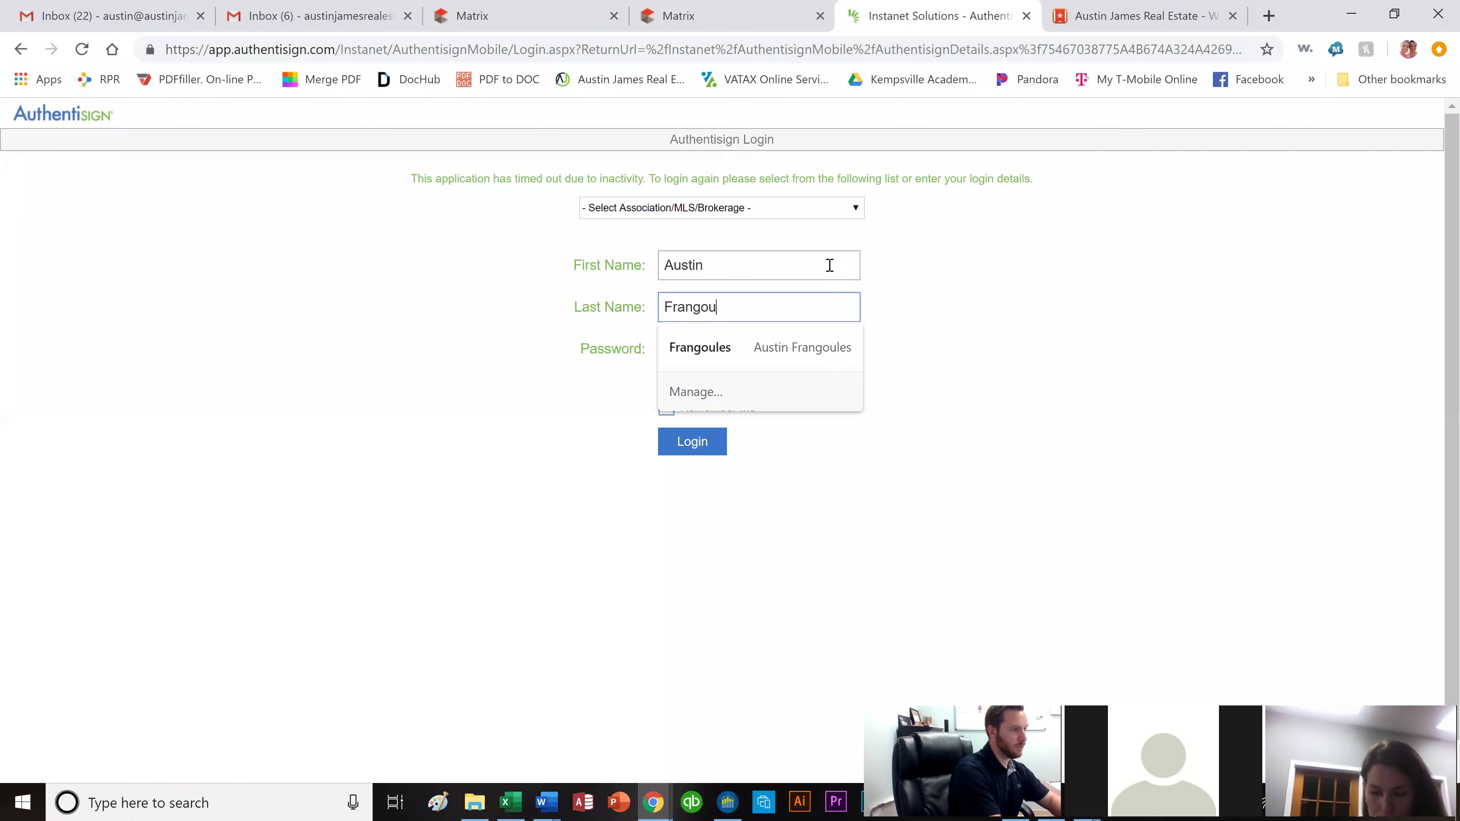
key(Tab)
text(••••)
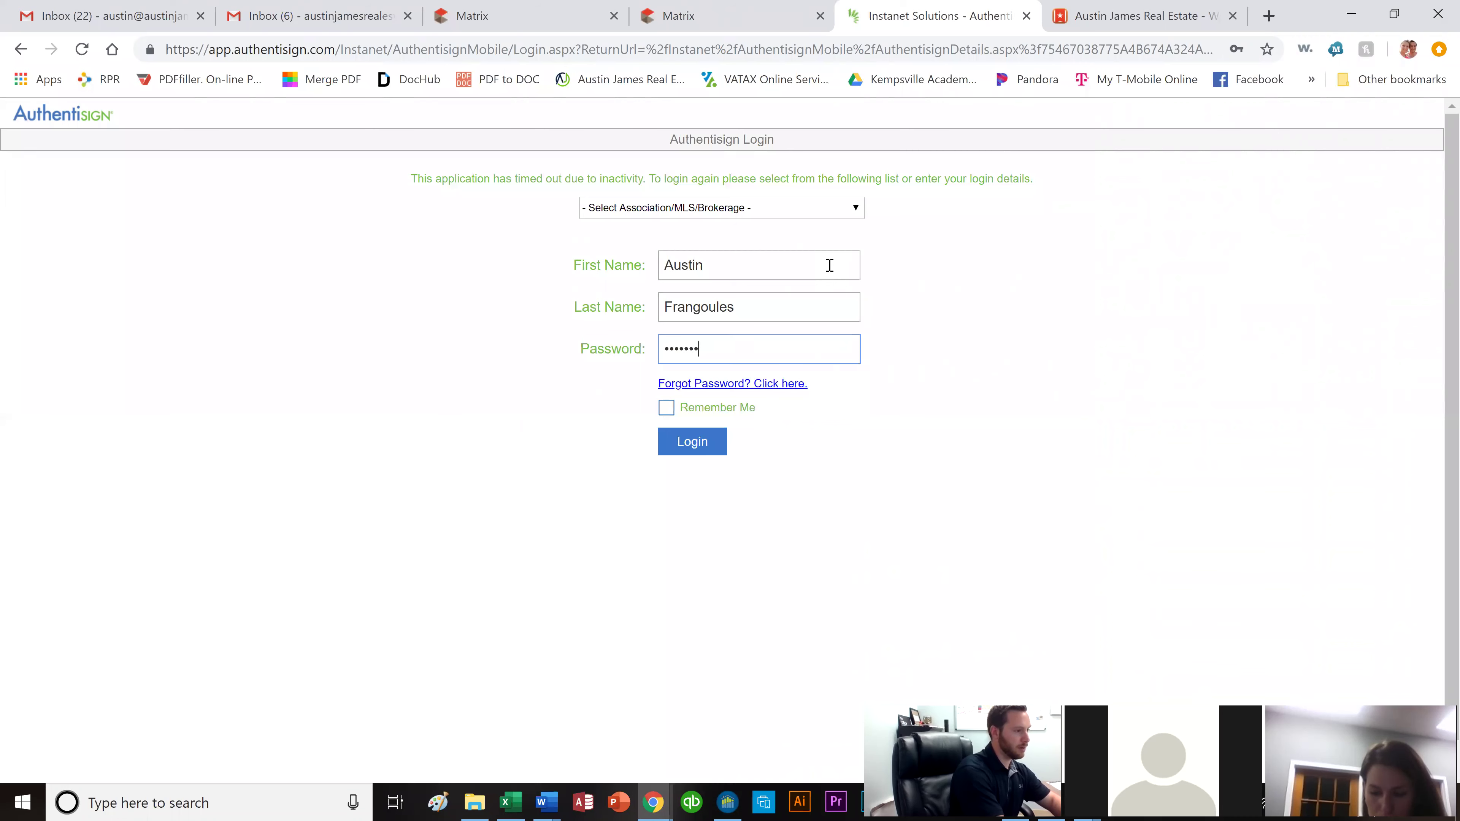
Search the association list for 'mor' and browse to REALTORS Association of New Mexico.
click(832, 213)
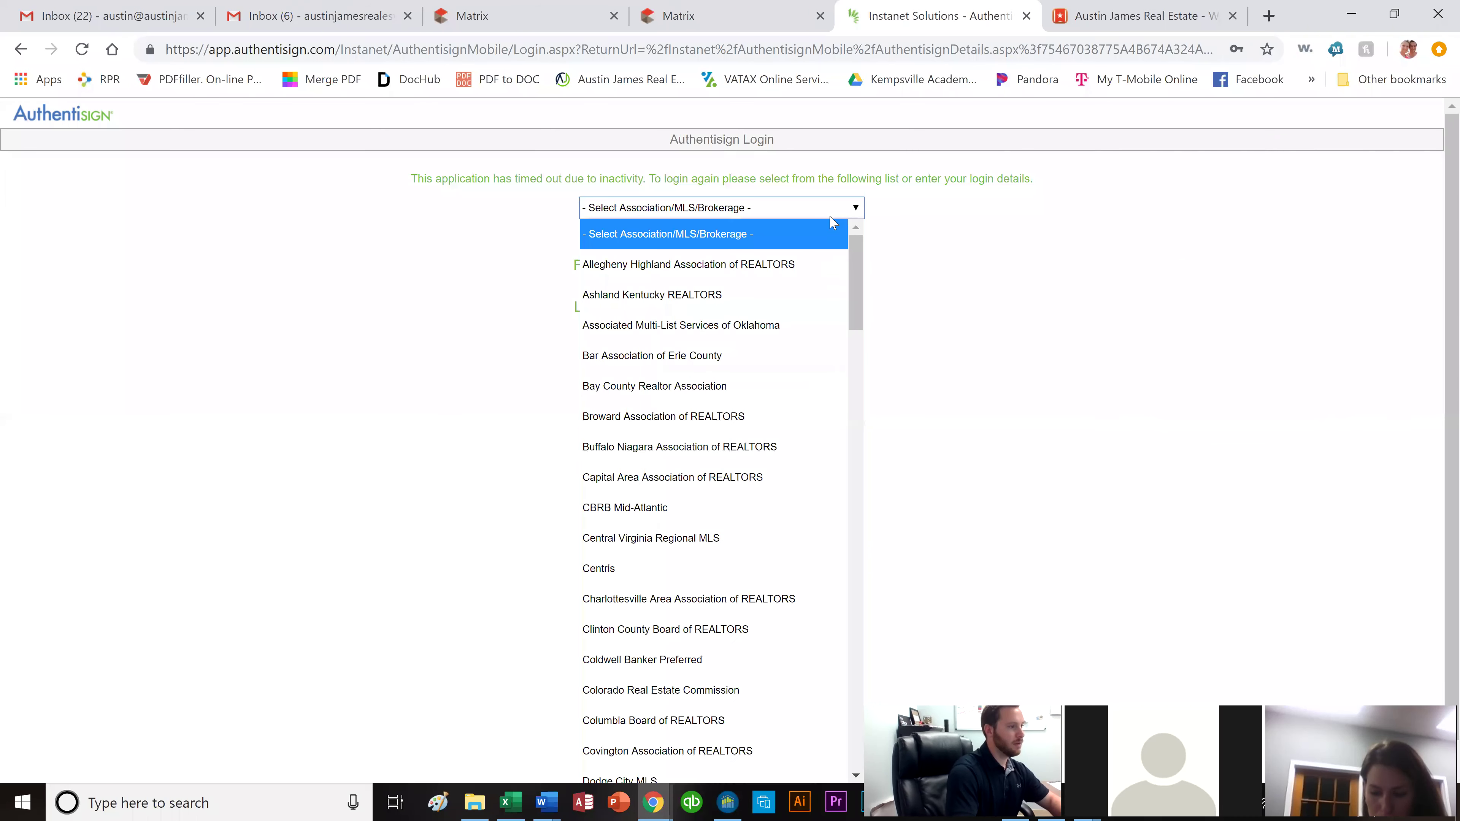
text(mo)
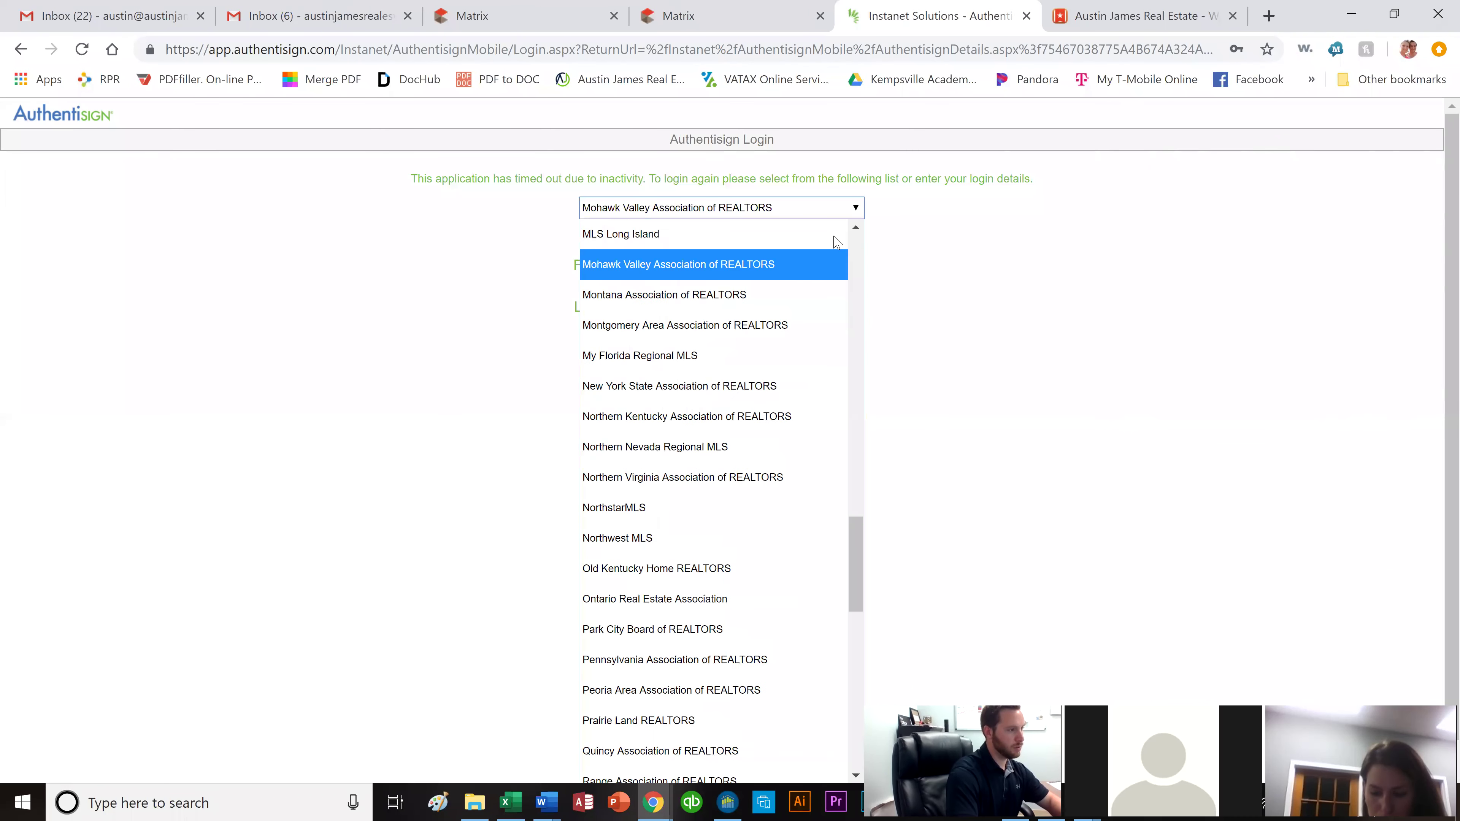
text(r)
key(Down)
key(Down)
key(Down)
key(Down)
key(Down)
key(Down)
key(Down)
key(Down)
key(Down)
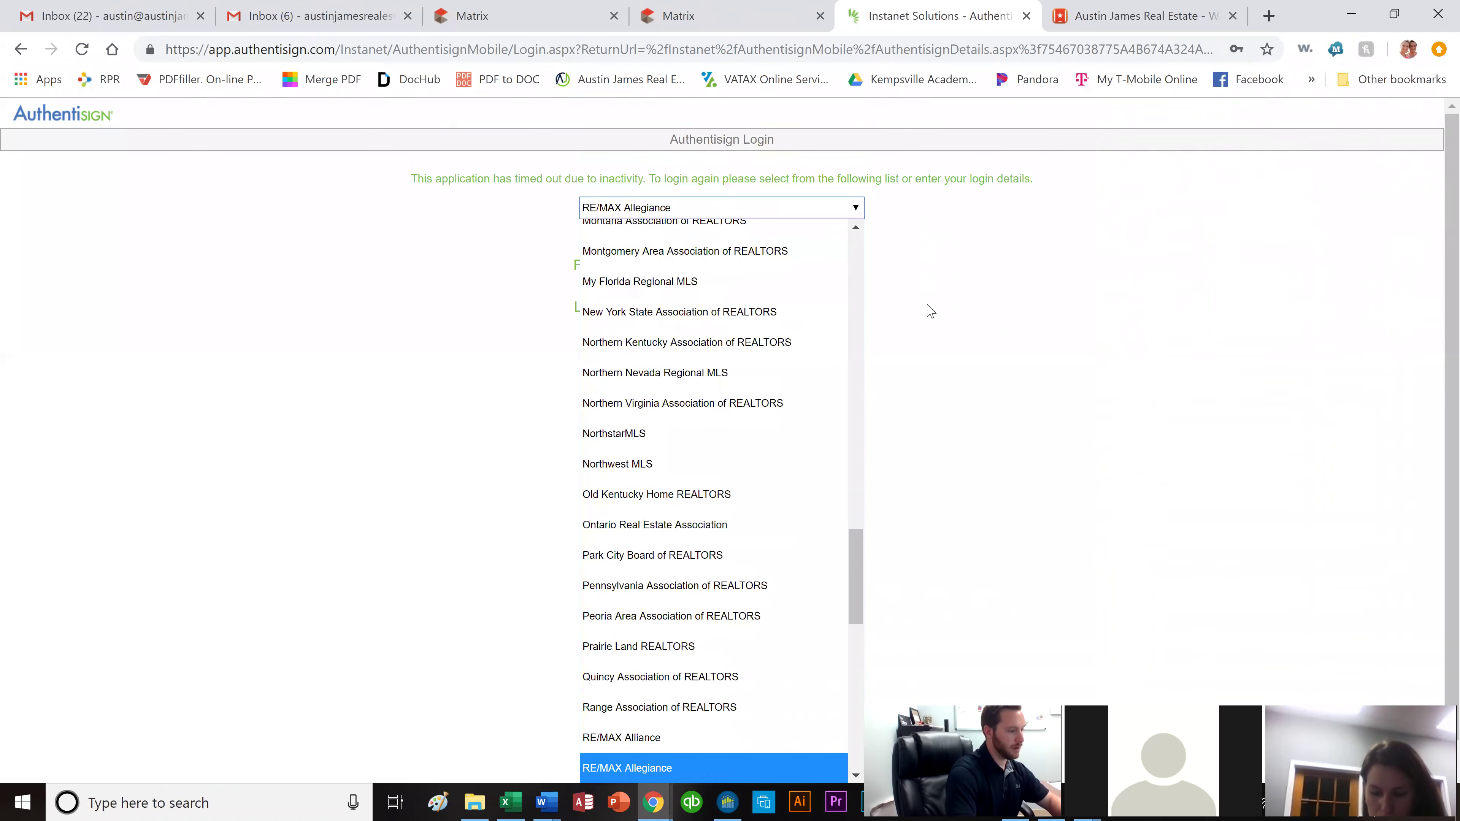
key(Down)
key(Down)
key(Down)
key(Down)
key(Down)
key(Down)
key(Down)
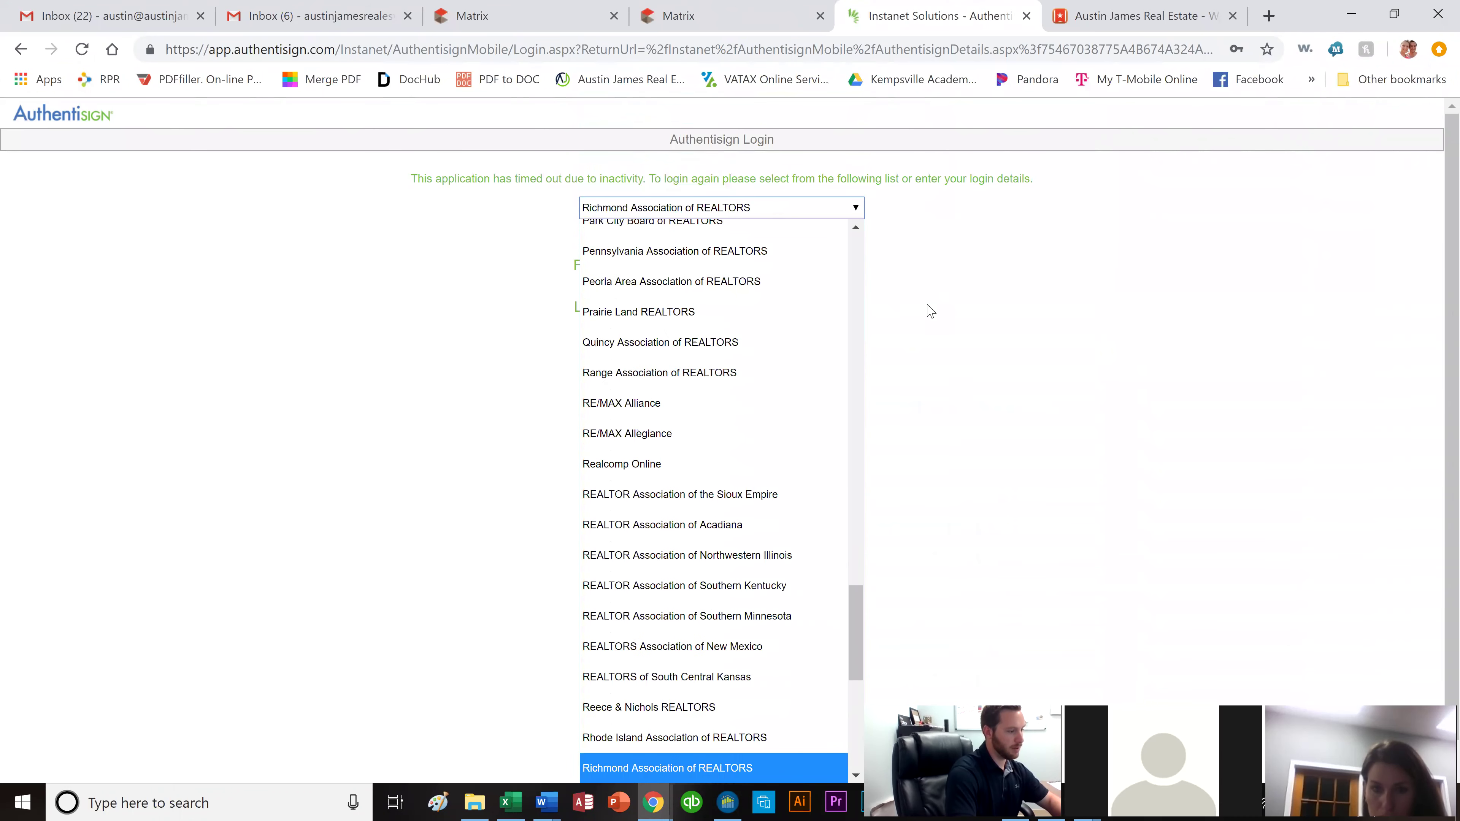
key(Up)
key(Up)
key(Up)
key(Up)
key(Up)
key(Up)
key(Up)
key(Up)
key(Up)
key(Up)
key(Up)
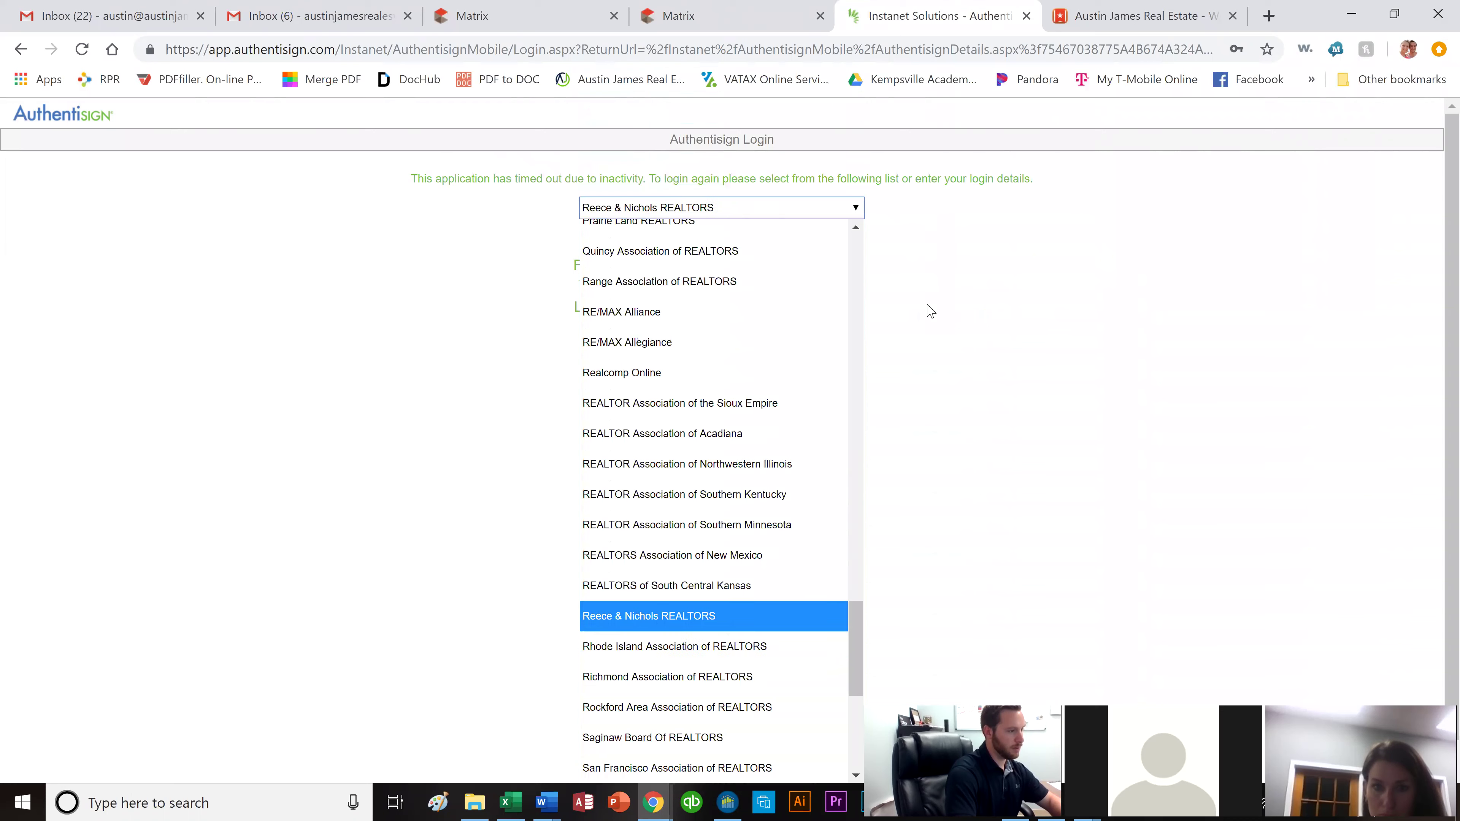
key(Up)
key(Up)
key(Up)
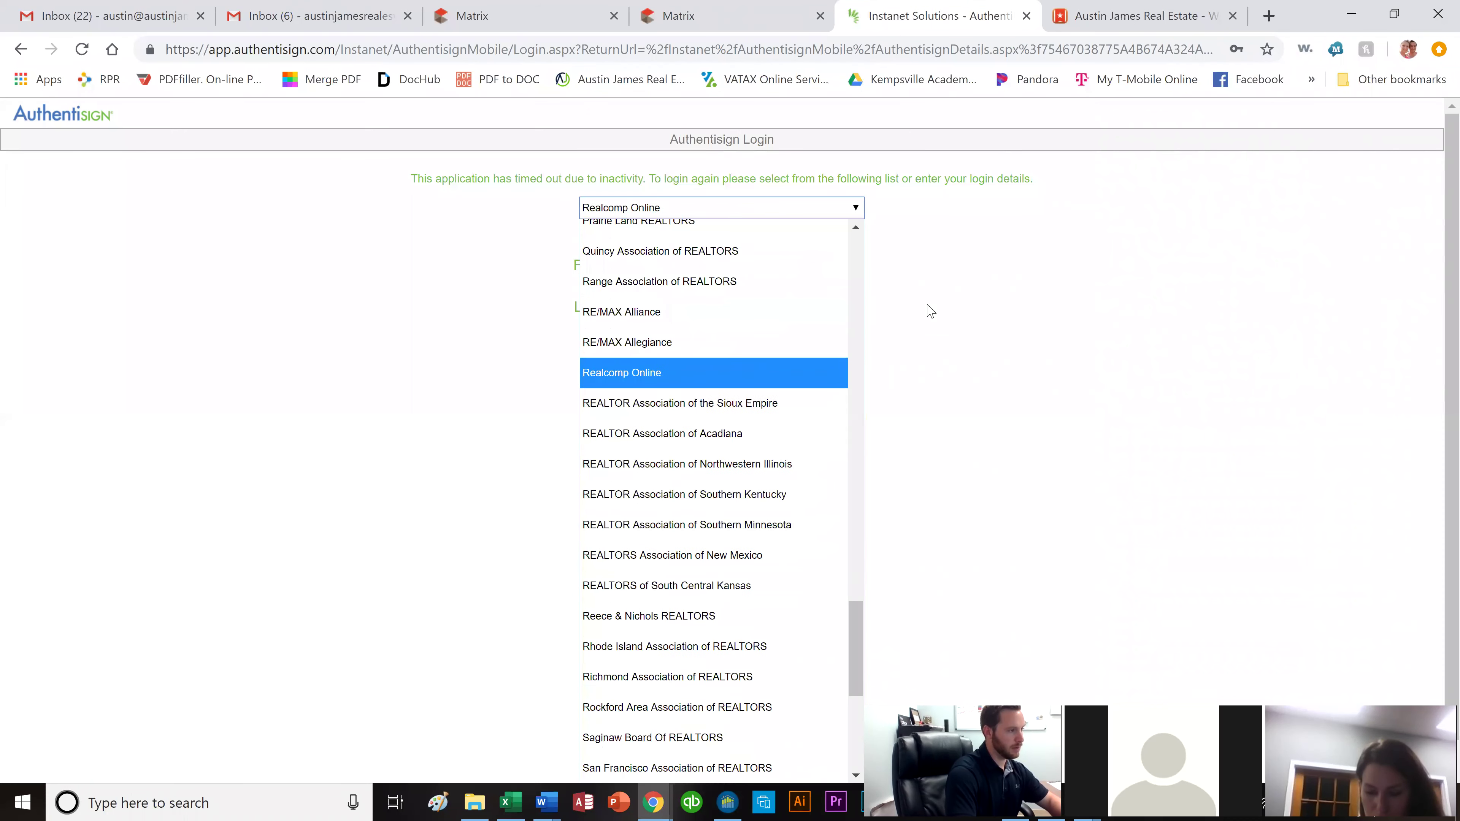
key(Up)
key(Up)
key(Up)
key(Up)
key(Up)
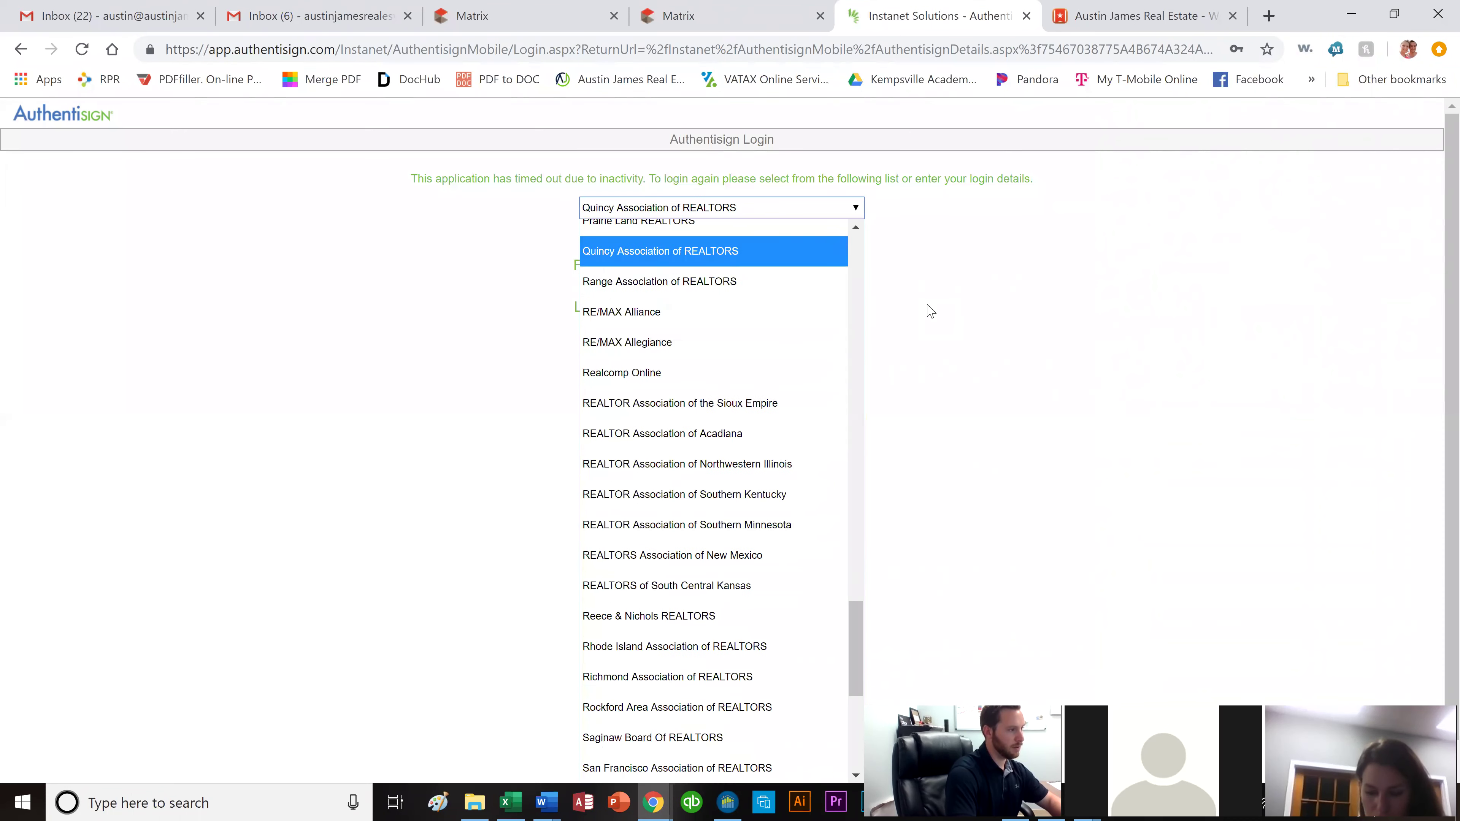
key(Down)
key(Down)
key(Down)
key(Down)
key(Down)
key(Down)
key(Down)
key(Down)
key(Down)
key(Down)
key(Down)
key(Down)
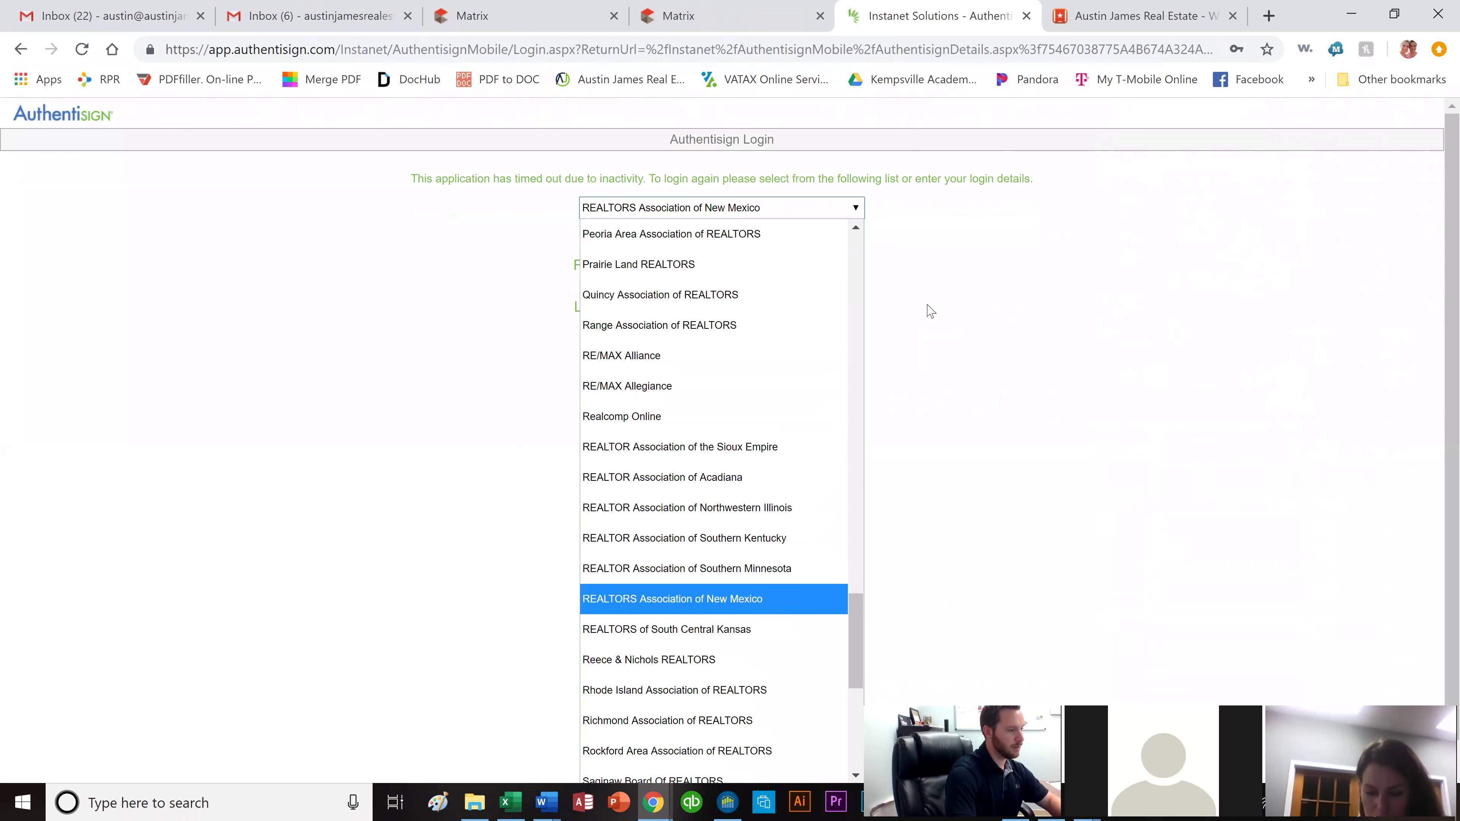
key(Down)
key(Down)
key(Down)
key(Down)
key(Down)
key(Up)
key(Up)
key(Up)
key(Up)
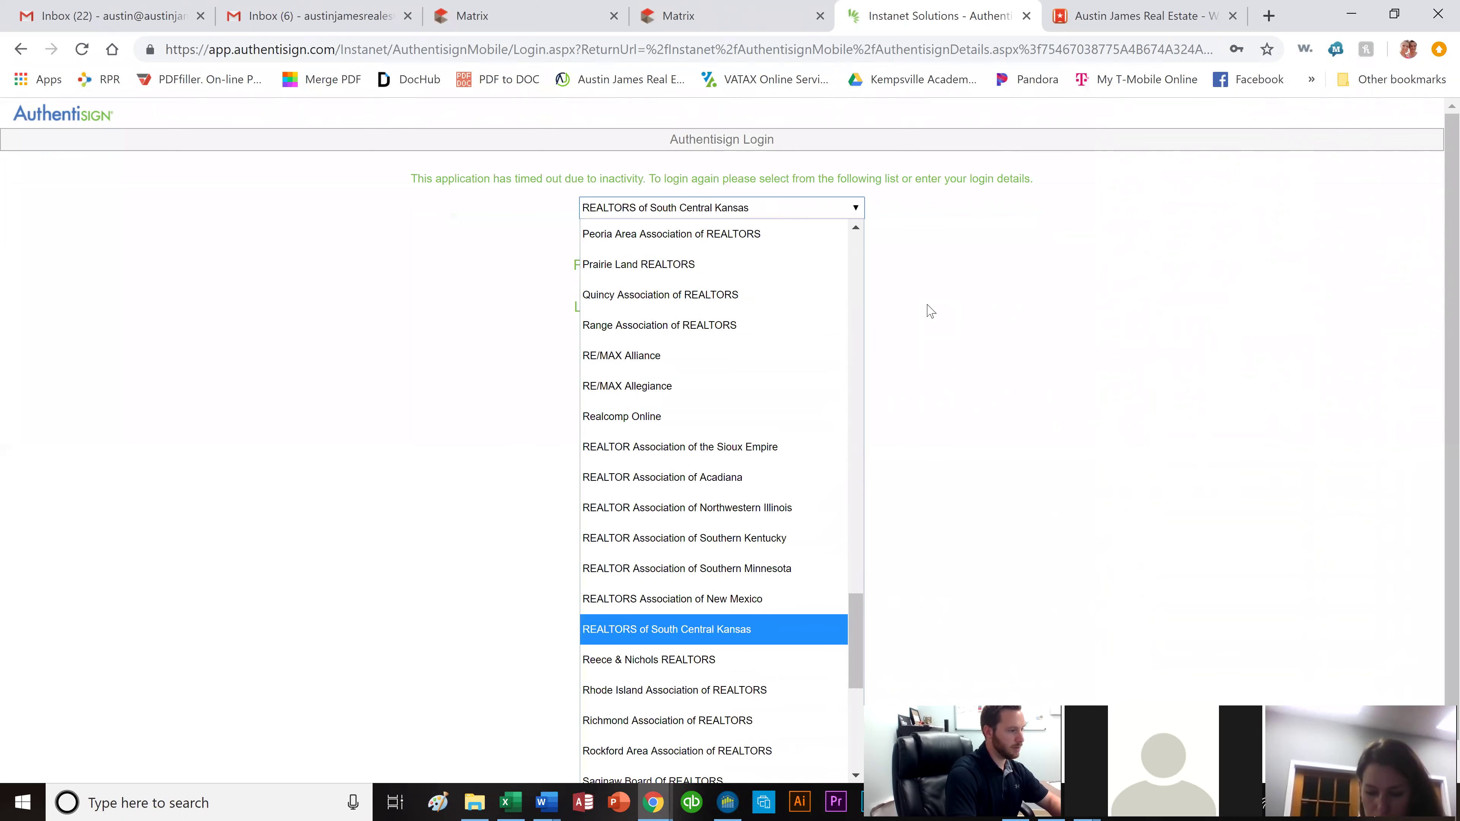
key(Up)
Close the association list and the timed-out Authentisign login tab.
drag(860, 605, 850, 697)
click(948, 214)
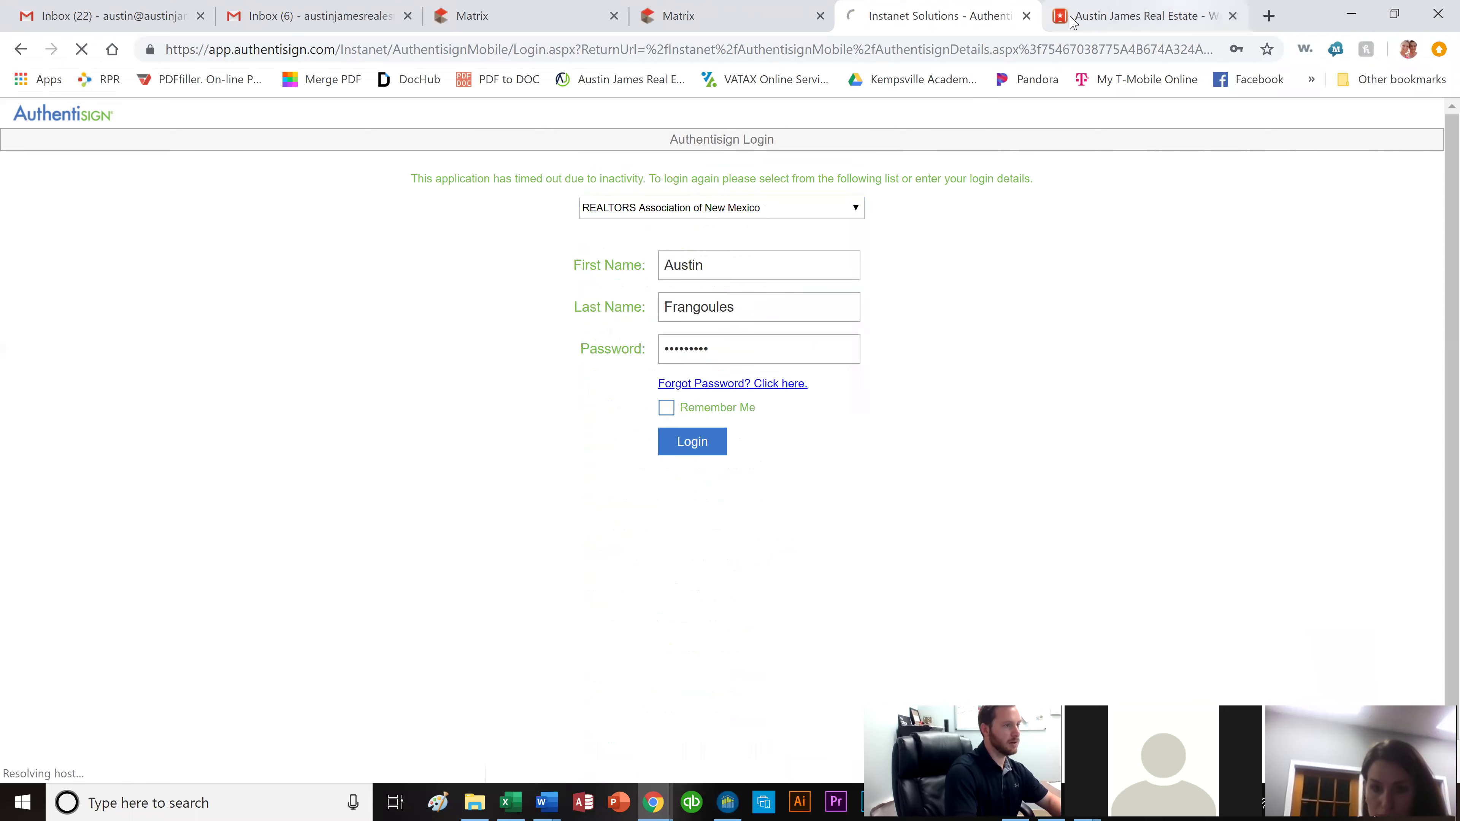
click(1026, 16)
click(689, 17)
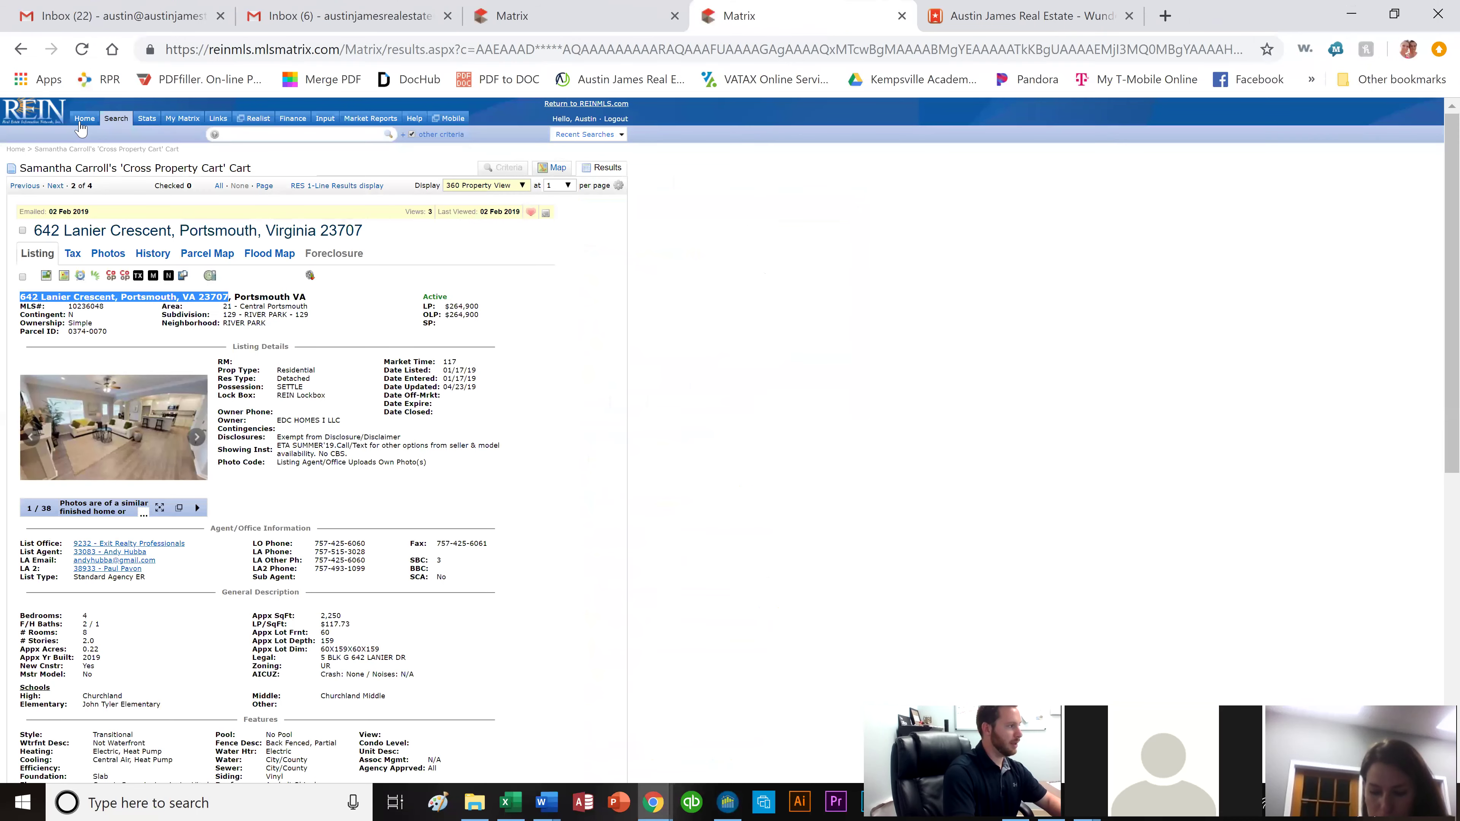
click(84, 118)
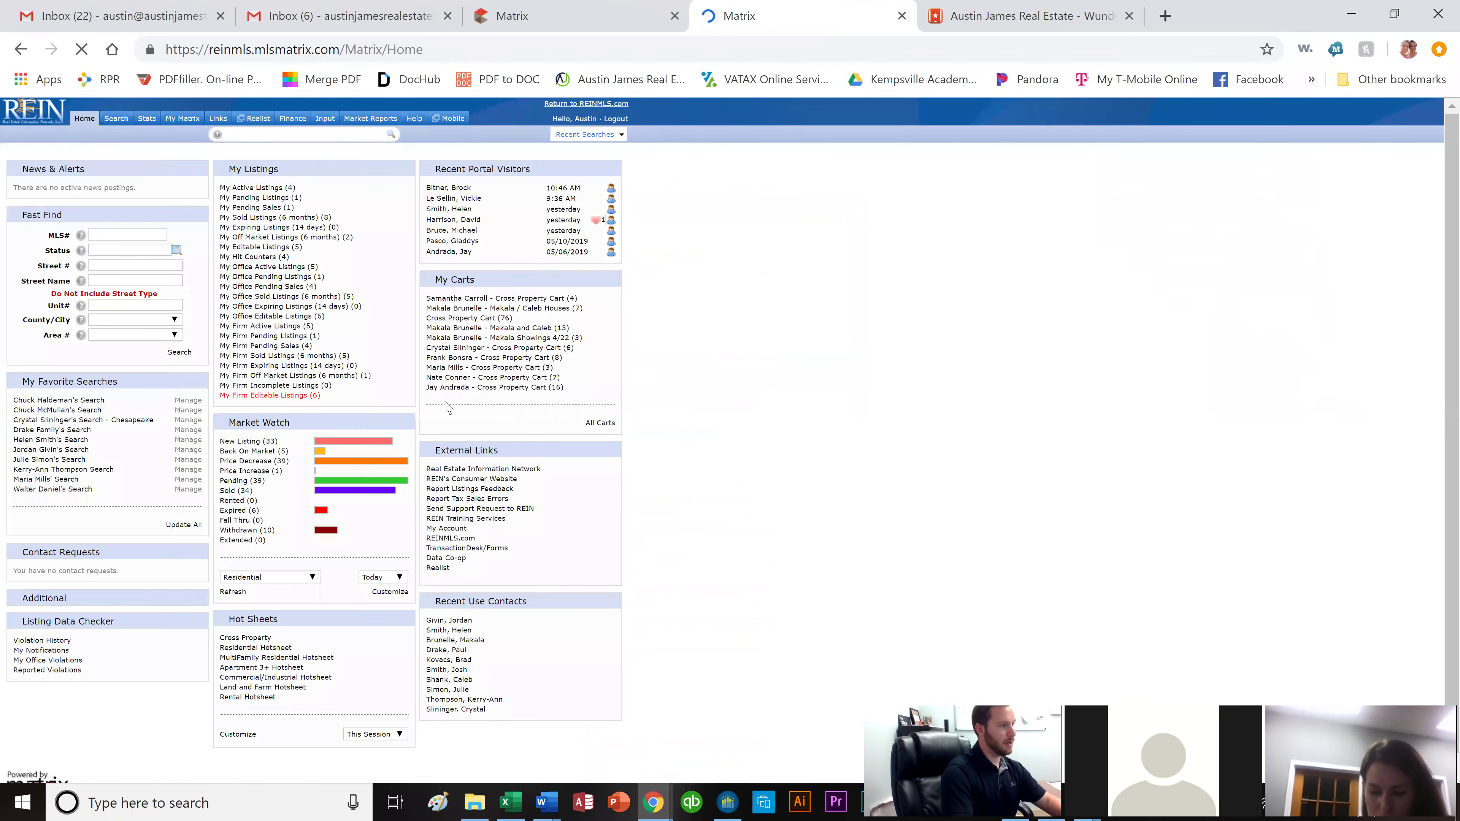
click(471, 549)
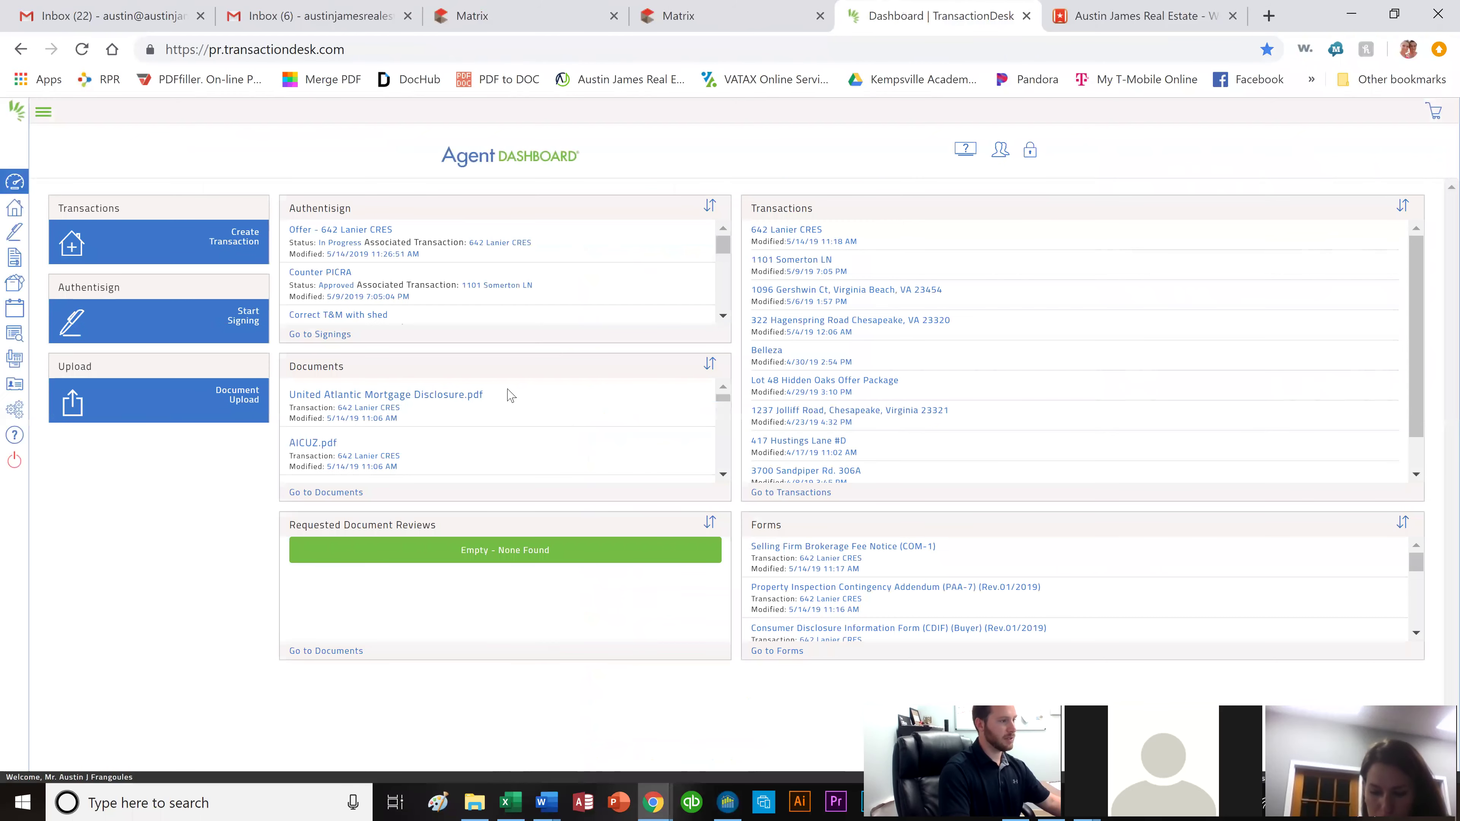
click(788, 231)
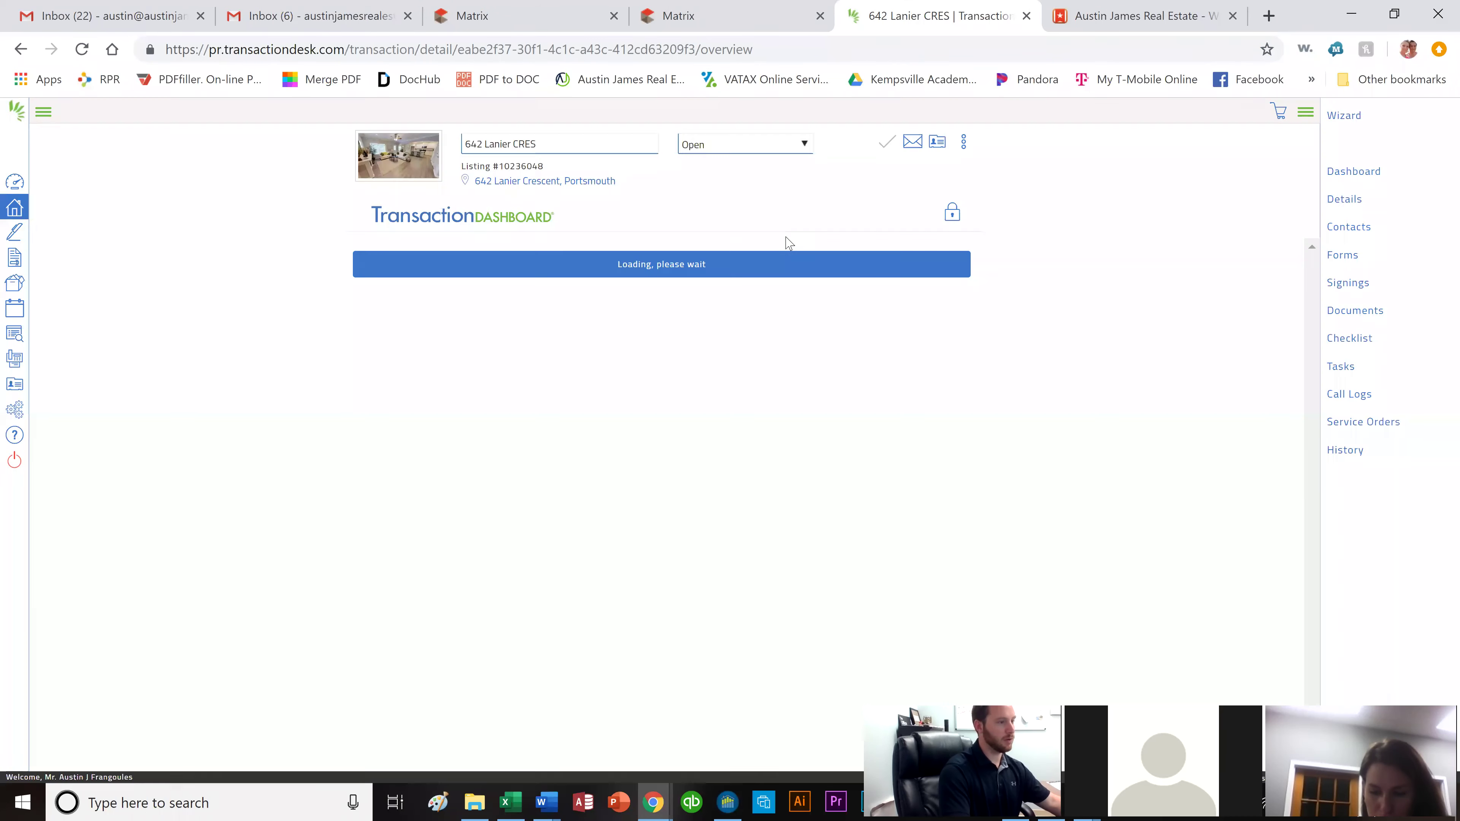
click(1348, 287)
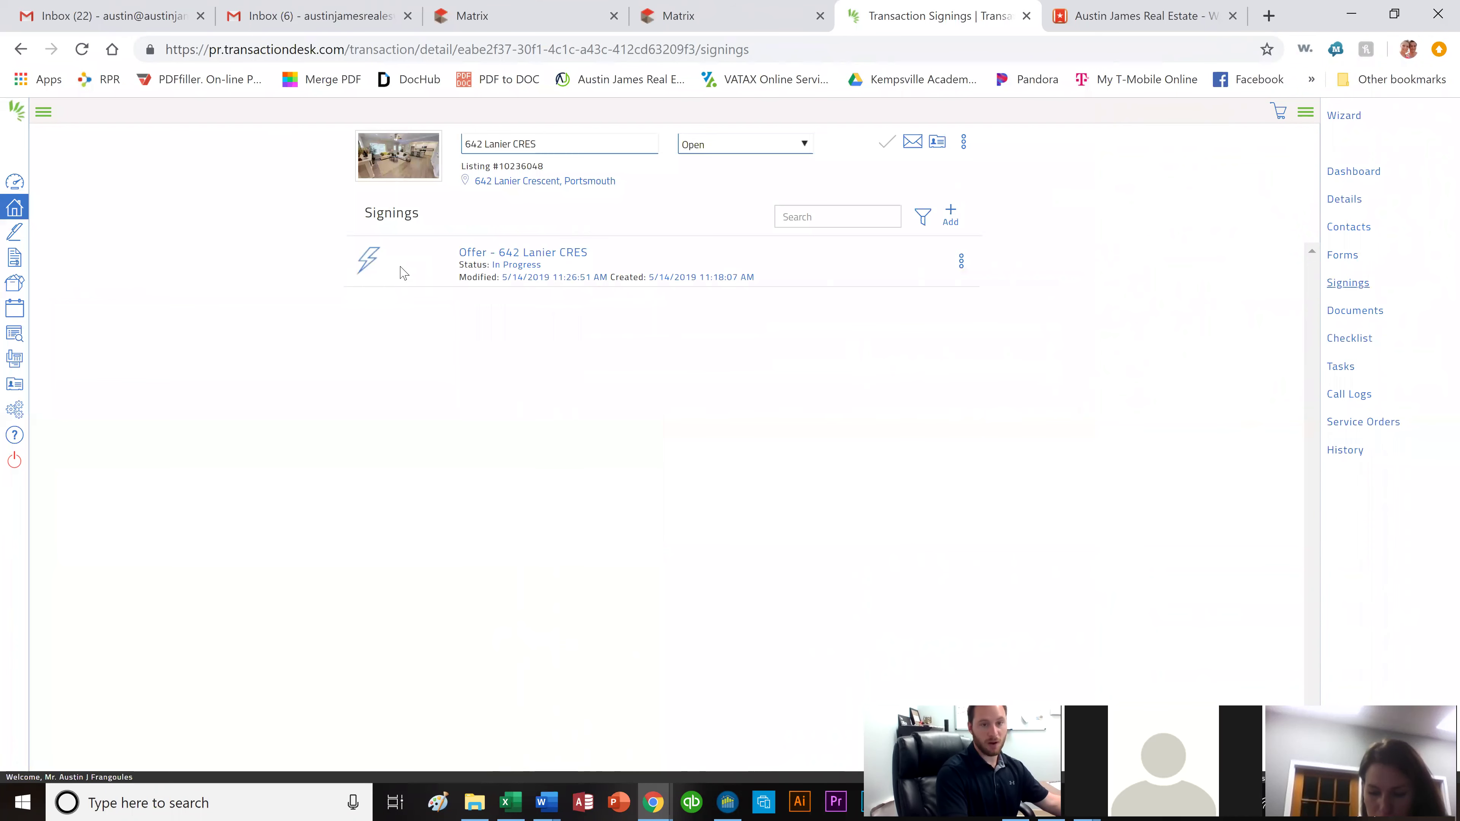
click(526, 257)
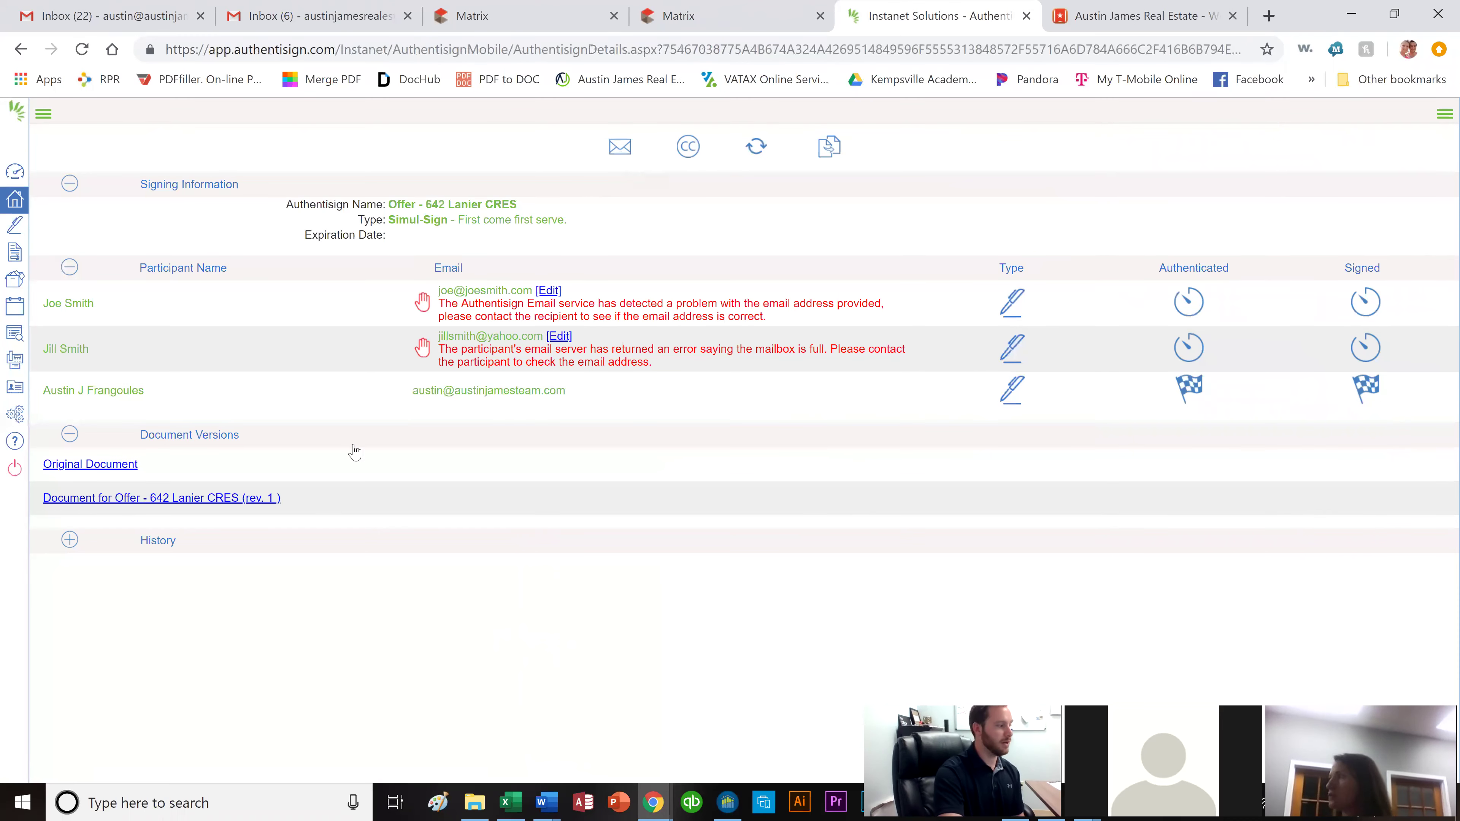
click(197, 501)
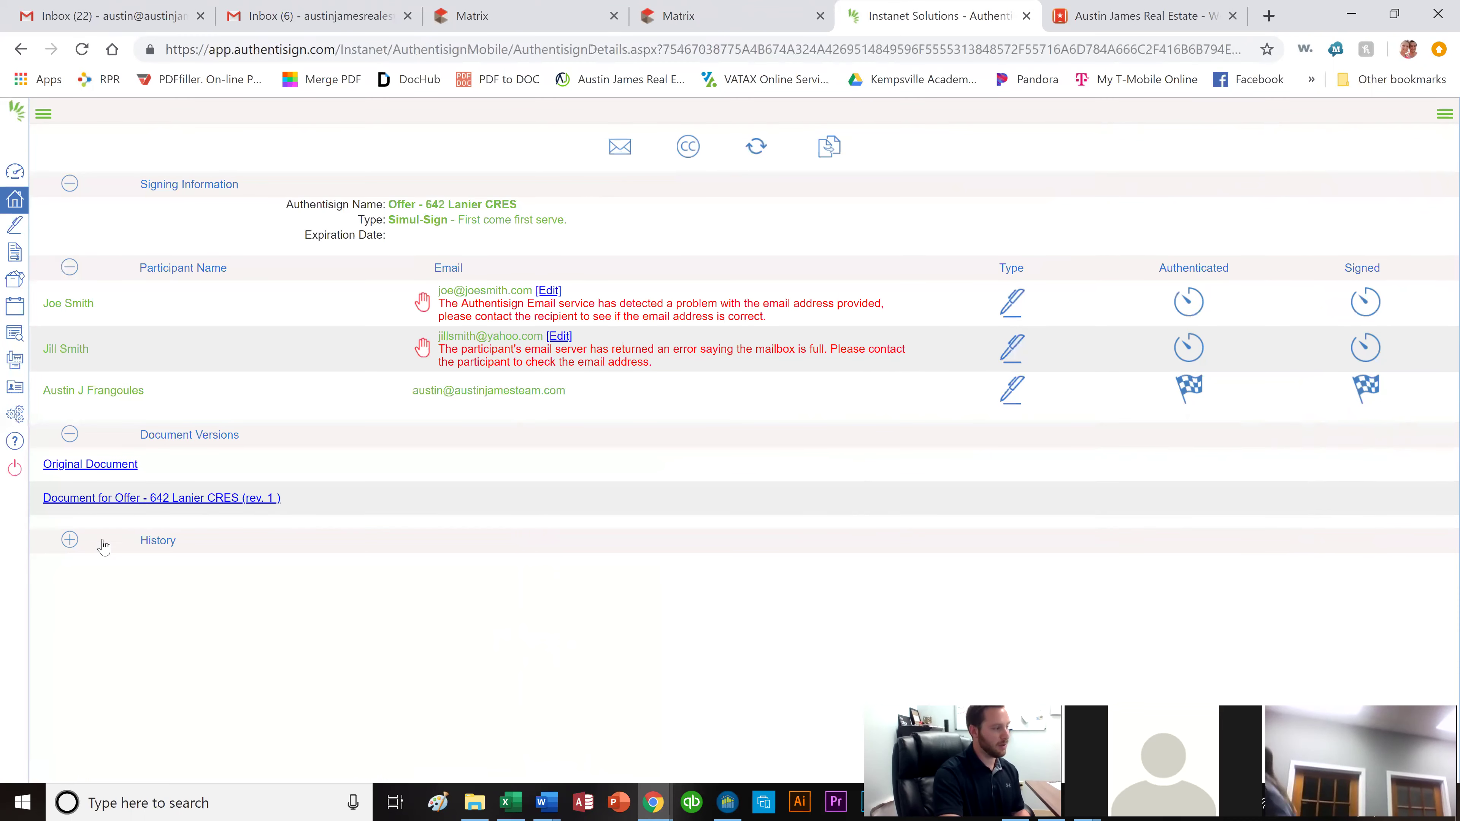
click(69, 544)
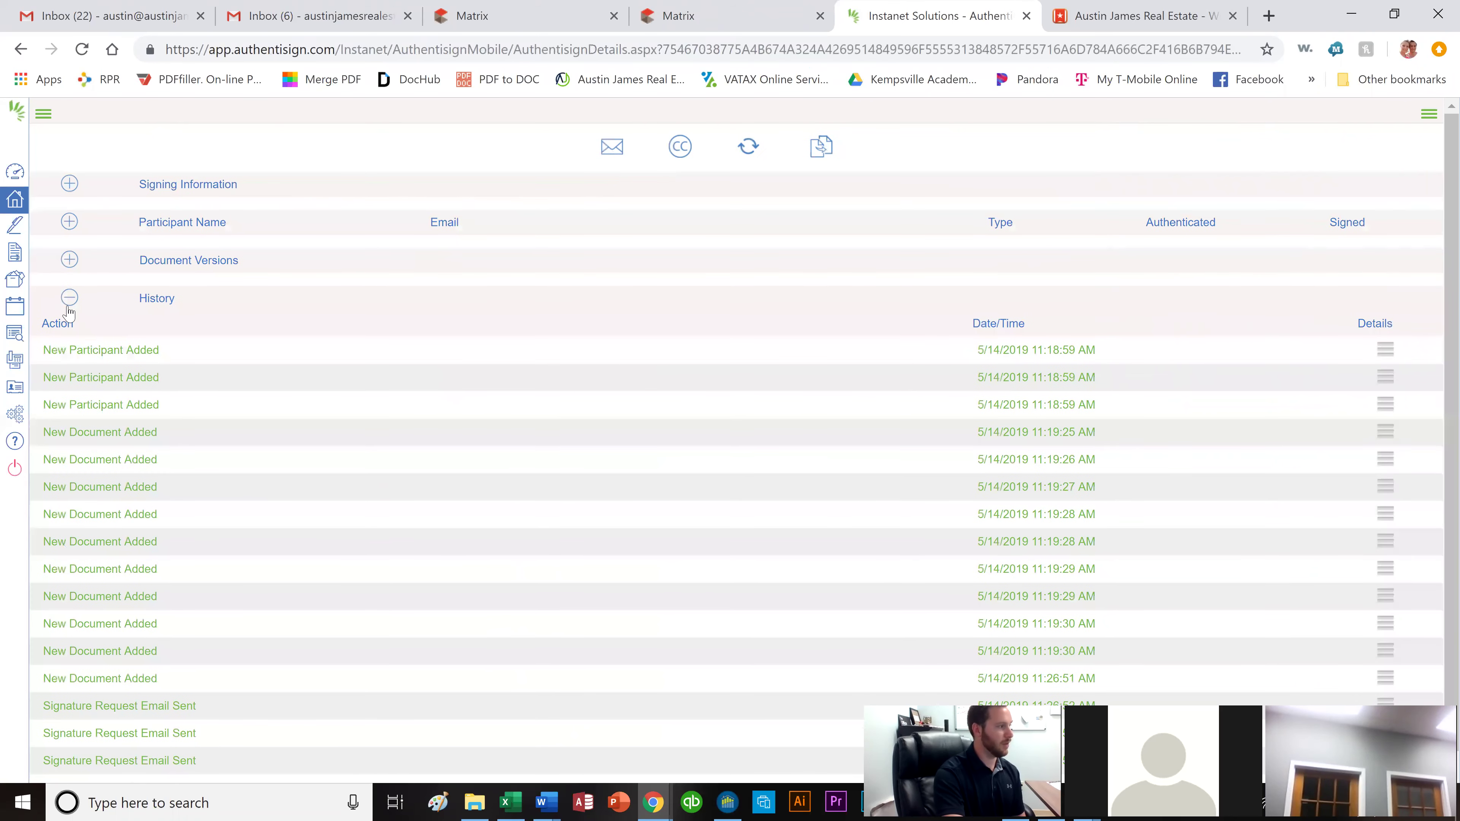
click(70, 297)
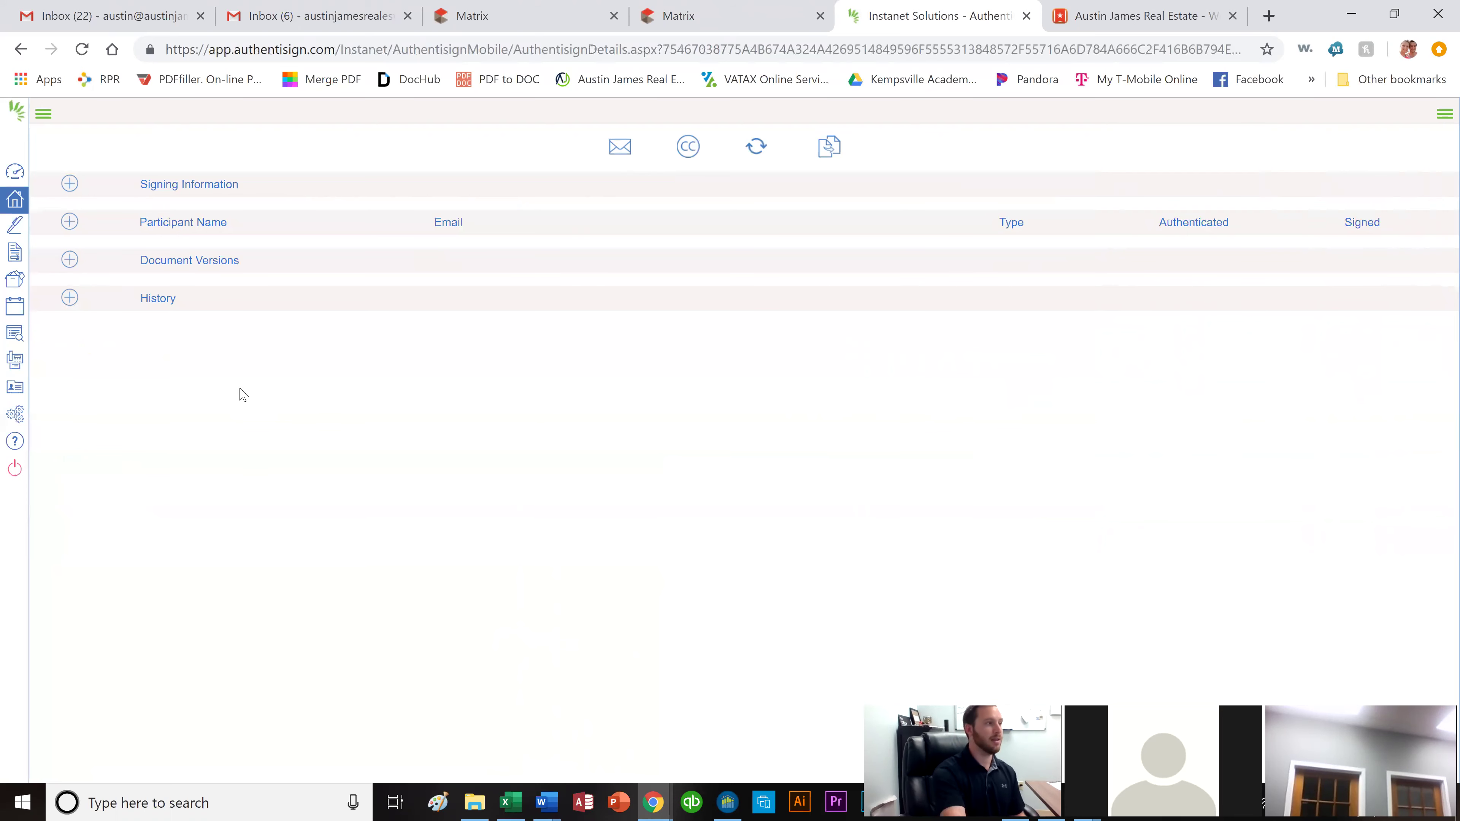
click(768, 16)
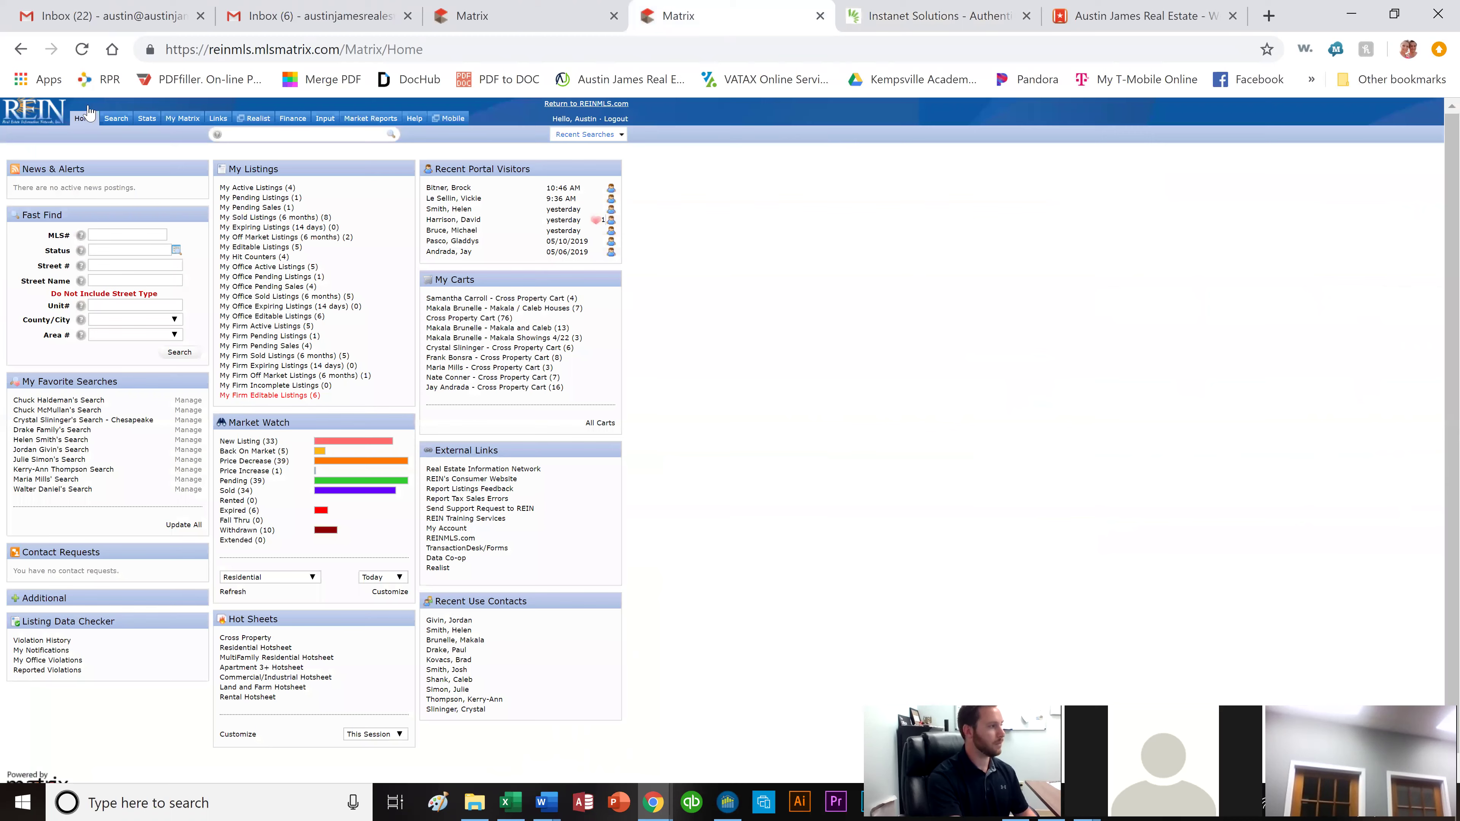
click(21, 49)
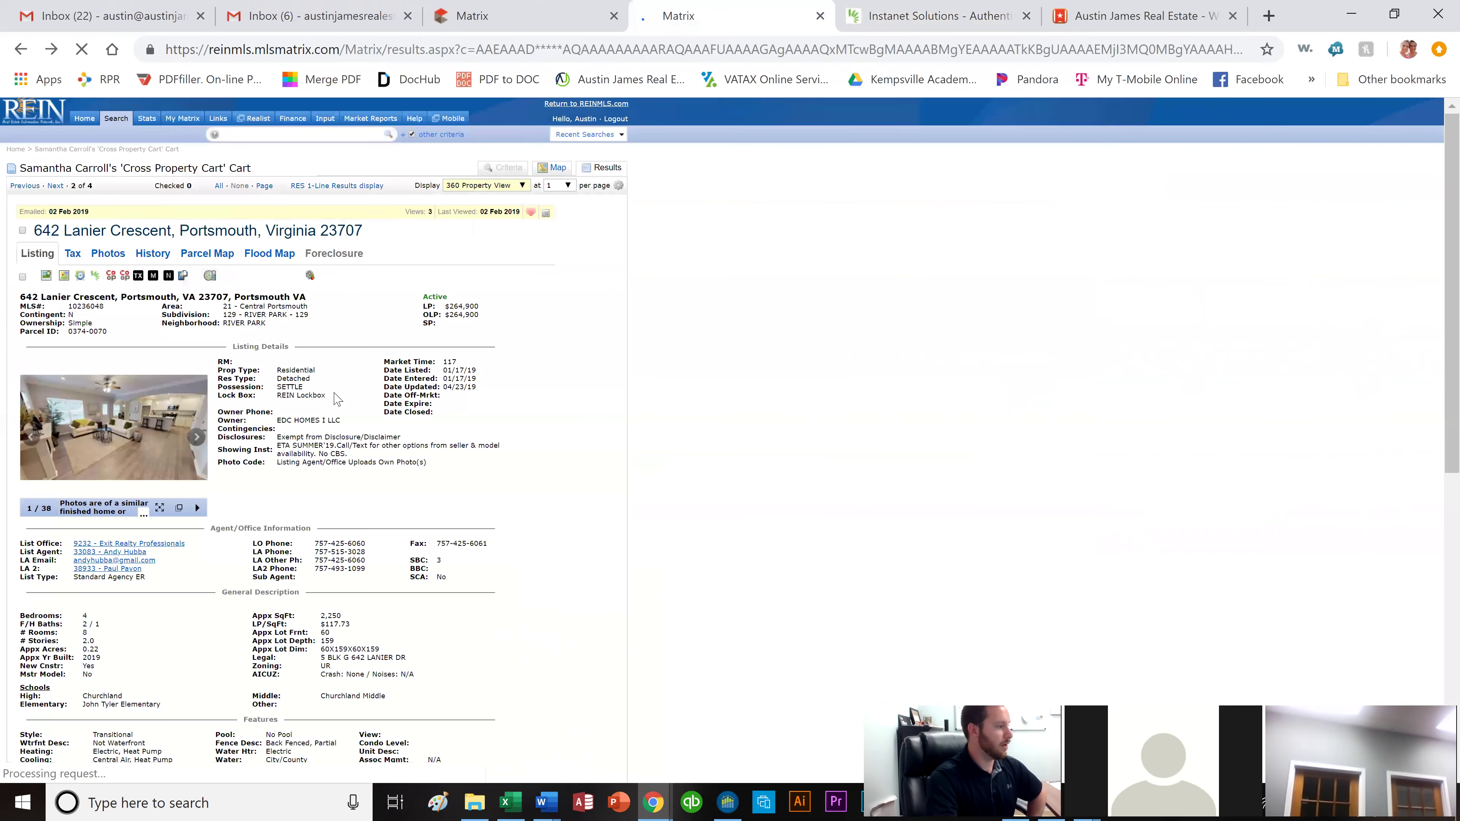
scroll(256, 454, down, 2)
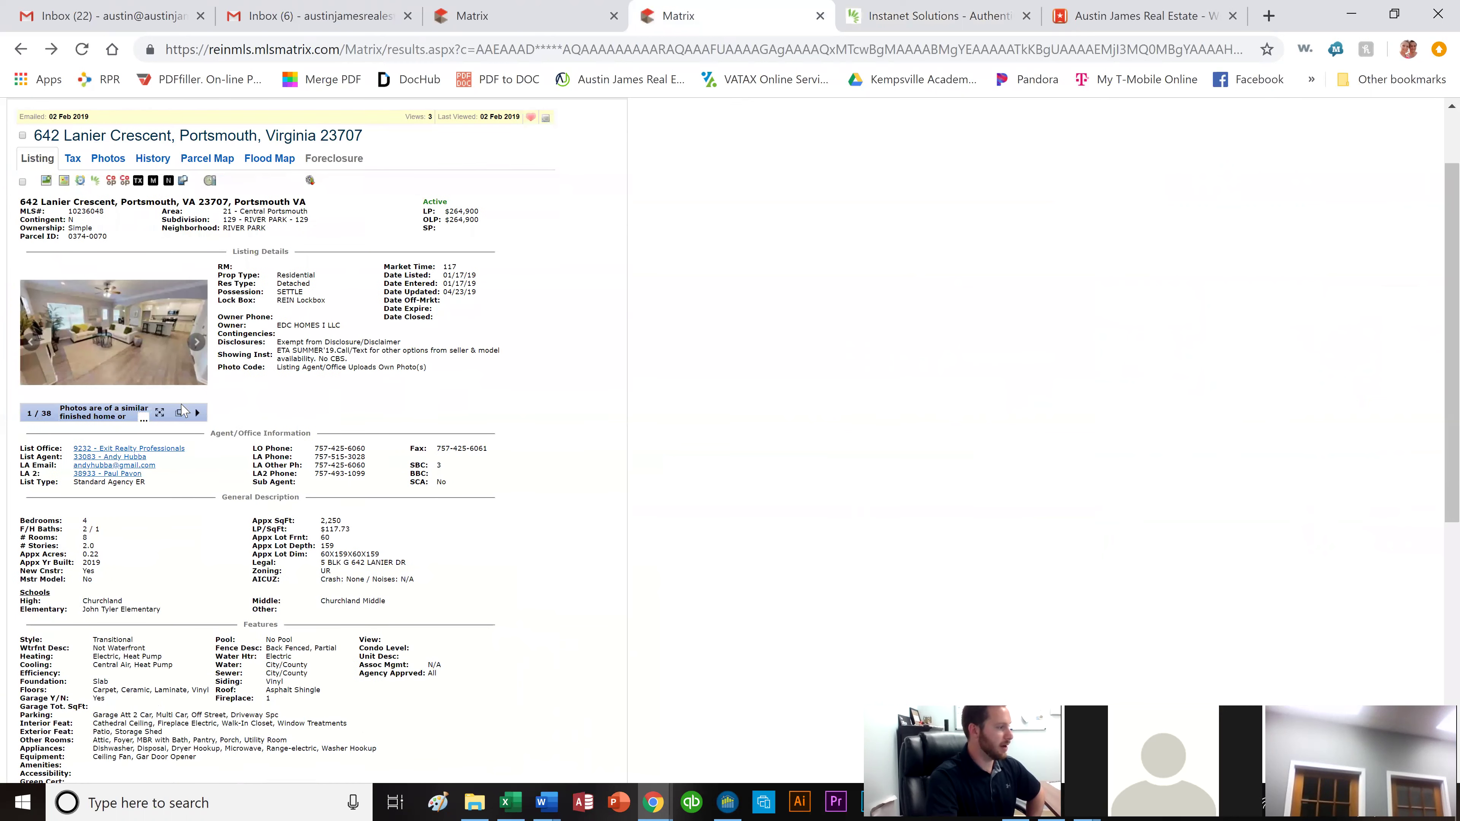
scroll(183, 410, down, 2)
scroll(164, 402, down, 2)
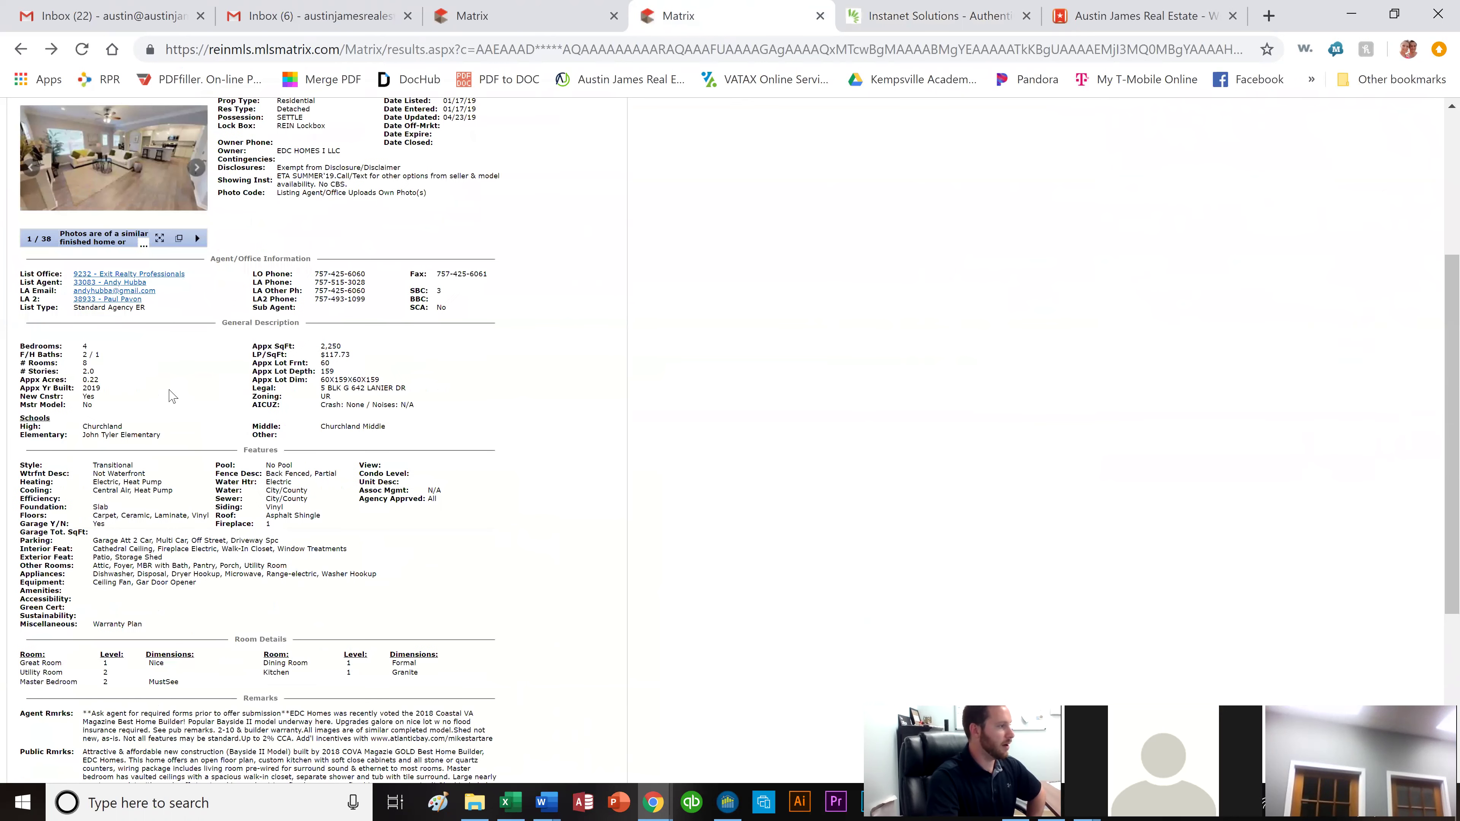
scroll(287, 305, up, 2)
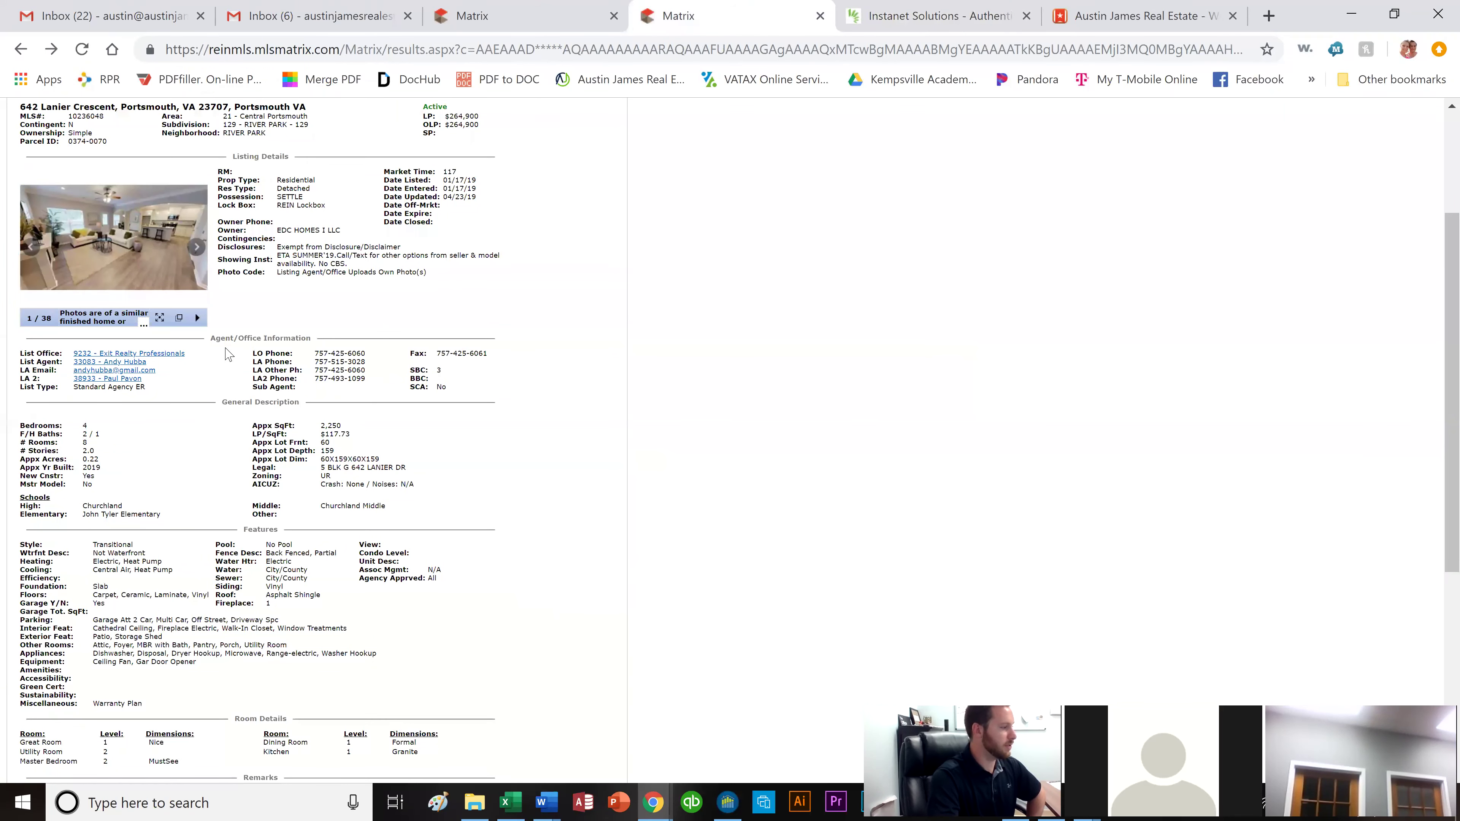
scroll(162, 478, down, 5)
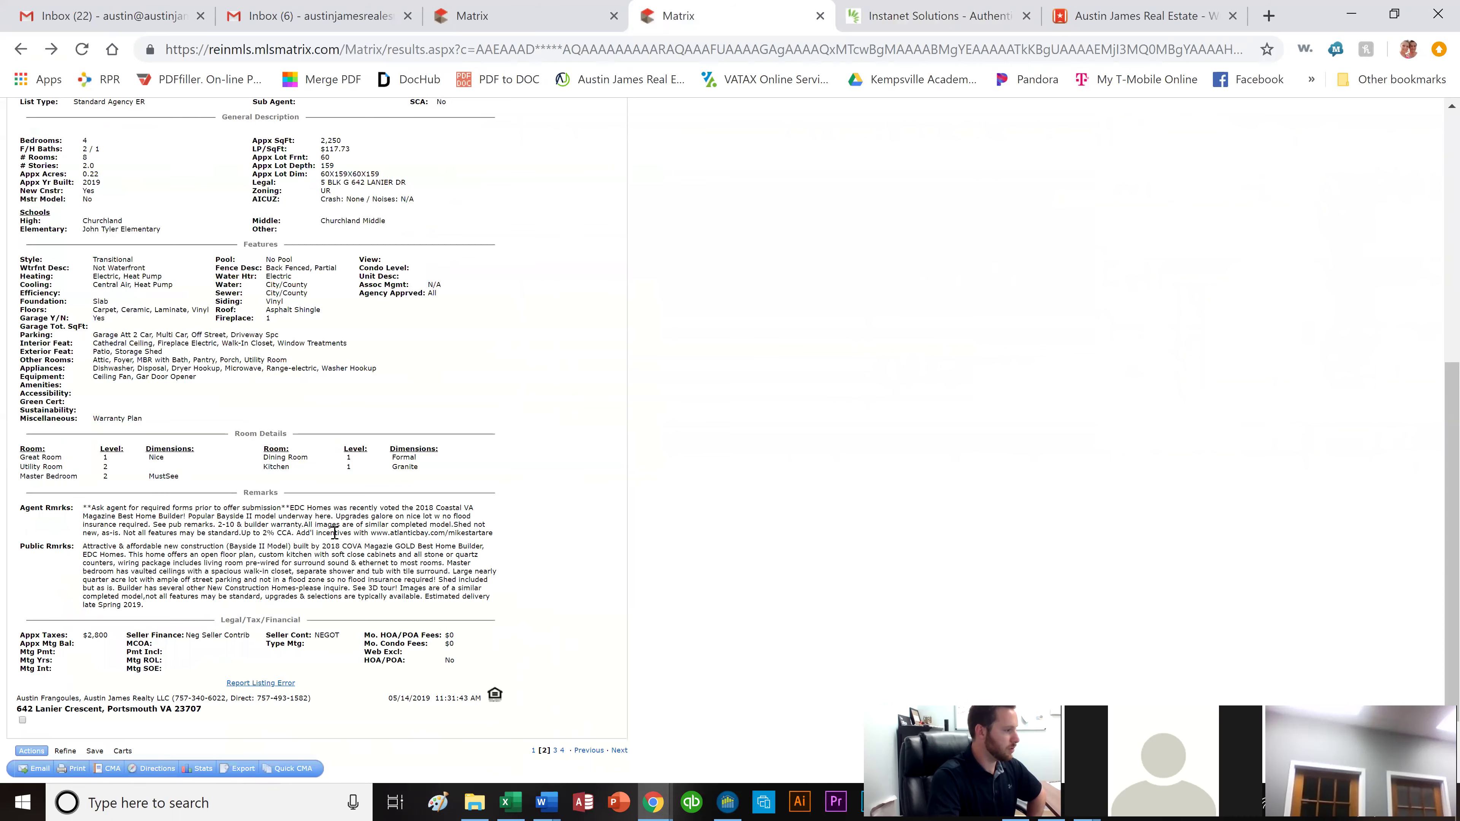
scroll(430, 537, up, 3)
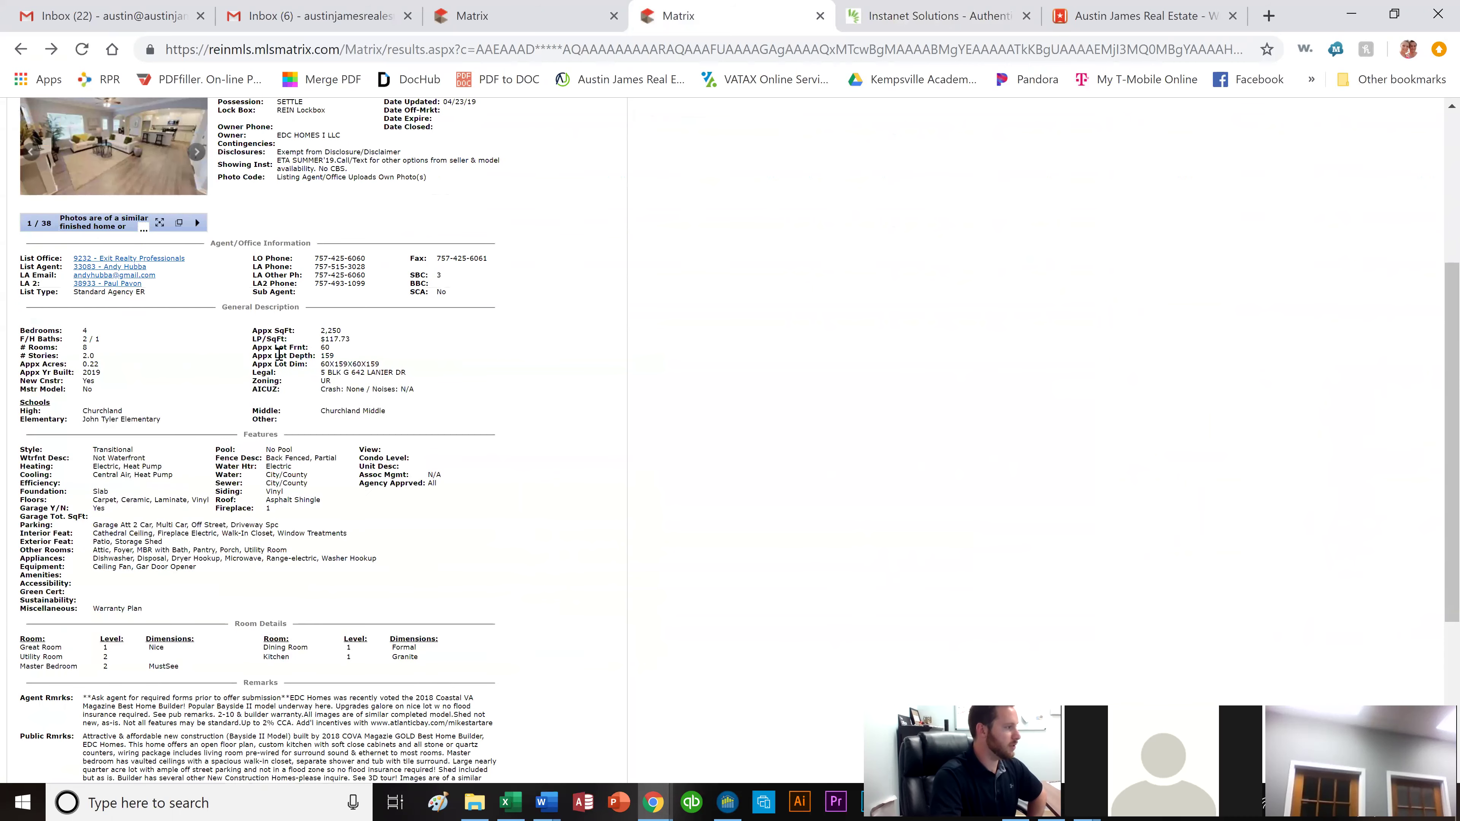
drag(161, 281, 67, 282)
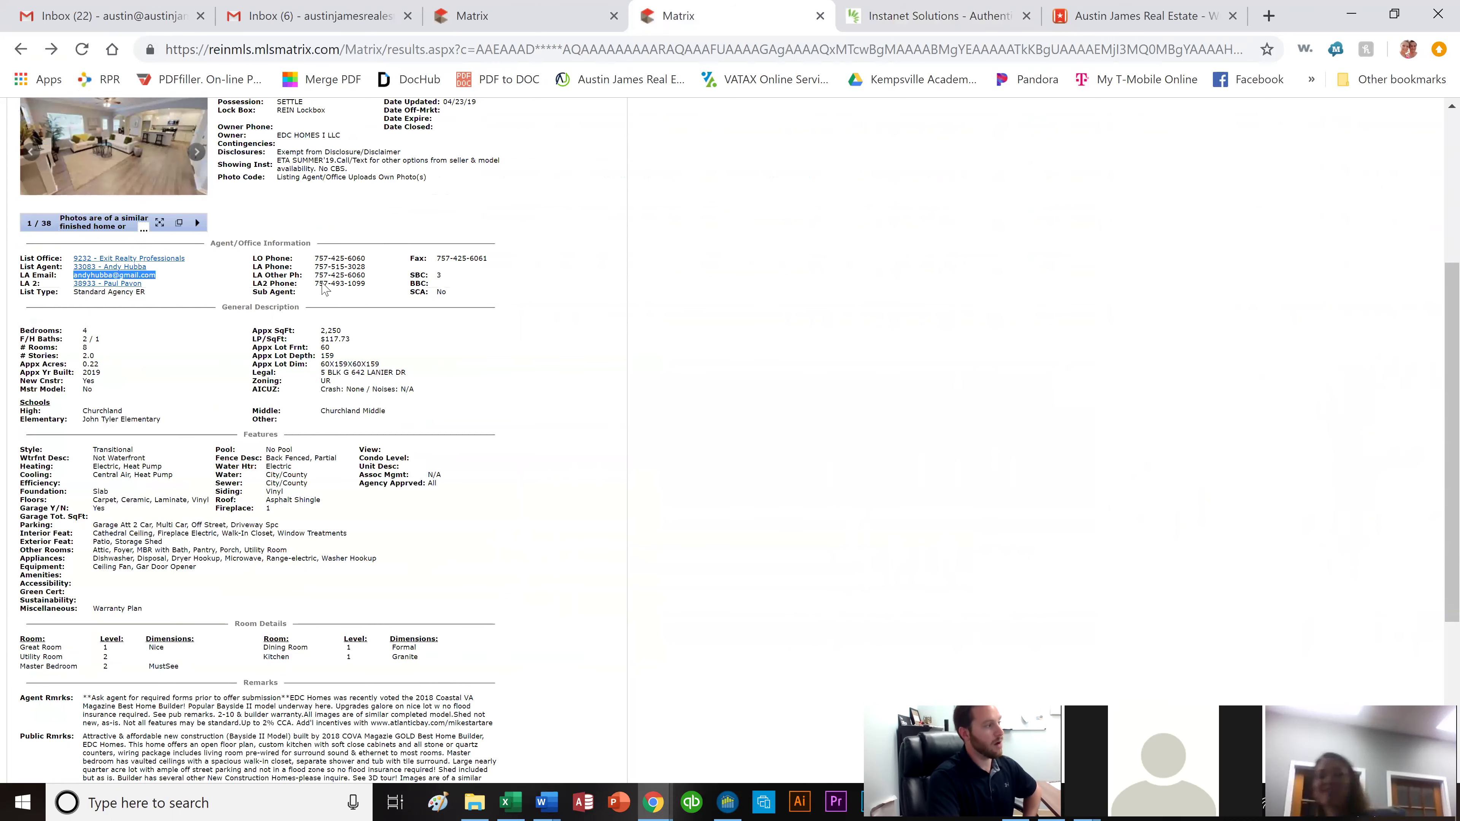
scroll(173, 287, up, 5)
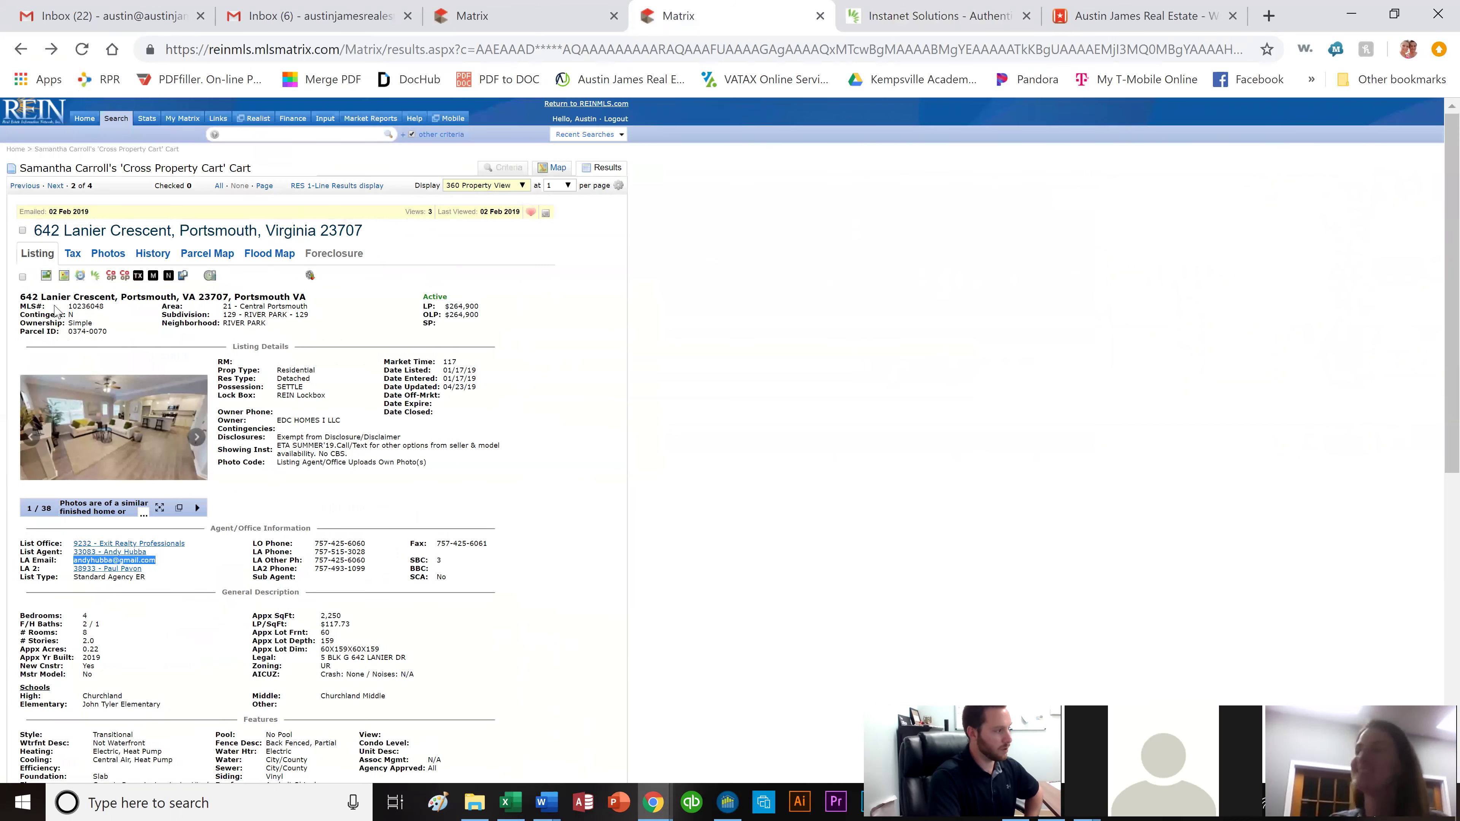